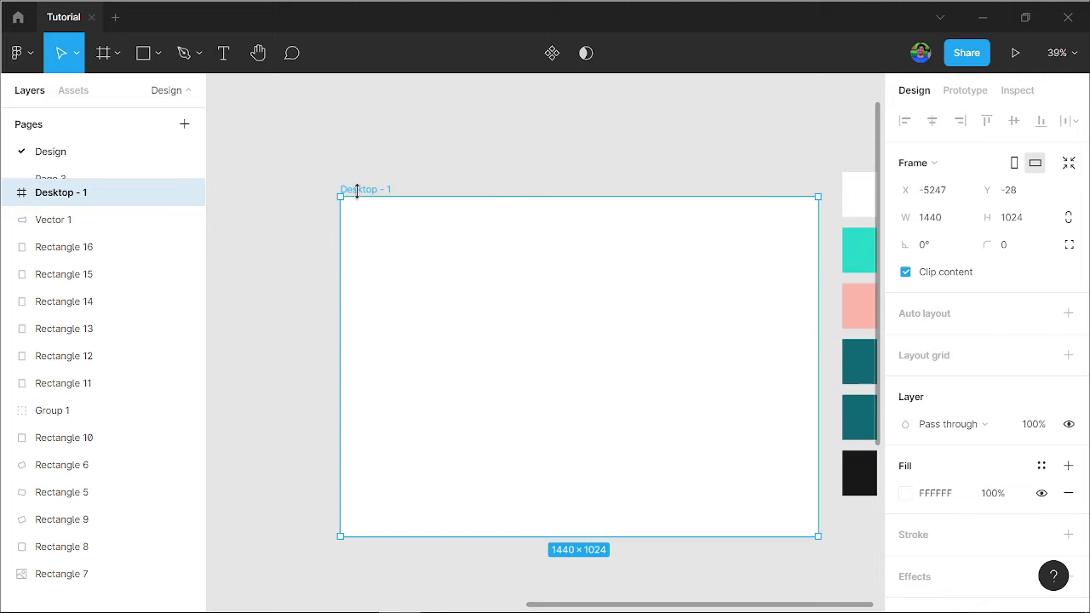
Shift the desktop frame up slightly and rename it Home Page.
left_click_drag(357, 191, 366, 170)
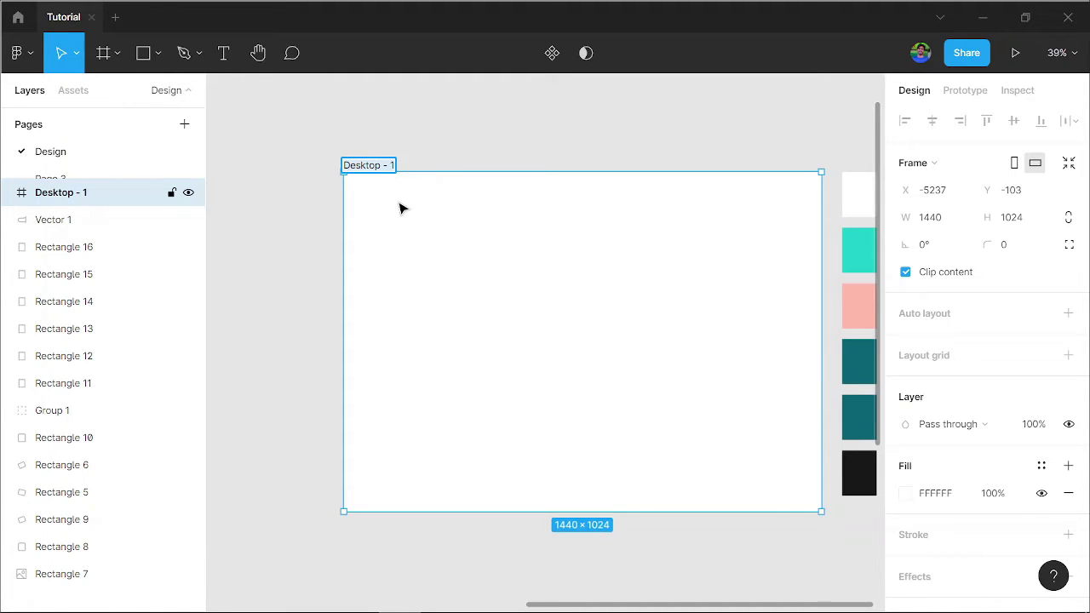
type("Home Page")
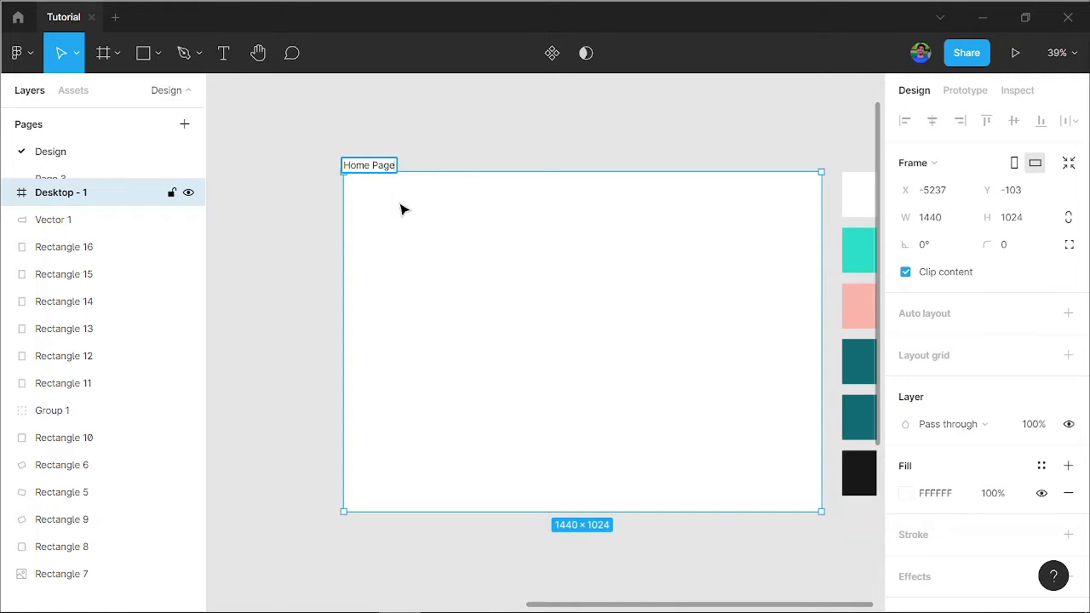
key("Return")
left_click(523, 128)
Sample the white swatch colour onto the Home Page frame.
scroll(538, 343, "right", 3)
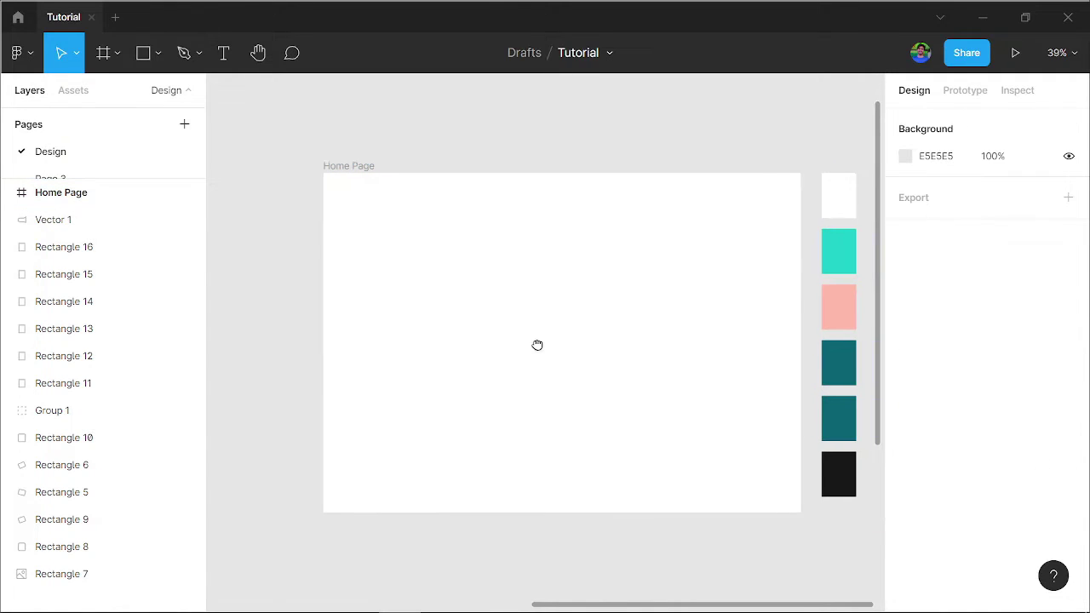
left_click(742, 267)
key("i")
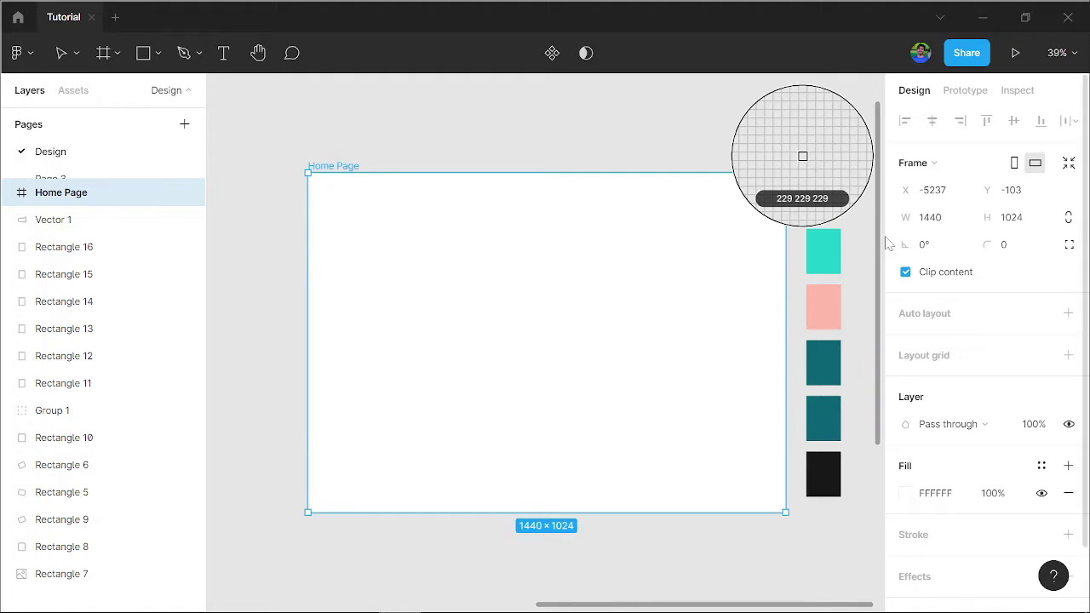
left_click(827, 185)
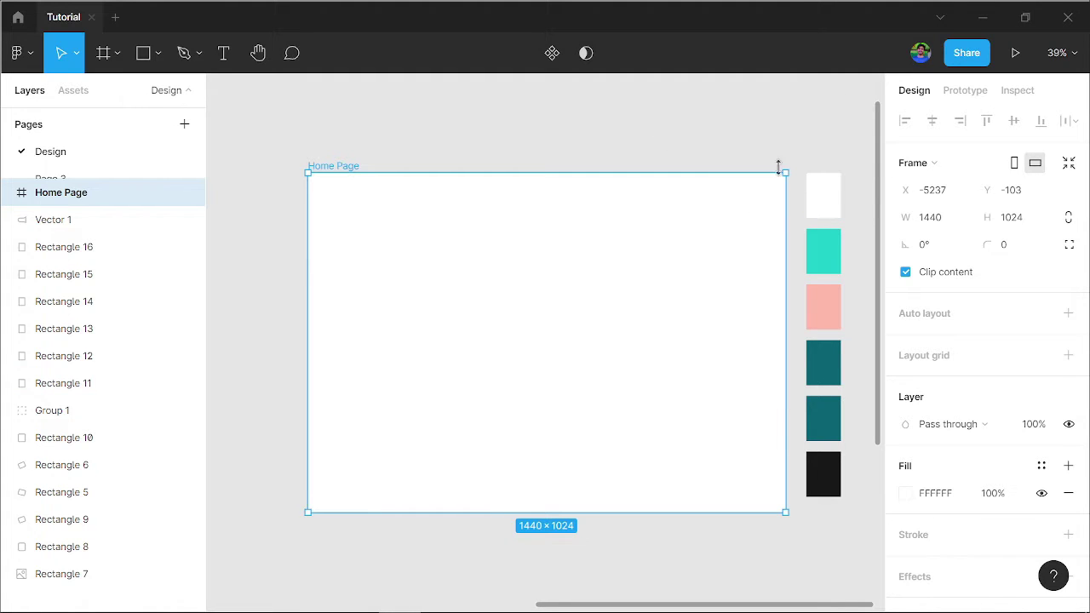
left_click(822, 183)
left_click(652, 196)
key("i")
left_click(830, 186)
Lengthen the Home Page frame to 1440×1633.
left_click_drag(481, 514, 482, 525)
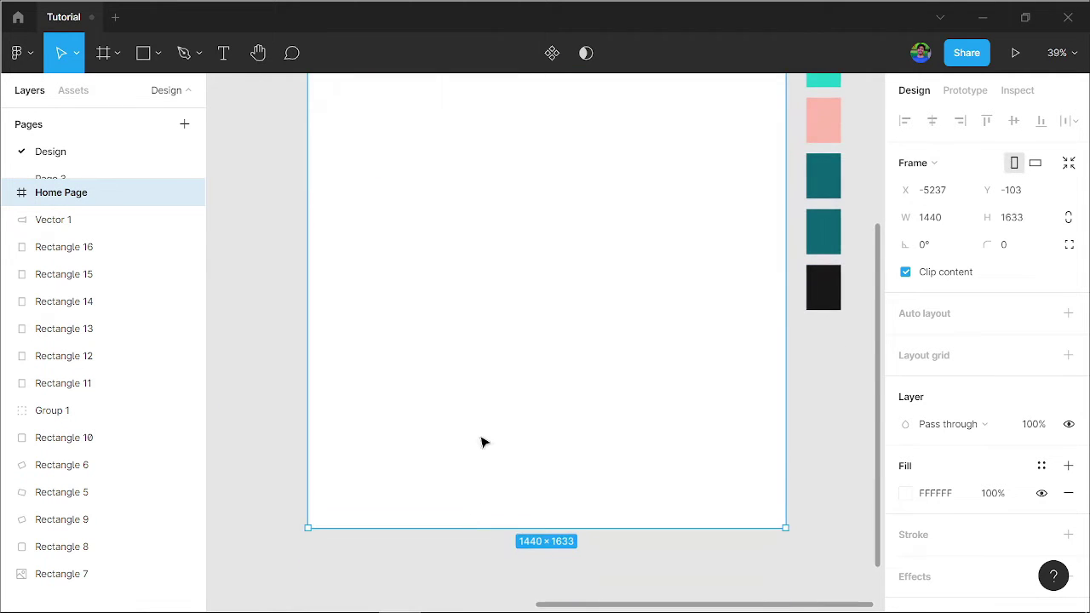
scroll(681, 409, "up", 3)
left_click(575, 211)
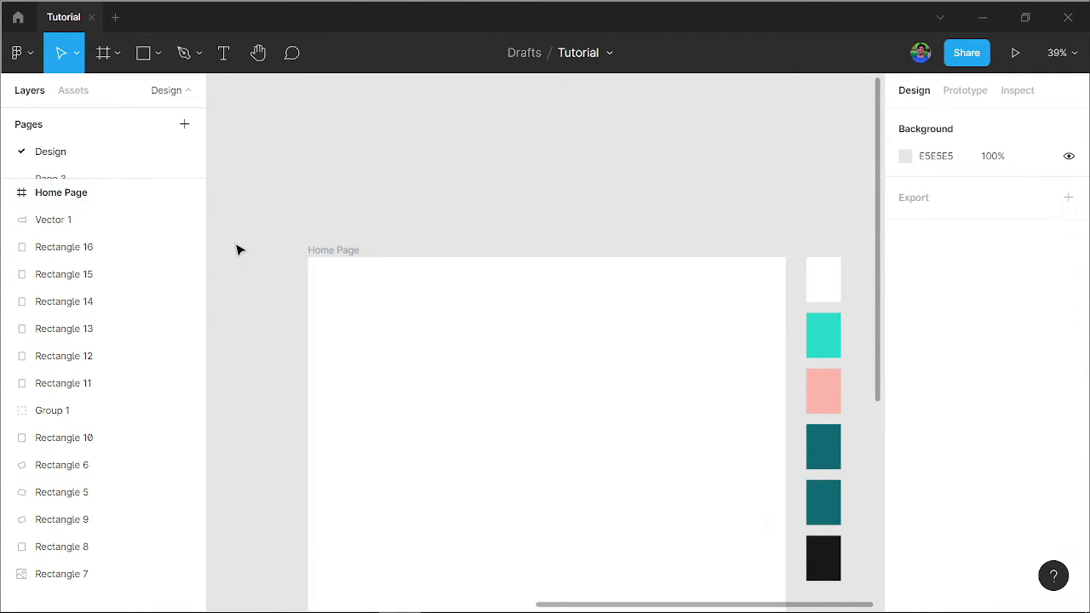
Move the teal logo Group 1 into Home Page, near the top-left at 78.77, 50.57.
scroll(383, 256, "left", 5)
scroll(418, 261, "down", 5)
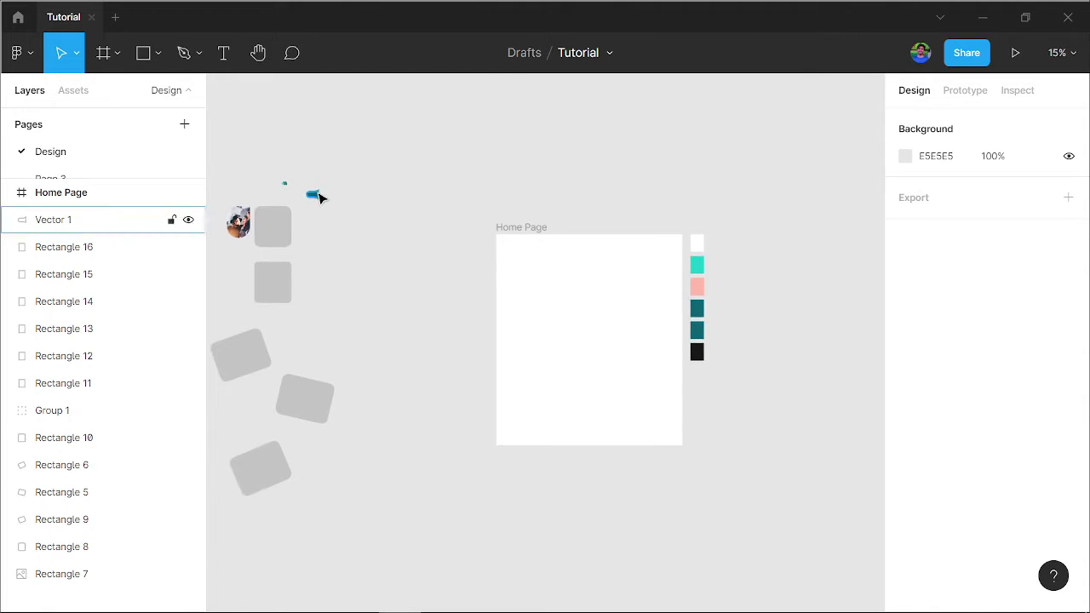
mouse_move(284, 184)
left_mouse_down()
mouse_move(528, 292)
mouse_move(521, 248)
left_mouse_up()
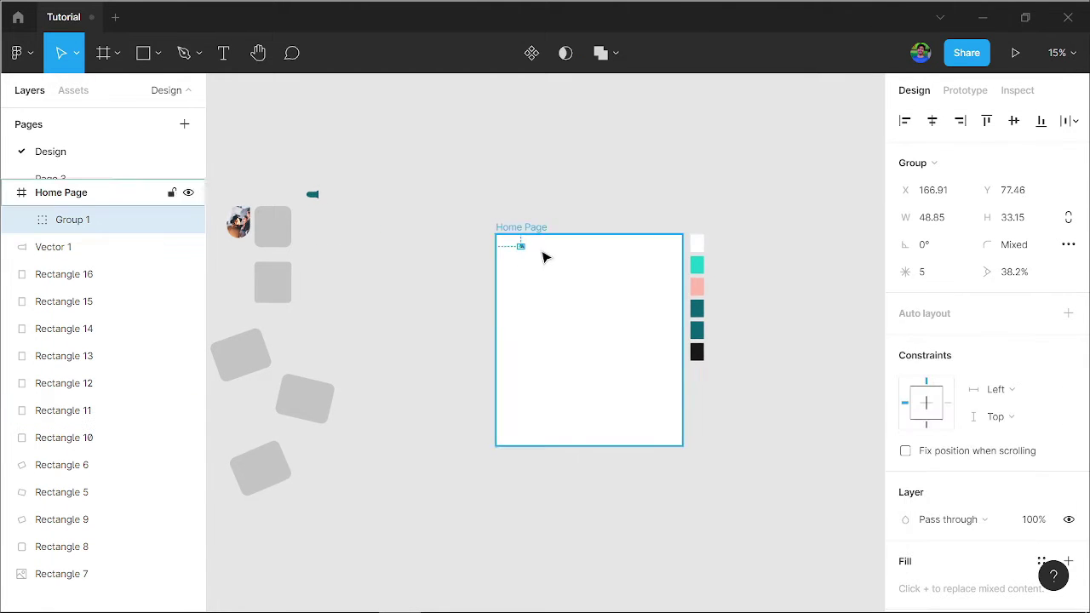
scroll(545, 258, "up", 5)
scroll(492, 306, "right", 2)
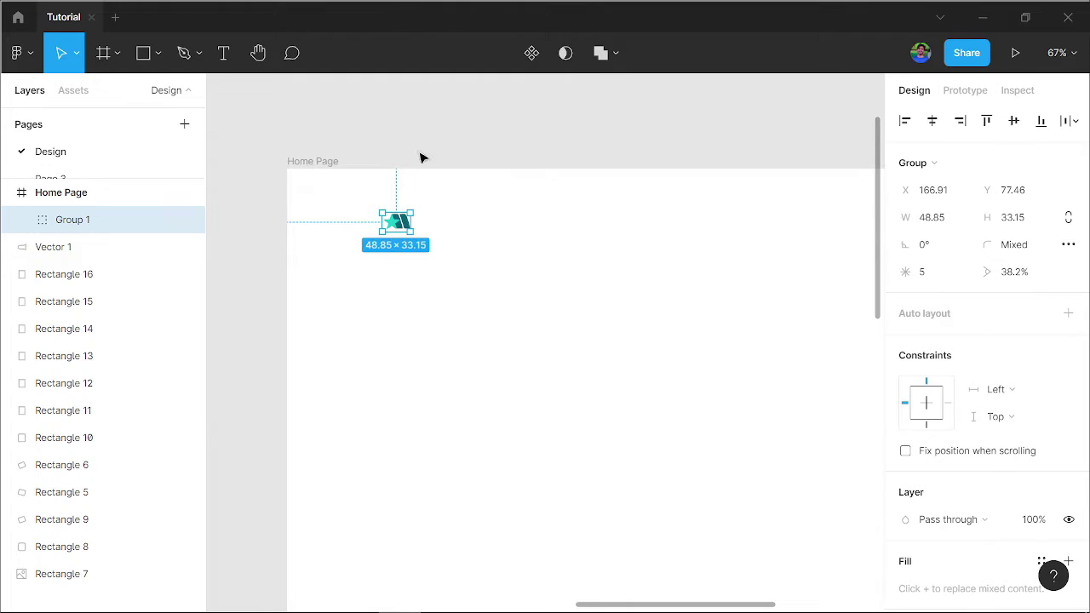
left_click(419, 158)
mouse_move(397, 226)
left_mouse_down()
mouse_move(348, 213)
mouse_move(368, 213)
left_mouse_up()
left_click(381, 151)
left_click(308, 164)
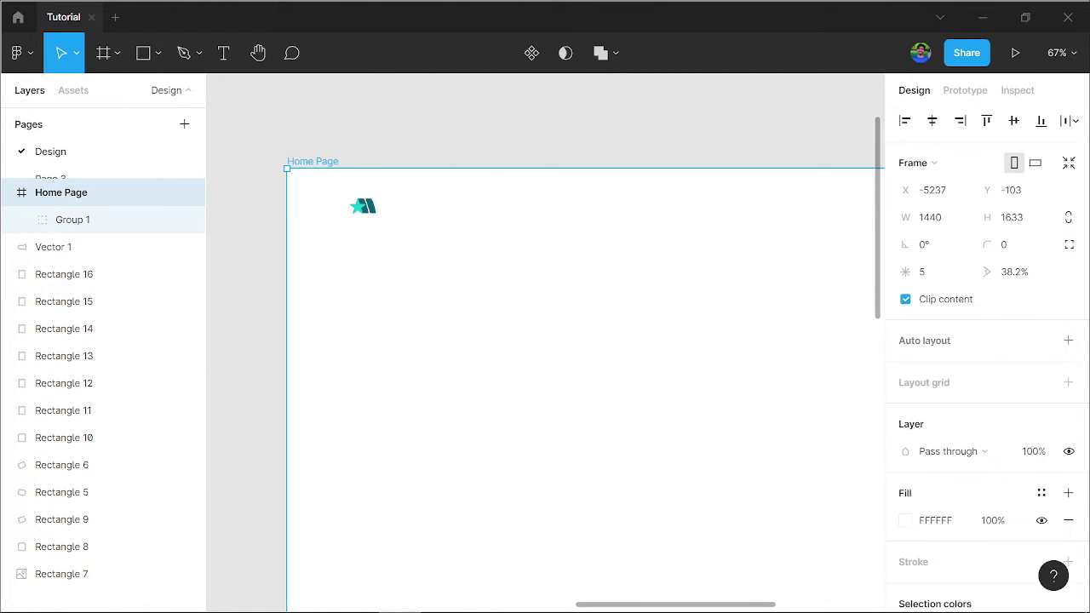
mouse_move(962, 382)
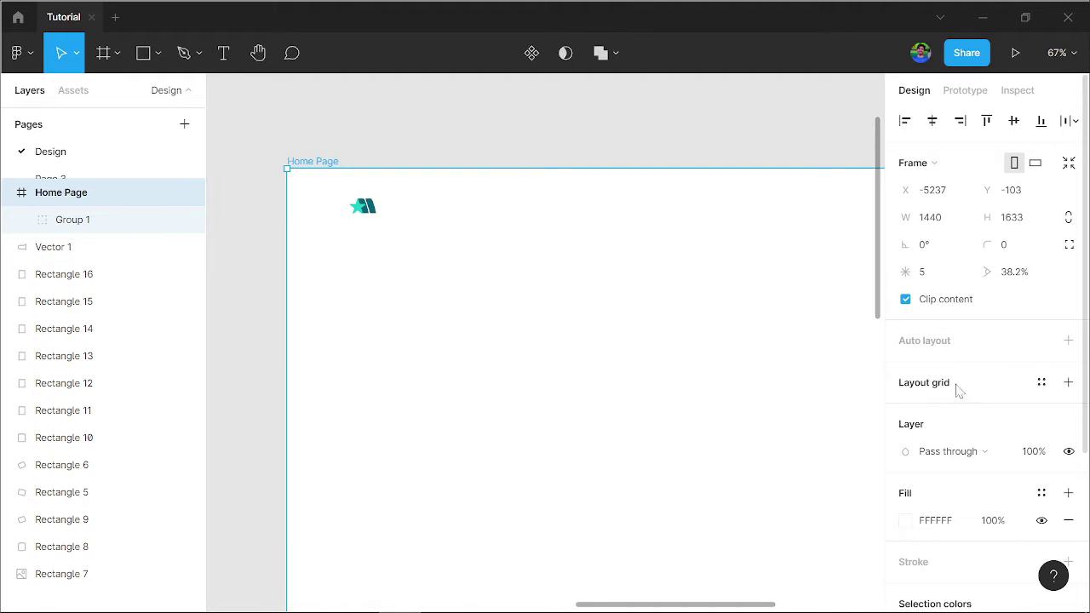
Add a 12-column stretch layout grid to Home Page and nudge the logo right.
left_click(1068, 382)
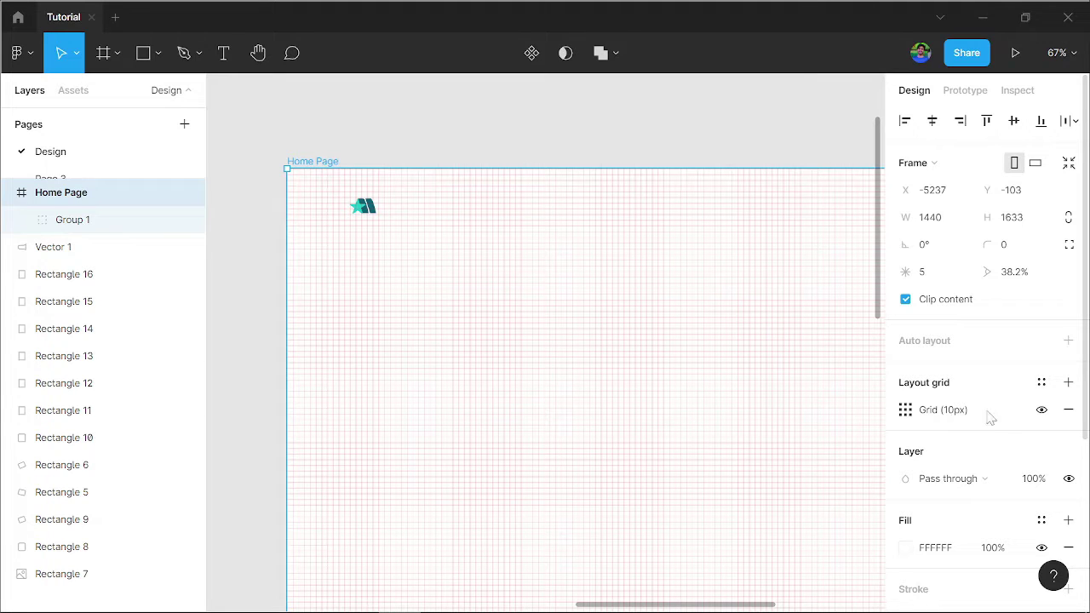
left_click(1040, 382)
left_click(1020, 387)
left_click(906, 412)
left_click(724, 413)
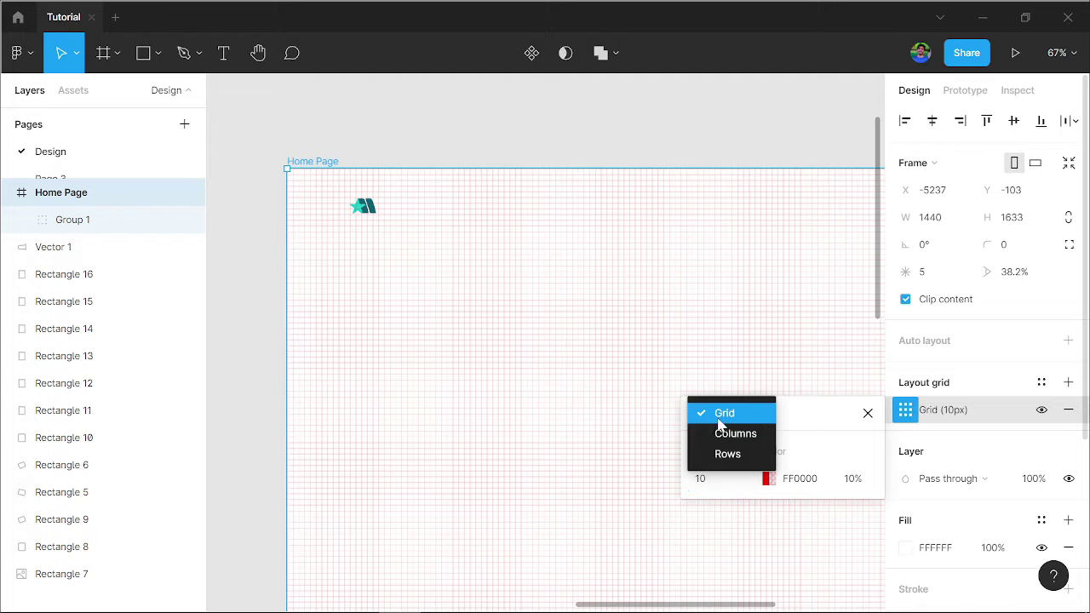
left_click(735, 434)
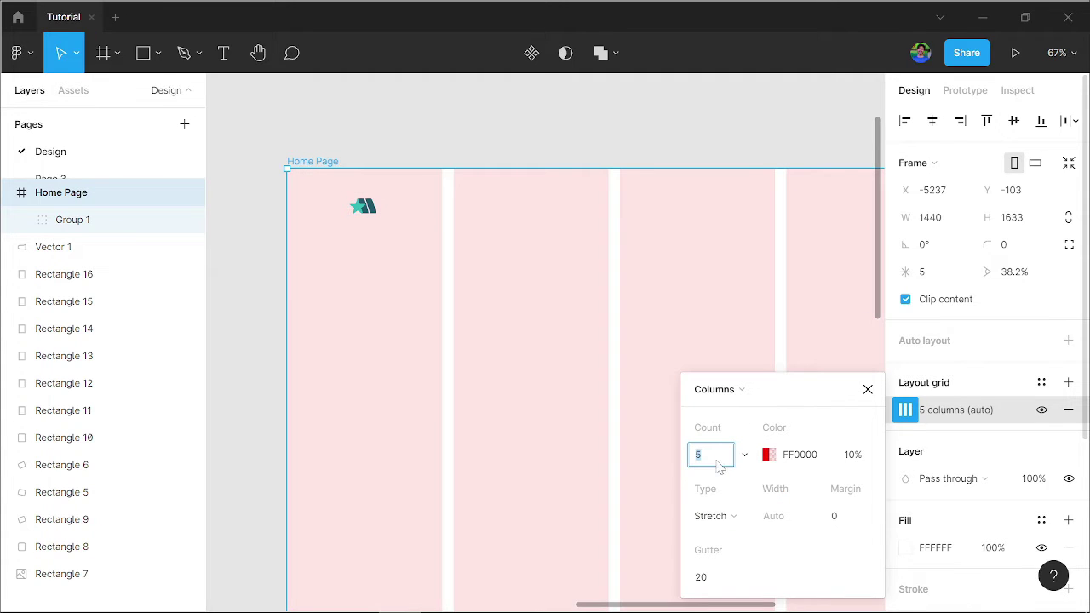
type("2")
left_click(841, 520)
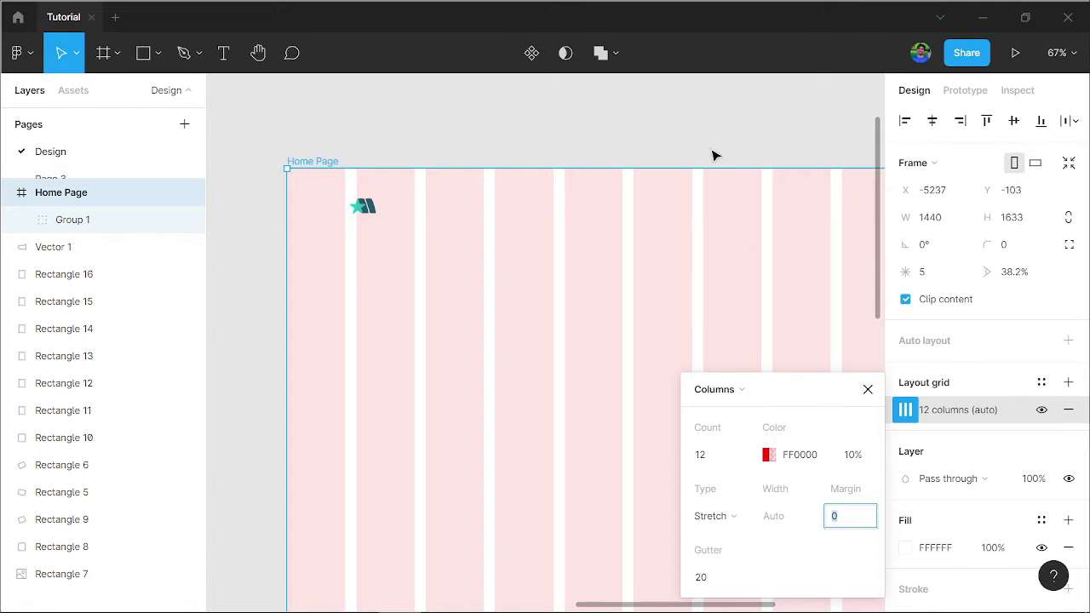
left_click(572, 155)
left_click(367, 207)
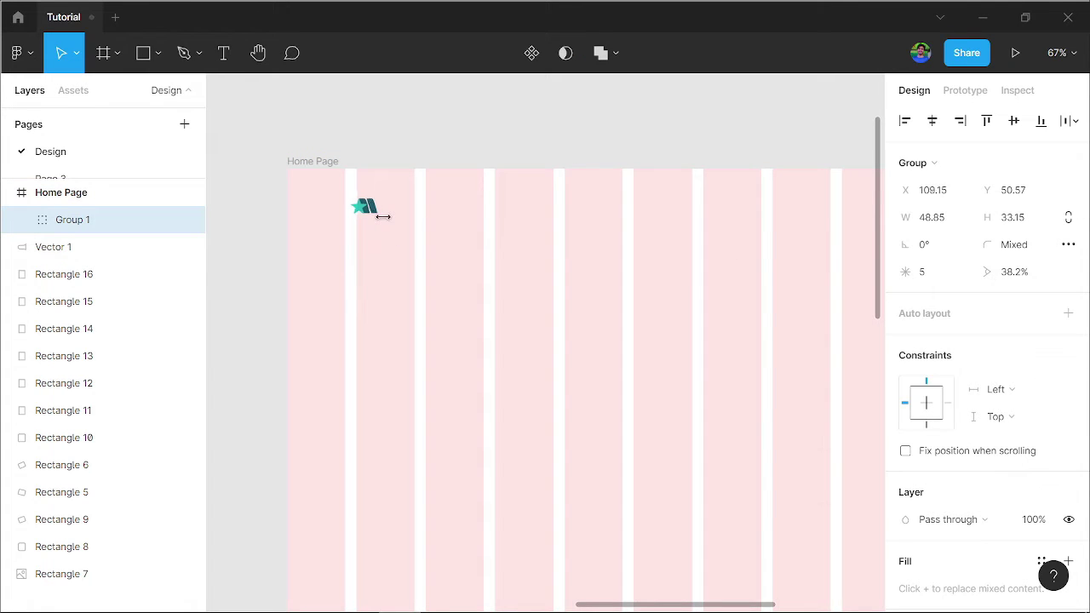
key("Right")
key("Right")
key("Right")
key("Right")
key("Right")
key("Right")
Lower the column grid's opacity to 5%.
left_click(322, 161)
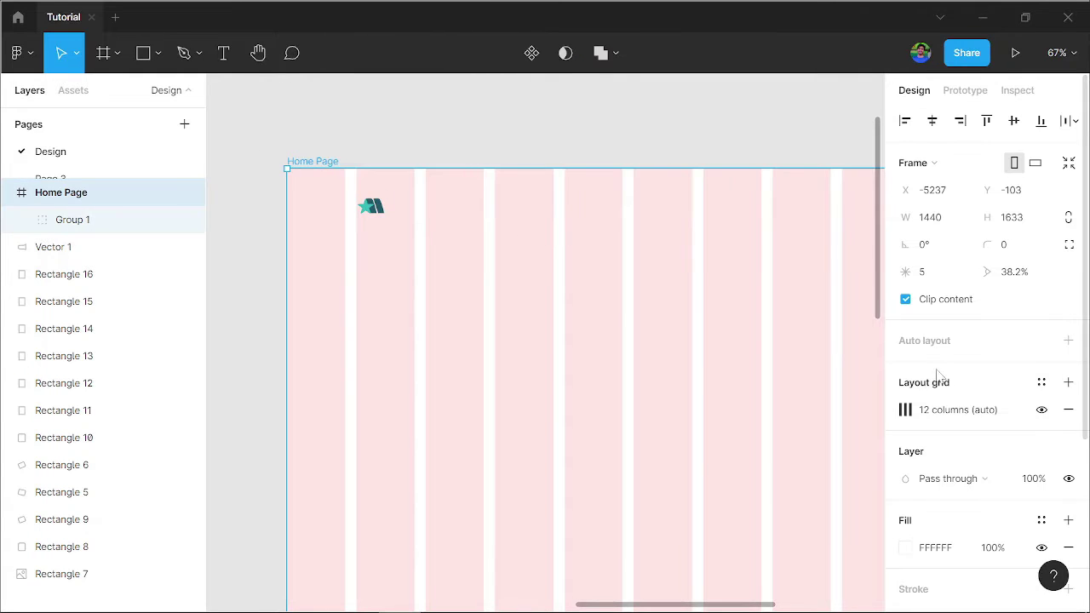
left_click(905, 410)
left_click(852, 454)
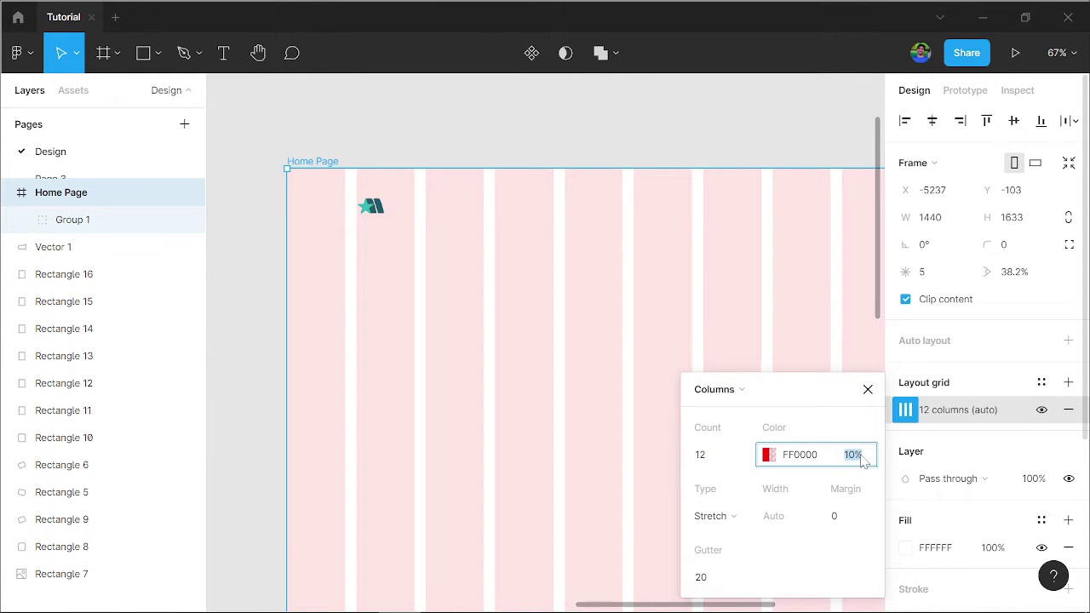
type("2")
key("Return")
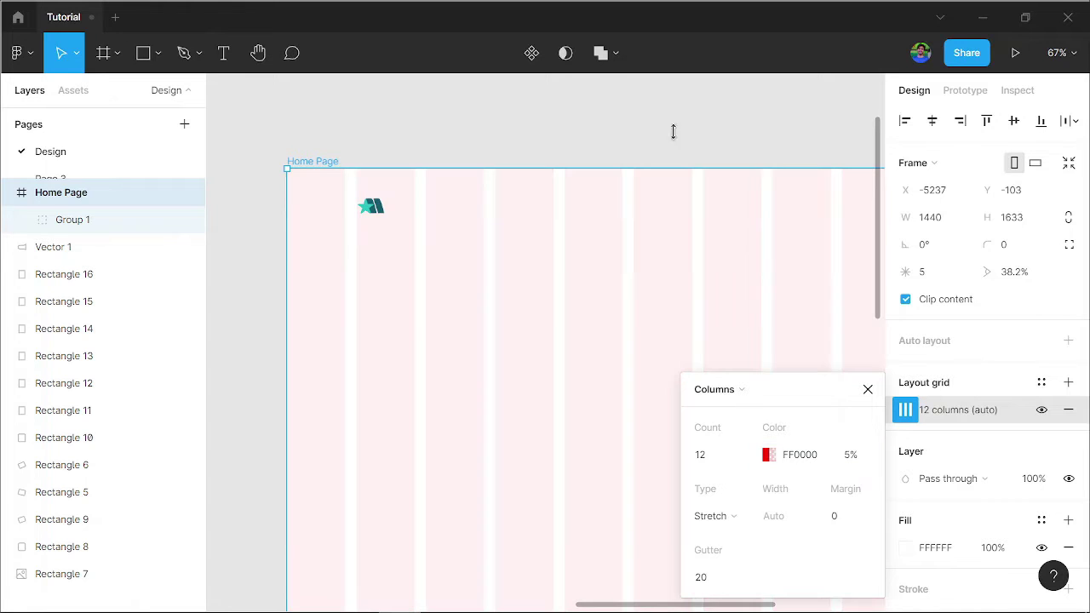
left_click(674, 131)
left_click(372, 217)
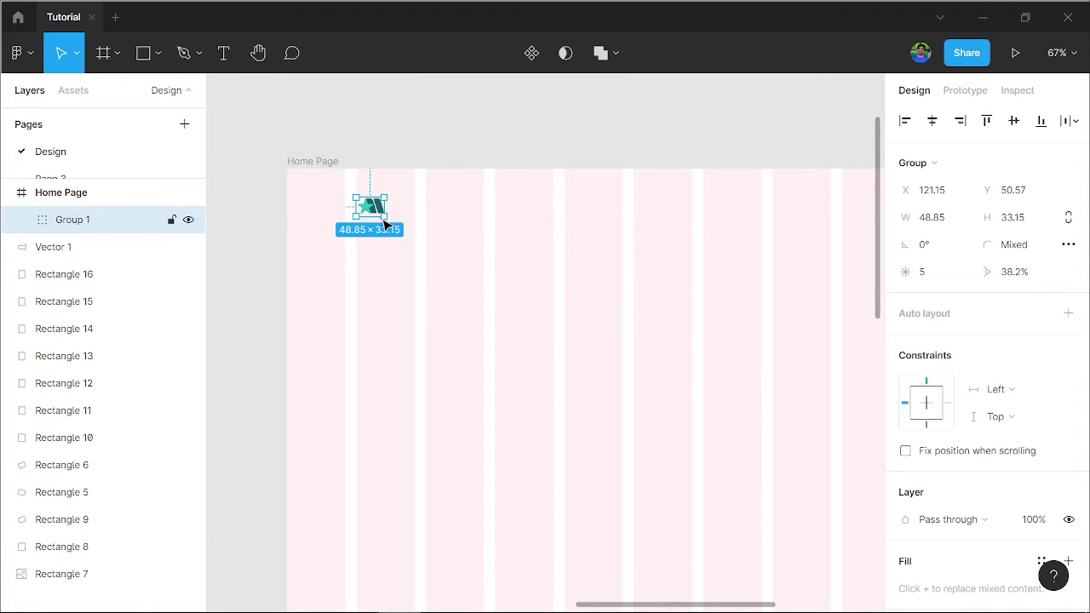
Scale the teal logo proportionally to 75.07 × 50.94.
key("k")
left_click_drag(381, 219, 396, 228)
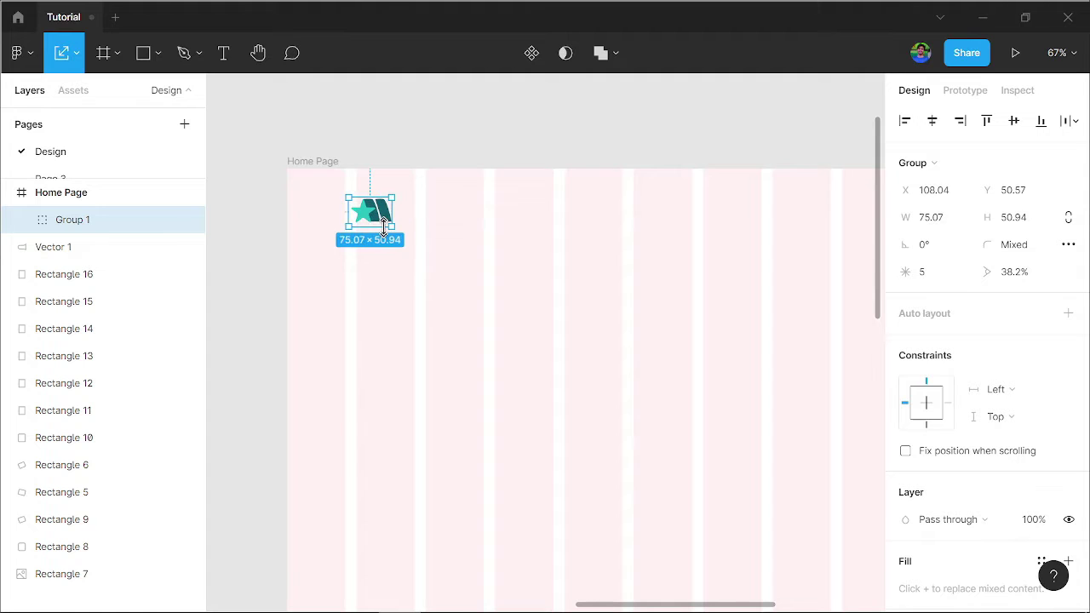
left_click(492, 260)
left_click_drag(515, 356, 437, 326)
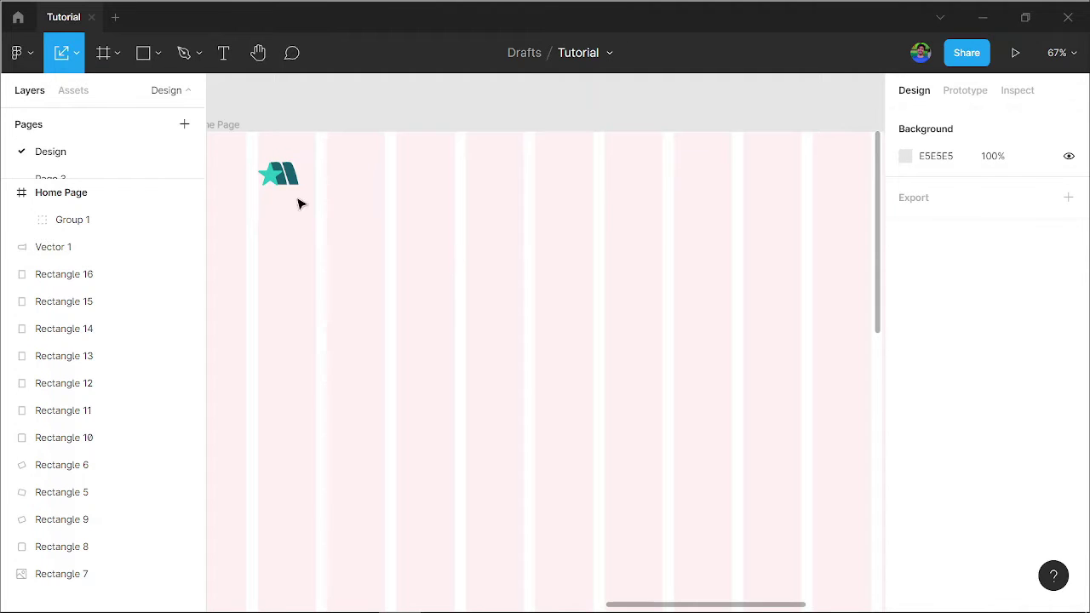
Add a 'Home' text label at size 18 in the header beside the logo.
key("t")
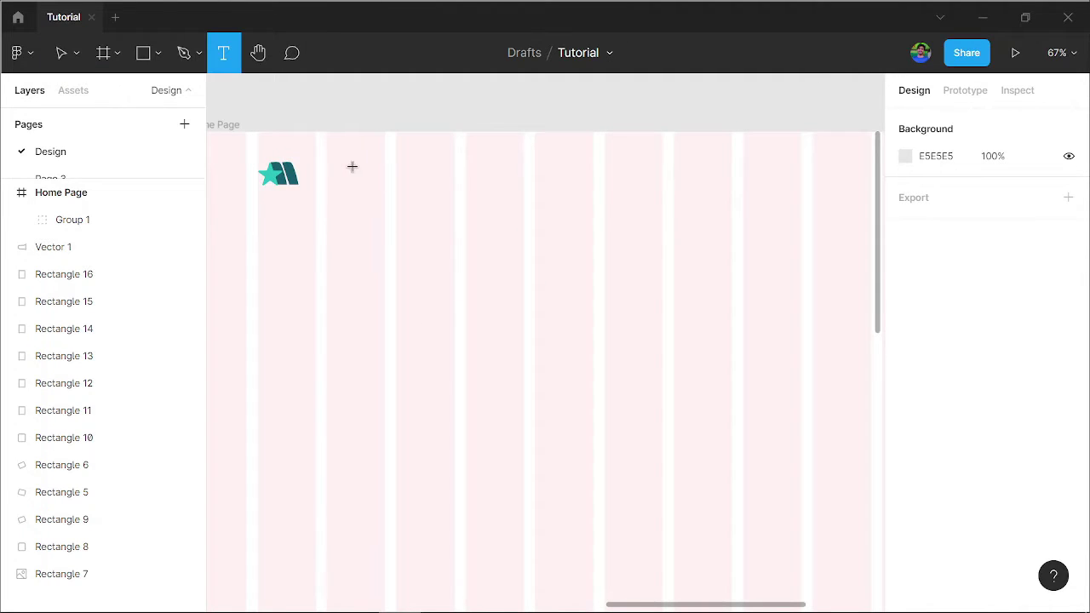
left_click(400, 173)
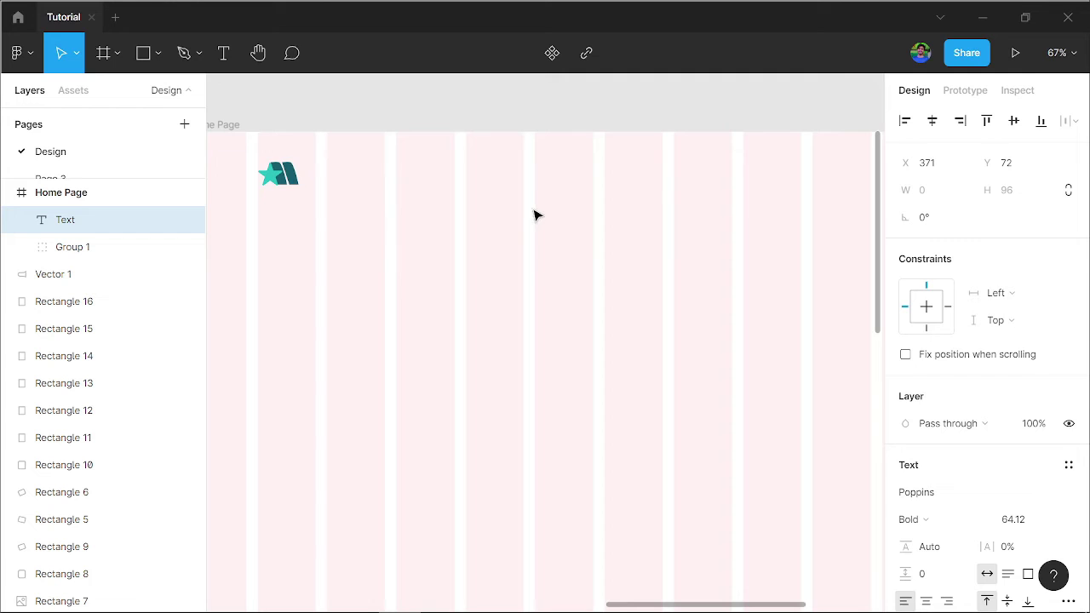
type("Home")
key("Escape")
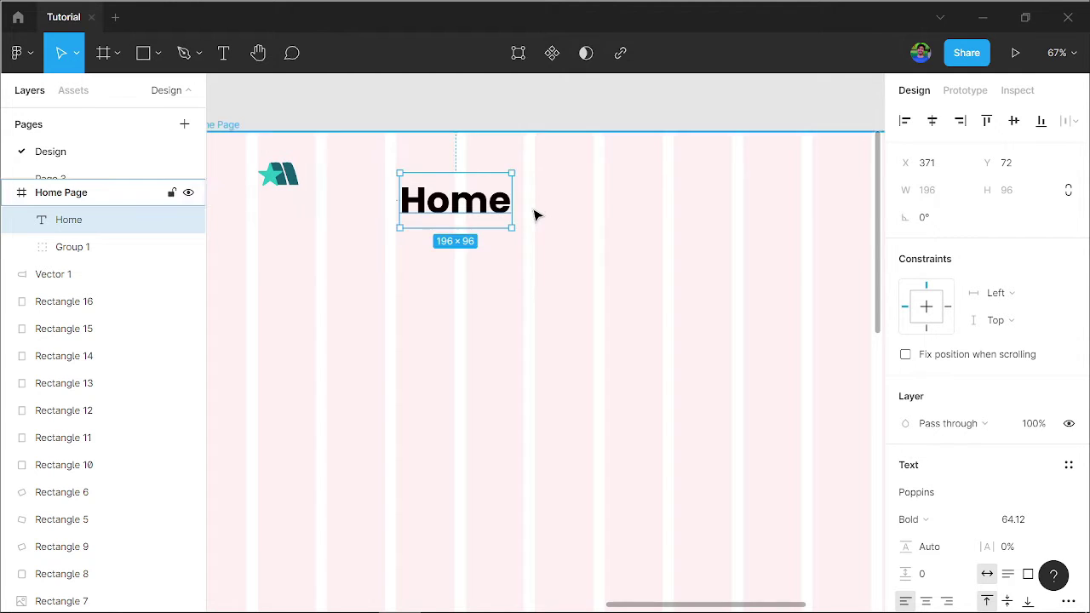
left_click(1011, 521)
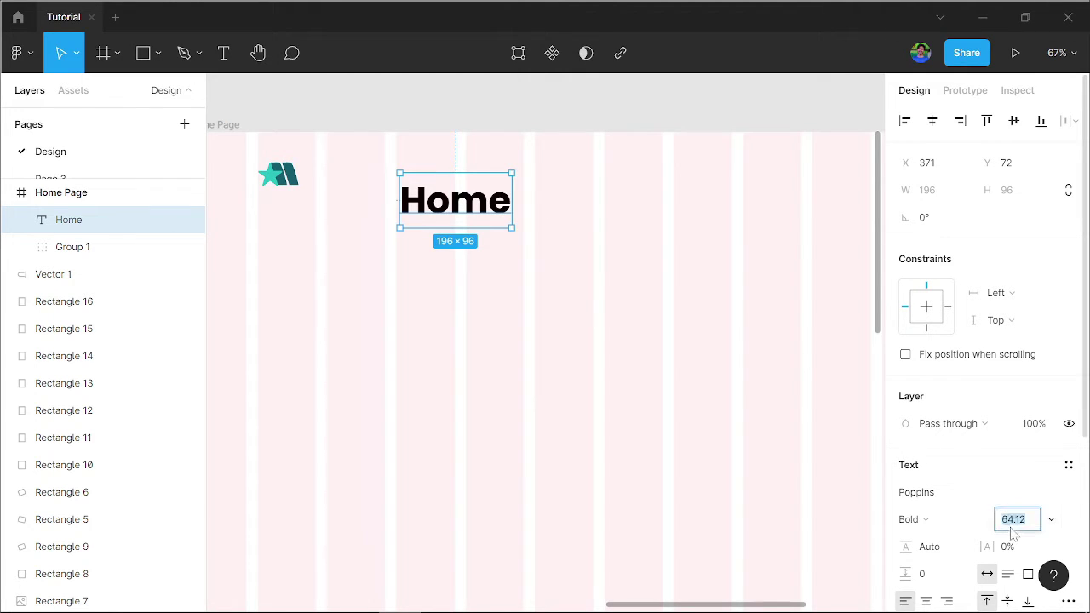
type("18")
key("Return")
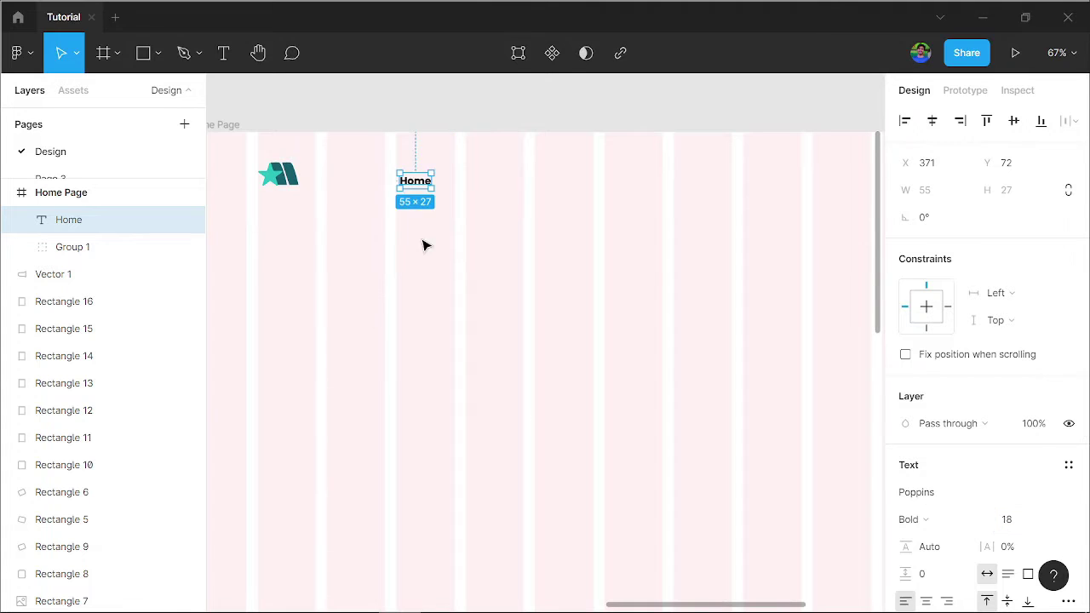
Fine-tune the Home label's position and repeat copies of it one column apart.
left_click(426, 243)
left_click(422, 181)
key("Up")
key("Up")
key("Up")
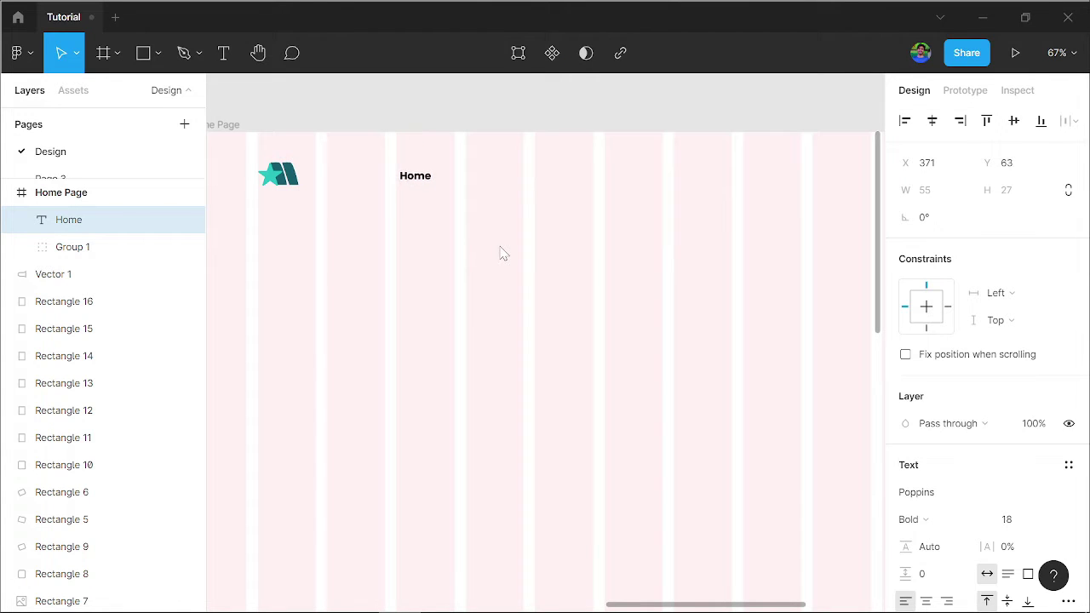
key("Left")
key("Left")
key("Left")
key("Left")
key("Left")
key("Left")
key("Right")
key("Right")
key("Right")
key("Right")
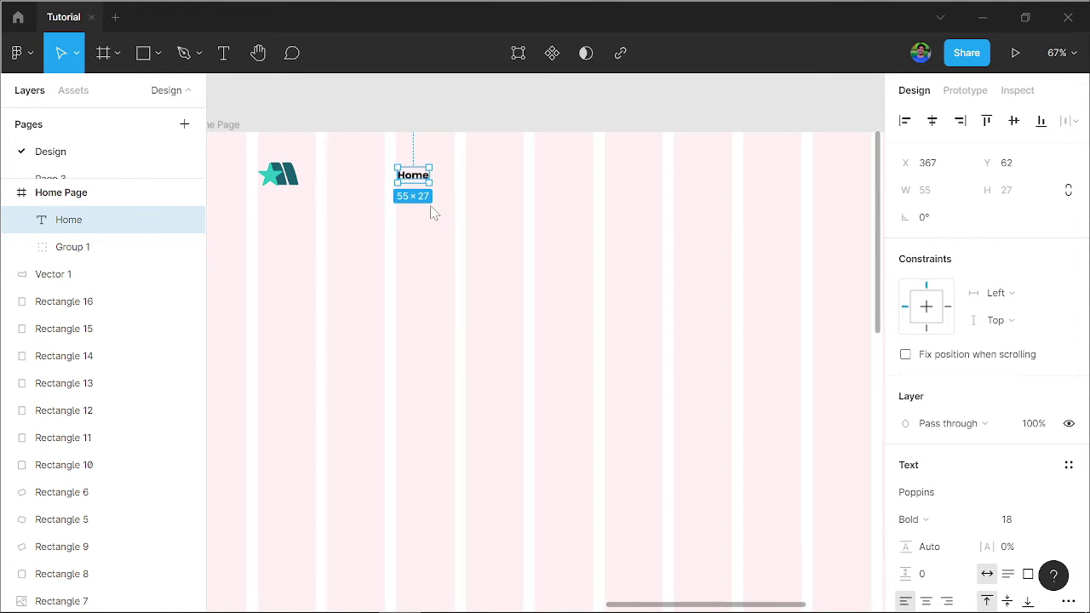
key("Left")
left_click_drag(412, 183, 479, 183)
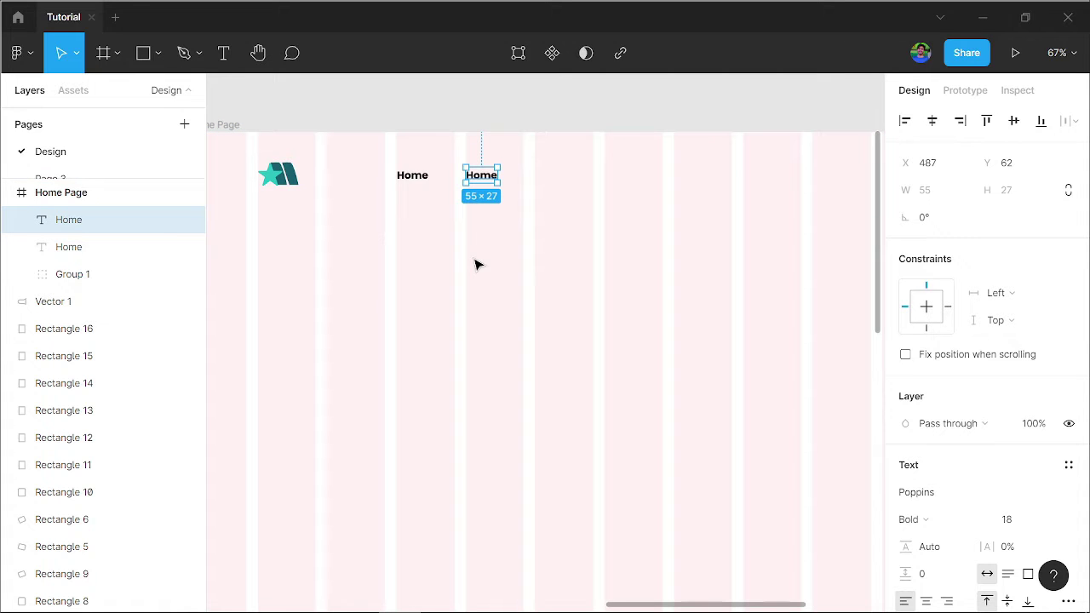
key("ctrl+d")
key("ctrl+d")
key("ctrl+d")
key("ctrl+d")
Rename the second and third Home copies to About and Residents.
left_click(460, 198)
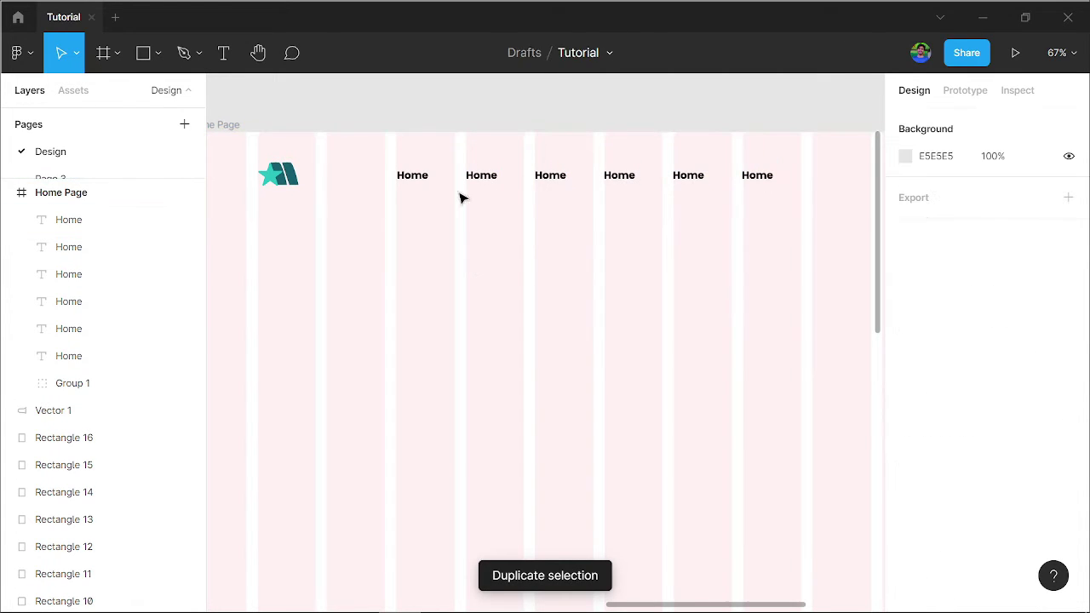
left_click(482, 175)
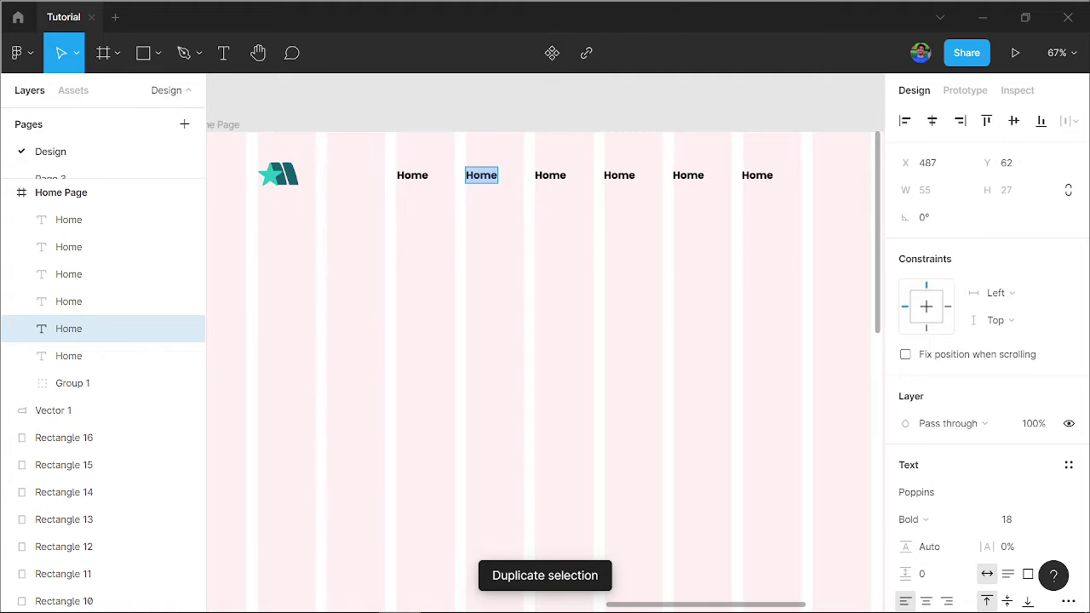
type("About")
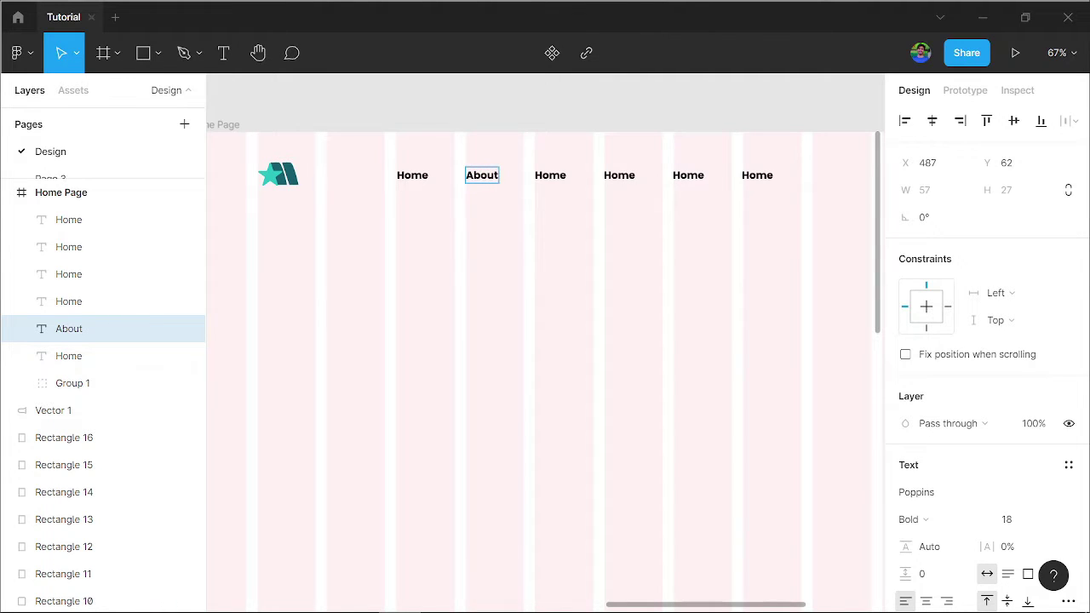
double_click(550, 174)
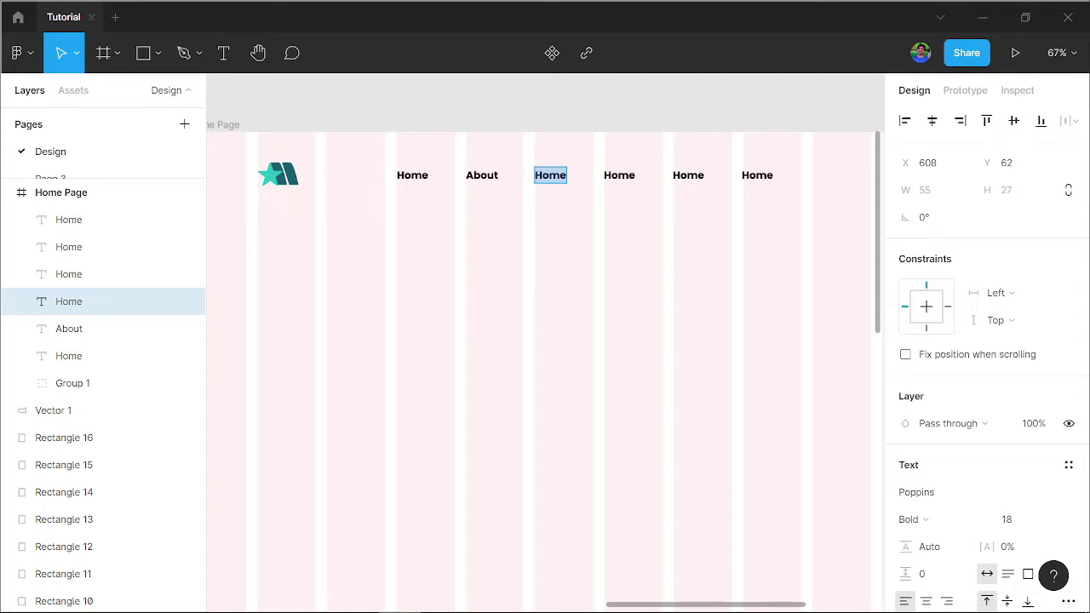
type("resident")
type("s")
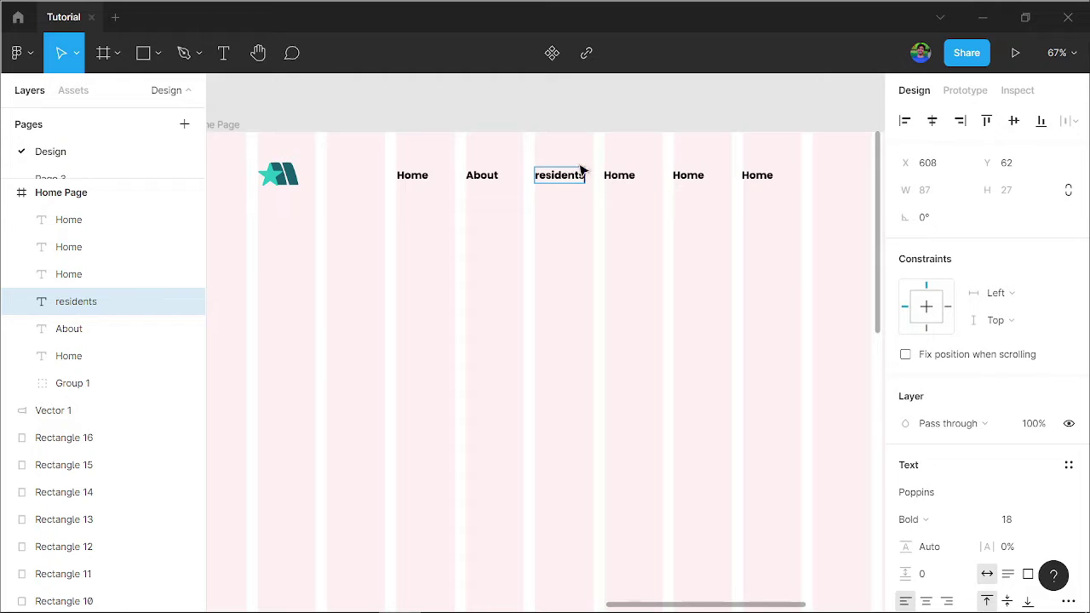
key("Delete")
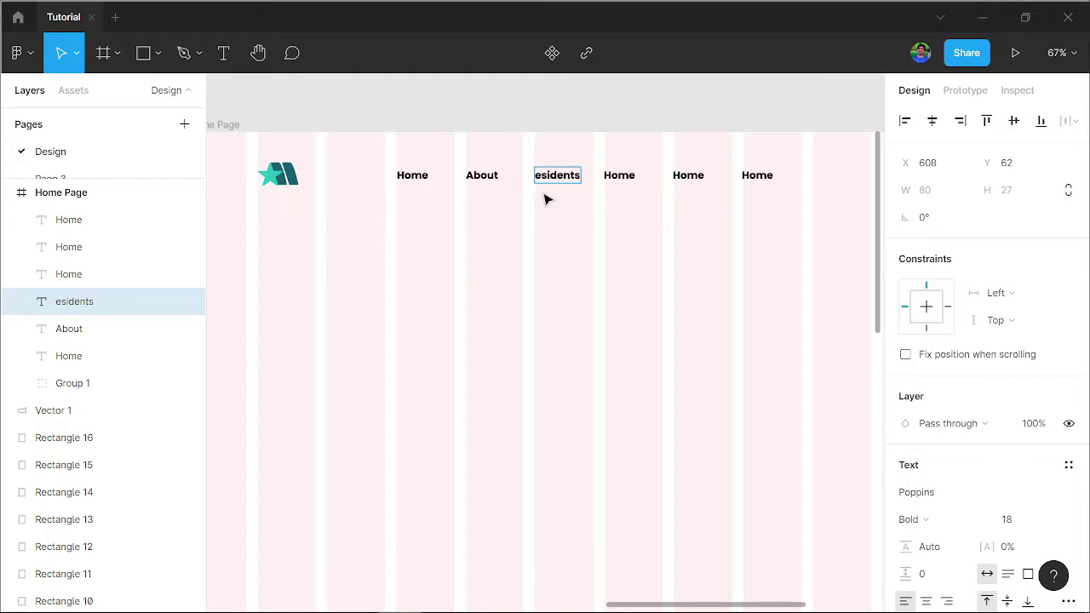
type("R")
Rename the remaining copies to Partners, Contact and Help.
double_click(619, 175)
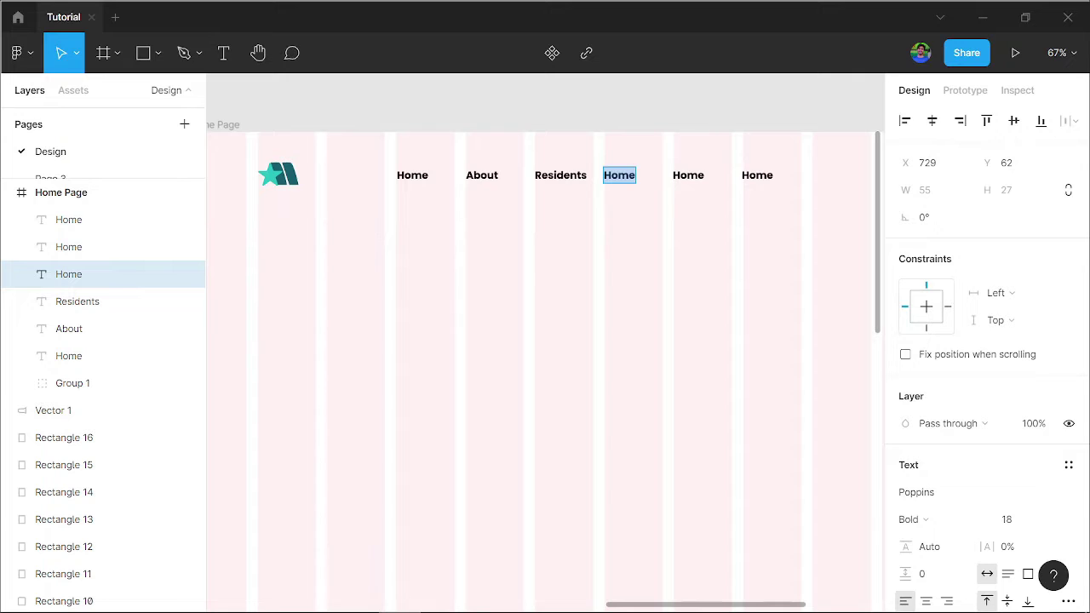
type("Partners")
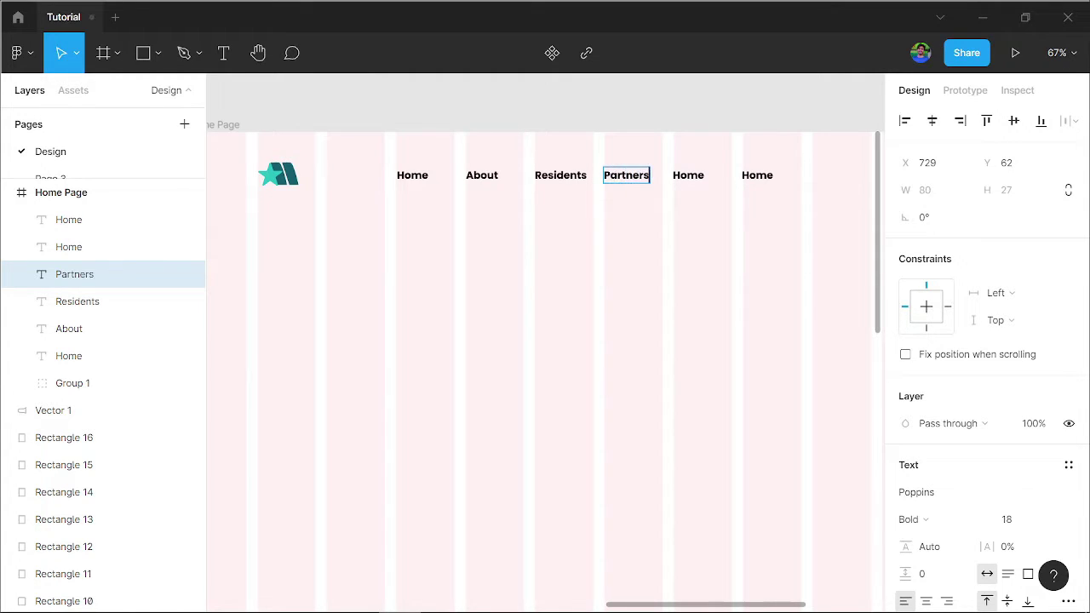
key("Escape")
left_click(686, 176)
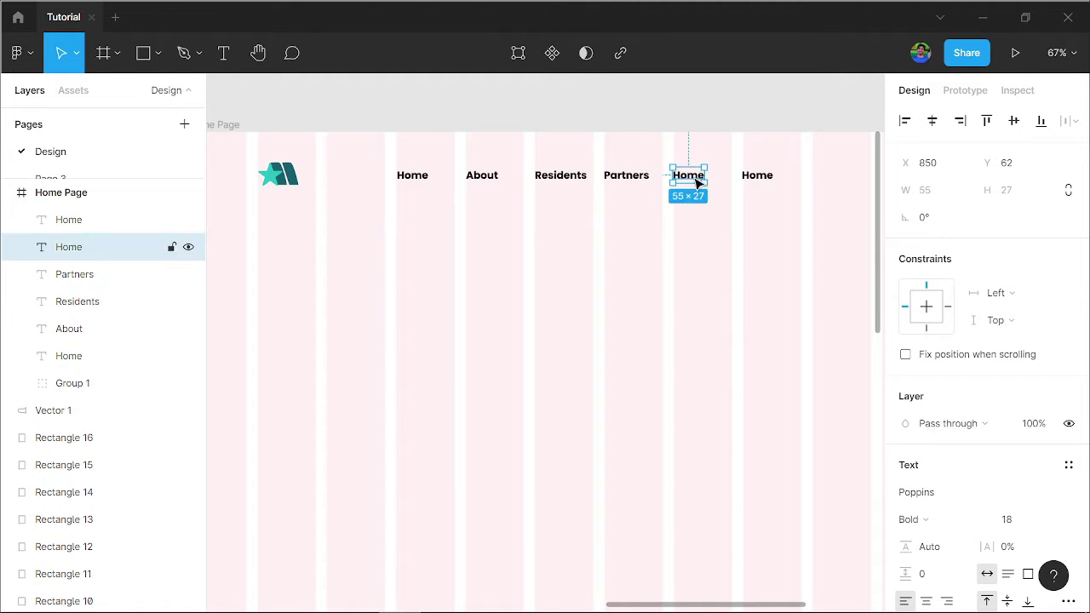
key("Return")
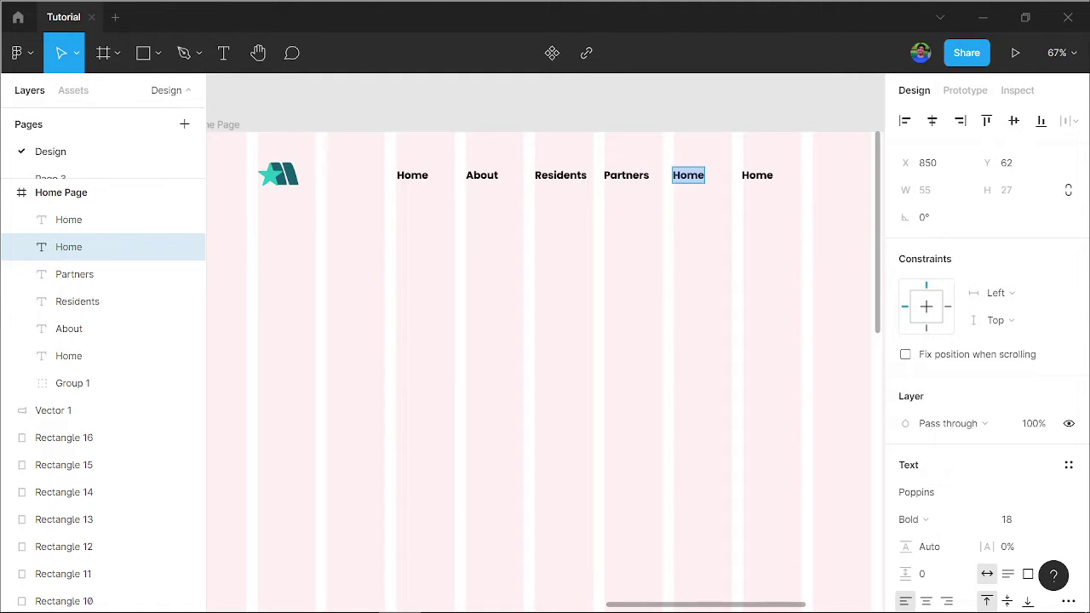
type("Contact")
double_click(757, 175)
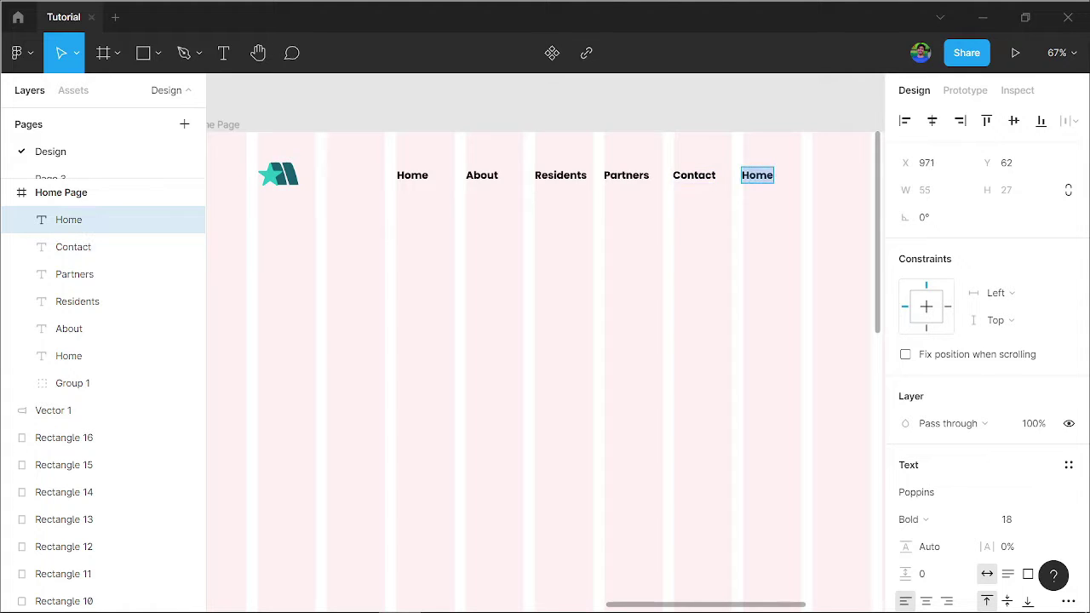
type("Help")
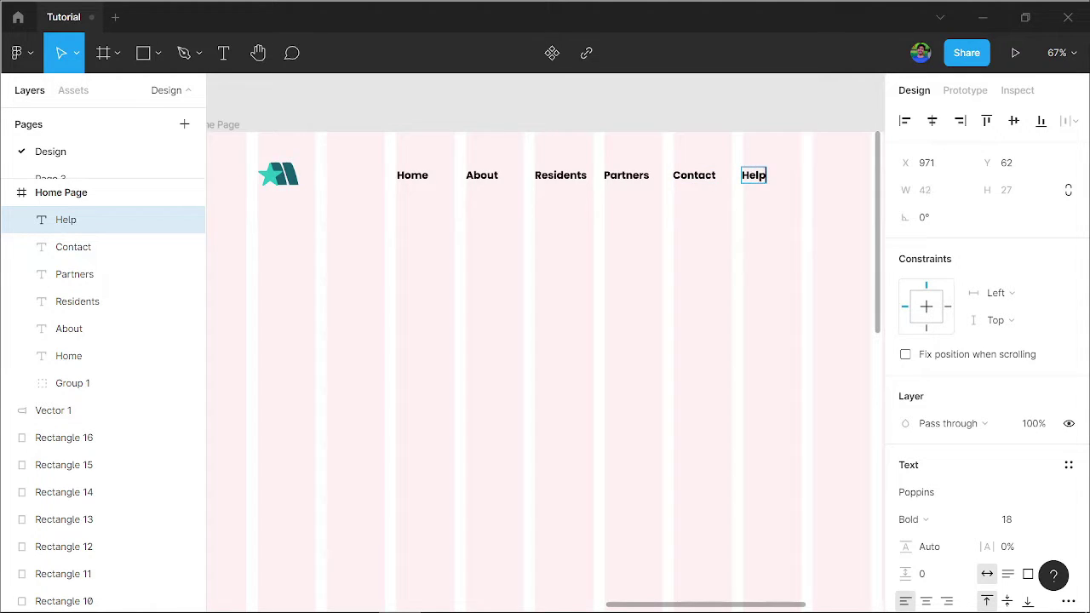
key("Escape")
right_click(726, 314)
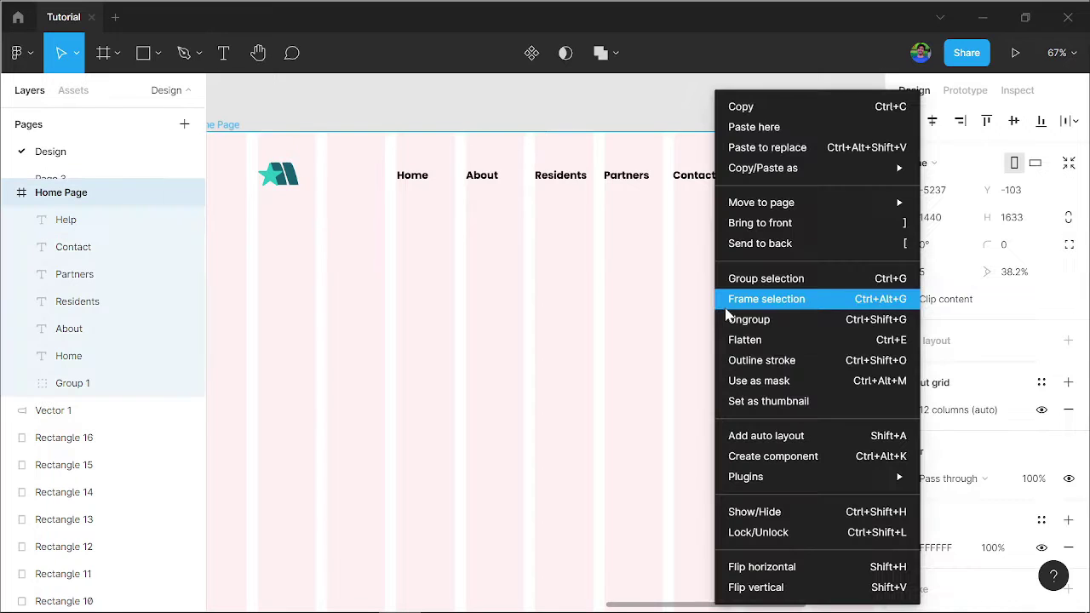
left_click(526, 294)
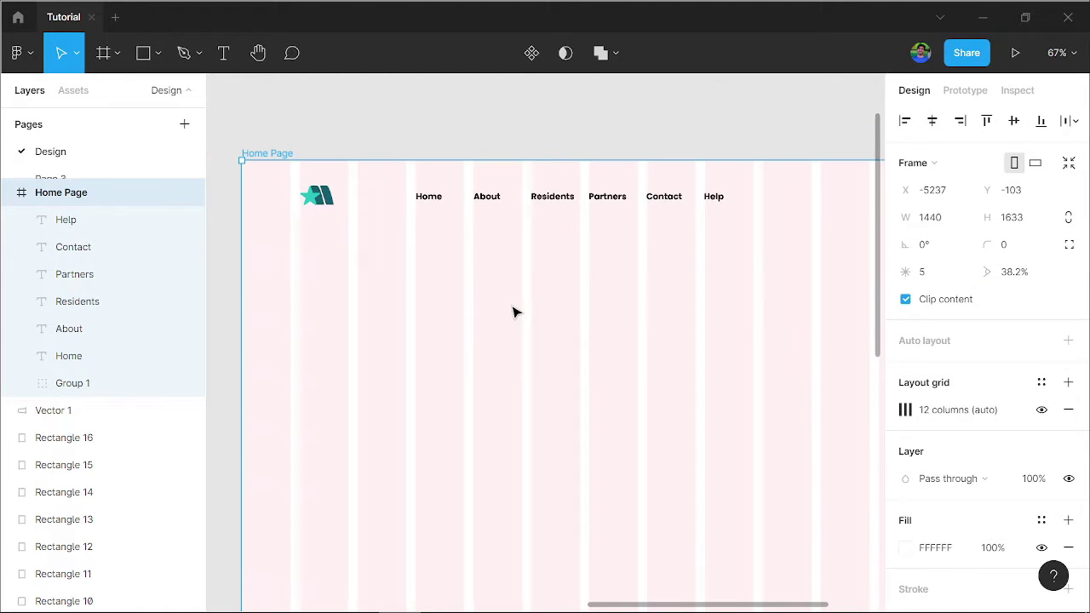
Copy the Help label to the right end of the nav bar as Sign in.
scroll(513, 307, "down", 2, "ctrl")
left_click(514, 129)
left_click_drag(686, 309, 529, 325)
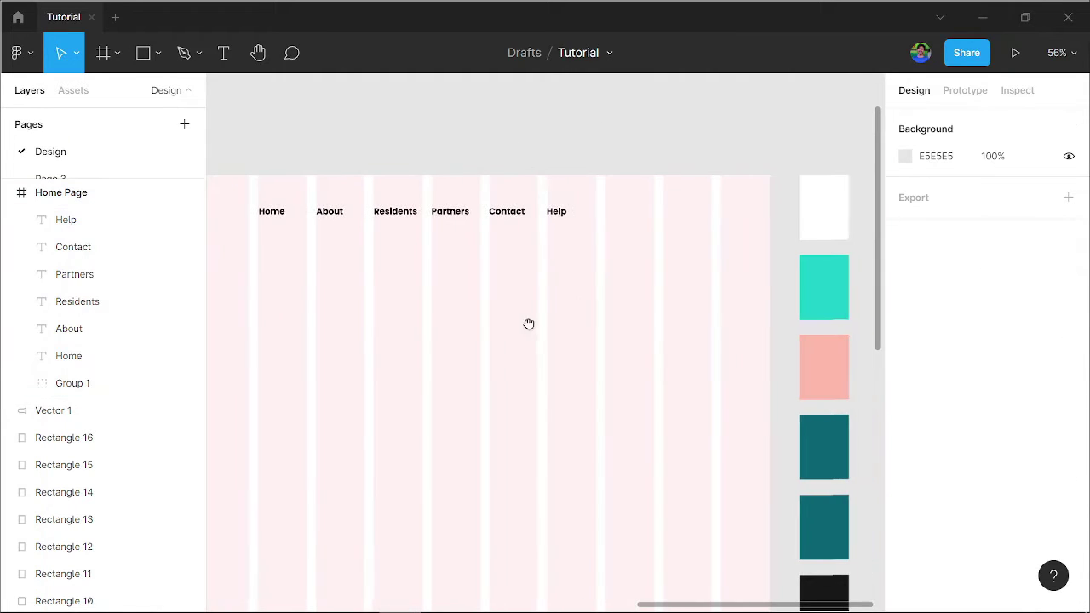
left_click(564, 213)
left_click_drag(564, 212, 721, 217)
double_click(700, 211)
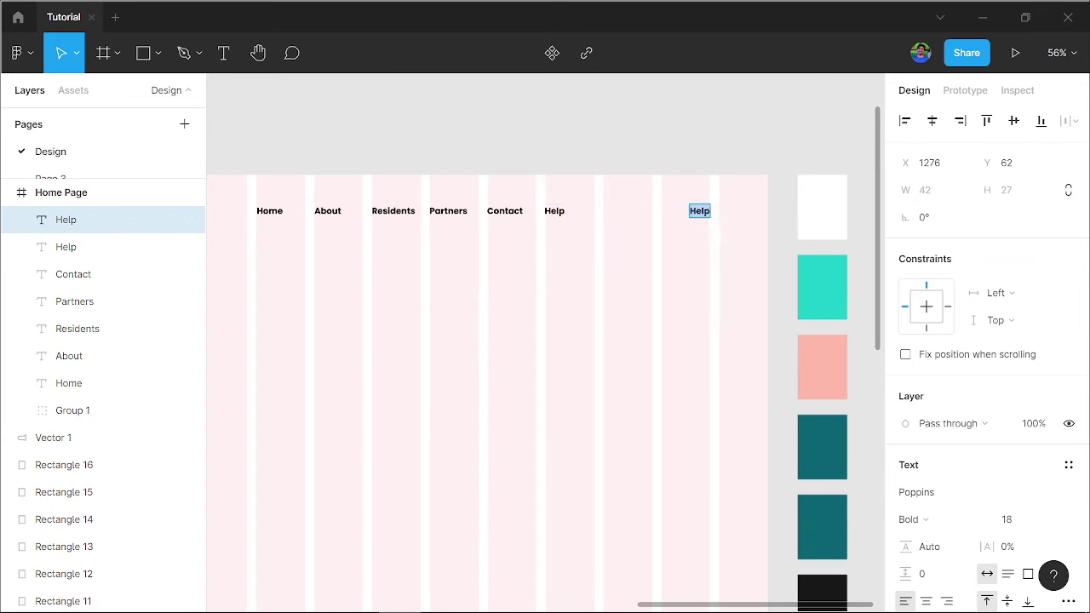
type("Sign in")
key("Escape")
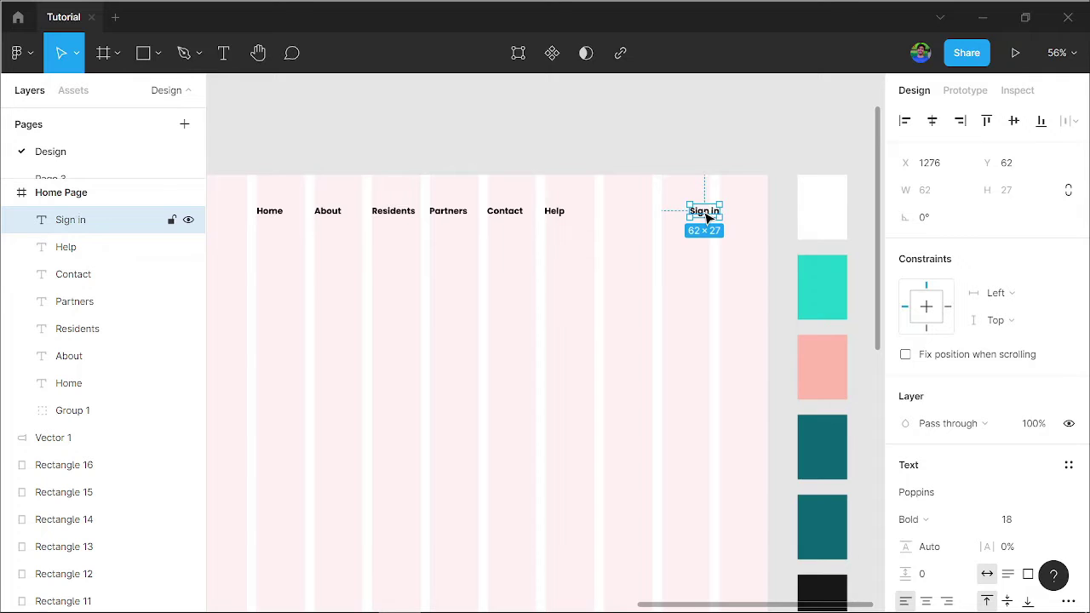
key("Return")
key("Return")
key("Return")
key("Return")
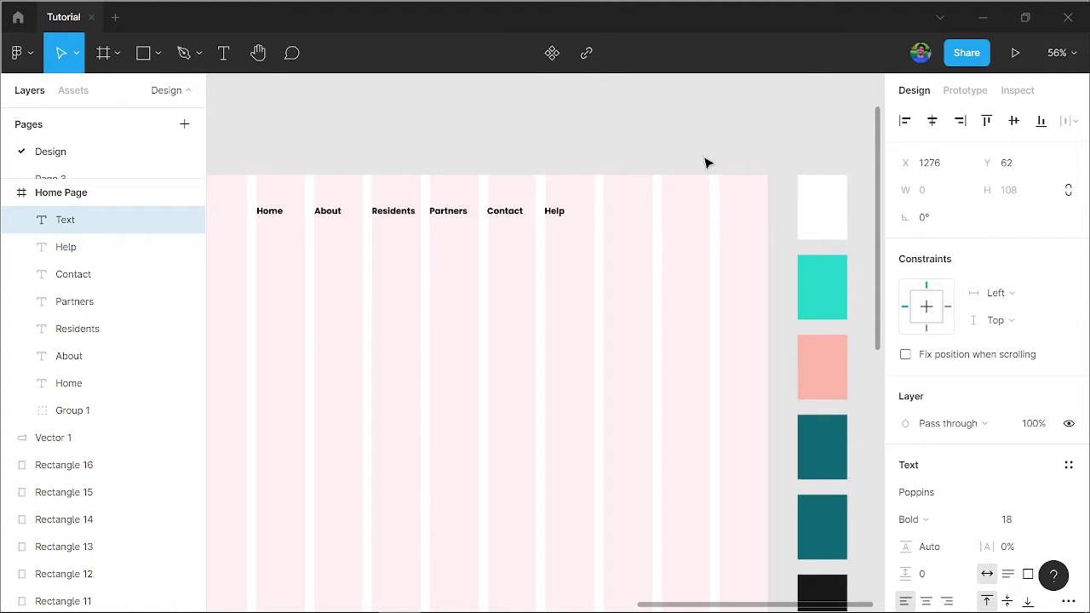
key("ctrl+z")
type("Sign in")
key("Escape")
left_click(718, 231)
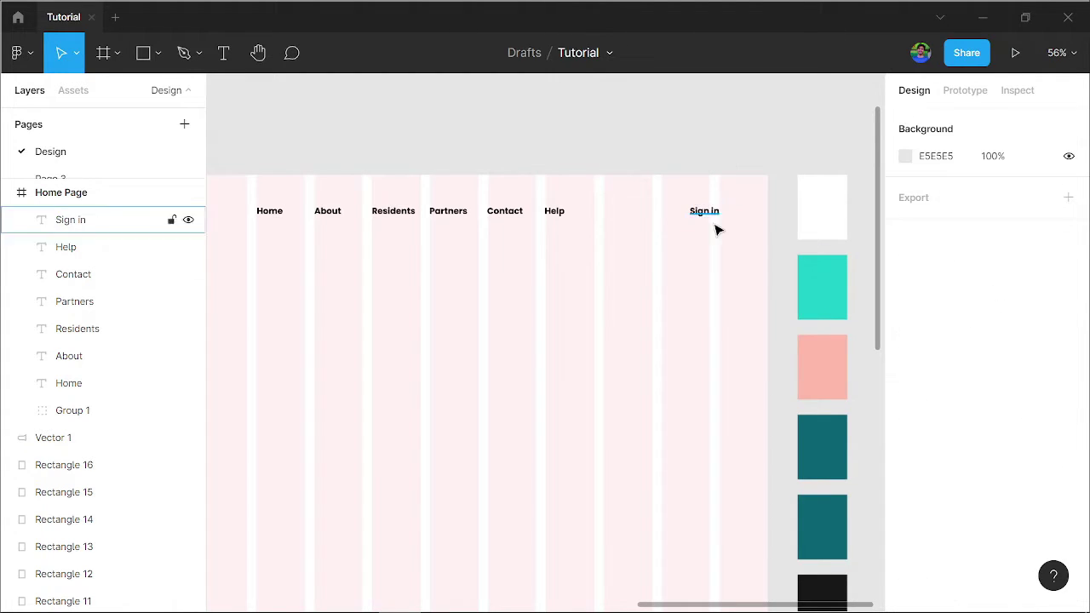
mouse_move(715, 223)
left_mouse_down()
mouse_move(706, 223)
mouse_move(738, 218)
left_mouse_up()
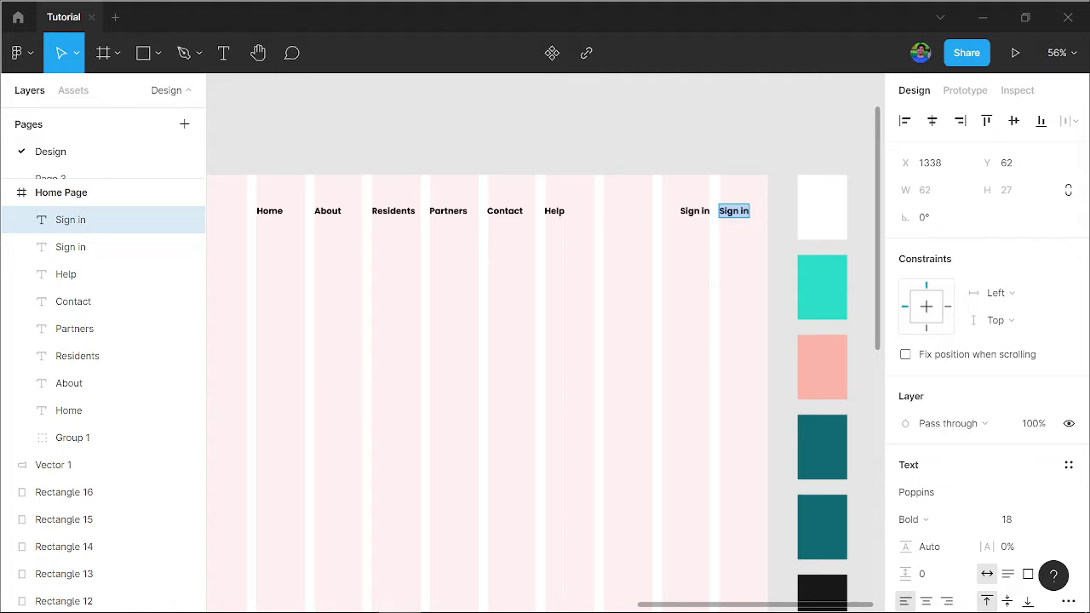
Add a Sign up label and set Sign in and Sign up to Regular weight.
type("Sign")
key("Escape")
left_click_drag(686, 223, 739, 227)
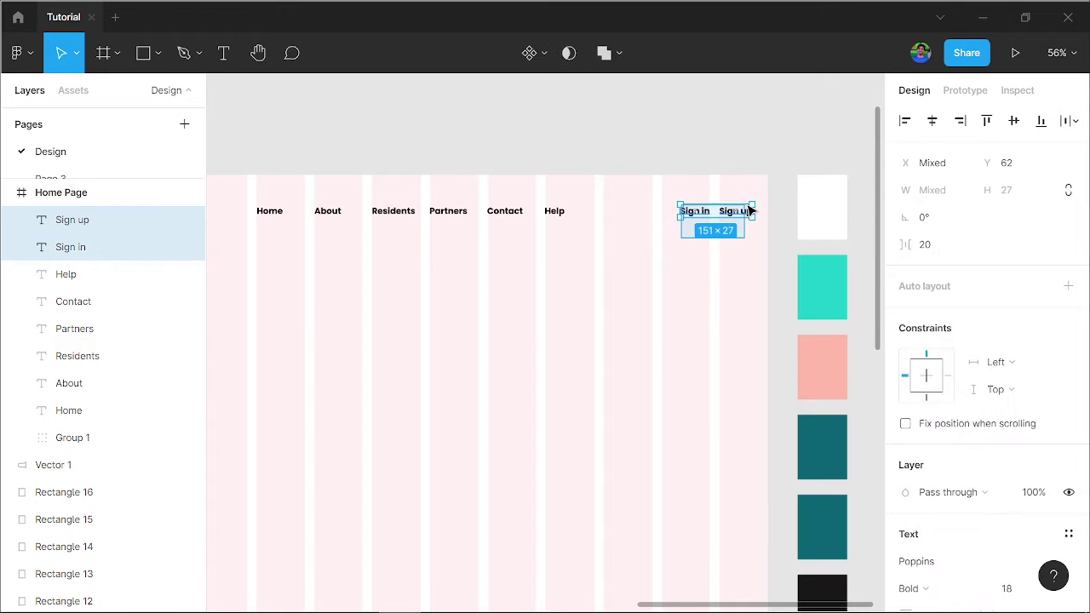
scroll(990, 538, "down", 3)
left_click(948, 416)
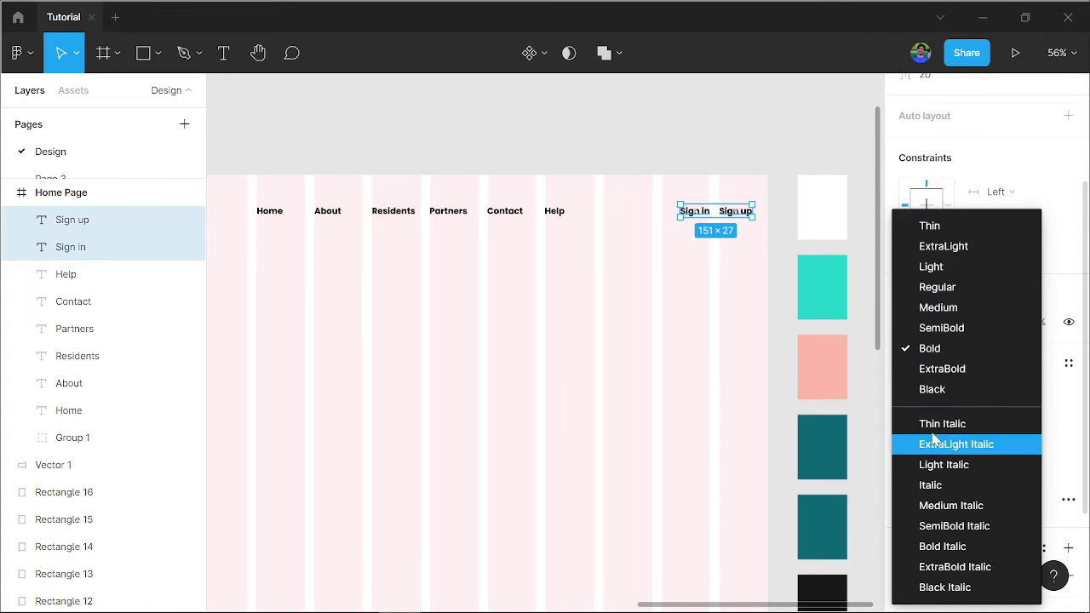
left_click(979, 287)
left_click(645, 335)
scroll(694, 349, "down", 3, "ctrl")
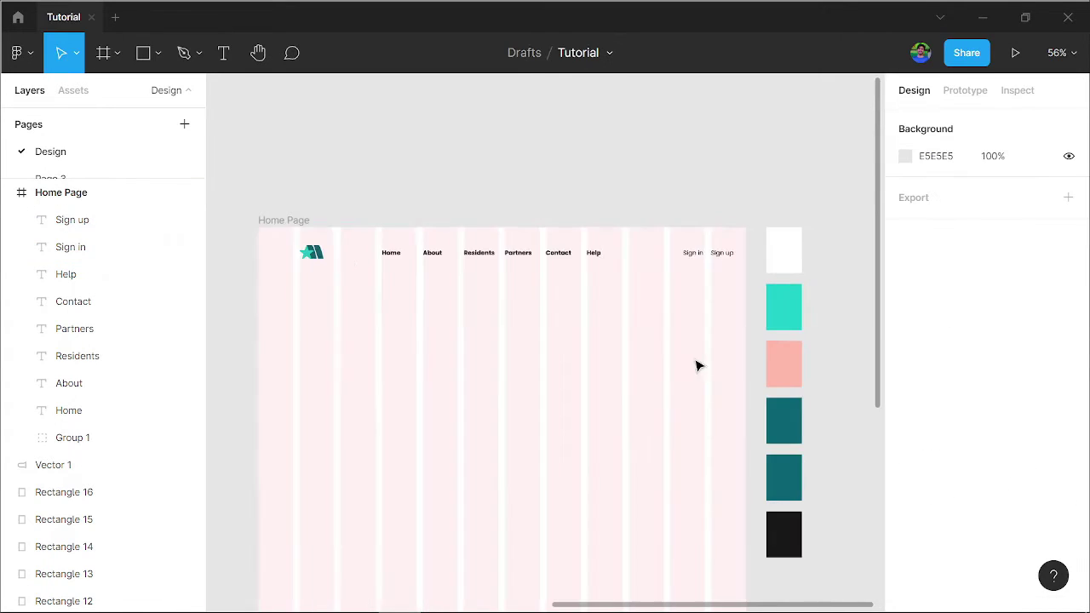
scroll(667, 390, "left", 3)
scroll(668, 390, "left", 3)
scroll(684, 401, "down", 3, "ctrl")
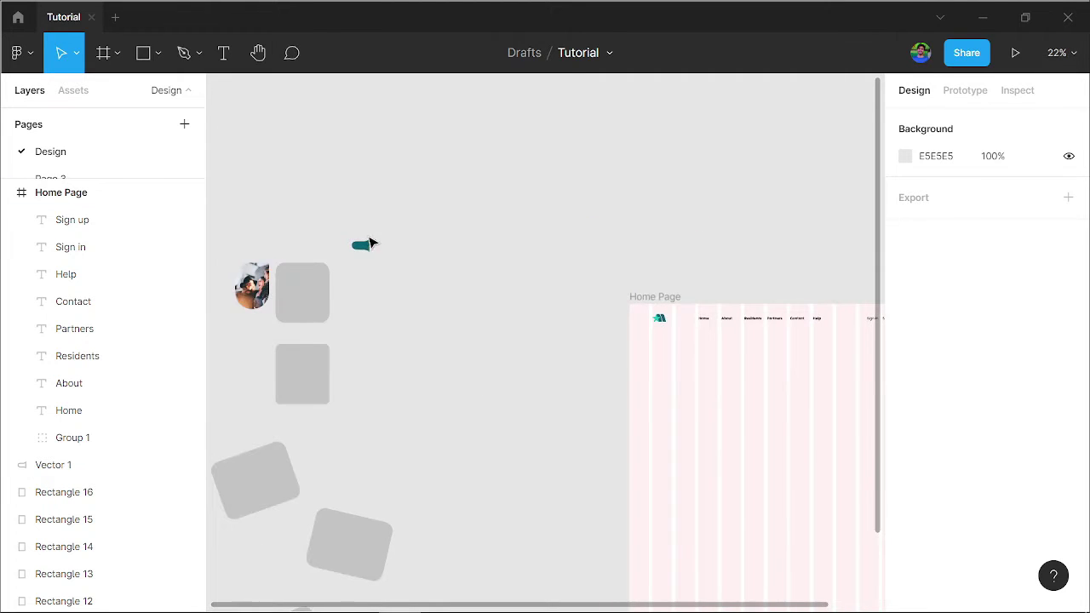
Place the teal blob shape behind the Sign up label as a button.
left_click_drag(365, 244, 557, 292)
left_click_drag(924, 343, 625, 324)
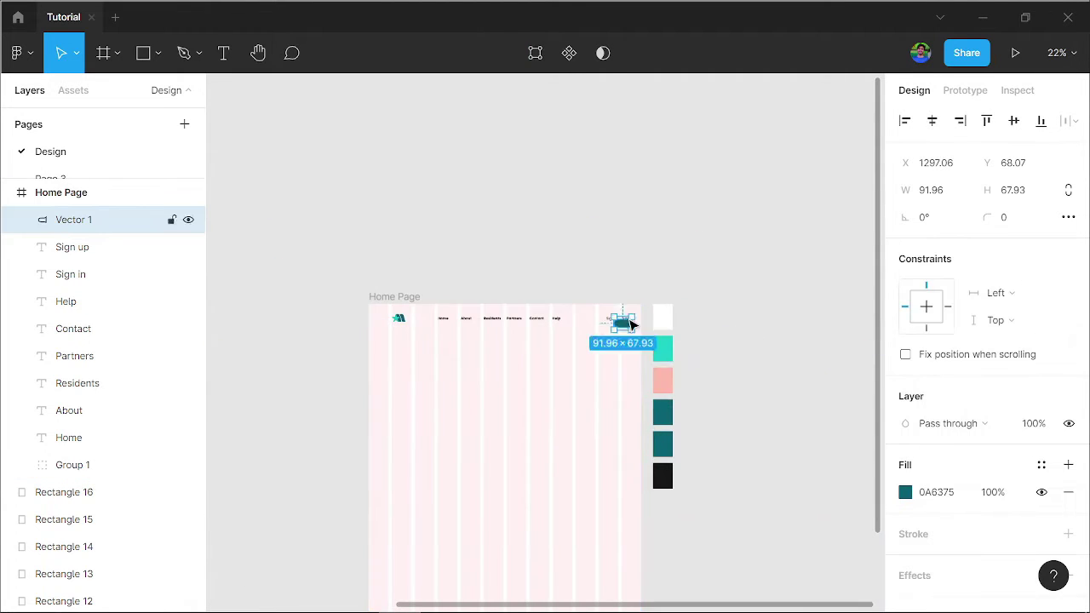
scroll(619, 482, "up", 3, "ctrl")
scroll(619, 483, "up", 3, "ctrl")
left_click_drag(501, 314, 553, 304)
key("[")
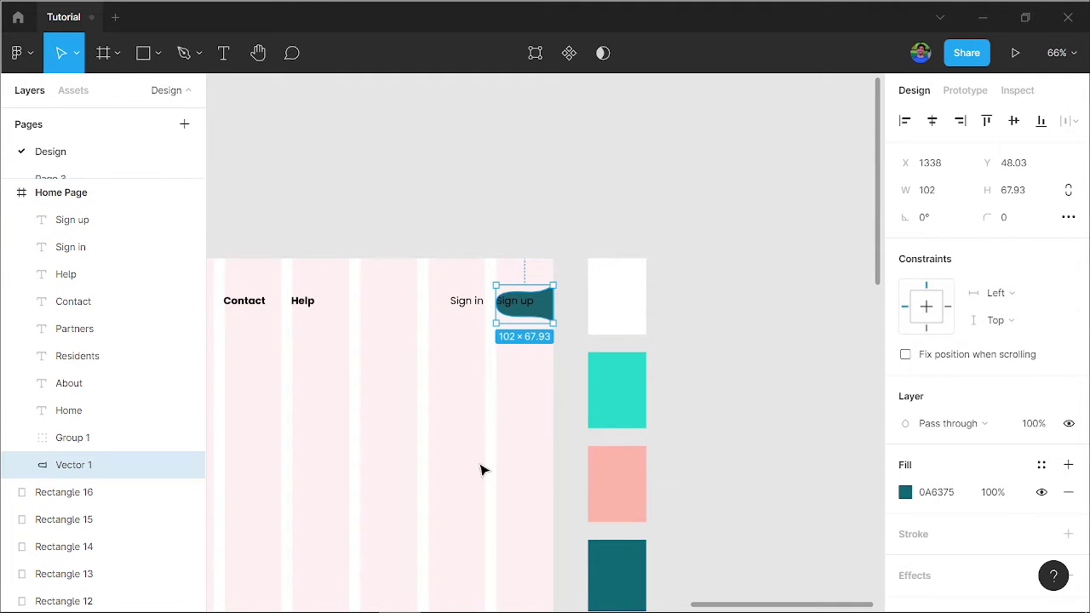
left_click(482, 469)
left_click(554, 305)
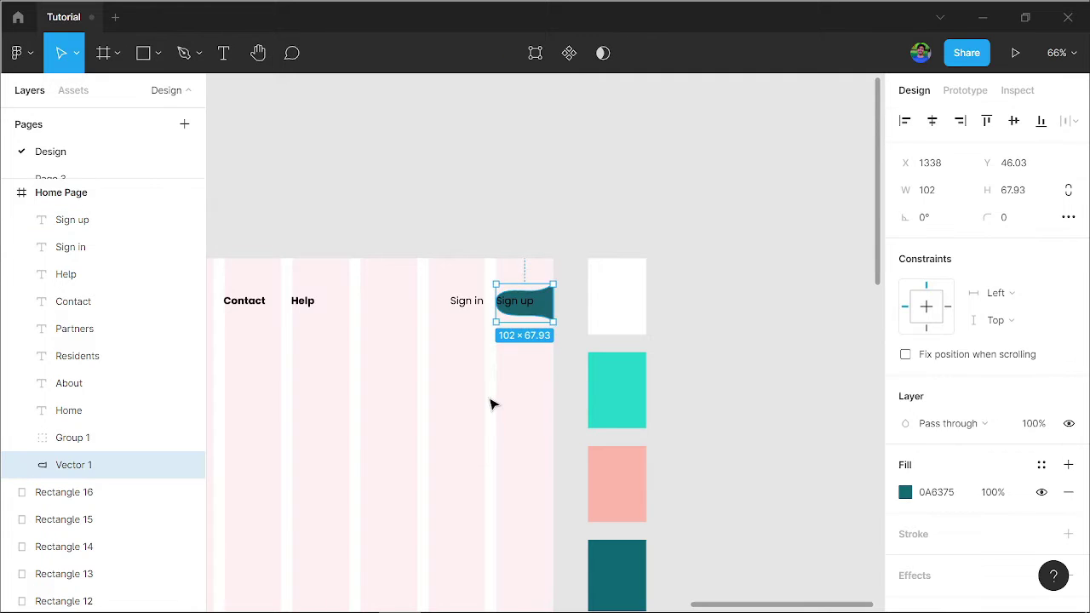
key("Up")
key("Up")
key("Up")
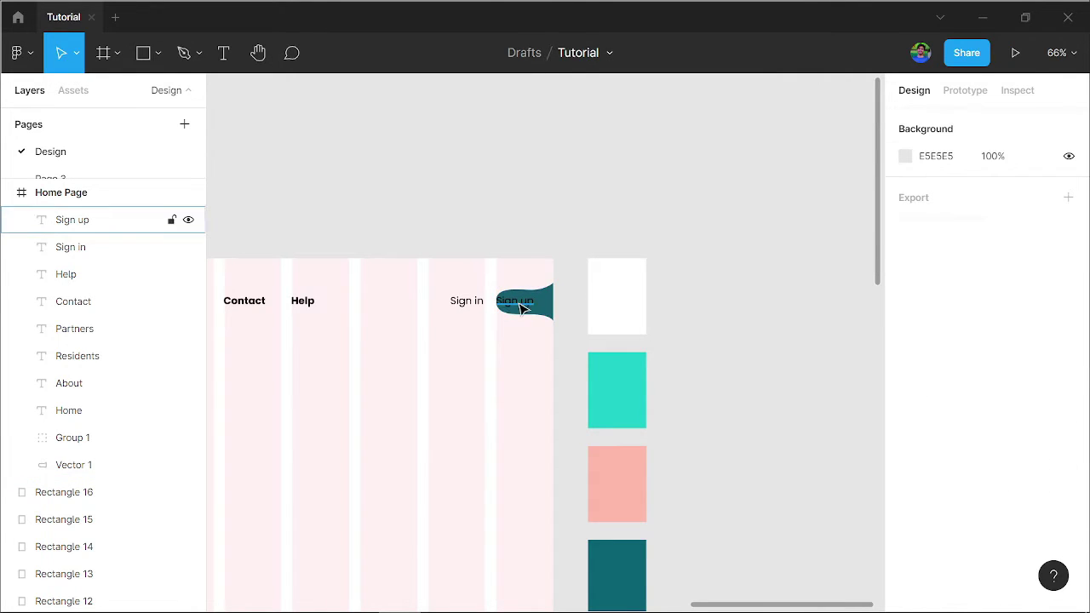
Centre Sign up on the teal button and give it Medium weight.
left_click(511, 298)
left_click(433, 410)
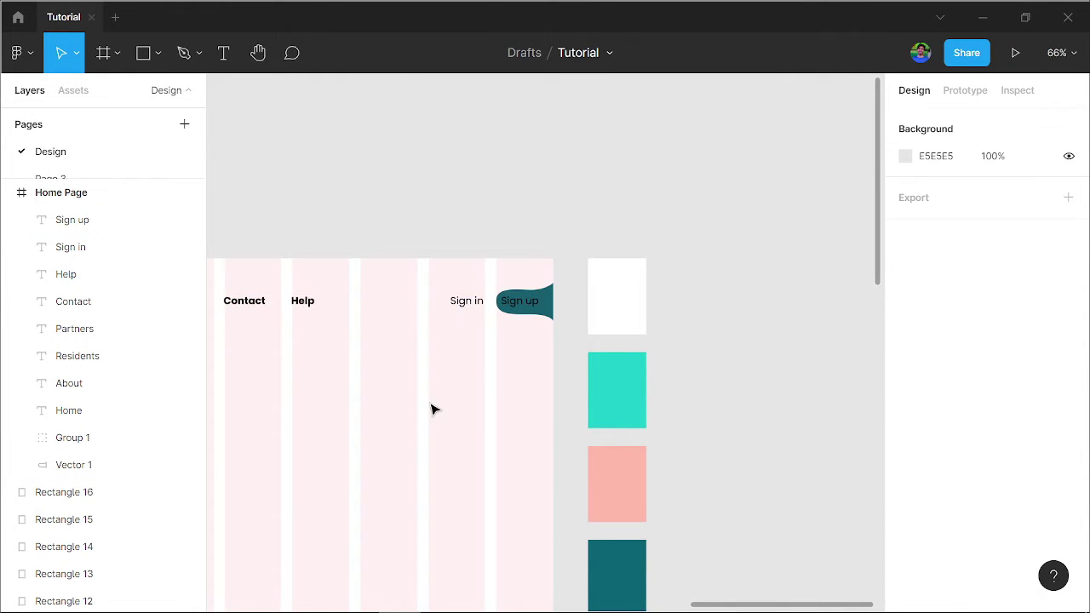
left_click(519, 301)
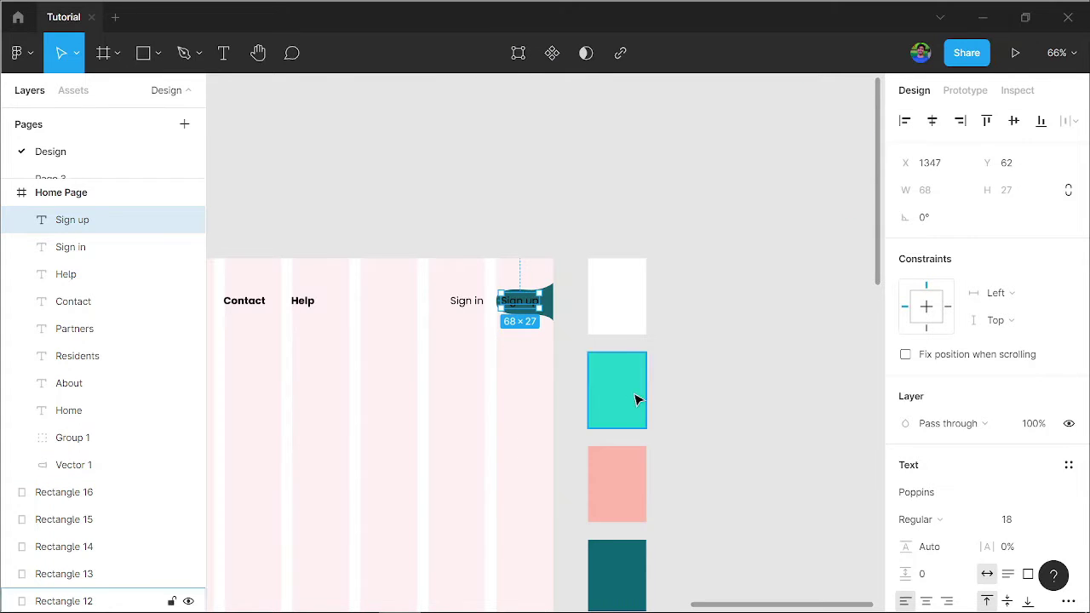
left_click(725, 372)
left_click(519, 301)
left_click_drag(517, 302, 520, 302)
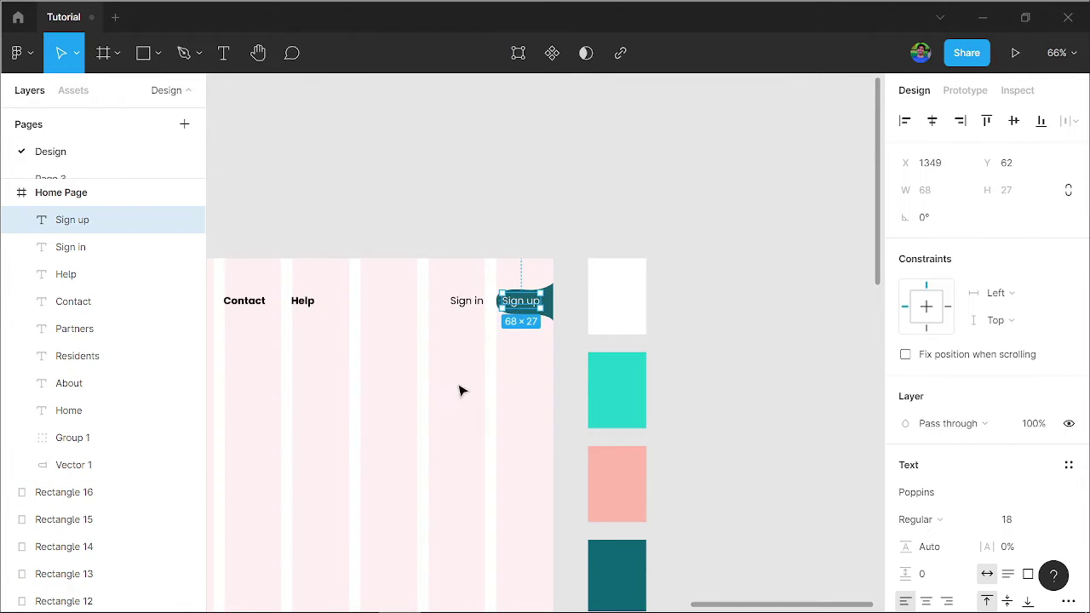
left_click(922, 519)
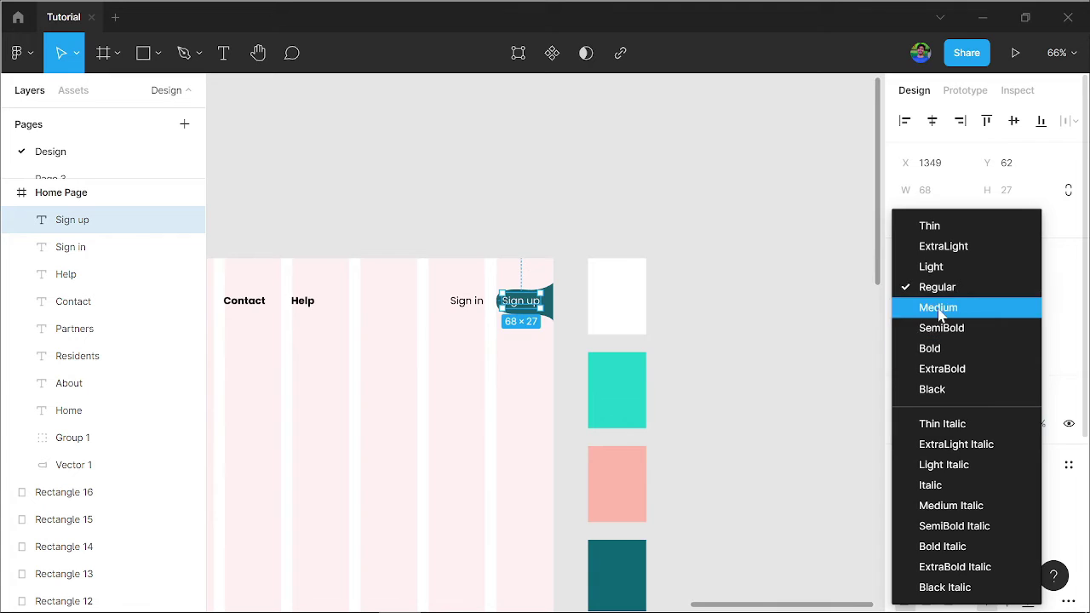
left_click(938, 308)
left_click(650, 472)
scroll(647, 468, "down", 5)
left_click_drag(414, 503, 602, 381)
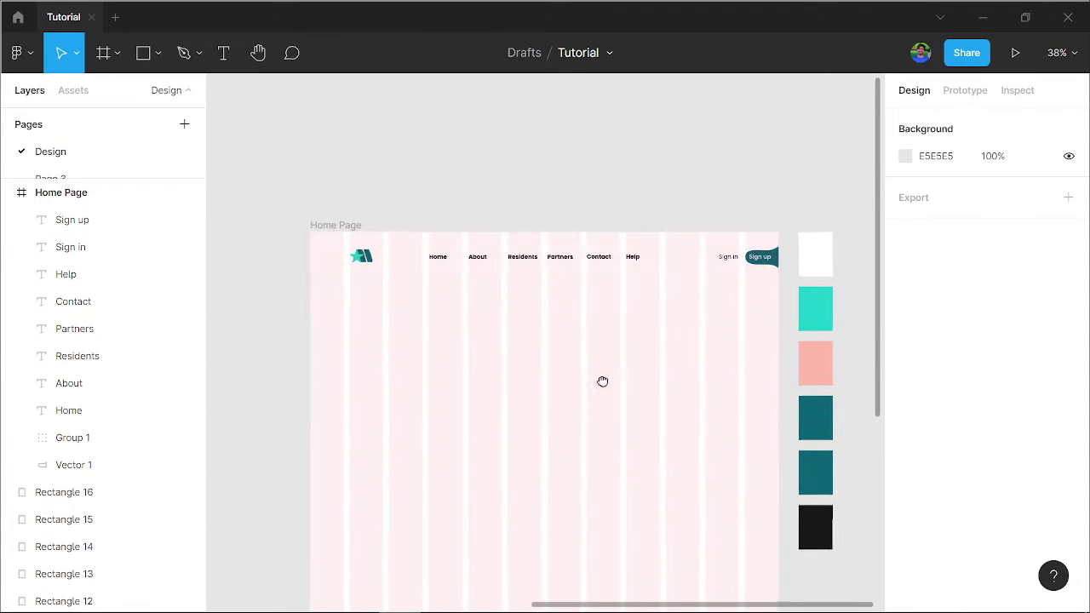
scroll(545, 445, "down", 1)
left_click_drag(533, 470, 418, 387)
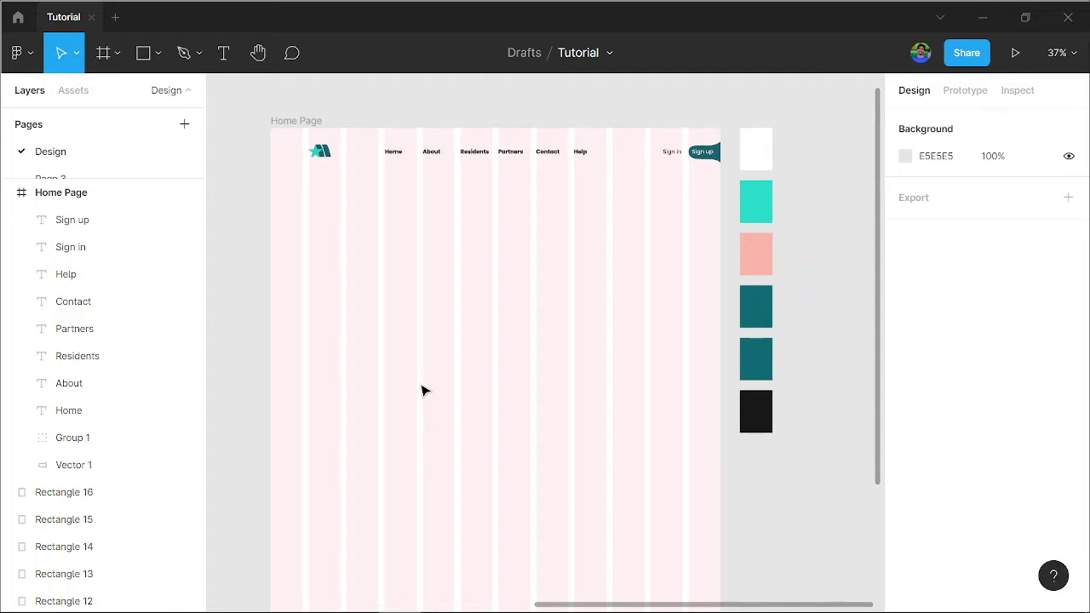
scroll(448, 234, "up", 3)
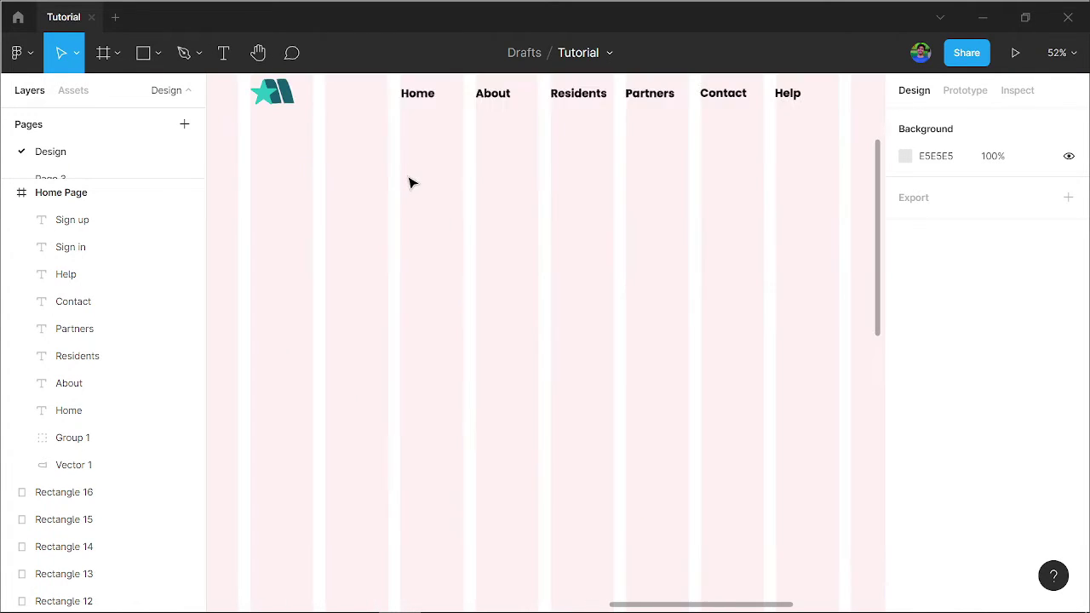
Type the two-line headline 'The Most Flexible / Rent Payments Ever' below the navigation.
key("t")
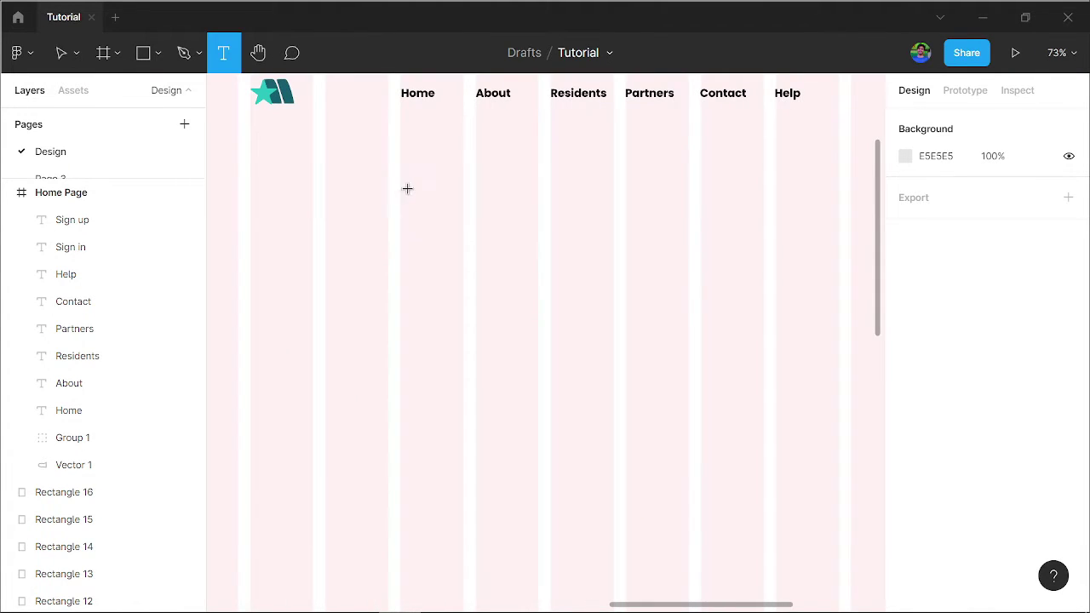
left_click(401, 188)
type("T")
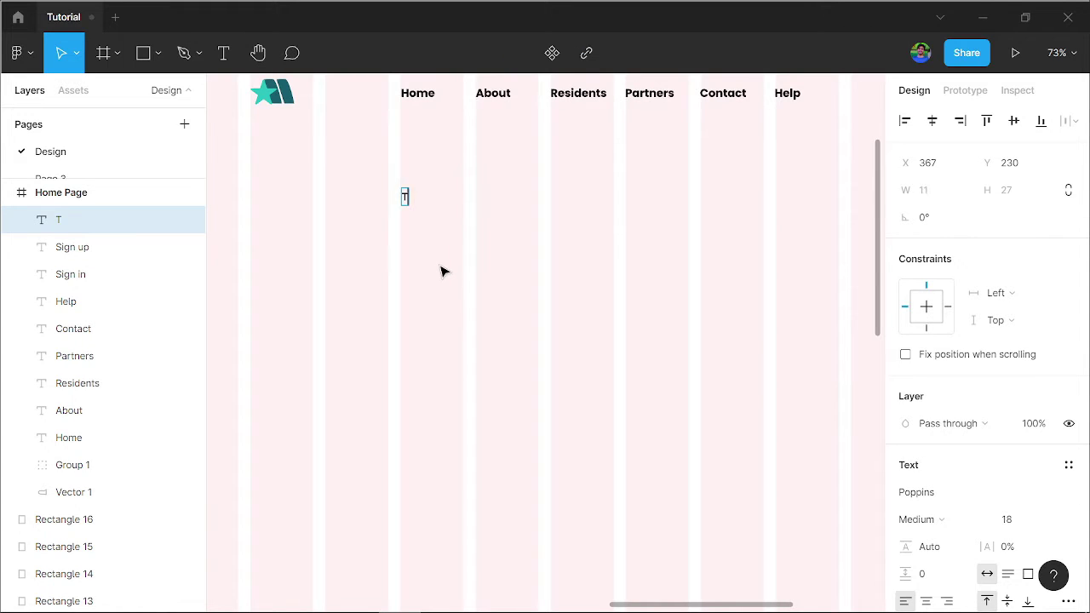
type("he Mos")
type("t")
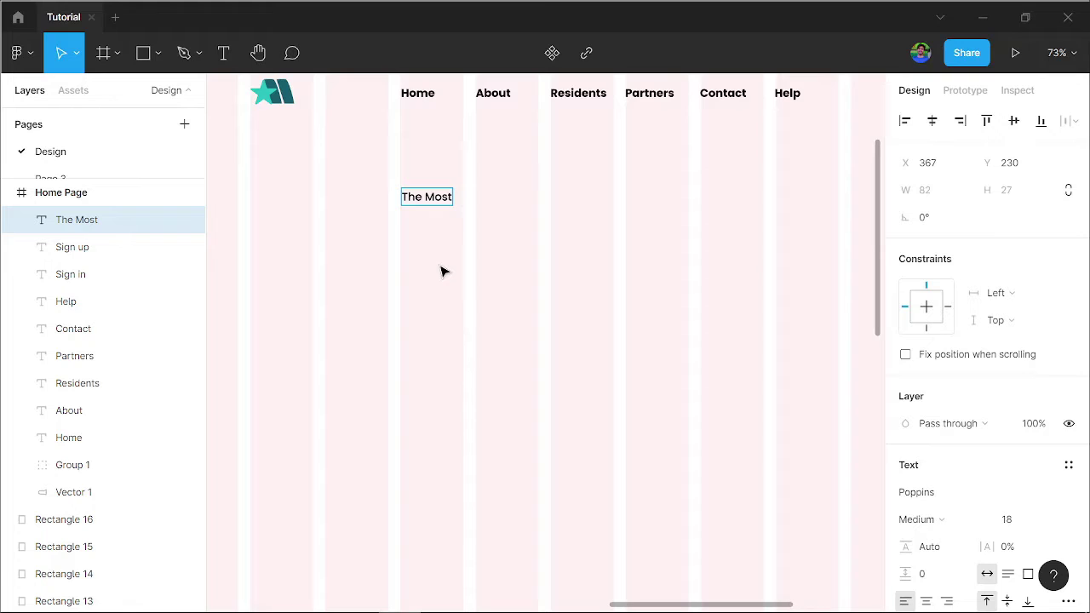
type(" D")
key("BackSpace")
type("Fle")
type("xible")
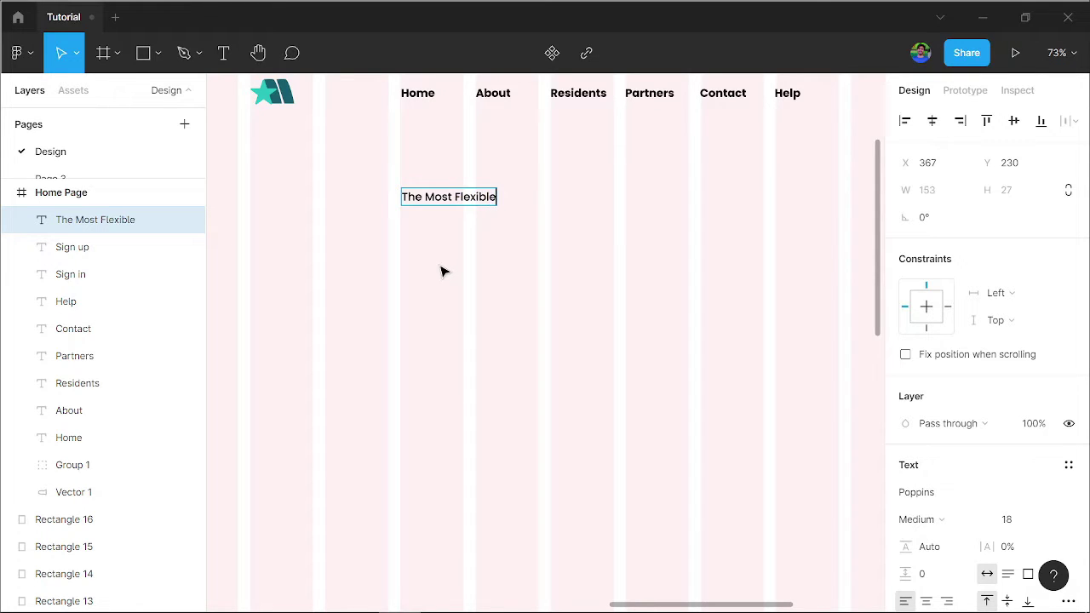
key("Return")
type("Rent Payments E")
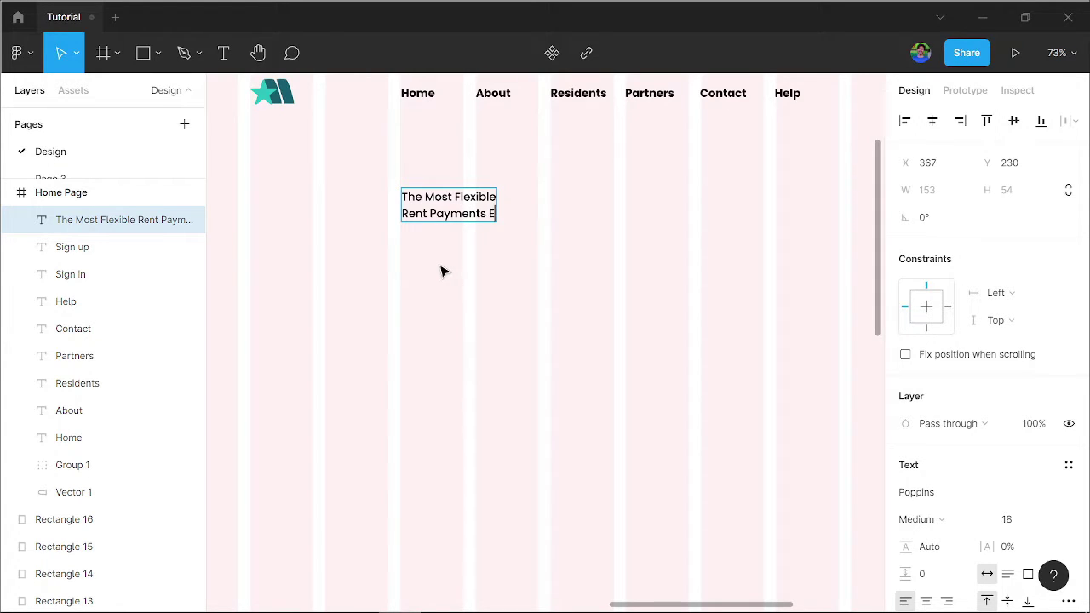
type("ver")
key("Escape")
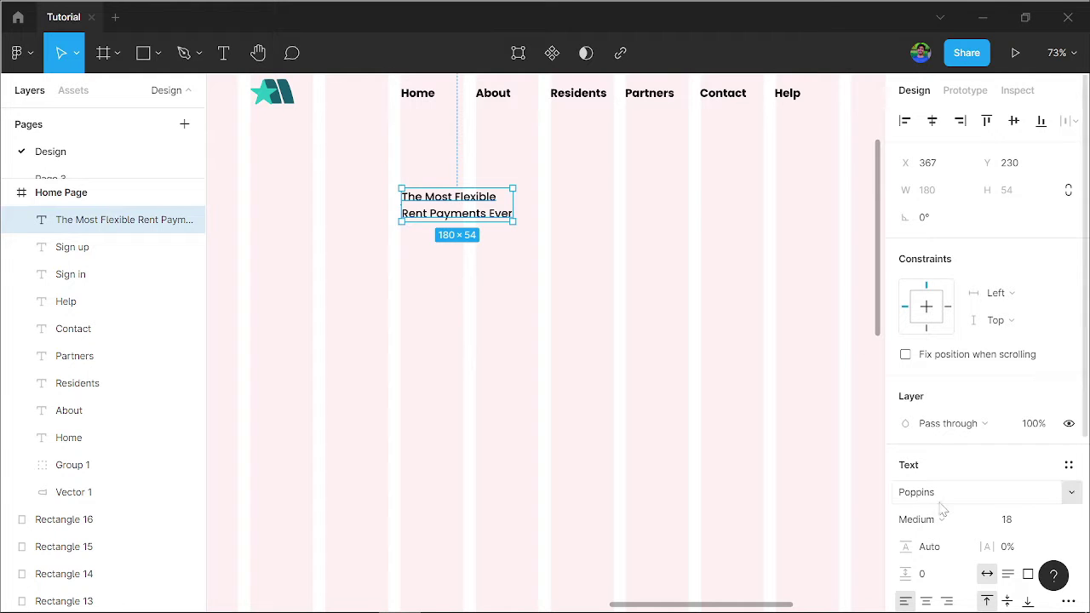
Make the headline Bold and enlarge it to font size 36.
left_click(937, 528)
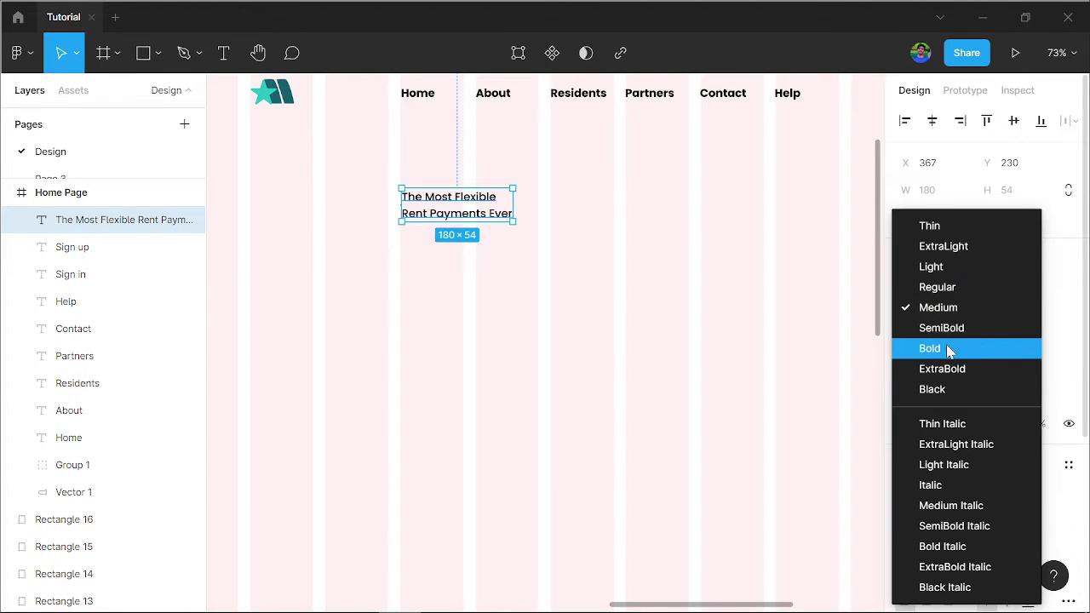
left_click(979, 349)
left_click(1008, 524)
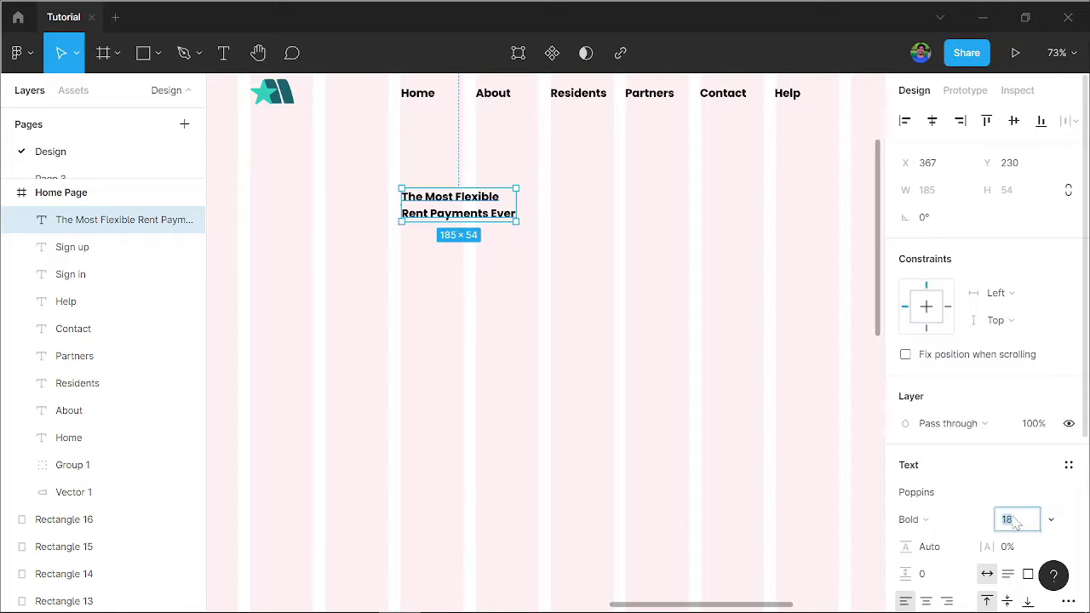
type("36")
key("Return")
left_click(601, 455)
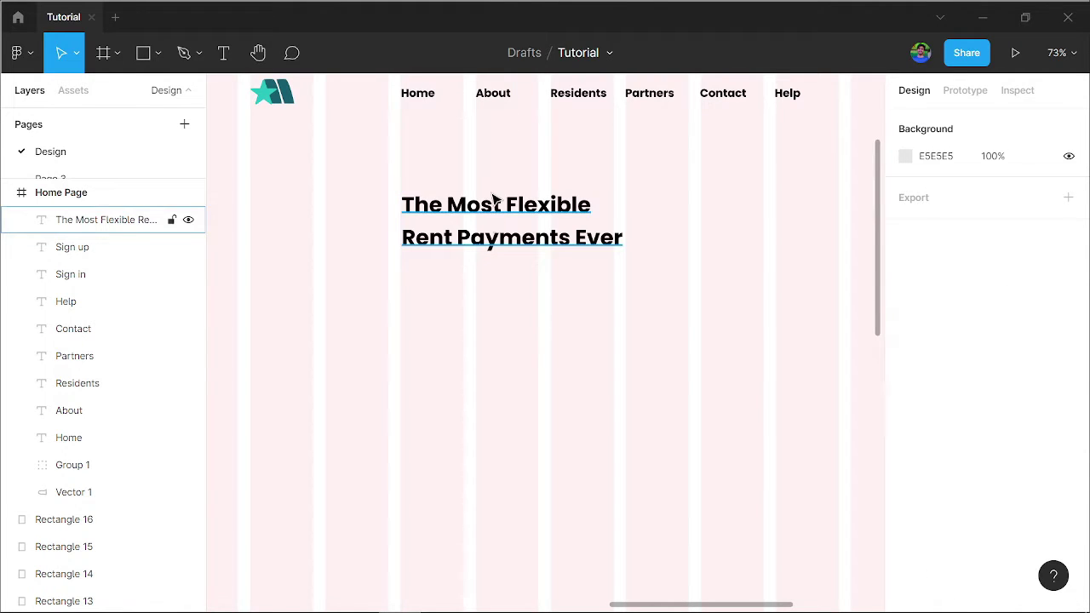
left_click(497, 203)
left_click(567, 255)
Raise the headline's font size to 45.
scroll(523, 399, "down", 3)
left_click_drag(523, 400, 457, 435)
left_click(469, 231)
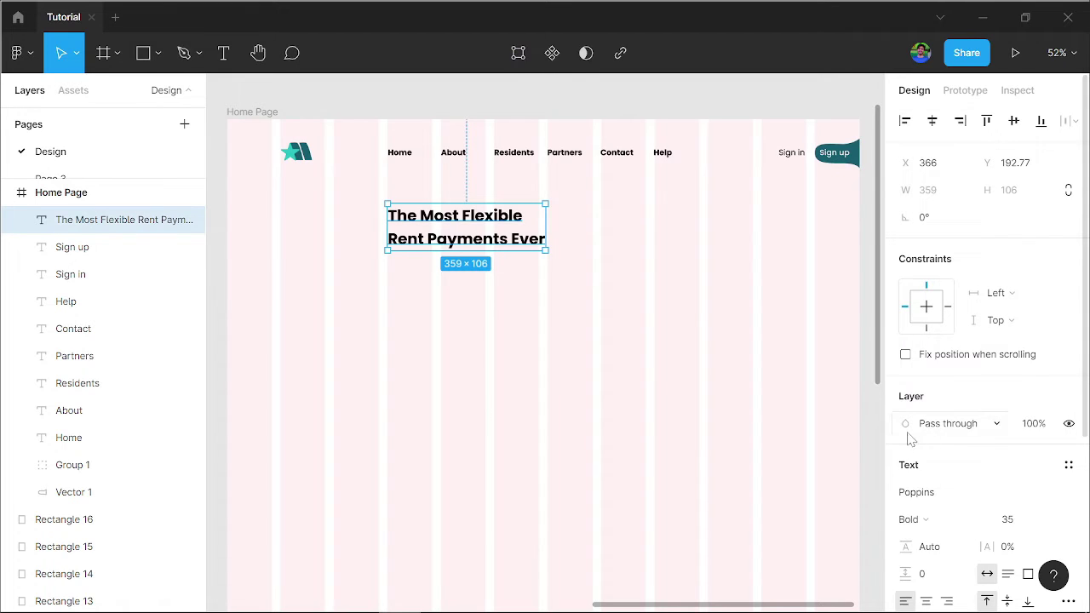
left_click(1011, 532)
type("45")
key("Return")
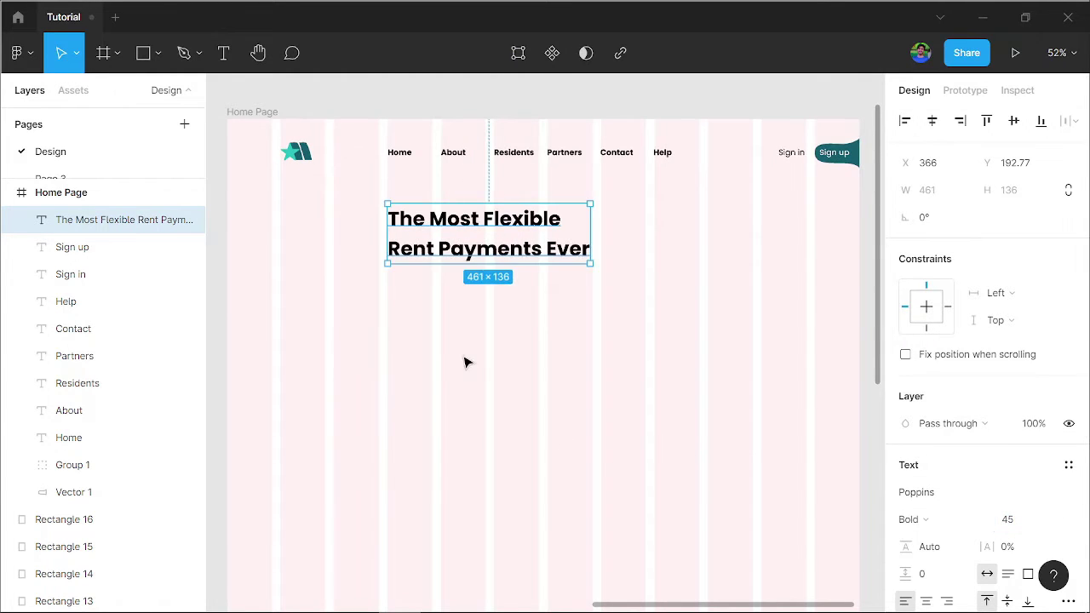
left_click(464, 362)
scroll(397, 406, "up", 1)
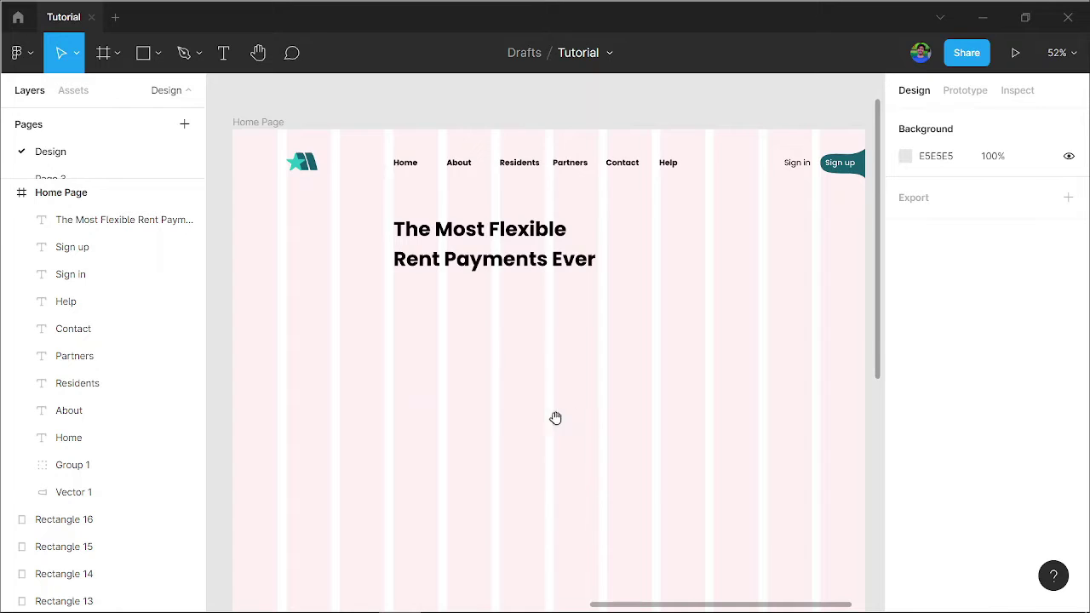
left_click_drag(555, 418, 526, 428)
scroll(518, 309, "up", 1)
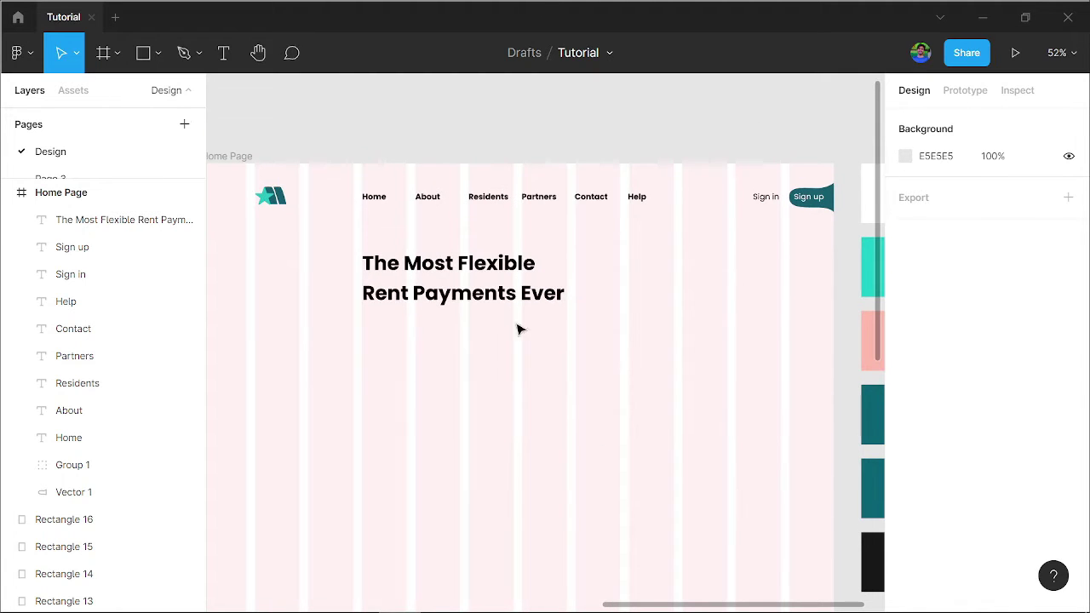
scroll(511, 269, "up", 5, "ctrl")
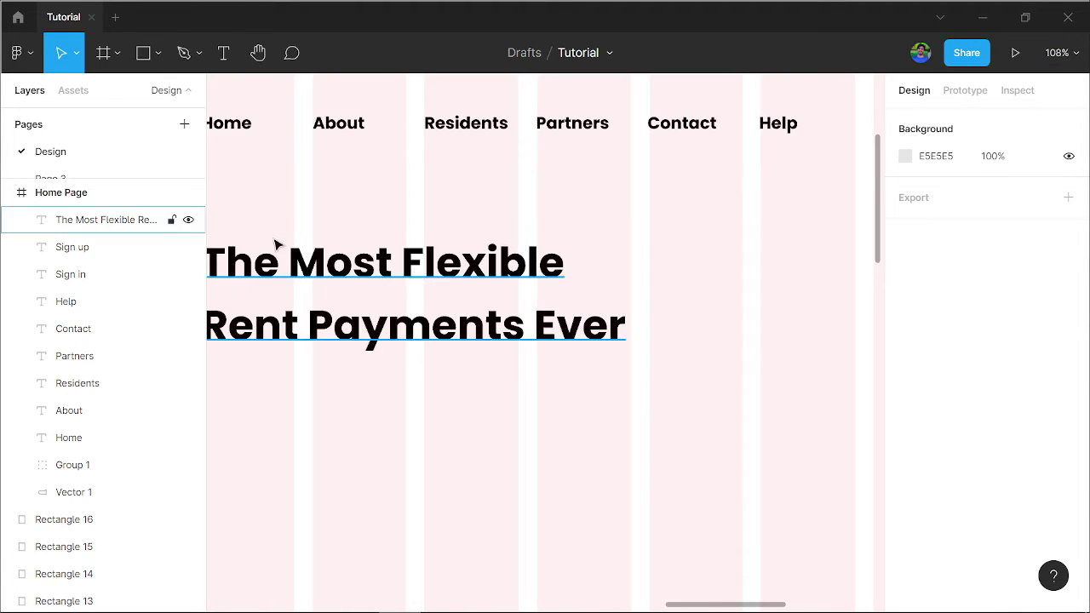
Draw a grey rectangle bar under the word Flexible and nudge it into place.
key("r")
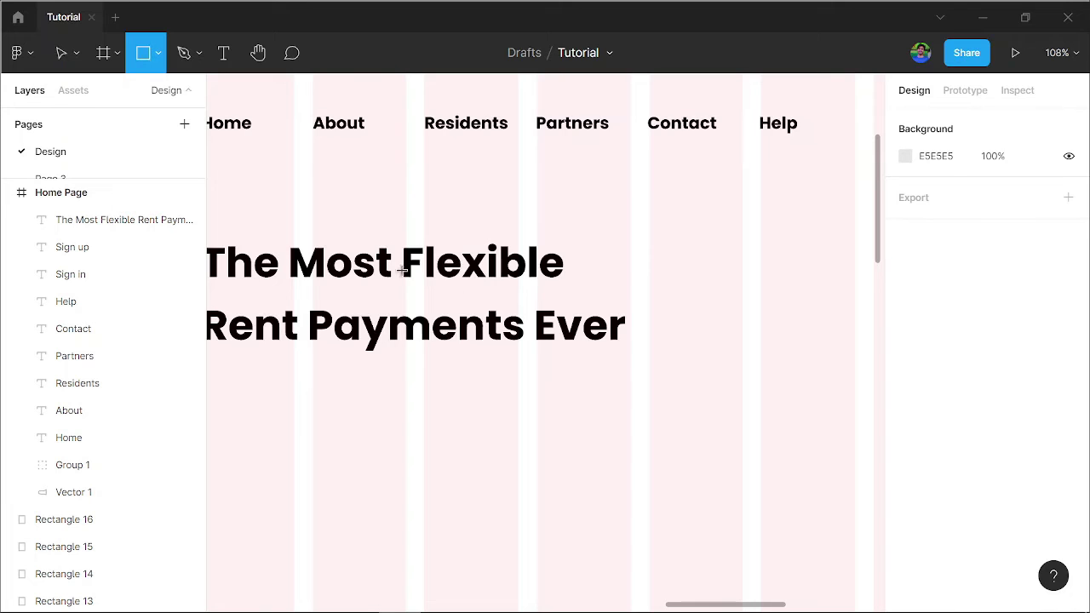
left_click_drag(405, 271, 576, 297)
key("Up")
key("Up")
key("Up")
key("Up")
key("Left")
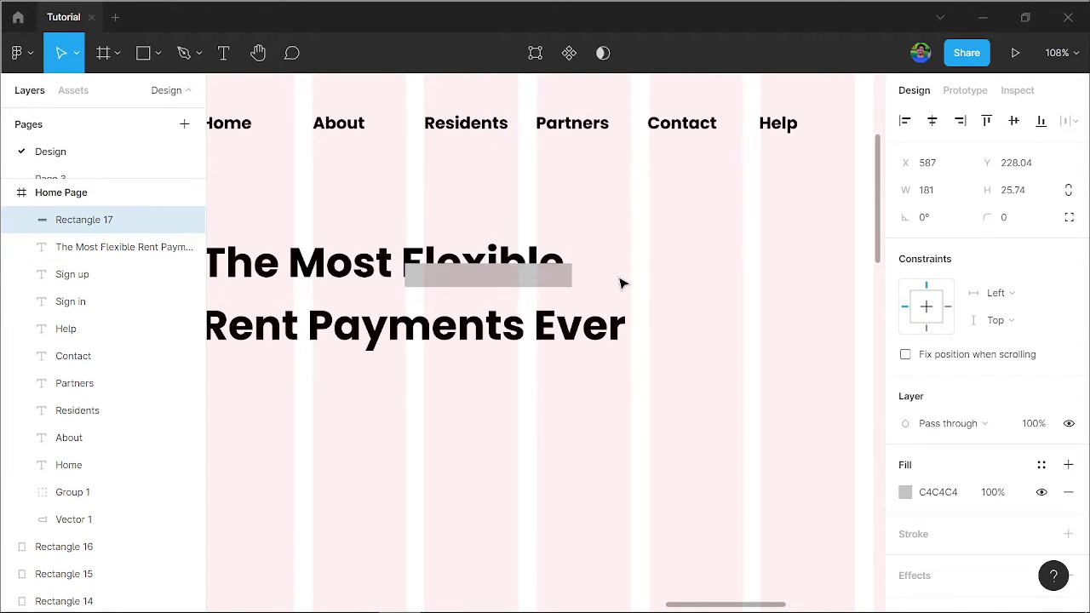
key("Left")
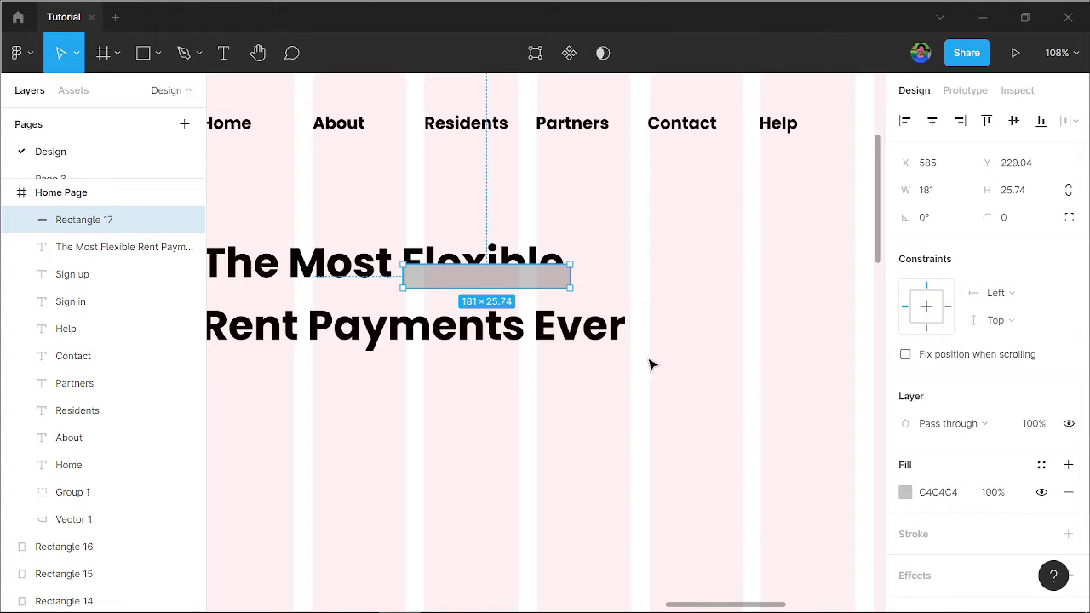
left_click(649, 363)
Thin the bar under Flexible and size a second box to cover Payments.
left_click(479, 286)
mouse_move(480, 265)
left_mouse_down()
mouse_move(480, 275)
mouse_move(482, 257)
mouse_move(376, 320)
mouse_move(388, 320)
left_mouse_up()
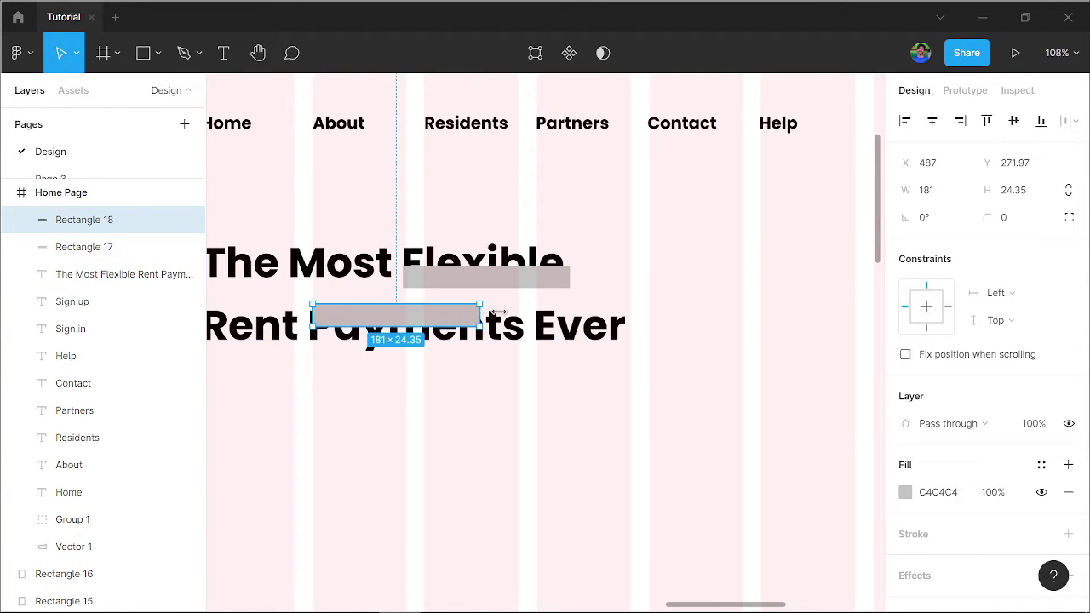
left_click_drag(478, 315, 524, 315)
left_click_drag(455, 325, 459, 356)
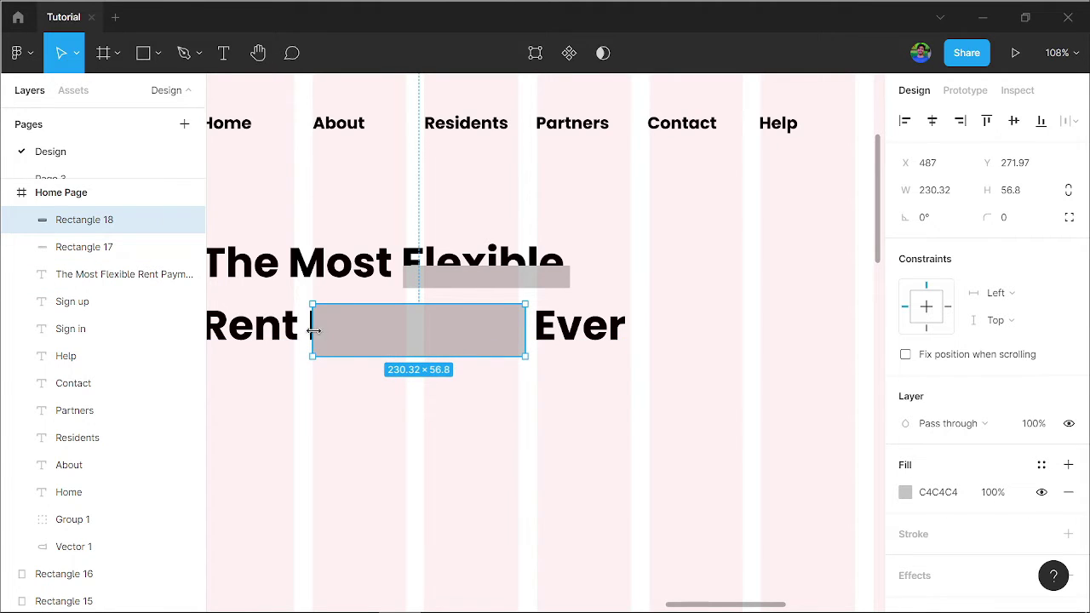
left_click_drag(312, 330, 304, 332)
key("Up")
key("Up")
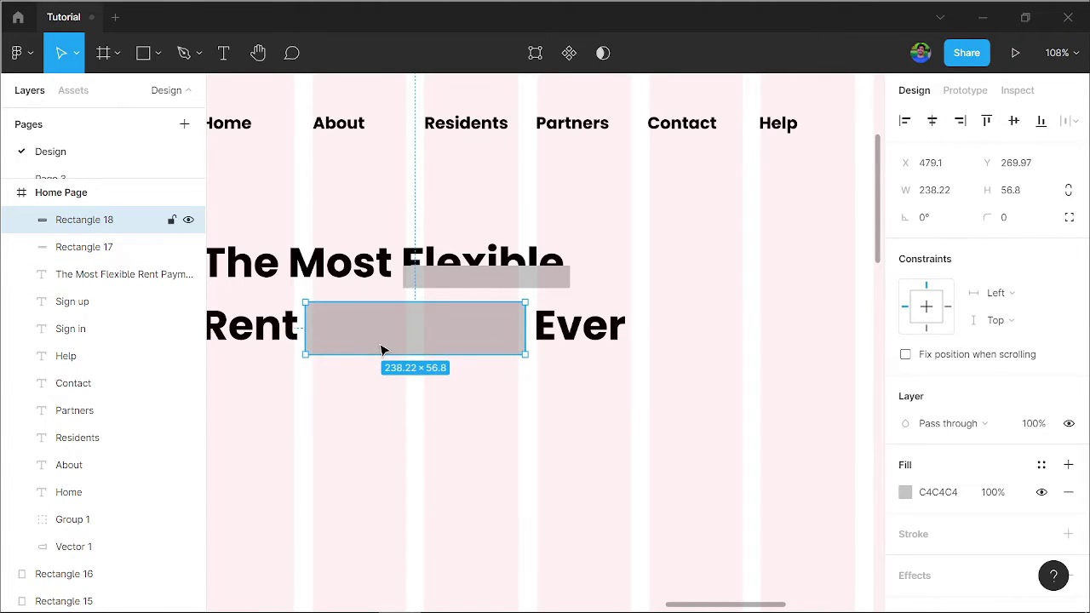
Send the Payments box behind the headline text.
right_click(404, 328)
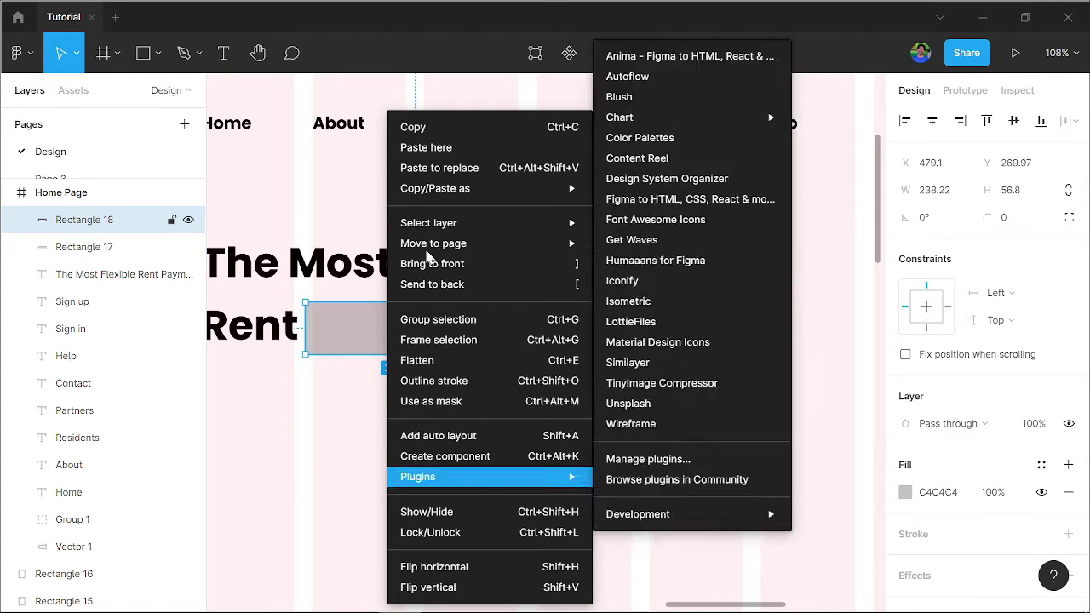
left_click(679, 413)
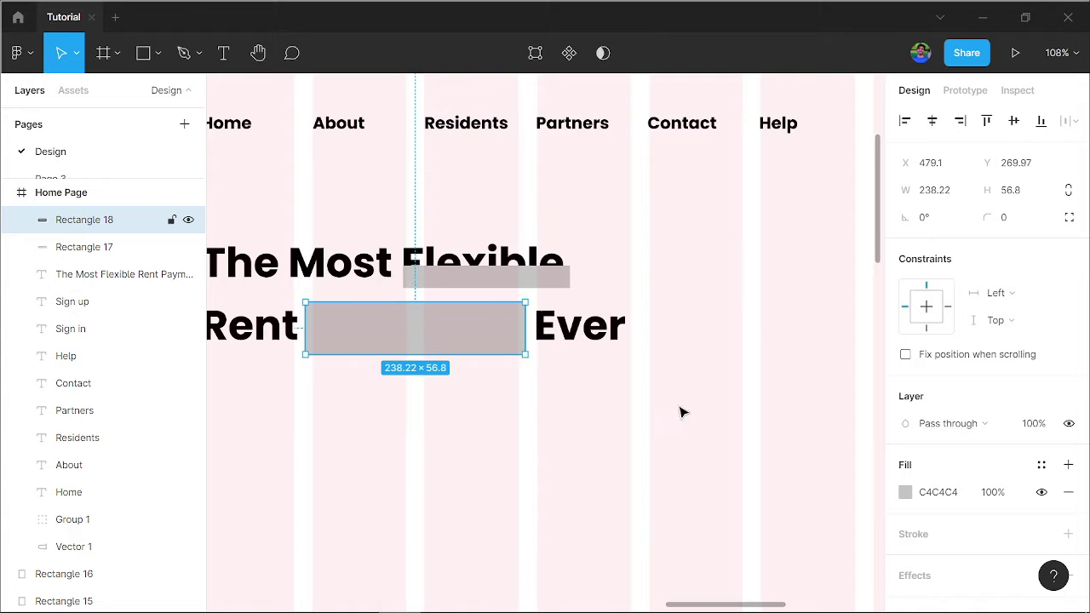
key("bracketleft")
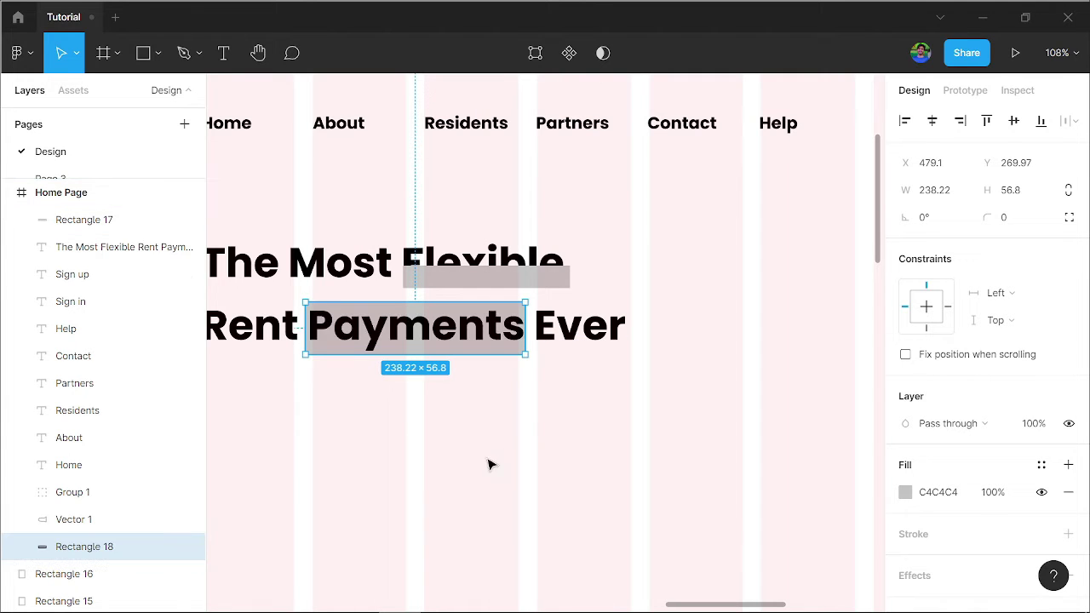
left_click(489, 464)
Fill the thin bar under Flexible with the teal swatch and send it behind the headline.
left_click(526, 281)
scroll(380, 417, "down", 3)
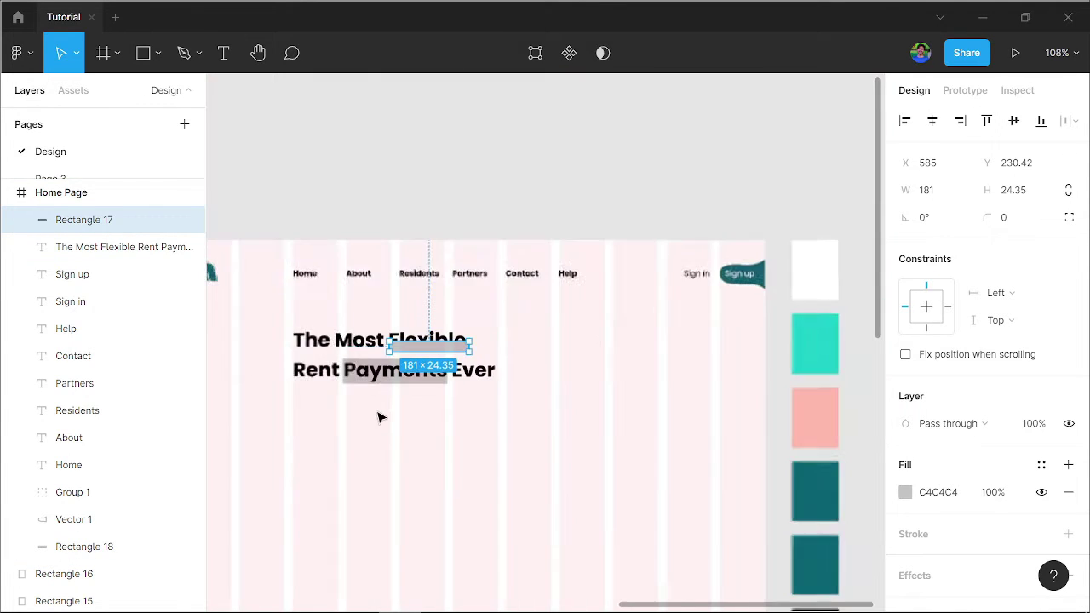
scroll(600, 479, "down", 1)
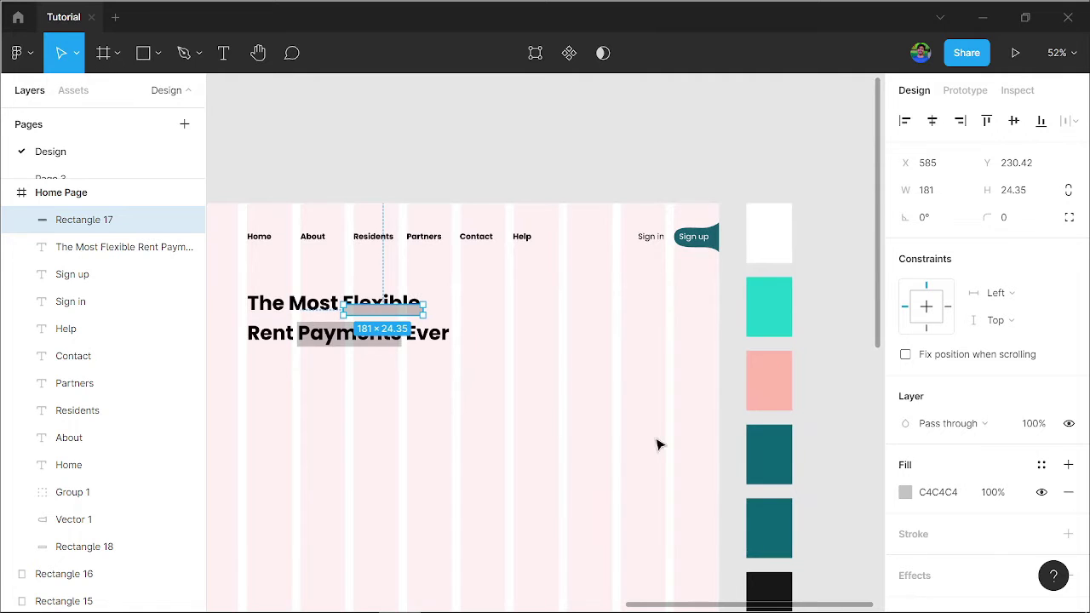
key("i")
left_click(778, 316)
key("Escape")
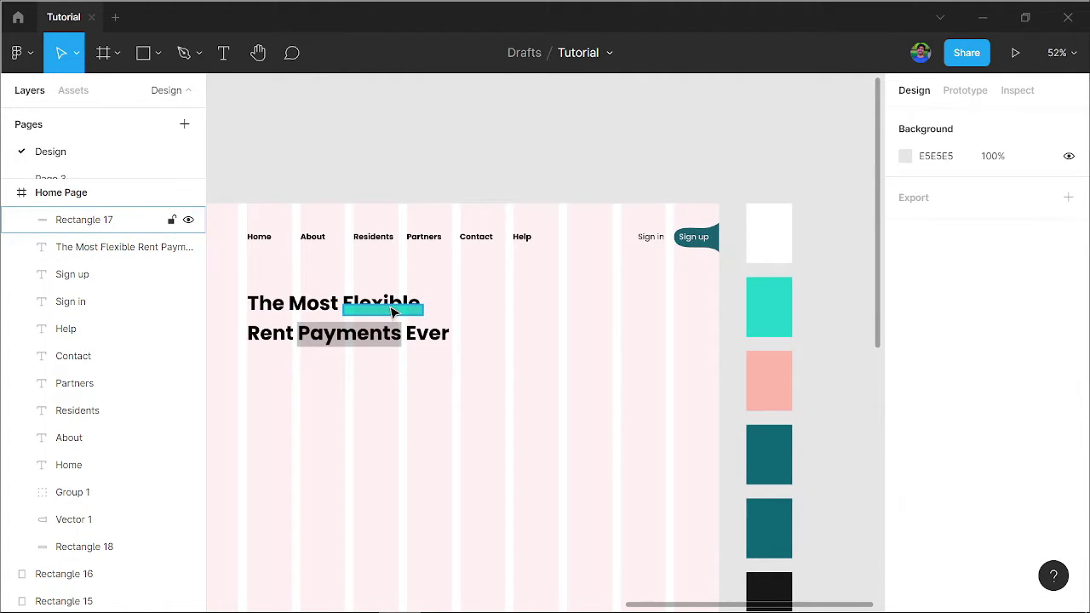
left_click(392, 310)
key("bracketleft")
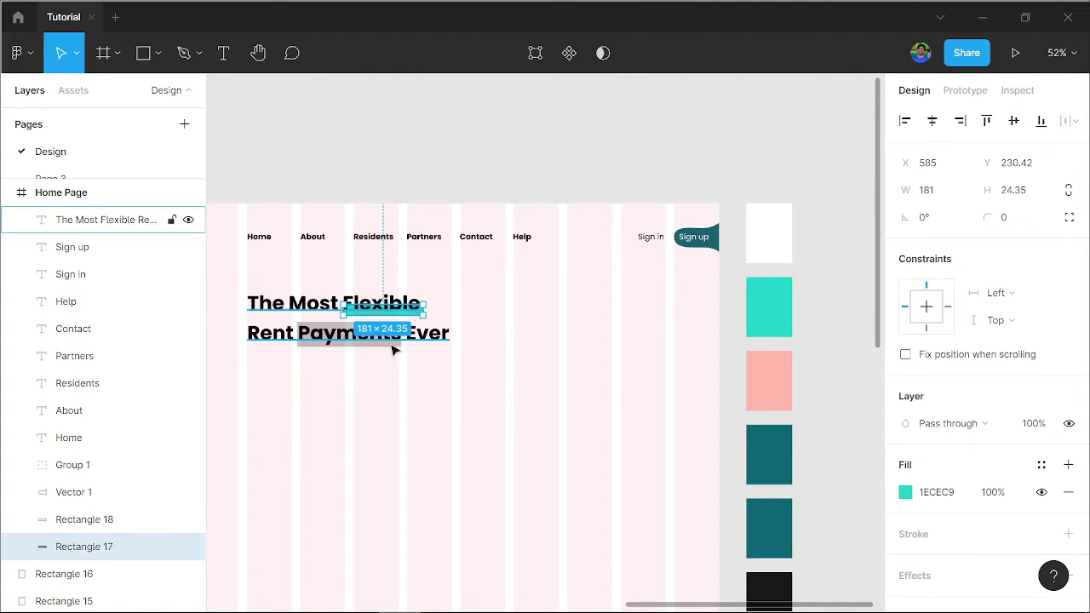
left_click(346, 352)
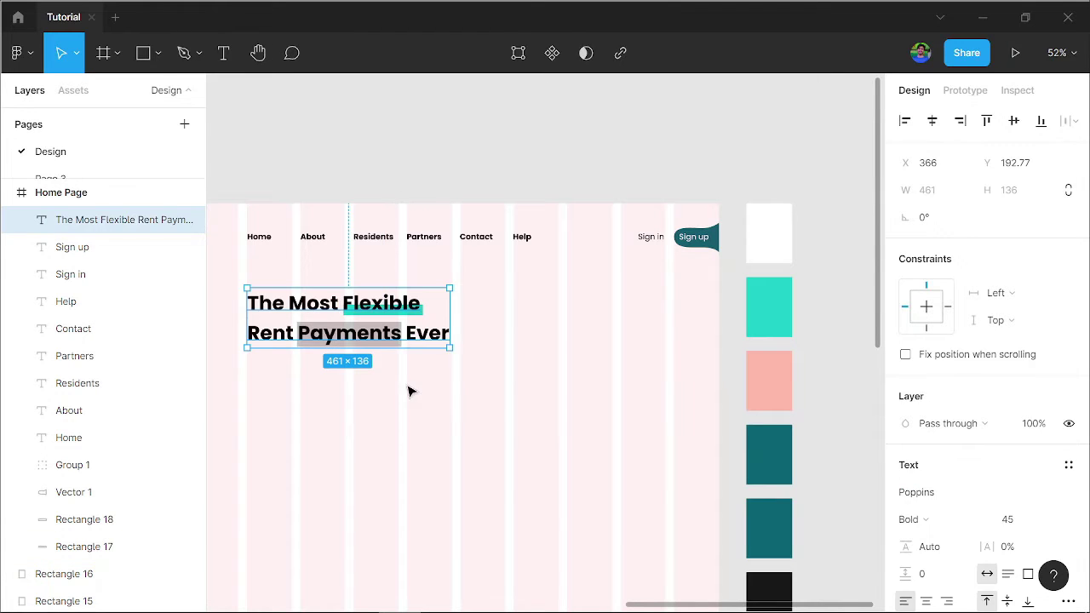
left_click(411, 389)
left_click(400, 332)
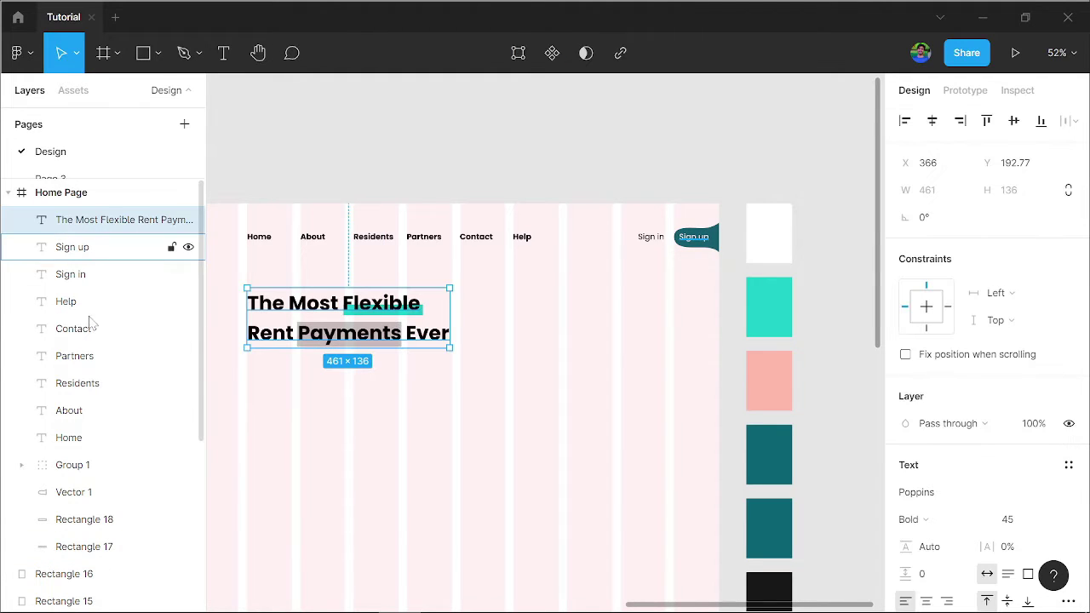
Recolour the grey box behind Payments with the salmon swatch.
left_click(90, 521)
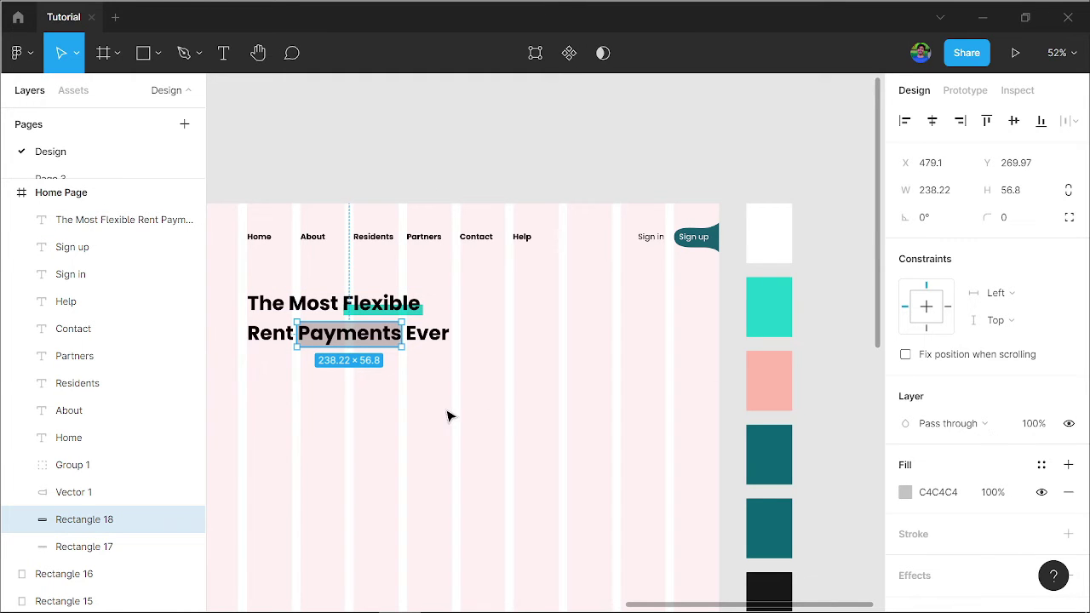
key("i")
left_click(772, 366)
key("Escape")
scroll(345, 451, "up", 5, "ctrl")
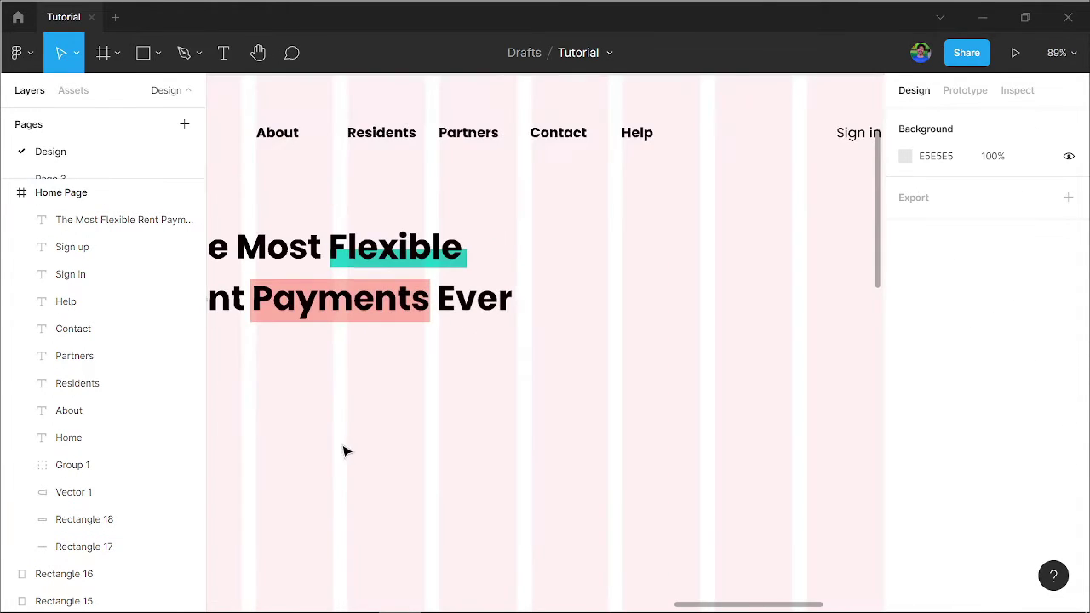
scroll(470, 433, "left", 3)
scroll(600, 247, "up", 5, "ctrl")
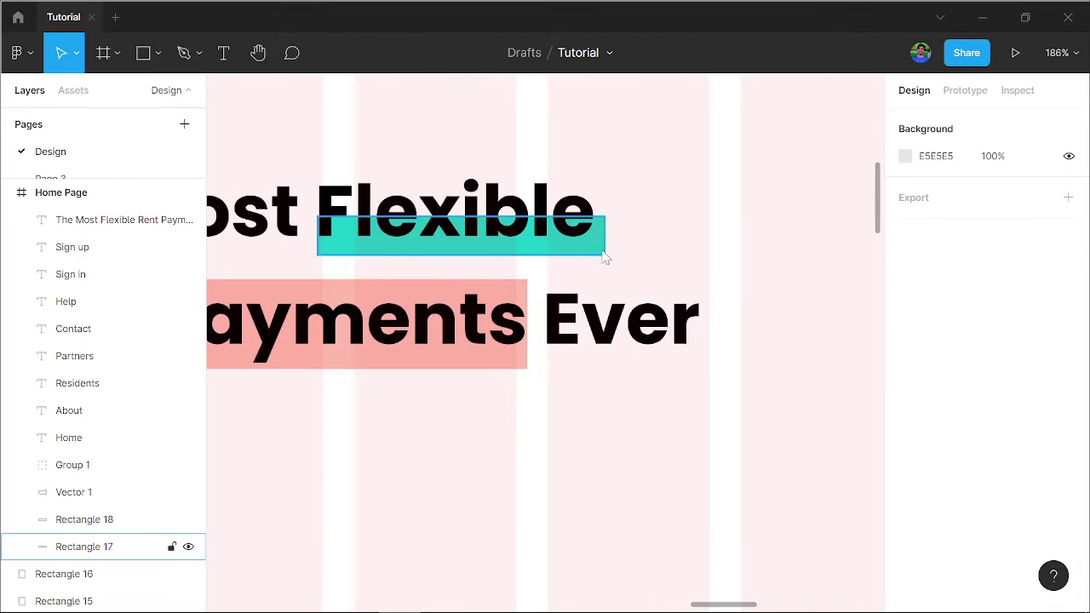
Trim the teal highlight so it ends with the word Flexible.
left_click(605, 240)
left_click_drag(605, 240, 594, 249)
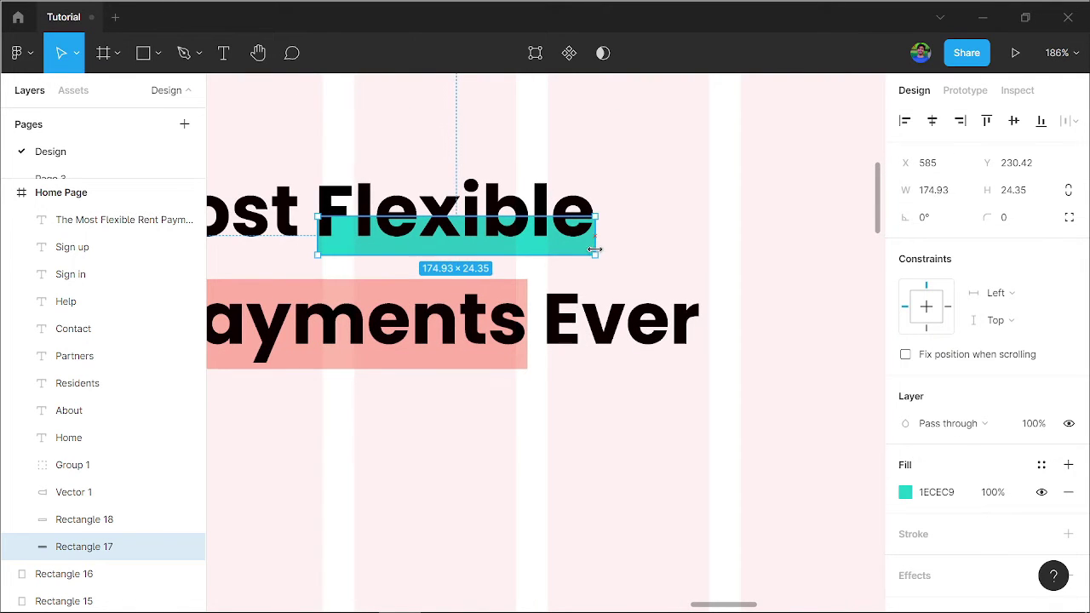
left_click(765, 236)
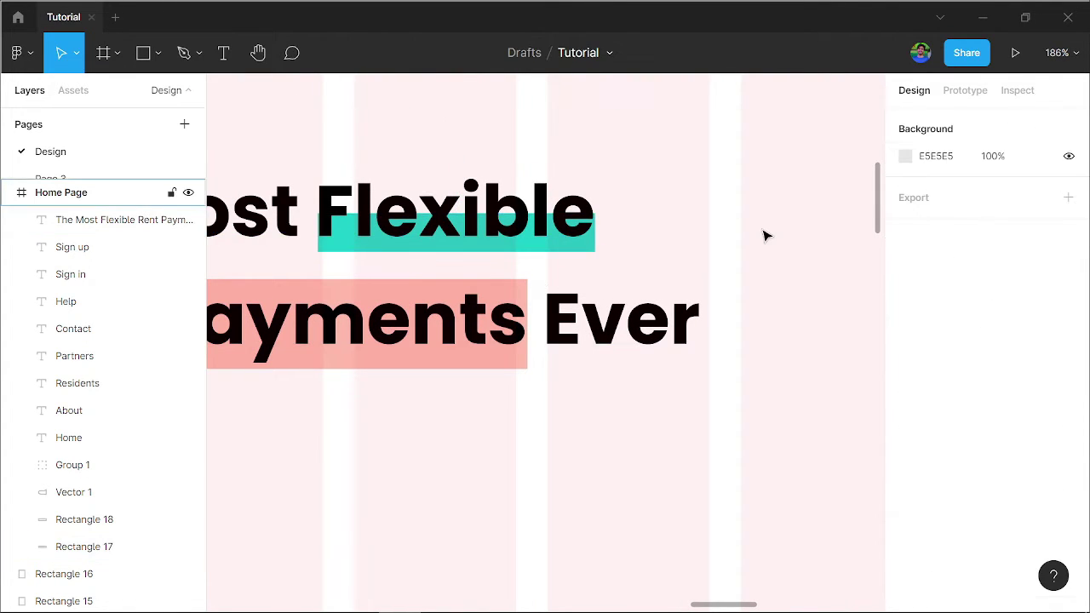
scroll(764, 236, "down", 5, "ctrl")
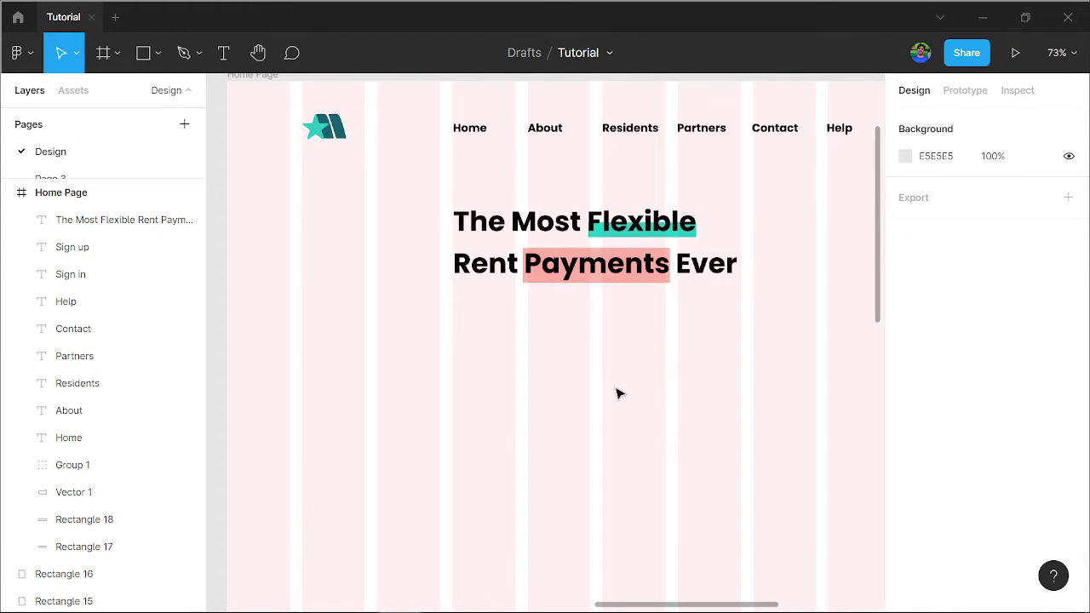
Move the rounded photo into the Home Page frame under the headline, left-aligned at X 366.
scroll(694, 391, "down", 3, "ctrl")
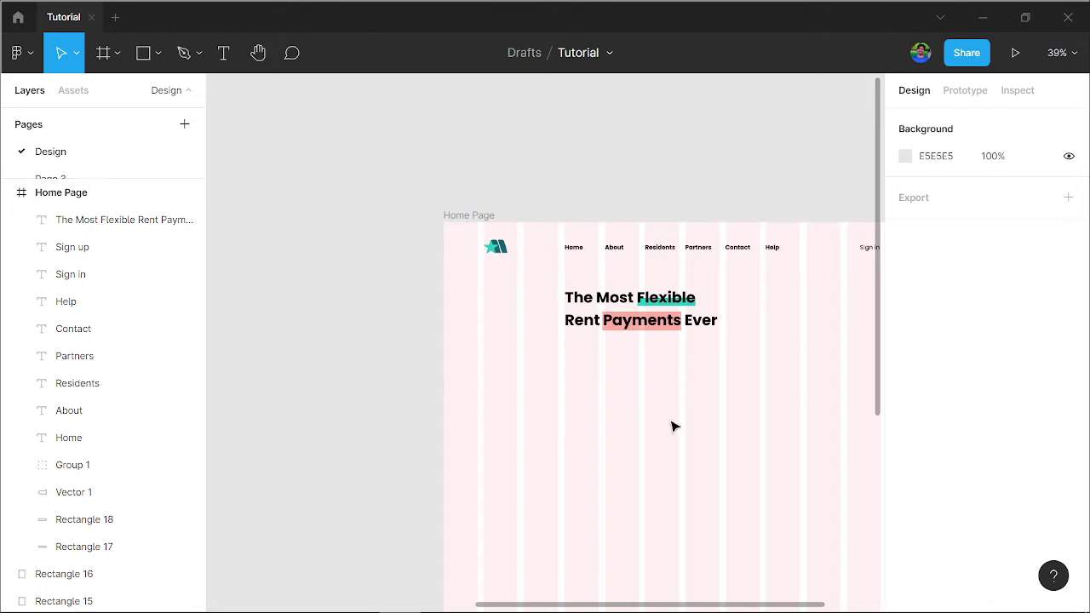
scroll(482, 421, "left", 2)
scroll(793, 360, "down", 3, "ctrl")
scroll(571, 399, "down", 2, "ctrl")
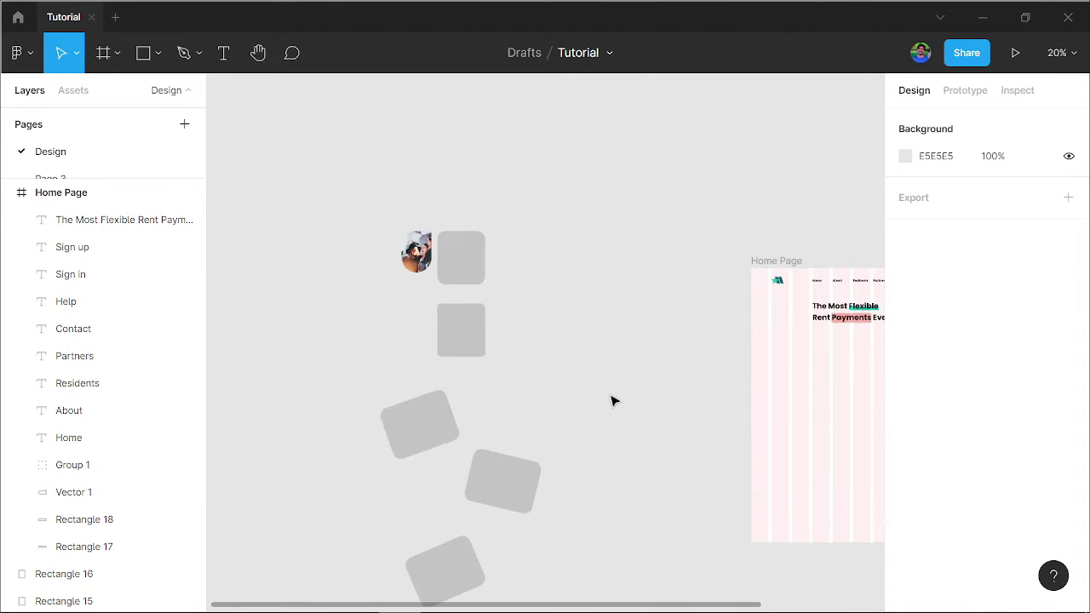
scroll(613, 400, "right", 1)
left_click_drag(362, 247, 764, 355)
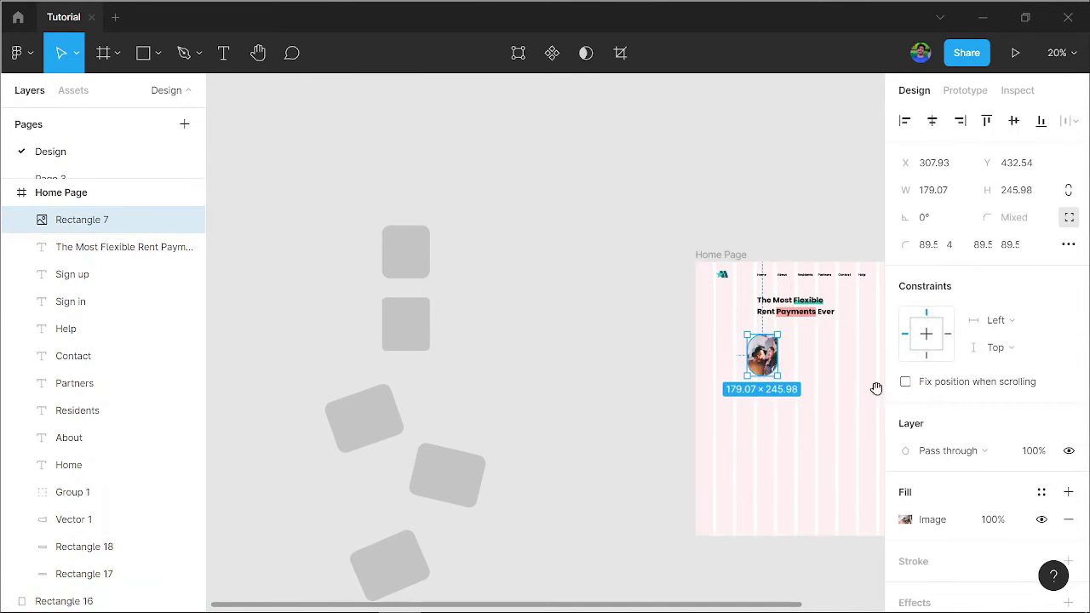
scroll(792, 383, "right", 3)
scroll(712, 377, "up", 5, "ctrl")
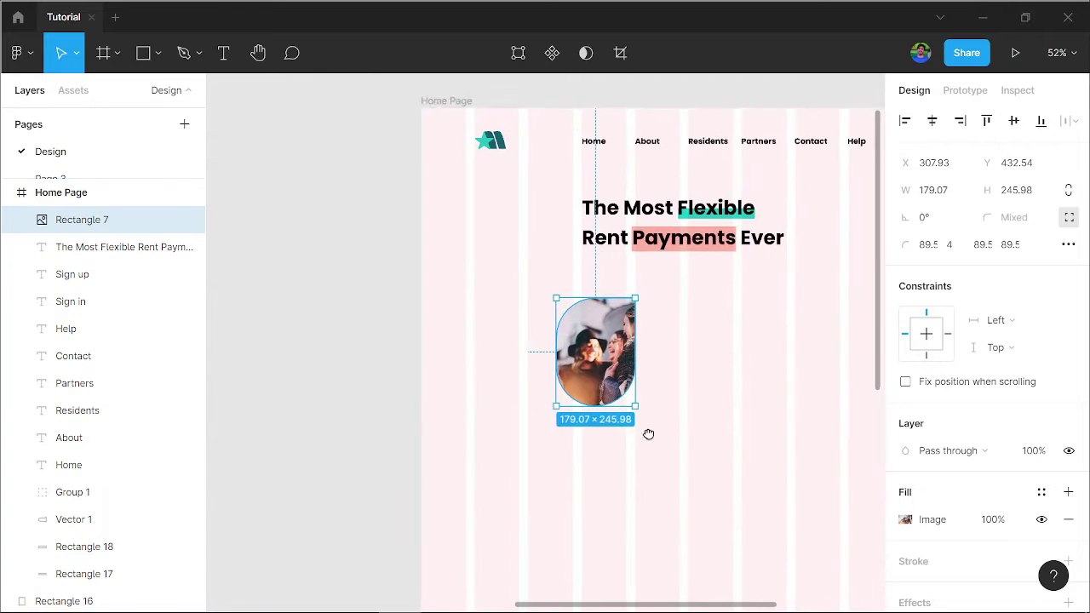
left_click_drag(648, 434, 550, 401)
left_click_drag(492, 338, 518, 324)
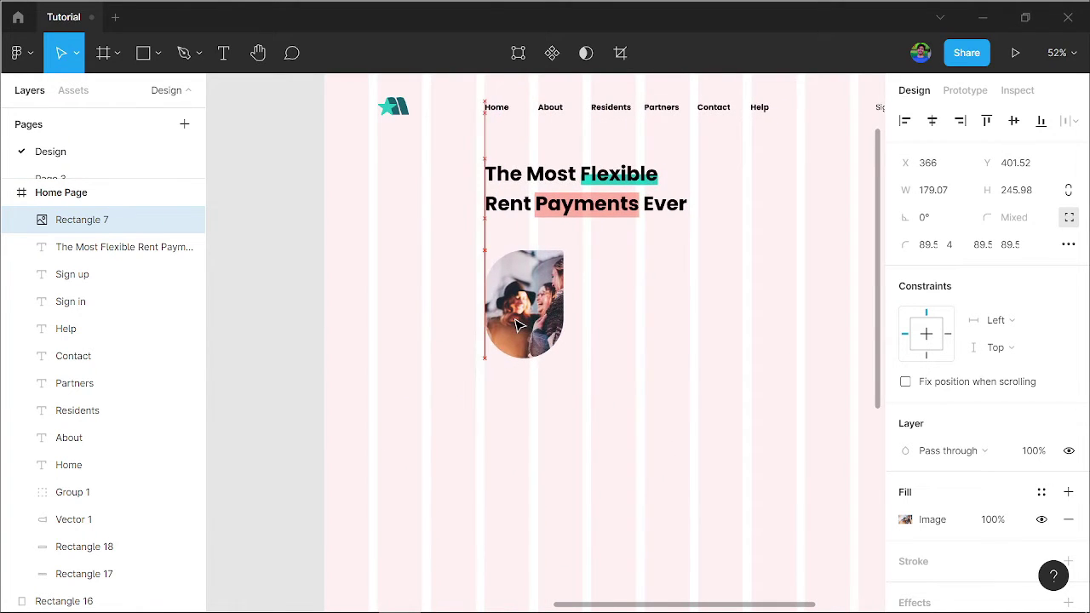
Stretch the photo taller to 179.07 × 329.66.
left_click(562, 491)
left_click(538, 359)
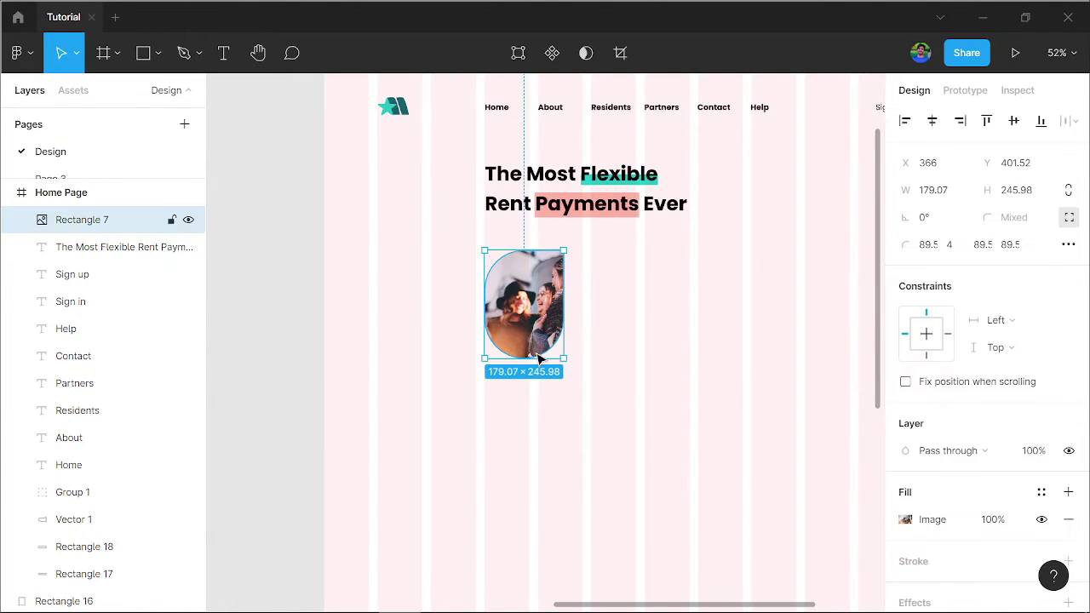
left_click_drag(538, 359, 533, 394)
left_click(645, 437)
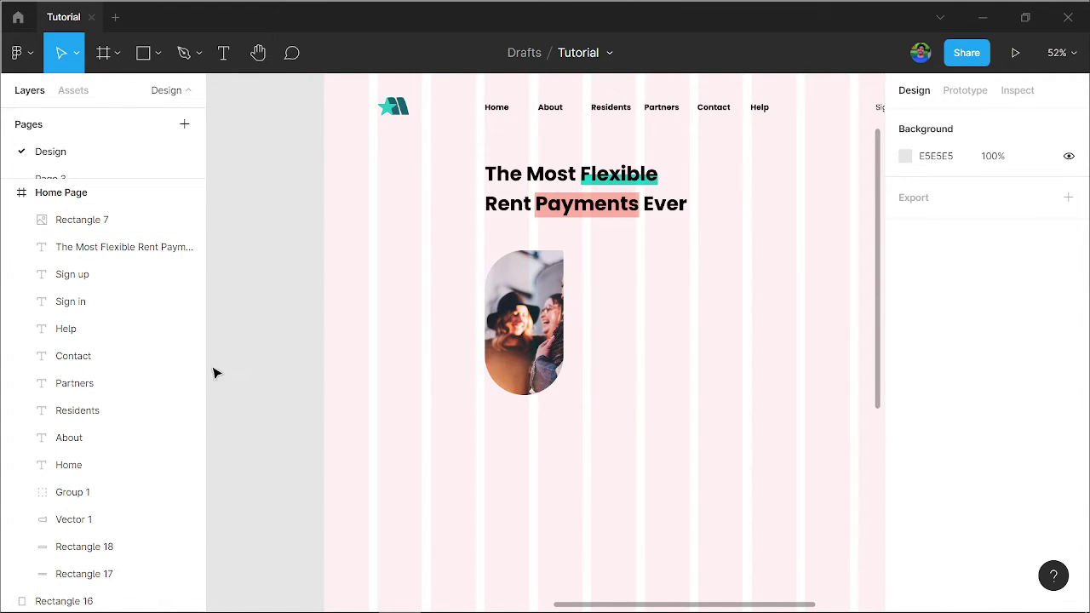
left_click(555, 375)
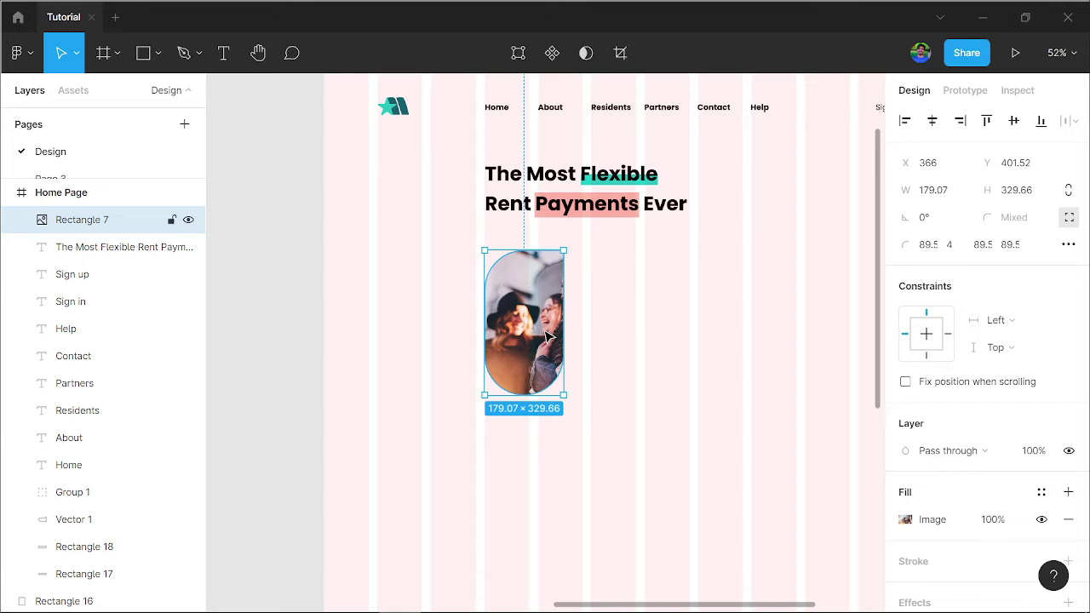
left_click(634, 405)
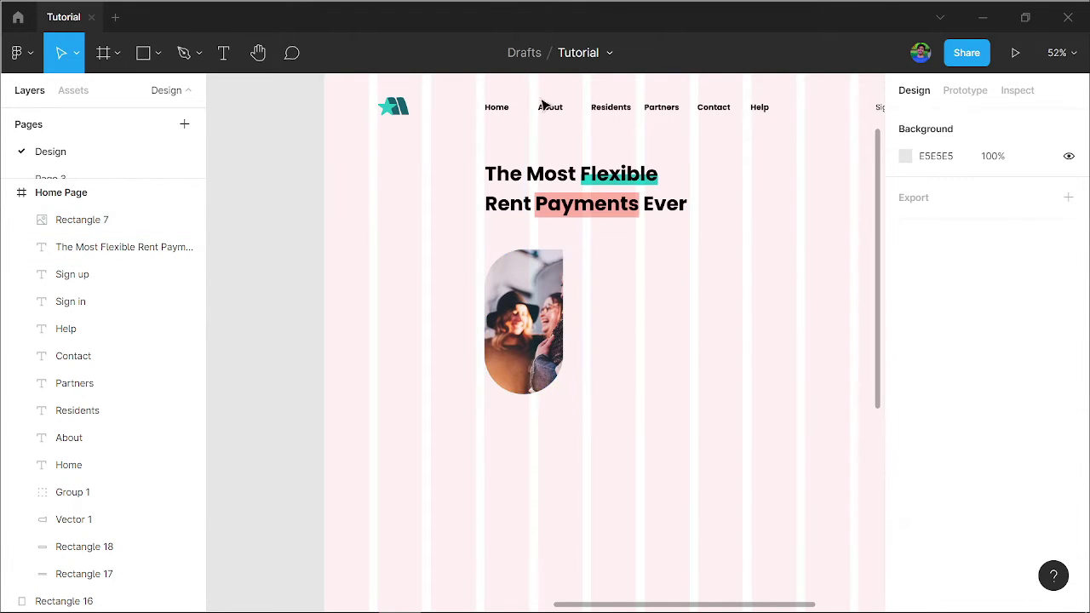
Copy the About label beside the photo and retype it as a three-line rent-splitting paragraph.
left_click_drag(554, 109, 599, 292)
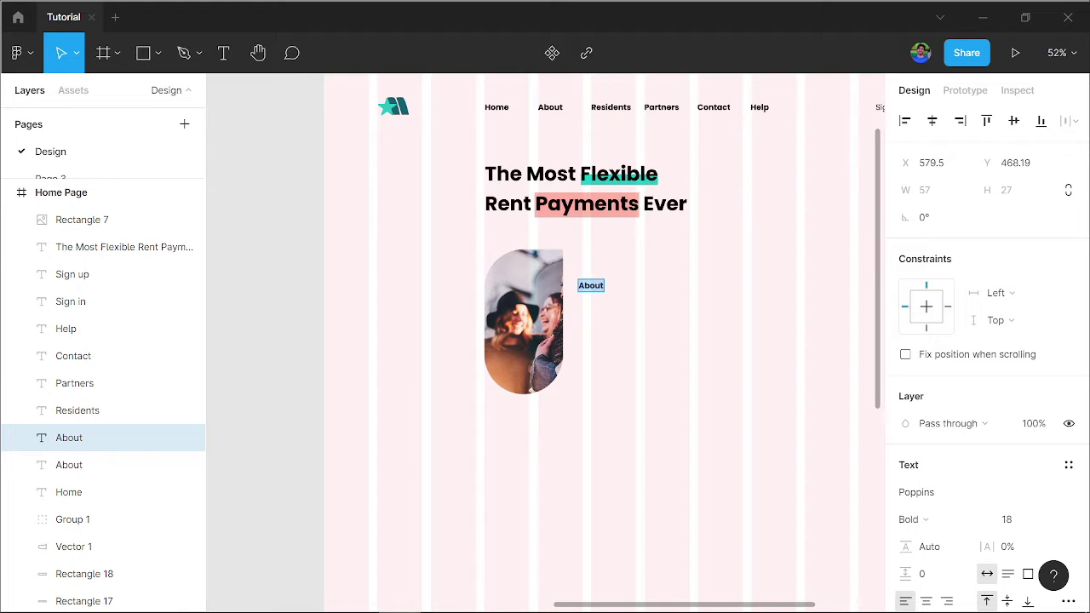
type("Sp")
type("let")
type(" your rent i")
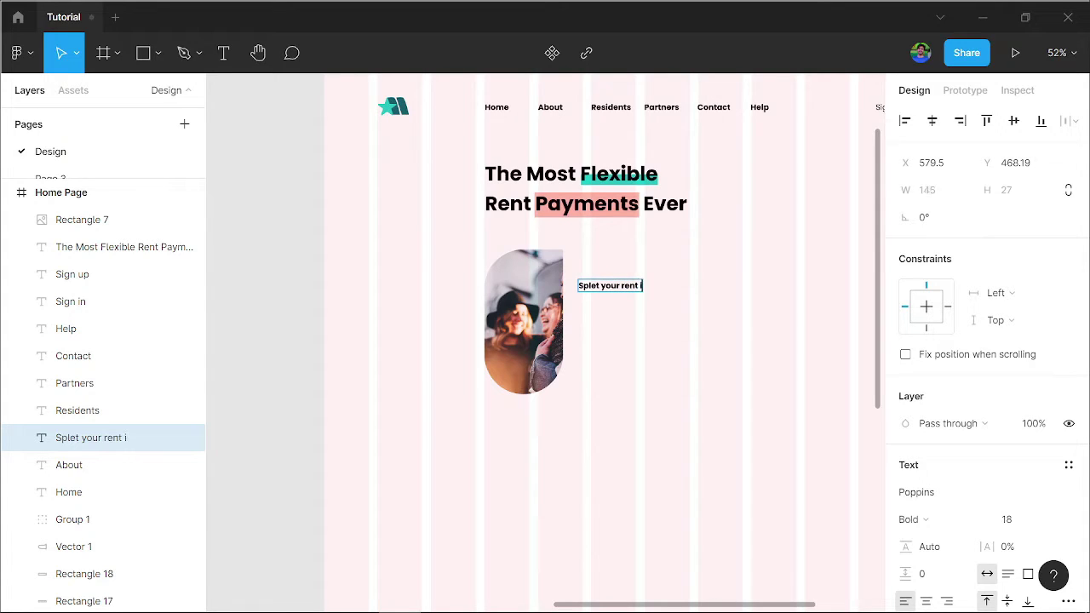
type("nto t")
type("wo smal")
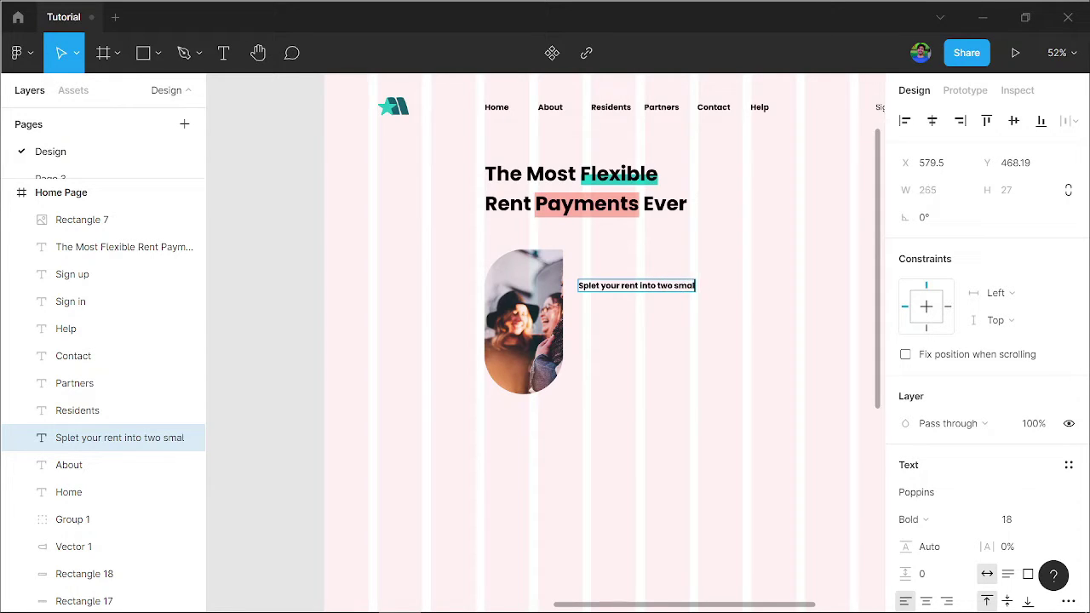
type("er,")
type(" mor")
type("e then")
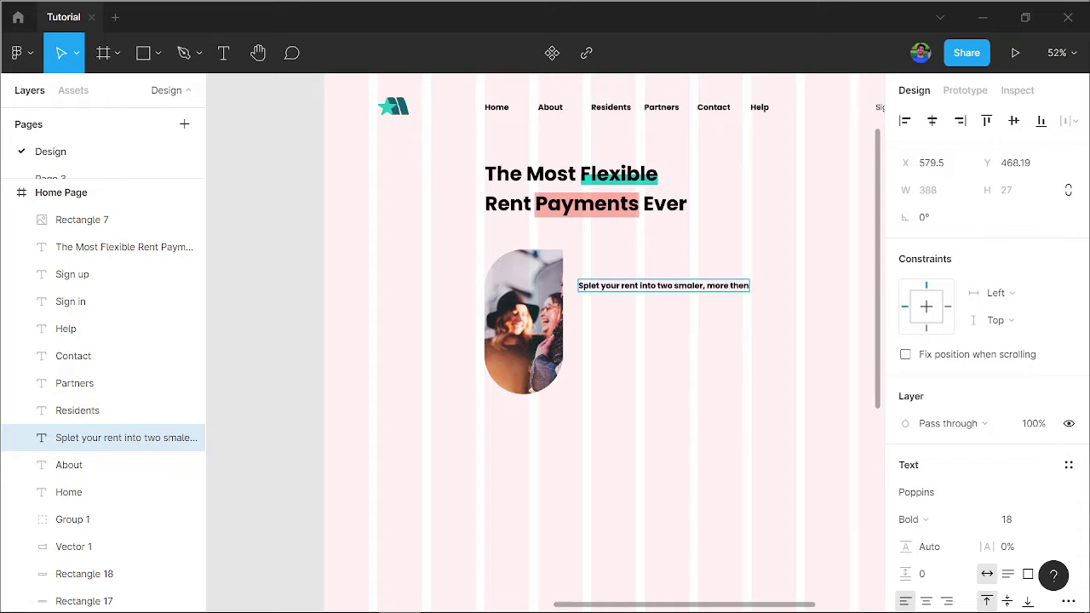
type(" eng")
type("ageabl")
type("eable")
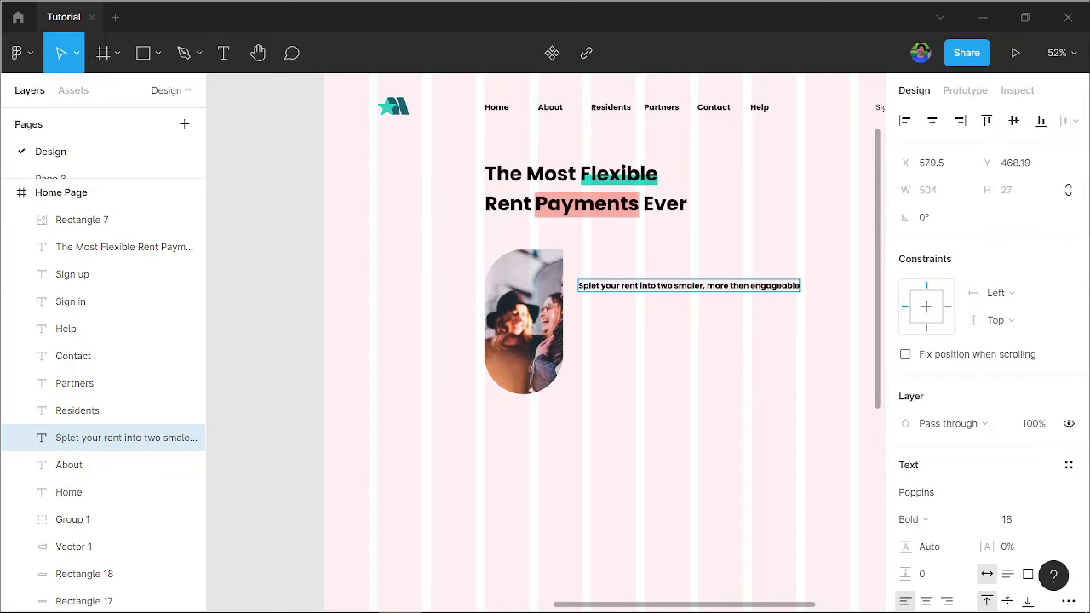
key("Return")
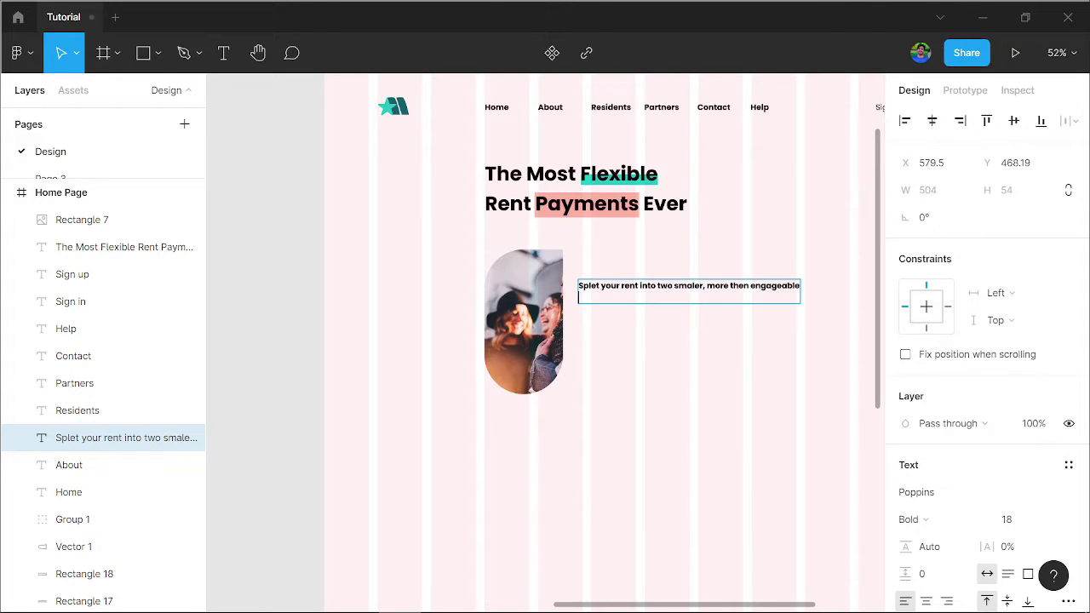
type("pa")
type("yment a")
type("nd")
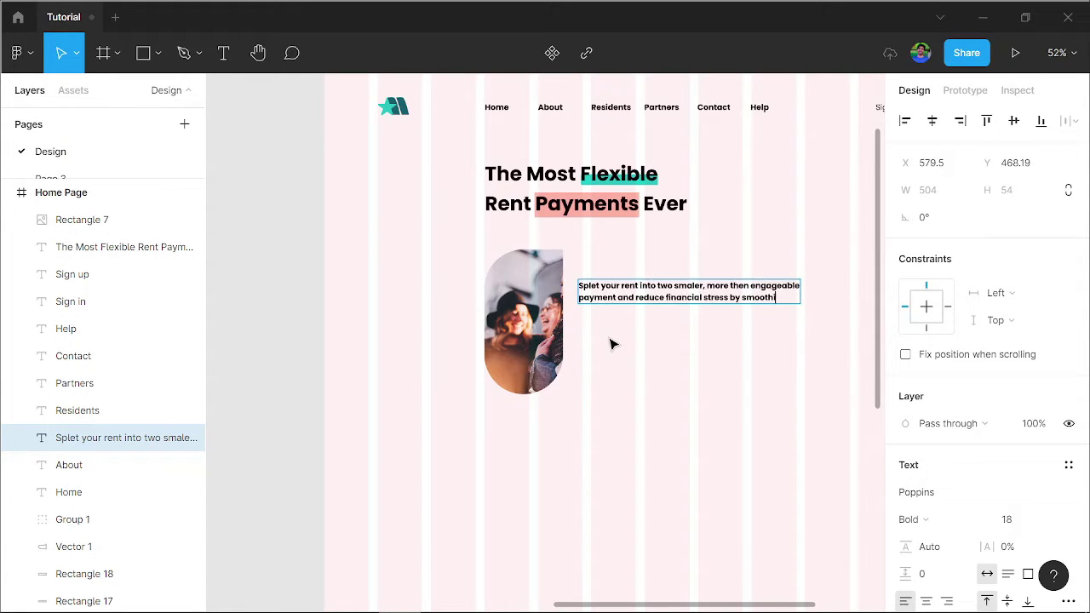
type("ing")
key("Return")
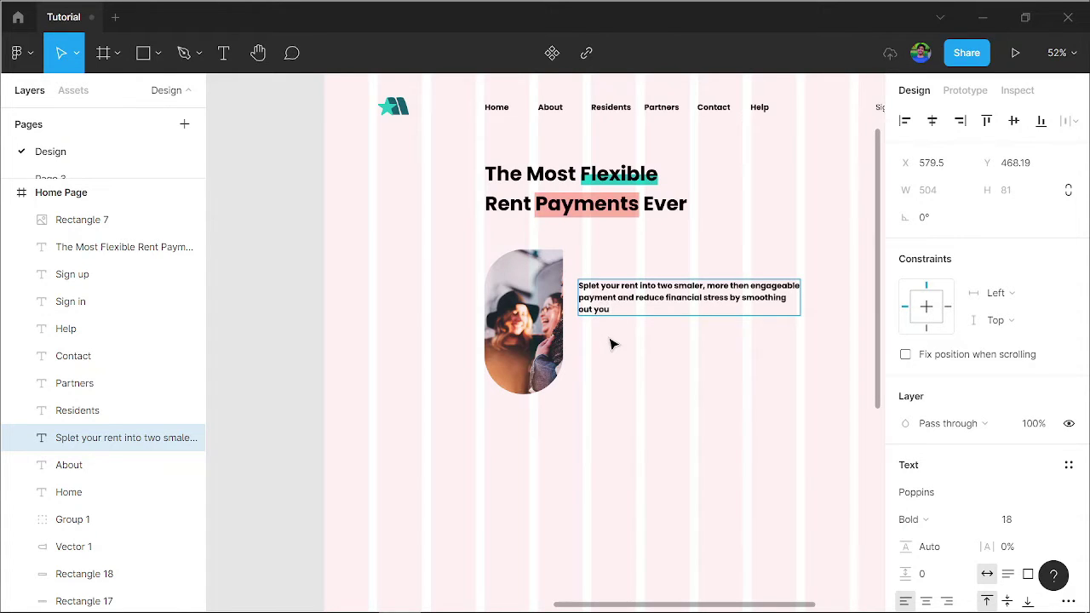
type("r")
type(" cashflow")
key("Escape")
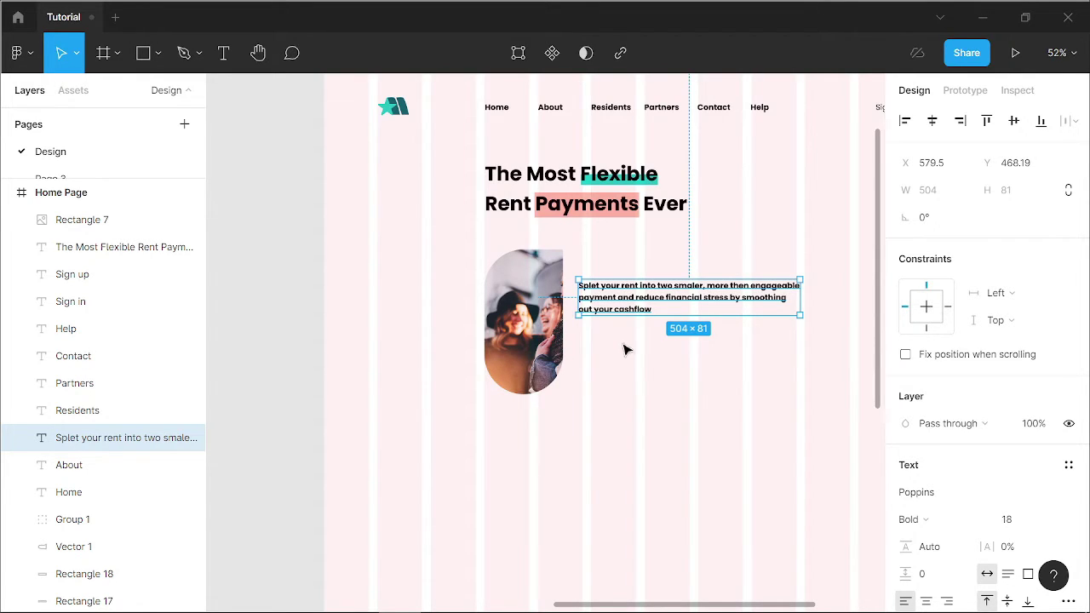
Set the paragraph to font size 21 and position it beside the photo.
left_click(1011, 529)
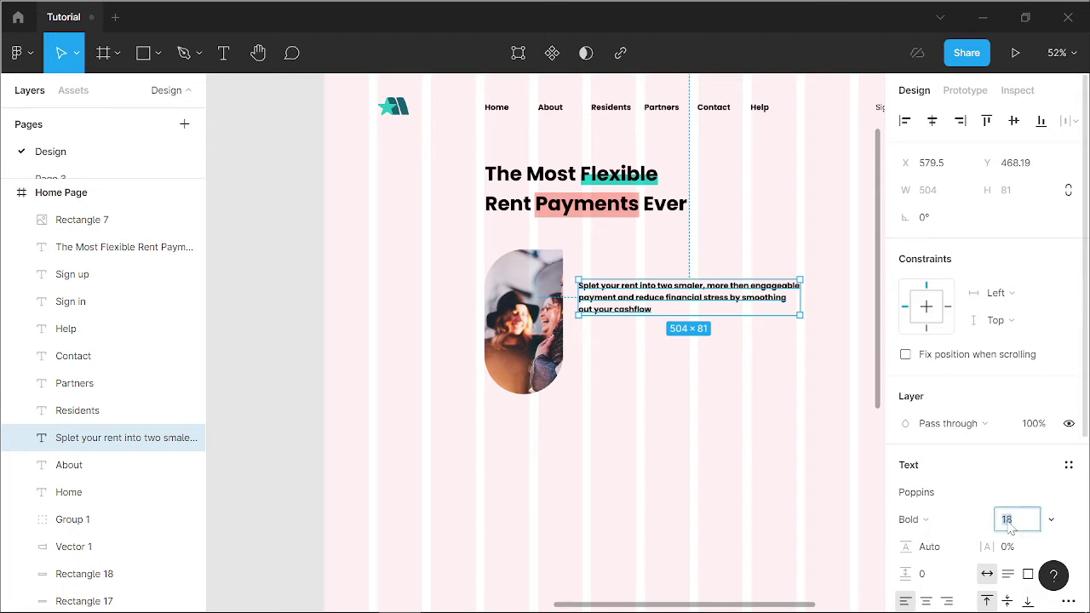
type("21")
key("Return")
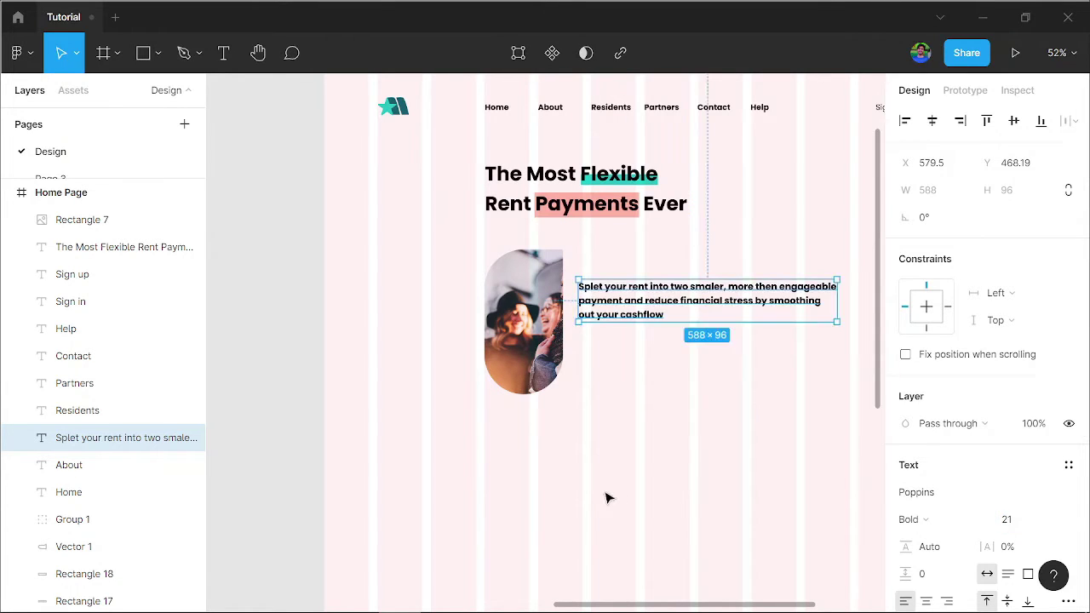
left_click(606, 496)
left_click_drag(623, 309, 622, 291)
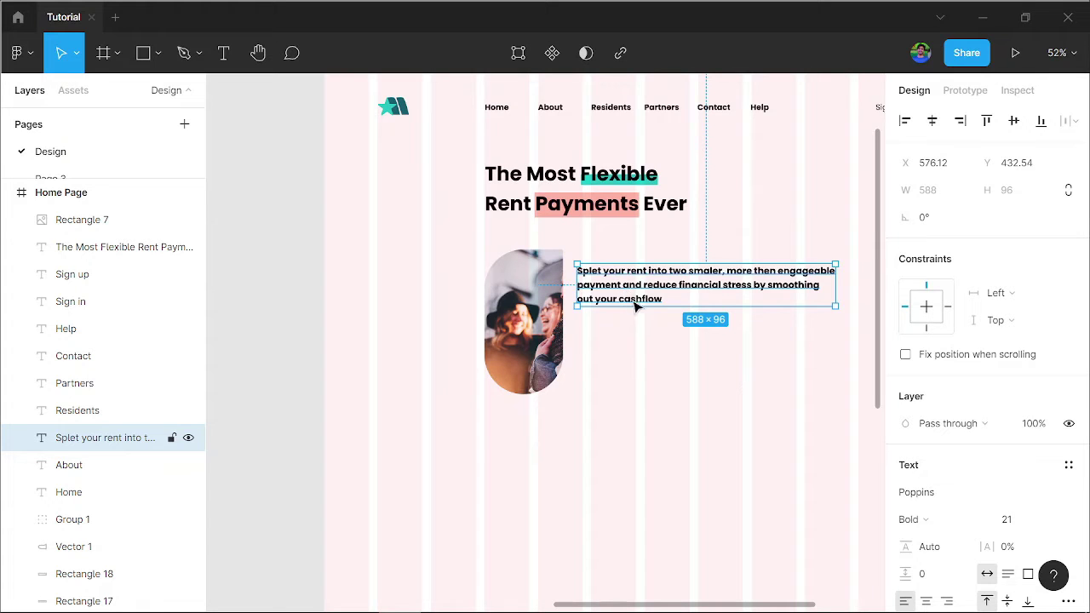
left_click_drag(652, 302, 656, 310)
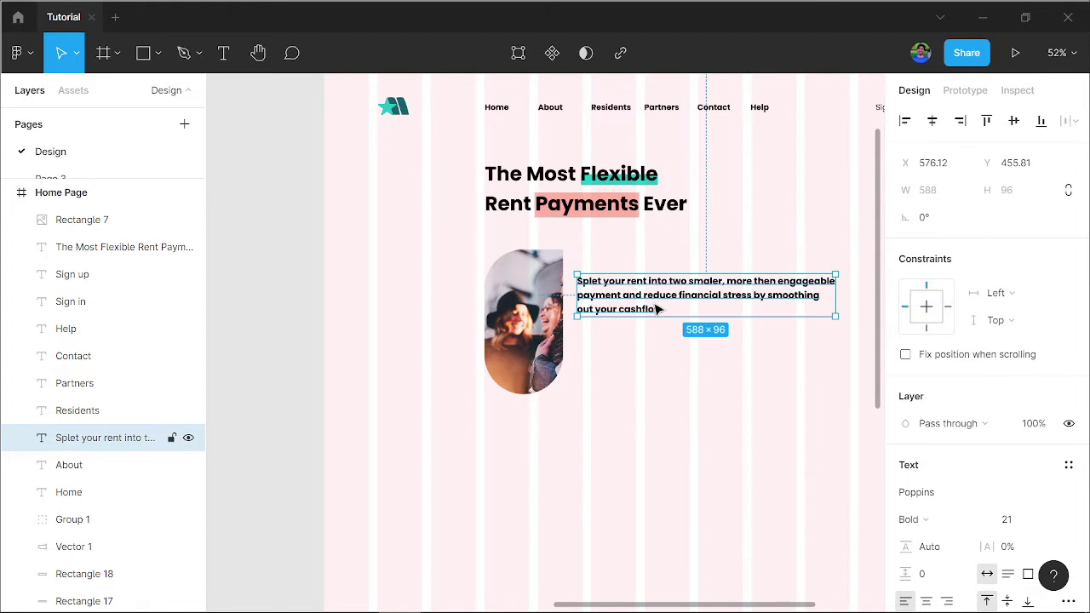
left_click(645, 421)
left_click_drag(718, 444, 631, 429)
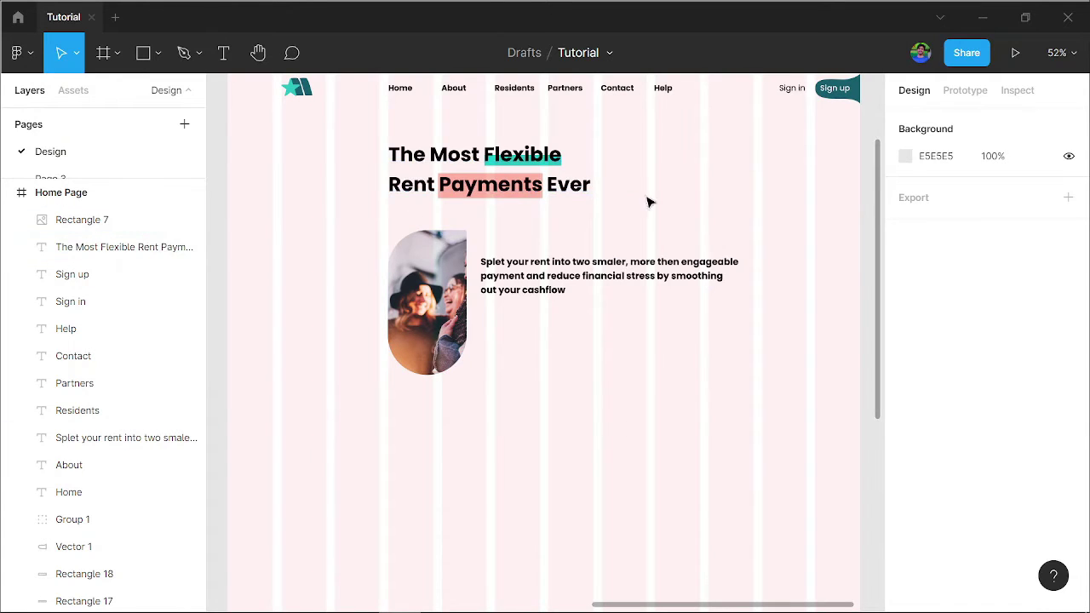
Draw a grey button rectangle below the paragraph and copy the Partners label on top of it.
scroll(522, 366, "up", 1)
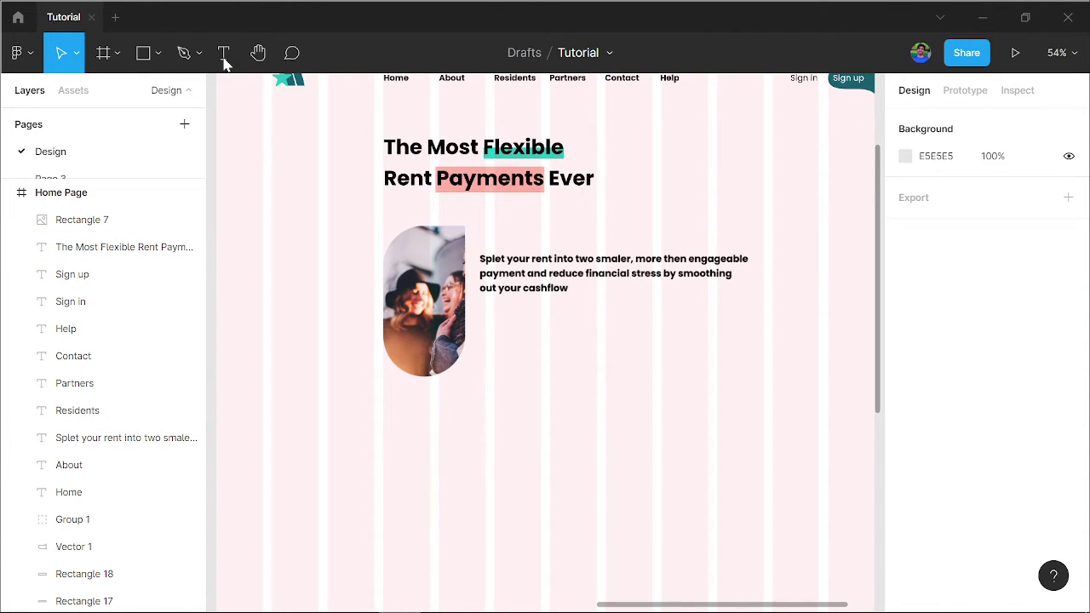
left_click(132, 57)
left_click_drag(481, 325, 581, 348)
scroll(523, 345, "up", 2, "ctrl")
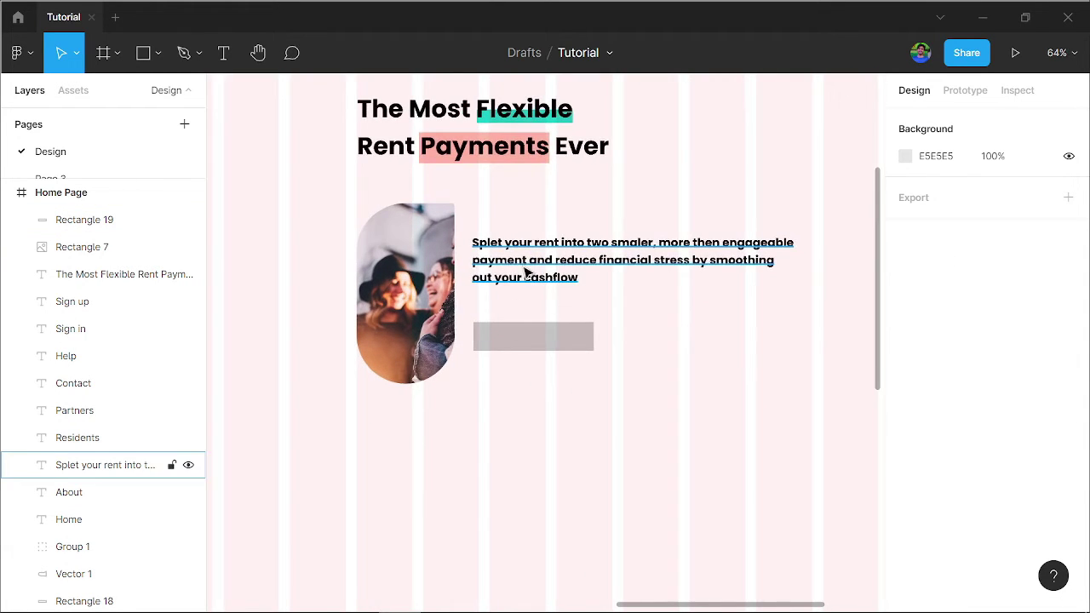
scroll(562, 221, "up", 3)
left_click(594, 266)
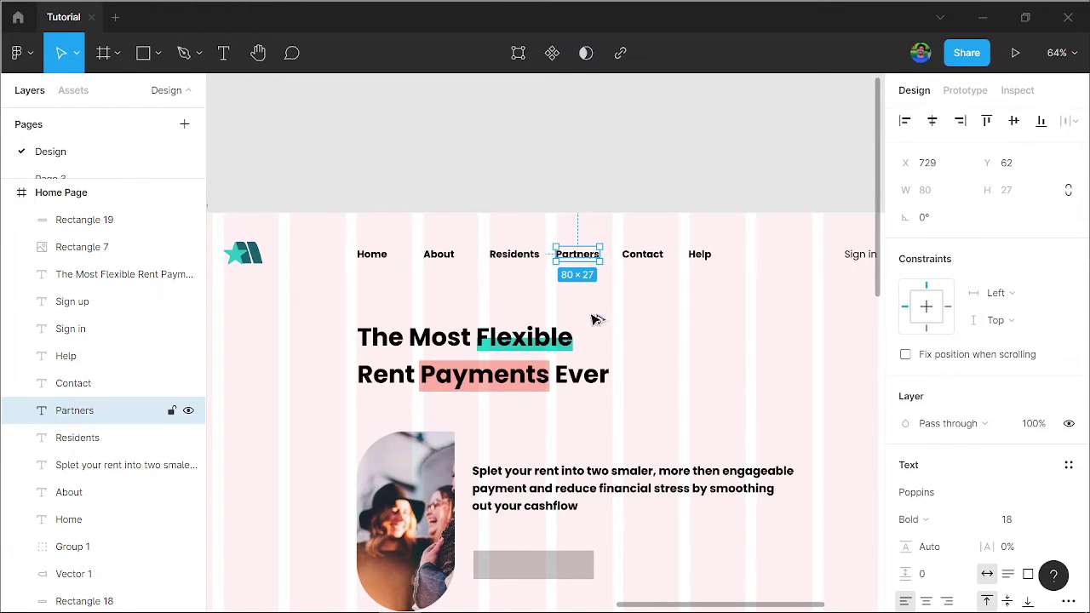
left_click_drag(587, 259, 531, 570, "alt")
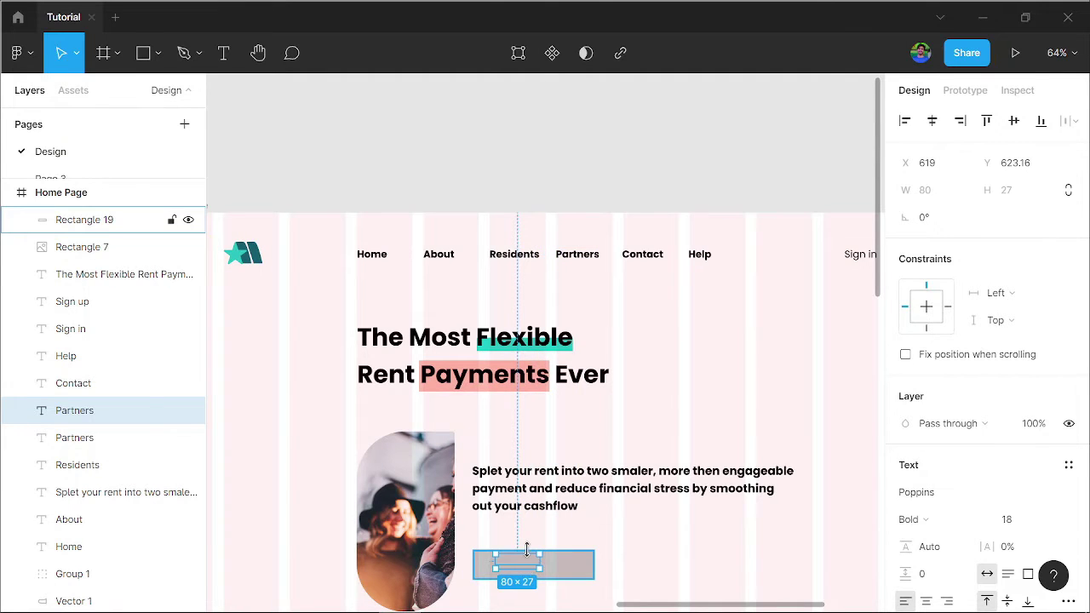
key("ctrl+shift+]")
left_click_drag(686, 576, 676, 366)
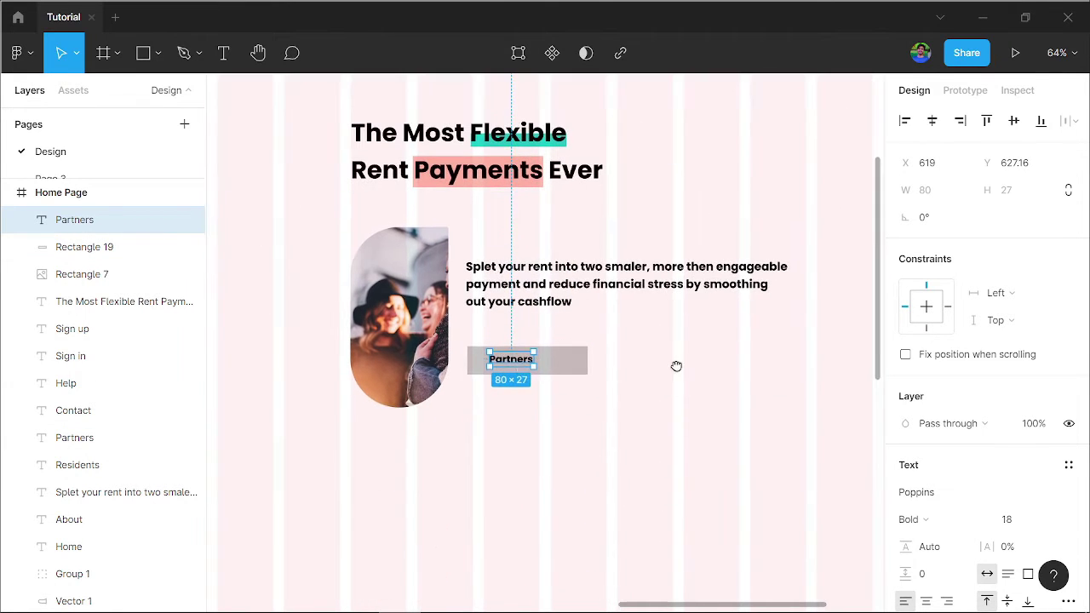
Rename the copied label to 'Get started' and nudge it inside the button.
double_click(512, 364)
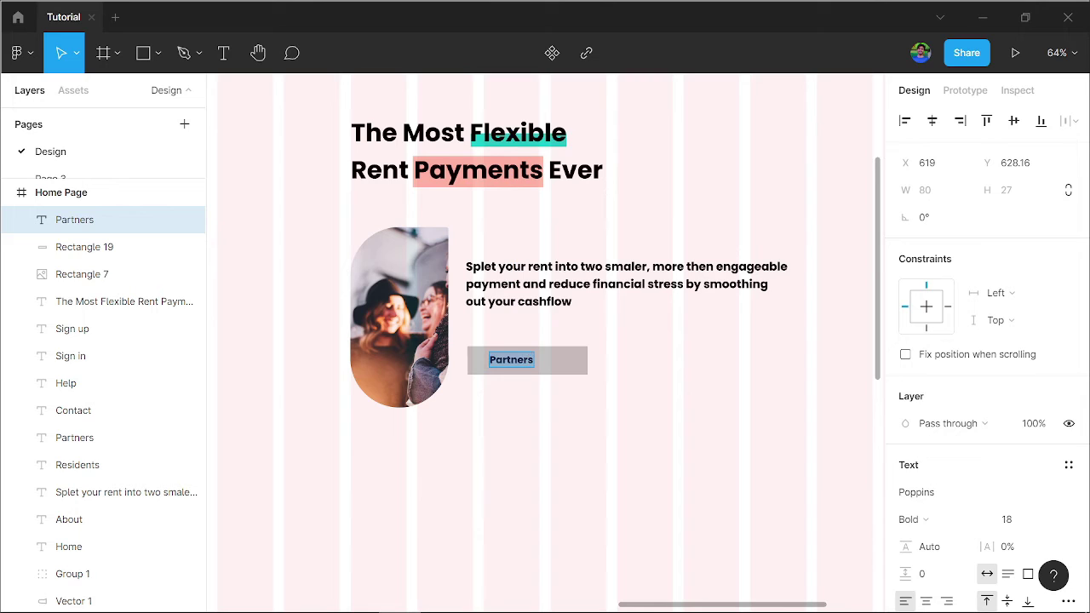
type("Get s")
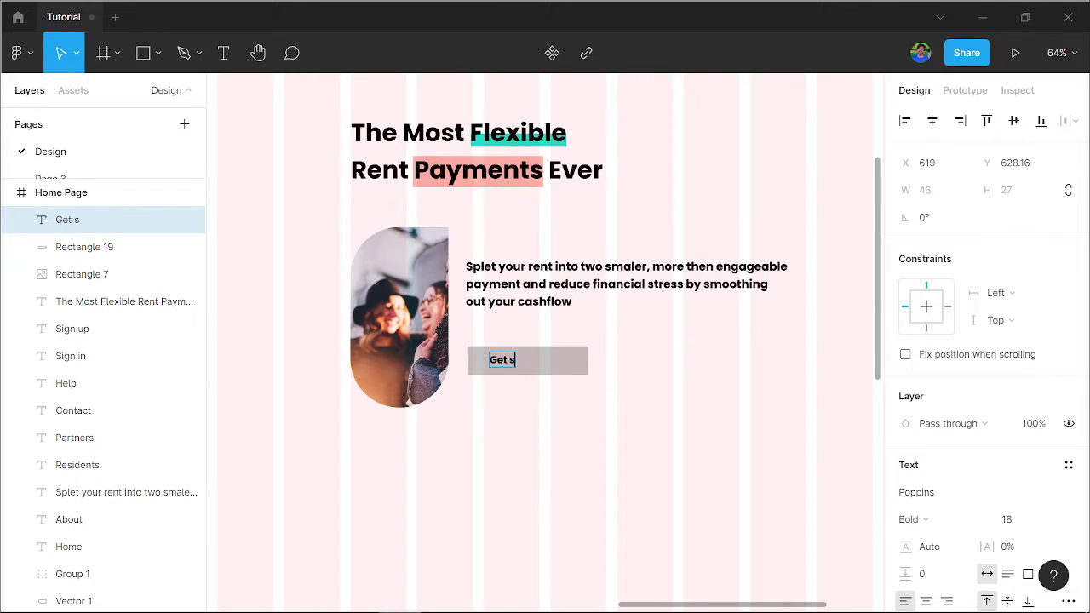
type("tarted")
key("Escape")
left_click_drag(515, 370, 519, 371)
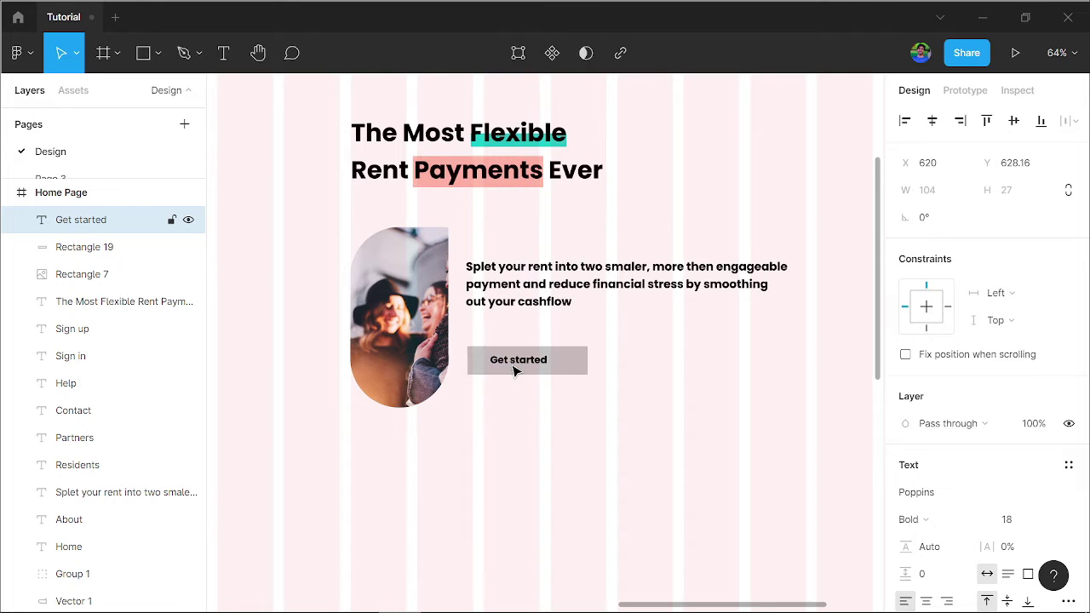
key("Escape")
Fill the button rectangle with the teal swatch colour.
left_click(566, 366)
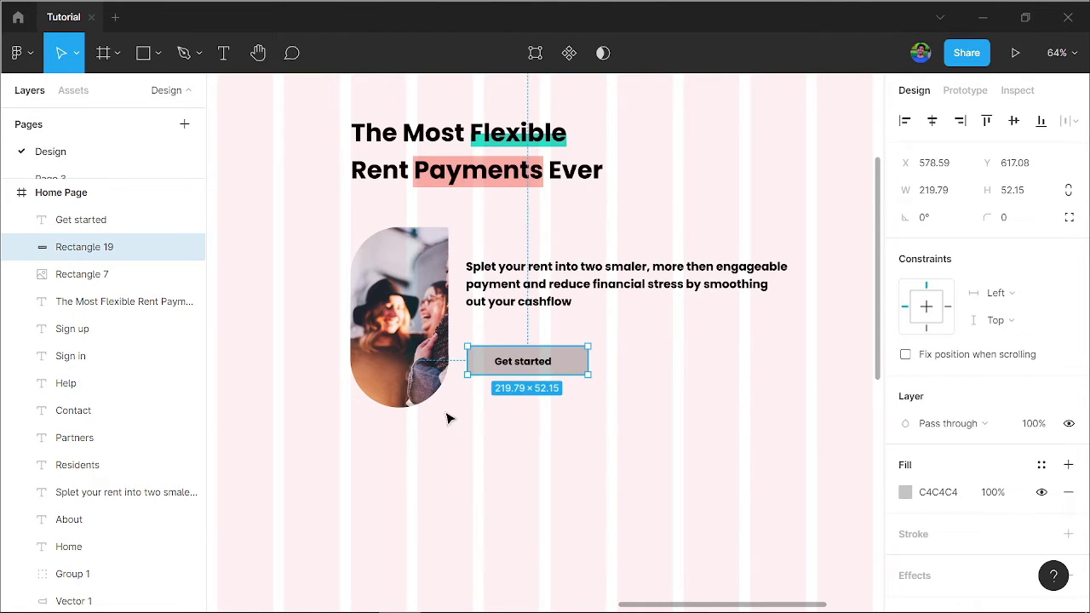
scroll(445, 416, "down", 3, "ctrl")
scroll(569, 396, "down", 1)
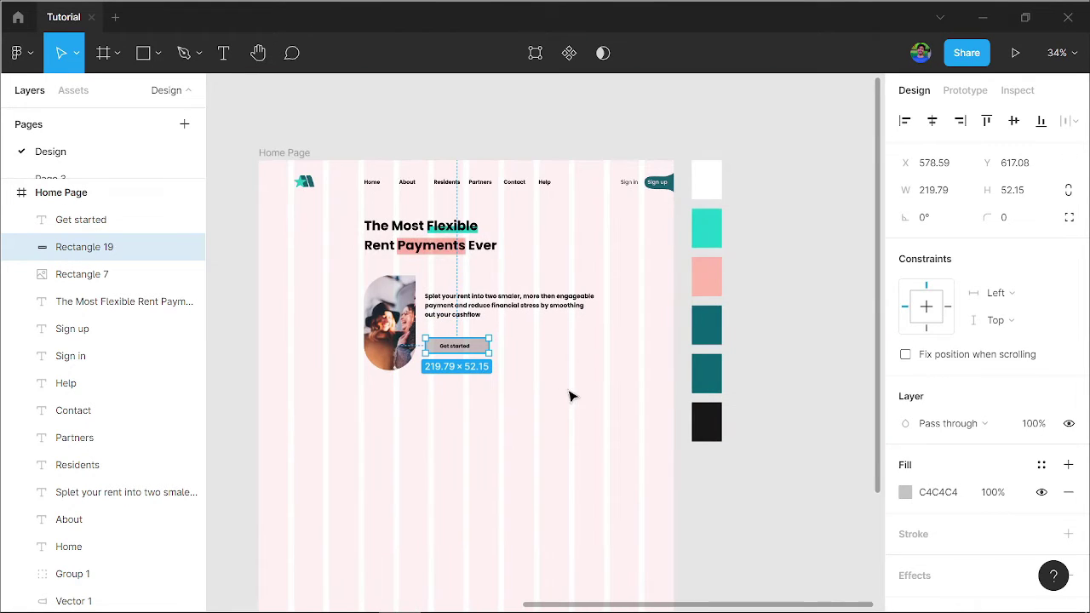
key("i")
left_click(707, 320)
key("Escape")
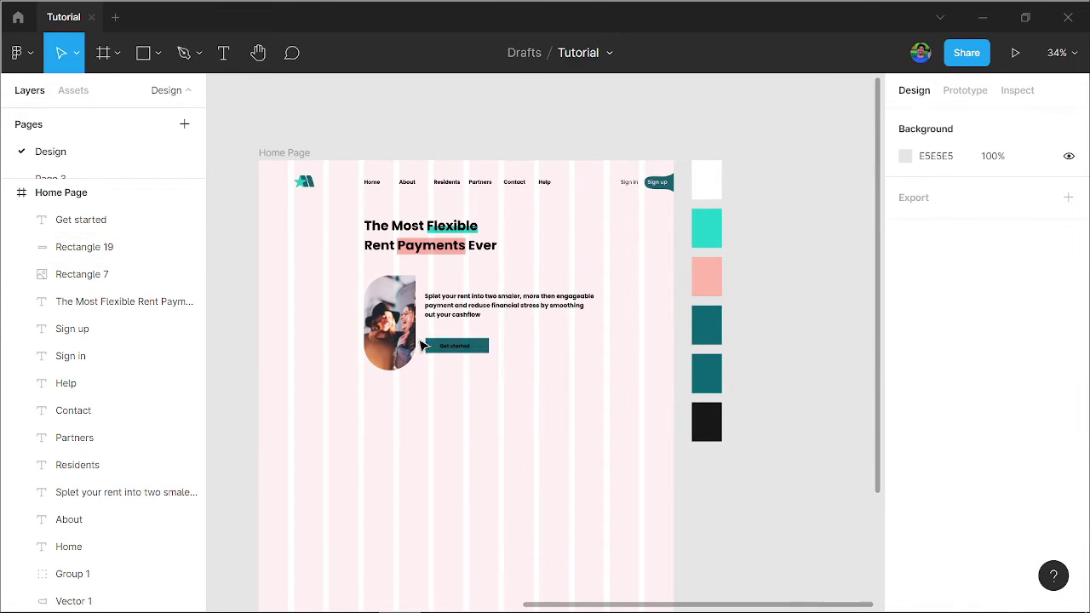
Make the Get started label text white.
left_click(460, 354)
scroll(990, 450, "down", 1)
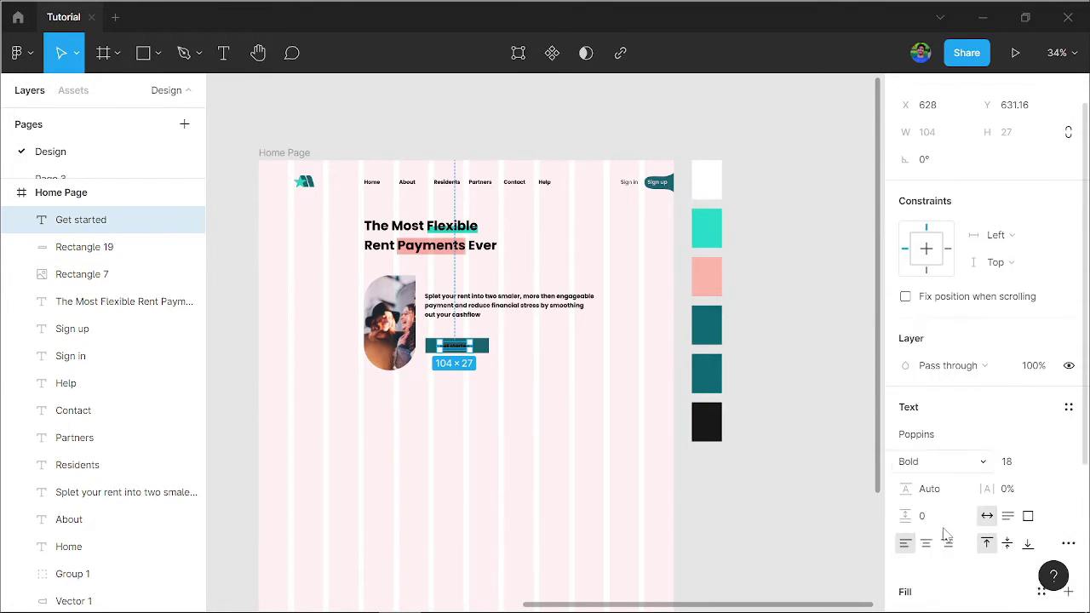
scroll(932, 479, "down", 3)
left_click(905, 422)
left_click_drag(748, 235, 576, 63)
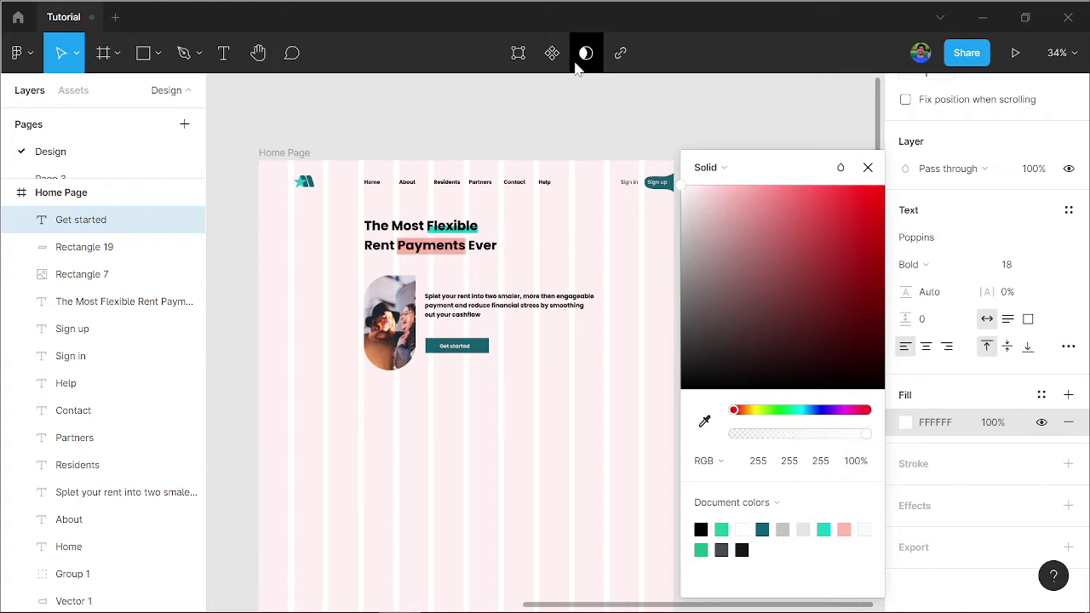
left_click(434, 396)
scroll(452, 360, "up", 3, "ctrl")
scroll(452, 360, "up", 2, "ctrl")
Give the button rectangle a corner radius of 10.
left_click(455, 342)
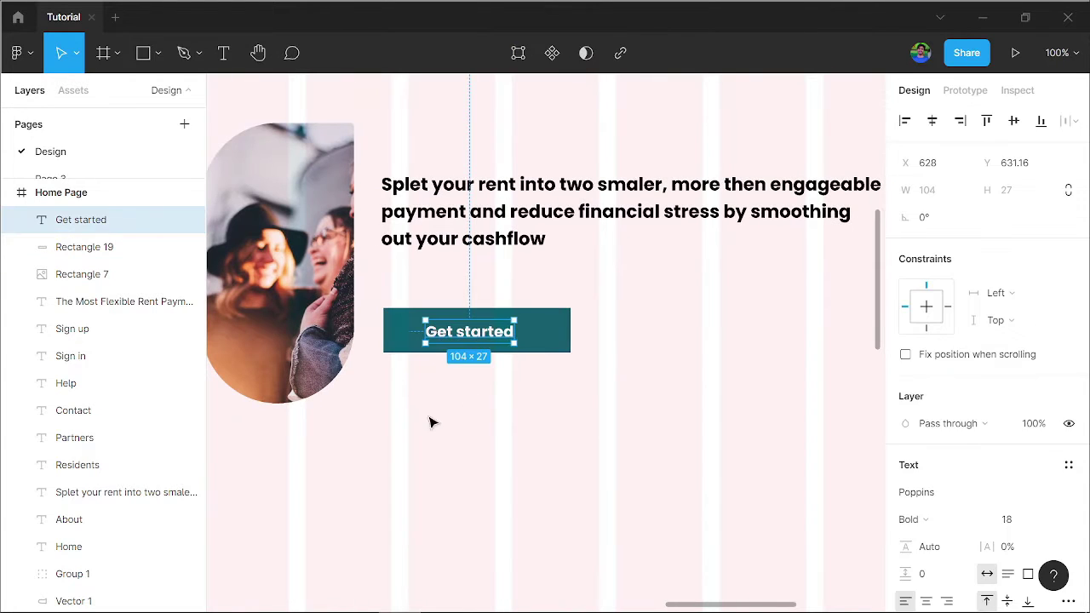
left_click(431, 421)
left_click(548, 333)
left_click(1009, 218)
type("10")
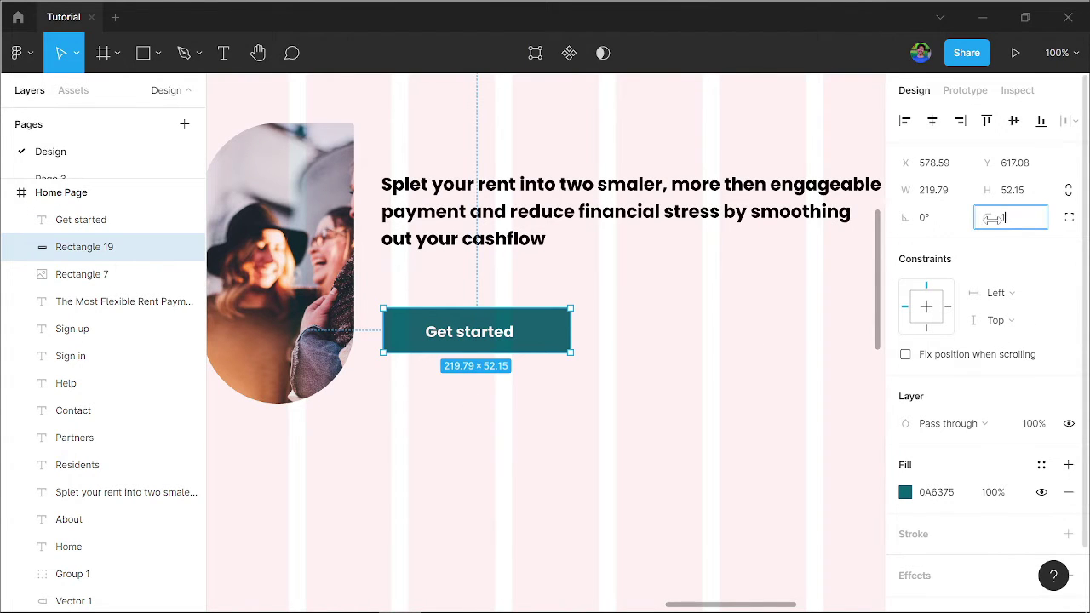
key("Return")
Centre the label in the button and narrow the button to about 190 wide.
left_click_drag(430, 458, 502, 300)
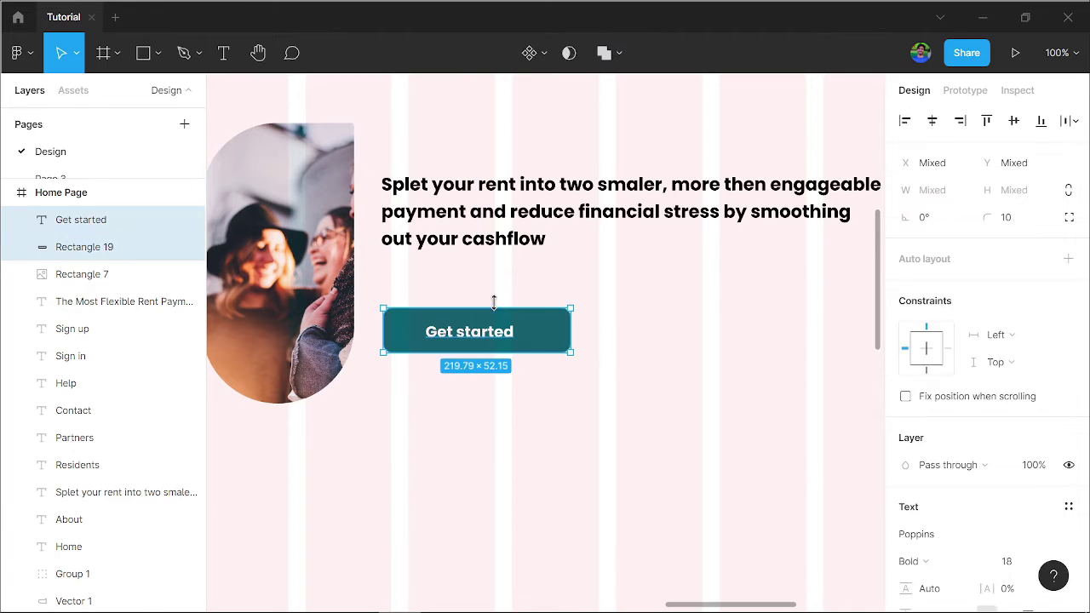
left_click(931, 120)
left_click(1013, 120)
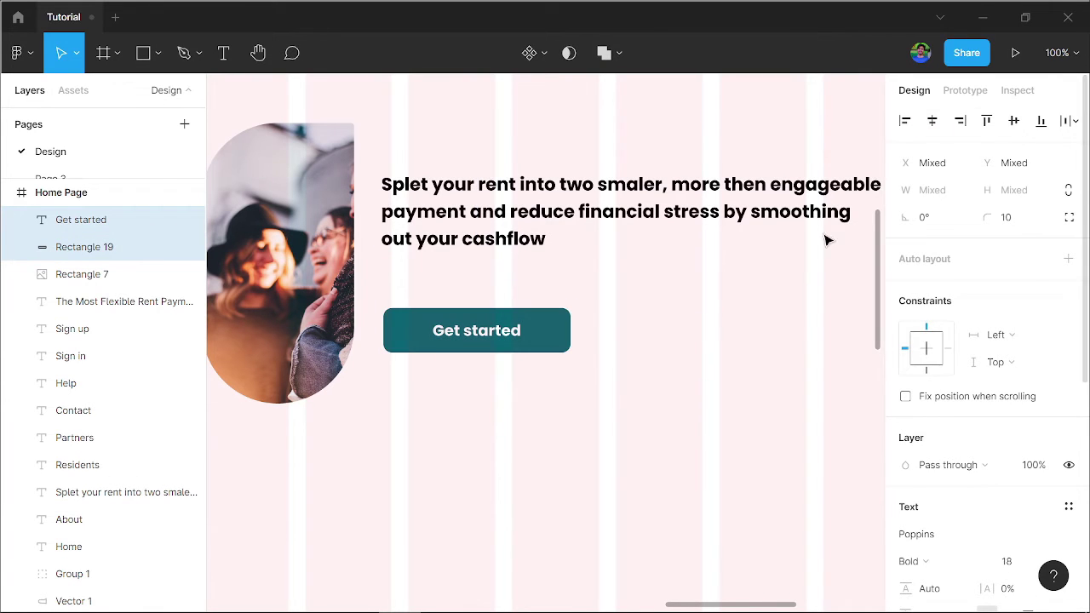
left_click(591, 401)
left_click(554, 338)
left_click_drag(570, 323, 546, 331)
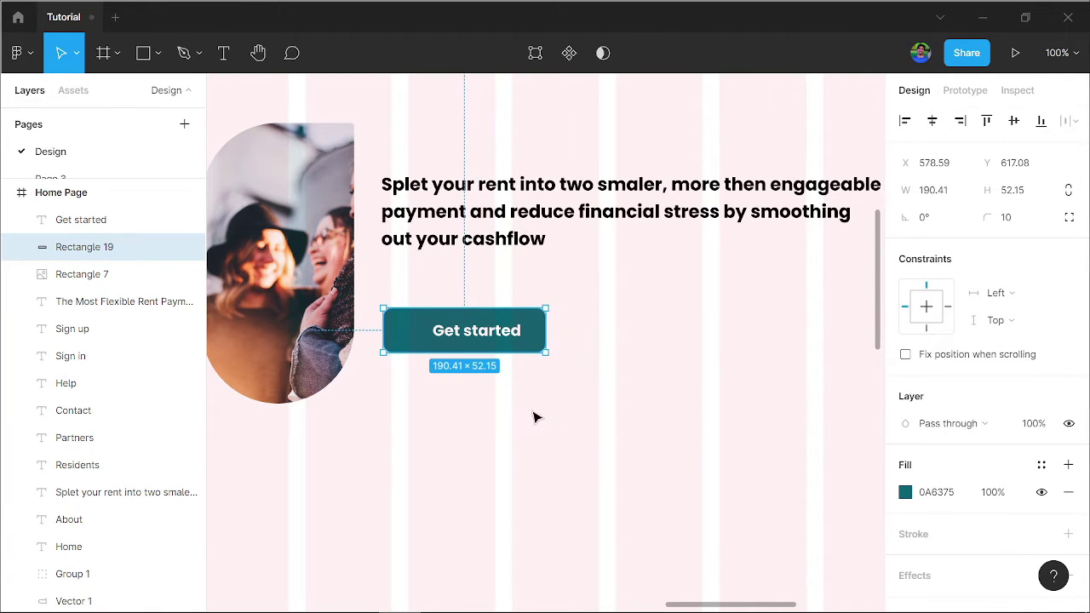
left_click(535, 416)
left_click_drag(414, 384, 785, 284)
left_click(931, 120)
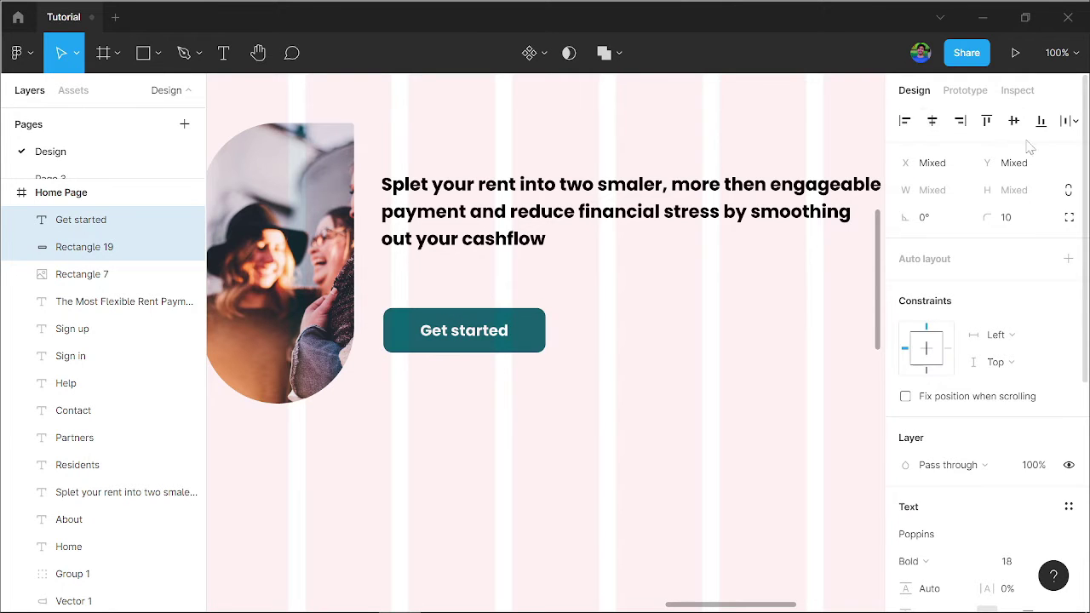
Group the button with its label and zoom out to view the whole page.
key("ctrl+g")
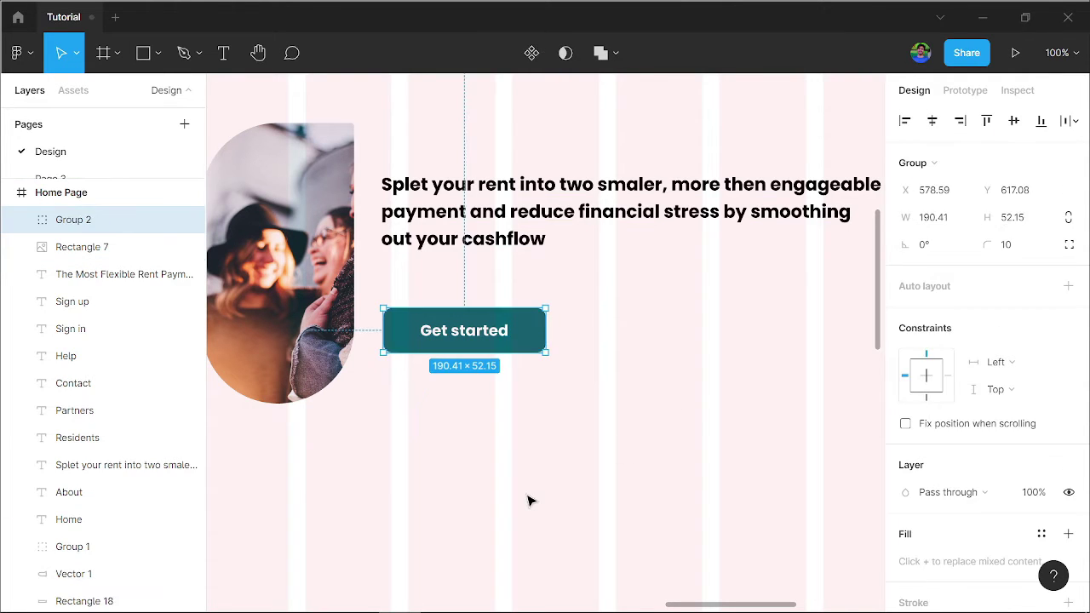
left_click(528, 499)
key("shift+1")
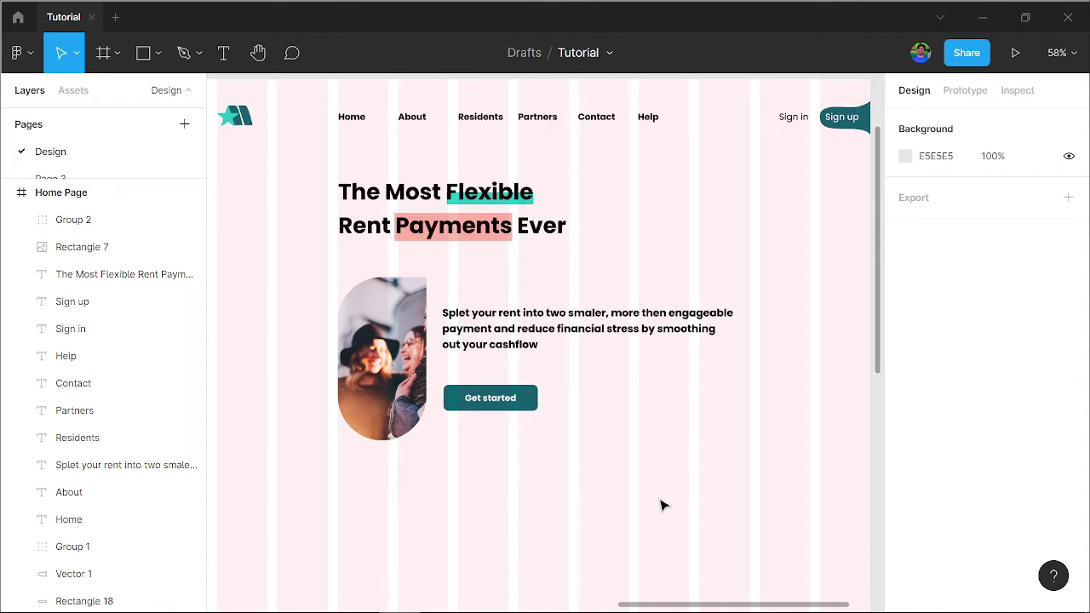
scroll(662, 505, "down", 1)
Check the hero paragraph, then pan down to bring the whole Home Page frame into view.
left_click(587, 354)
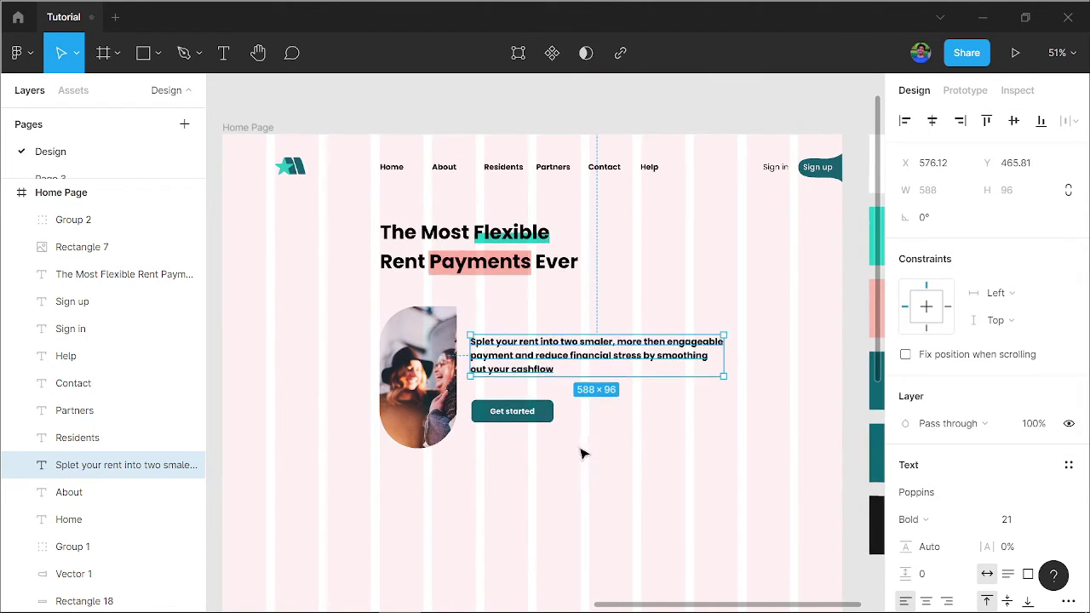
left_click(616, 481)
scroll(616, 482, "down", 3)
left_click_drag(615, 482, 689, 322)
scroll(689, 322, "down", 3)
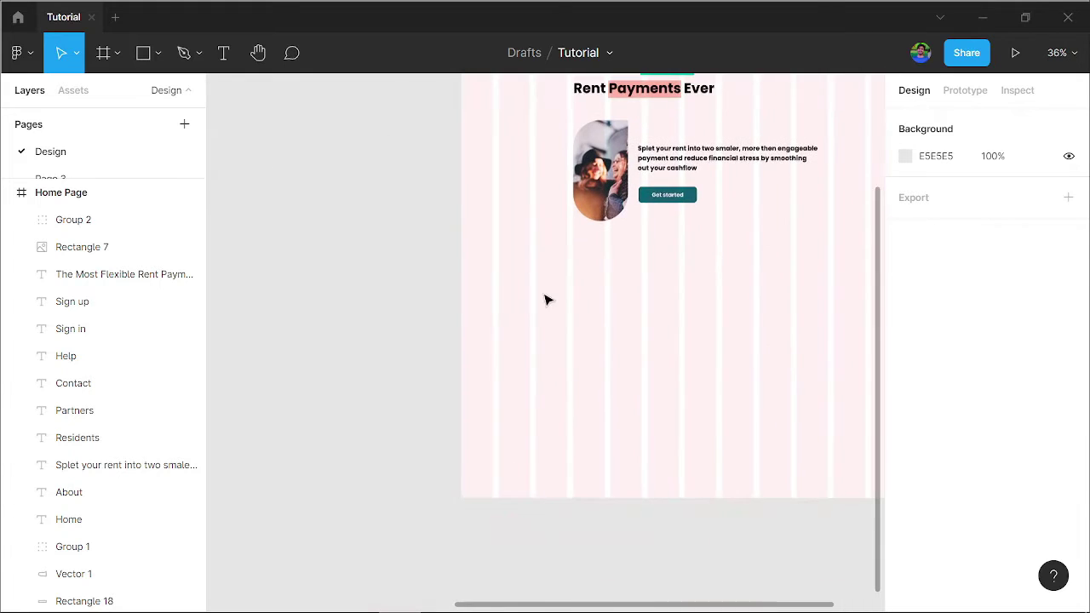
scroll(545, 300, "down", 2)
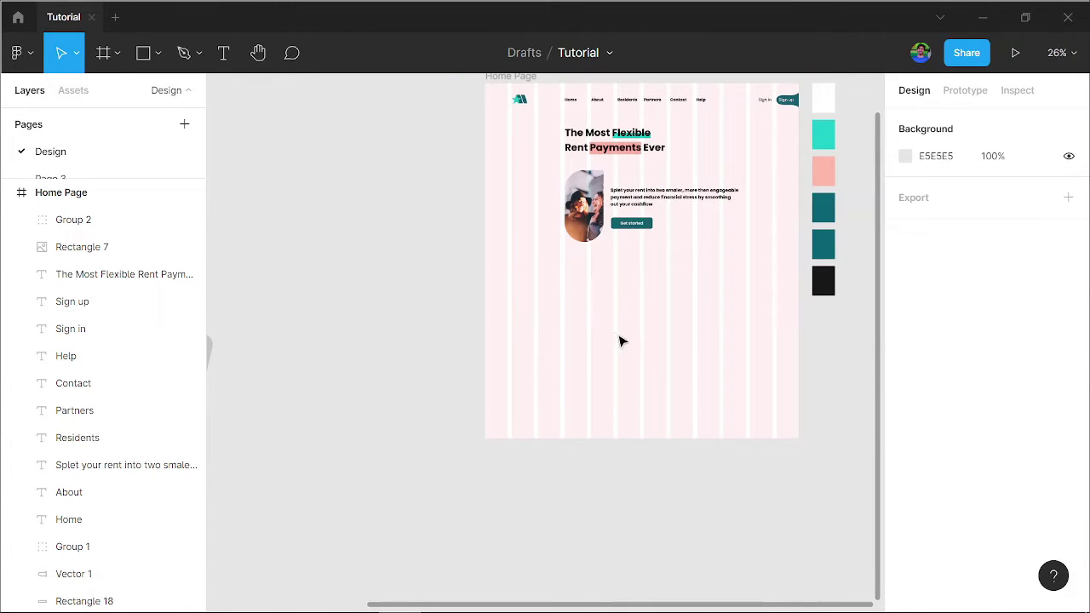
left_click_drag(621, 340, 636, 295)
scroll(618, 333, "down", 2)
Extend the Home Page frame downward to 1440 × 2792.
right_click(572, 324)
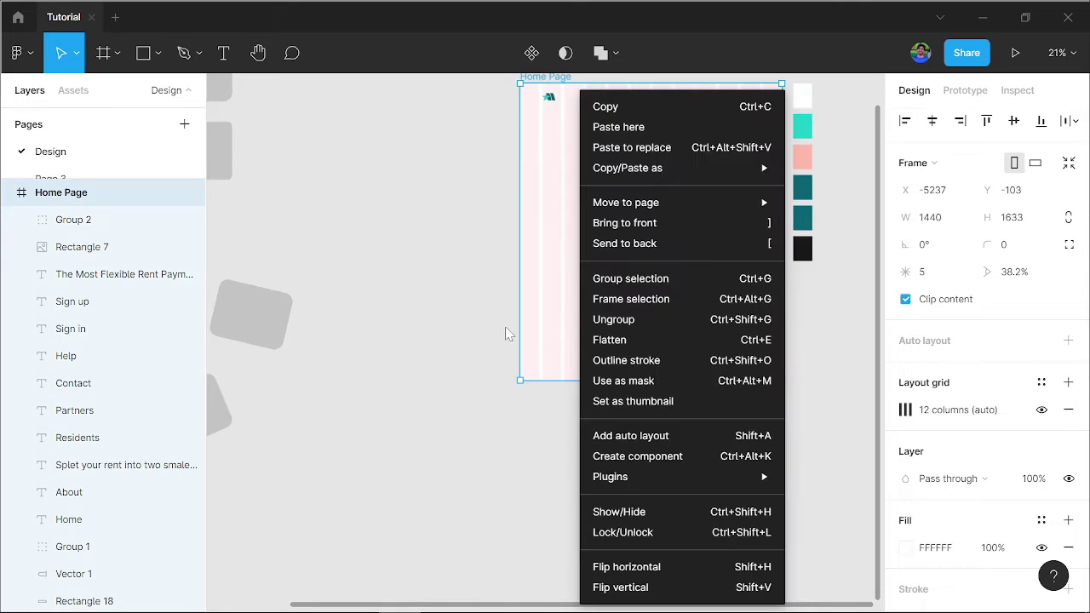
left_click(496, 332)
left_click_drag(600, 457, 600, 600)
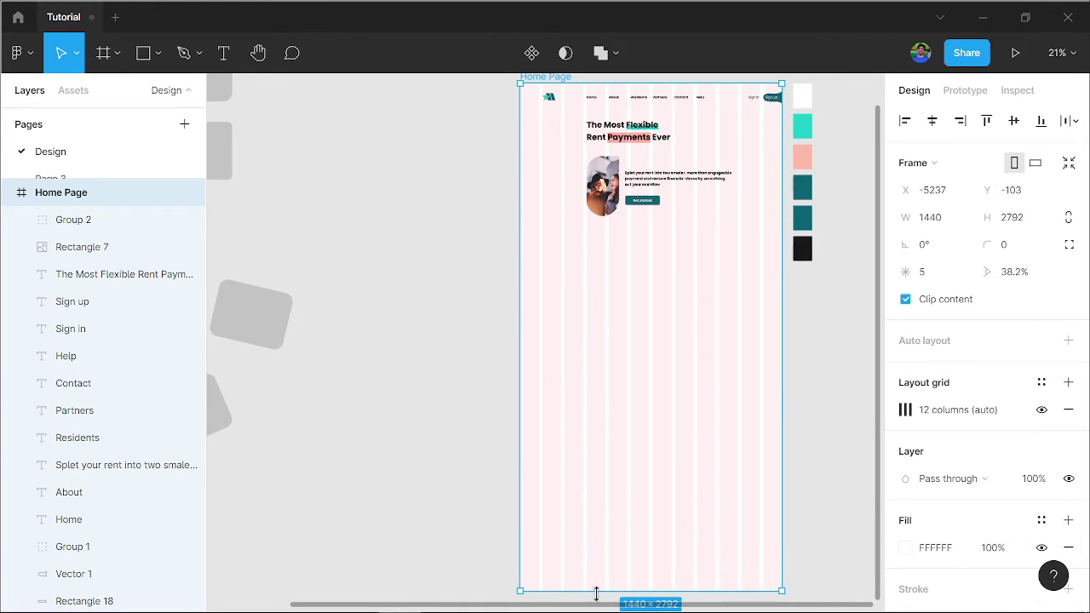
left_click(423, 409)
scroll(423, 409, "up", 3)
scroll(519, 467, "right", 1)
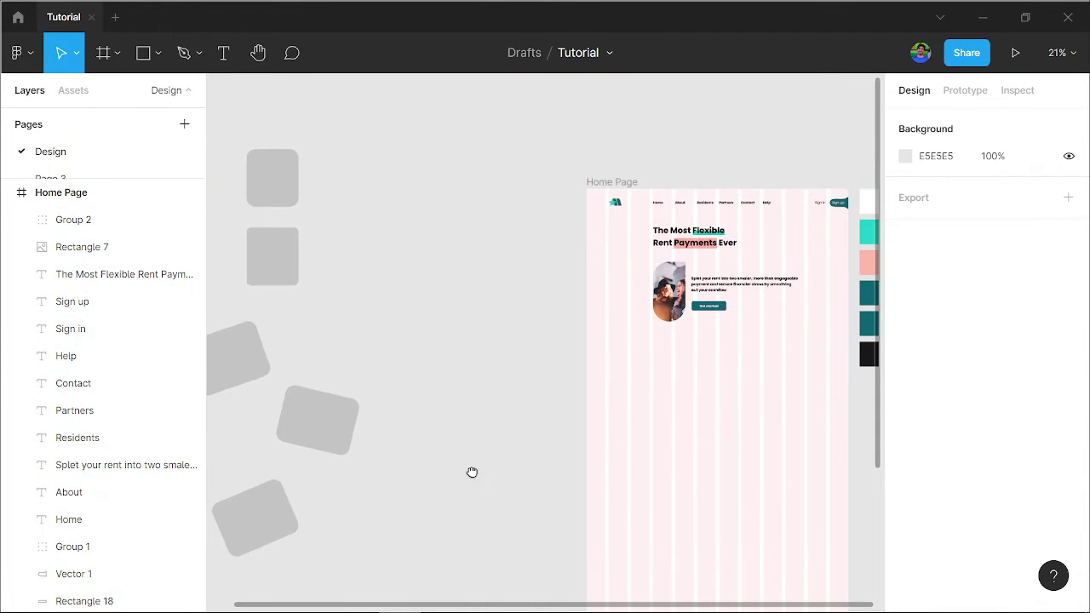
Add a grey rounded card and position it right of the hero paragraph.
left_click_drag(270, 178, 786, 349)
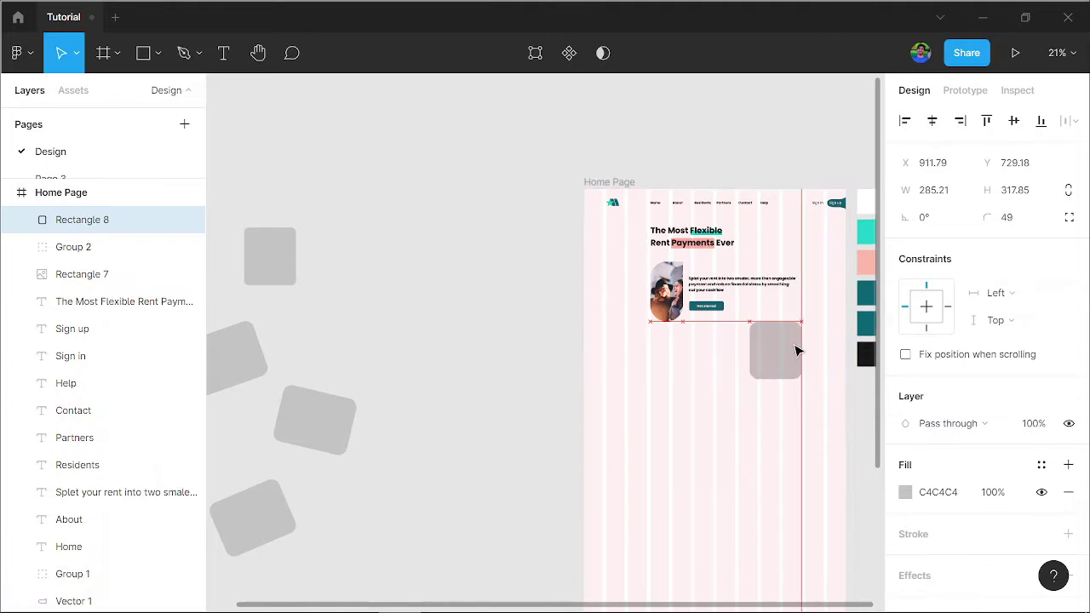
left_click_drag(729, 440, 611, 371)
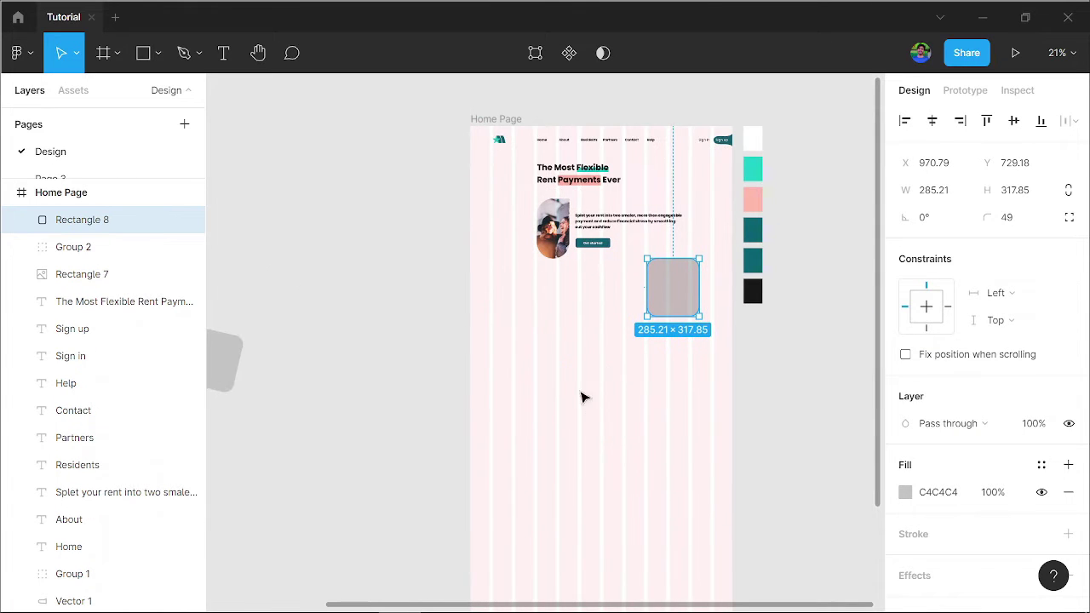
left_click(583, 398)
left_click_drag(672, 287, 689, 236)
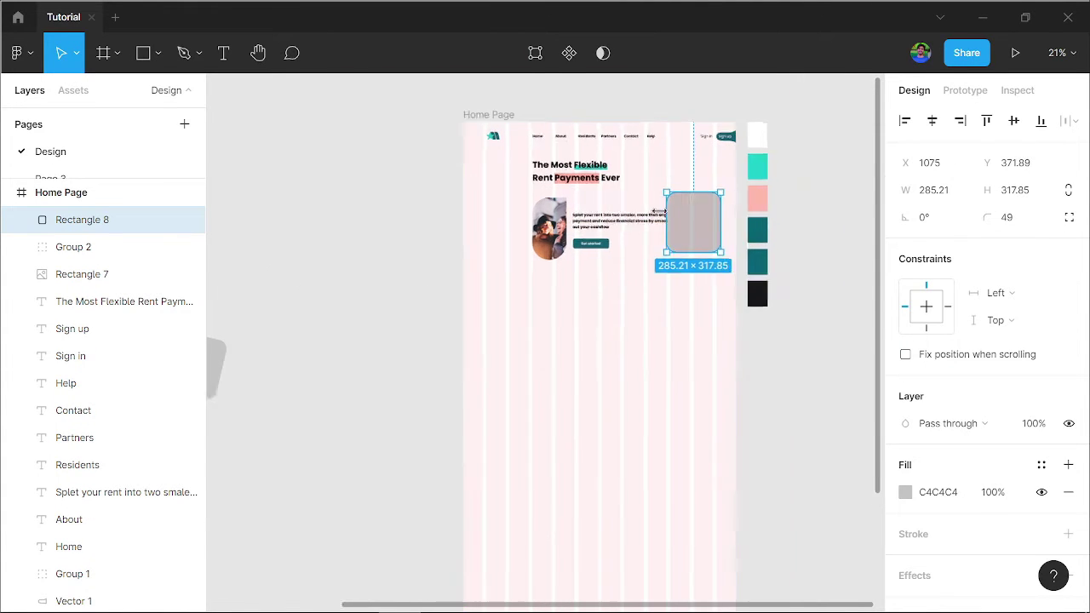
scroll(658, 211, "up", 3)
scroll(584, 357, "right", 2)
left_click(587, 232)
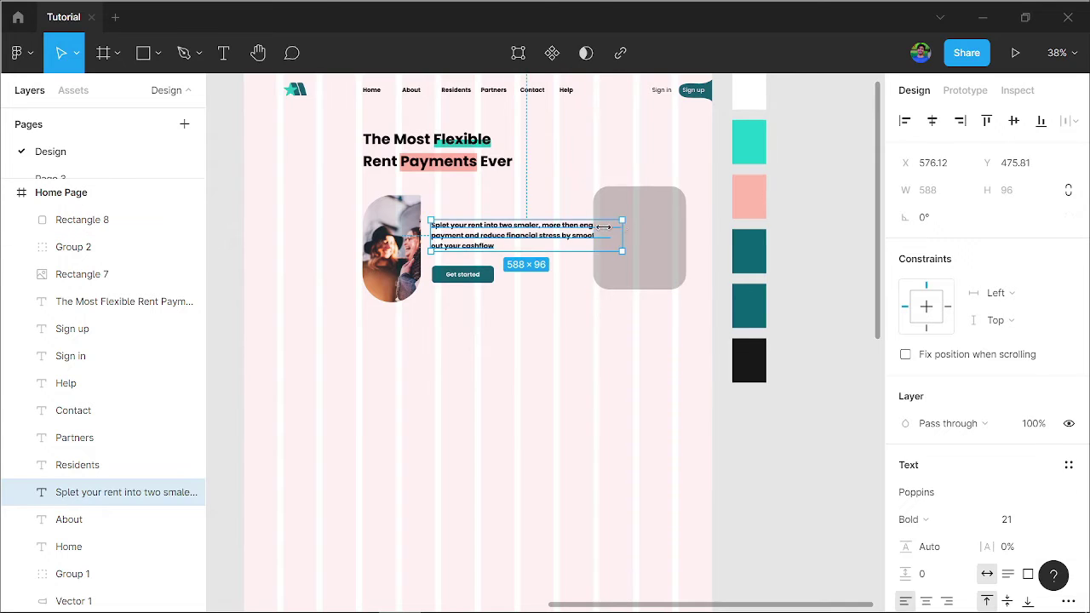
Remove the manual line breaks so the hero paragraph flows as three even lines.
left_click_drag(604, 226, 568, 226)
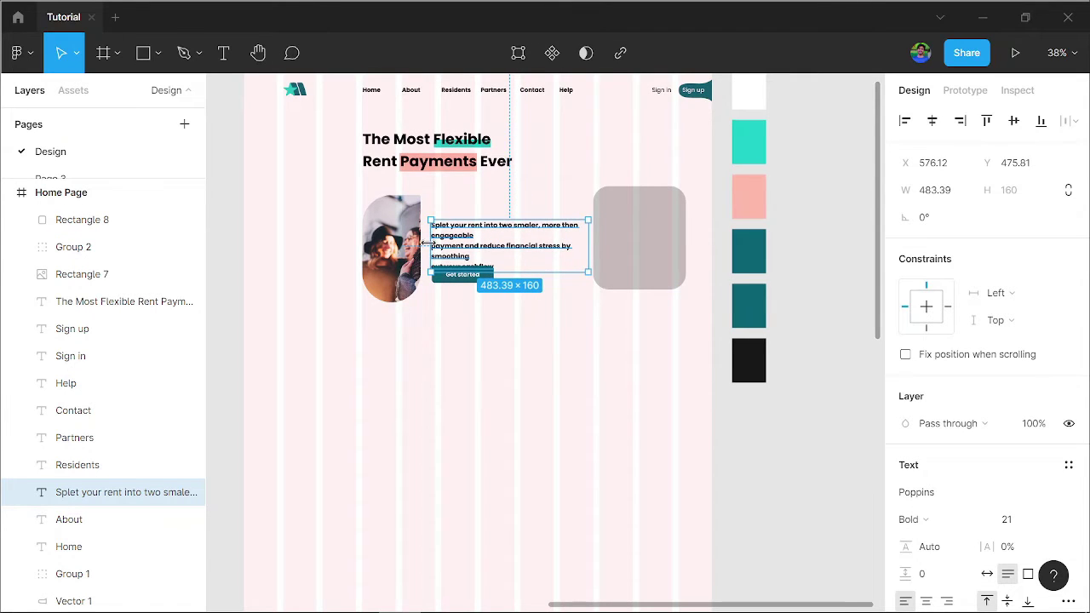
scroll(427, 242, "up", 3)
scroll(426, 243, "up", 2)
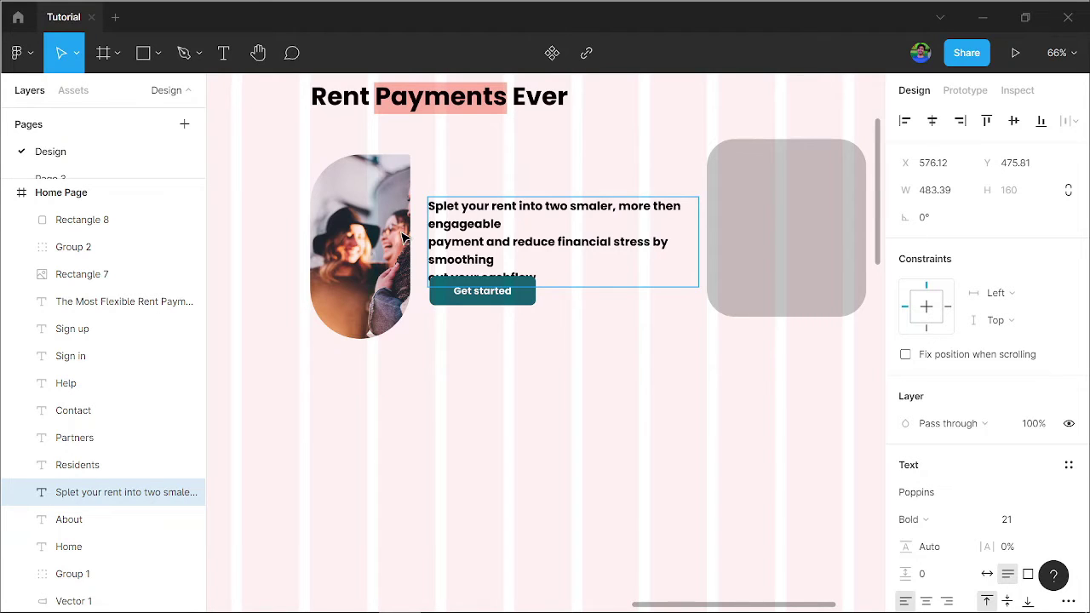
key("BackSpace")
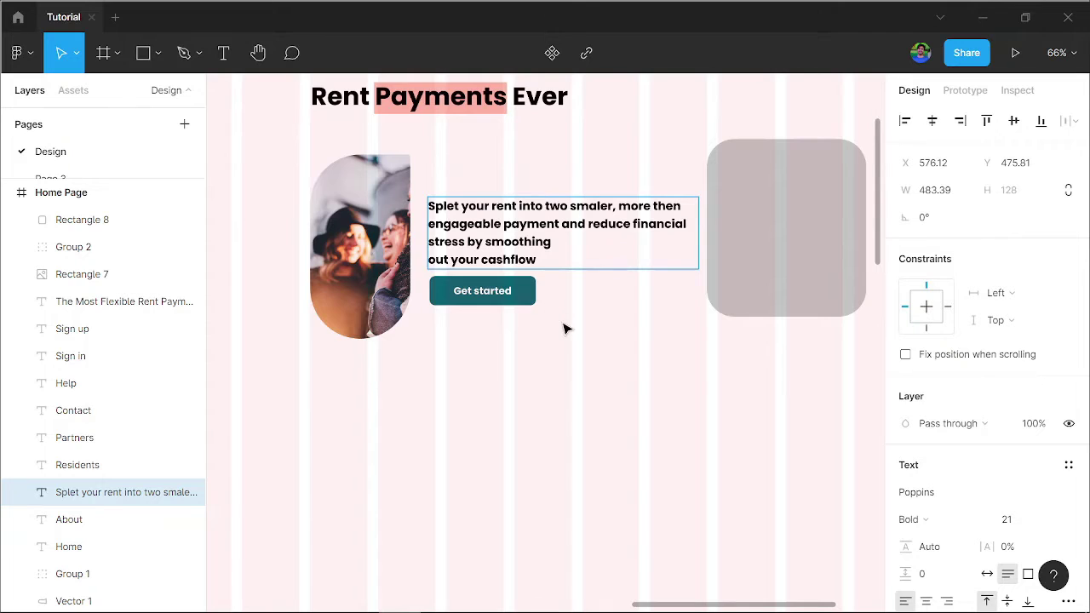
key("BackSpace")
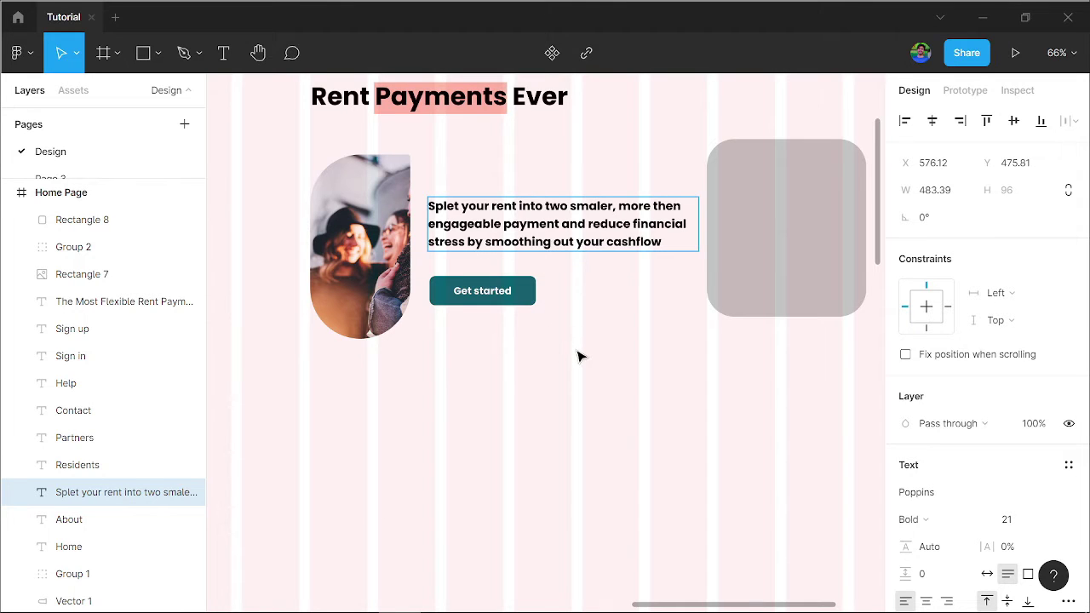
key("Escape")
Move the hero paragraph 20 px lower, to Y 495.81.
key("shift+Down")
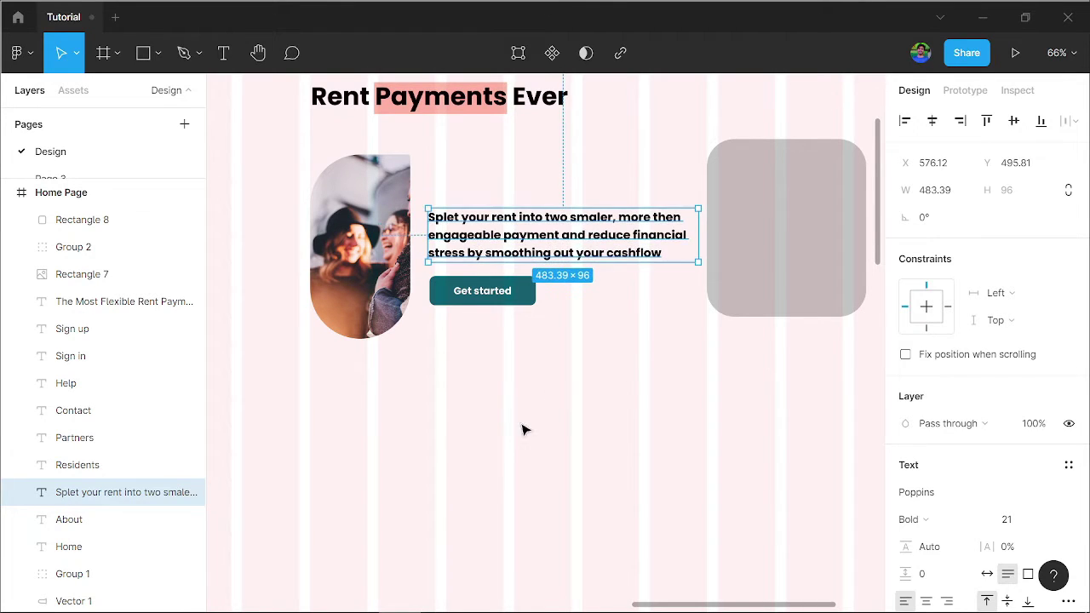
key("shift+Down")
left_click(511, 439)
scroll(588, 350, "right", 3)
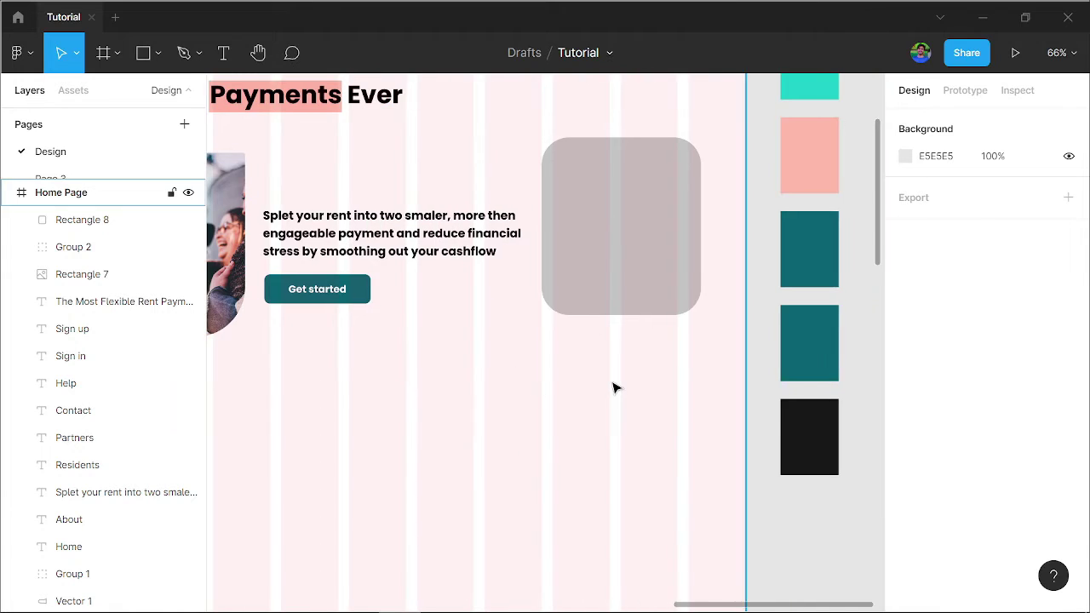
Widen the grey rounded square to about 313 px and tilt it to −10.2°.
left_click(613, 275)
left_click_drag(698, 231, 713, 231)
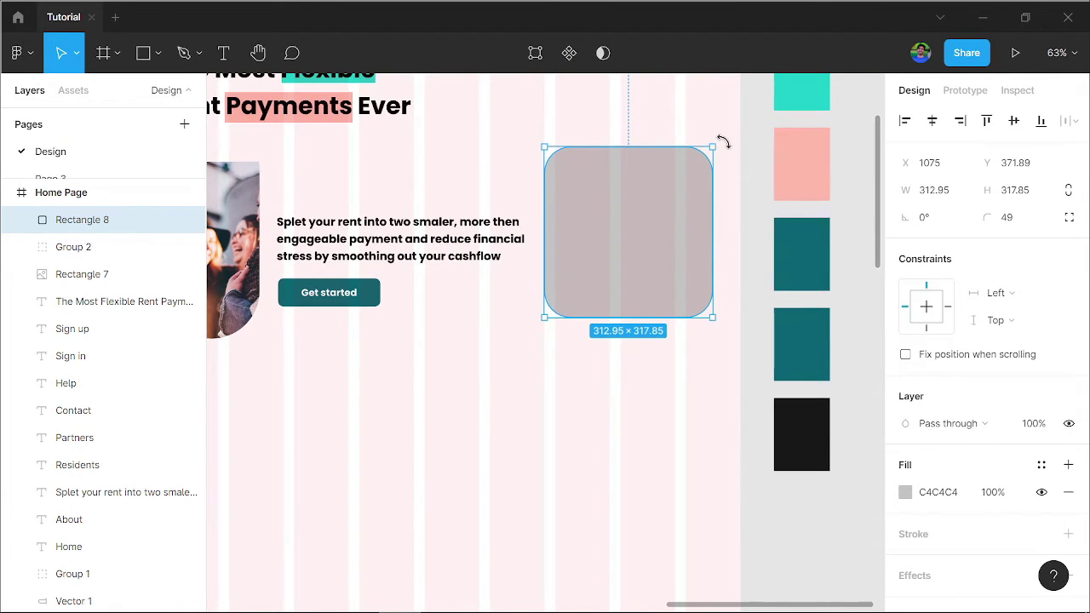
left_click_drag(722, 143, 735, 161)
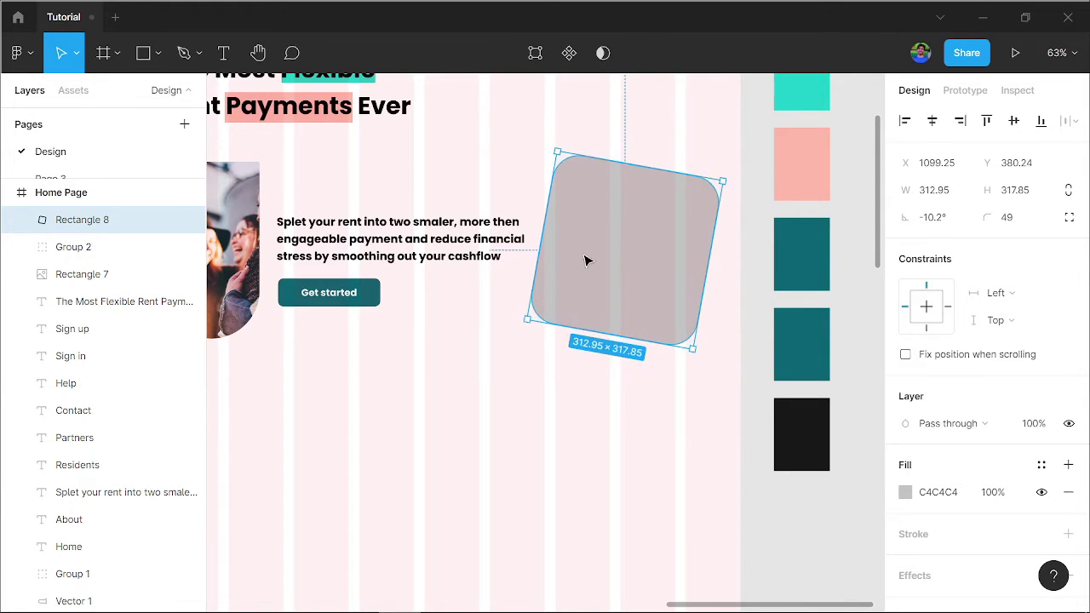
left_click(598, 430)
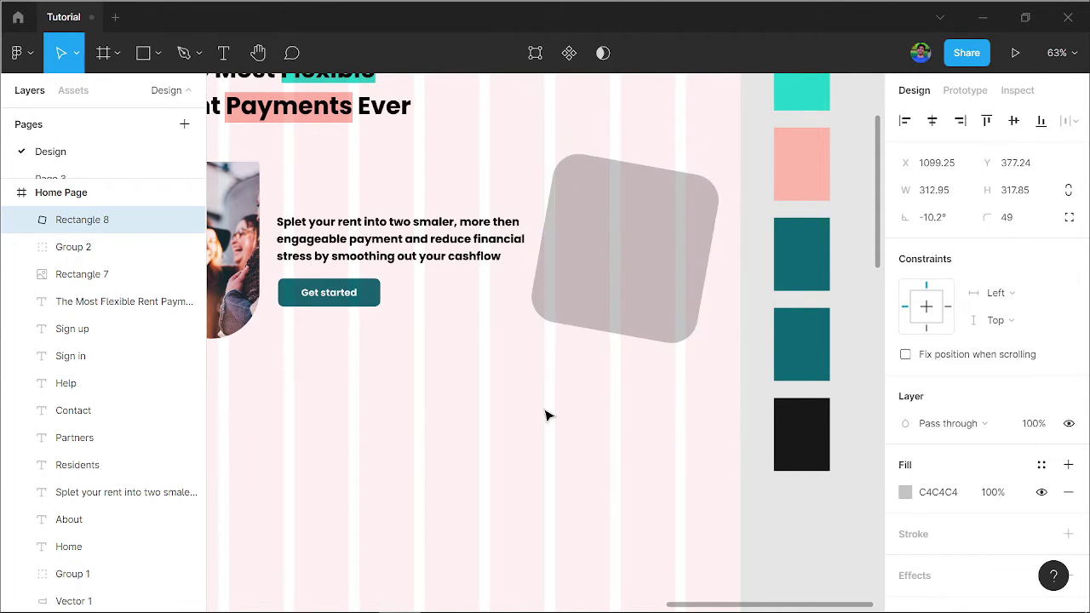
scroll(545, 415, "down", 5)
scroll(503, 464, "down", 1)
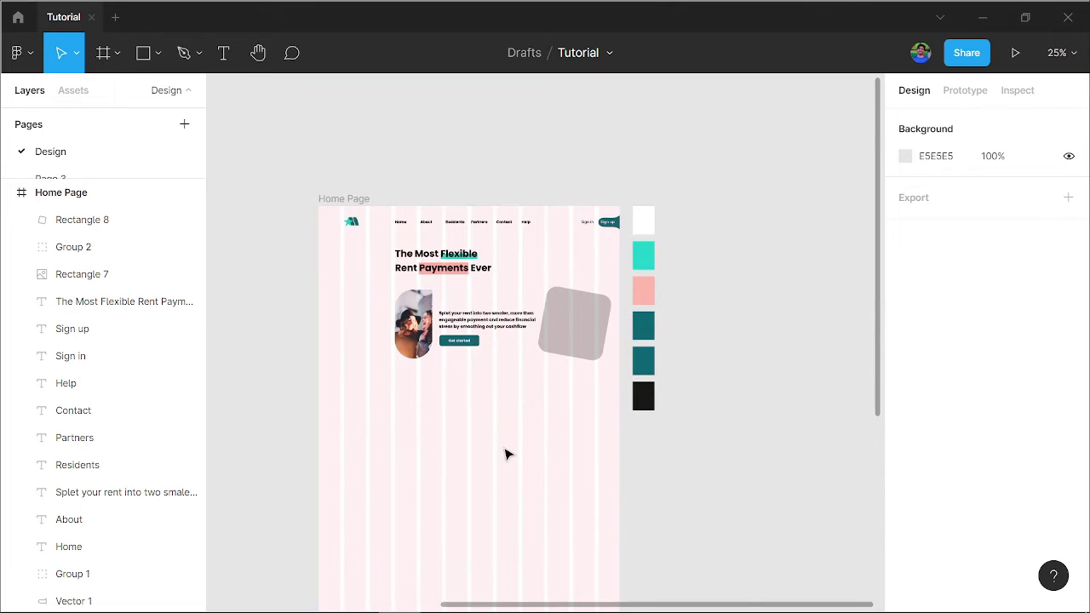
Fill the tilted square with the family photo from Downloads.
key("ctrl+shift+k")
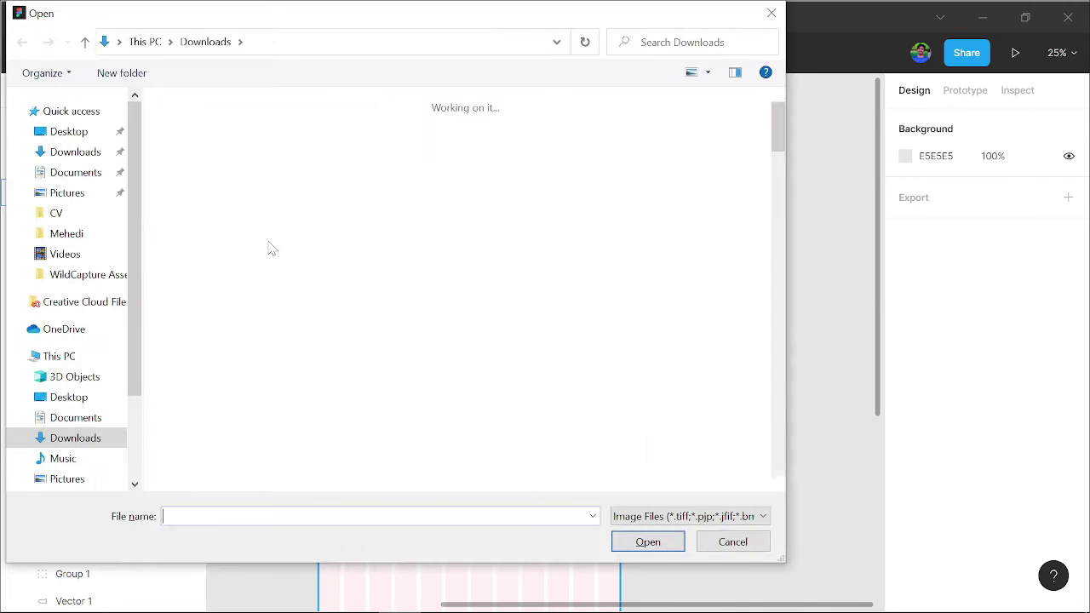
left_click(205, 189)
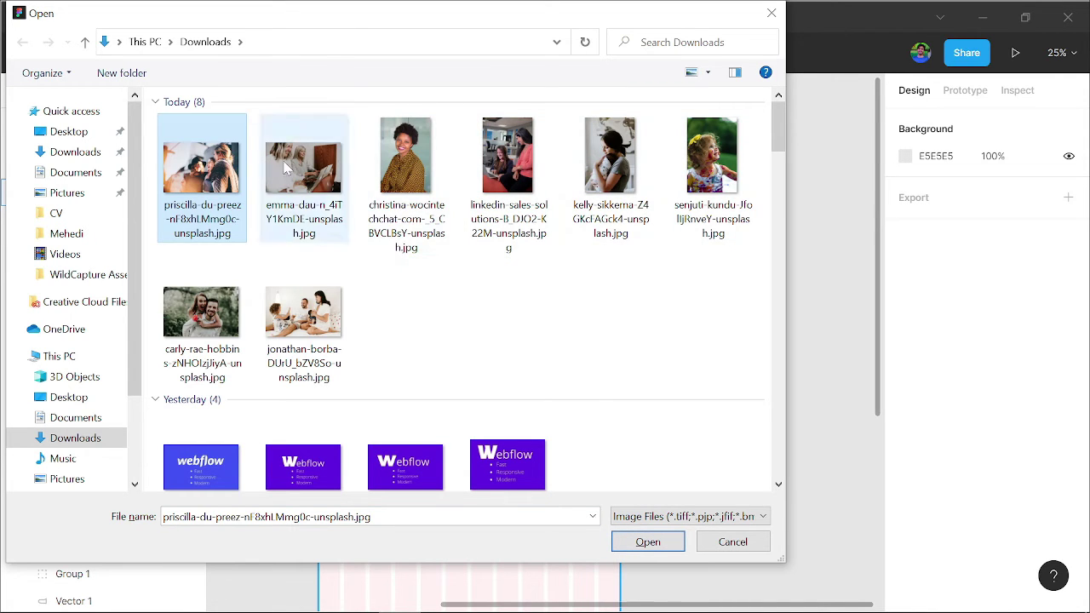
left_click(278, 307)
left_click(647, 542)
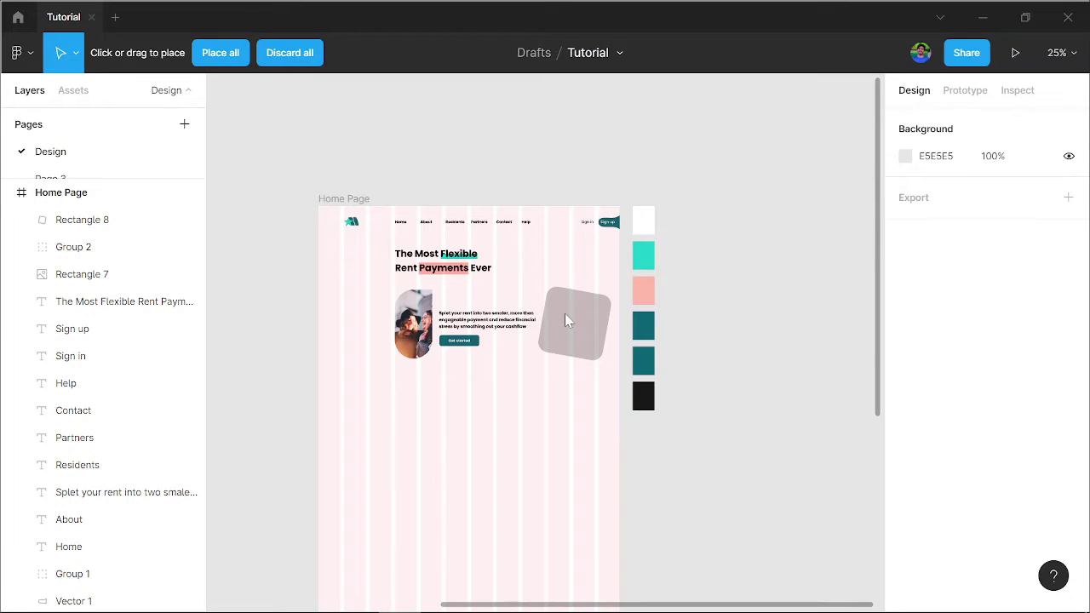
left_click(564, 320)
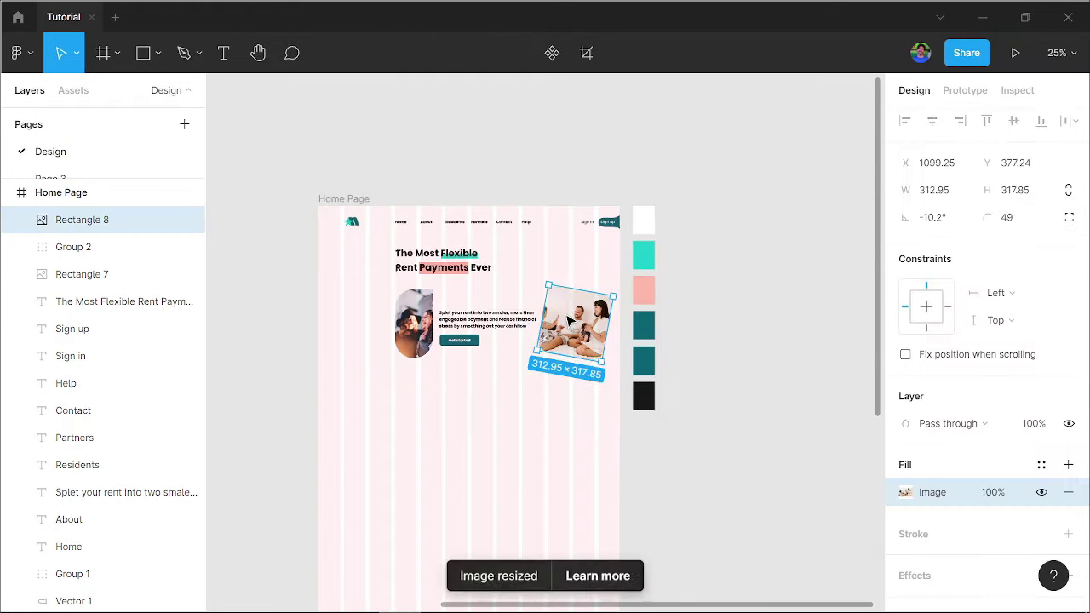
left_click(537, 441)
scroll(623, 417, "up", 5)
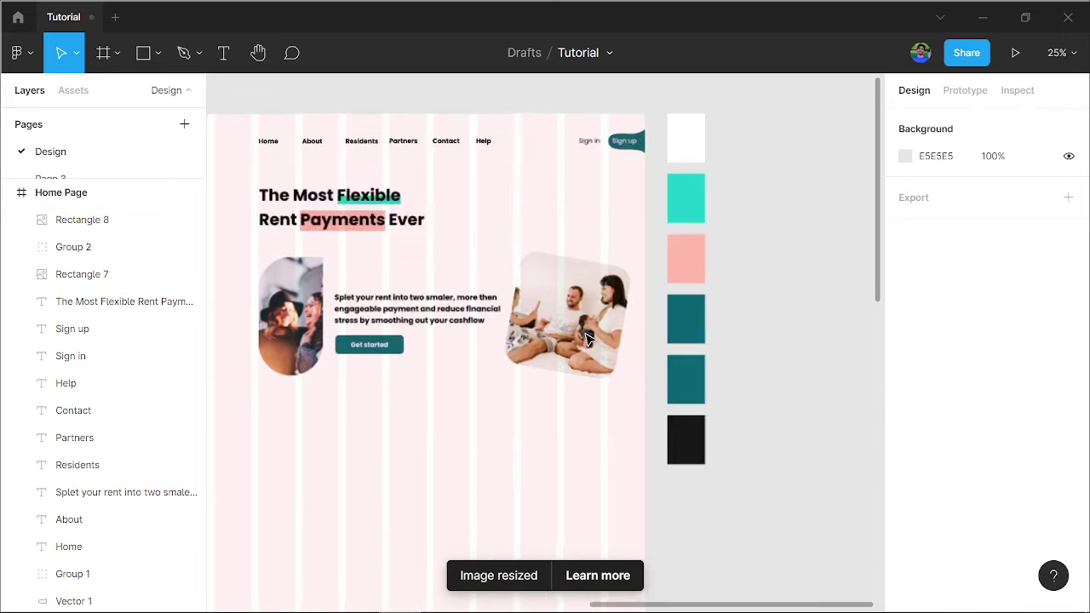
scroll(522, 486, "up", 2)
Duplicate the hero headline to a spot below the hero section.
left_click_drag(523, 486, 572, 479)
left_click(598, 305)
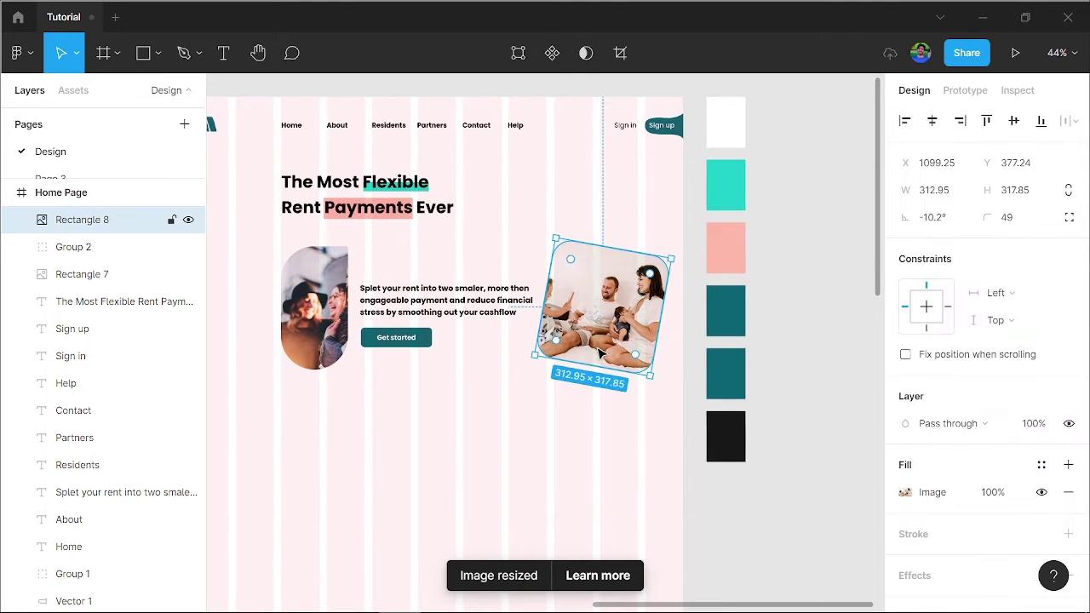
left_click(572, 418)
scroll(572, 430, "down", 1)
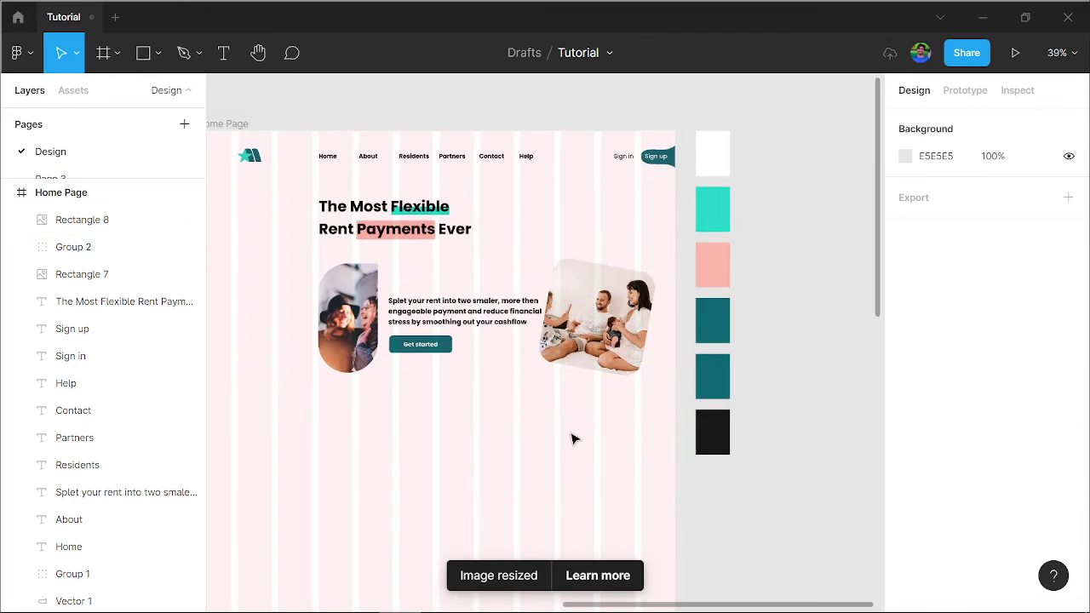
scroll(588, 375, "down", 3)
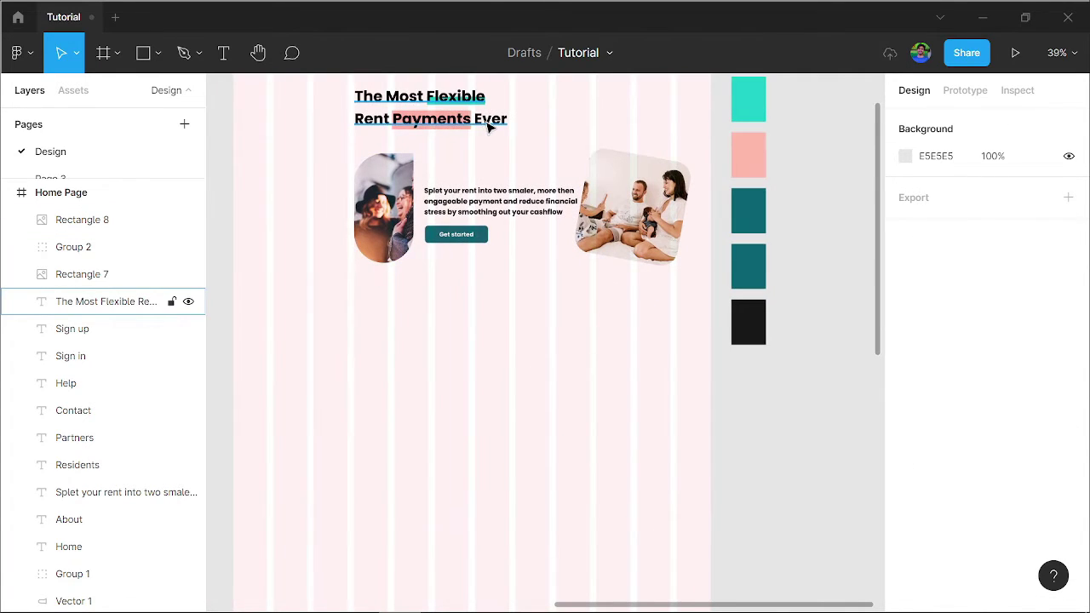
left_click_drag(488, 125, 455, 364)
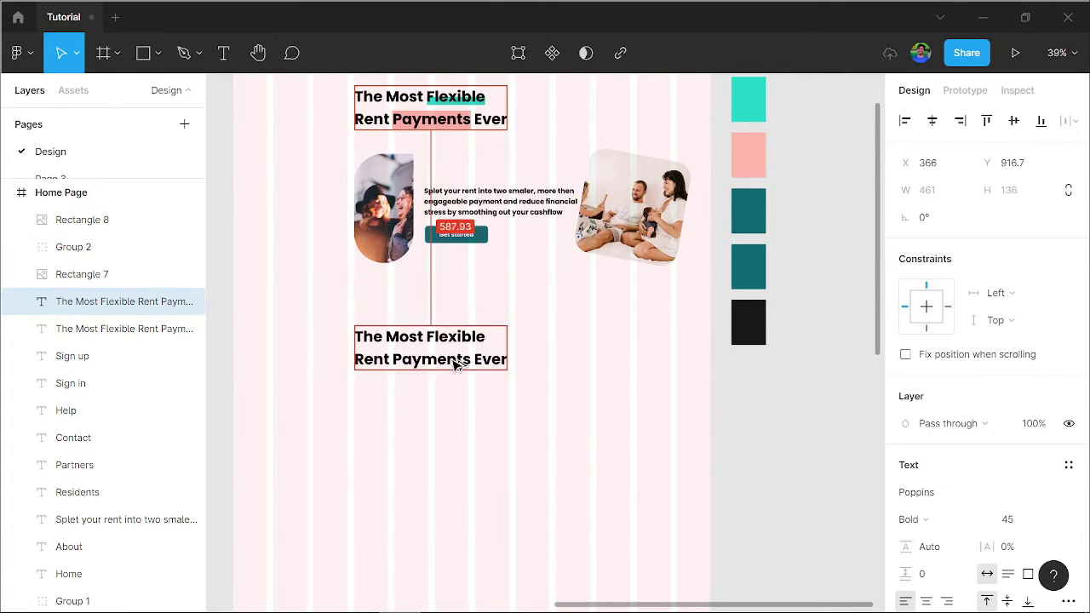
left_click(443, 428)
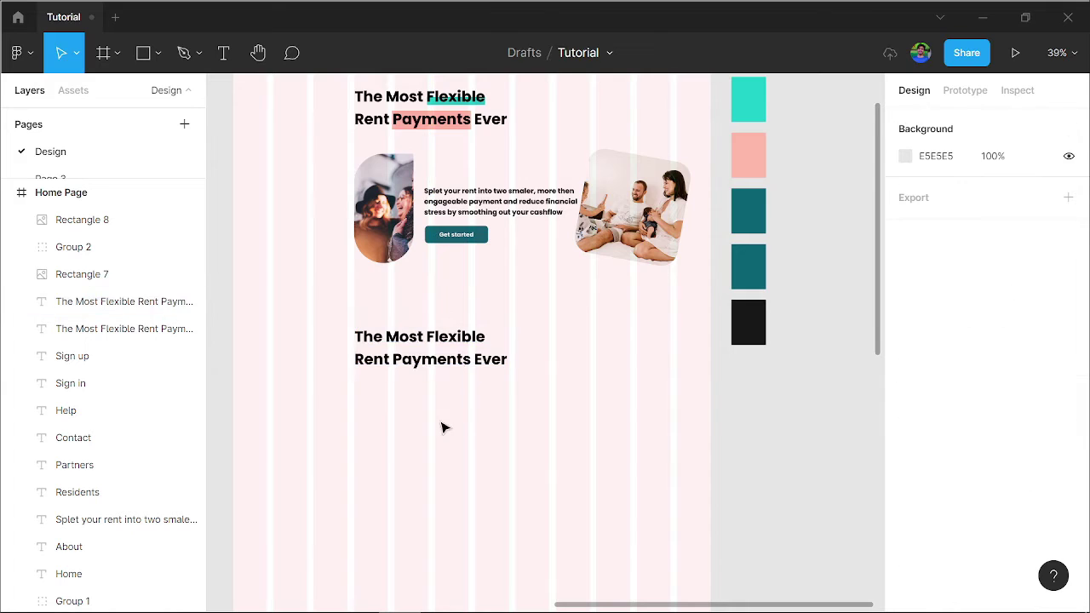
Retype the copy as 'Rent payment on your custom schedule' and narrow it to wrap onto two lines.
double_click(441, 368)
type("Ren")
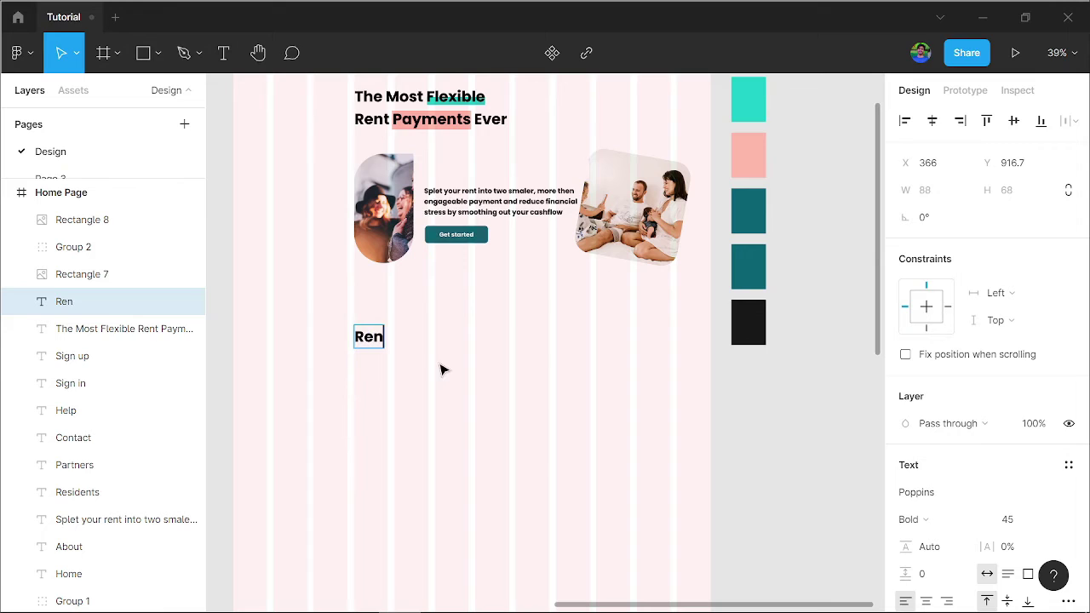
type("t paym")
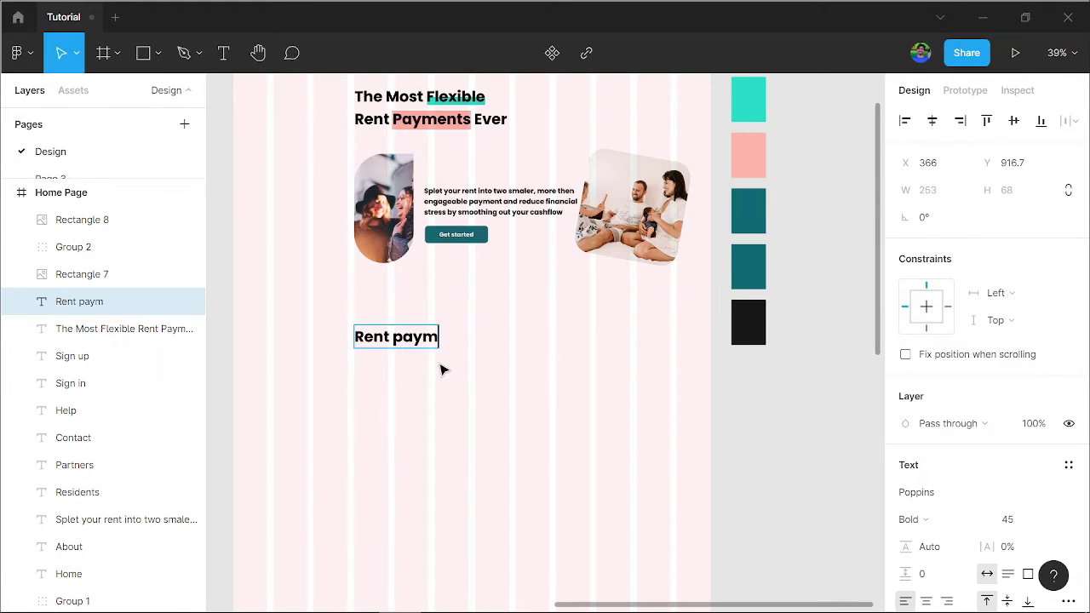
type("ent o")
type("n yo")
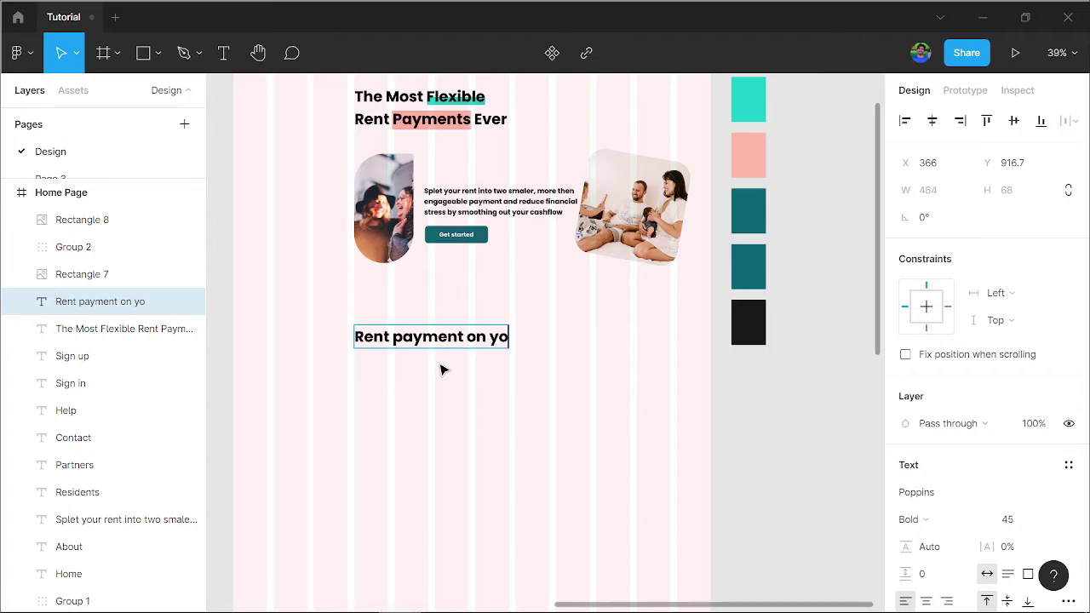
type("ur")
type(" custo")
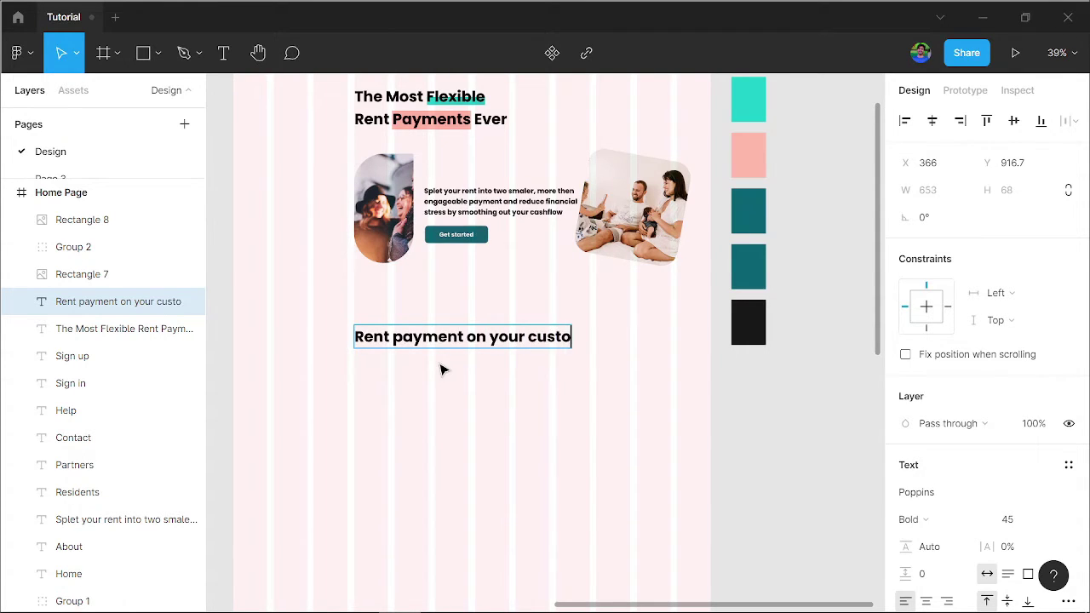
type("m")
type(" s")
type("c")
type("hedule")
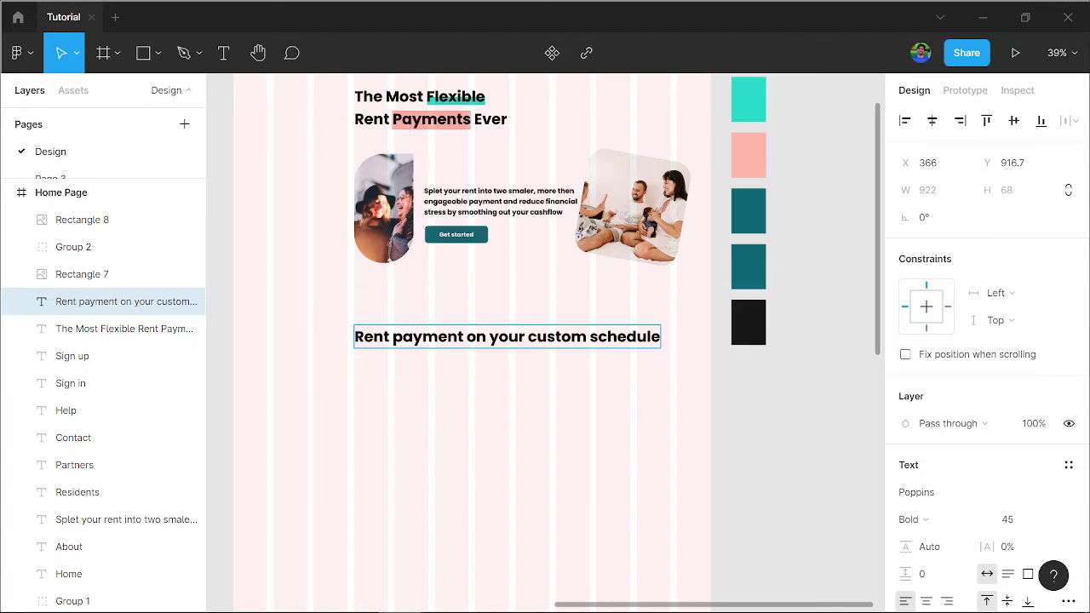
left_click_drag(661, 336, 525, 358)
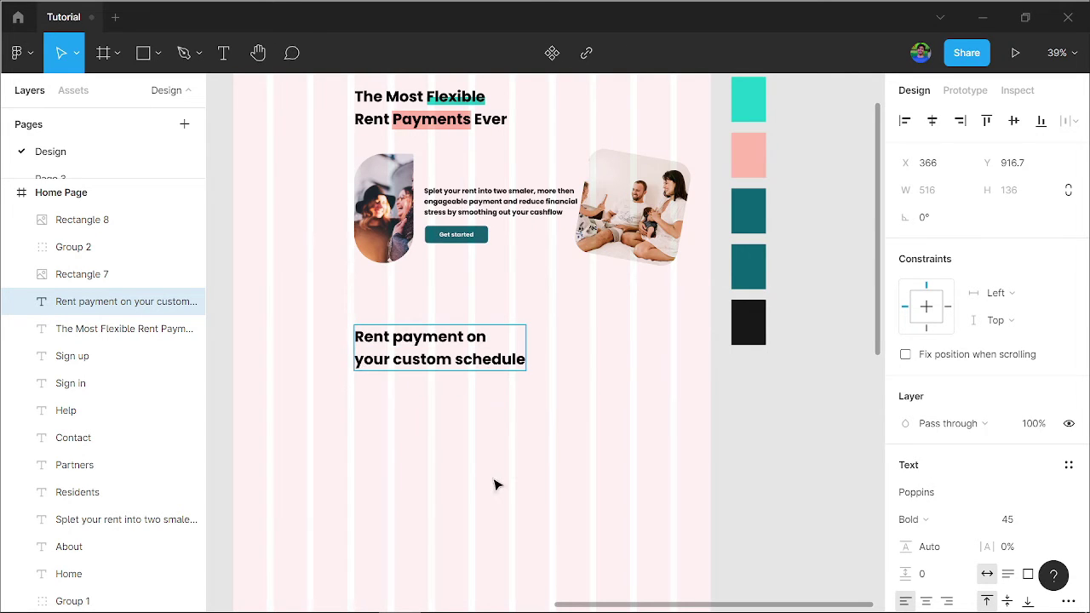
key("Escape")
left_click(449, 483)
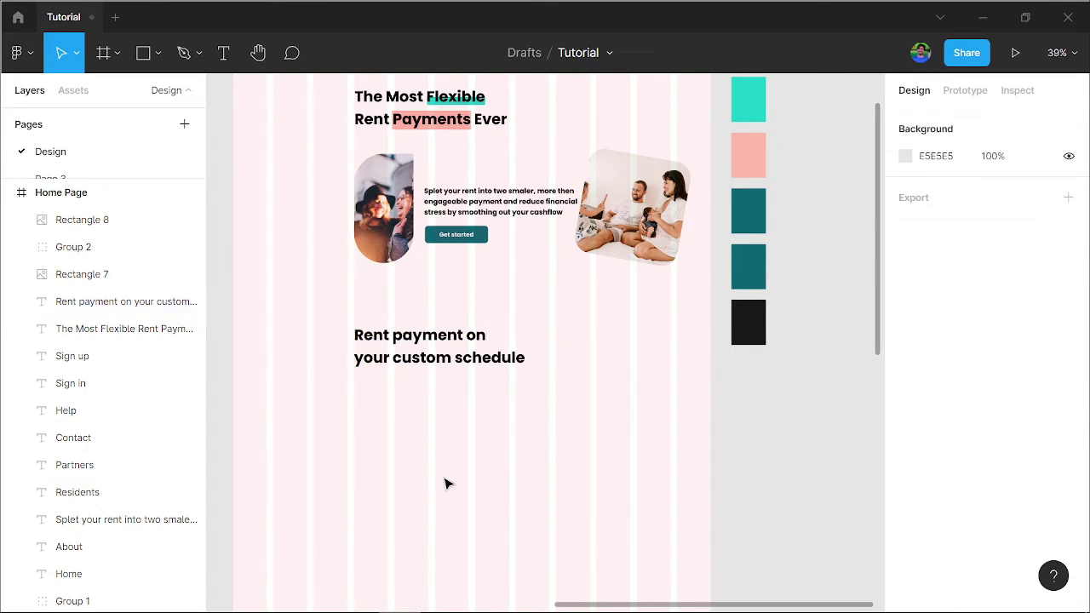
Duplicate the new heading below itself, retype it as 'With customt', and nudge it down.
scroll(383, 460, "down", 1)
scroll(246, 382, "up", 3, "ctrl")
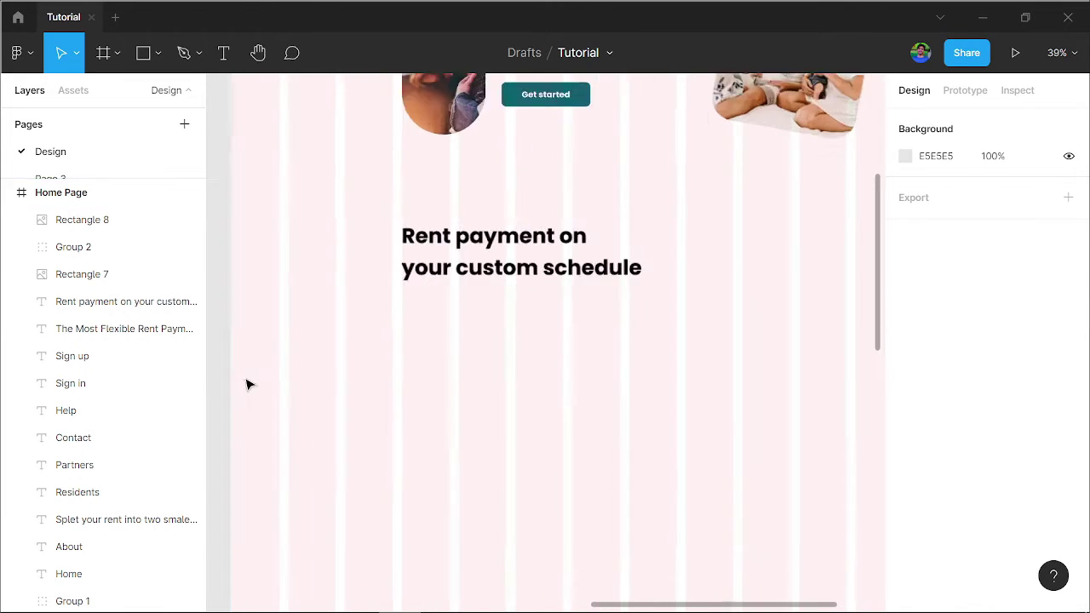
scroll(246, 382, "up", 2, "ctrl")
left_click_drag(523, 363, 495, 398)
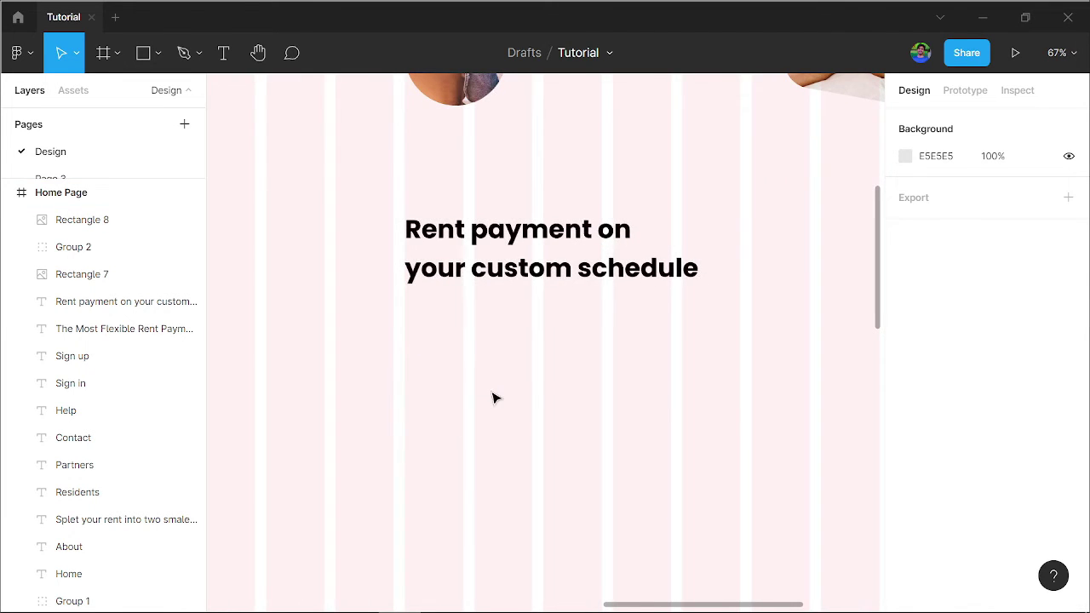
left_click_drag(596, 286, 586, 349, "alt")
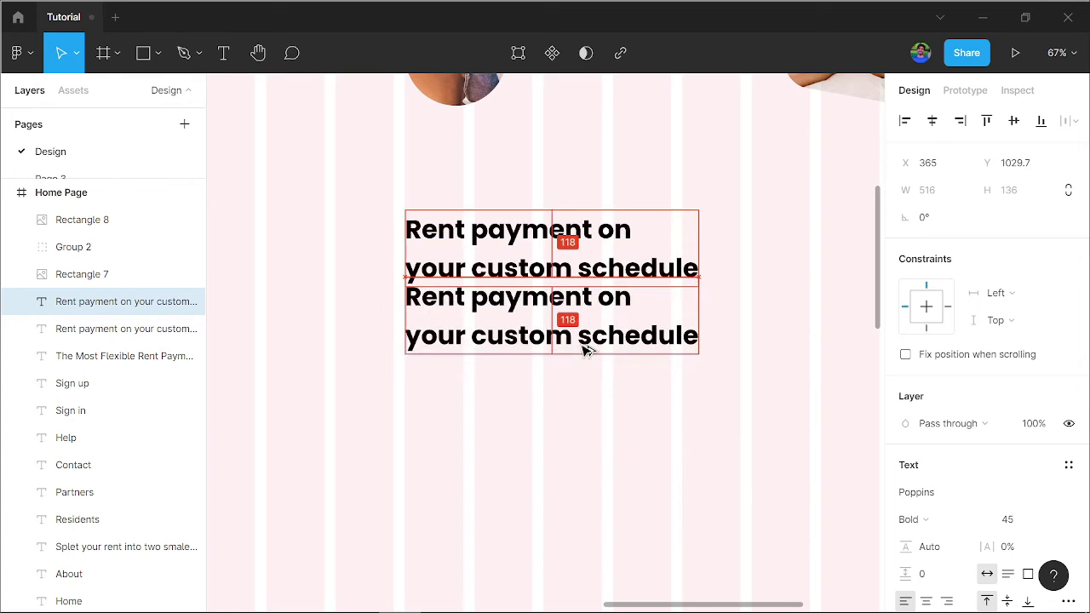
key("Return")
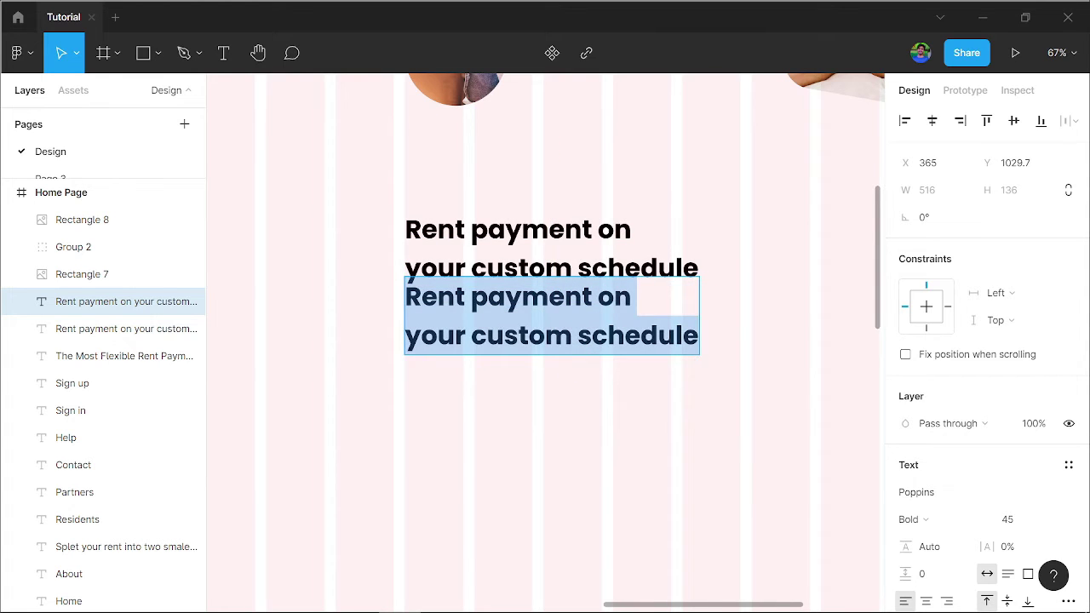
type("With")
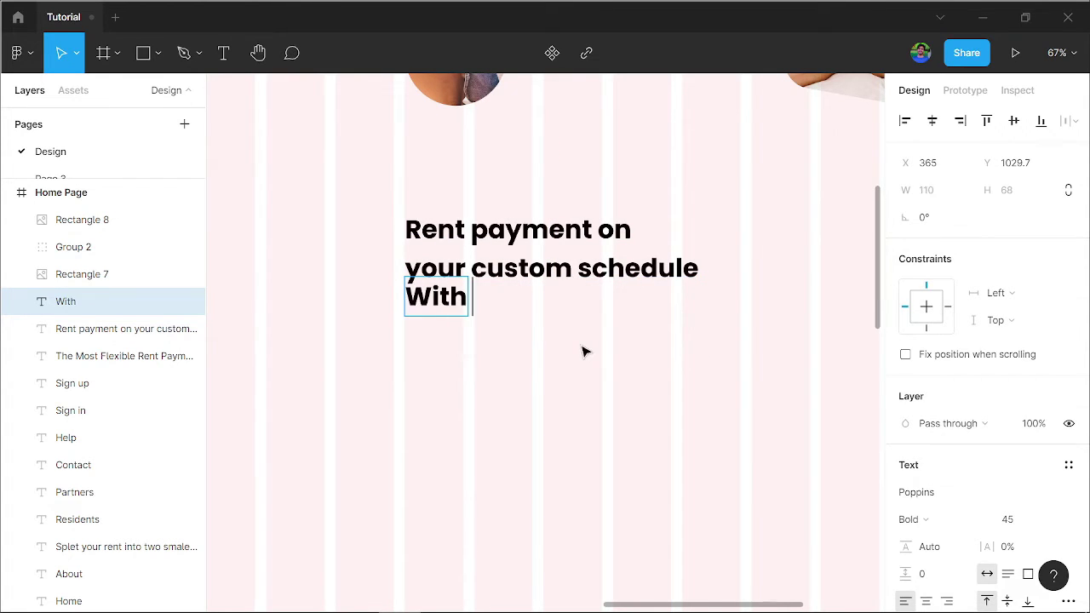
type(" custo")
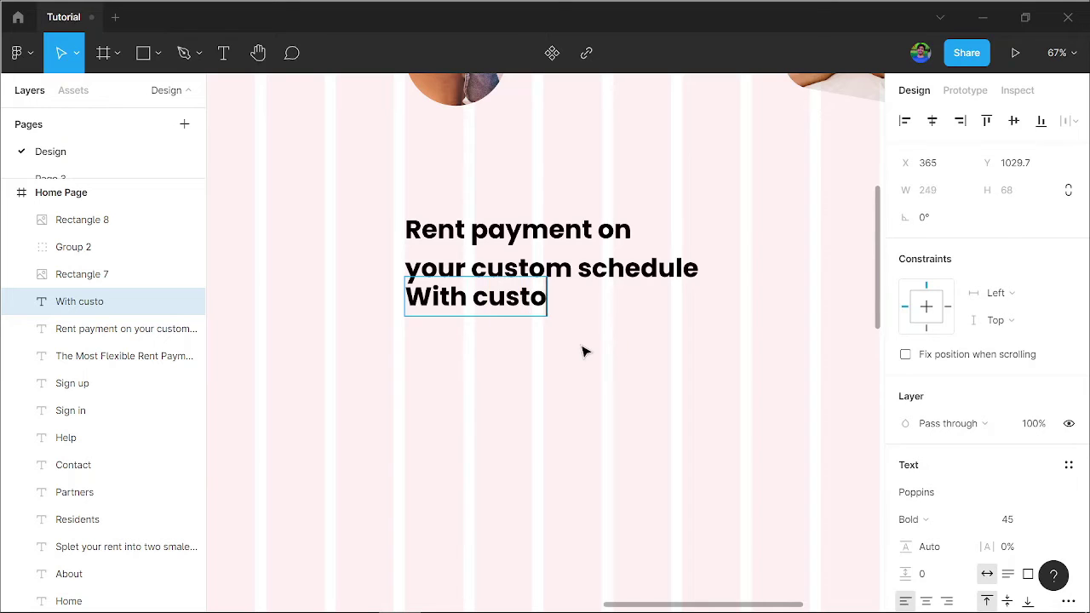
type("m")
type(" rent")
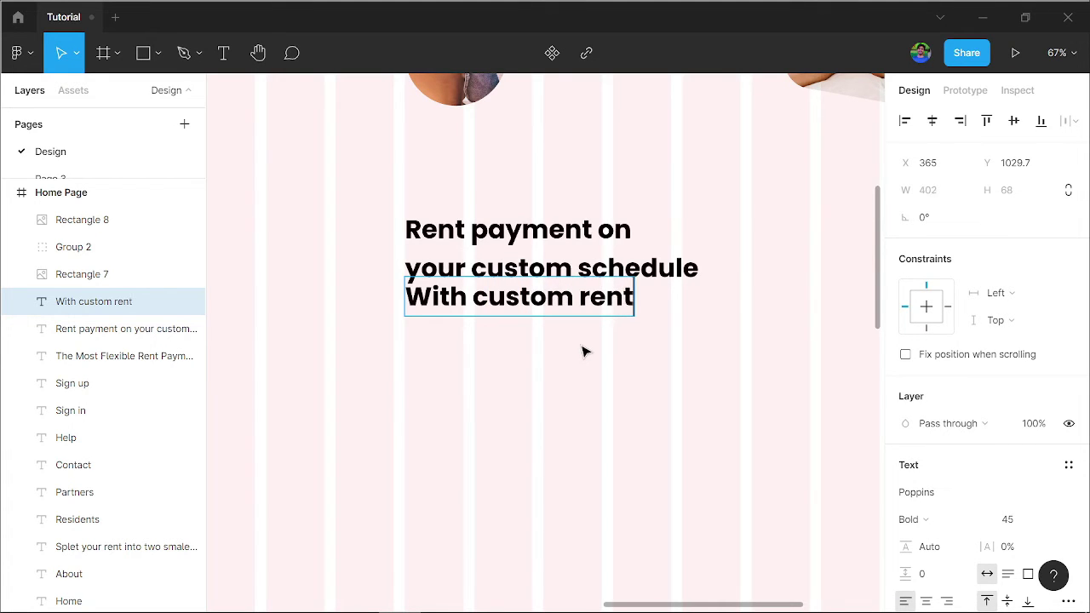
key("Escape")
key("shift+Down")
key("shift+Down")
key("shift+Down")
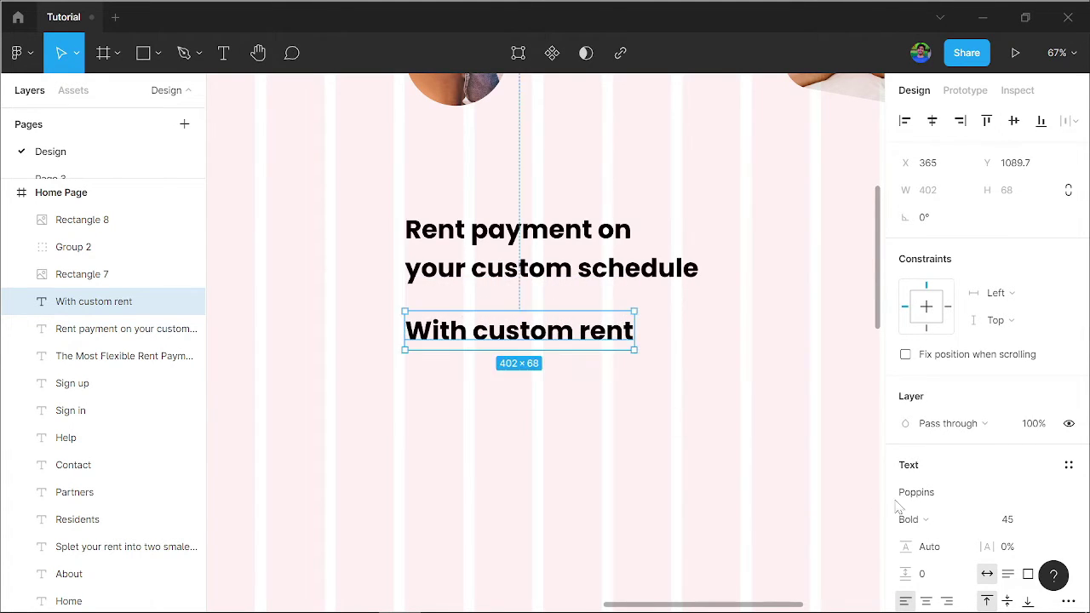
Set the text to font size 16 and type the rent-payment paragraph over three lines.
left_click(1007, 526)
type("16")
key("Return")
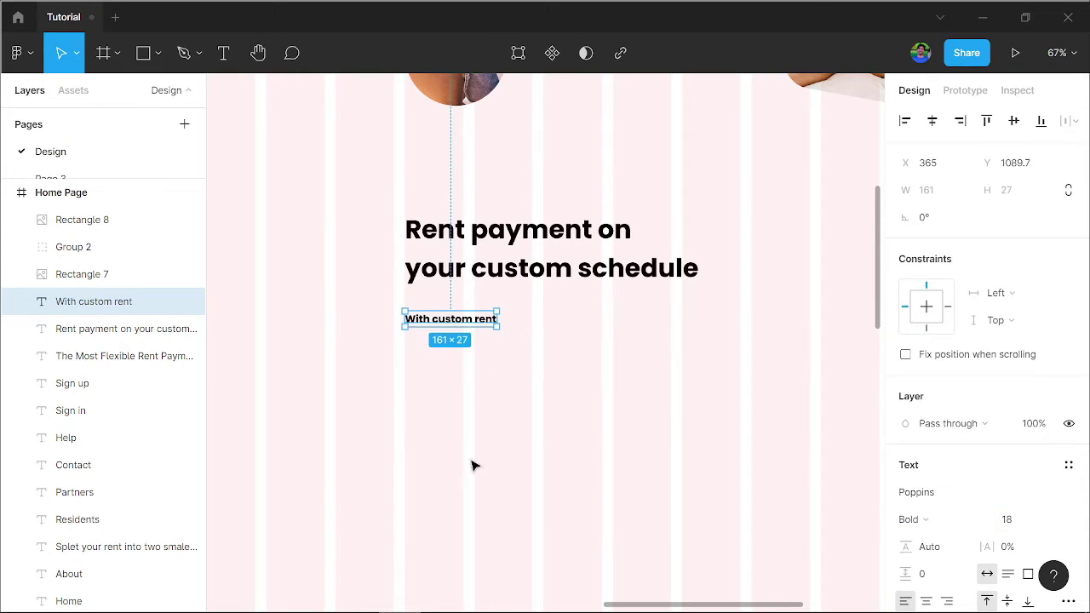
left_click(478, 338)
type(",")
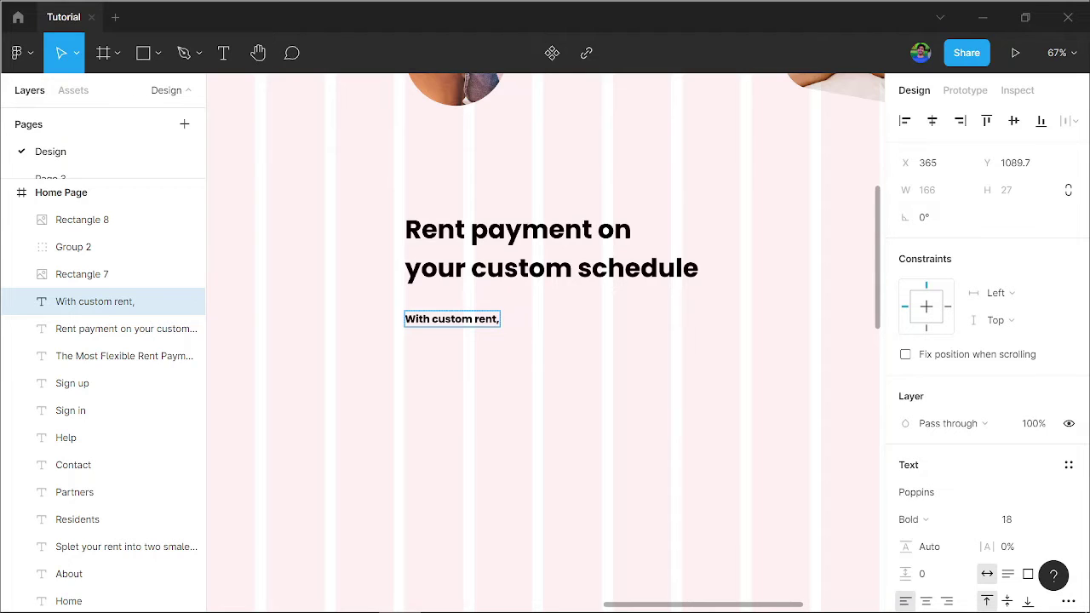
type(" you can")
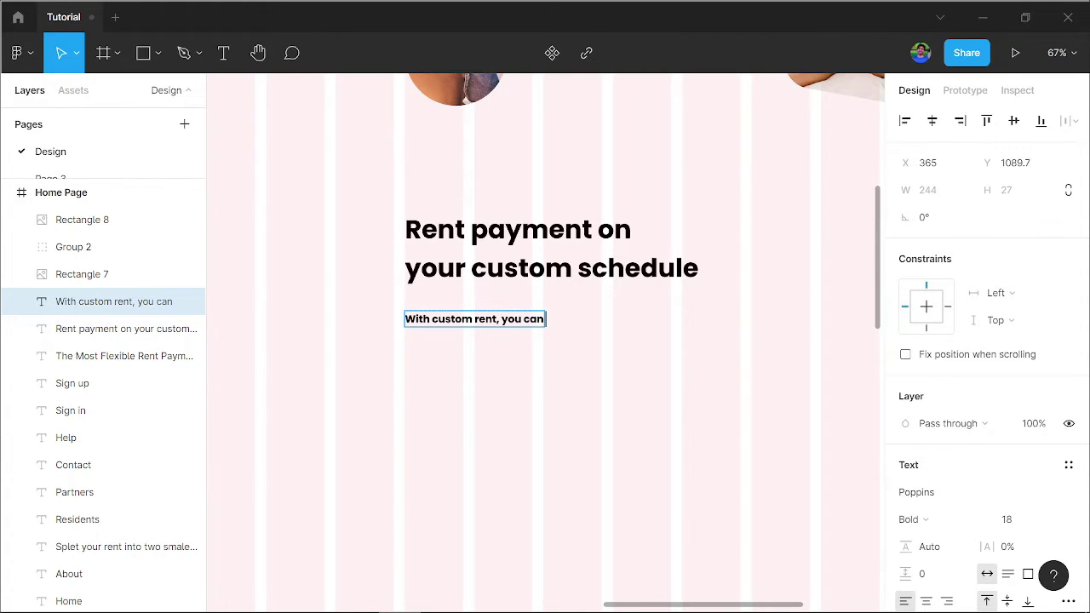
type(" customi")
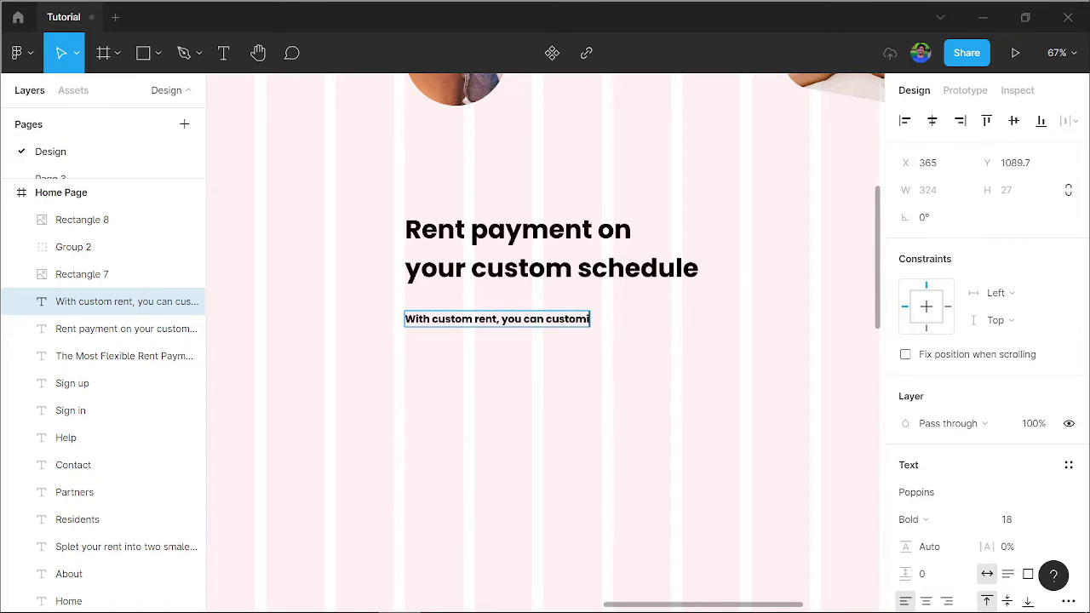
type("ze")
type(" your re")
type("nt p")
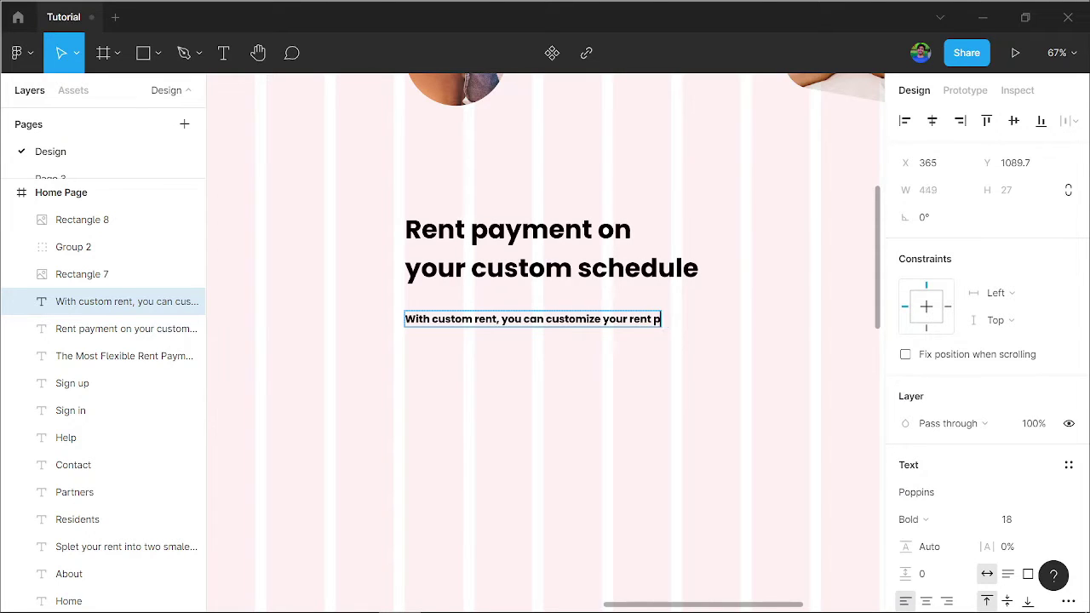
type("ayment")
key("Return")
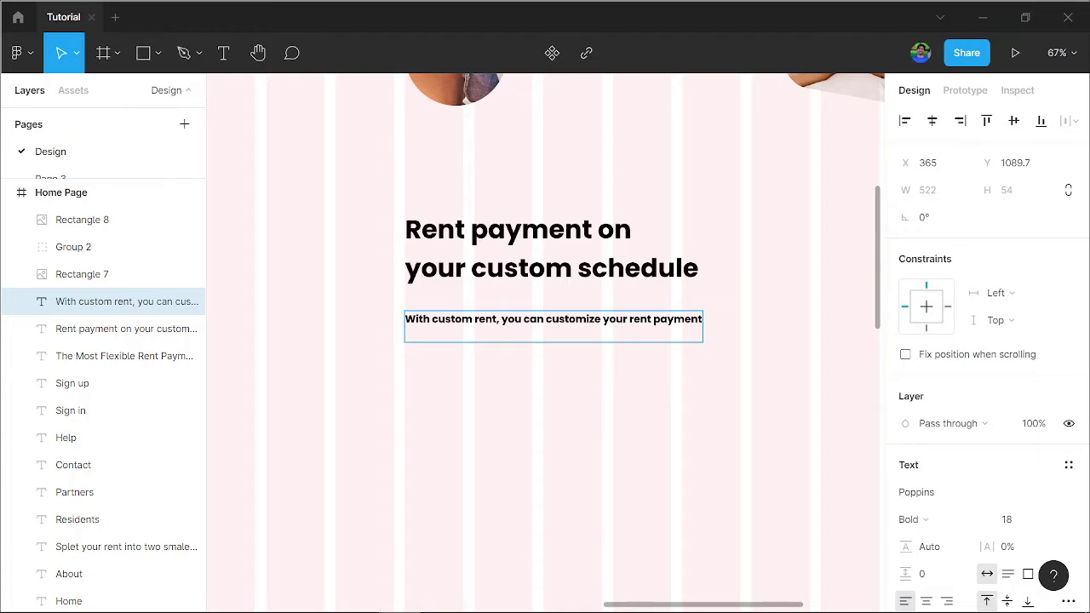
type("schedule")
type(" and ha")
type("ve pe")
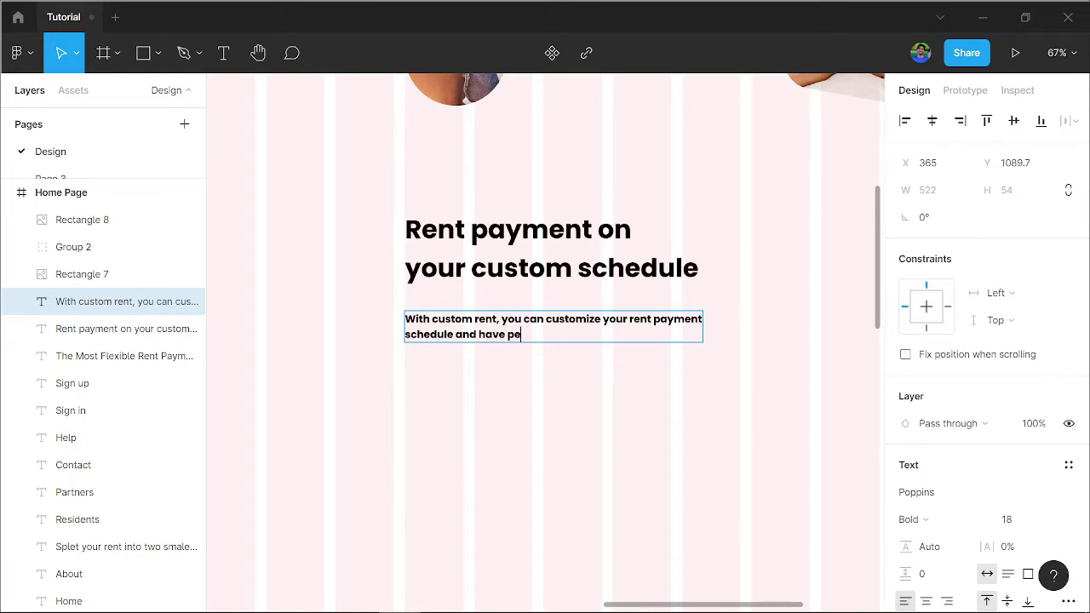
type("ace")
type(" of mind")
type(" with")
type(" smaller")
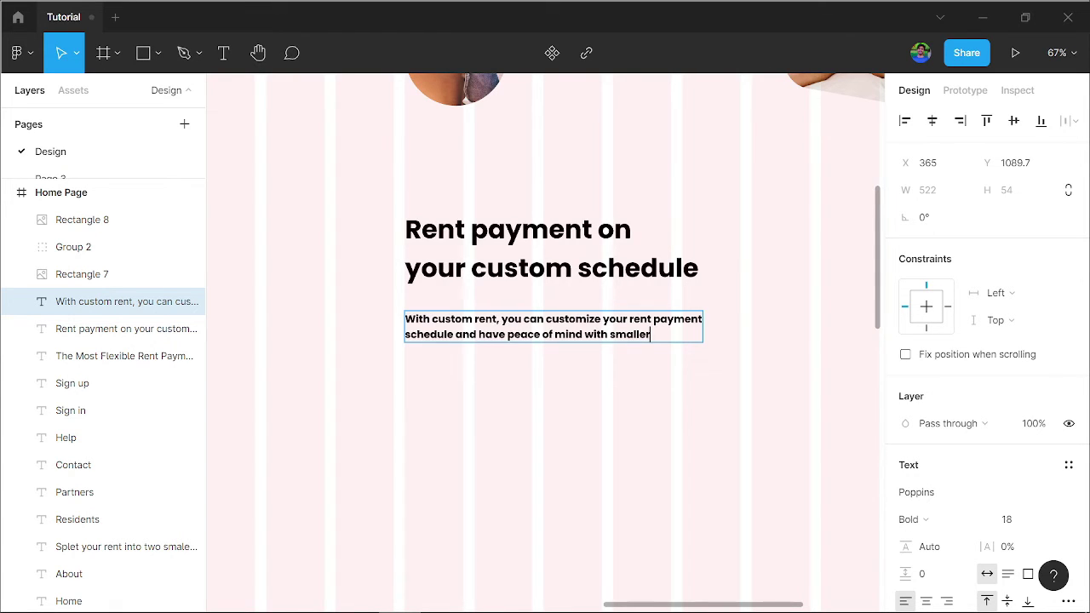
type(" payment.")
type(" Need")
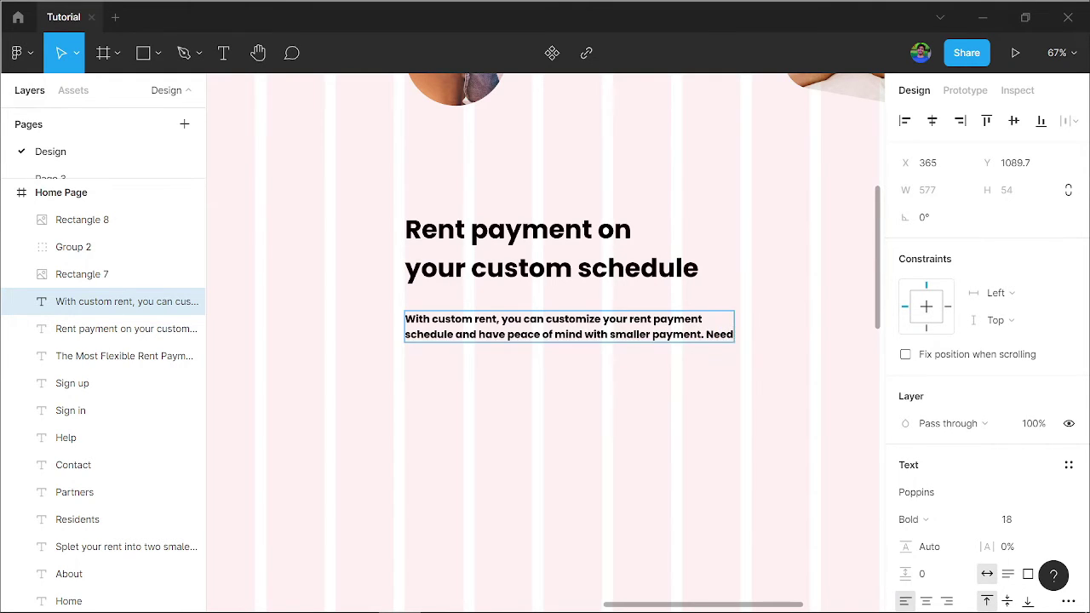
key("Return")
type("to")
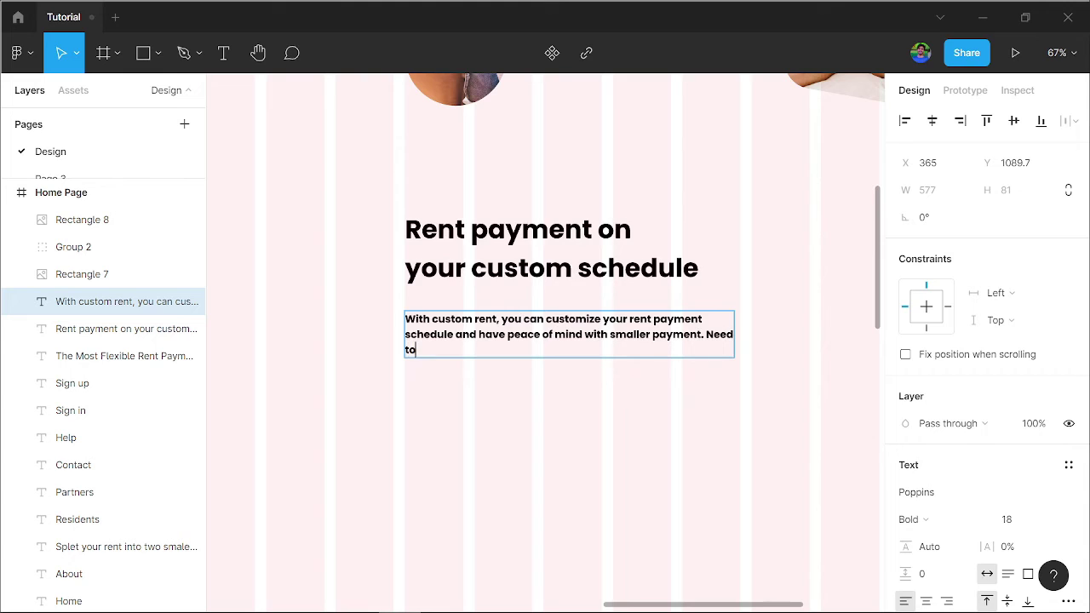
type(" res")
type("chedule")
type(" your pay")
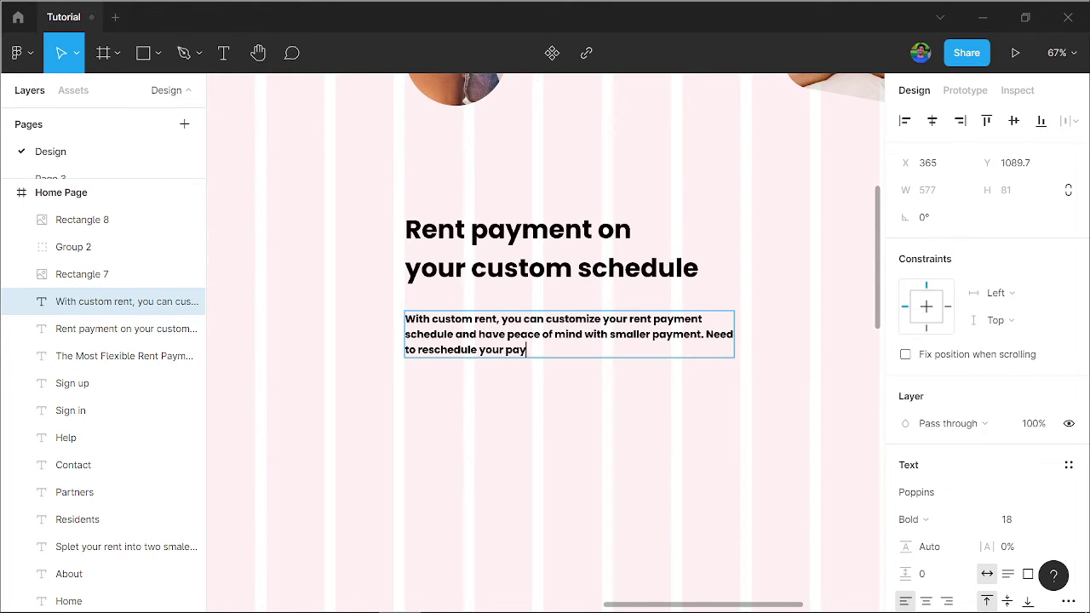
type("me")
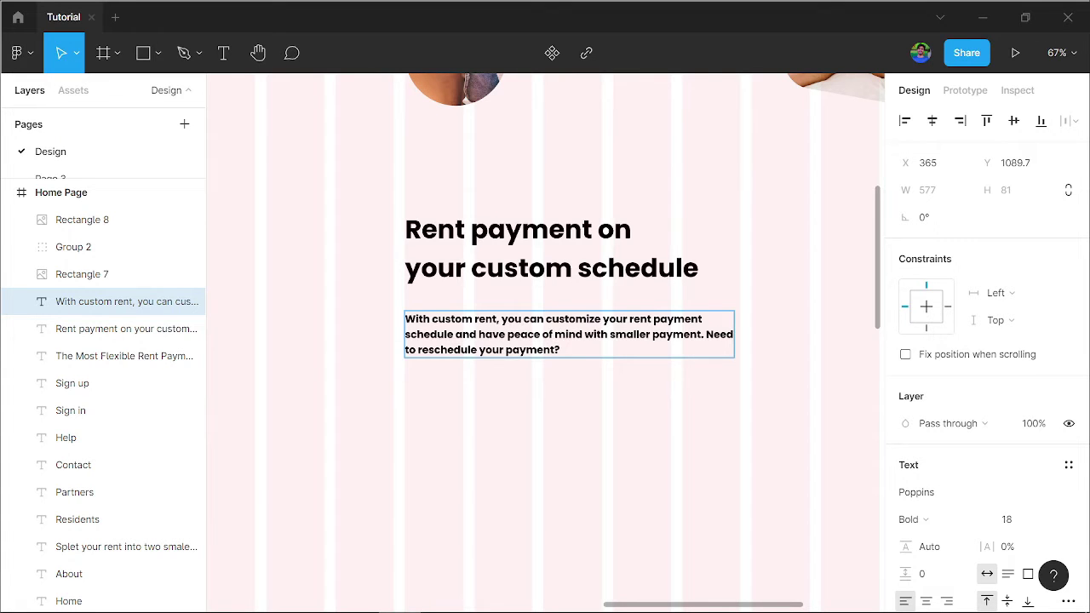
Duplicate the paragraph below itself and retype it as 'We do the math for you'.
left_click(499, 435)
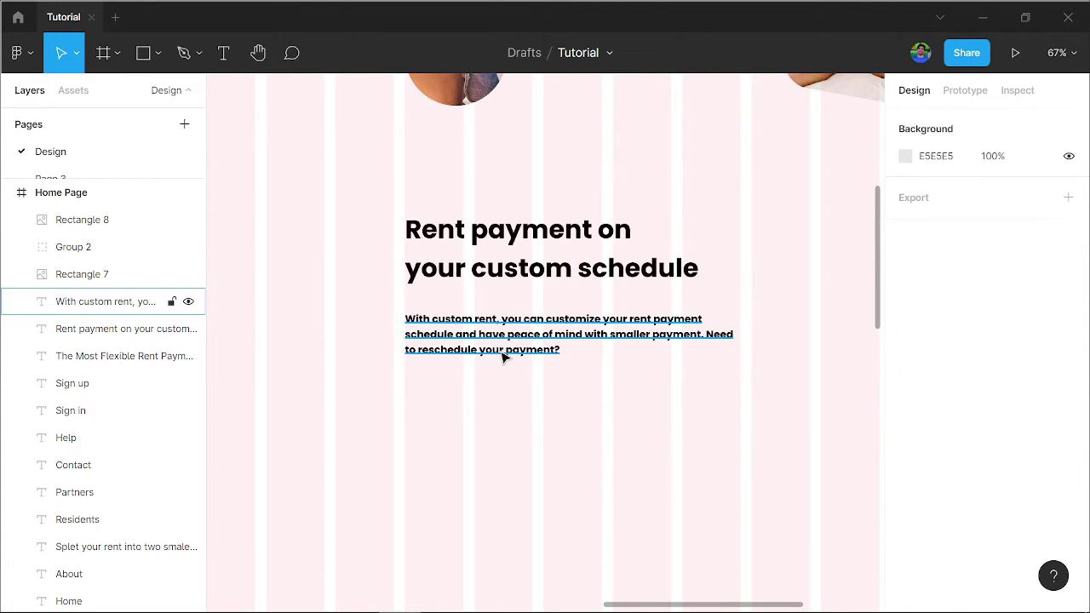
left_click(502, 357)
left_click(496, 426)
mouse_move(504, 348)
left_mouse_down()
mouse_move(504, 431)
mouse_move(659, 424)
mouse_move(649, 425)
left_mouse_up()
left_click(511, 428)
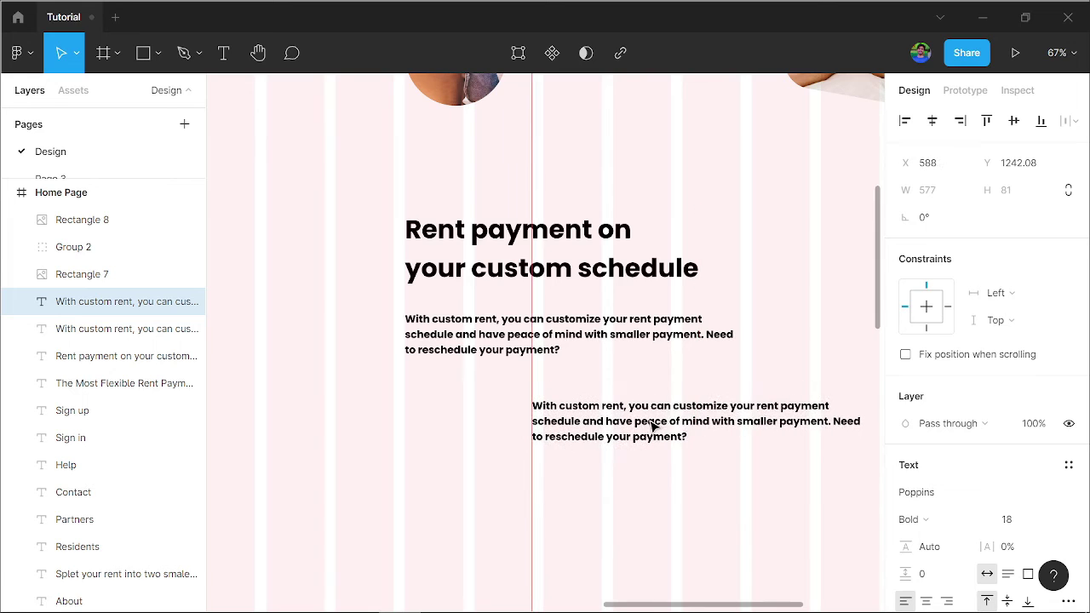
key("Return")
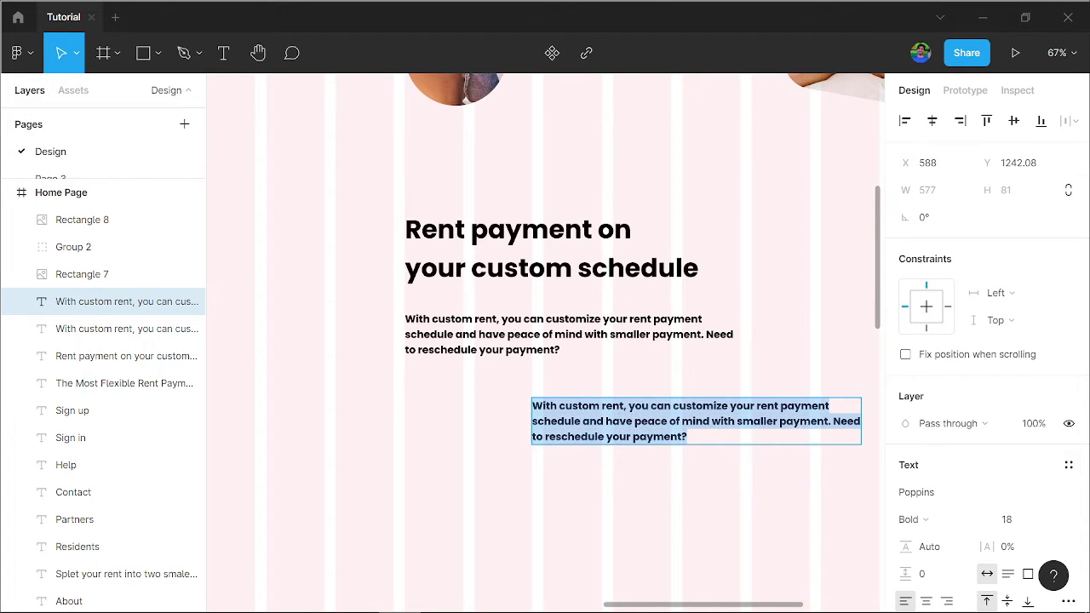
type("We d")
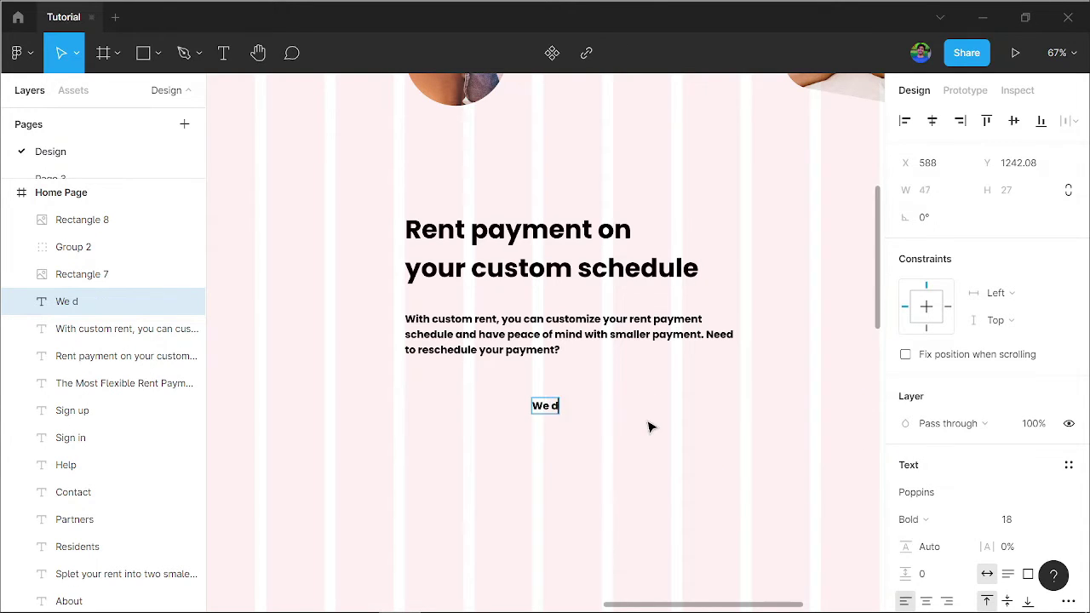
type("o the")
type(" mont")
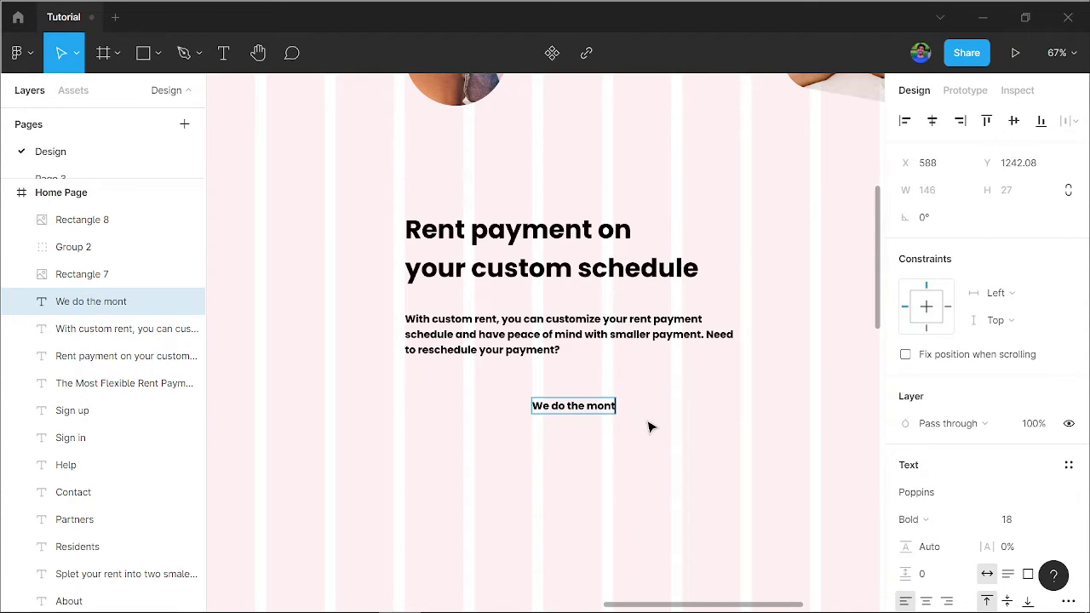
type("h")
key("BackSpace")
key("BackSpace")
key("BackSpace")
key("BackSpace")
type("a")
type("th for")
type(" you")
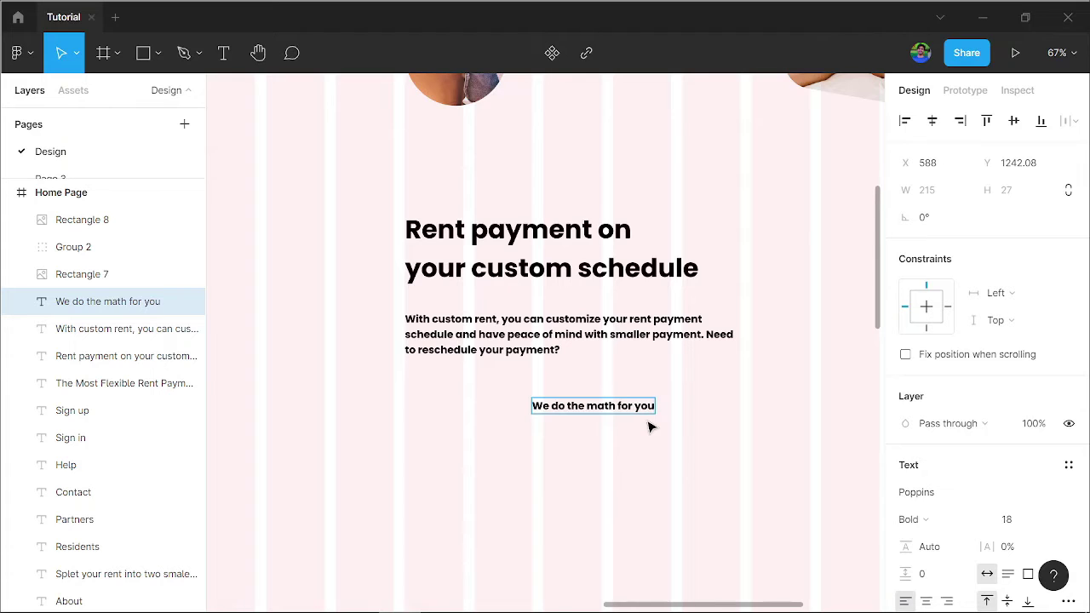
key("Escape")
key("Escape")
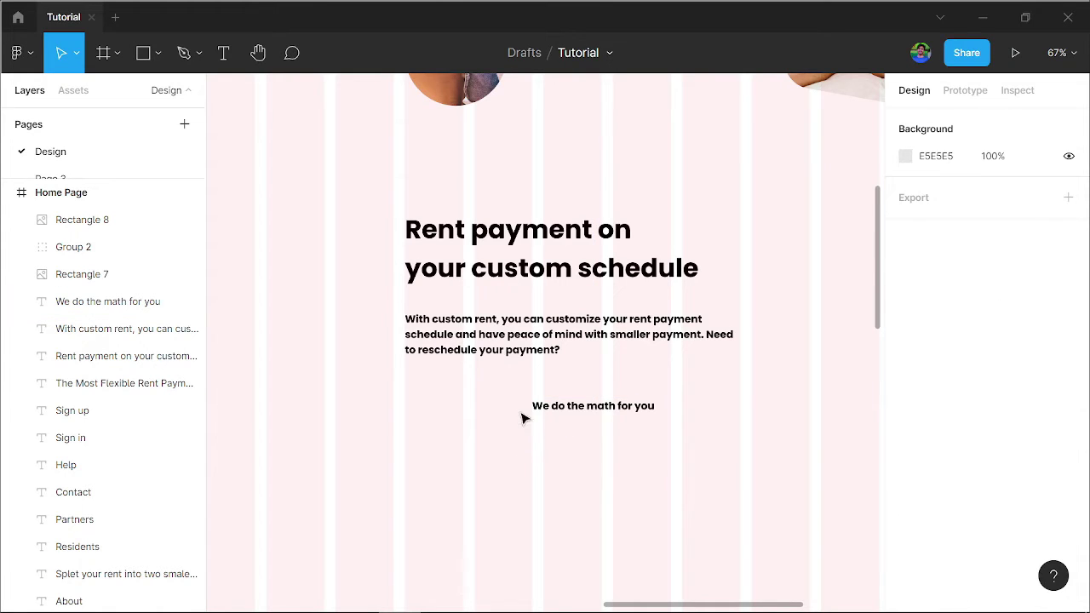
Copy that label further down and retype it as 'We belive in savings not fees'.
left_click(558, 407)
left_click_drag(576, 415, 586, 564)
type("W")
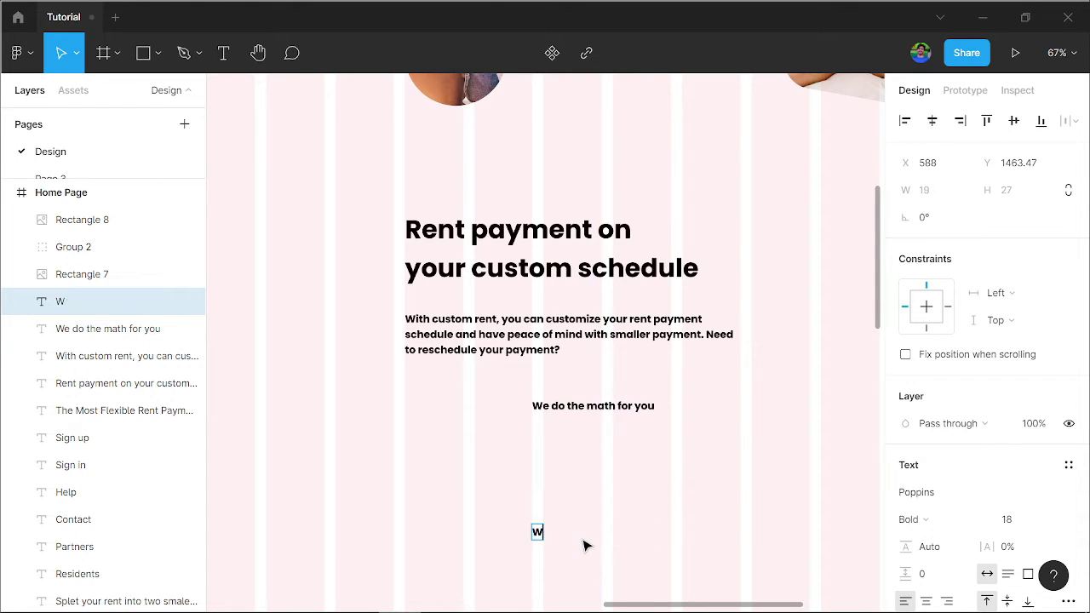
type("e belive")
type(" in")
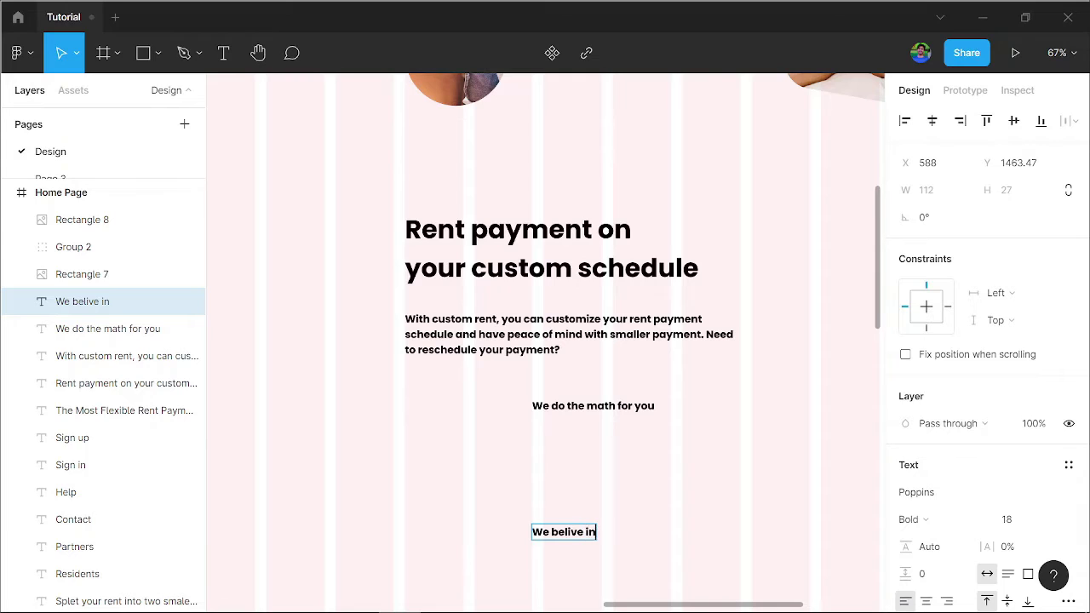
type(" sa")
type("vings")
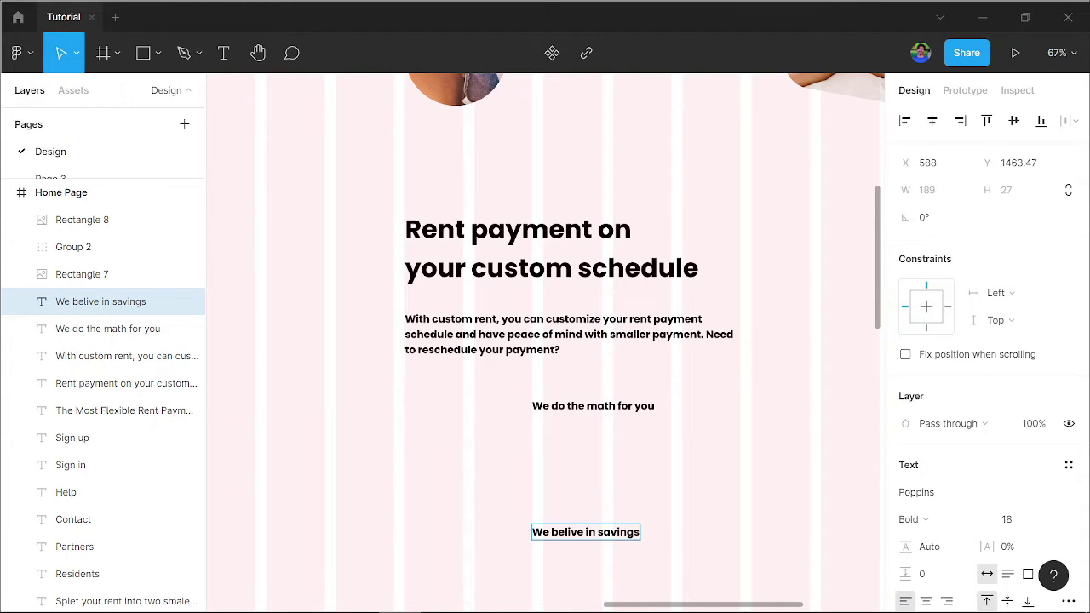
type(" not f")
type("ees")
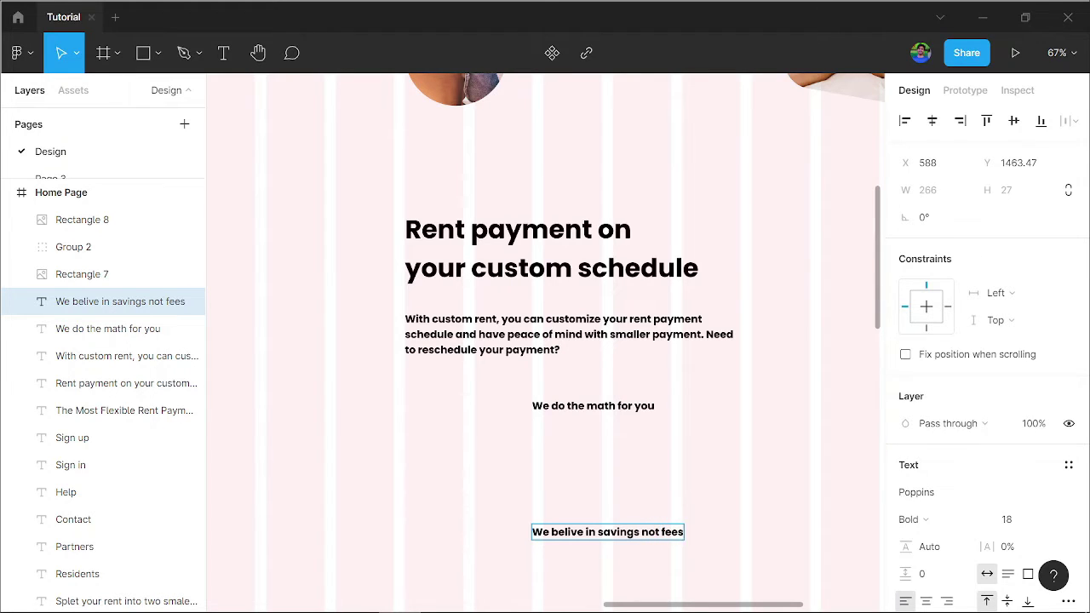
key("Escape")
left_click(737, 472)
Frame the whole second section and bring up the canvas menu's Plugins list.
scroll(735, 474, "down", 2, "ctrl")
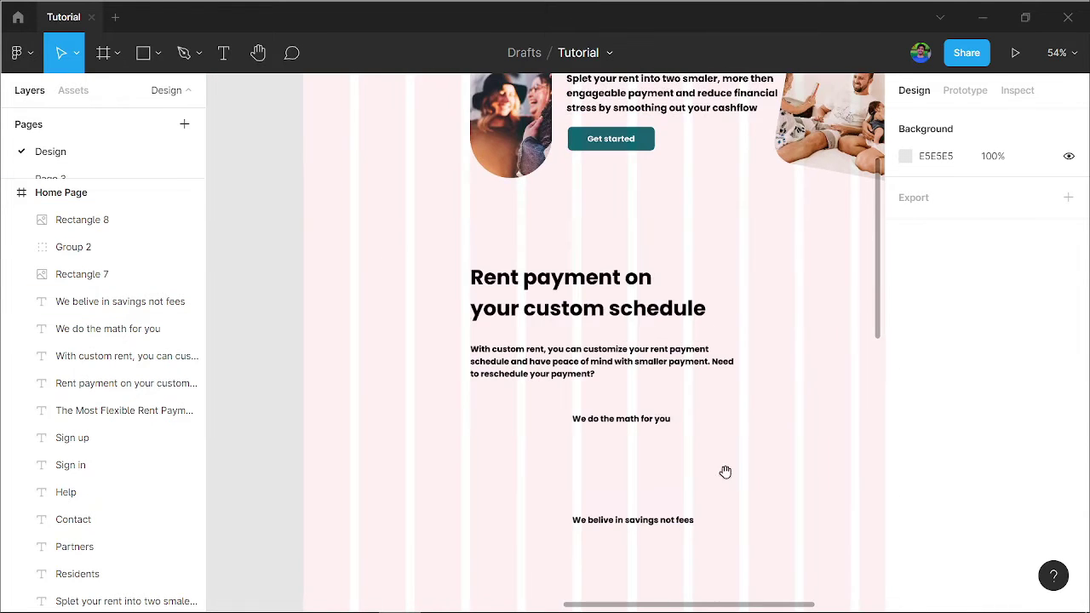
scroll(725, 472, "down", 2)
scroll(725, 472, "right", 2)
left_click_drag(763, 410, 667, 360)
scroll(847, 372, "down", 2, "ctrl")
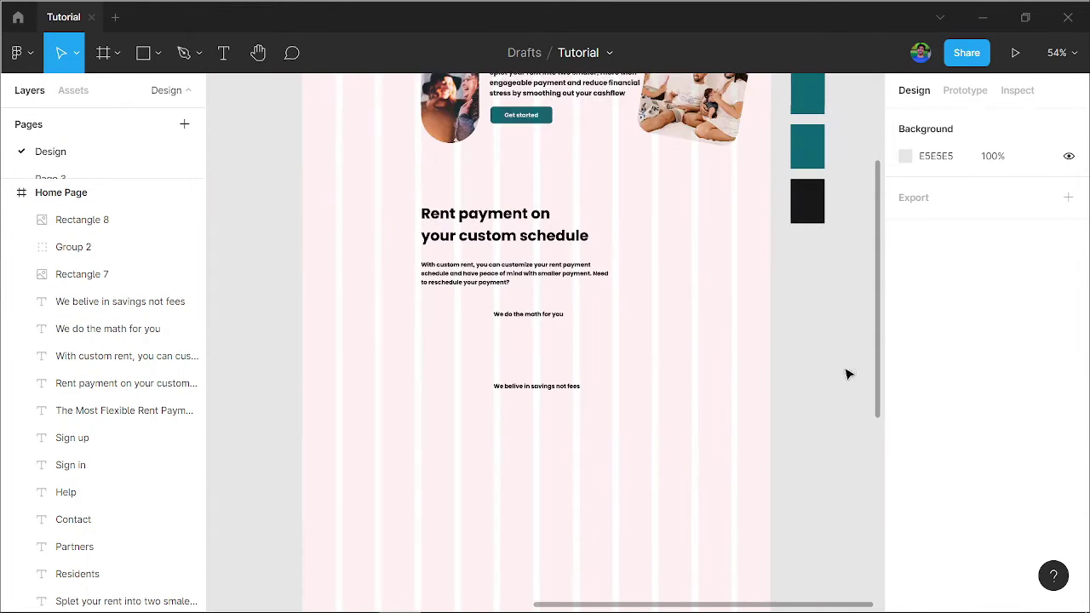
right_click(810, 336)
mouse_move(886, 447)
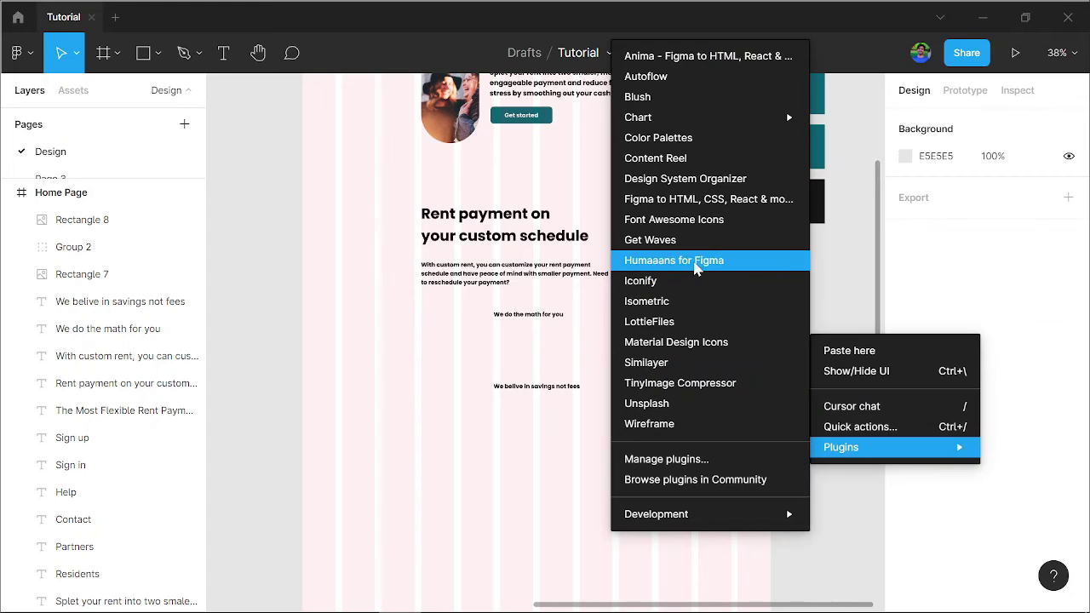
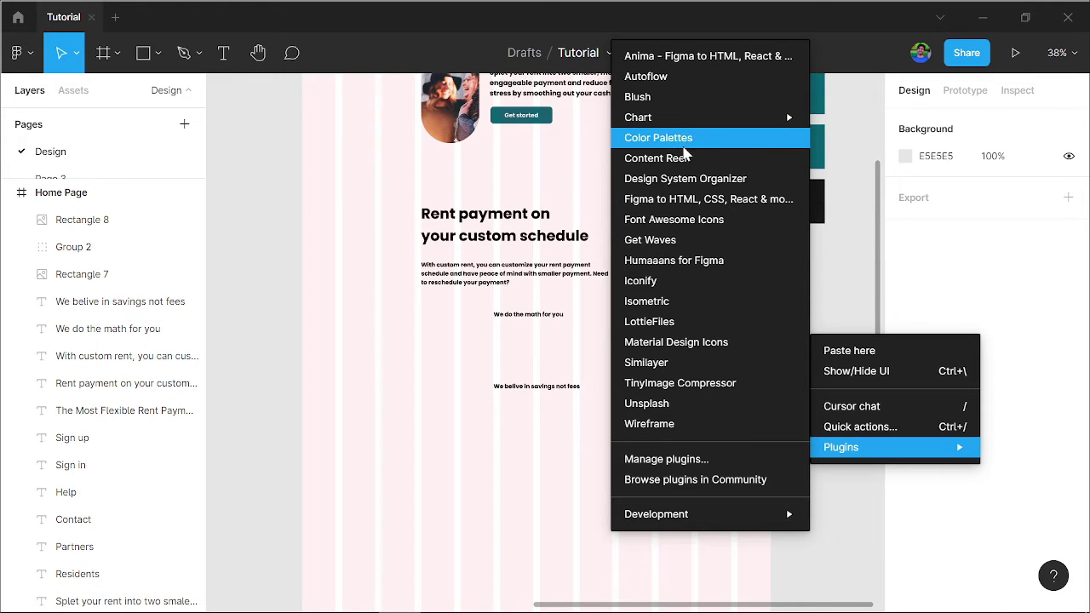
Copy the custom-rent paragraph under 'We do the math for you' and fill it with Lorem Ipsum.
key("Escape")
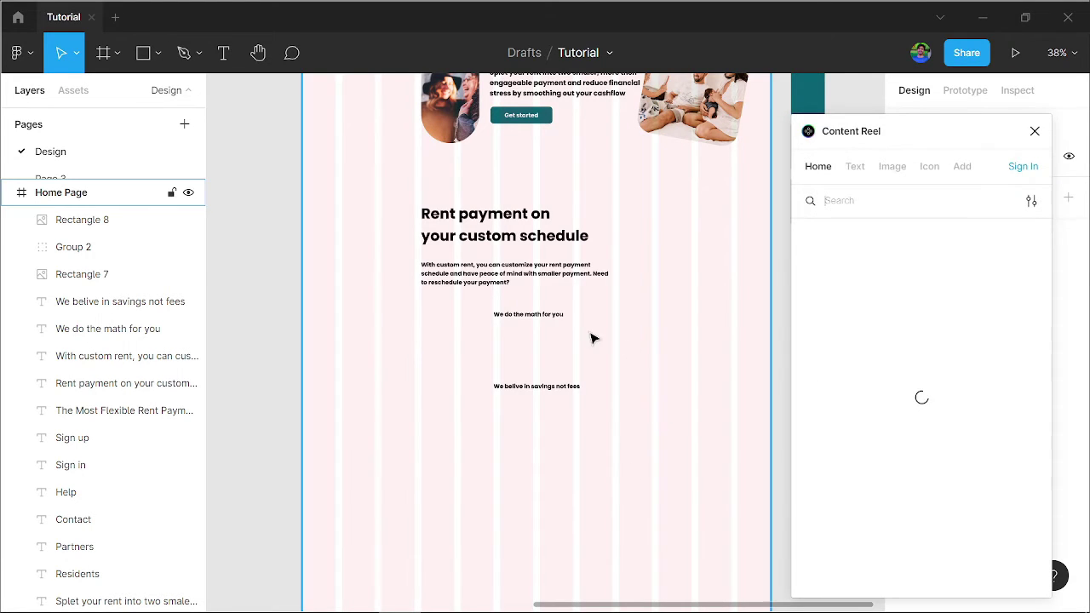
scroll(594, 339, "up", 2)
left_click(402, 245)
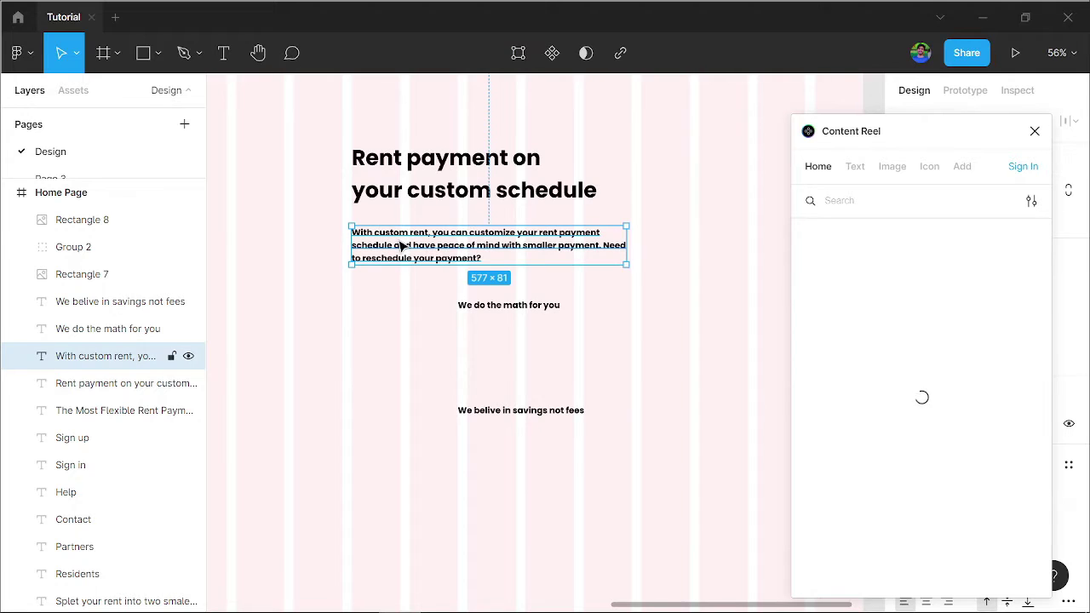
left_click_drag(402, 246, 512, 344)
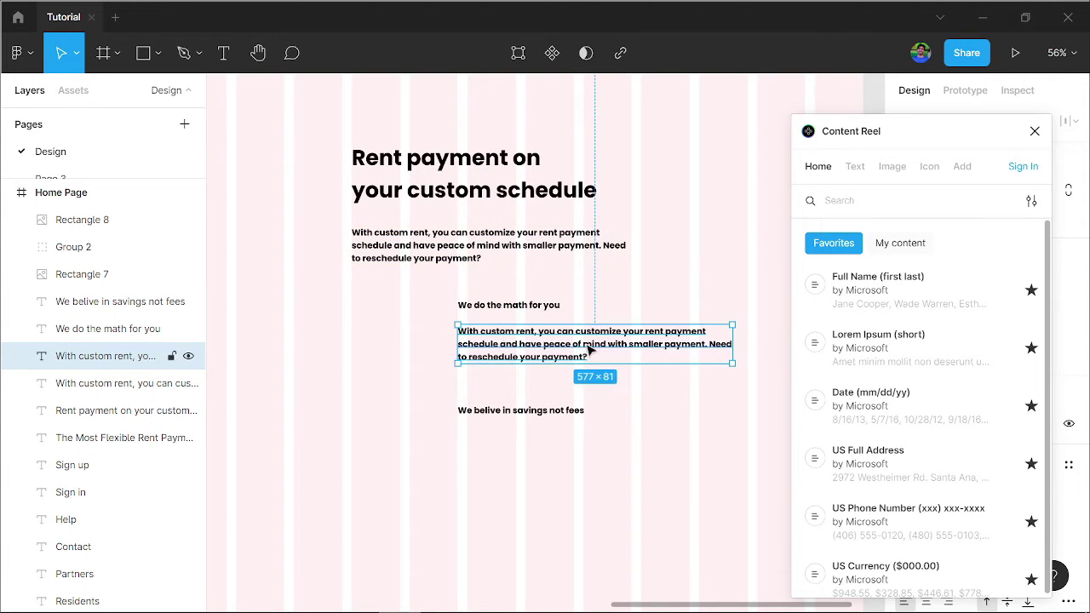
left_click(856, 166)
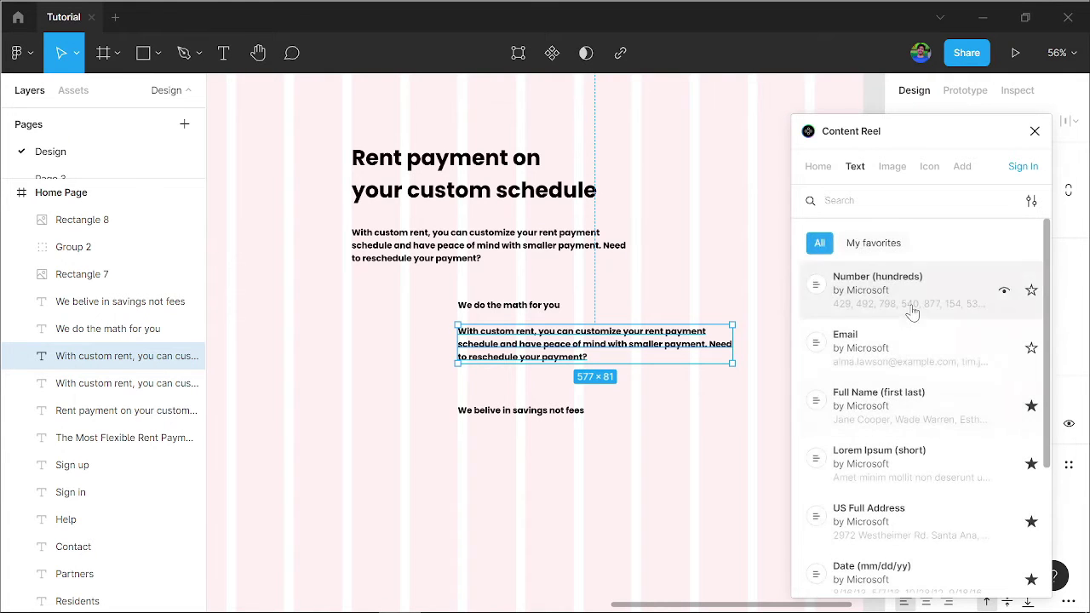
scroll(903, 401, "down", 3)
left_click(908, 358)
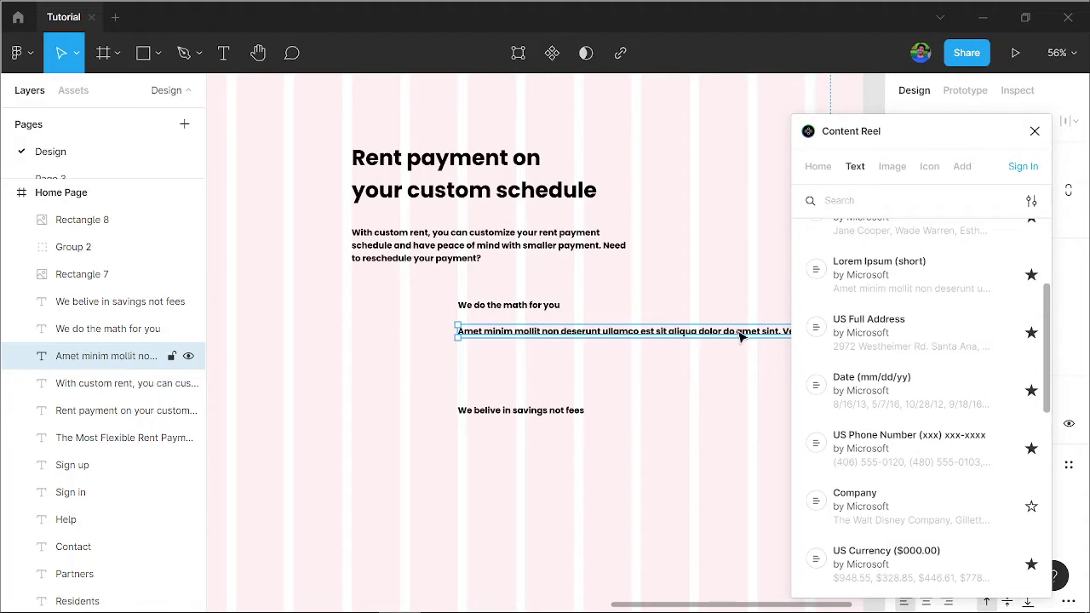
Break the lorem ipsum paragraph into lines after 'est sit' and 'consequat'.
key("Return")
left_click(668, 331)
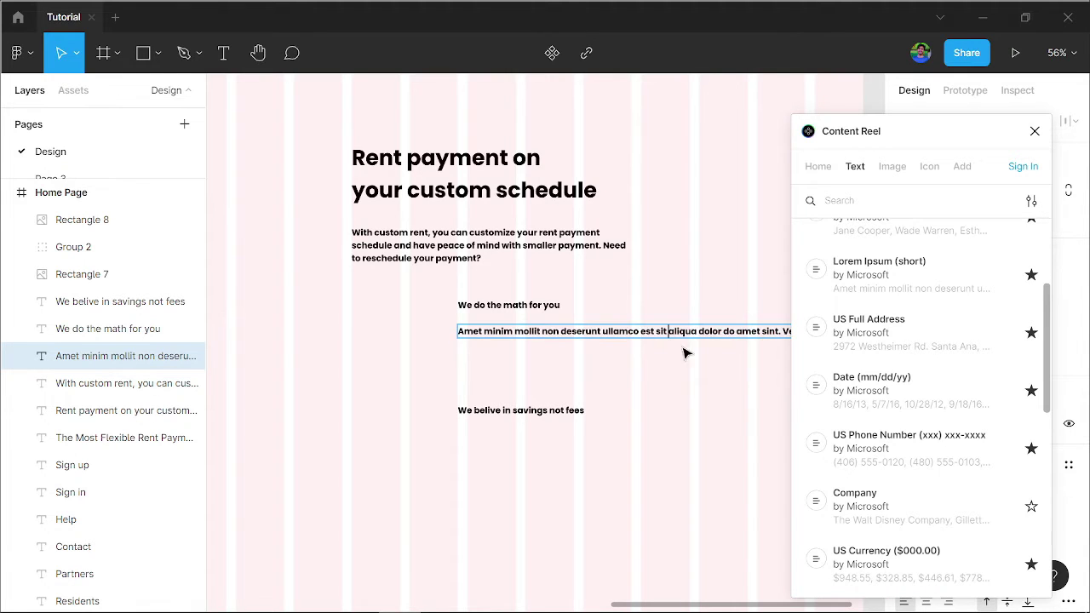
key("Return")
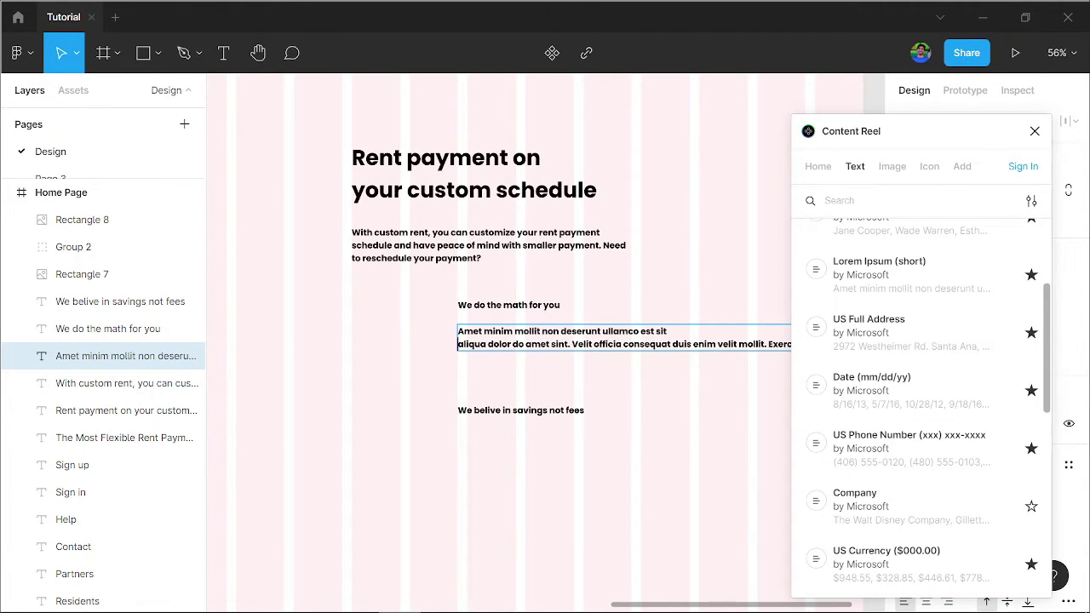
key("Return")
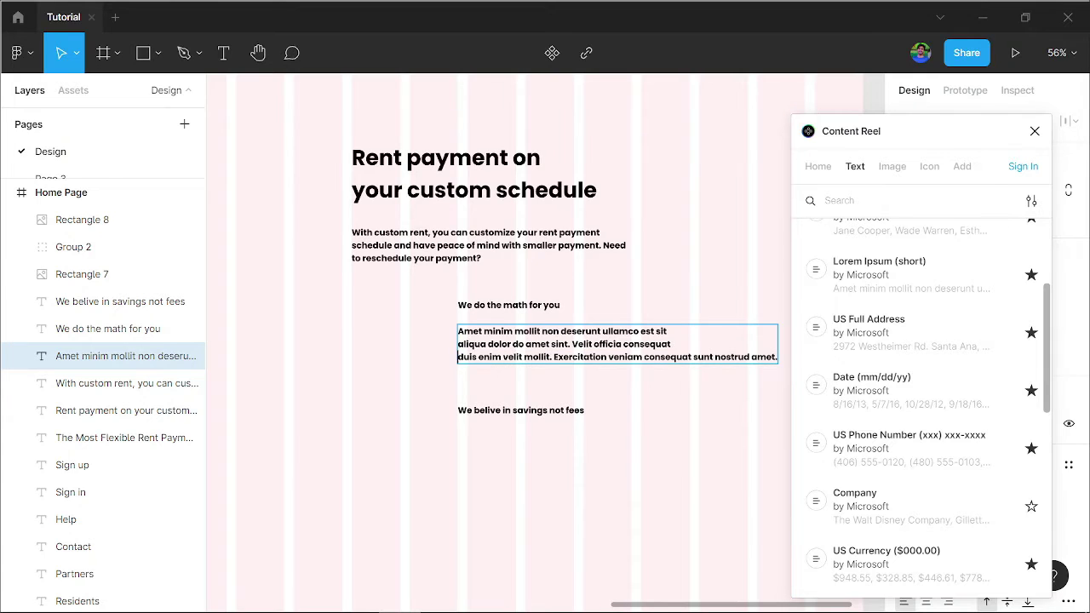
left_click(623, 414)
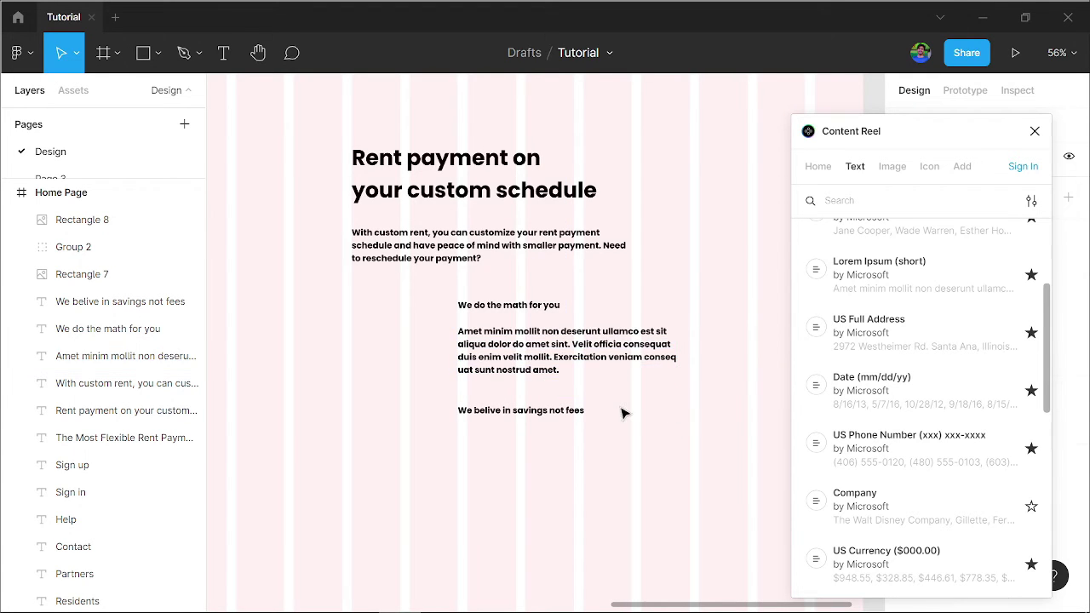
Copy the lorem ipsum paragraph under 'We belive in savings not fees' and close Content Reel.
left_click(514, 350)
left_click_drag(486, 360, 473, 472, "alt")
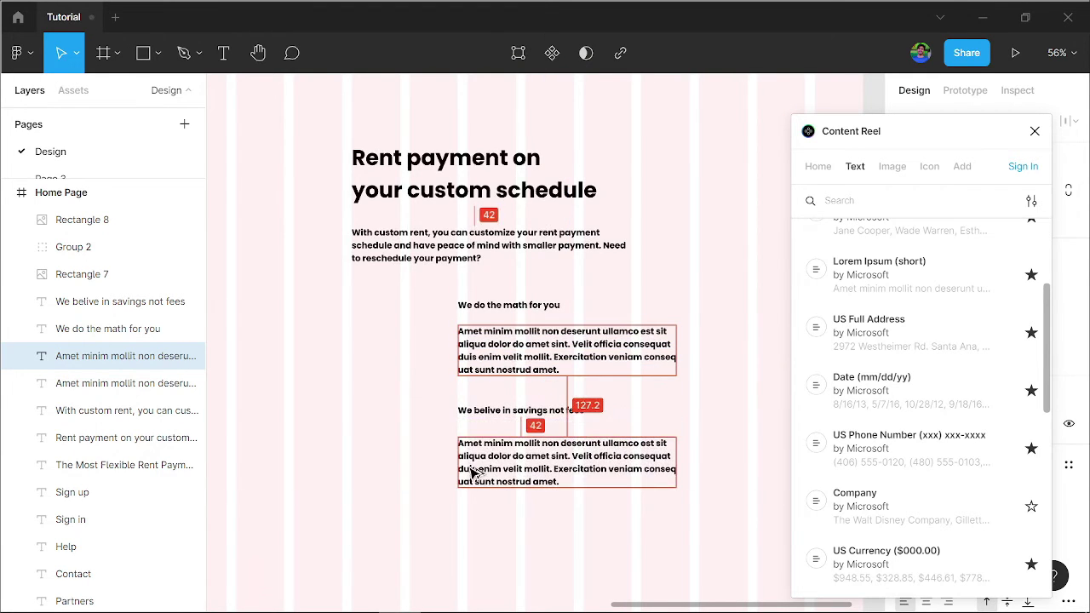
left_click(372, 476)
scroll(418, 469, "down", 2, "ctrl")
scroll(390, 445, "down", 2, "ctrl")
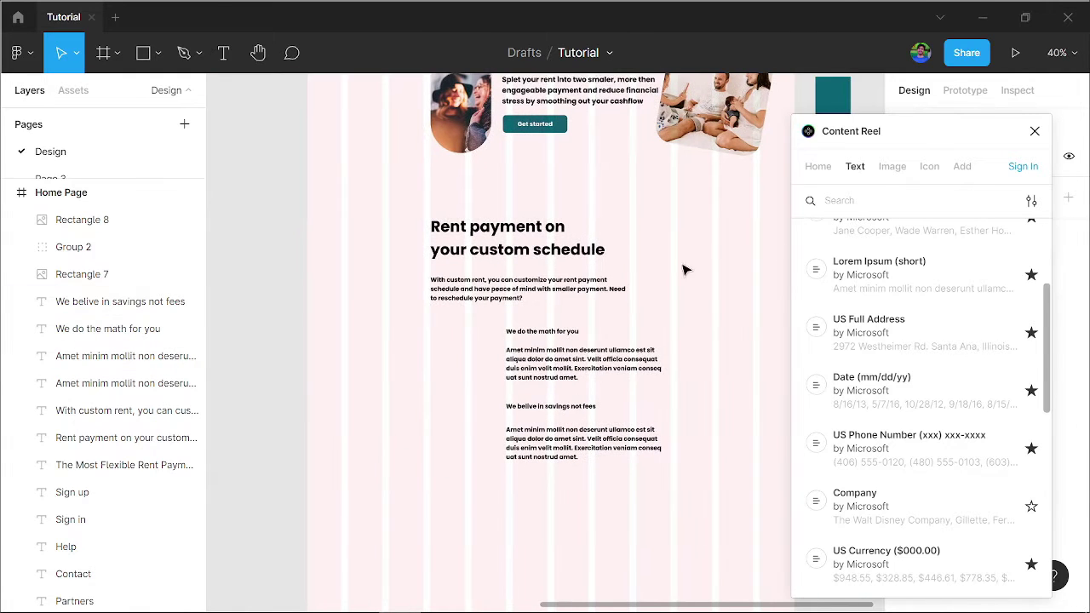
scroll(409, 367, "up", 2, "ctrl")
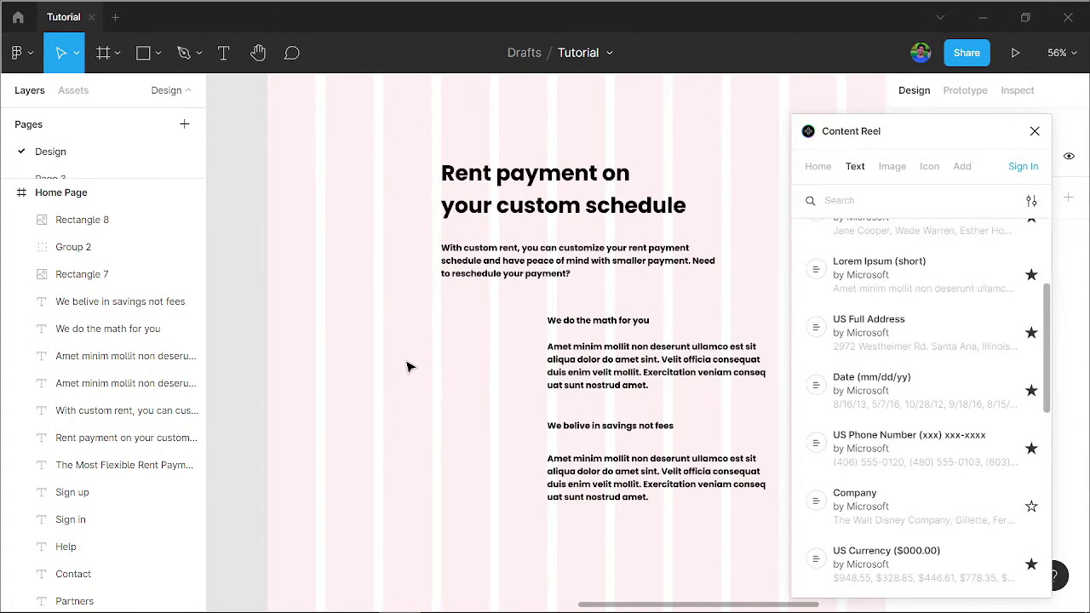
right_click(239, 239)
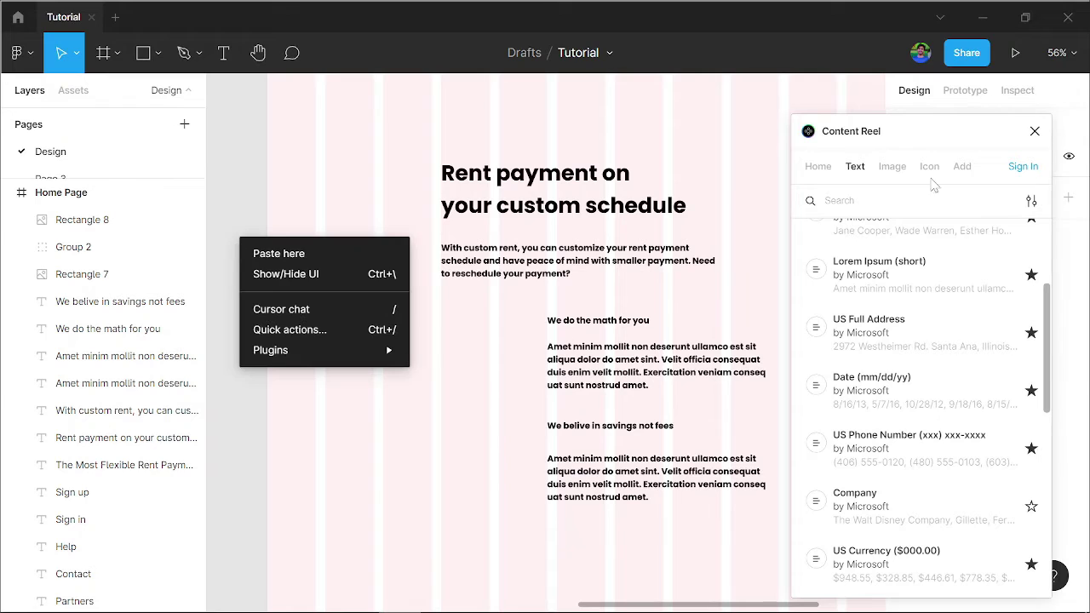
left_click(1034, 131)
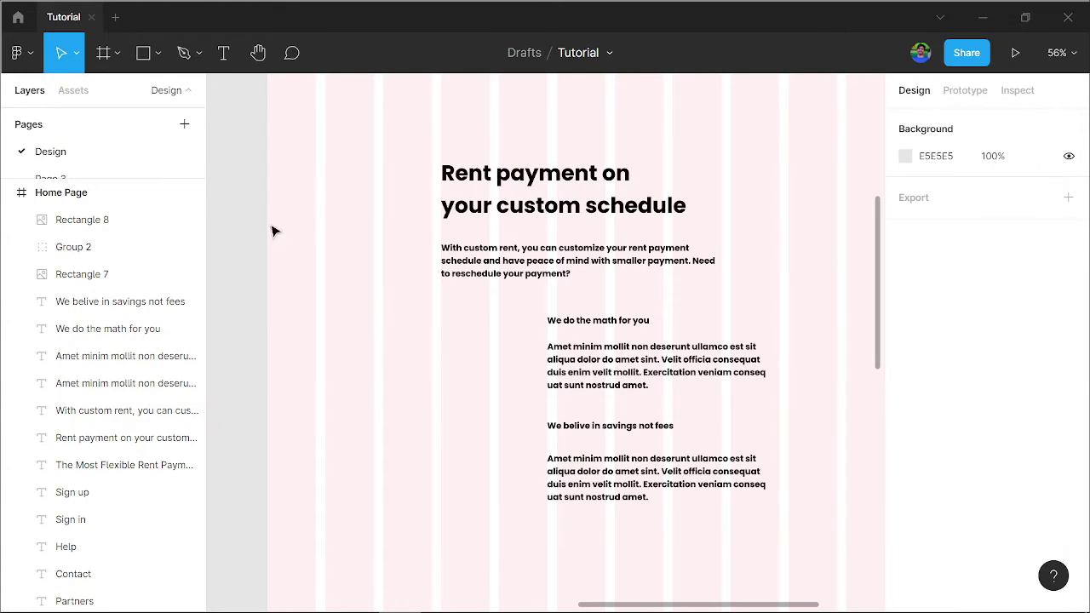
right_click(245, 230)
mouse_move(324, 332)
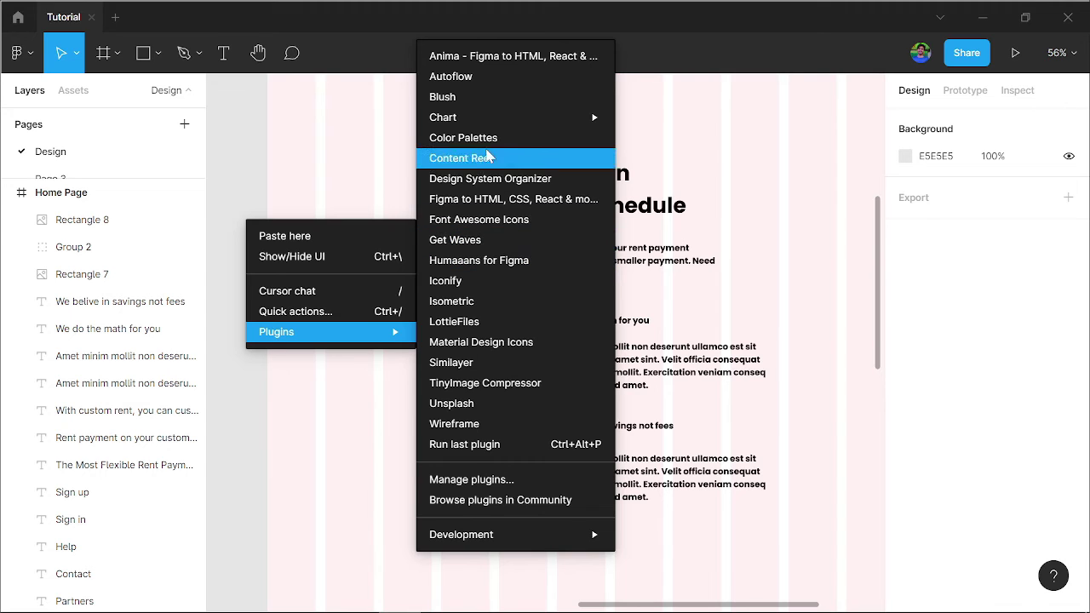
key("Escape")
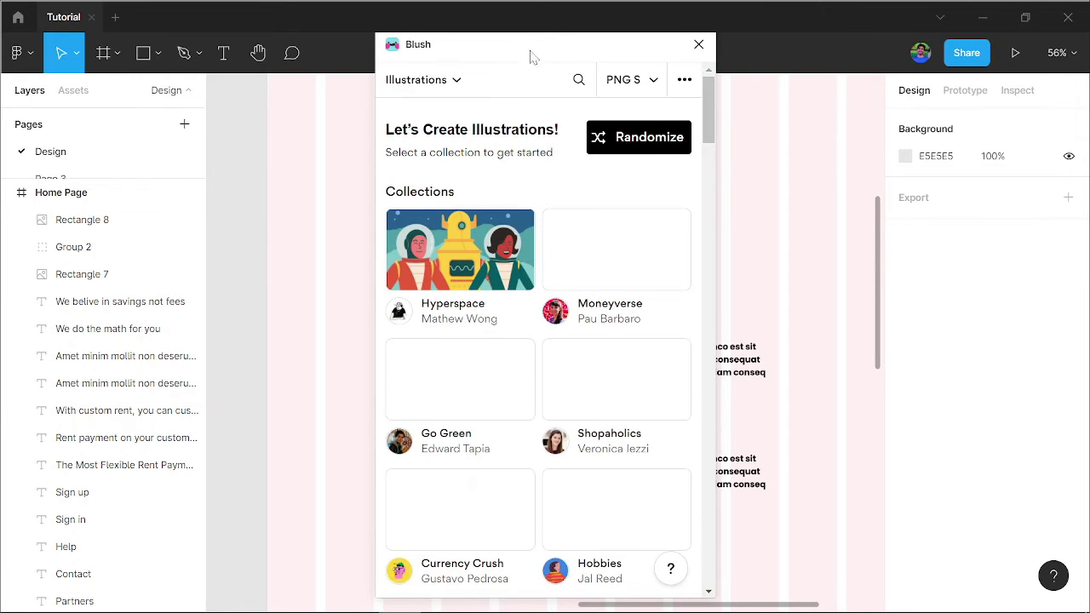
left_click_drag(531, 54, 741, 51)
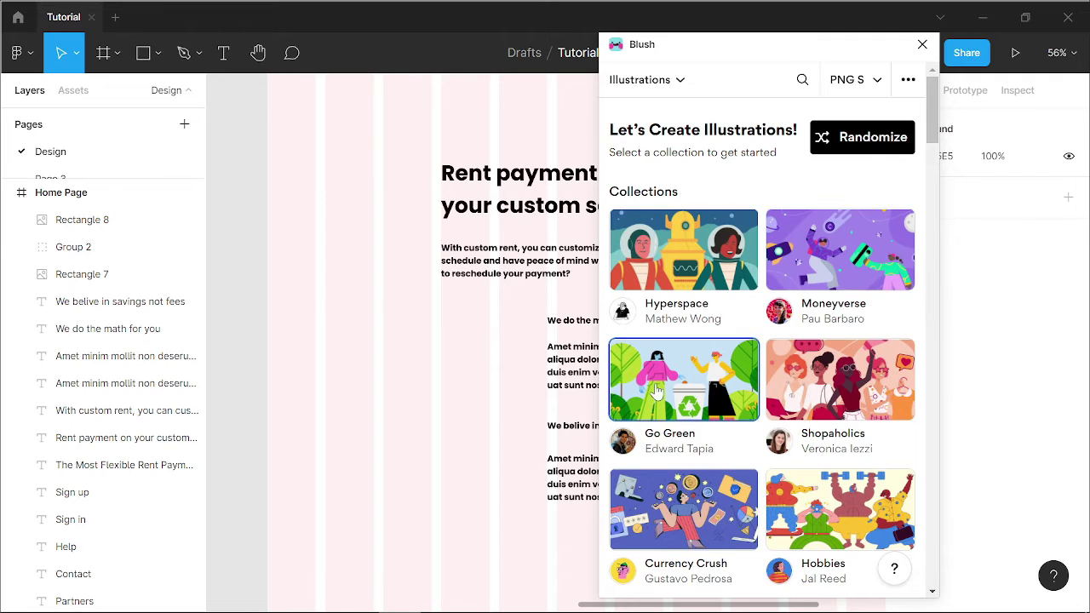
scroll(656, 396, "down", 5)
scroll(705, 313, "up", 5)
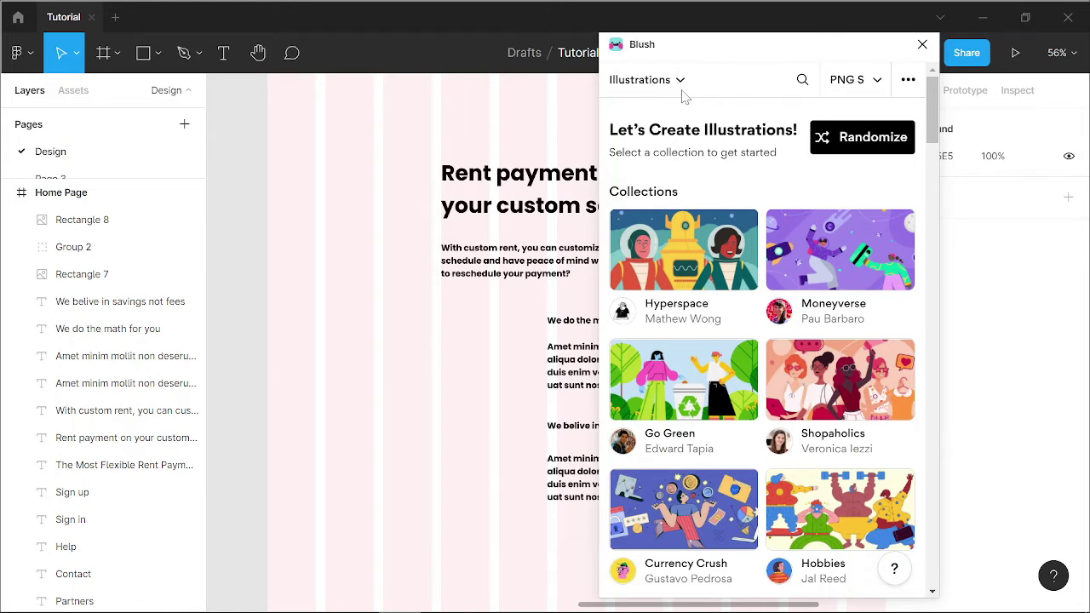
left_click_drag(669, 247, 403, 422)
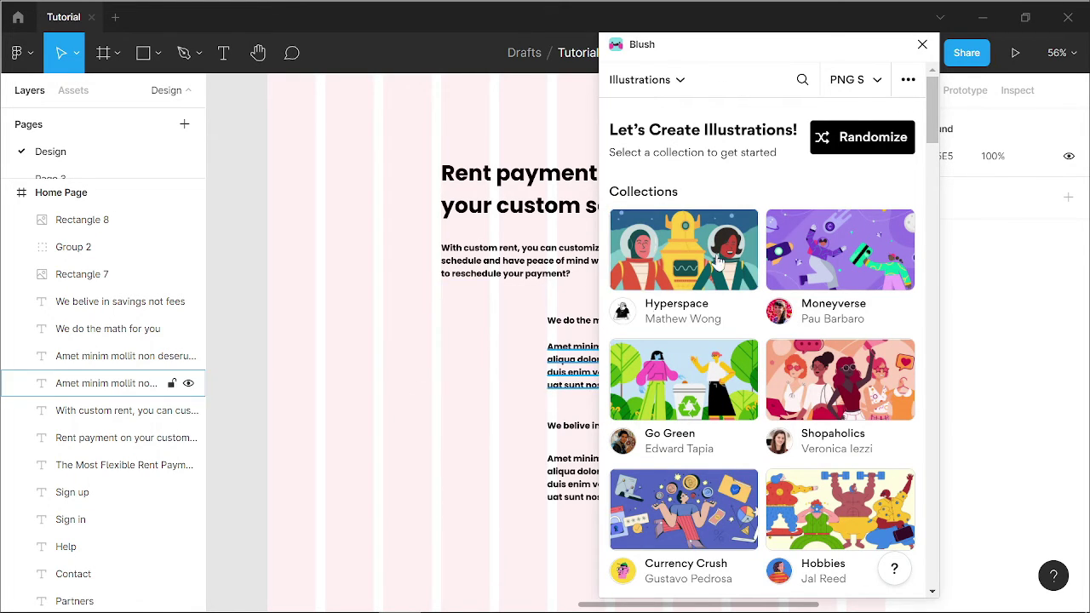
left_click_drag(823, 255, 451, 430)
left_click_drag(372, 434, 379, 428)
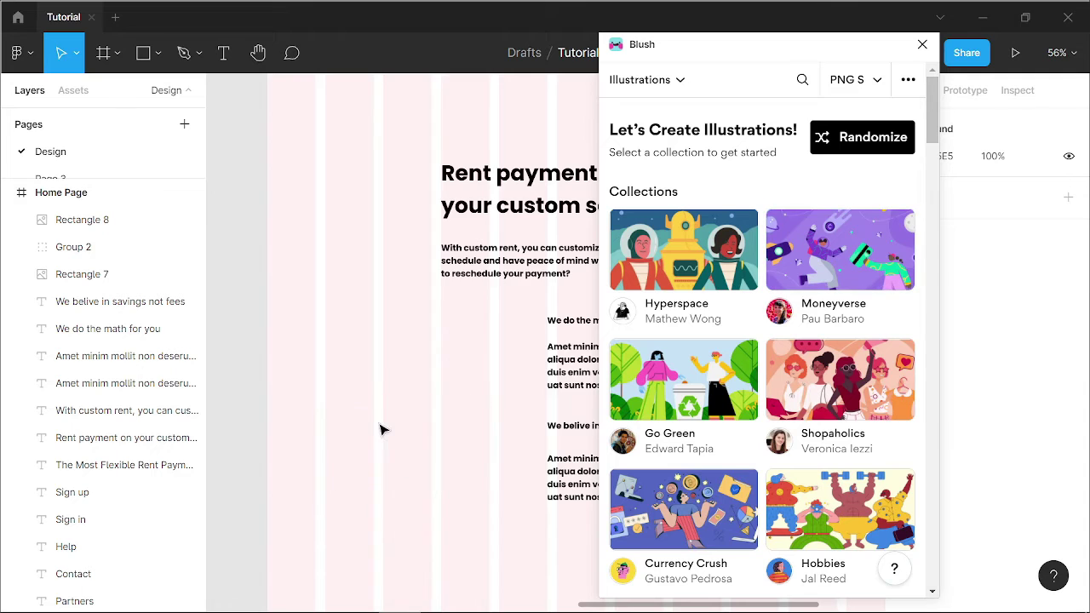
scroll(379, 429, "down", 3)
scroll(384, 434, "down", 2)
scroll(431, 445, "down", 3)
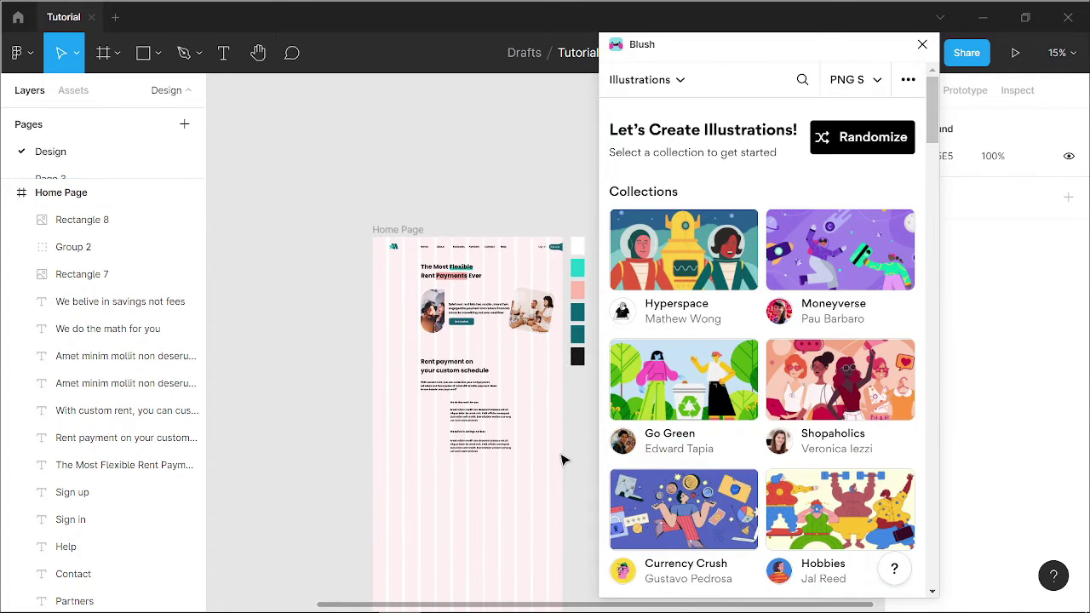
Set both lorem ipsum paragraphs to Medium font weight.
left_click(922, 44)
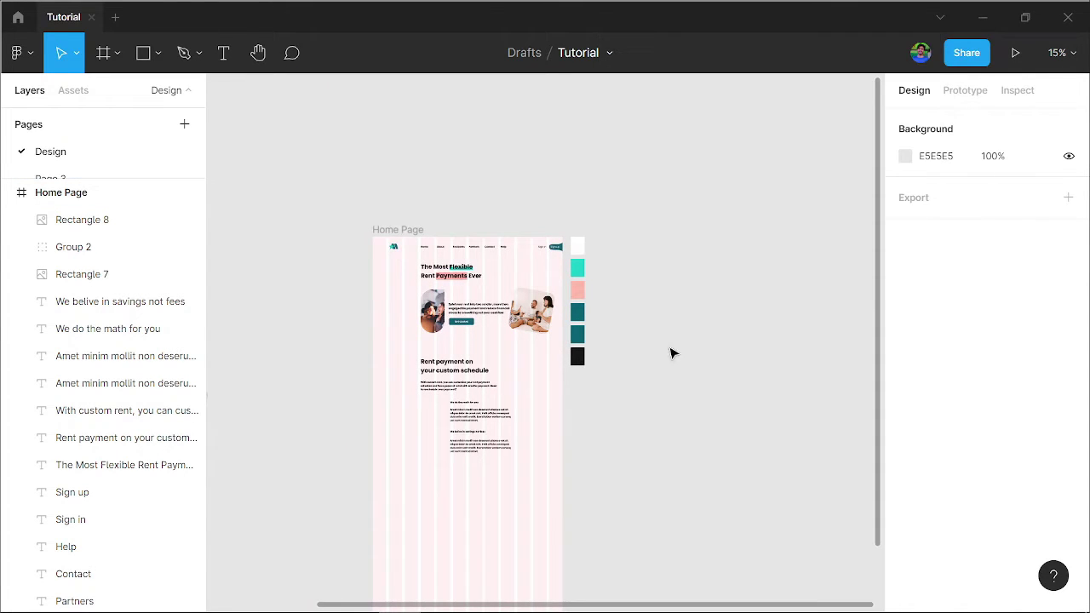
scroll(326, 440, "up", 3)
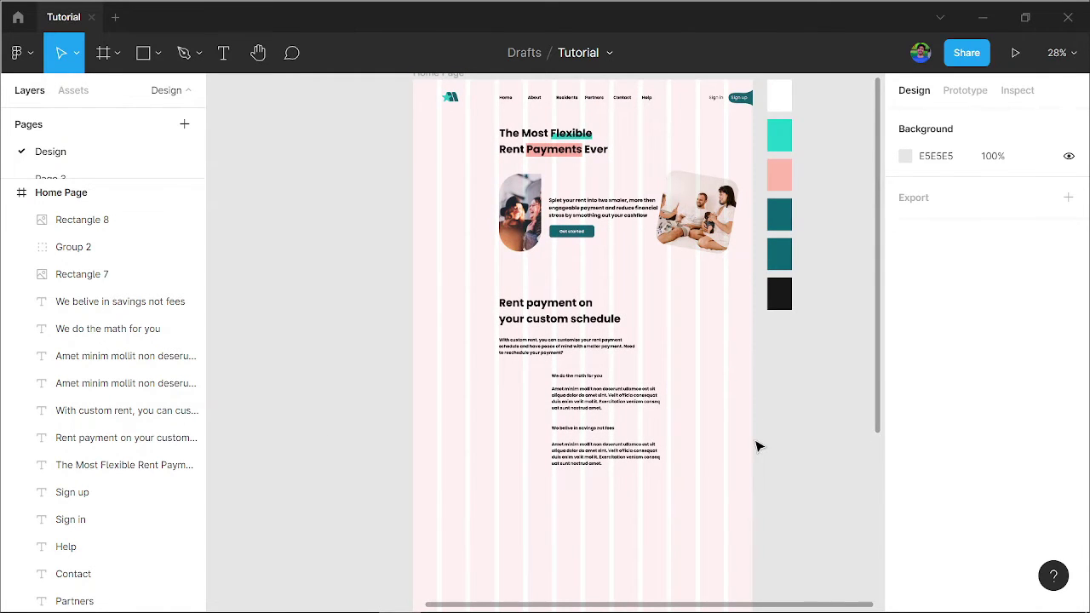
left_click_drag(579, 466, 622, 400)
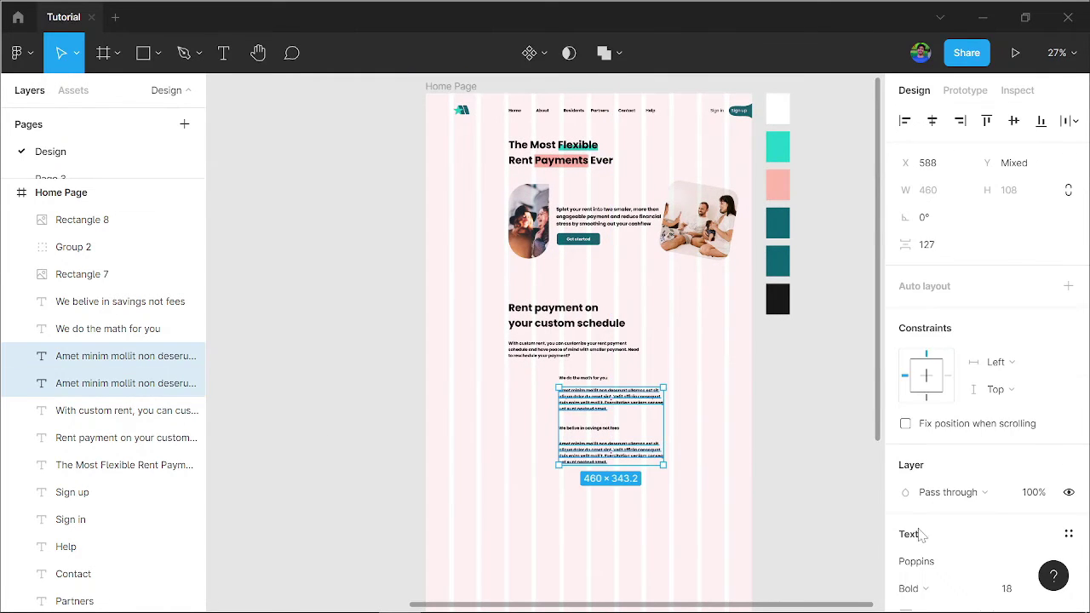
left_click(911, 588)
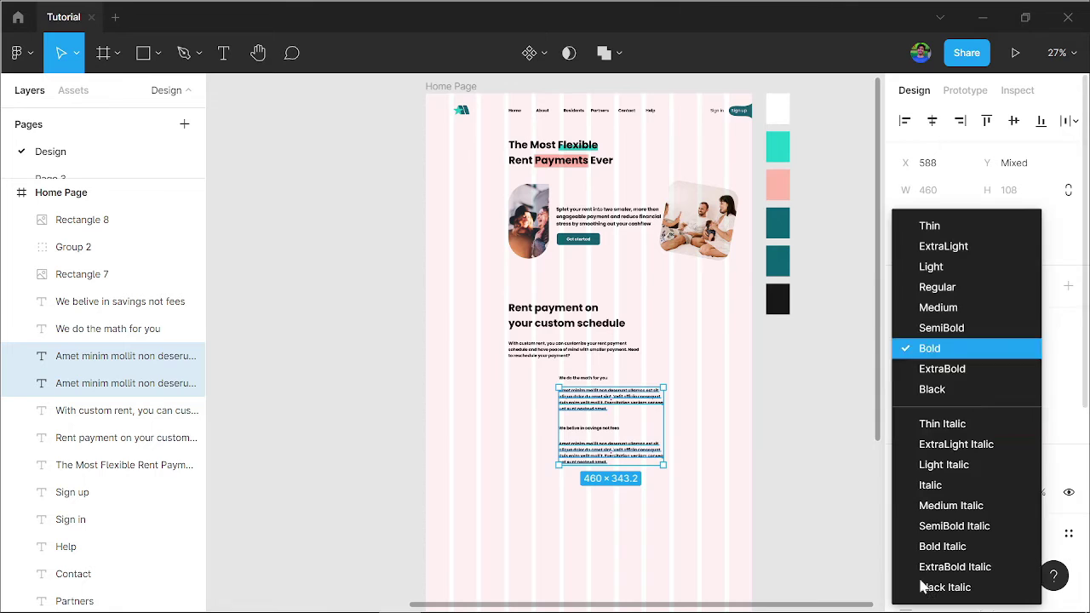
left_click(937, 307)
left_click(766, 486)
Narrow both paragraphs to about 385 wide and make them size to their text width.
scroll(638, 494, "up", 2)
scroll(746, 287, "up", 2)
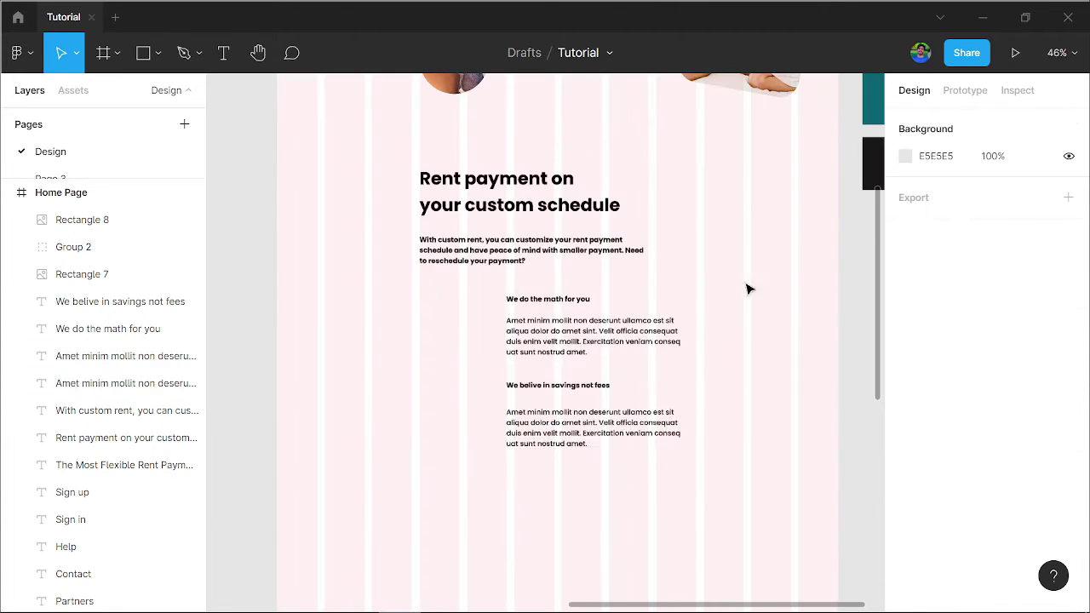
left_click_drag(665, 451, 659, 460)
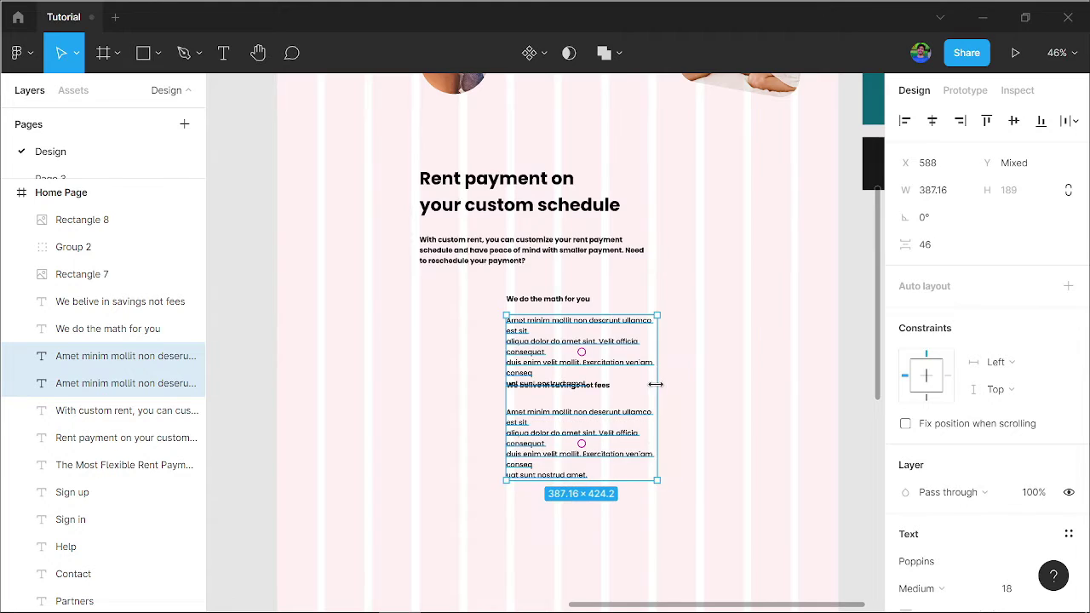
left_click_drag(681, 385, 657, 386)
scroll(987, 357, "down", 5)
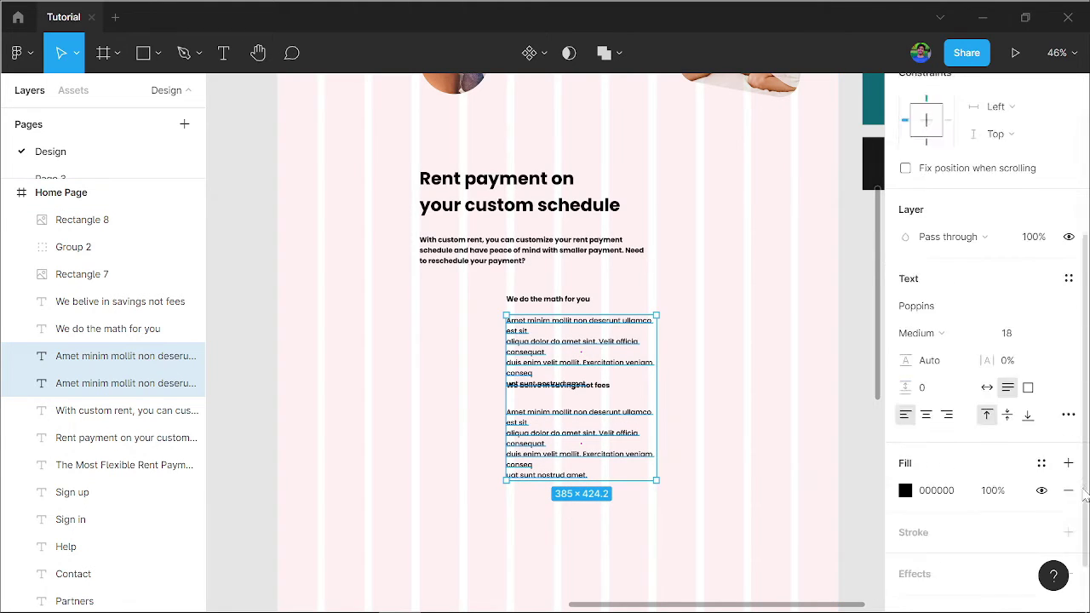
scroll(1003, 353, "down", 1)
left_click(987, 320)
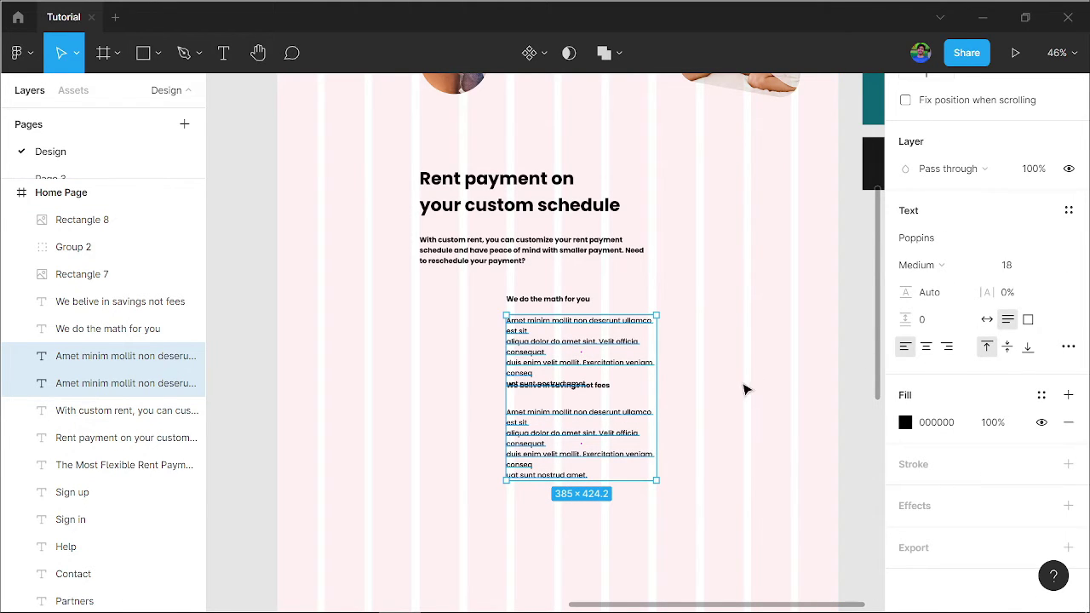
left_click(663, 511)
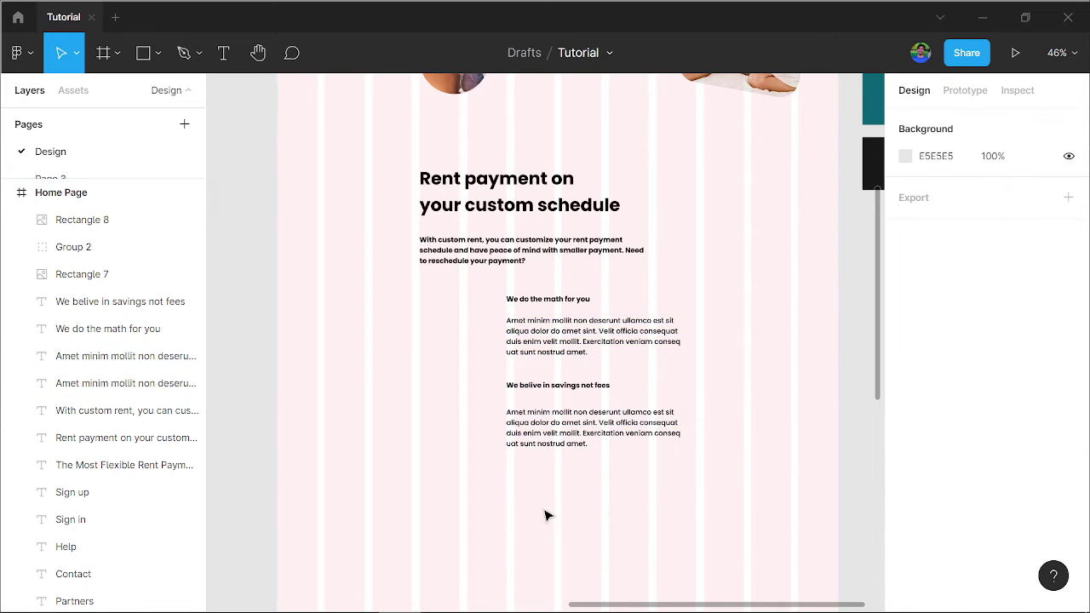
Shift the four heading and paragraph text blocks 100 px left, under the intro text.
left_click_drag(547, 514, 577, 284)
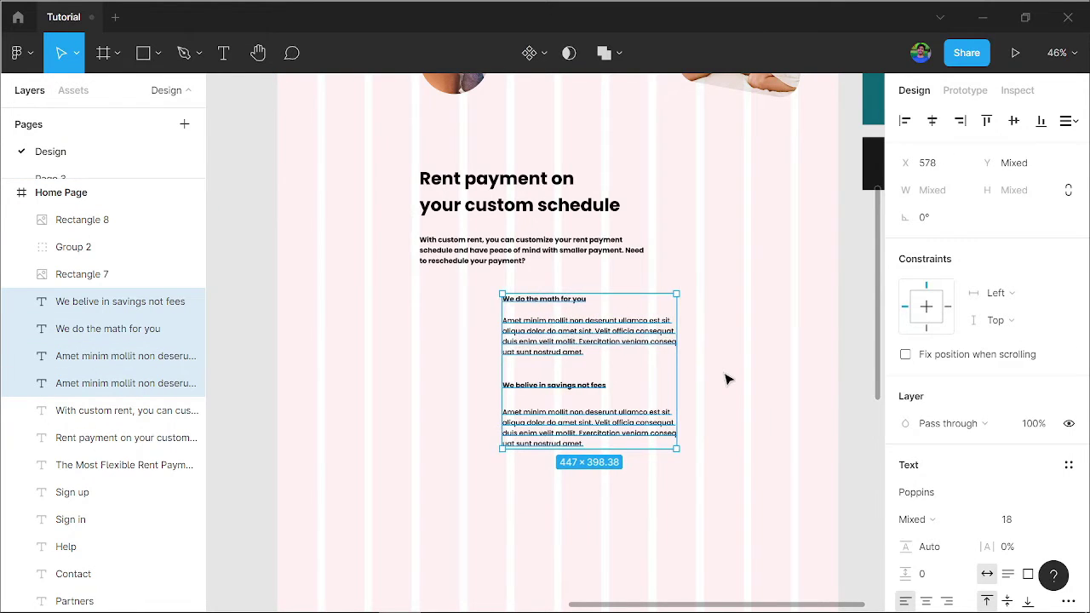
key("shift+Left")
key("shift+Left")
key("shift+Left")
key("shift+Left")
key("shift+Left")
key("shift+Left")
key("shift+Left")
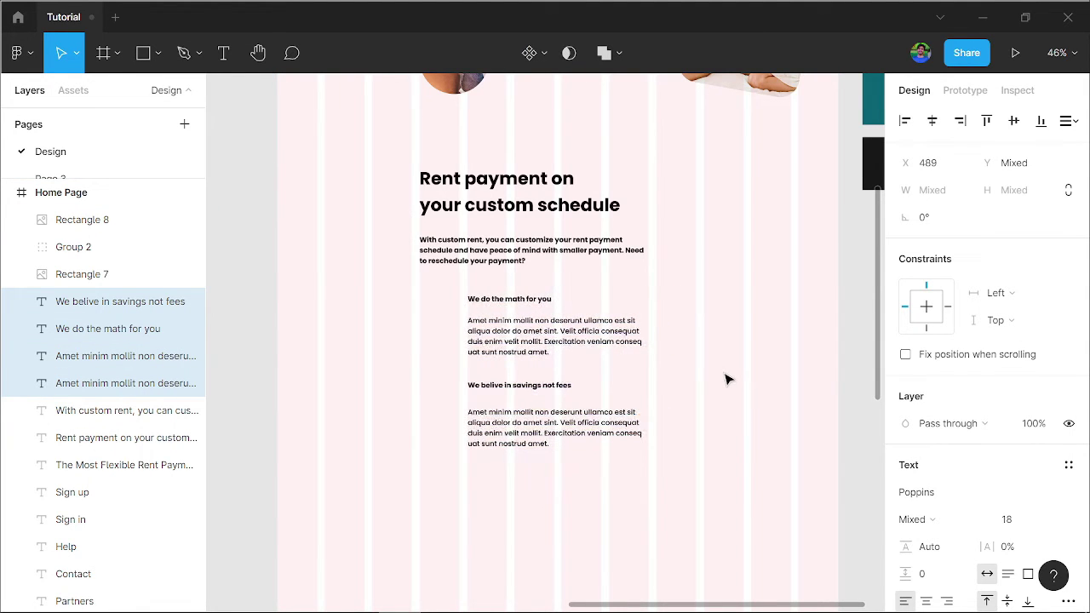
left_click(761, 431)
scroll(761, 431, "down", 3)
right_click(760, 424)
Move a grey rounded rectangle beside the feature text, tilt it 12.8° and enlarge it to about 355 × 419.
left_click(663, 371)
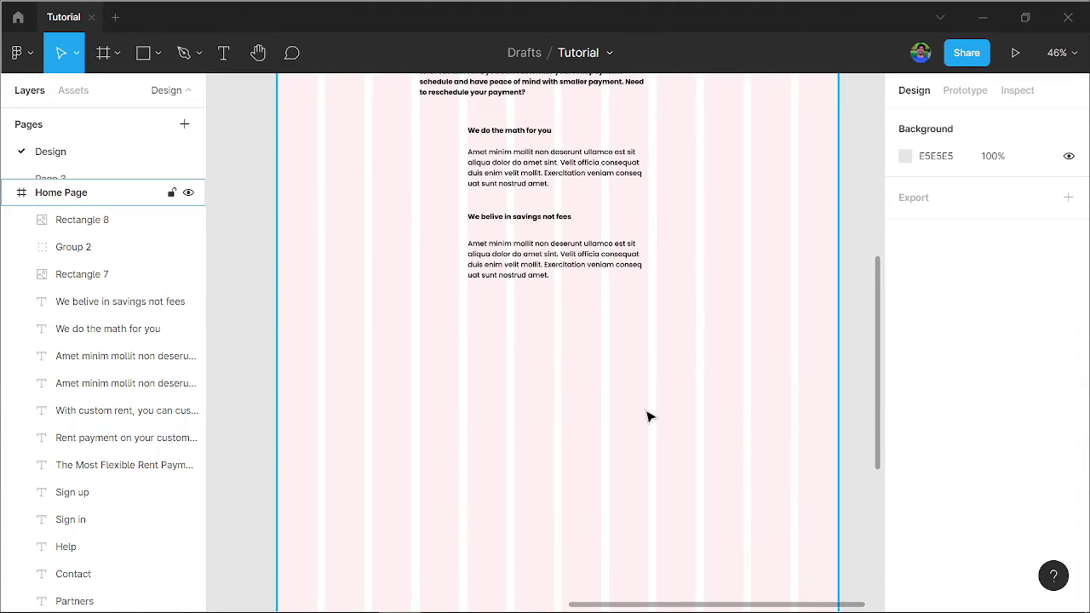
scroll(596, 451, "down", 5, "ctrl")
left_click_drag(480, 484, 554, 474)
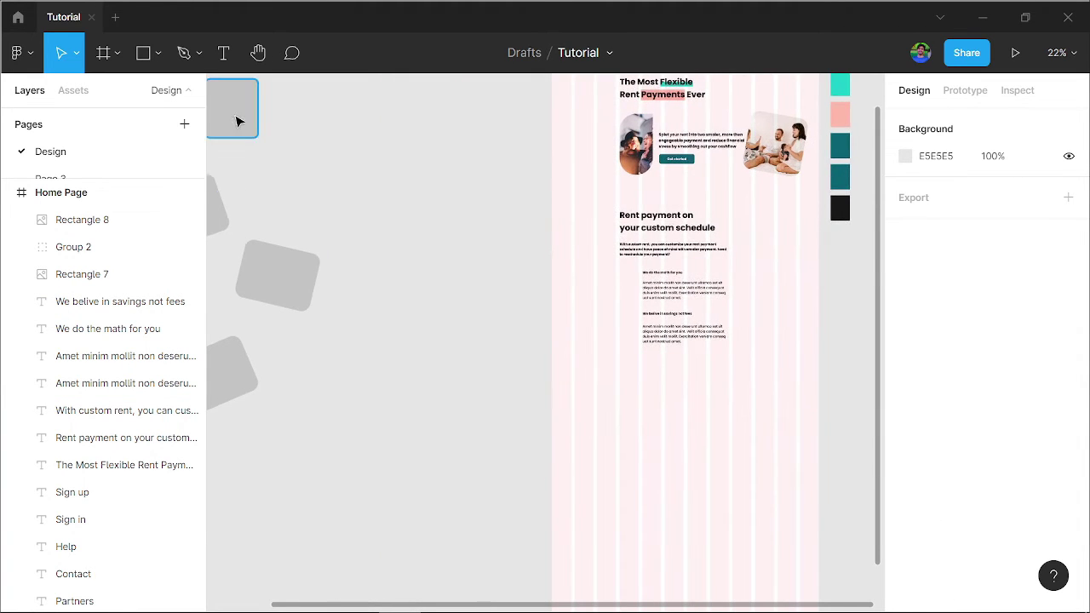
mouse_move(239, 117)
left_mouse_down()
mouse_move(769, 316)
mouse_move(766, 342)
left_mouse_up()
left_click_drag(789, 306, 794, 307)
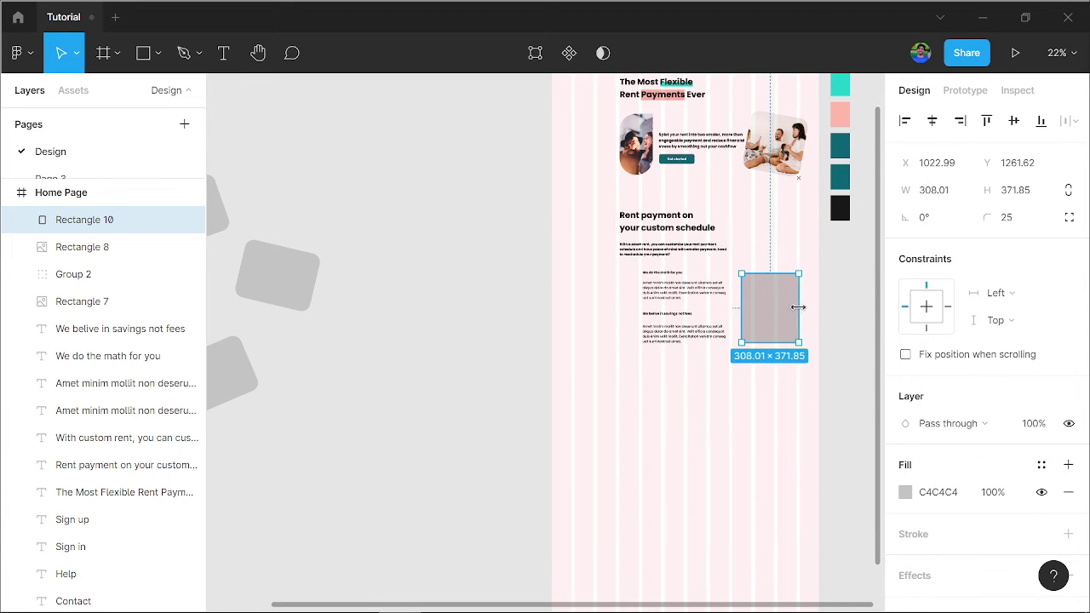
mouse_move(805, 267)
left_mouse_down()
mouse_move(778, 248)
mouse_move(800, 248)
left_mouse_up()
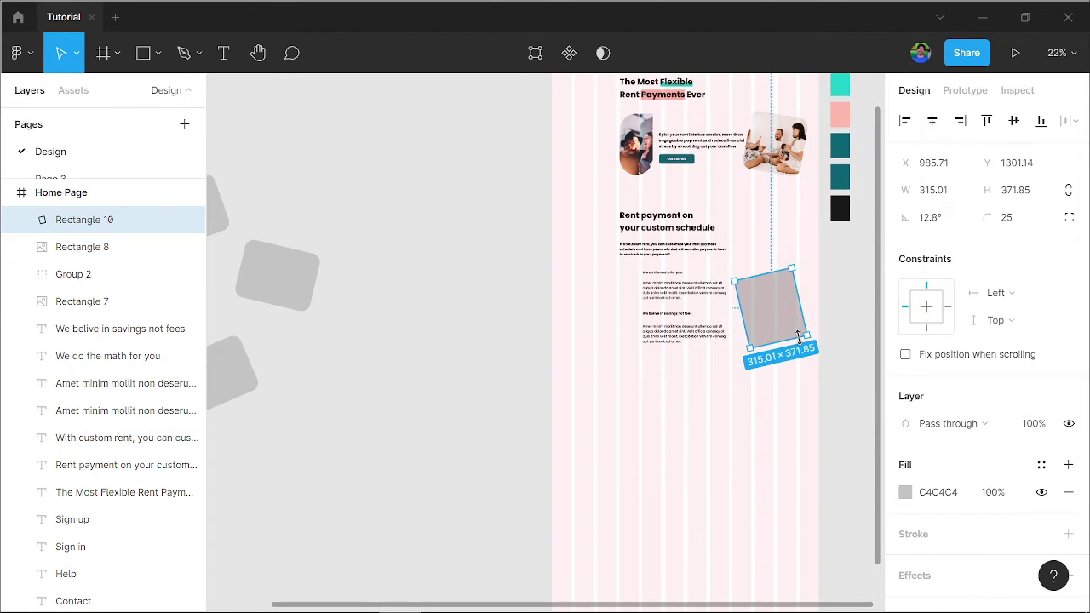
mouse_move(798, 336)
left_mouse_down()
mouse_move(818, 350)
mouse_move(773, 316)
mouse_move(815, 298)
mouse_move(803, 296)
left_mouse_up()
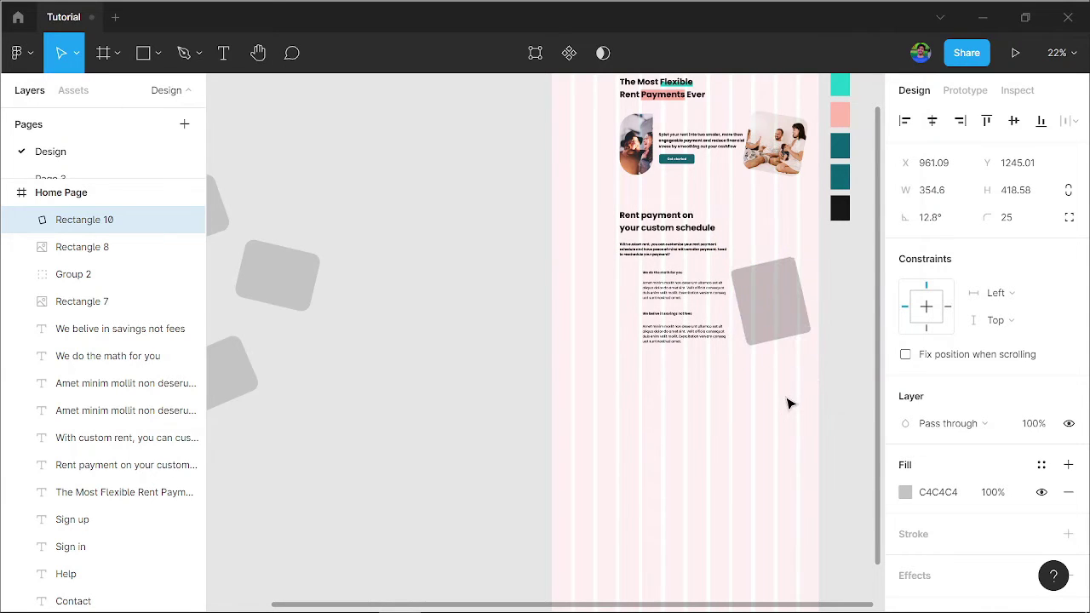
Import the photo of a woman at a laptop into the tilted grey rectangle.
left_click(842, 403)
right_click(860, 364)
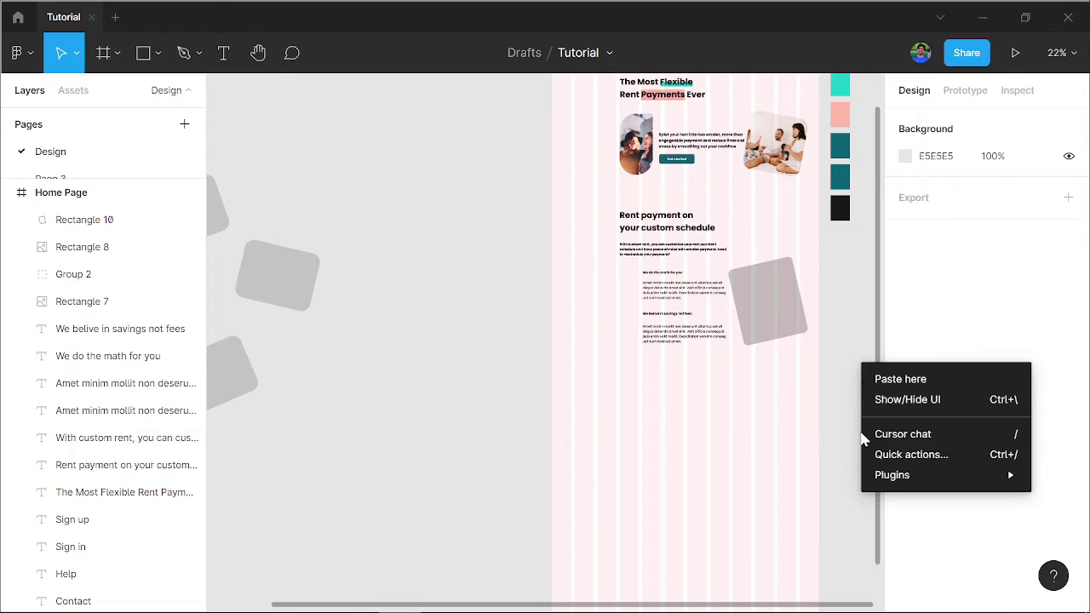
left_click(838, 397)
key("ctrl+shift+k")
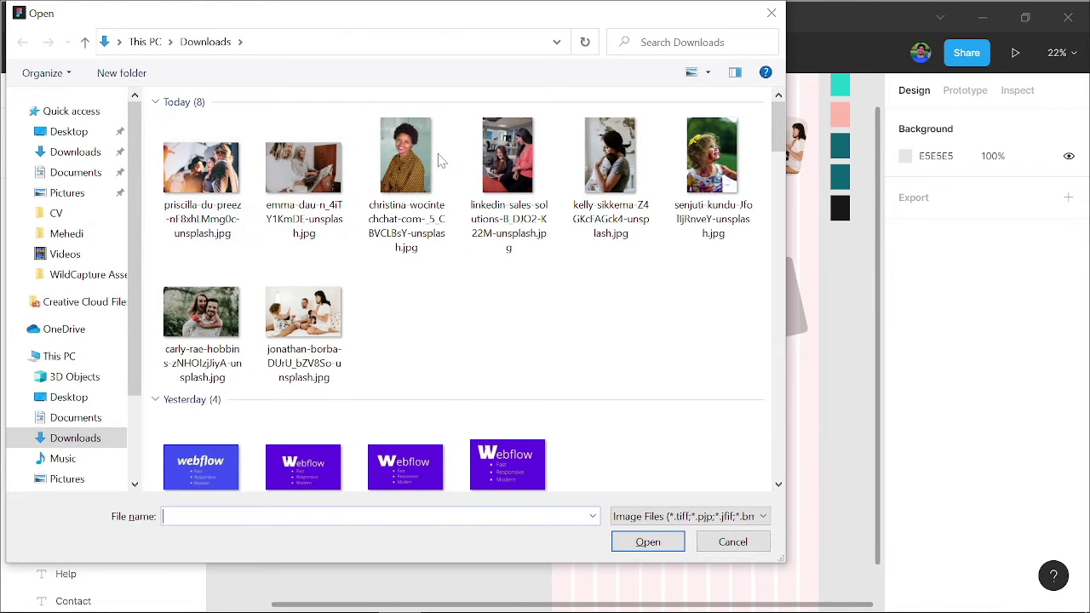
left_click(308, 177)
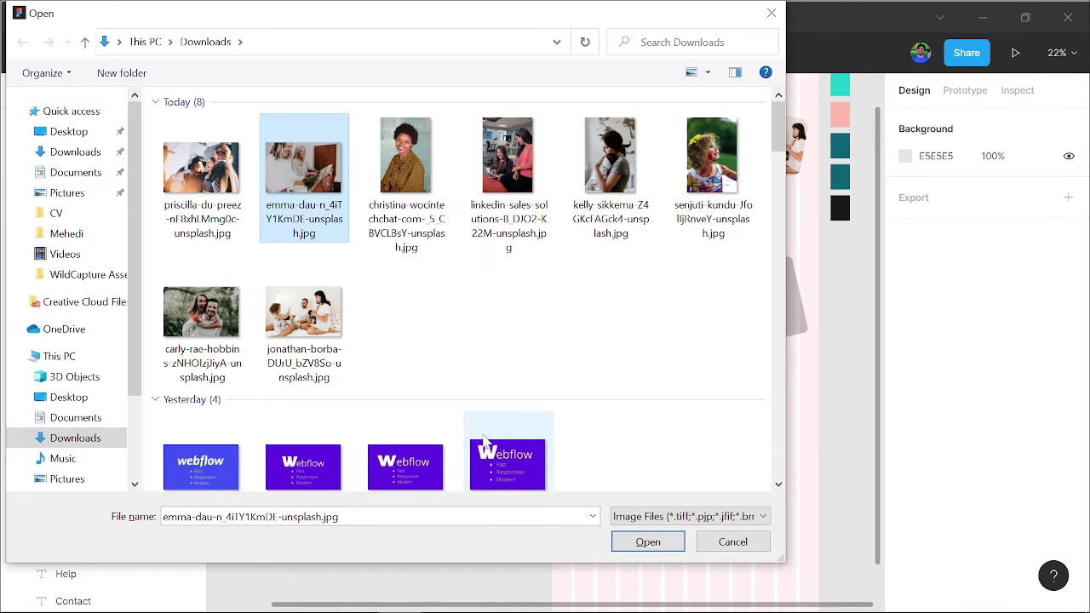
left_click(647, 542)
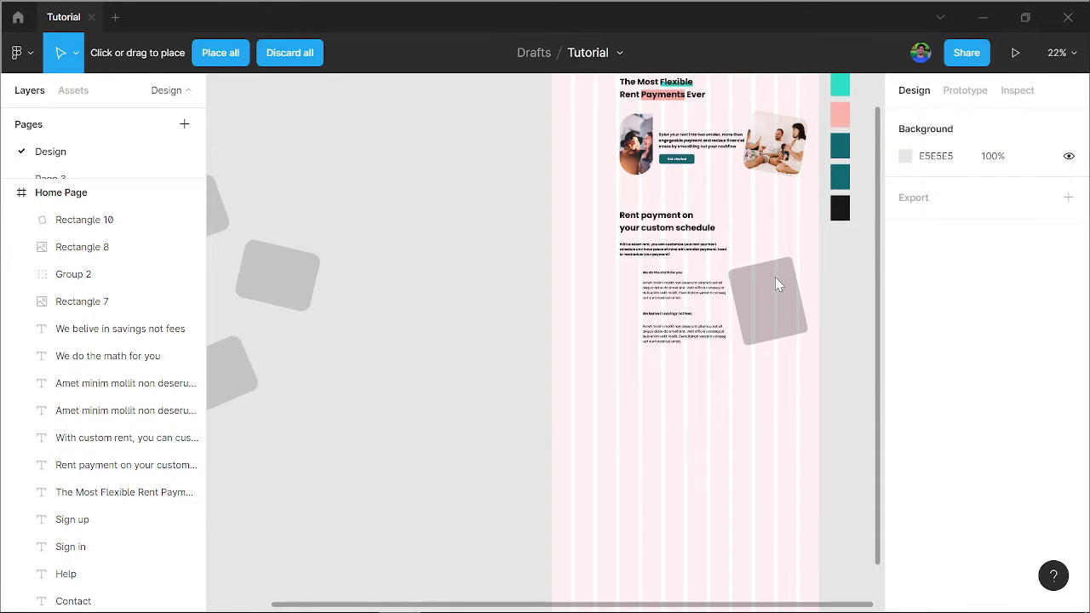
left_click(774, 298)
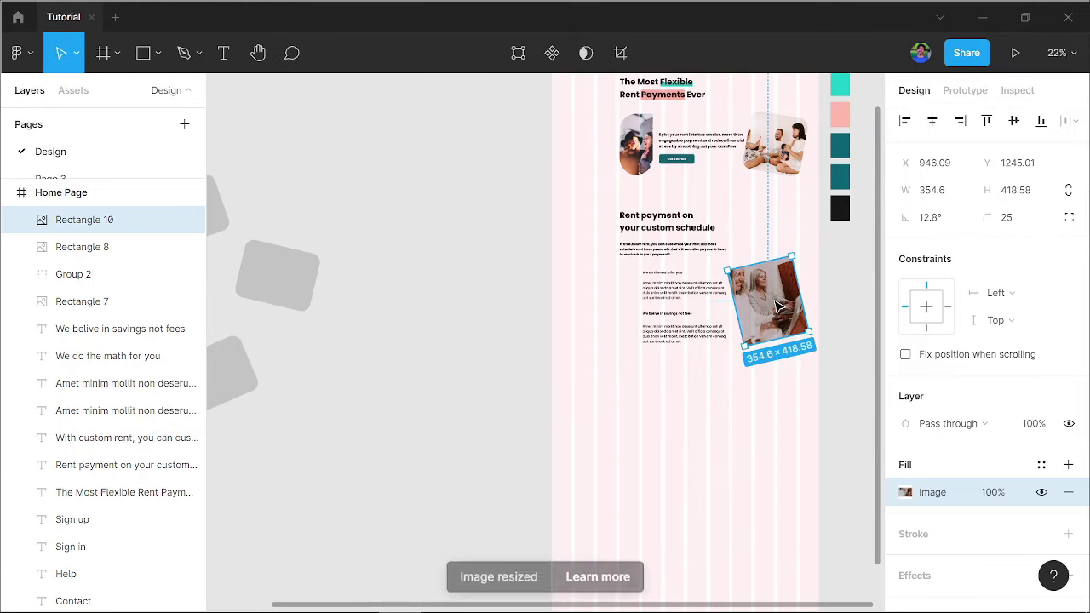
Reduce the placed photo's tilt slightly.
left_click(713, 384)
left_click(775, 301)
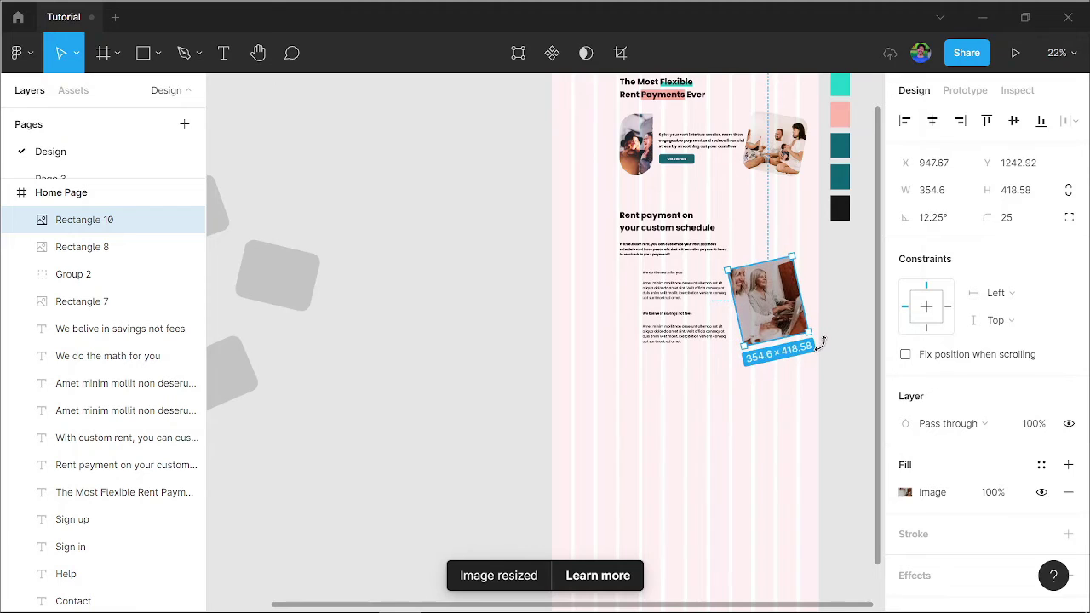
left_click_drag(815, 335, 817, 341)
left_click(644, 440)
scroll(645, 434, "down", 1)
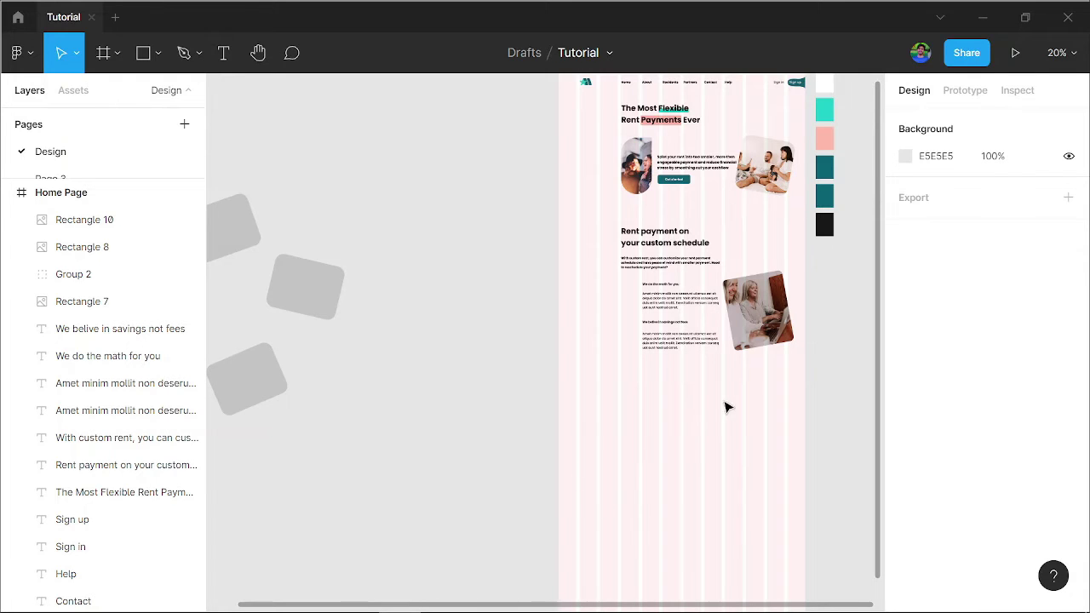
scroll(732, 392, "up", 2)
Duplicate the whole rent-payment text block below and to the right.
left_click_drag(525, 410, 423, 372)
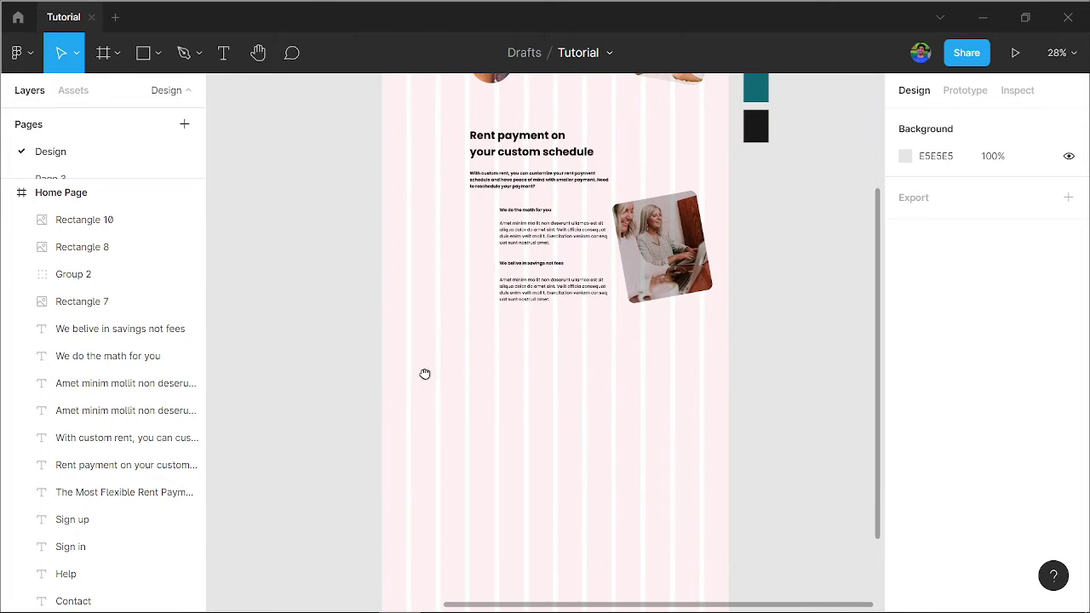
left_click_drag(448, 111, 535, 303)
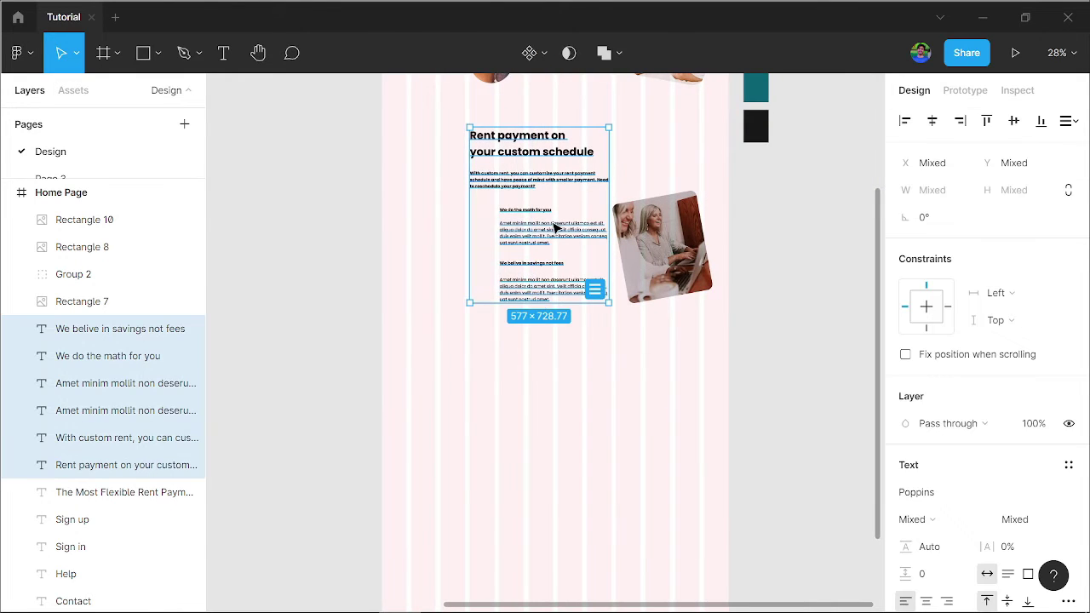
mouse_move(529, 232)
left_mouse_down()
mouse_move(583, 455)
mouse_move(633, 438)
left_mouse_up()
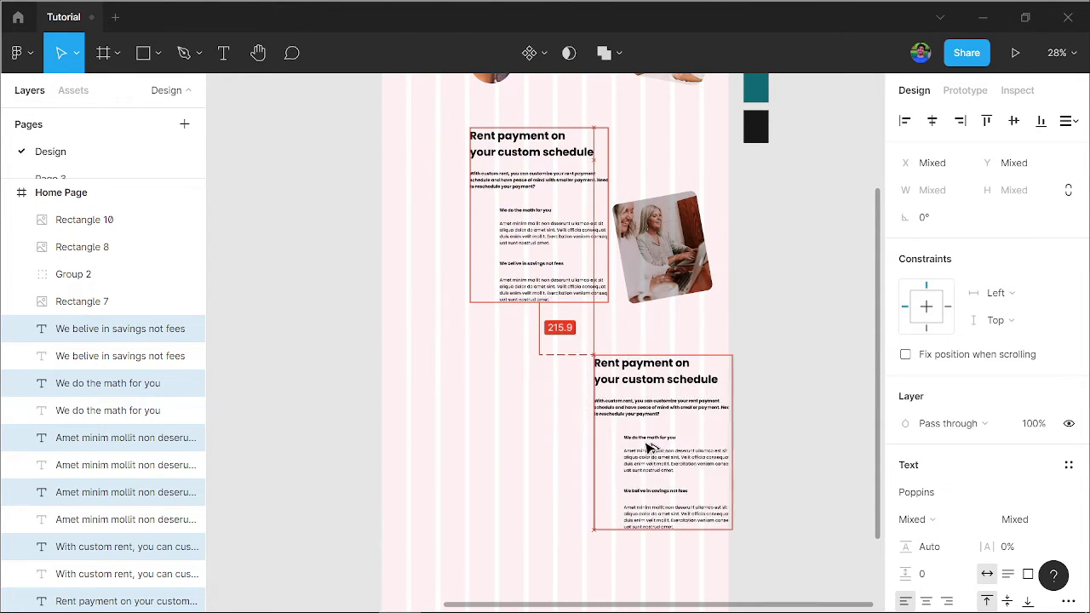
left_click(822, 434)
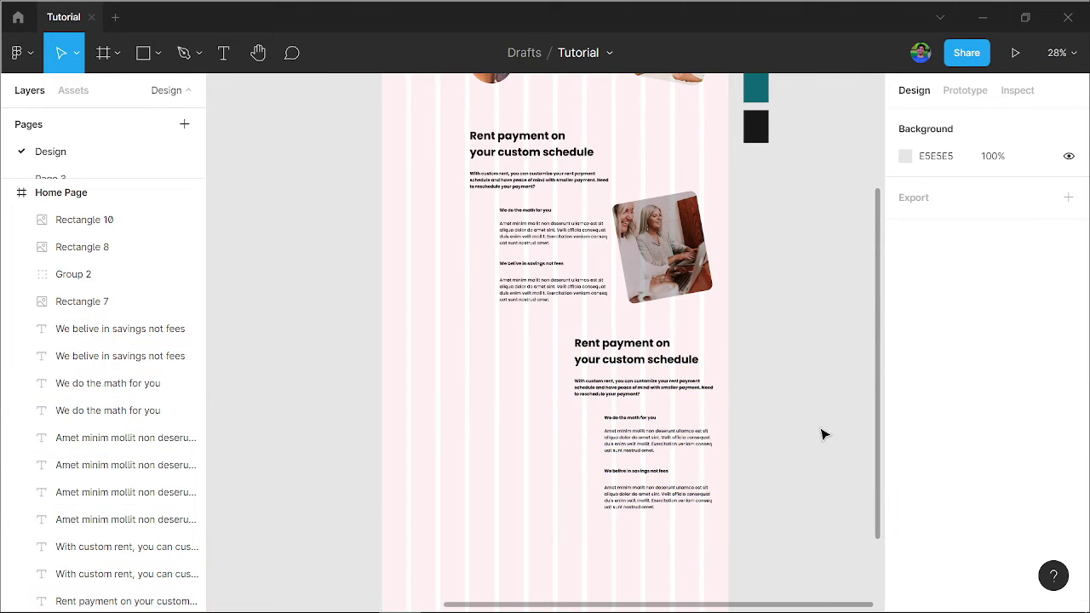
Delete the copy's two feature blocks and nudge its intro paragraph lower.
scroll(821, 434, "up", 2)
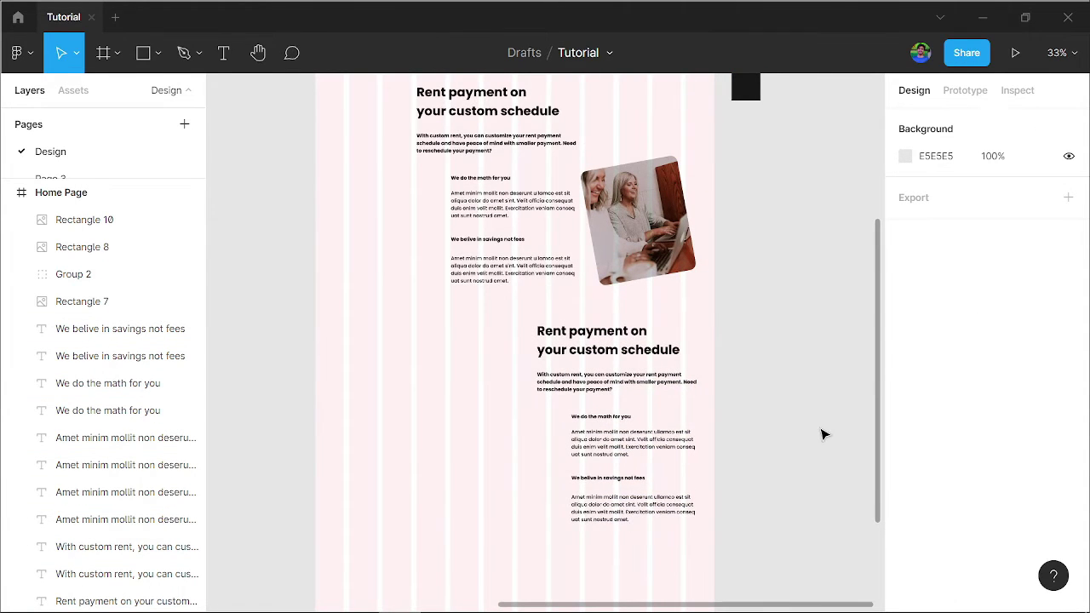
left_click_drag(516, 414, 656, 554)
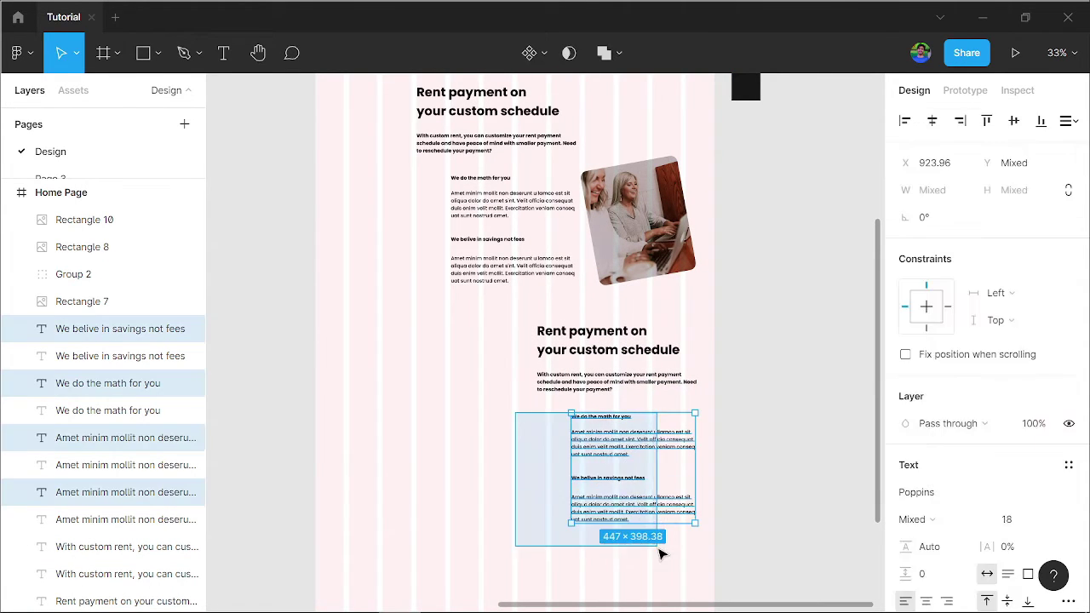
key("Delete")
scroll(570, 400, "up", 5)
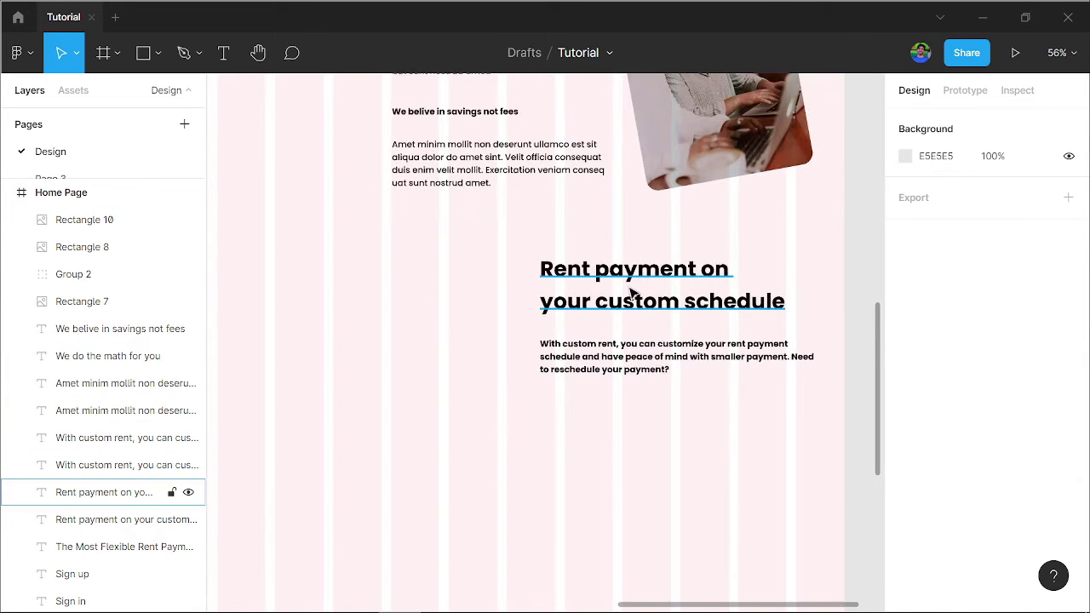
left_click(770, 308)
left_click_drag(627, 381, 635, 392)
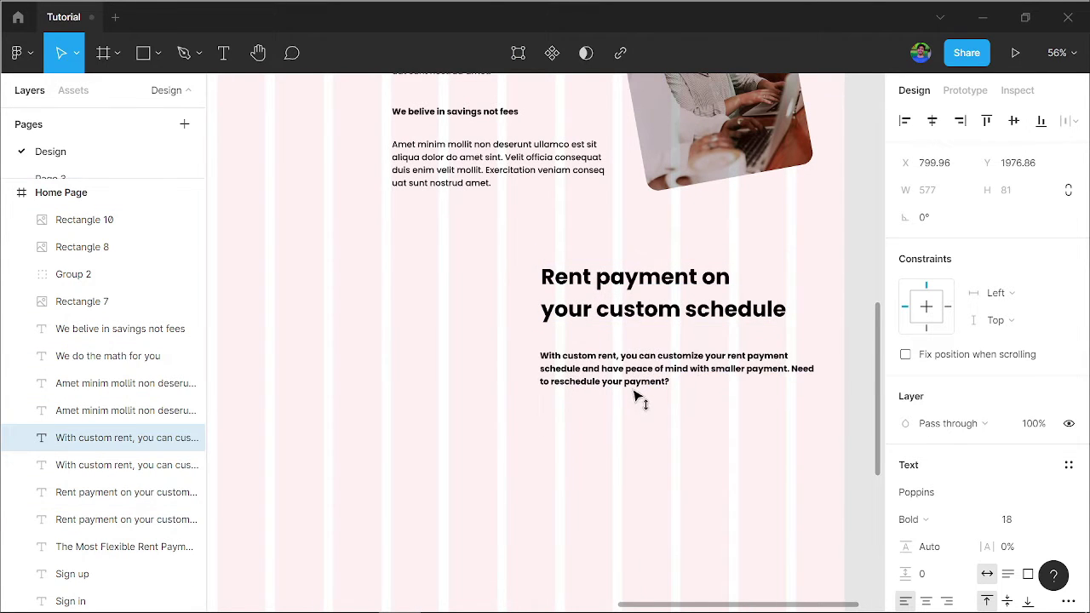
left_click(557, 245)
Replace the copy's intro paragraph with a copy of the lorem ipsum feature paragraph.
left_click(529, 172)
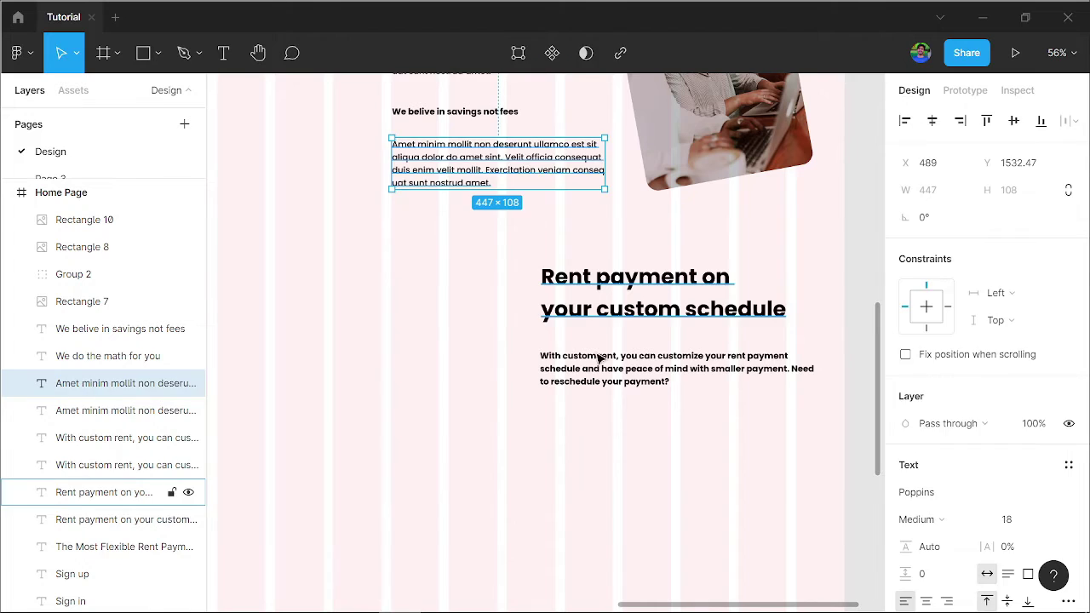
key("Delete")
left_click(596, 369)
left_click(592, 477)
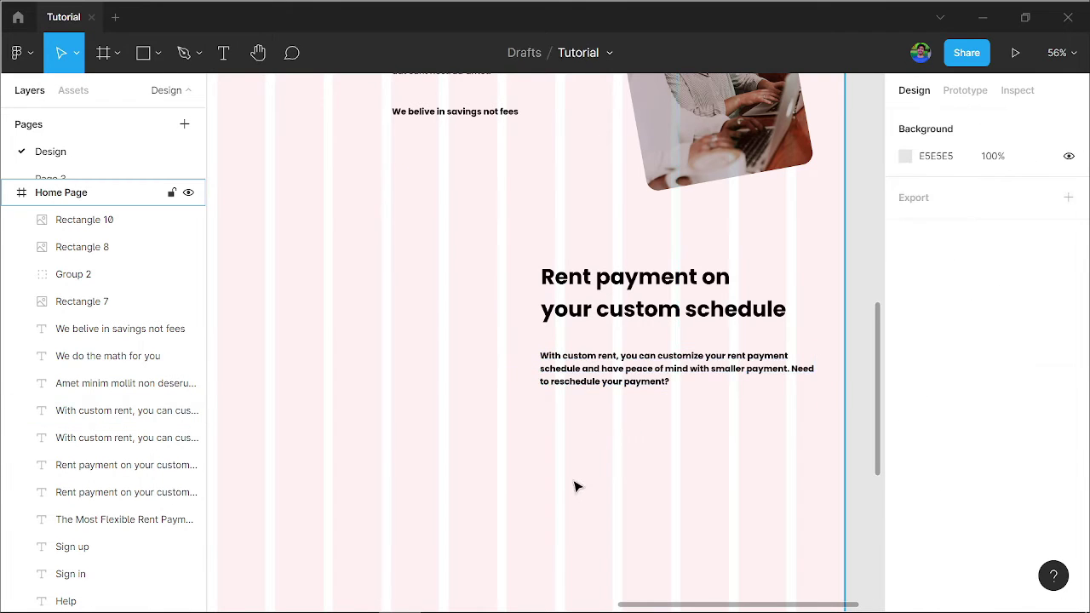
key("ctrl+z")
left_click(622, 386)
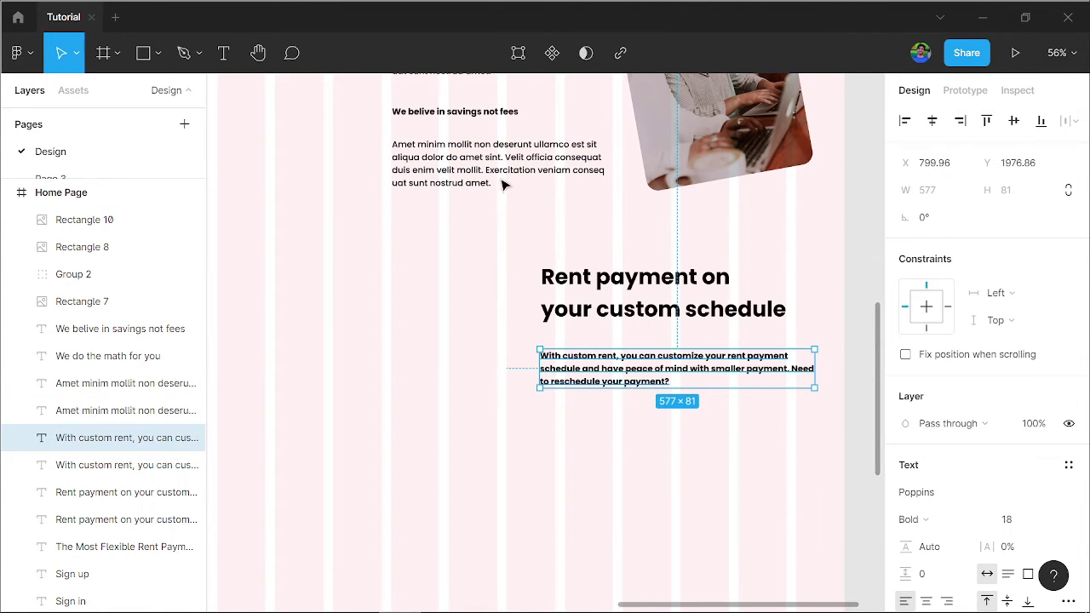
key("Delete")
left_click(469, 164)
mouse_move(468, 164)
left_mouse_down()
mouse_move(594, 366)
mouse_move(642, 373)
mouse_move(618, 362)
left_mouse_up()
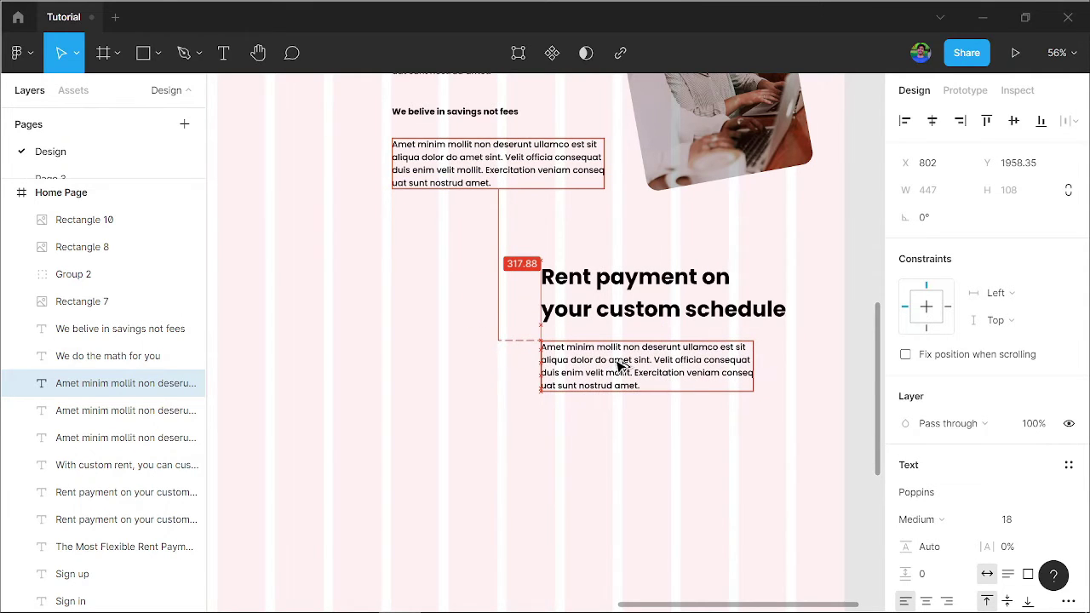
left_click(636, 476)
Rewrite the copied heading to read 'Small cash advance to cover all your bills.'.
double_click(635, 322)
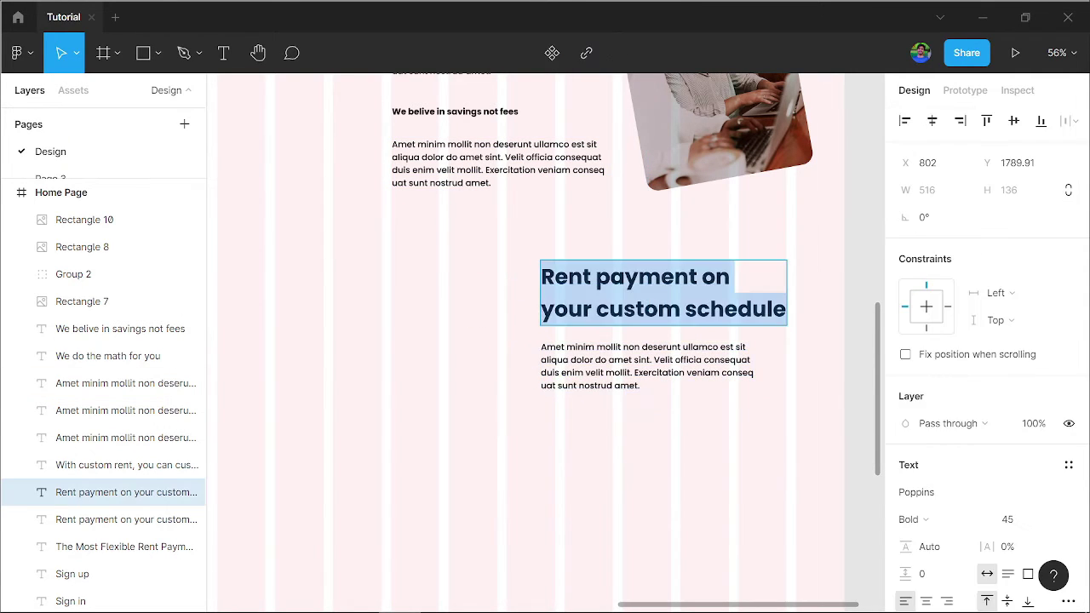
type("Small")
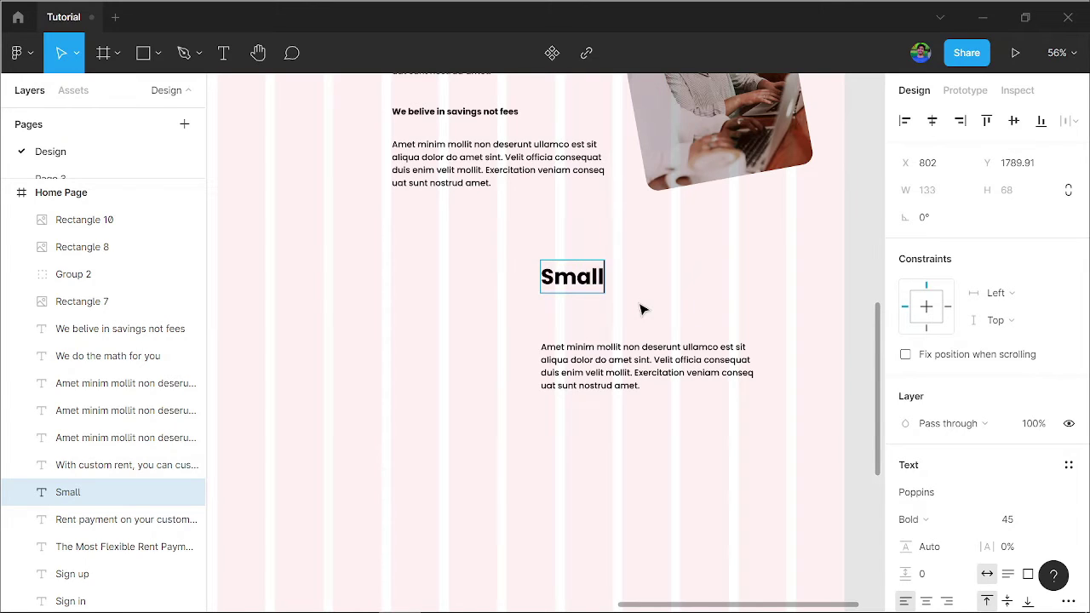
type(" cash")
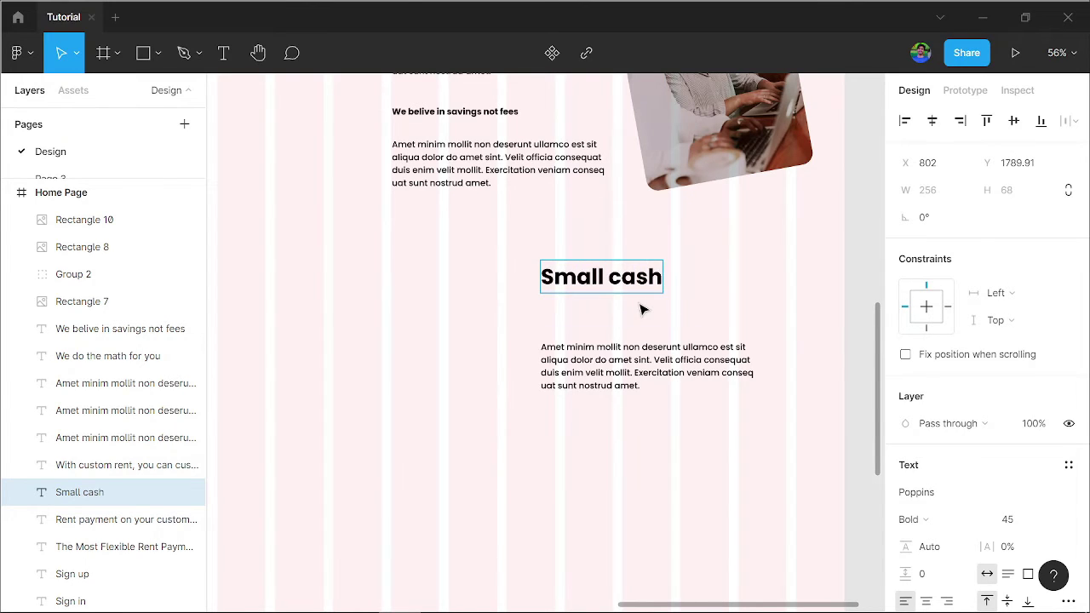
key("Return")
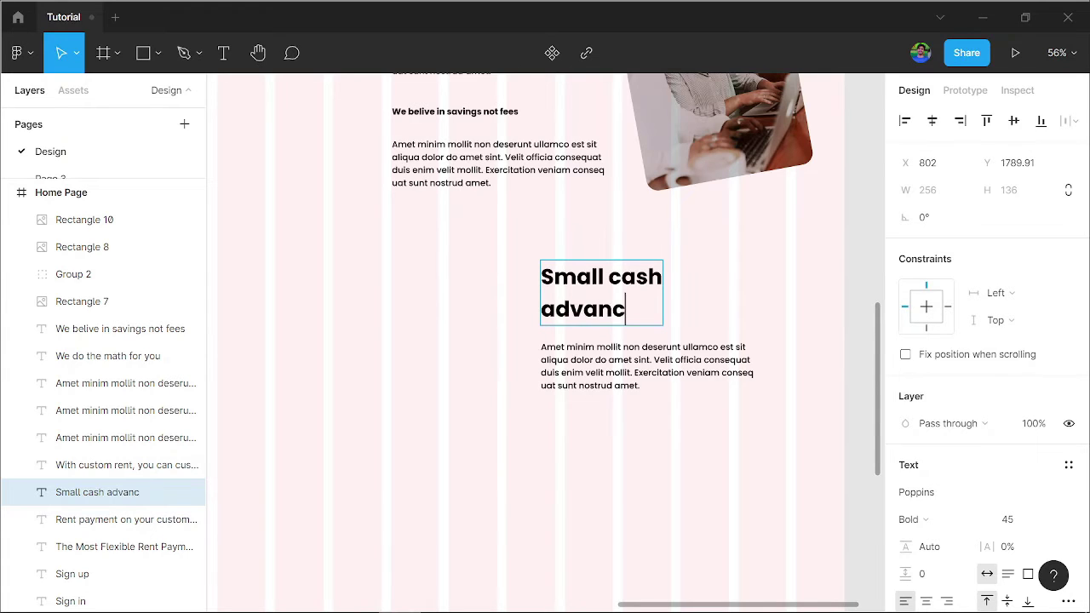
type("e to")
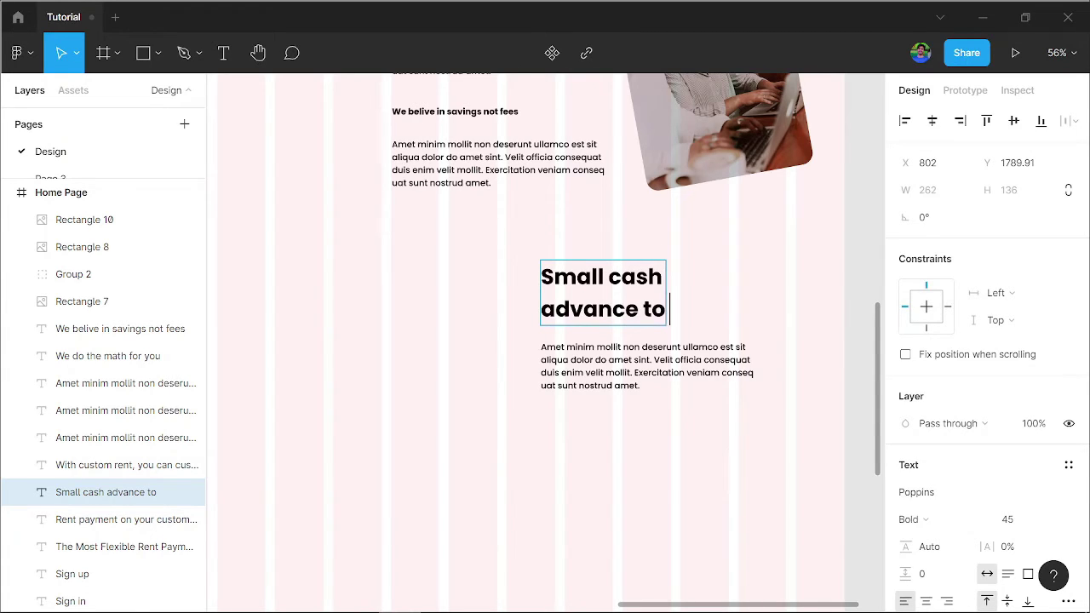
type(" cover")
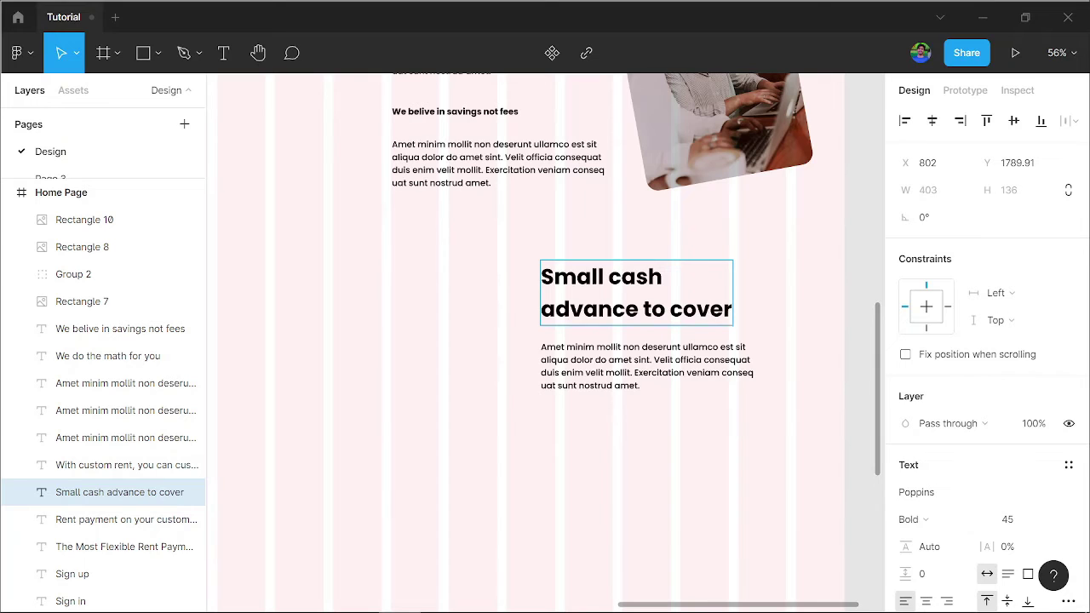
type(" all y")
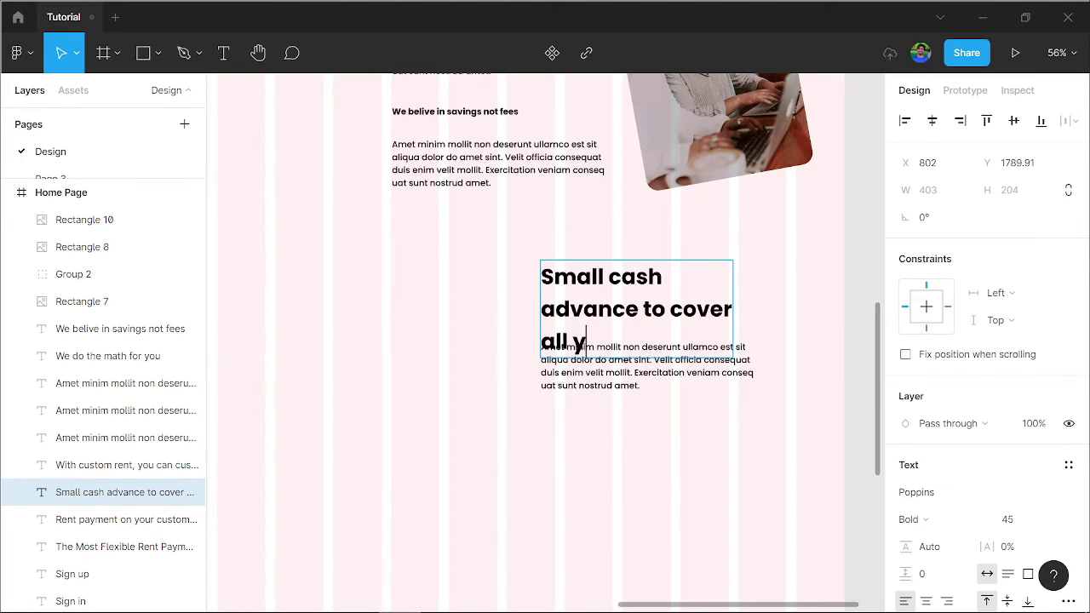
type("our b")
type("ills.")
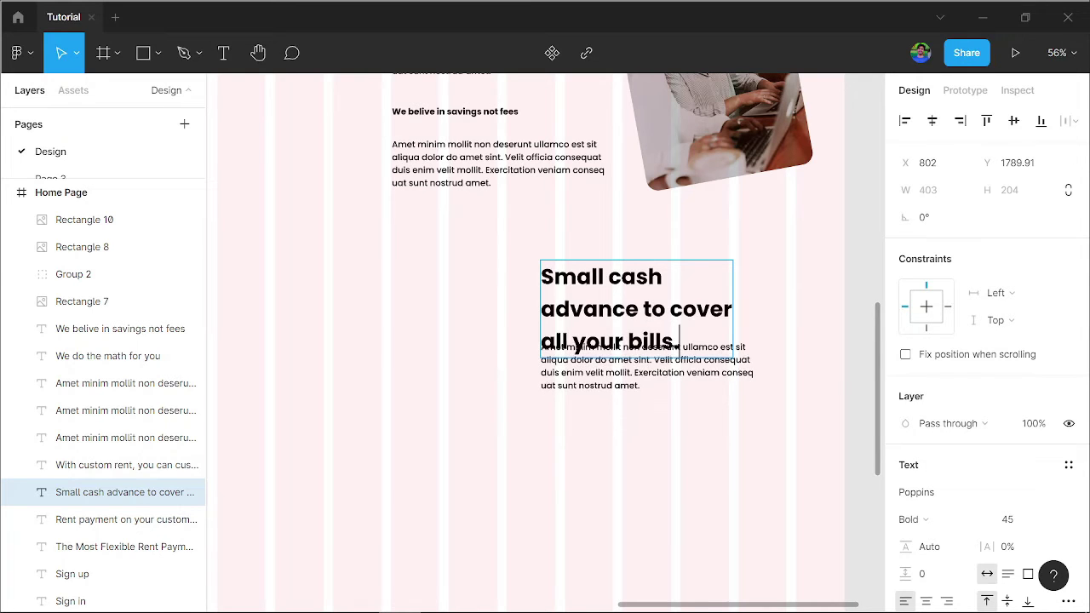
key("Escape")
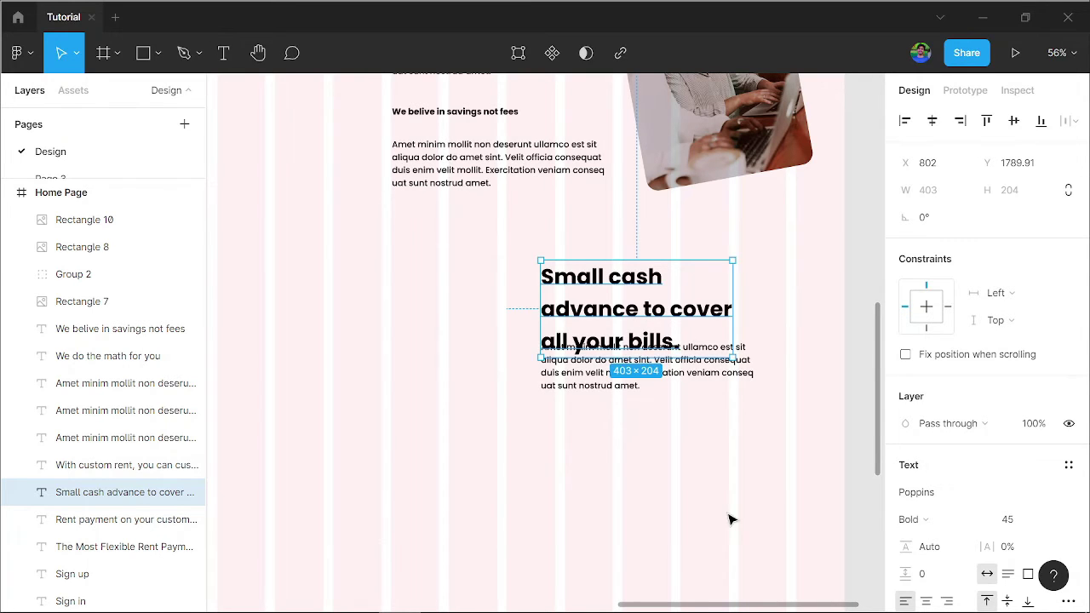
Raise the heading, set its line height to 57, and nudge its paragraph down.
key("shift+Up")
key("shift+Up")
scroll(1022, 494, "down", 1)
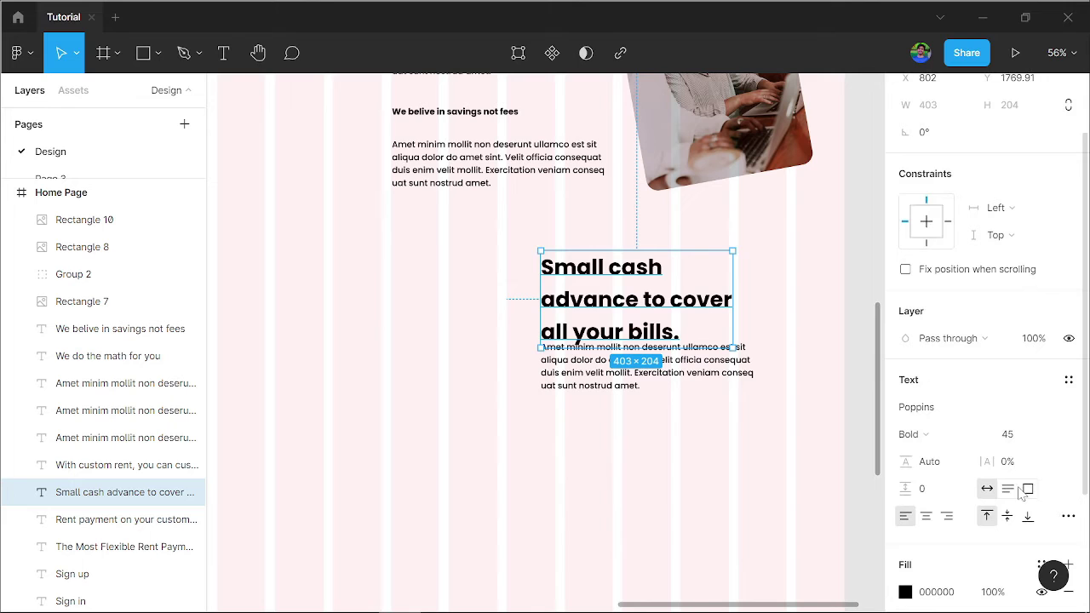
left_click(929, 461)
type("57")
key("Return")
left_click(747, 501)
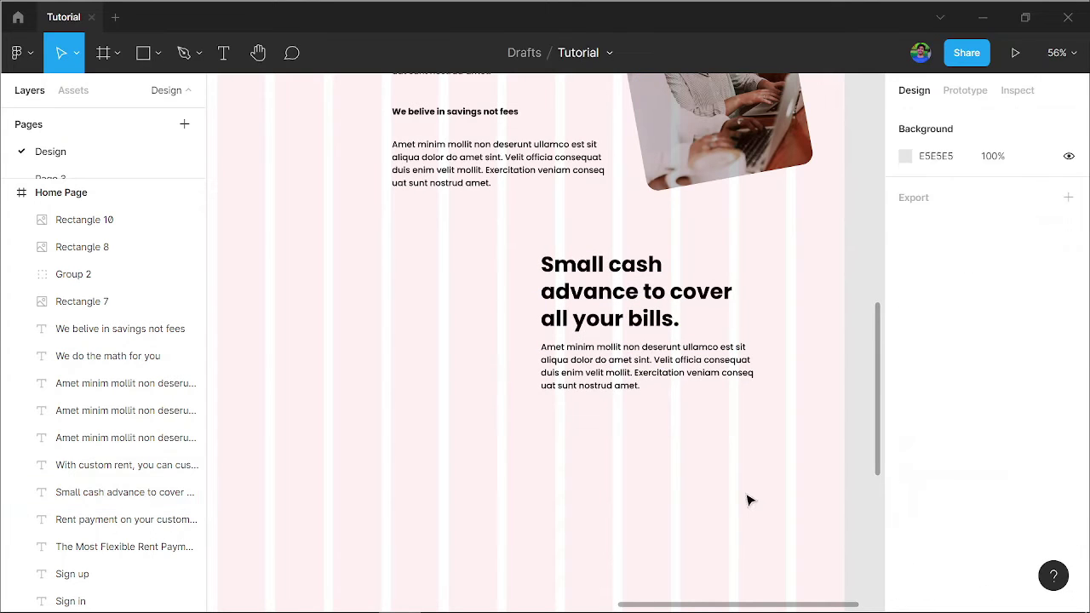
key("ctrl+z")
key("Escape")
key("ctrl+z")
key("Escape")
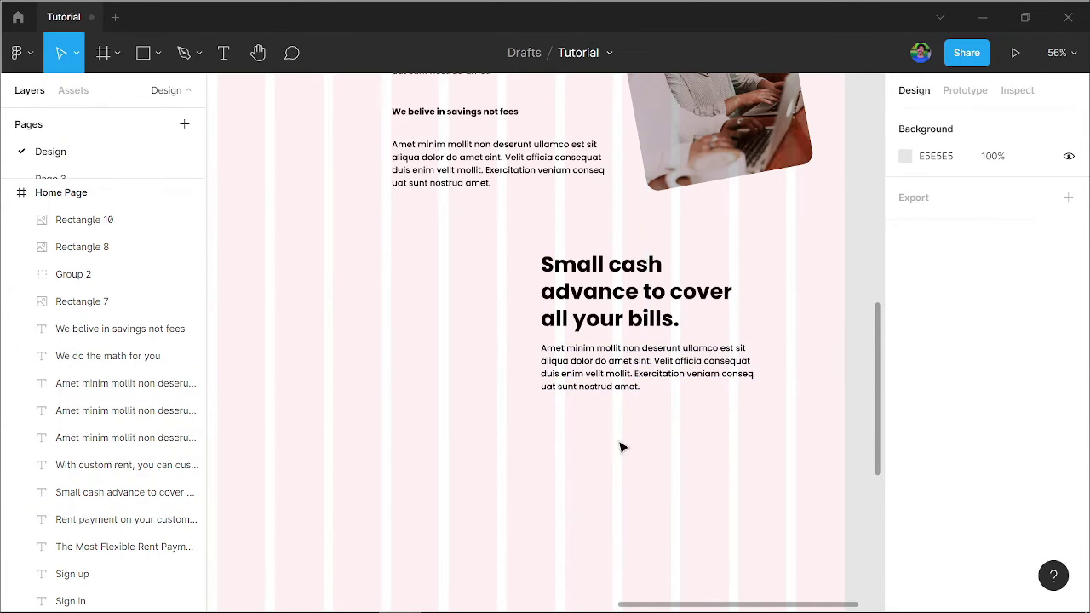
Place a copy of the woman photo left of the heading, tilted about −10°.
scroll(753, 324, "down", 5)
left_click(734, 213)
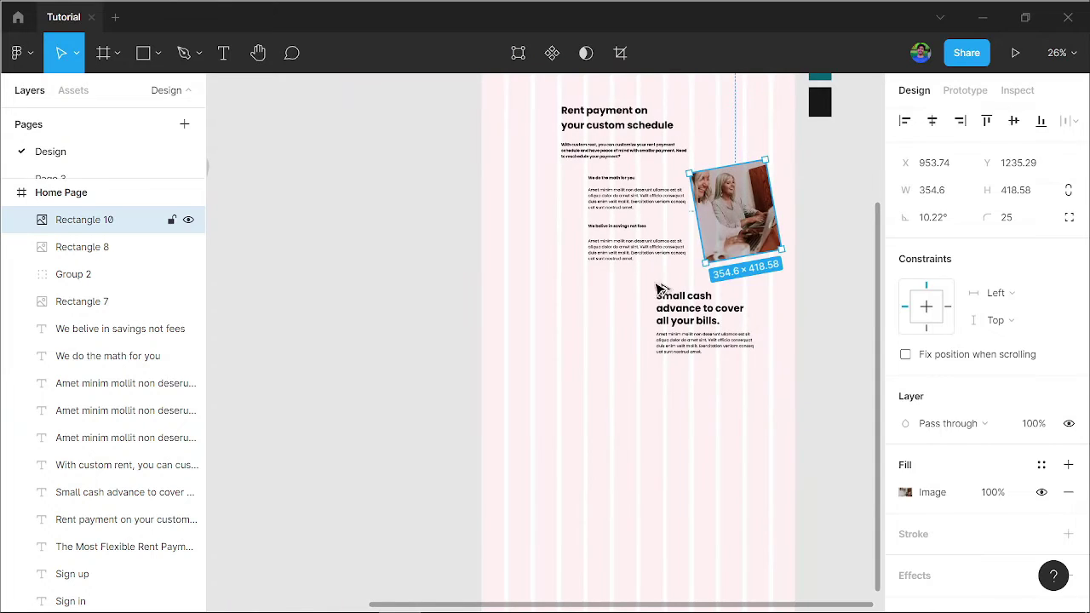
key("Return")
left_click(855, 207)
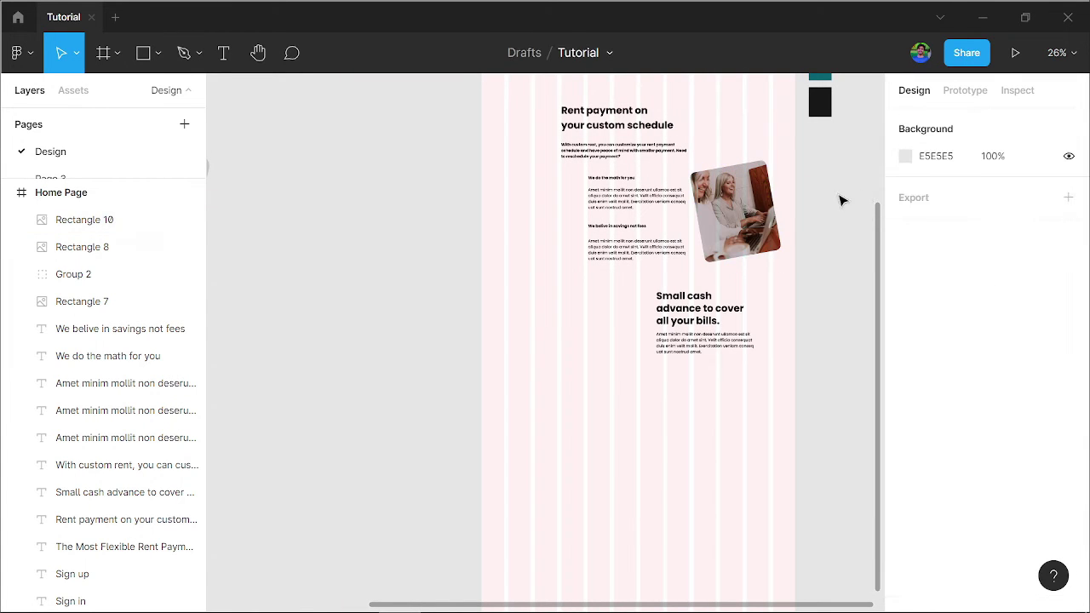
left_click(732, 209)
left_click_drag(733, 208, 609, 336)
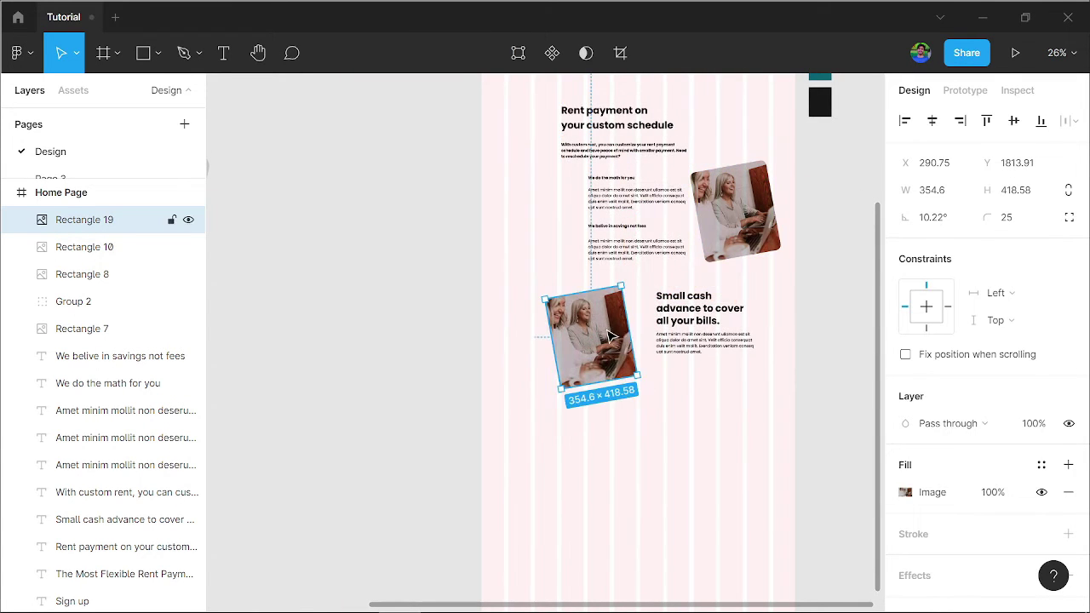
scroll(609, 337, "up", 2)
mouse_move(647, 288)
left_mouse_down()
mouse_move(652, 296)
mouse_move(656, 281)
left_mouse_up()
left_click_drag(596, 340, 593, 330)
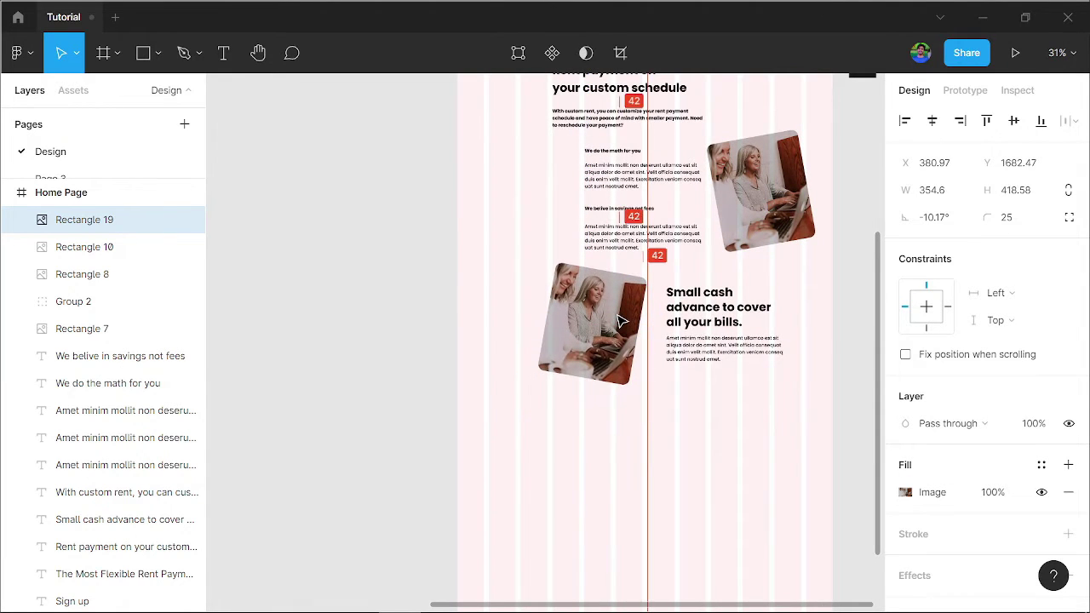
left_click(666, 452)
Shorten the copied photo from its bottom edge to 355 × 382.
scroll(652, 434, "down", 1)
left_click(588, 375)
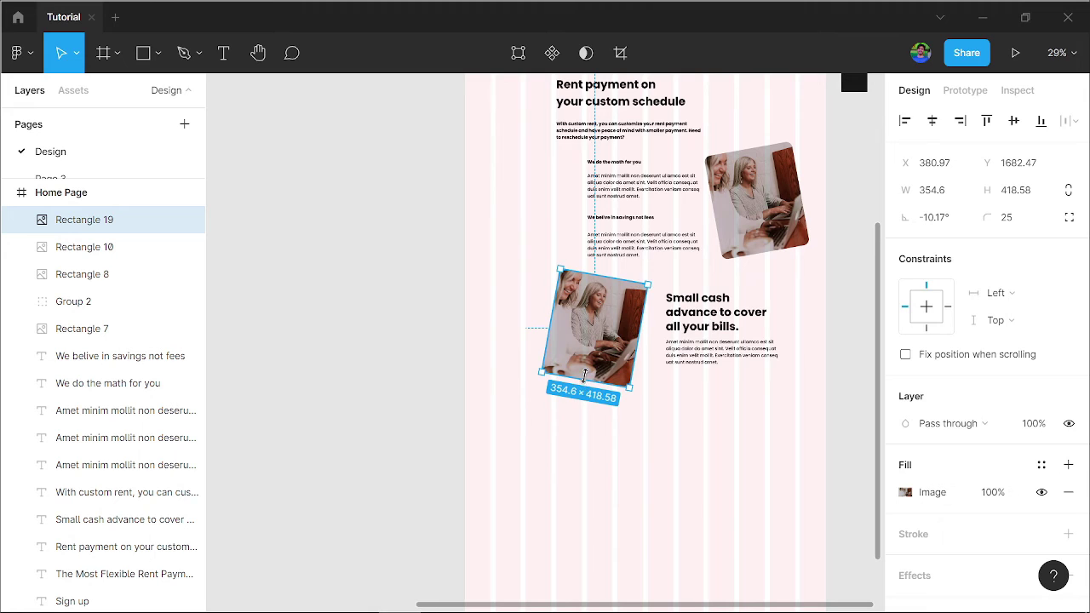
left_click_drag(584, 375, 591, 364)
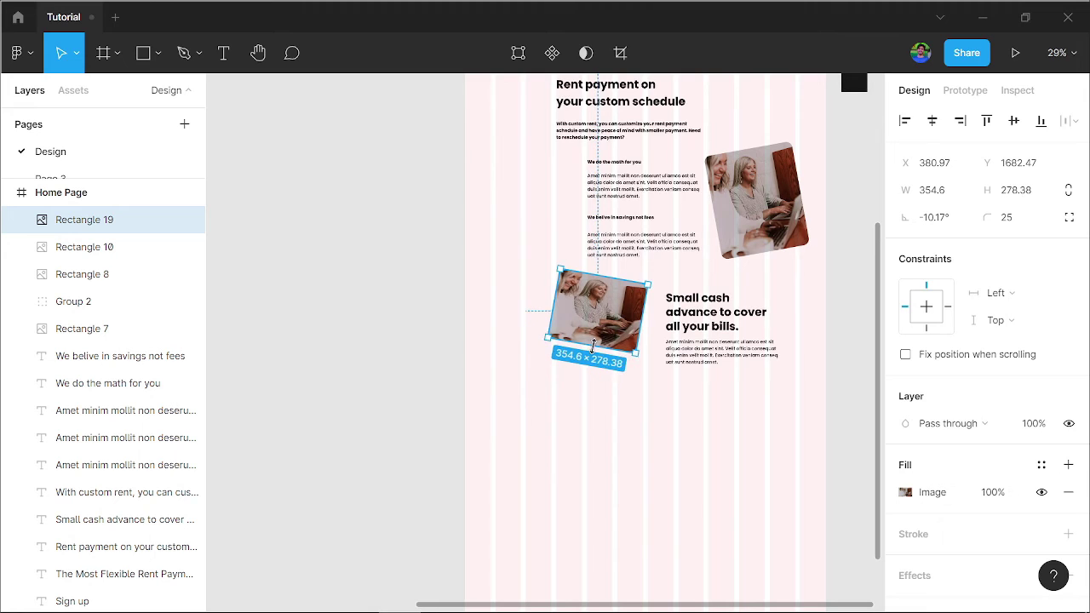
left_click(640, 470)
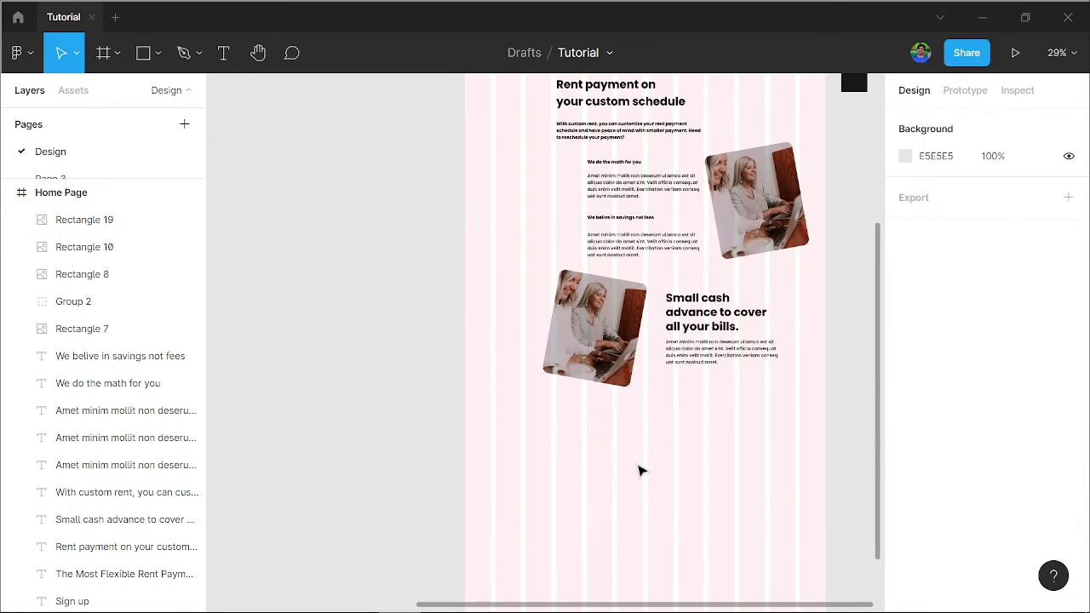
key("ctrl+z")
left_click_drag(575, 385, 579, 361)
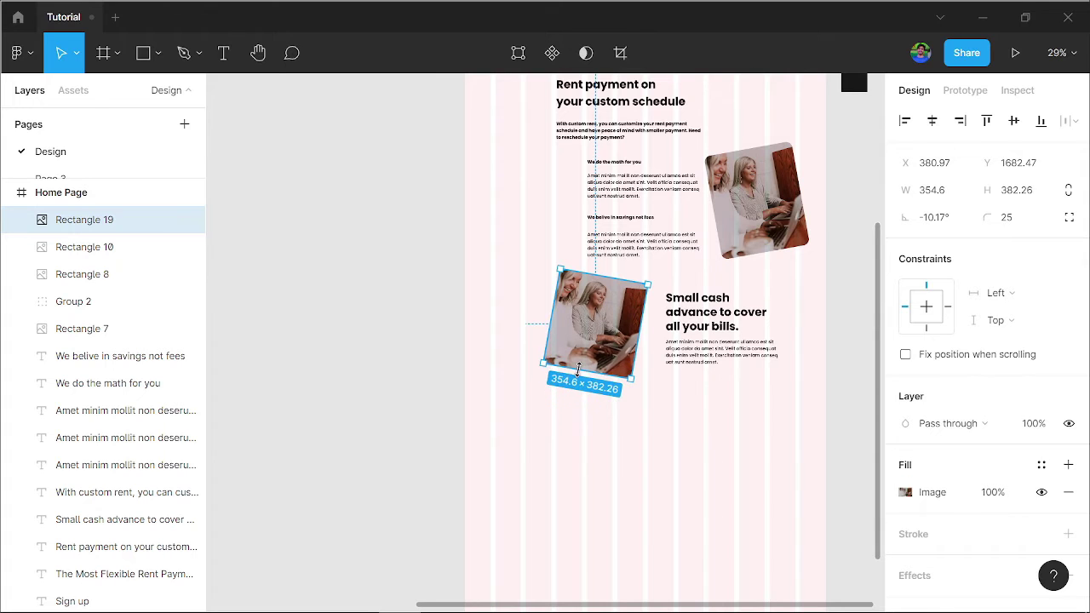
left_click(391, 387)
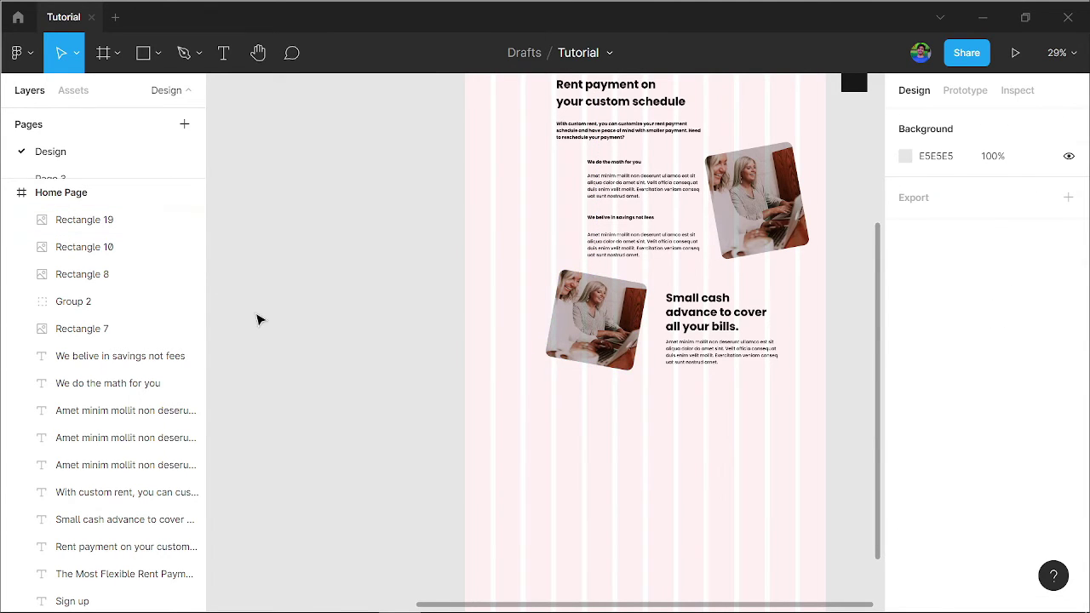
Fill the lower copied photo frame with the carly-rae-hobbins couple image.
key("ctrl+shift+k")
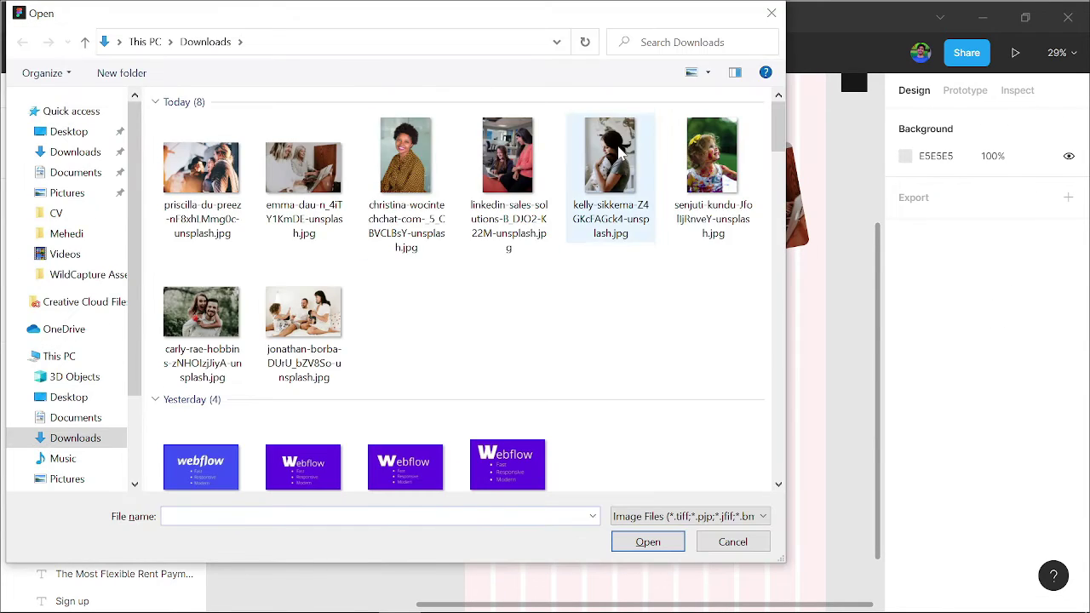
left_click(298, 317)
left_click(192, 320)
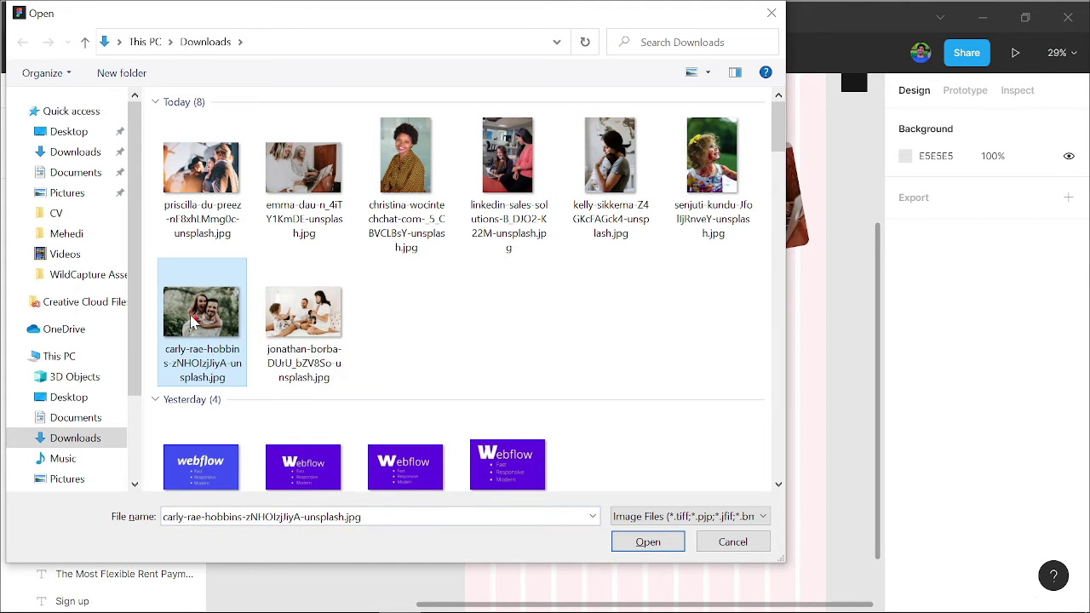
left_click(648, 542)
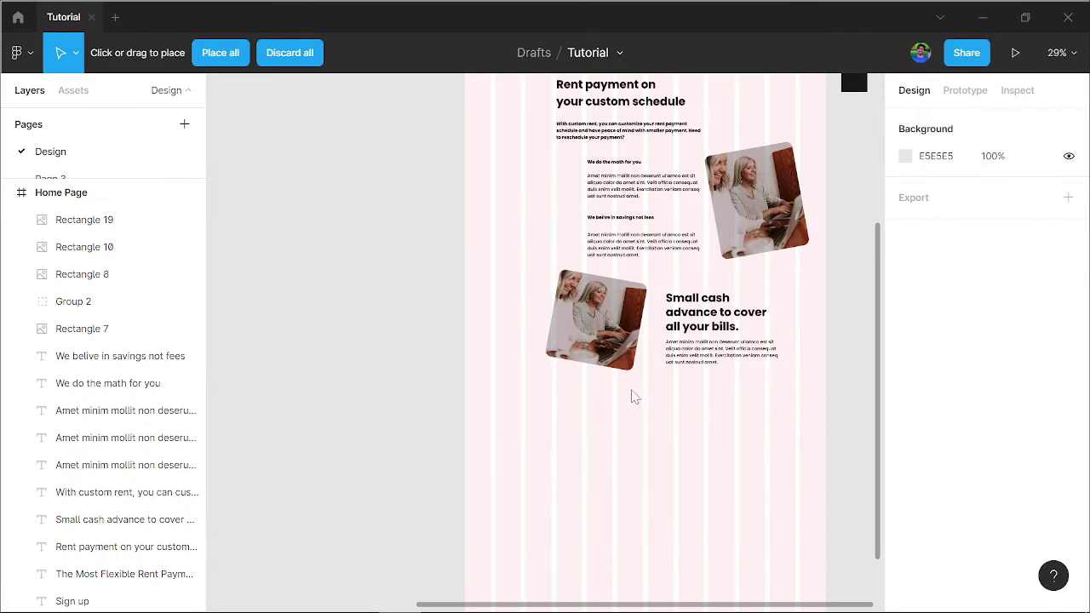
left_click(600, 333)
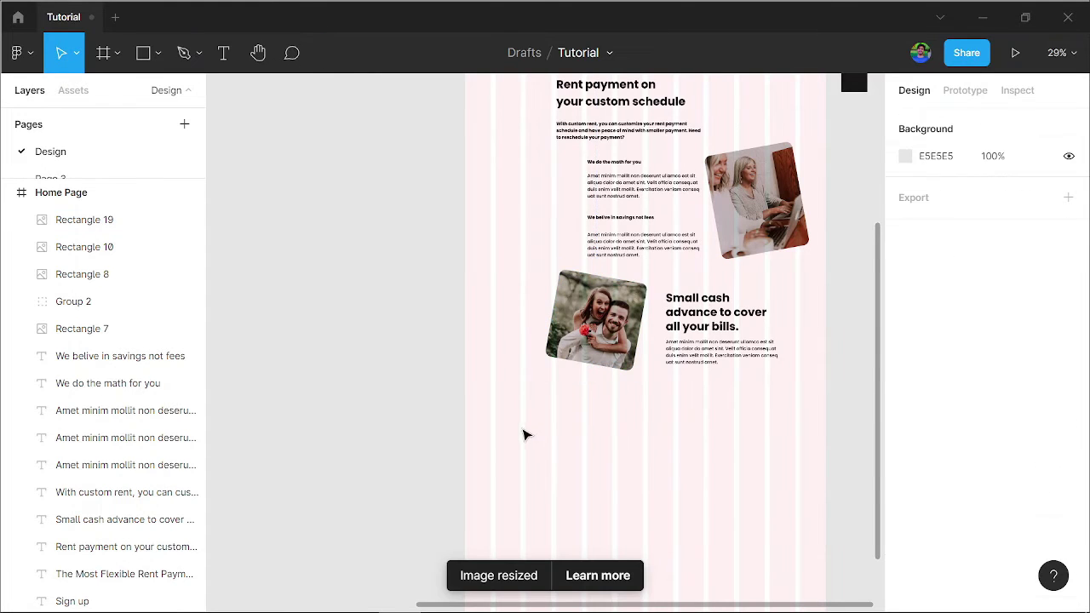
left_click(613, 340)
left_click(654, 409)
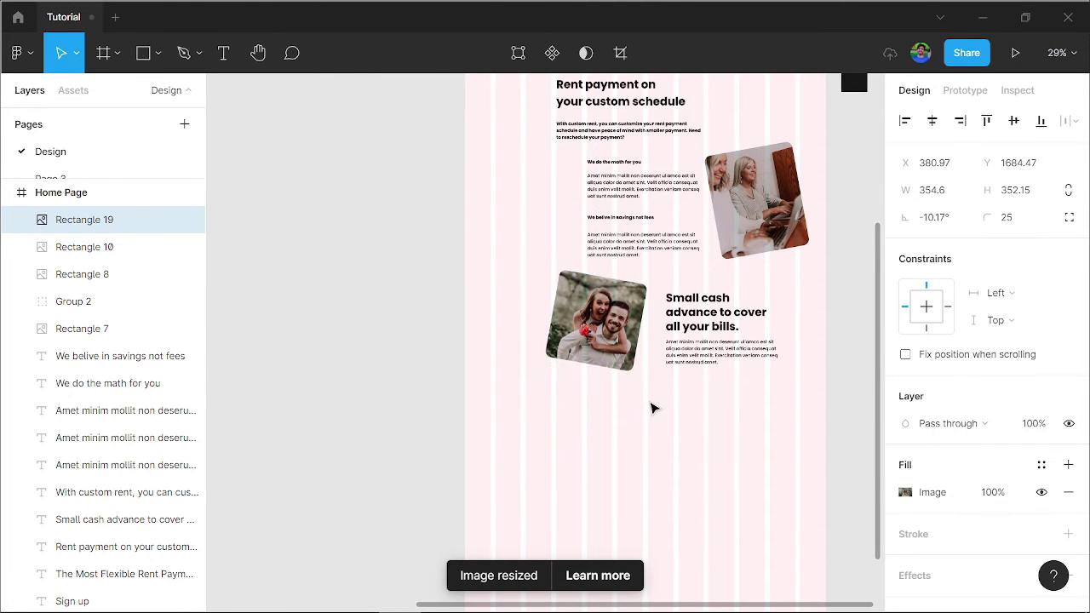
Shorten the upper photo to about 366 tall and fill it with the jonathan-borba family image.
left_click(730, 247)
left_click_drag(729, 249, 756, 241)
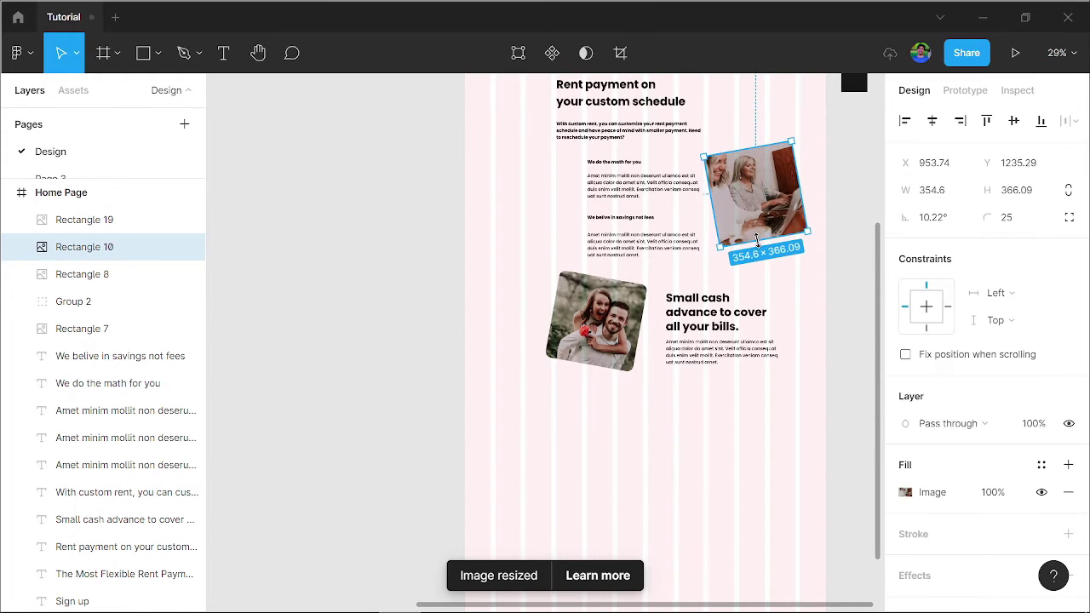
left_click(846, 307)
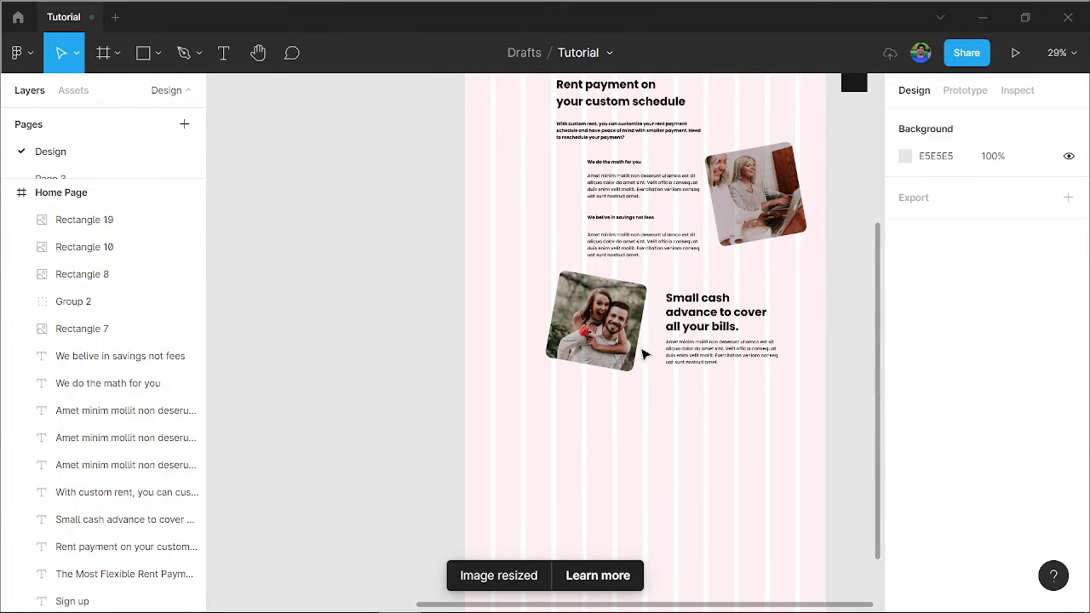
key("ctrl+shift+k")
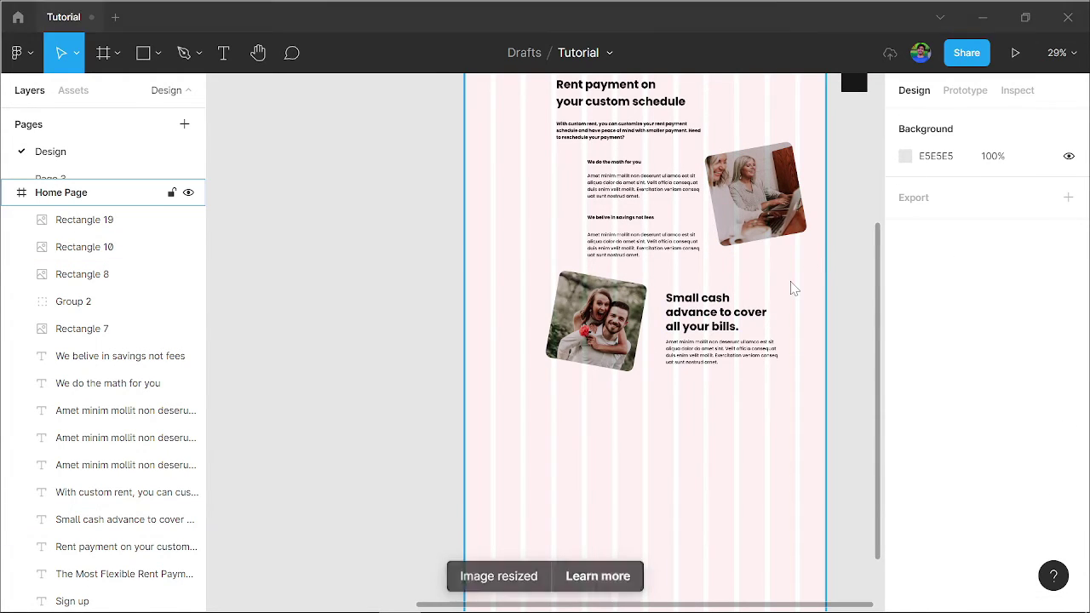
left_click(285, 324)
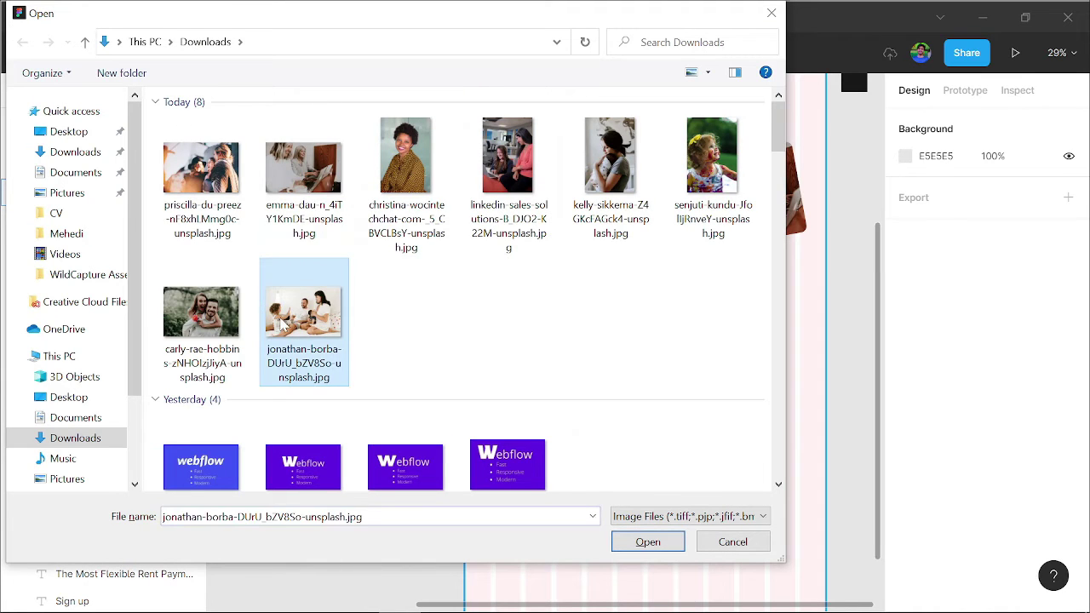
left_click(647, 542)
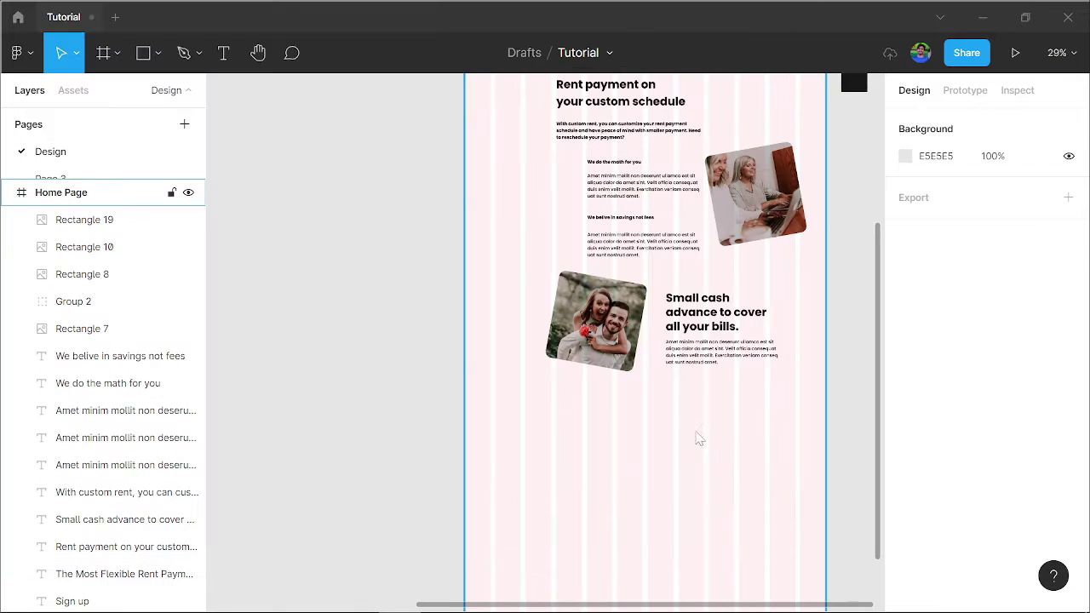
left_click(756, 185)
left_click(866, 202)
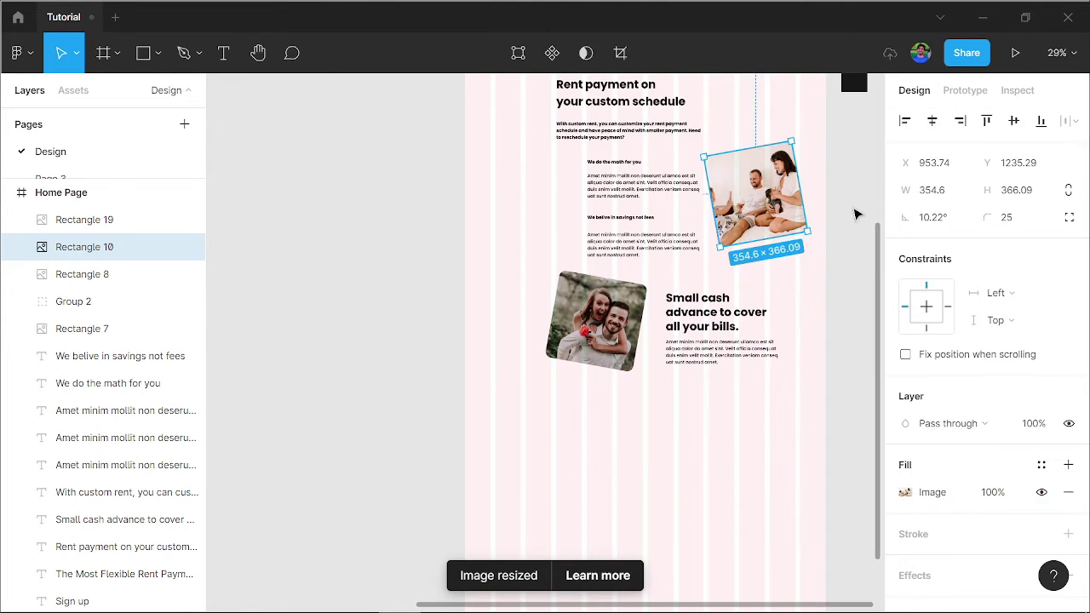
scroll(845, 232, "down", 2)
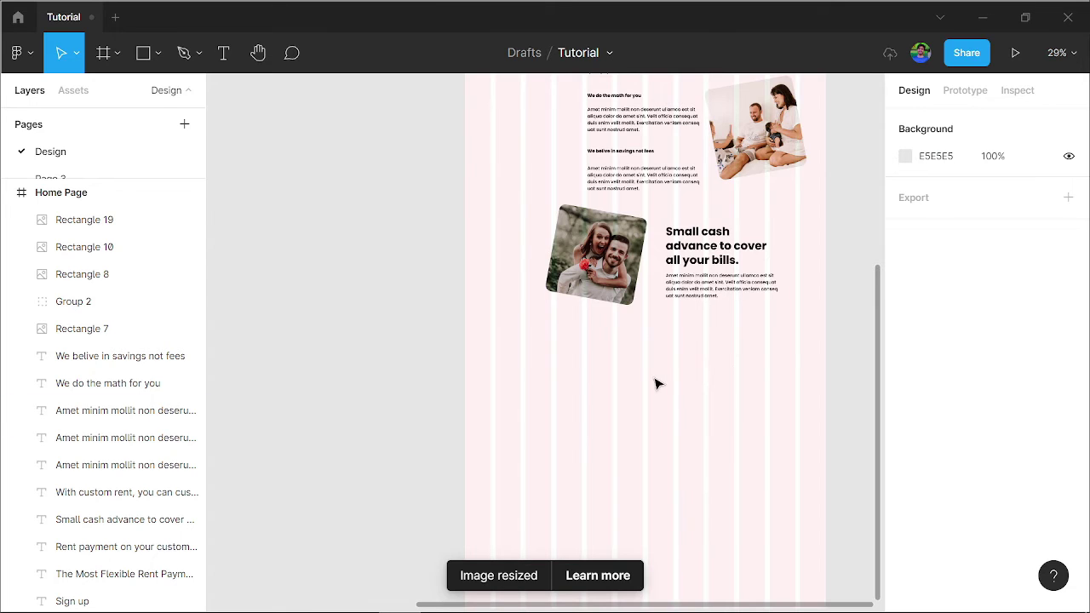
Duplicate the second heading and its paragraph as a block below-left.
left_click_drag(705, 343, 723, 223)
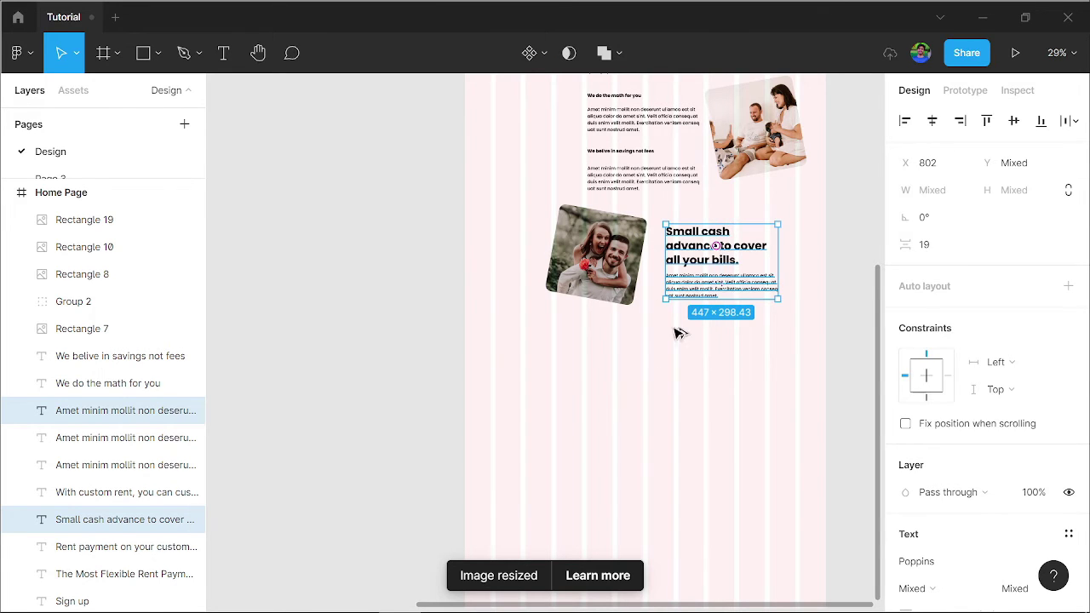
left_click_drag(728, 293, 612, 400)
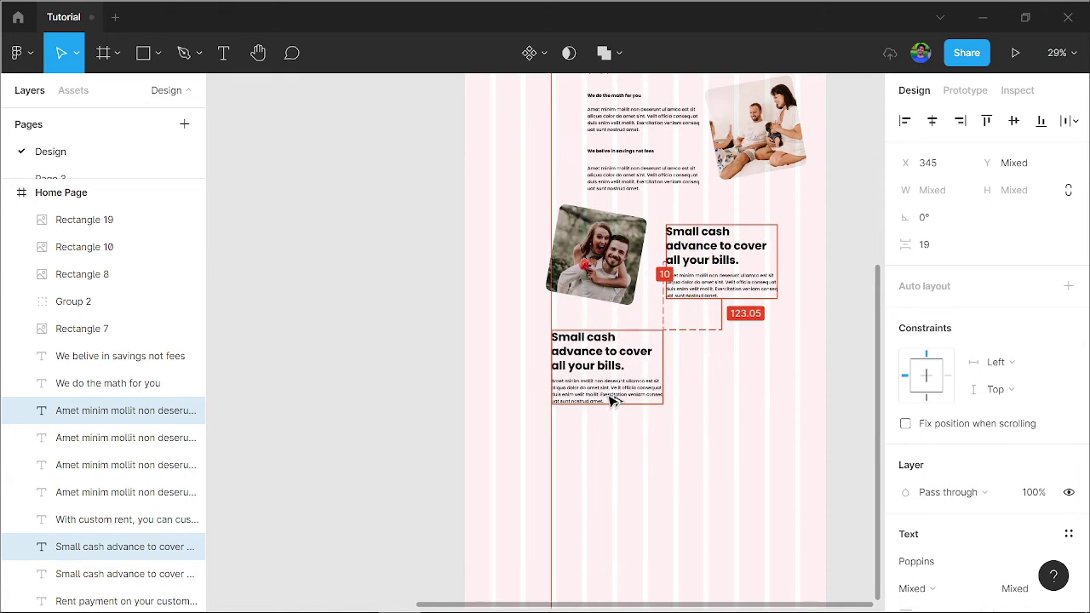
left_click(479, 434)
scroll(481, 430, "up", 3)
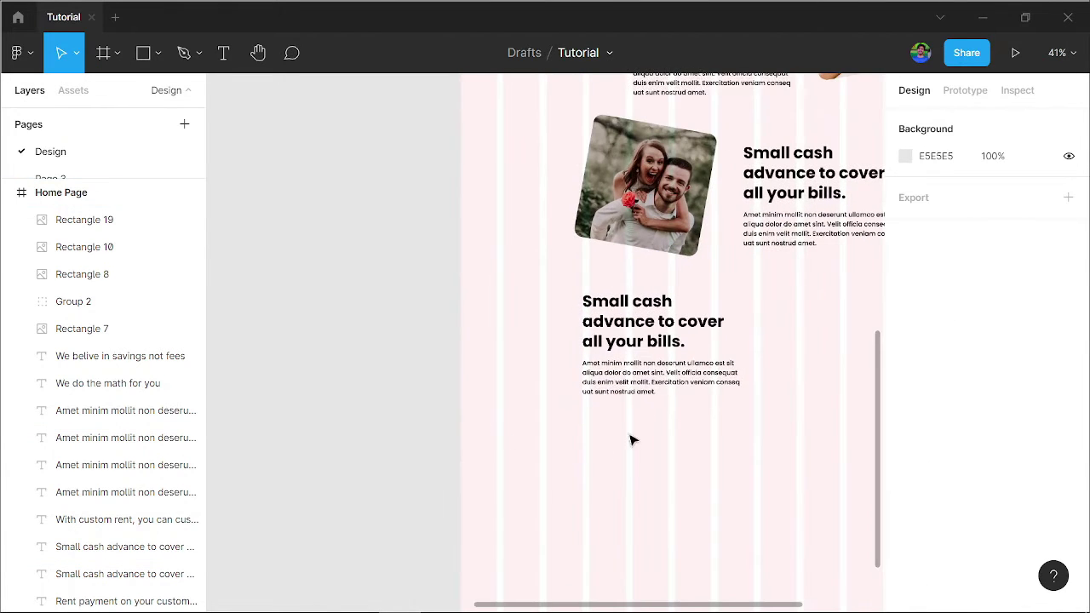
Retype the copied heading as 'No more late fees, overdrafts.' over two lines.
left_click(649, 331)
type("No")
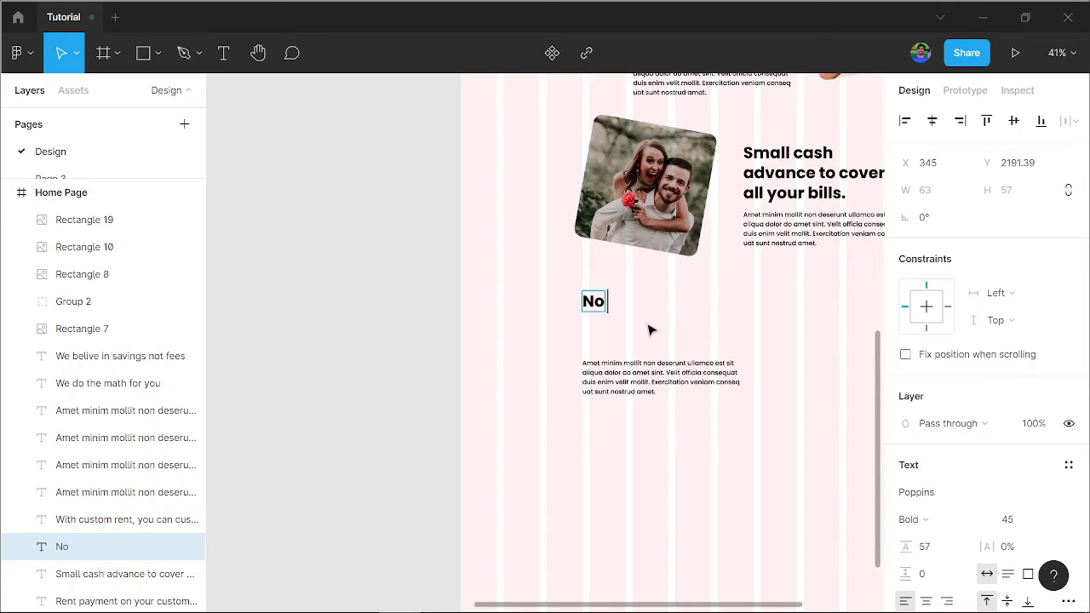
type(" more")
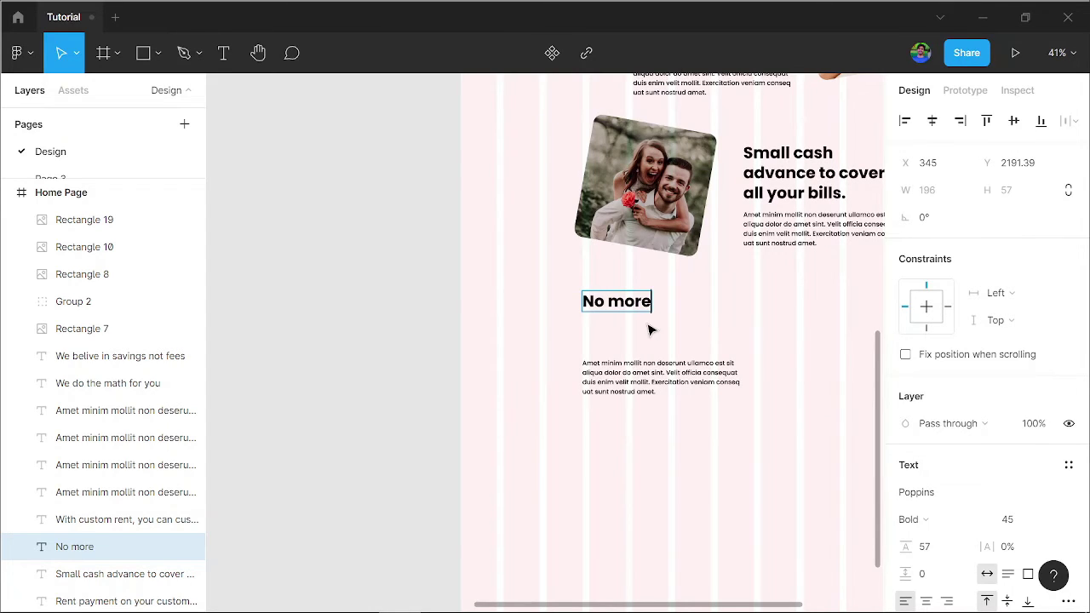
key("Return")
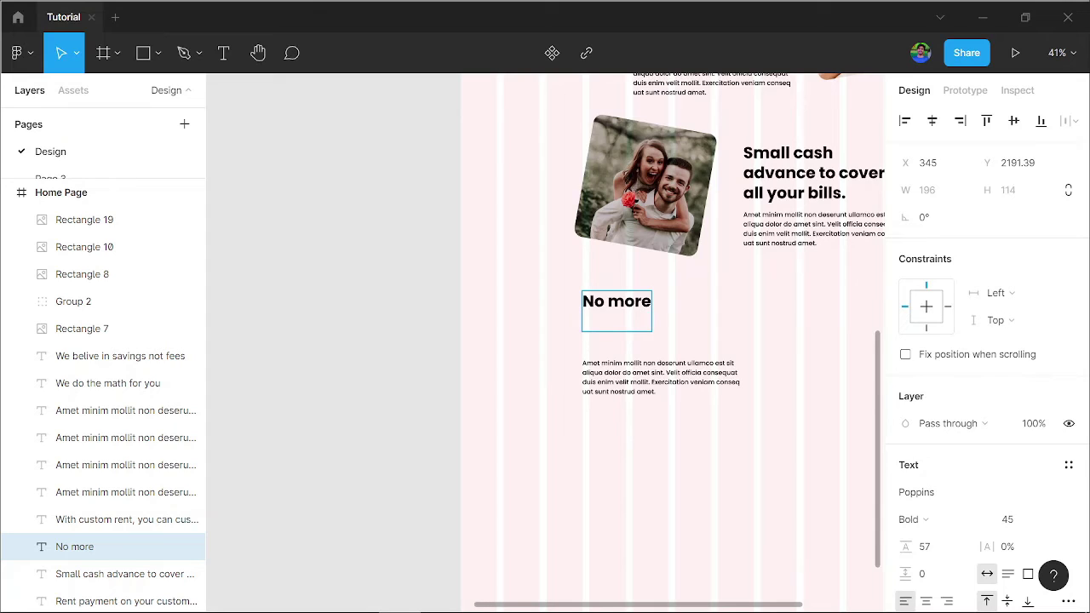
type("late fee")
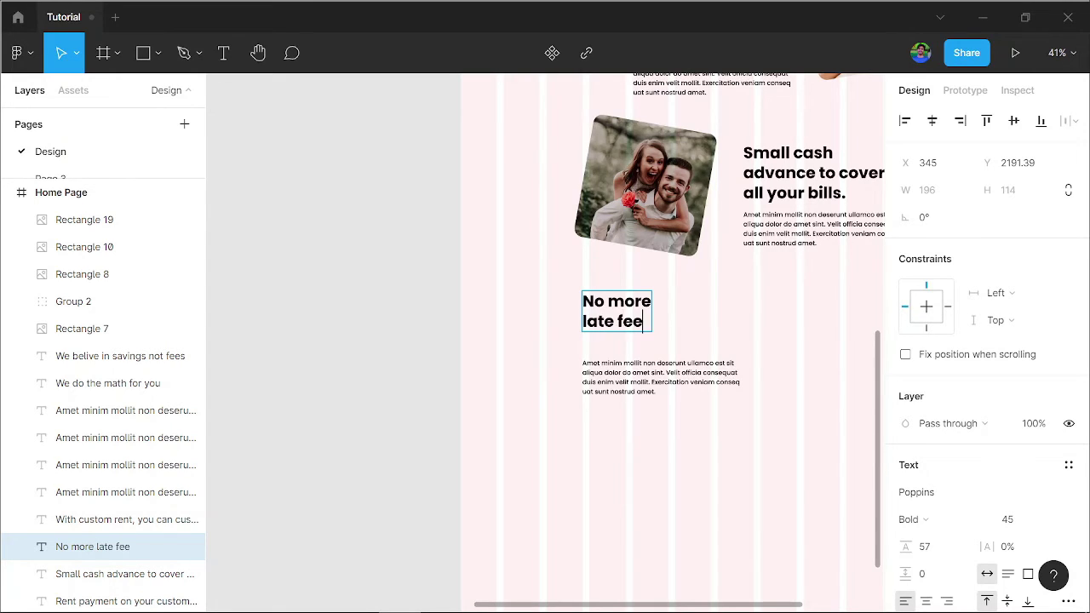
type("s,")
type(" over")
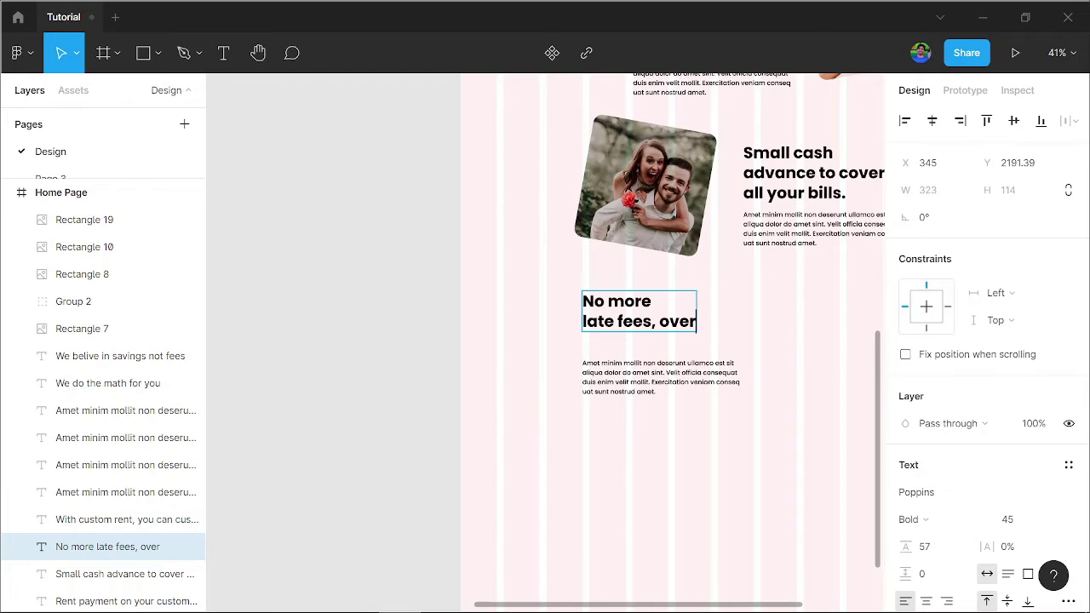
type("dra")
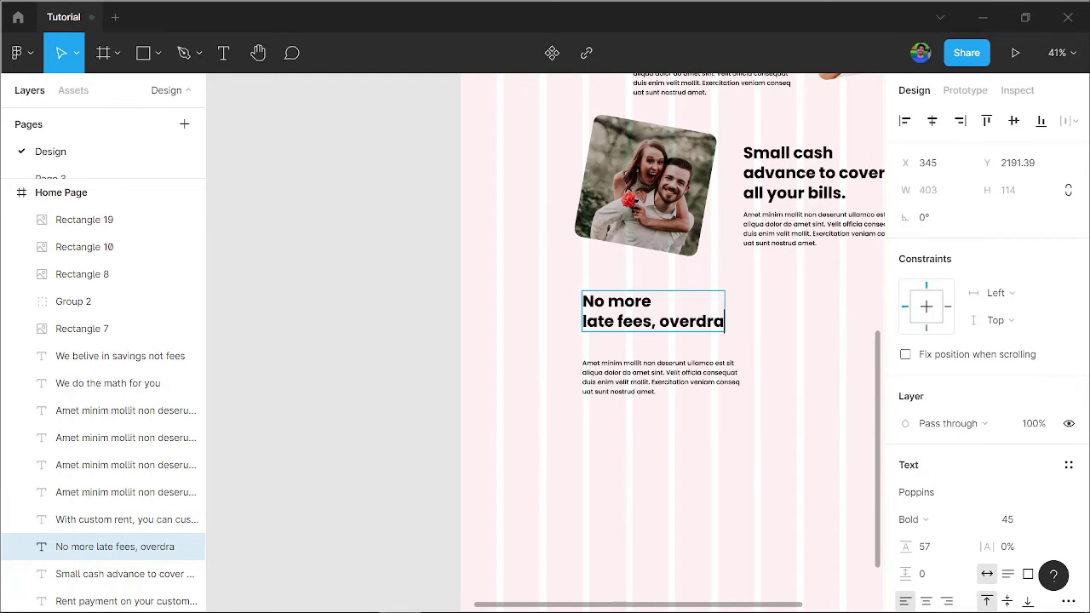
type("fts")
type(".")
key("Escape")
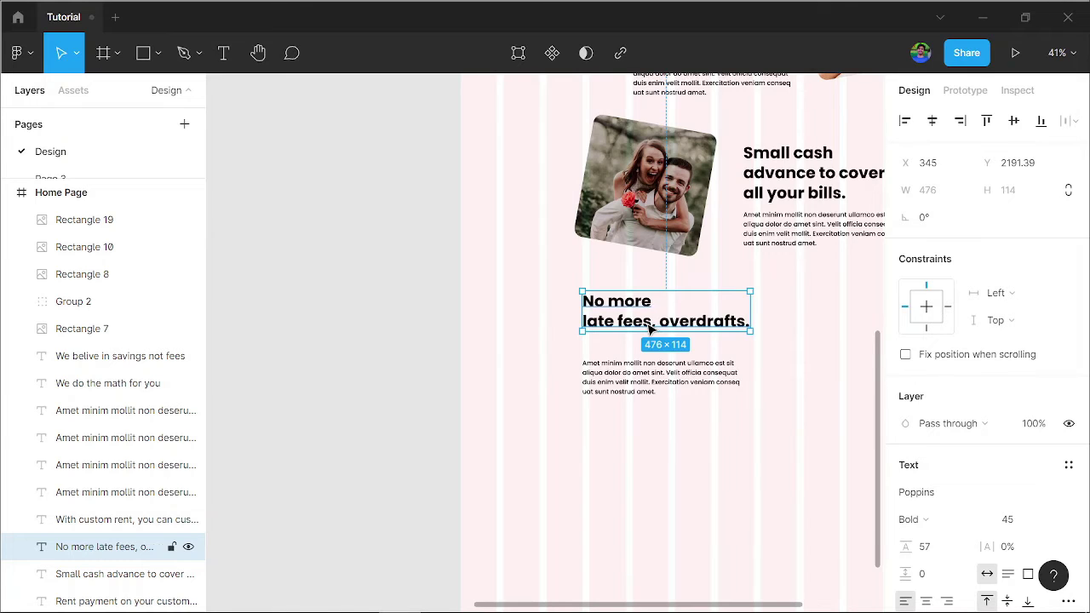
key("shift+Down")
Nudge the paragraph below the new heading up slightly.
left_click(645, 459)
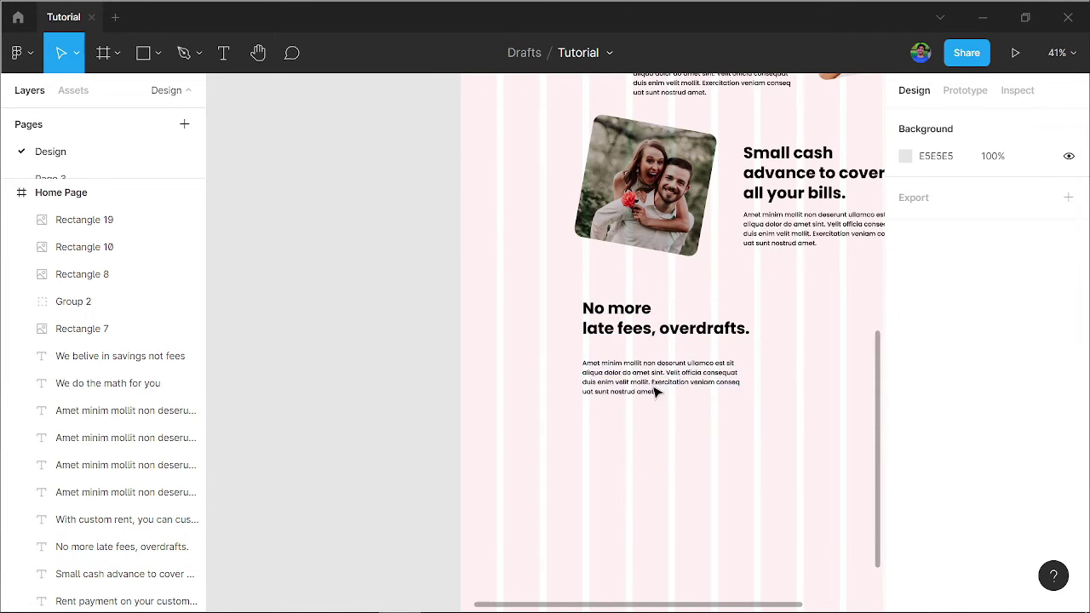
left_click(652, 389)
key("shift+Up")
key("shift+Up")
Copy the rotated family photo down beside the overdrafts heading.
left_click(718, 465)
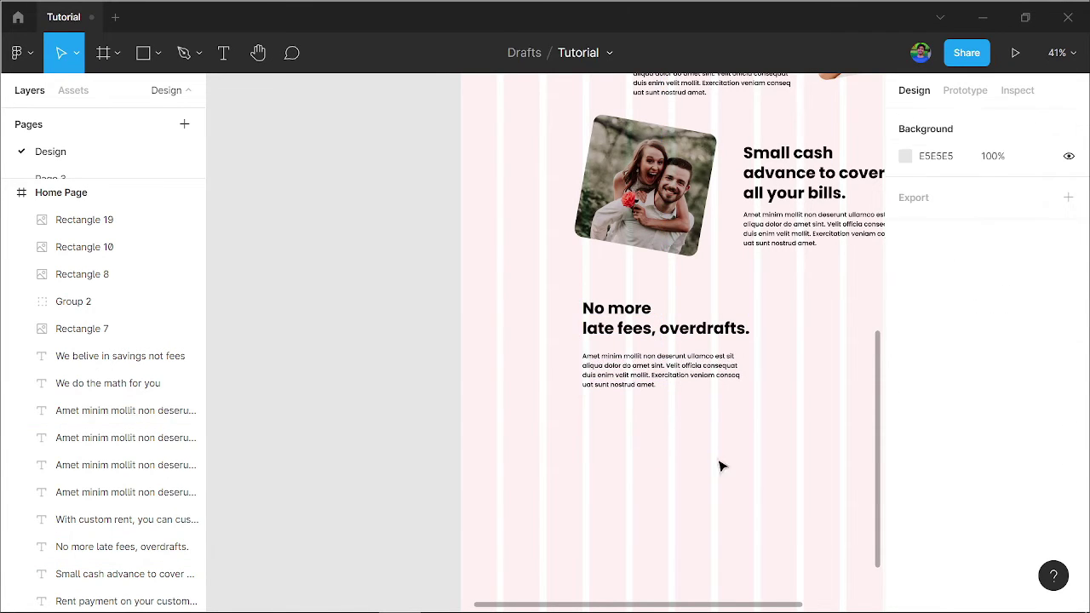
left_click_drag(718, 465, 603, 479)
left_click(749, 91)
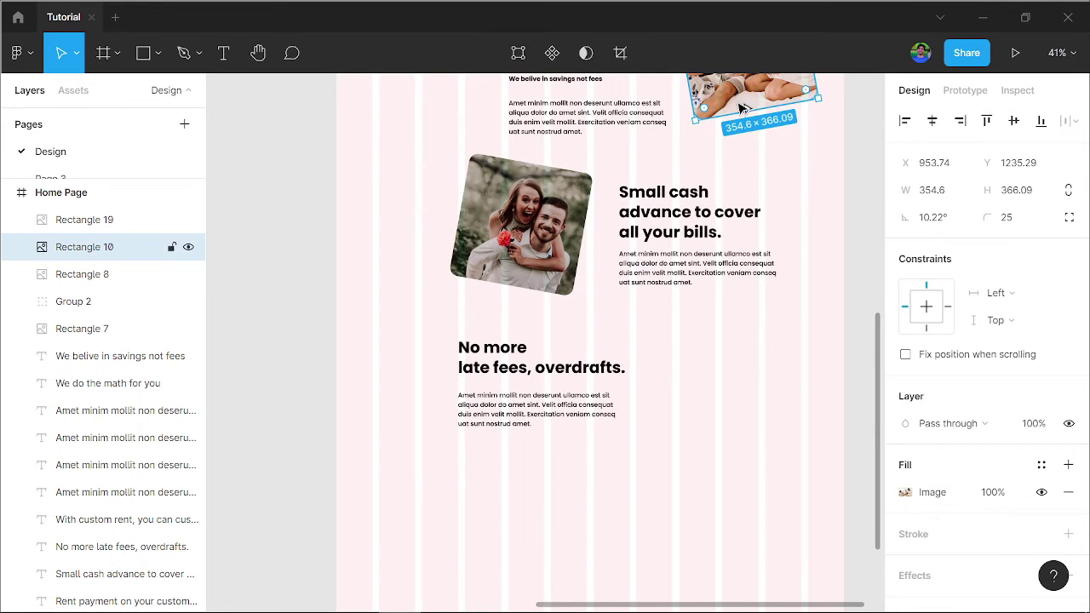
left_click_drag(743, 109, 659, 443)
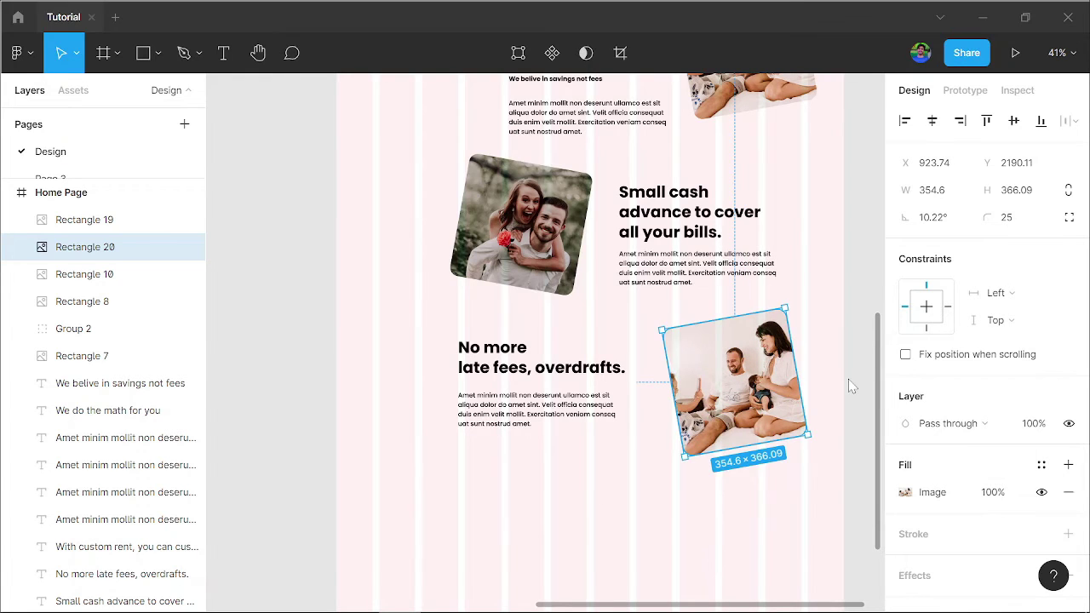
Fill the copied photo with the linkedin image of two women at a laptop.
key("ctrl+shift+k")
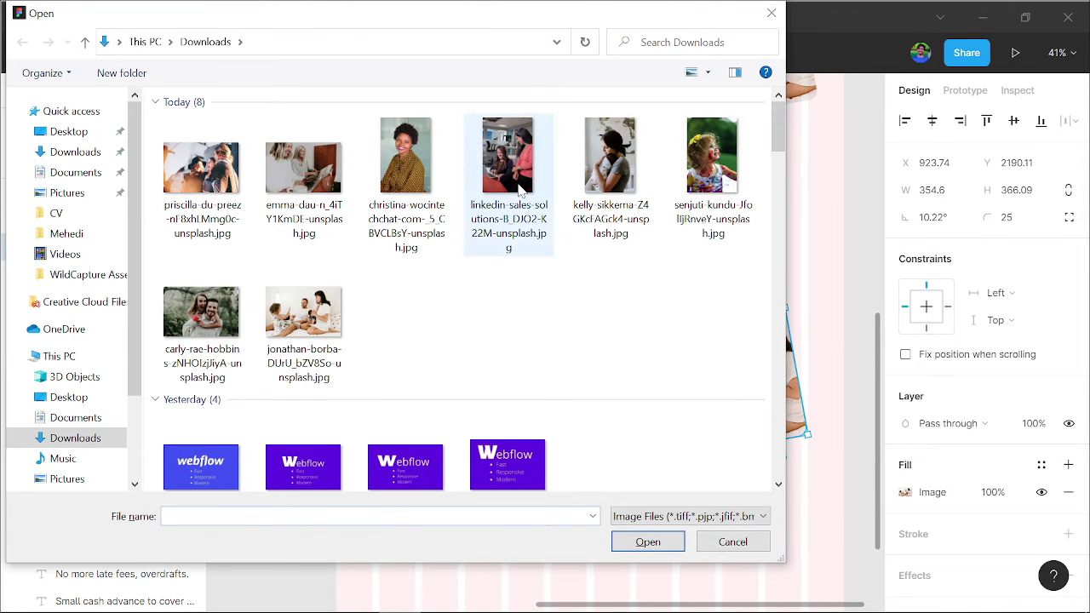
left_click(508, 171)
left_click(639, 538)
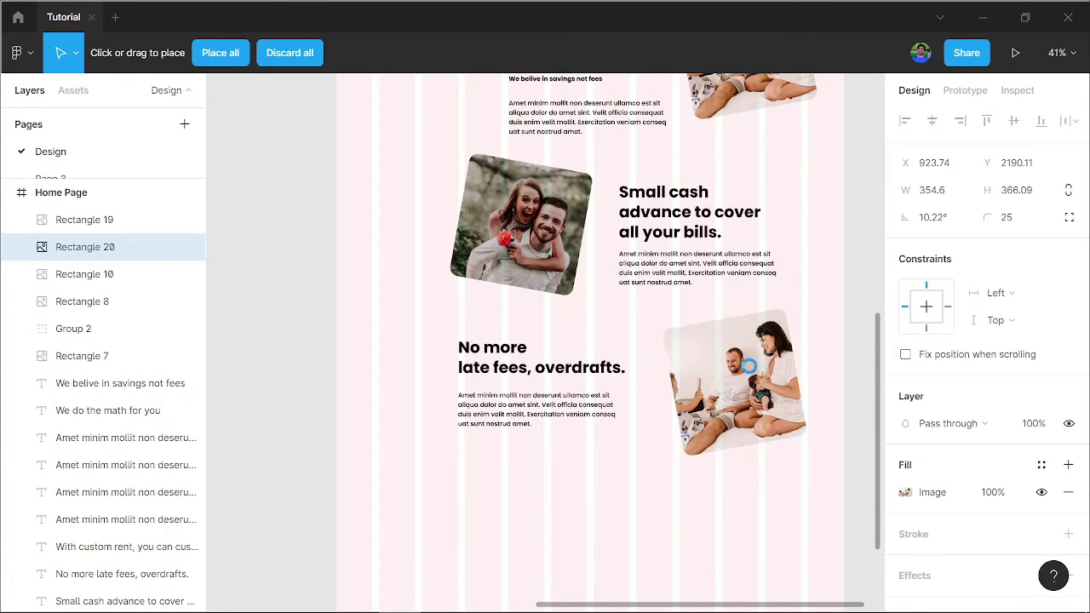
left_click(749, 367)
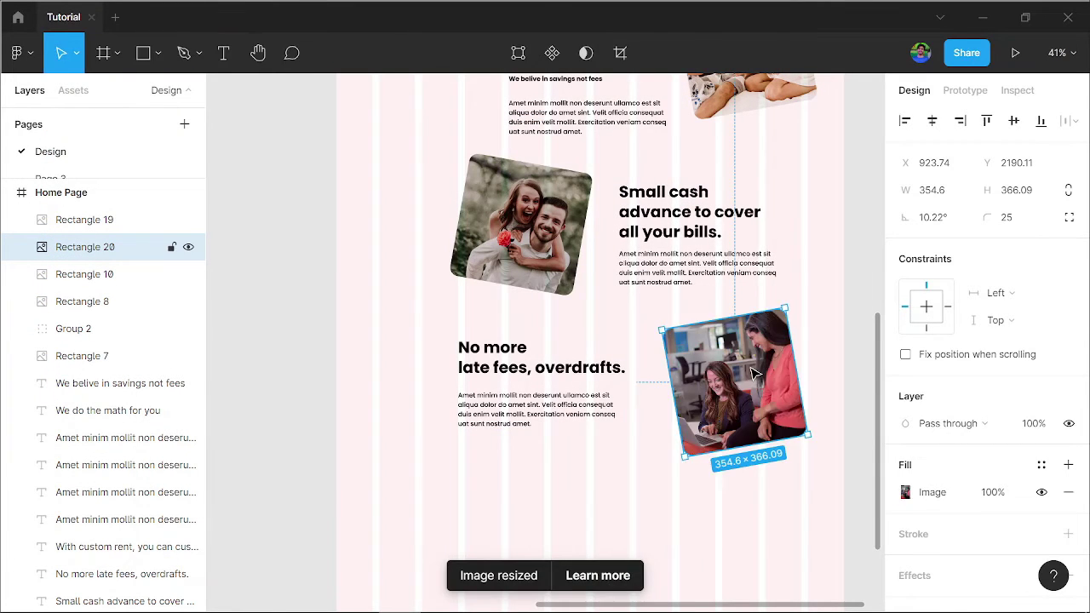
left_click(837, 343)
left_click(748, 381)
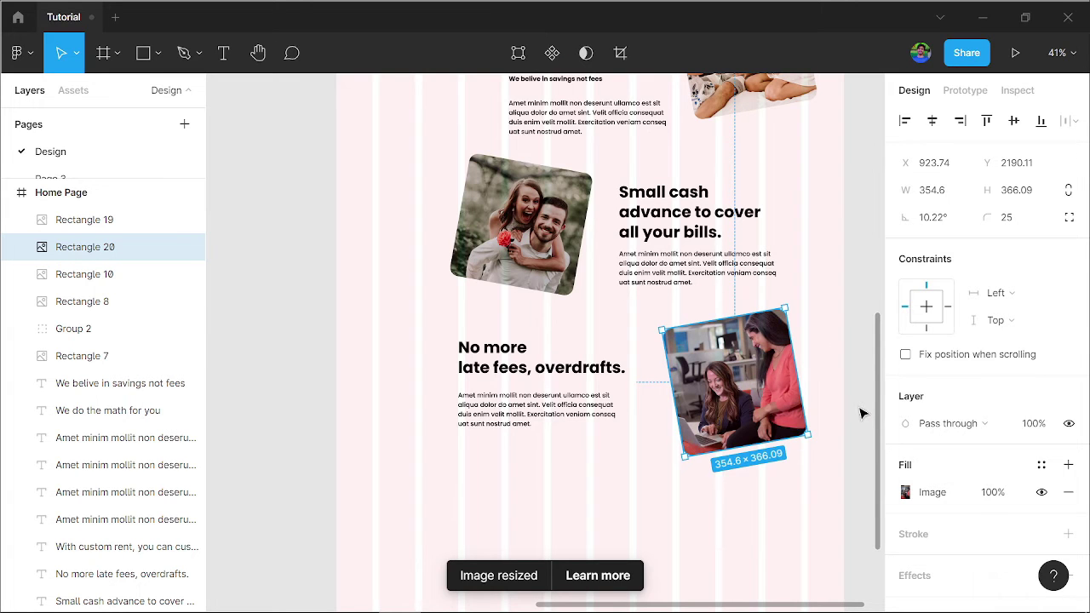
left_click(860, 413)
scroll(861, 413, "up", 2)
Duplicate the couple photo and its text block below the overdrafts section.
scroll(860, 412, "down", 2)
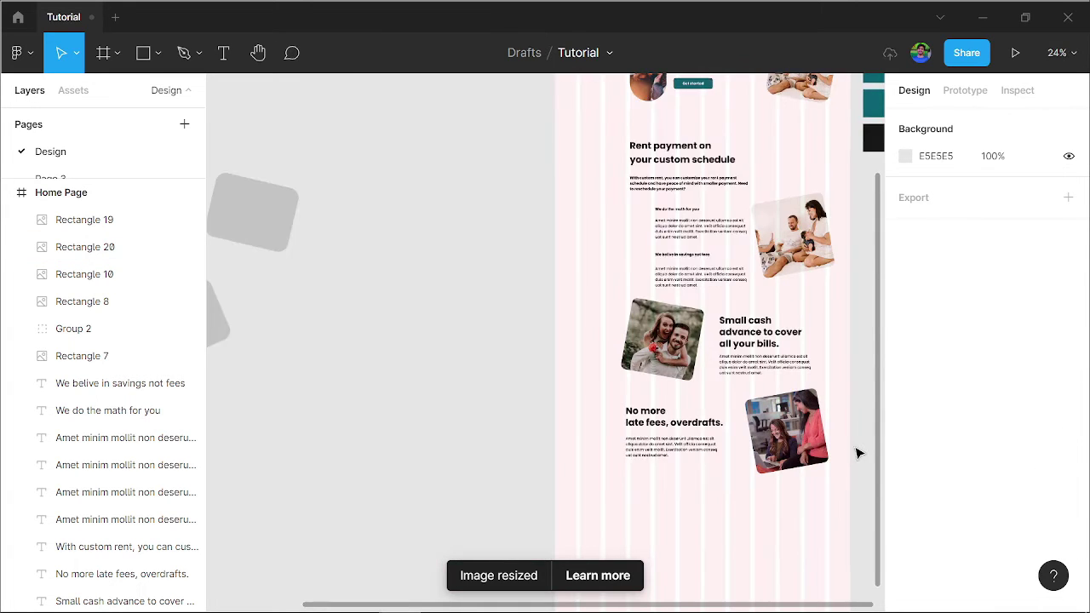
scroll(793, 373, "down", 3)
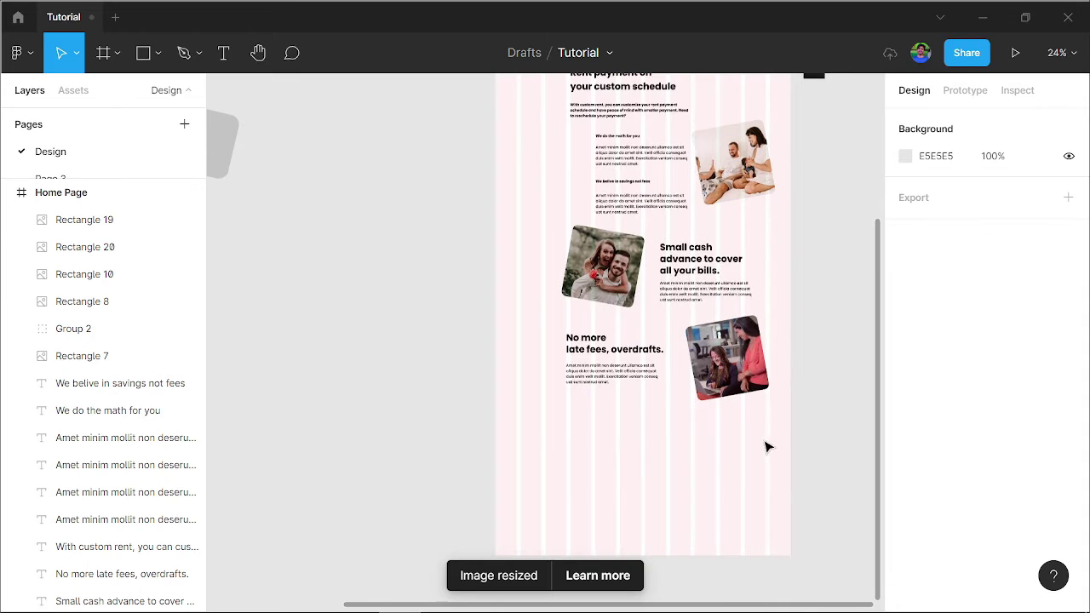
mouse_move(519, 242)
left_mouse_down()
mouse_move(747, 304)
mouse_move(662, 486)
left_mouse_up()
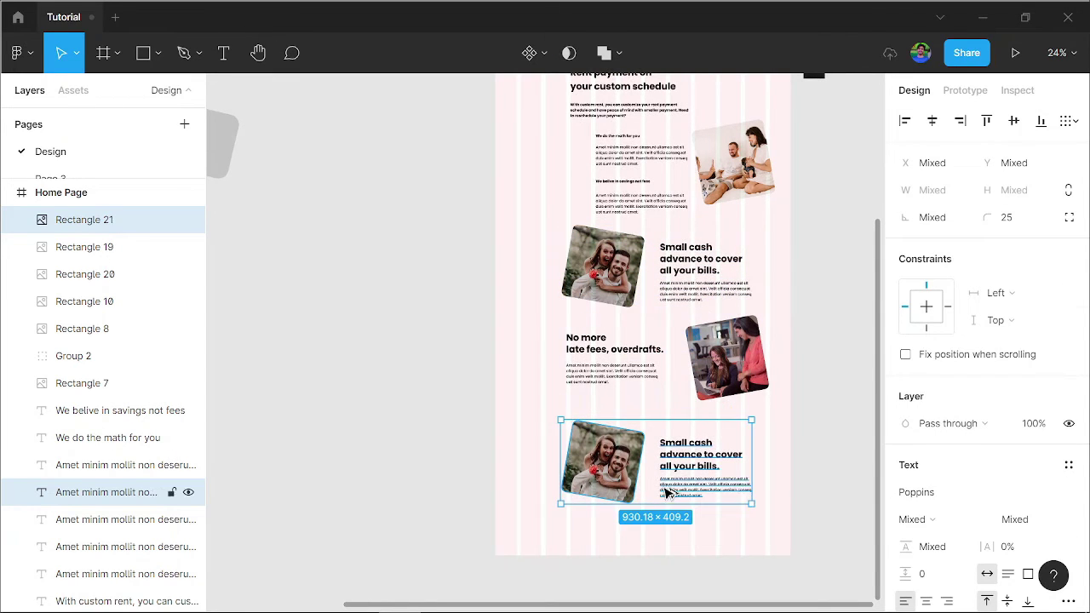
left_click(811, 473)
scroll(810, 473, "down", 1)
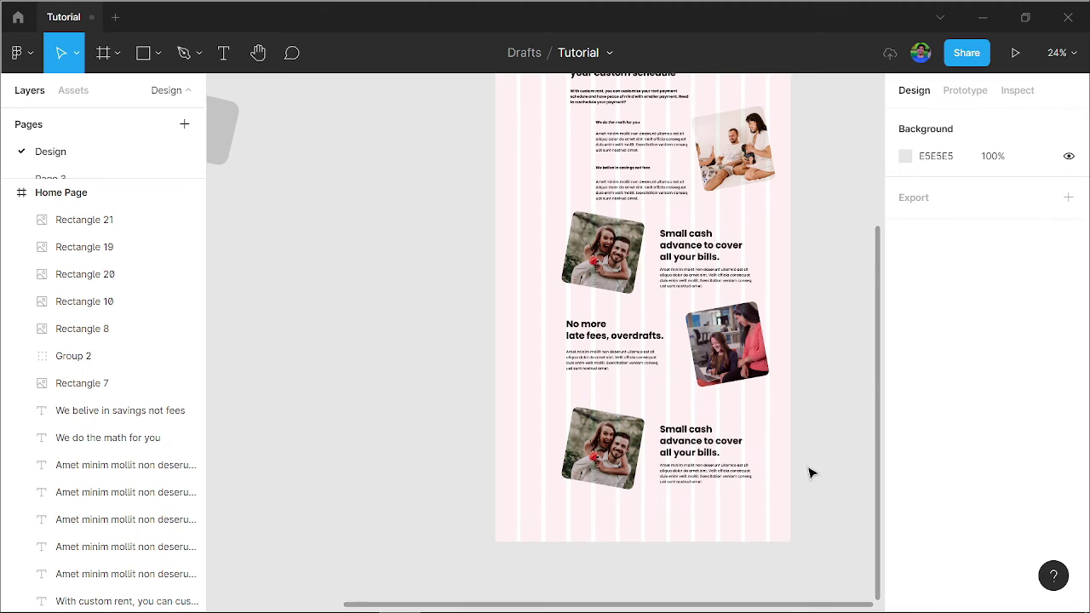
scroll(754, 464, "up", 3, "ctrl")
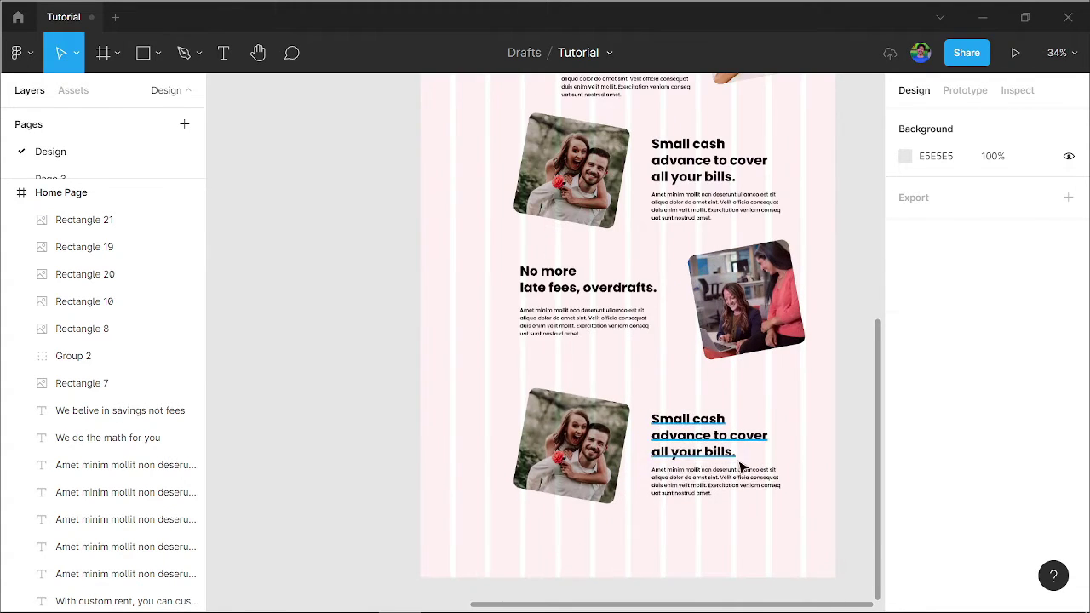
Retype the duplicated heading as 'Just one late payments can really add up.' on three lines.
double_click(678, 439)
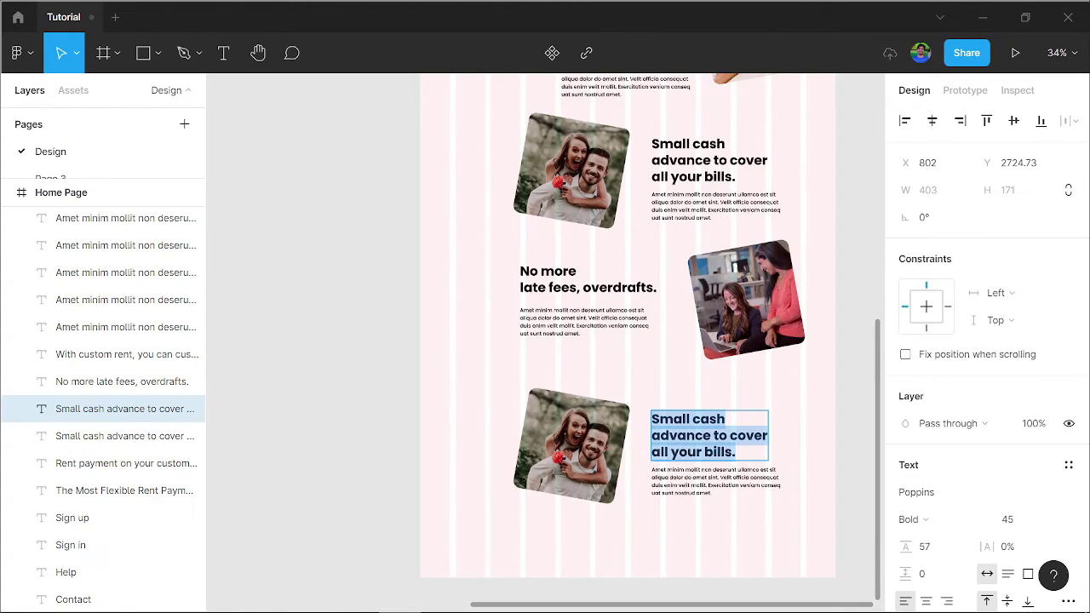
type("Just")
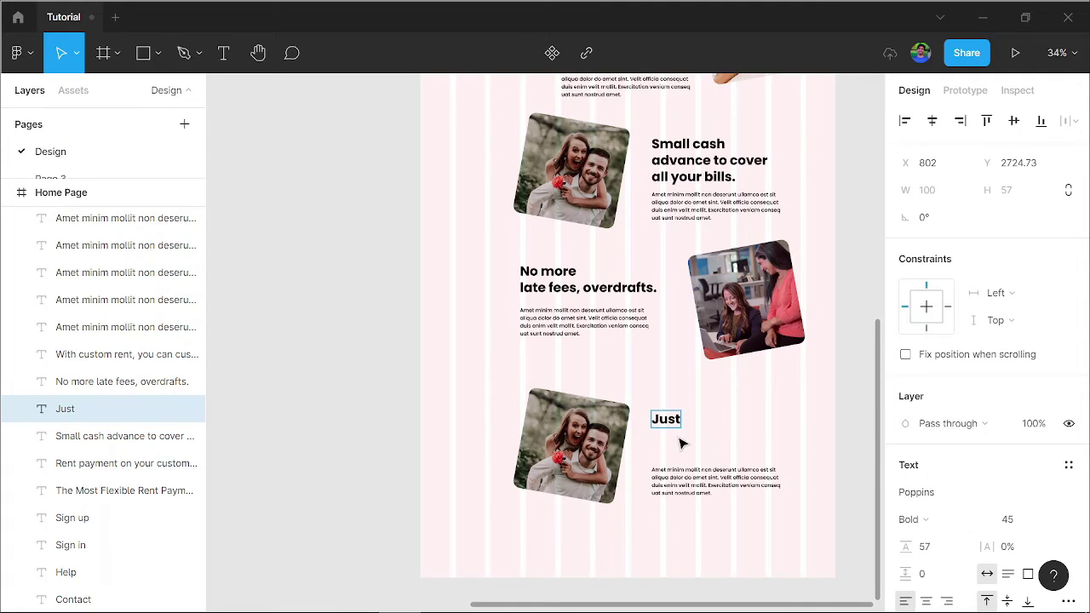
type(" one late")
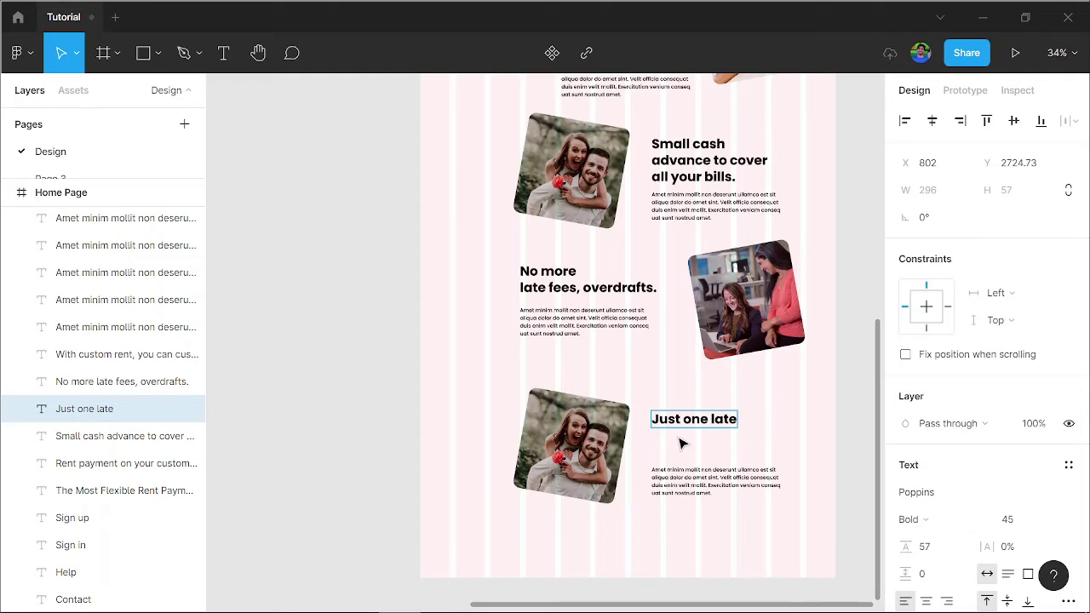
key("Return")
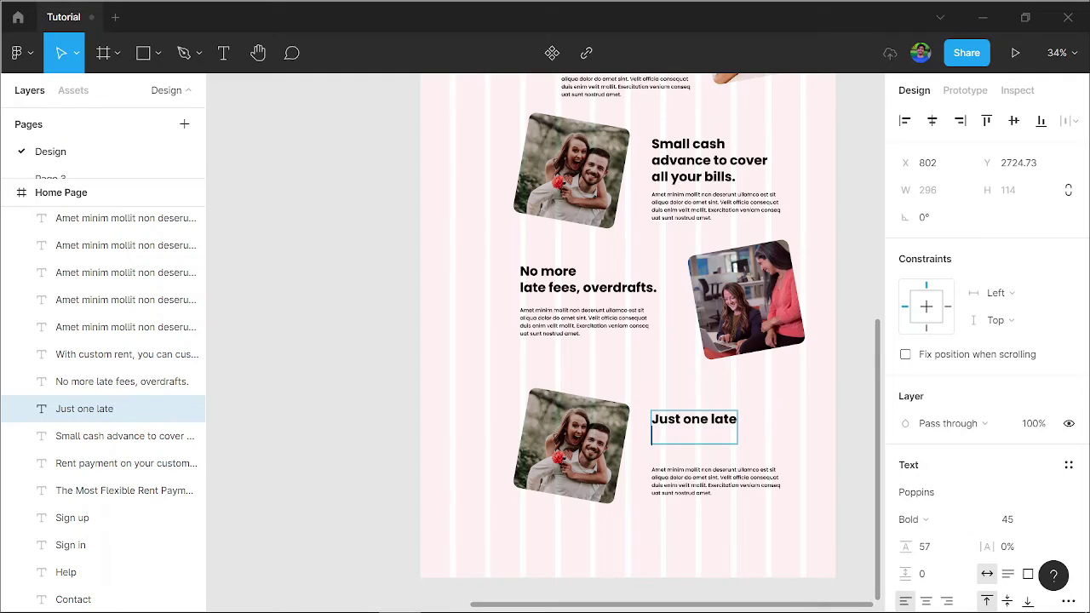
type("ayment")
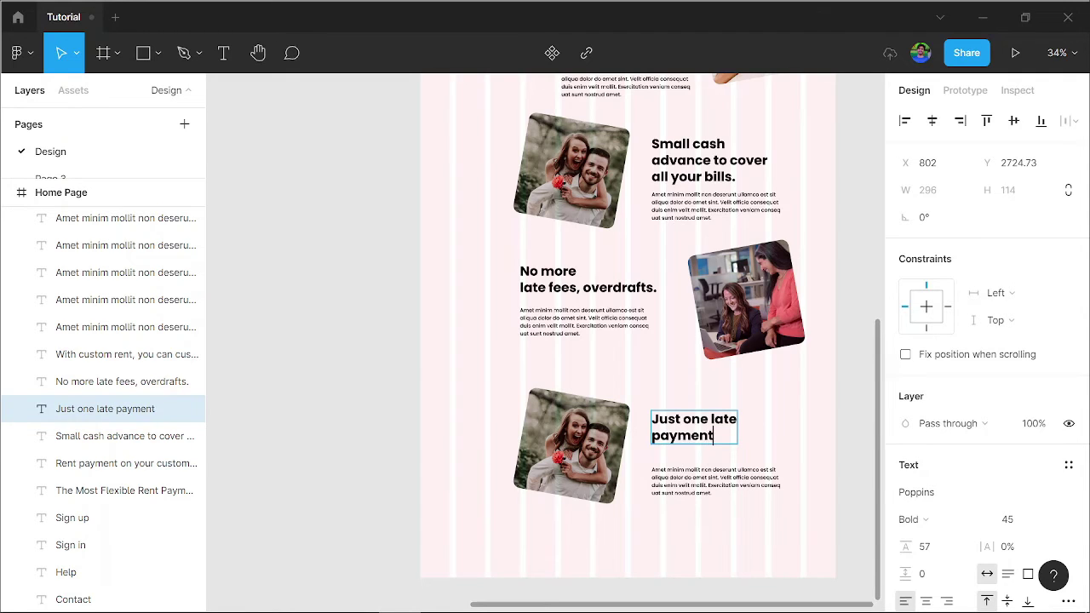
type("s can")
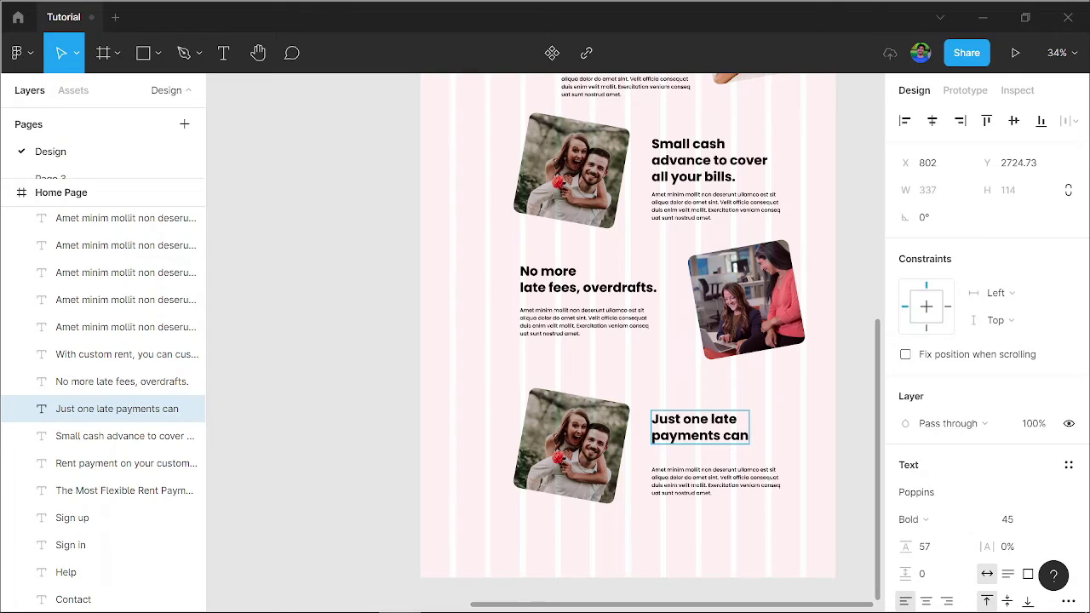
type(" reall")
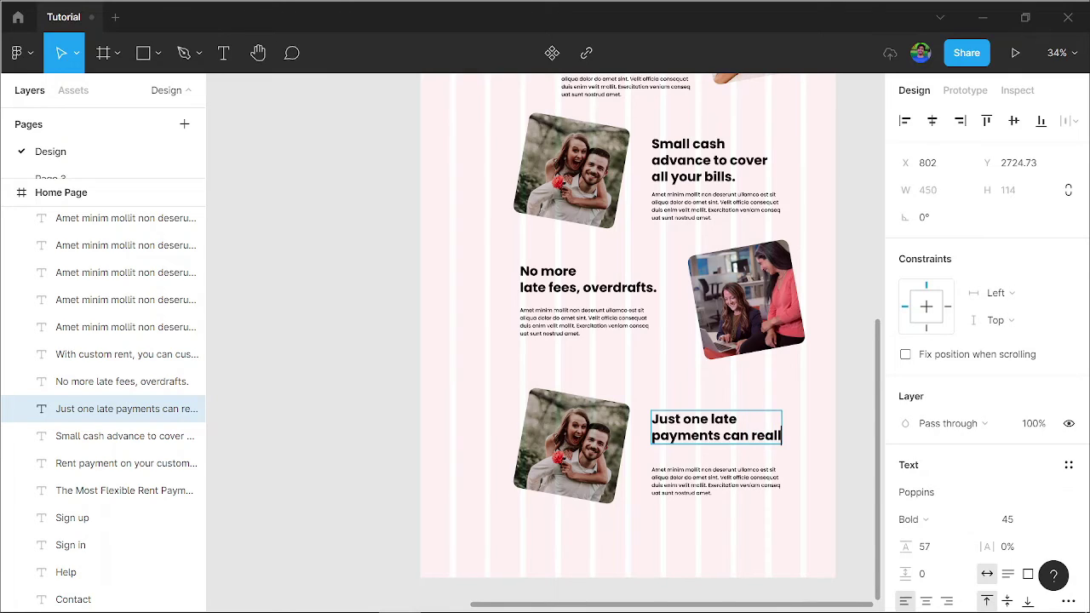
type("y")
key("Return")
type("add up.")
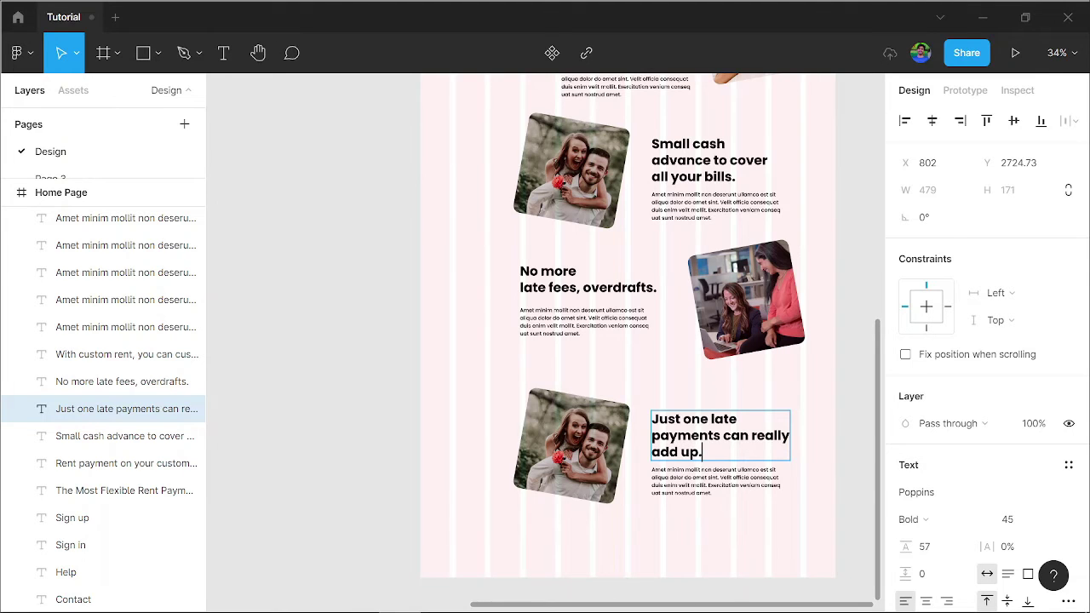
key("Escape")
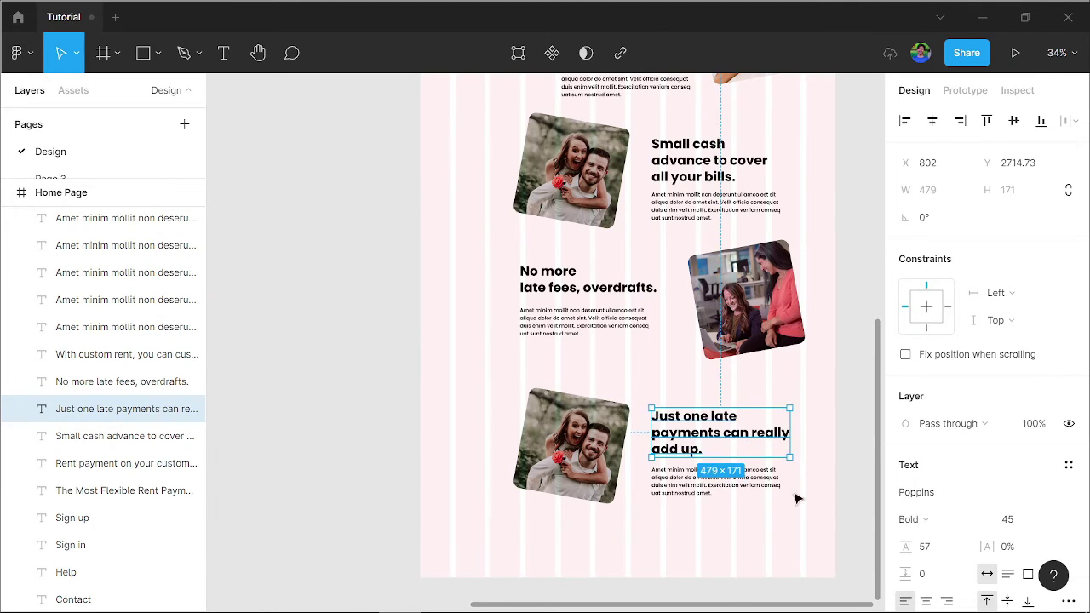
left_click(796, 497)
left_click(700, 454)
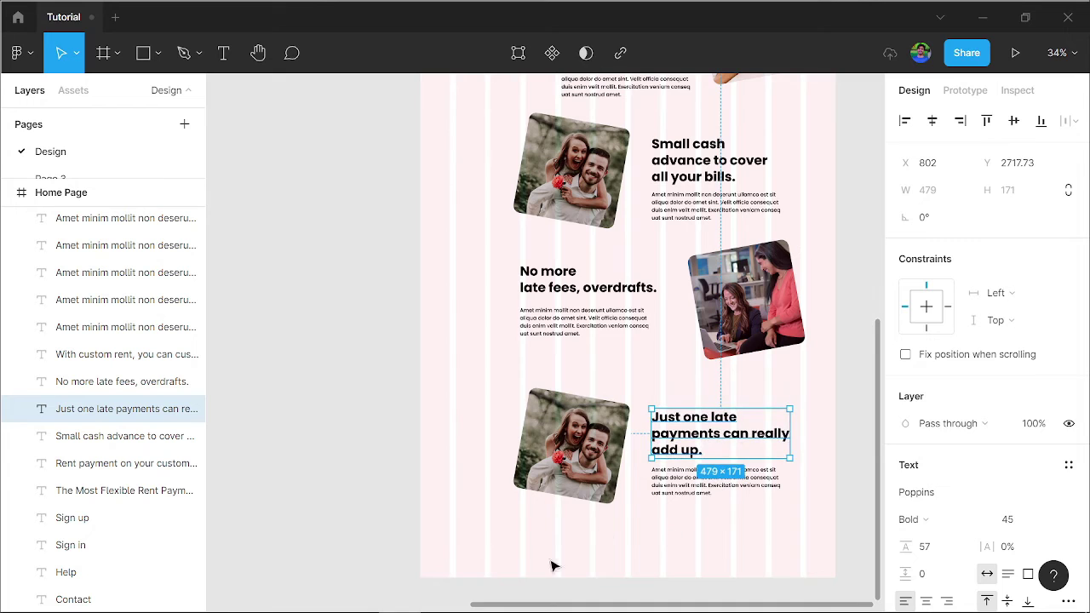
Place the kelly-sikkema image of a woman holding a child into the third photo.
left_click(371, 513)
key("ctrl+shift+k")
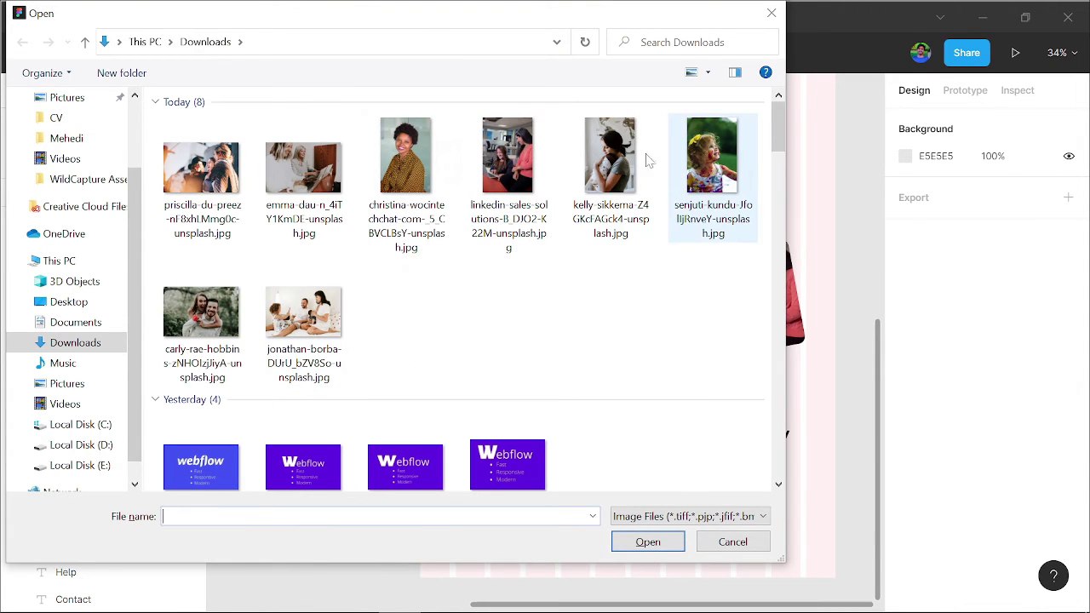
left_click(632, 172)
left_click(649, 543)
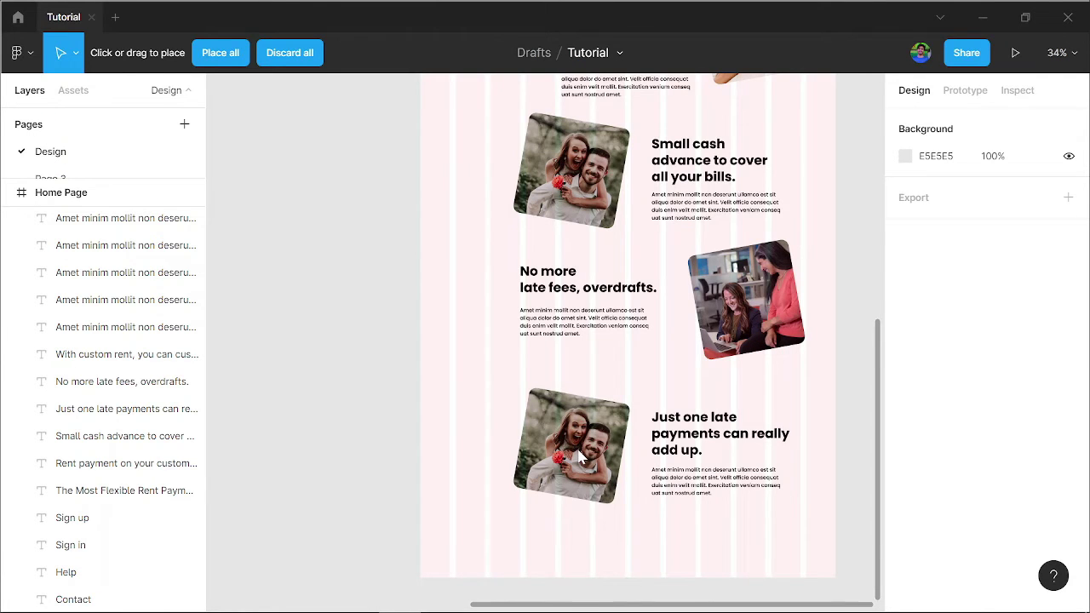
left_click(588, 454)
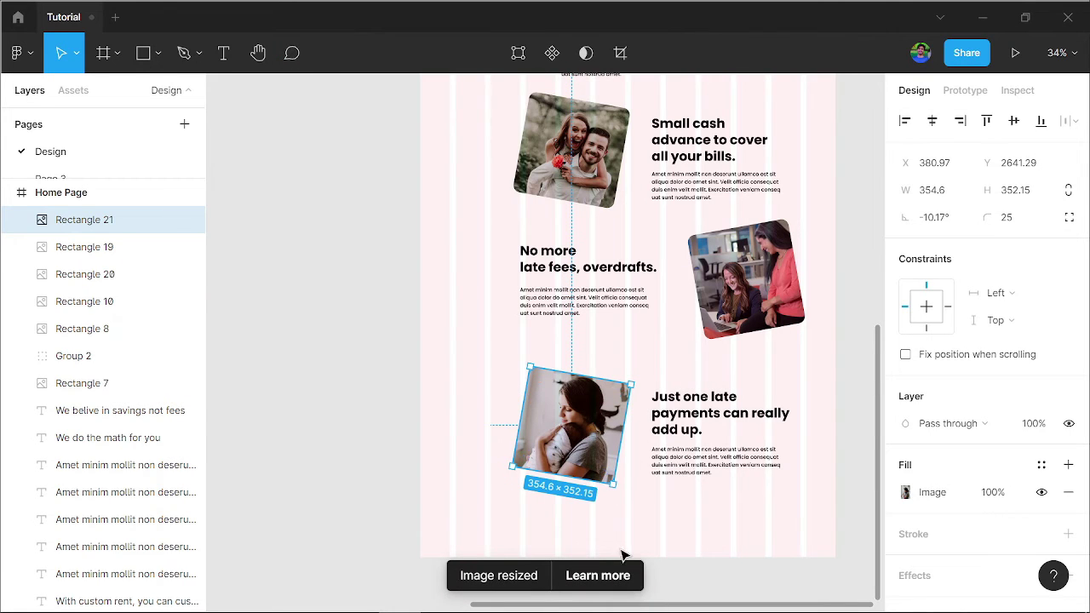
key("Escape")
right_click(438, 510)
key("Escape")
scroll(345, 469, "down", 3, "ctrl")
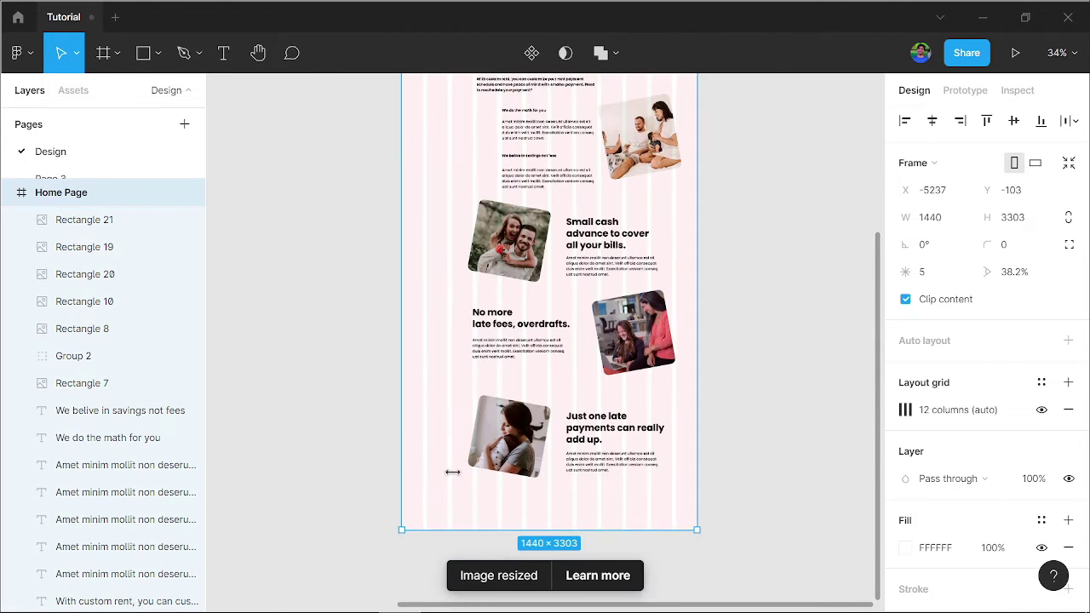
Extend the Home Page frame and draw a full-width 1440×735 grey rectangle below the last section.
mouse_move(538, 531)
left_mouse_down()
mouse_move(528, 531)
mouse_move(528, 567)
left_mouse_up()
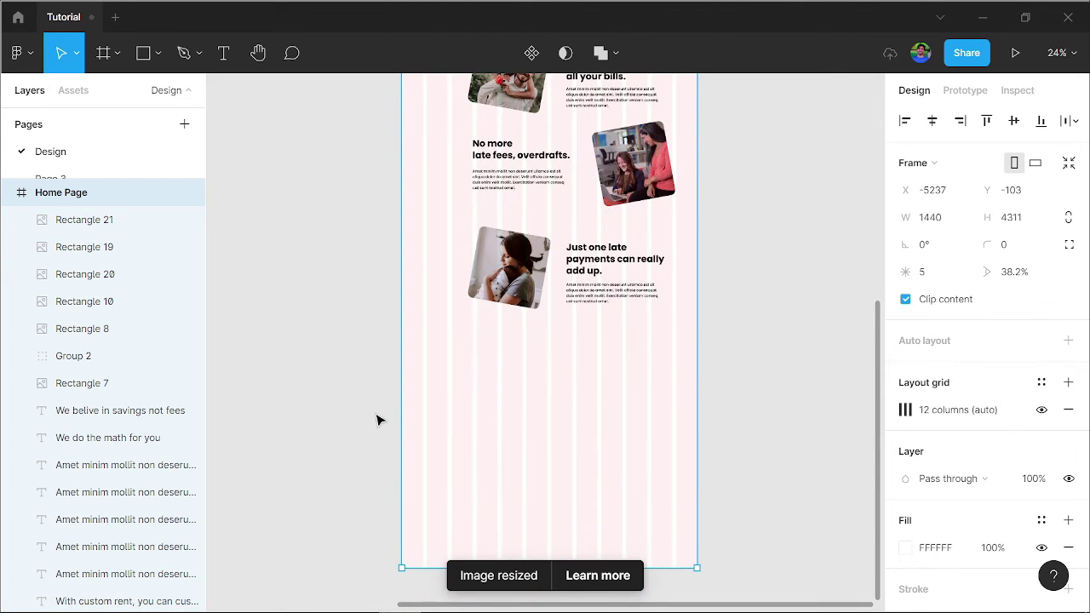
left_click(380, 419)
left_click(139, 53)
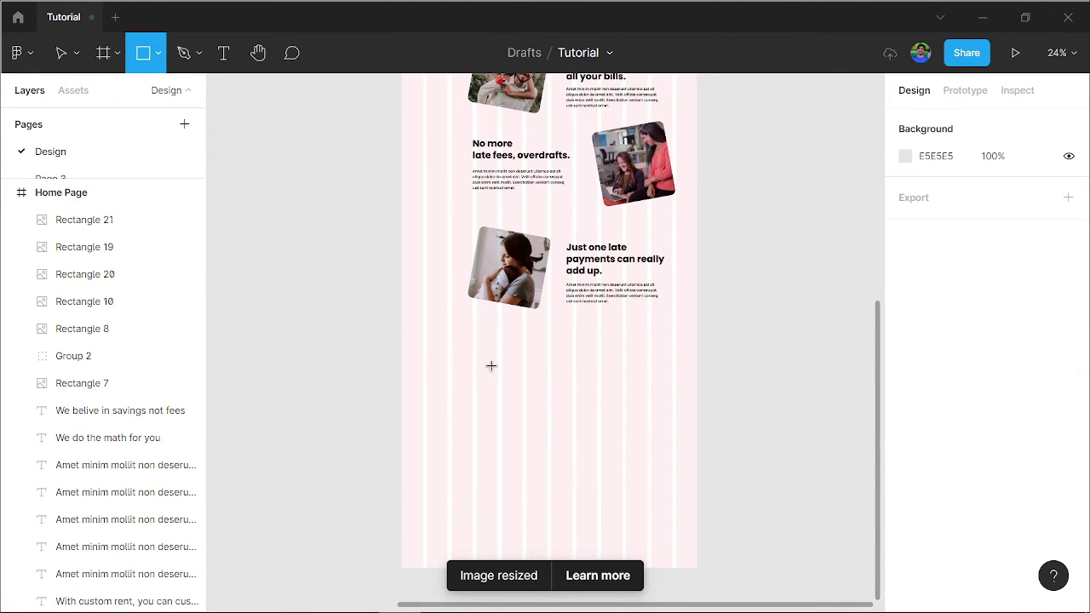
scroll(295, 327, "up", 2)
mouse_move(297, 328)
left_mouse_down()
mouse_move(649, 520)
mouse_move(731, 528)
mouse_move(731, 555)
left_mouse_up()
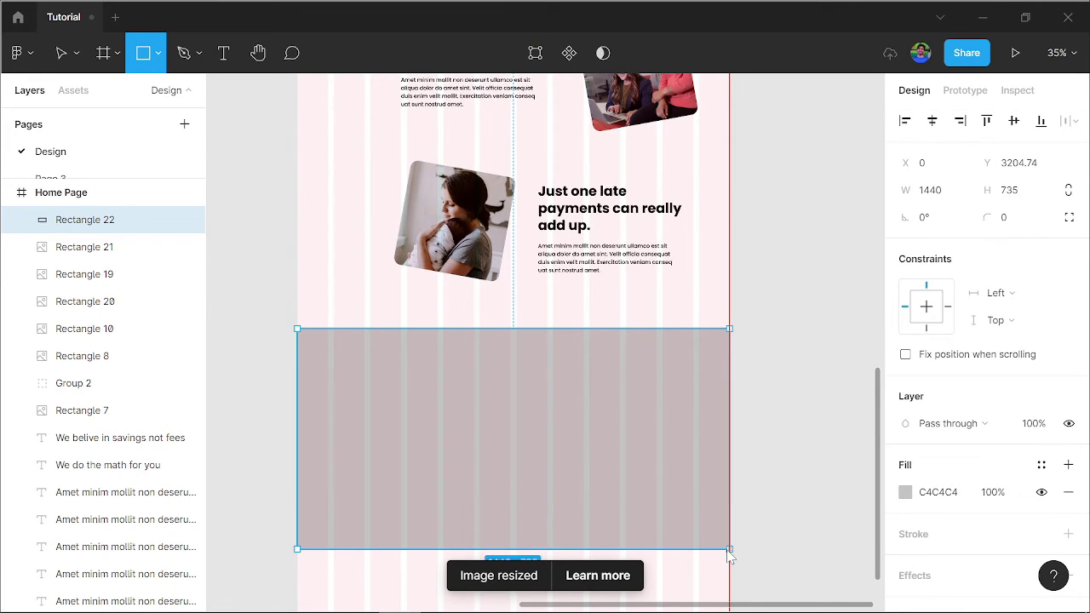
left_click(784, 470)
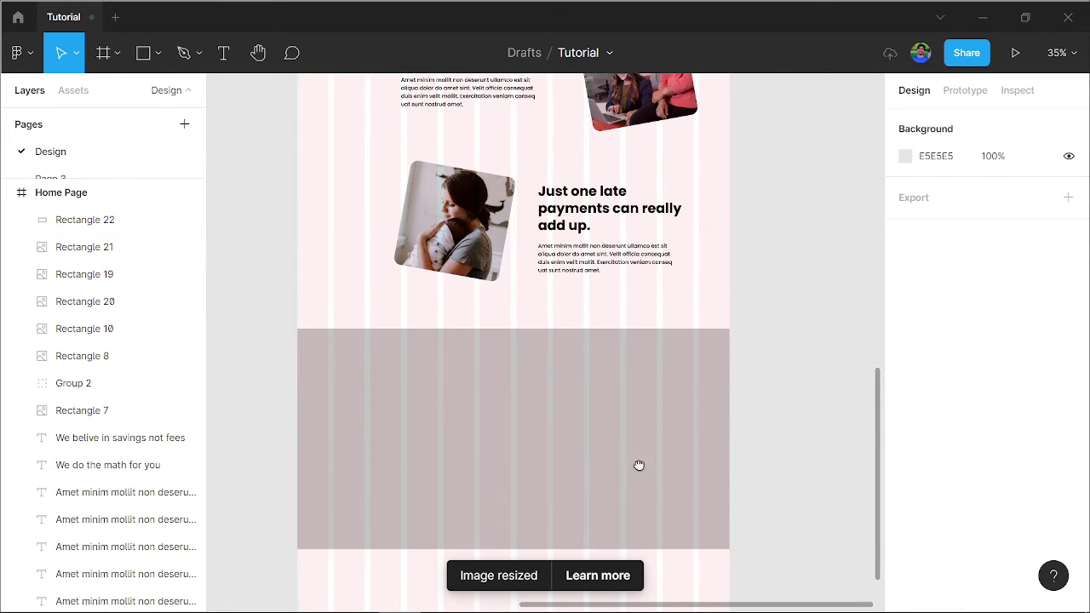
Copy the 'Just one late payments' heading into the grey block's top-left corner.
scroll(673, 460, "left", 3)
scroll(672, 460, "down", 1)
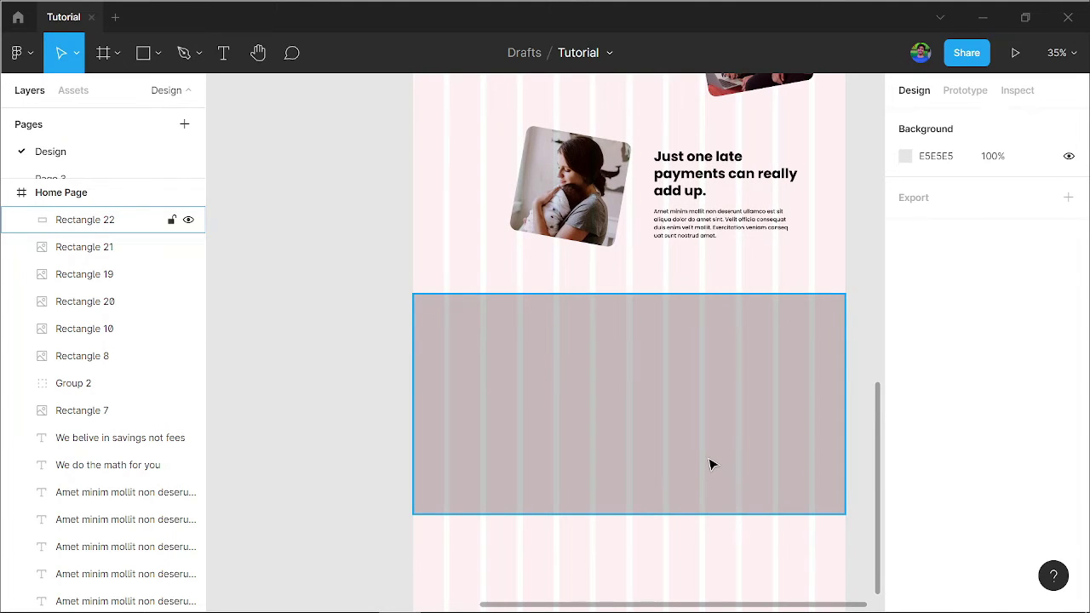
scroll(722, 461, "down", 2)
scroll(681, 421, "right", 1)
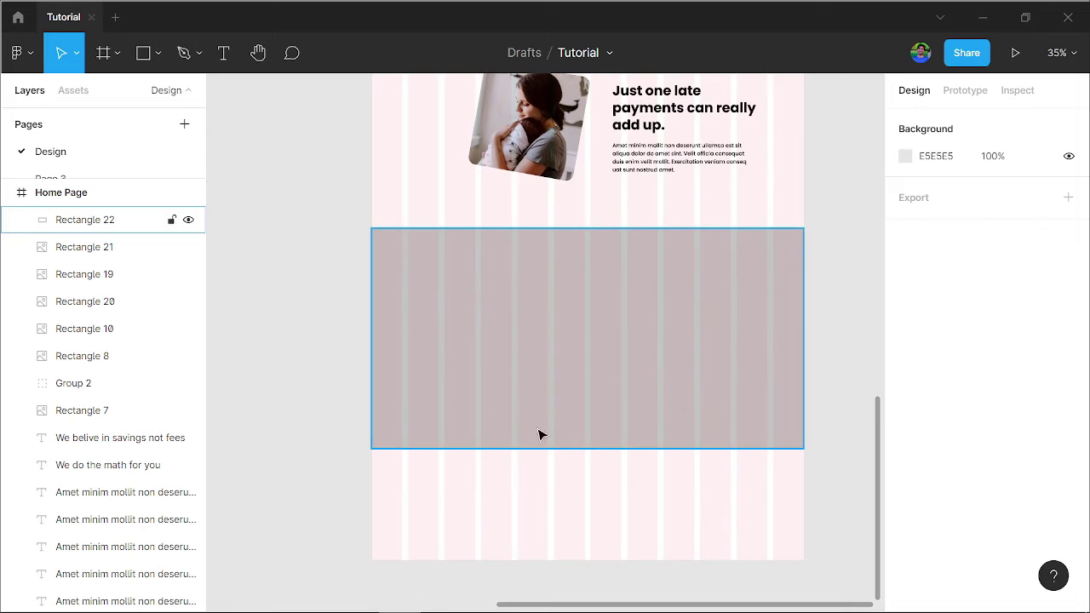
left_click(395, 311)
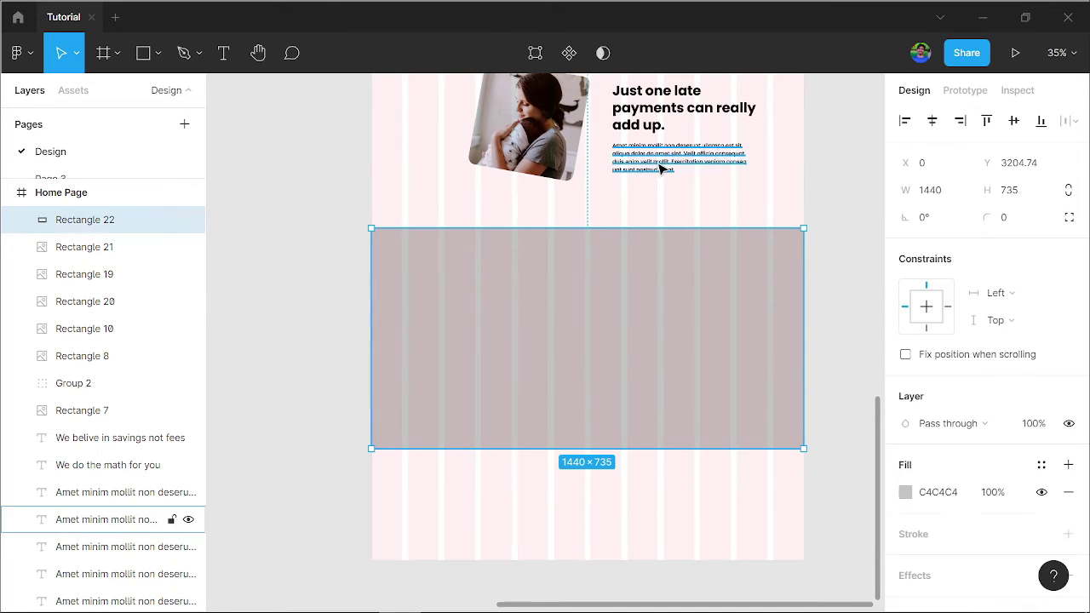
mouse_move(644, 131)
left_mouse_down()
mouse_move(498, 277)
mouse_move(428, 294)
left_mouse_up()
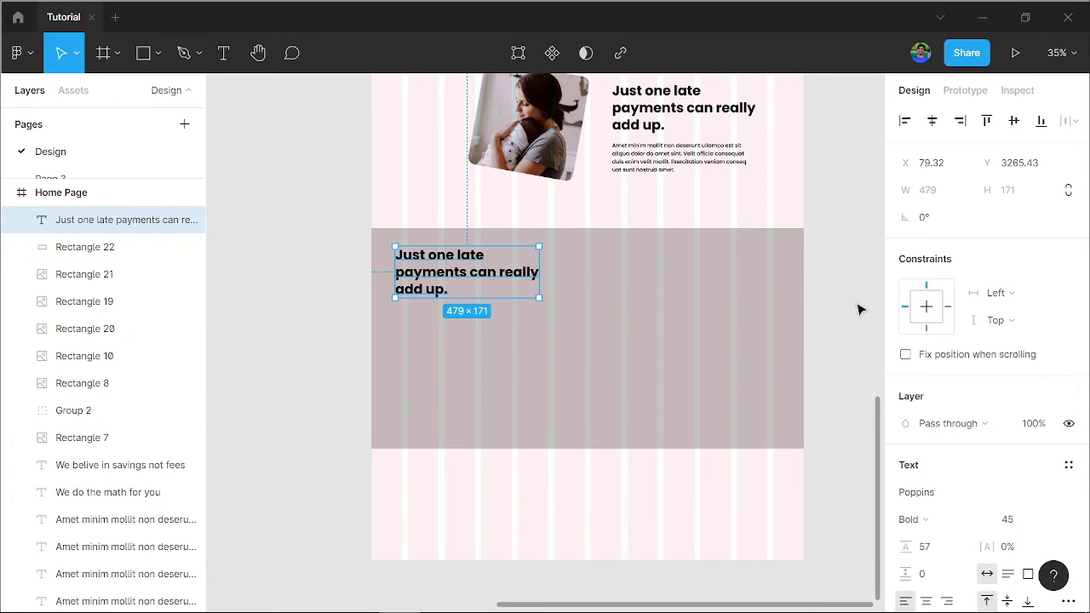
left_click(619, 325)
scroll(425, 372, "down", 3, "ctrl")
Fill the grey block with the dark teal colour using the eyedropper.
scroll(521, 460, "up", 2)
scroll(520, 460, "right", 2)
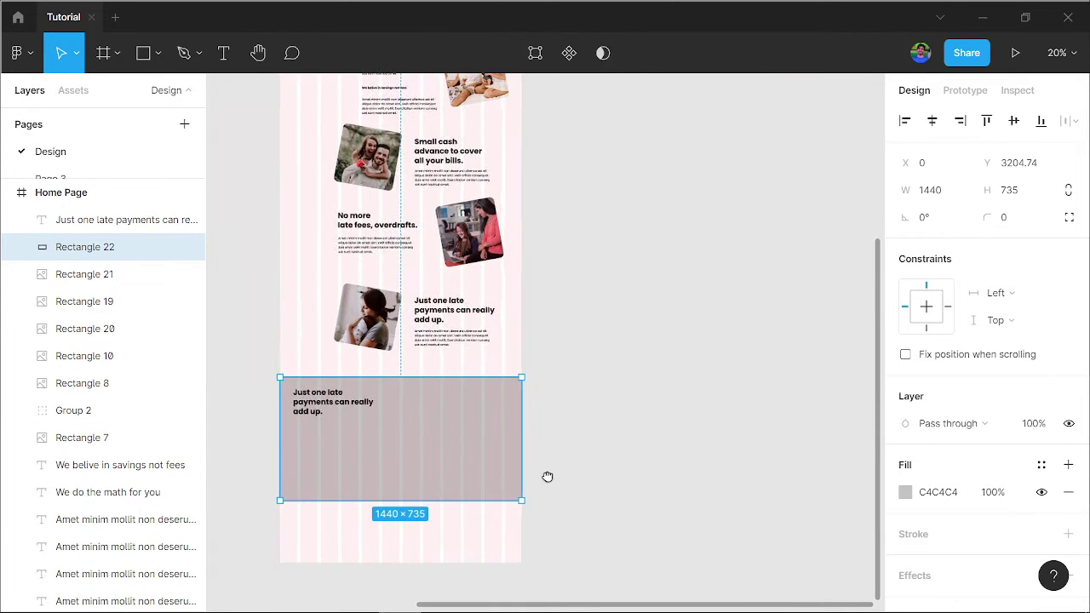
scroll(489, 451, "down", 4, "ctrl")
key("i")
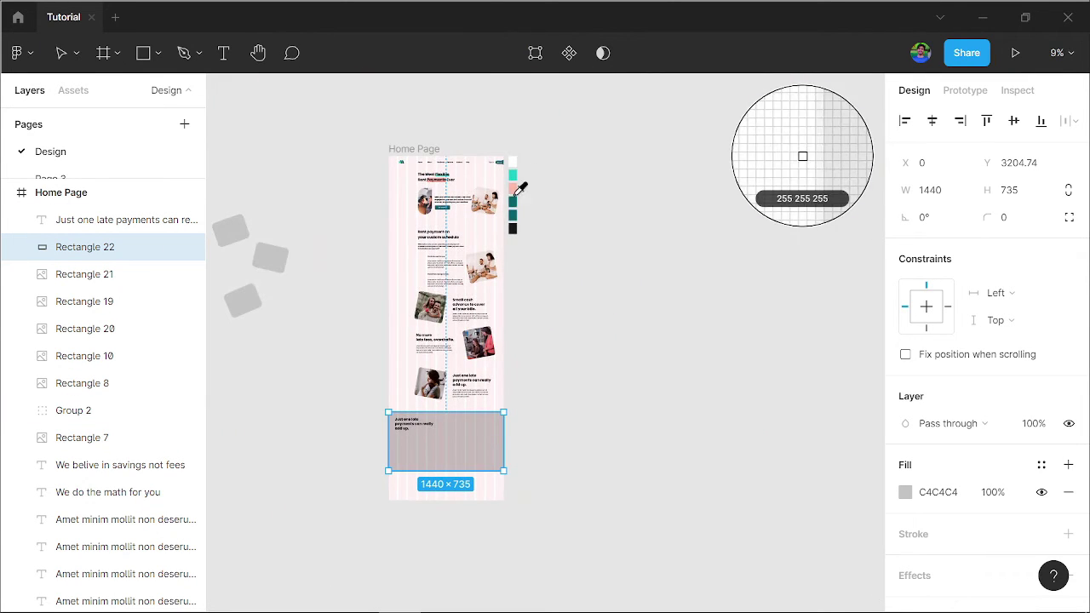
left_click(511, 214)
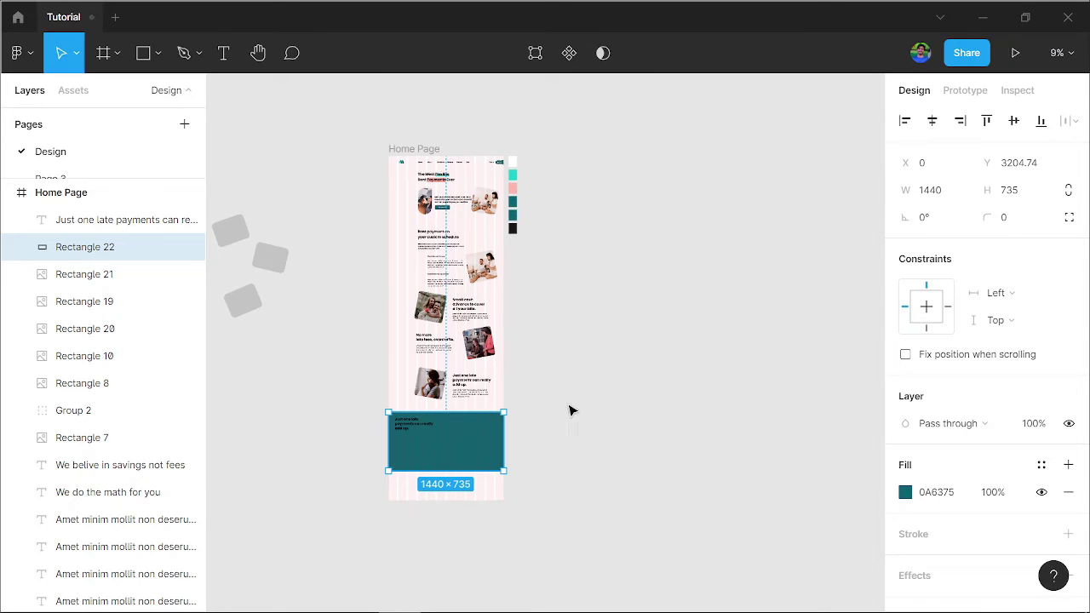
Set the copied heading's fill to white FFFFFF.
left_click(406, 425)
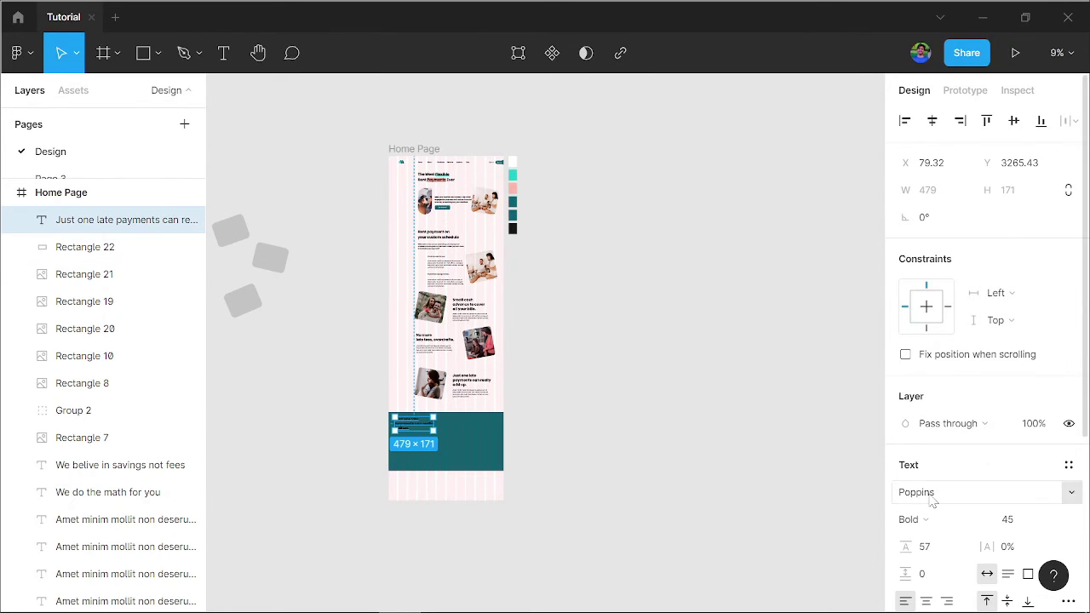
scroll(931, 503, "down", 3)
left_click(902, 428)
left_click_drag(768, 301, 596, 99)
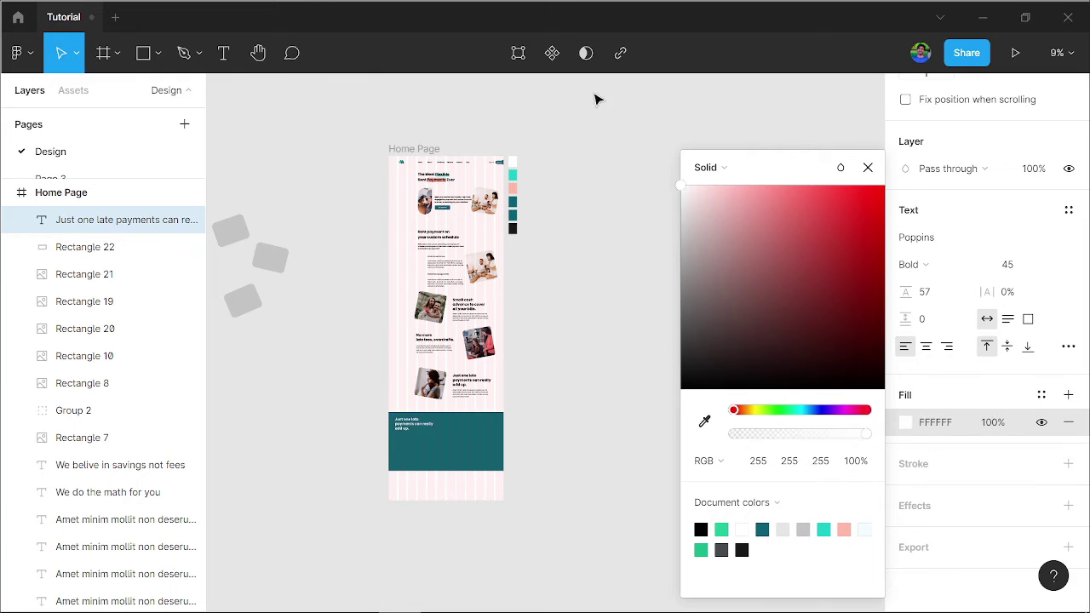
left_click(572, 465)
scroll(400, 439, "up", 4)
scroll(404, 440, "up", 1)
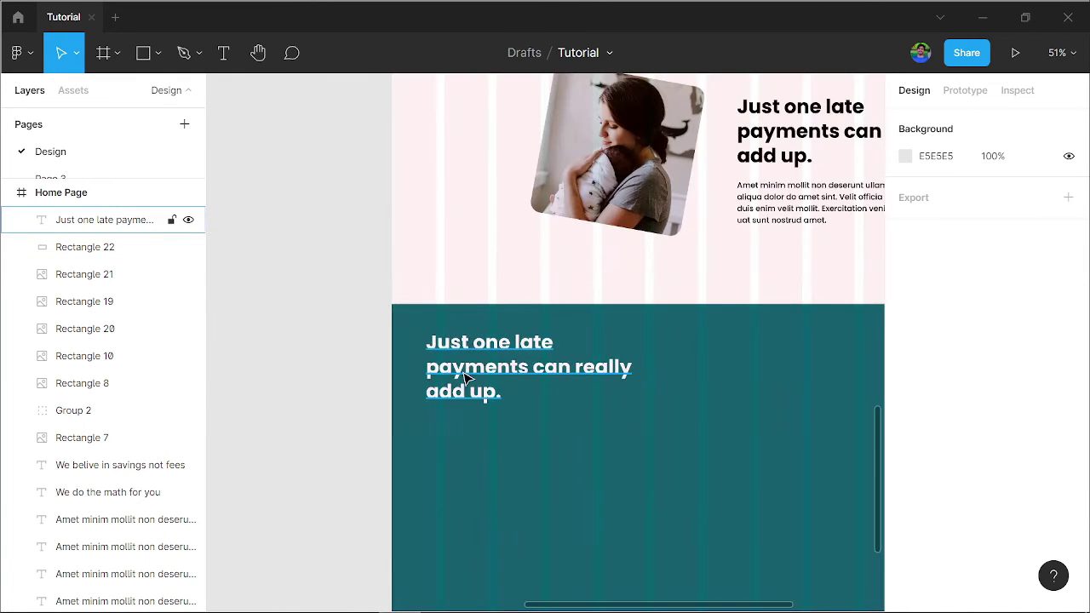
Rewrite the heading as 'What People Are Saying' and adjust its position in the block.
double_click(486, 366)
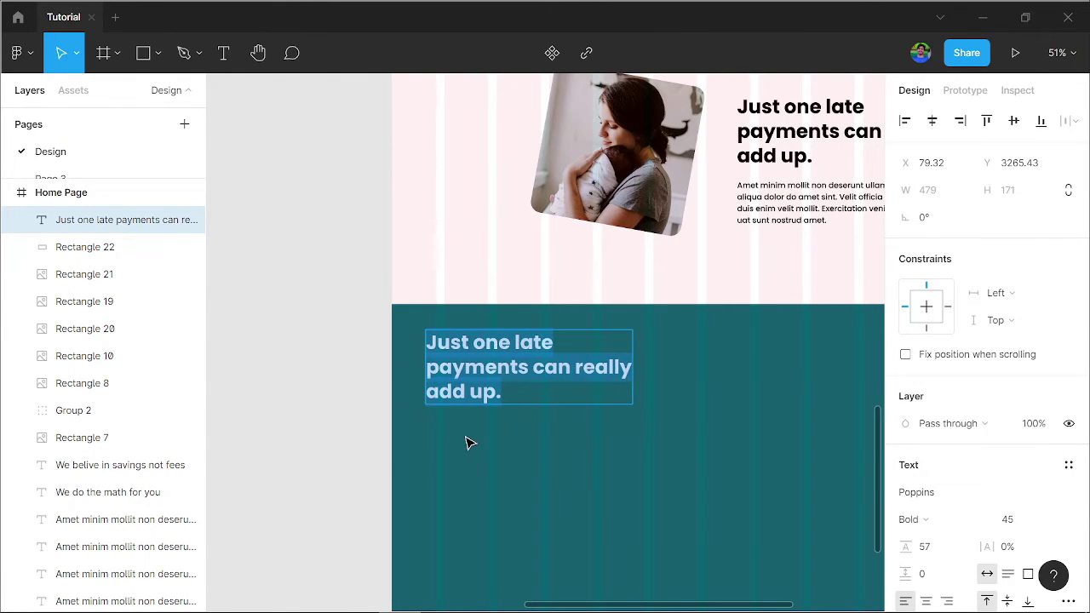
type("What")
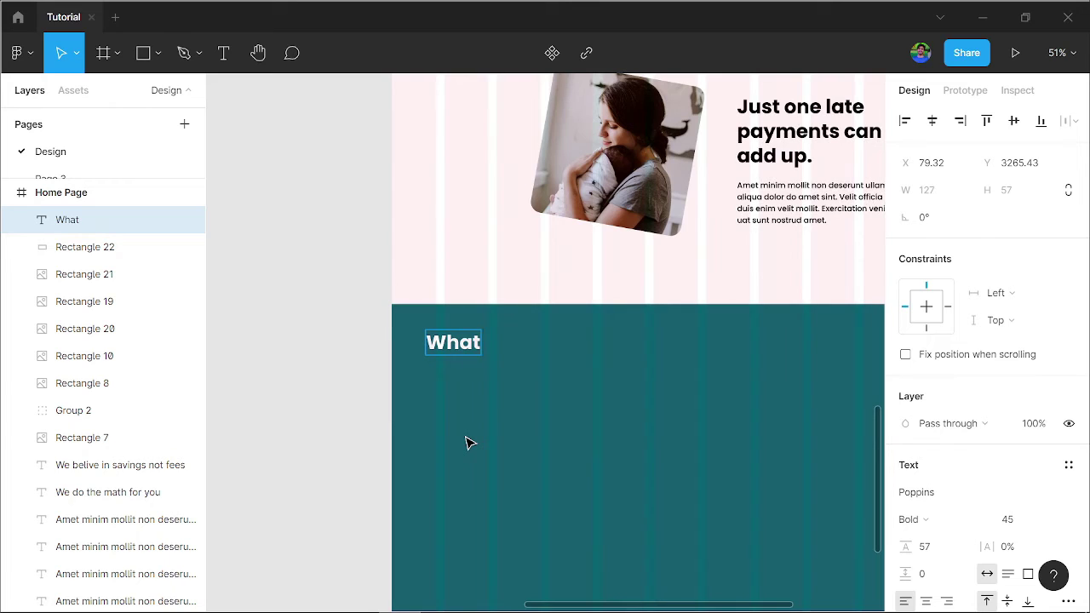
type(" people")
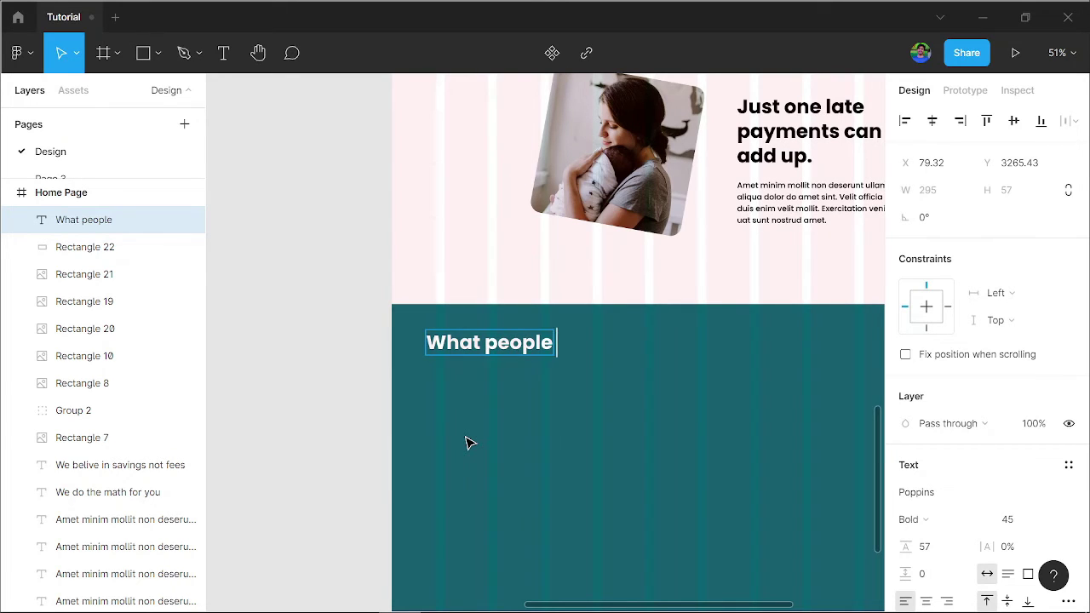
type(" a")
key("BackSpace")
type("Ar")
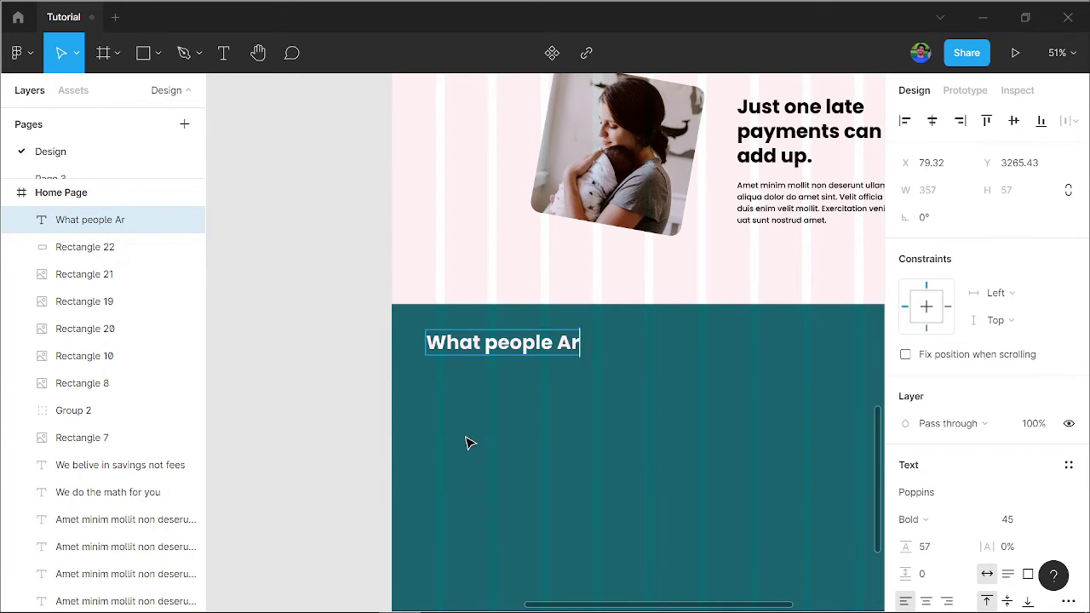
type("e s")
type("a")
key("BackSpace")
key("BackSpace")
type("Sa")
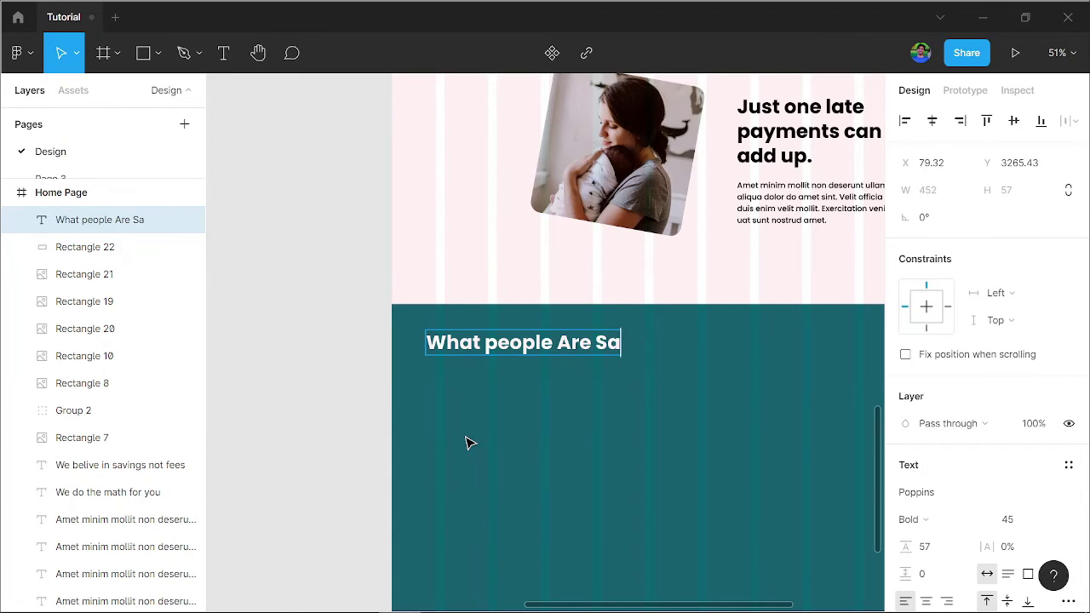
type("y")
type("ing")
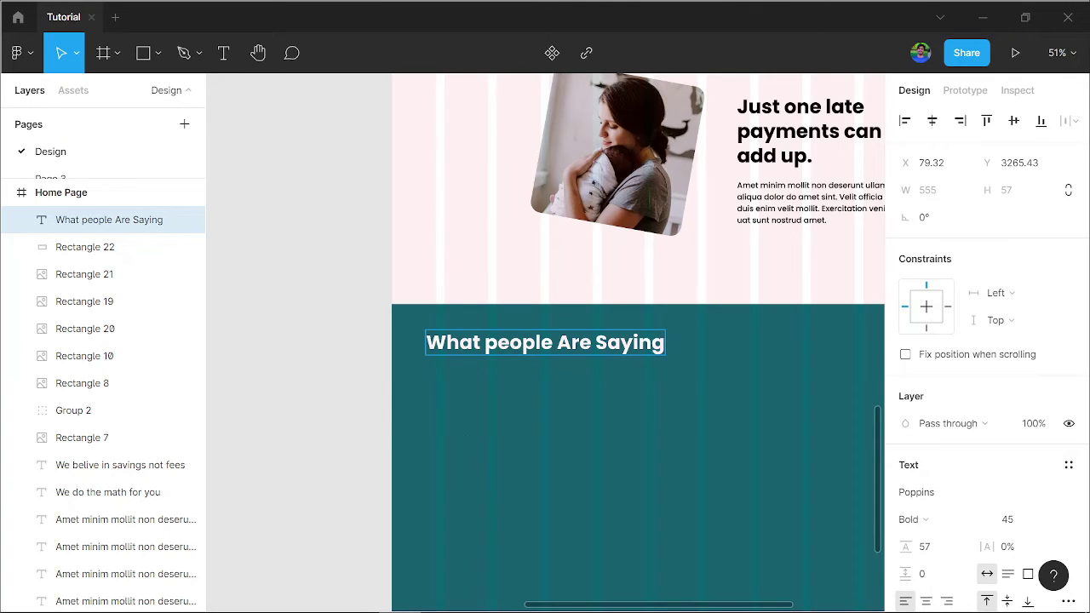
left_click(497, 342)
key("BackSpace")
type("P")
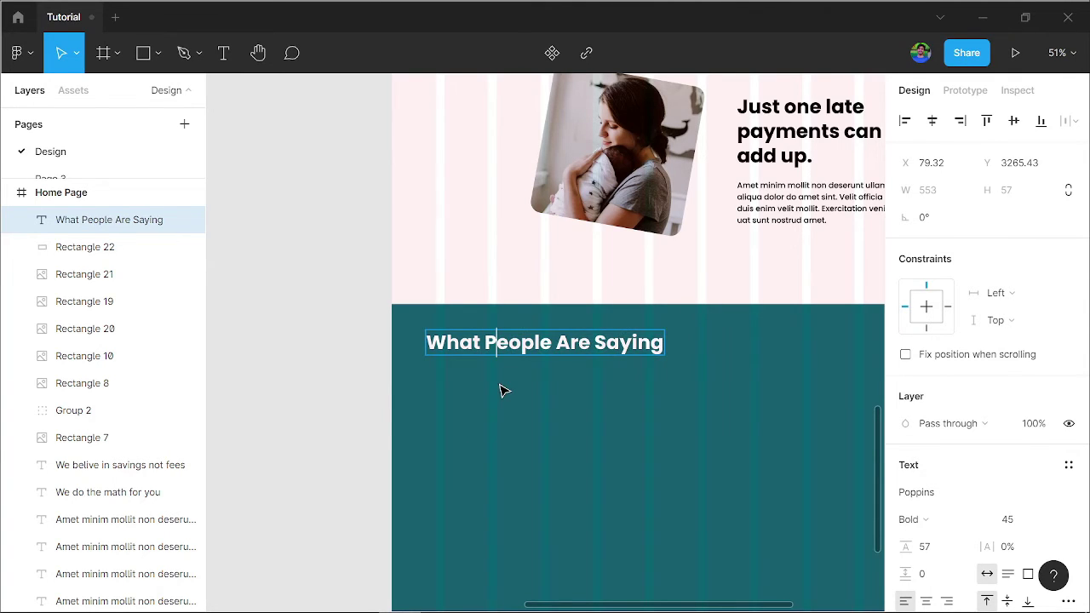
left_click(238, 378)
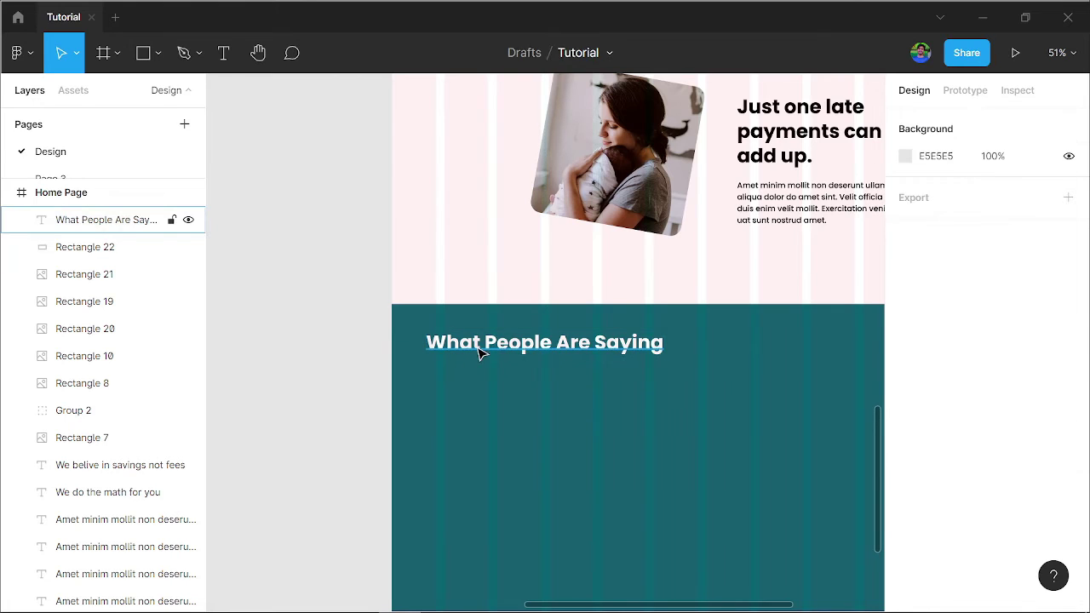
mouse_move(479, 348)
left_mouse_down()
mouse_move(517, 353)
mouse_move(497, 350)
left_mouse_up()
left_click(285, 421)
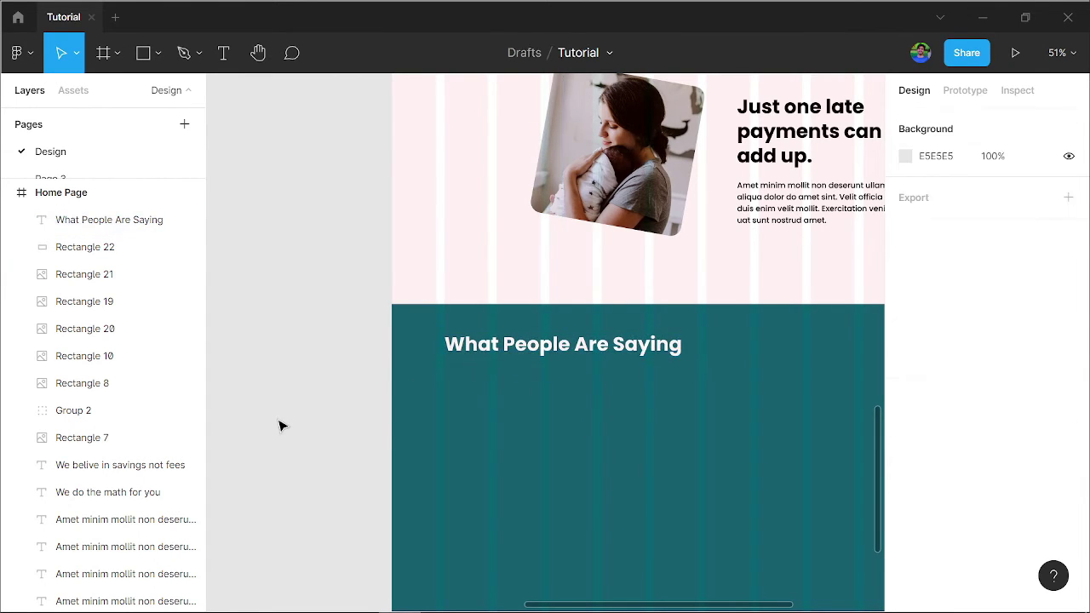
scroll(281, 422, "down", 3)
scroll(538, 499, "down", 1)
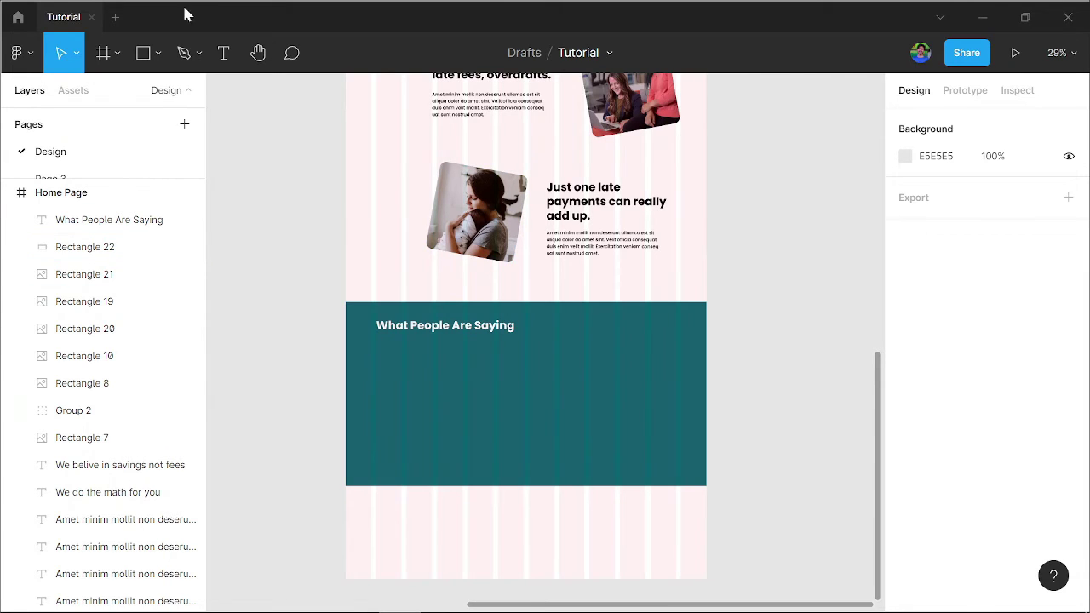
Draw a card rectangle in the teal band with a corner radius of 10.
left_click(140, 51)
left_click_drag(381, 361, 468, 435)
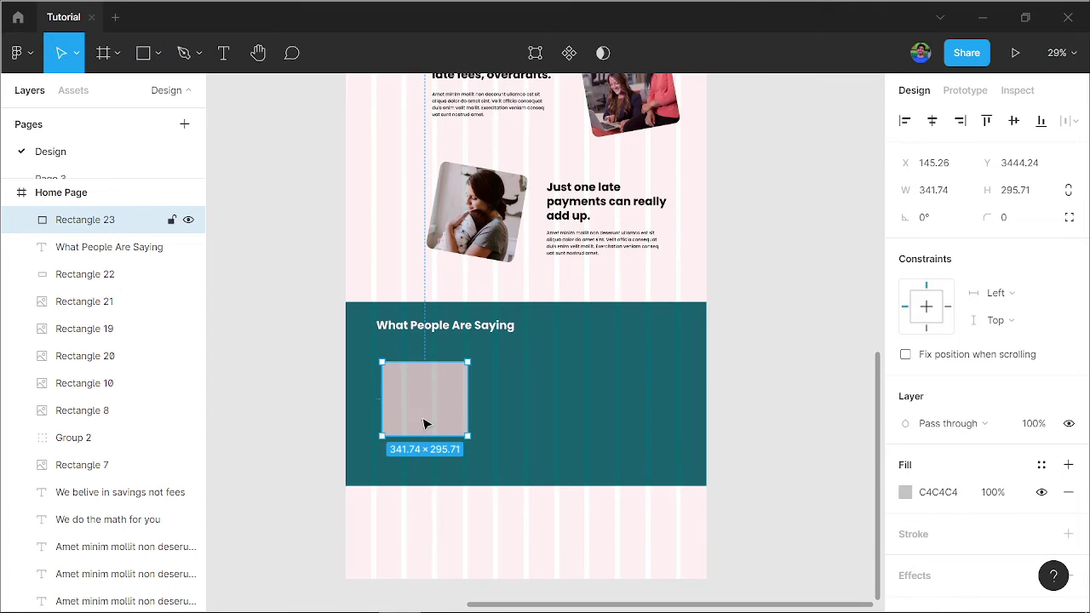
scroll(450, 421, "up", 2)
left_click(1028, 222)
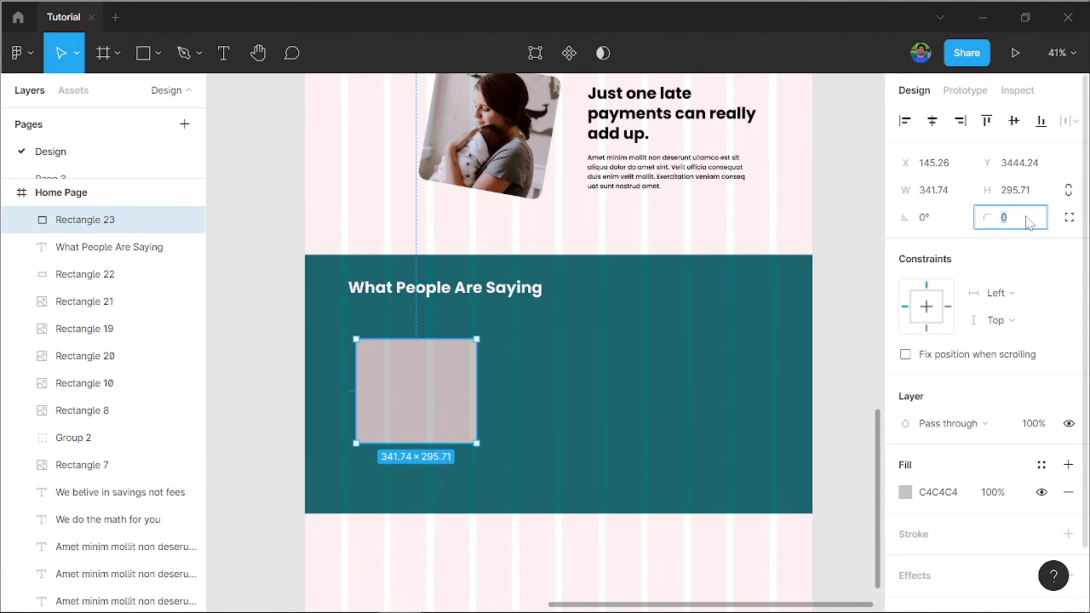
type("10")
key("Return")
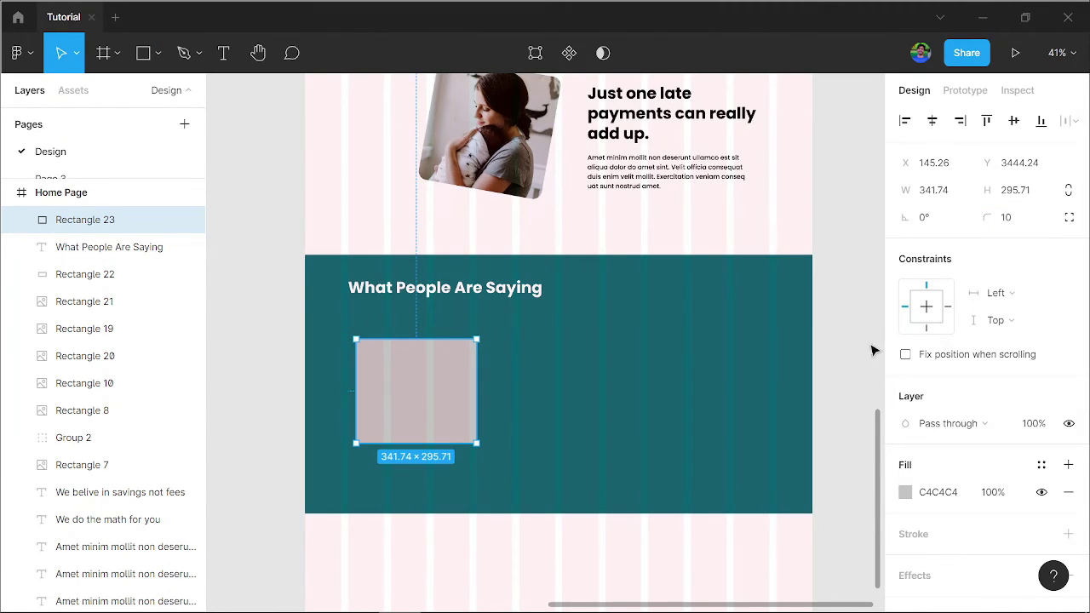
left_click(870, 349)
left_click_drag(454, 375, 377, 360)
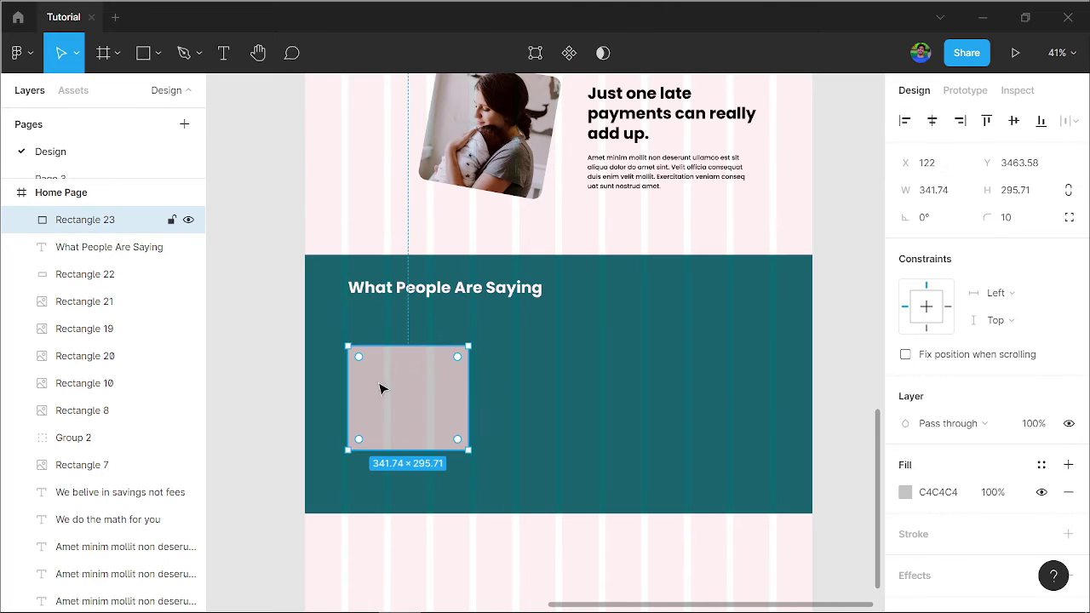
Duplicate the card into a row of three and resize all three together.
key("ctrl+d")
left_click_drag(408, 396, 538, 395)
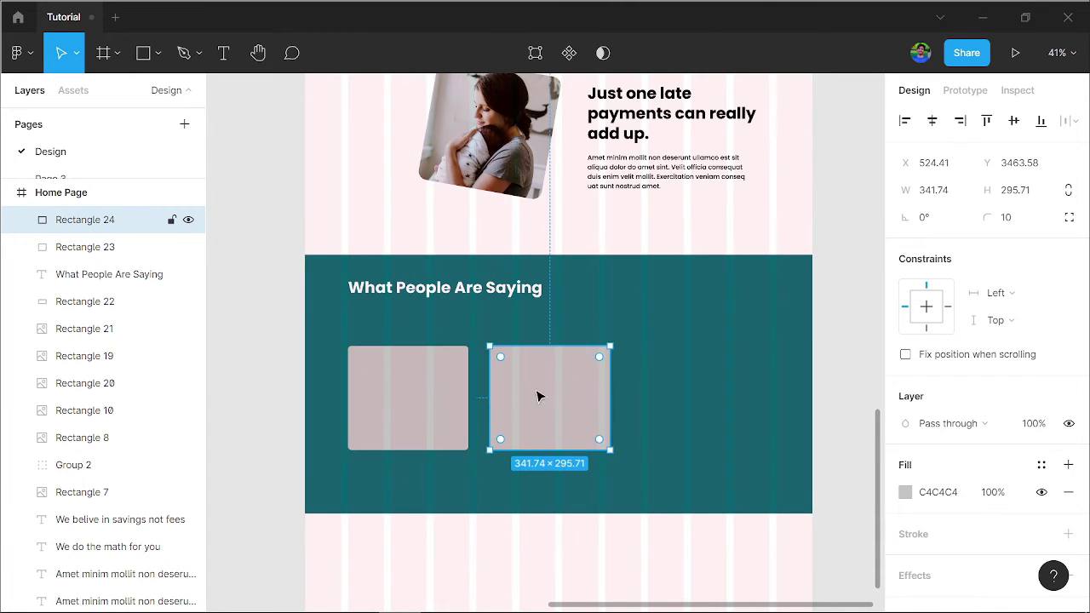
key("ctrl+d")
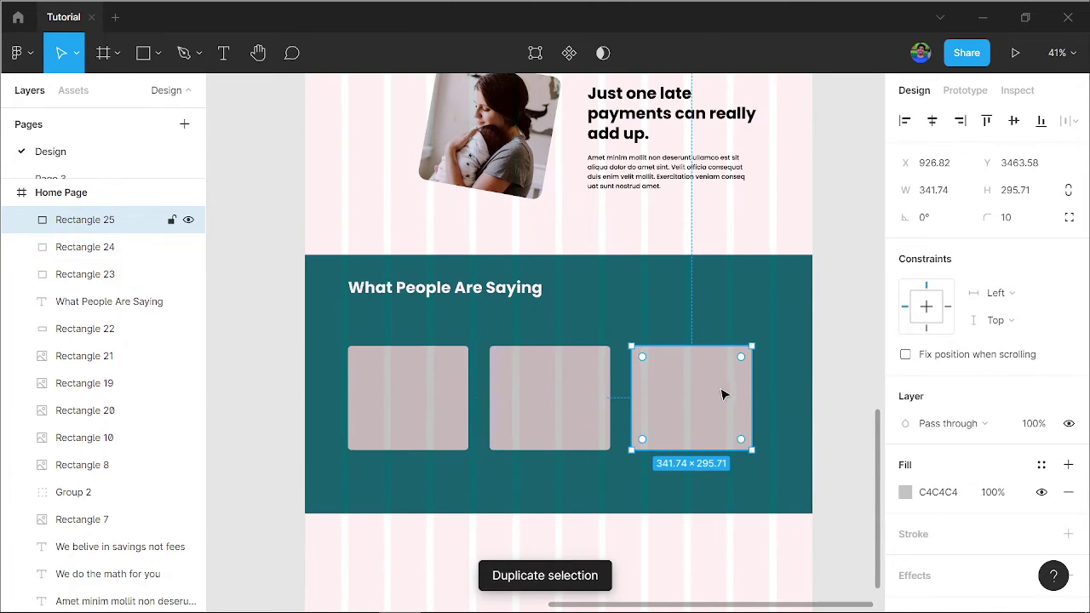
left_click(577, 385, "shift")
left_click(434, 383, "shift")
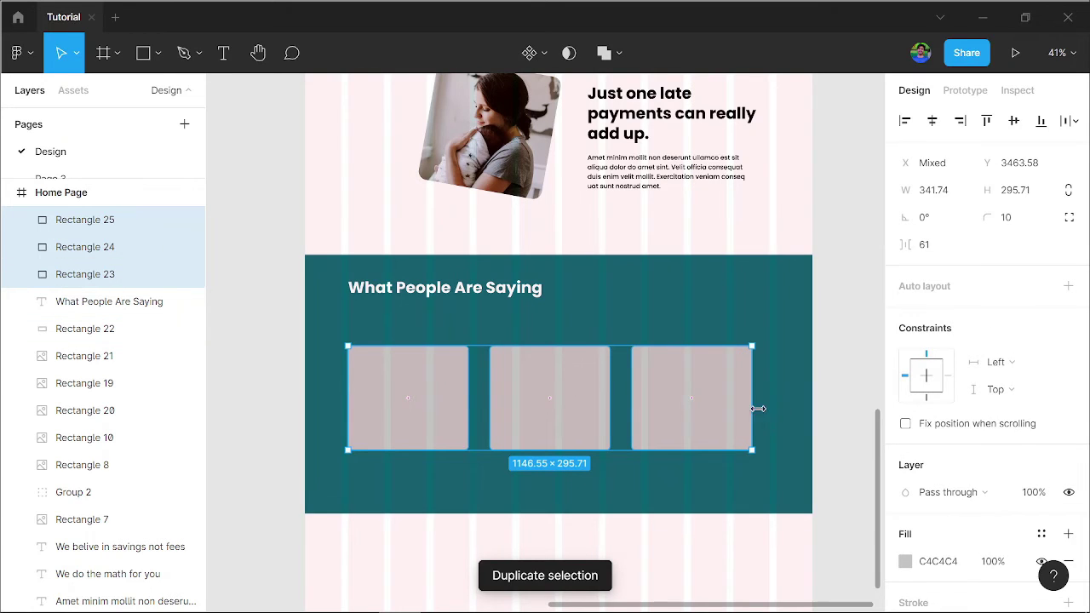
left_click_drag(752, 412, 780, 412)
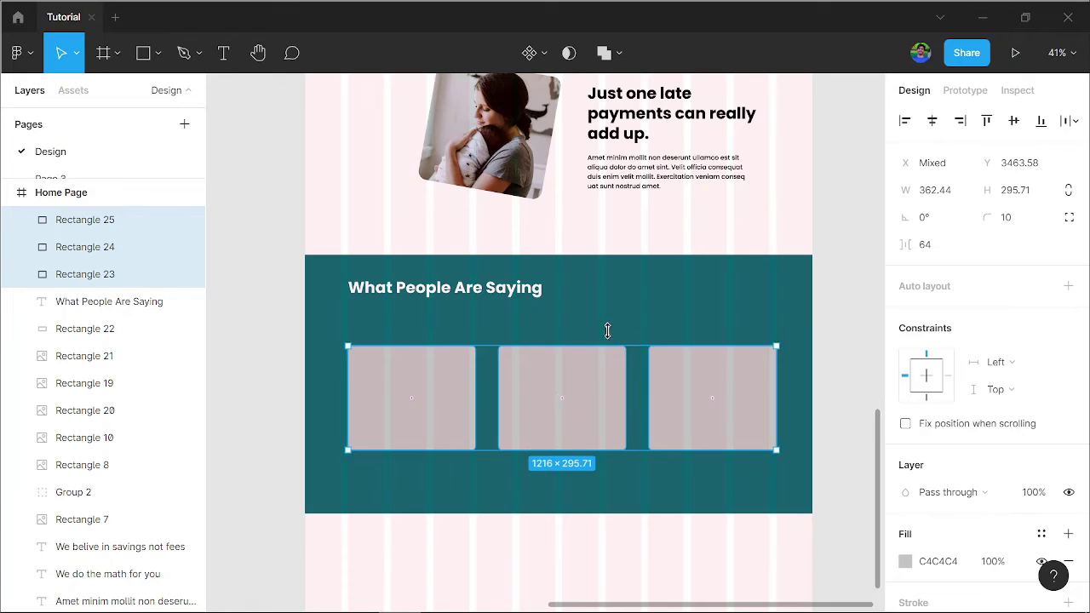
left_click_drag(607, 331, 605, 330)
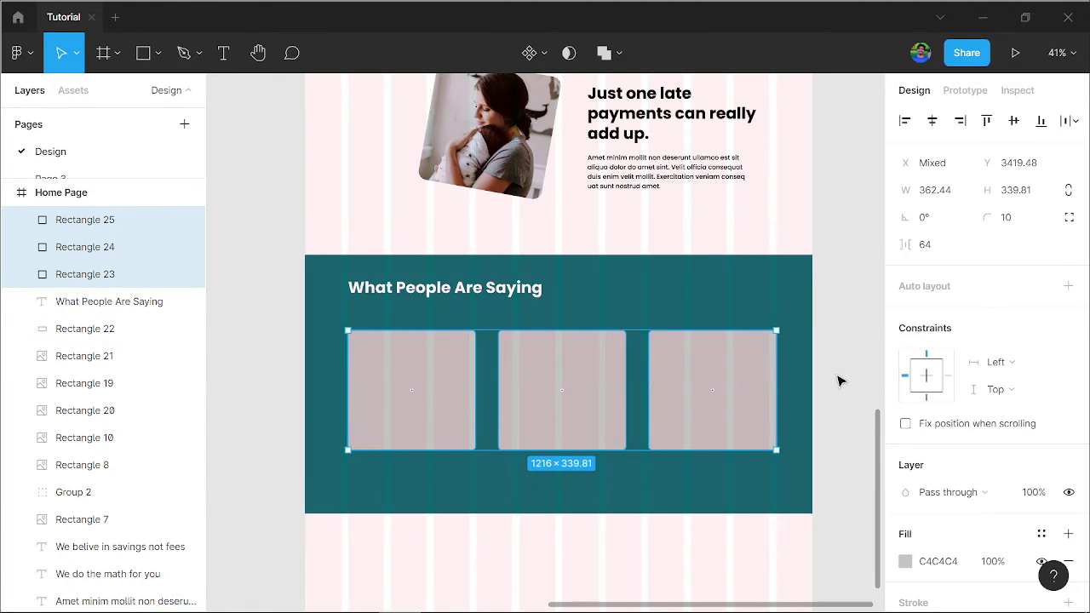
Scale up the middle card proportionally and nudge it down slightly.
scroll(956, 451, "down", 3)
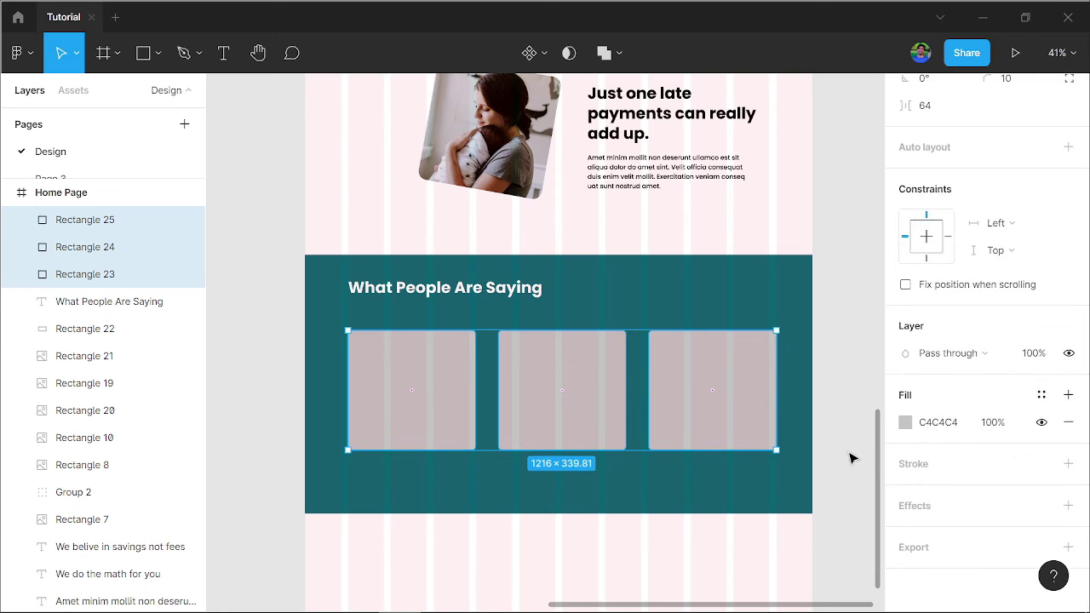
left_click(834, 475)
left_click(559, 404)
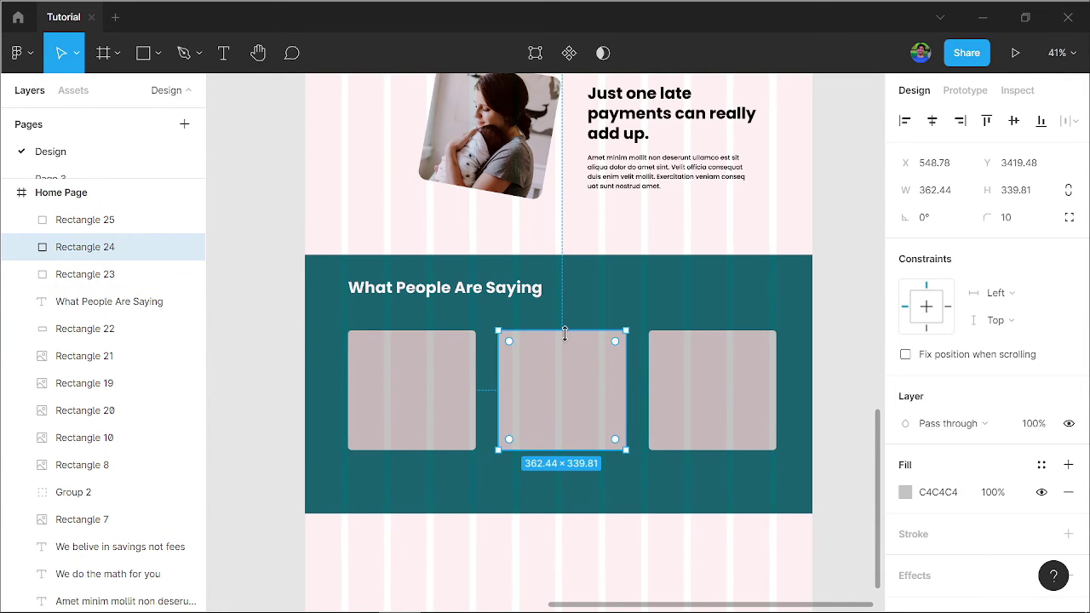
left_click_drag(568, 325, 569, 313)
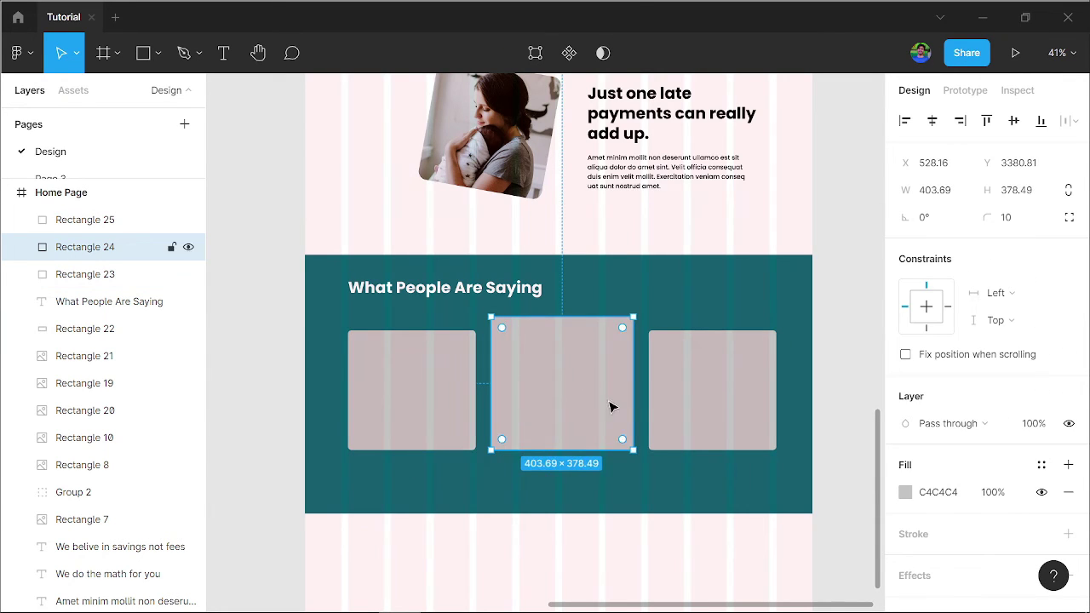
key("shift+Down")
key("Down")
key("Down")
key("Down")
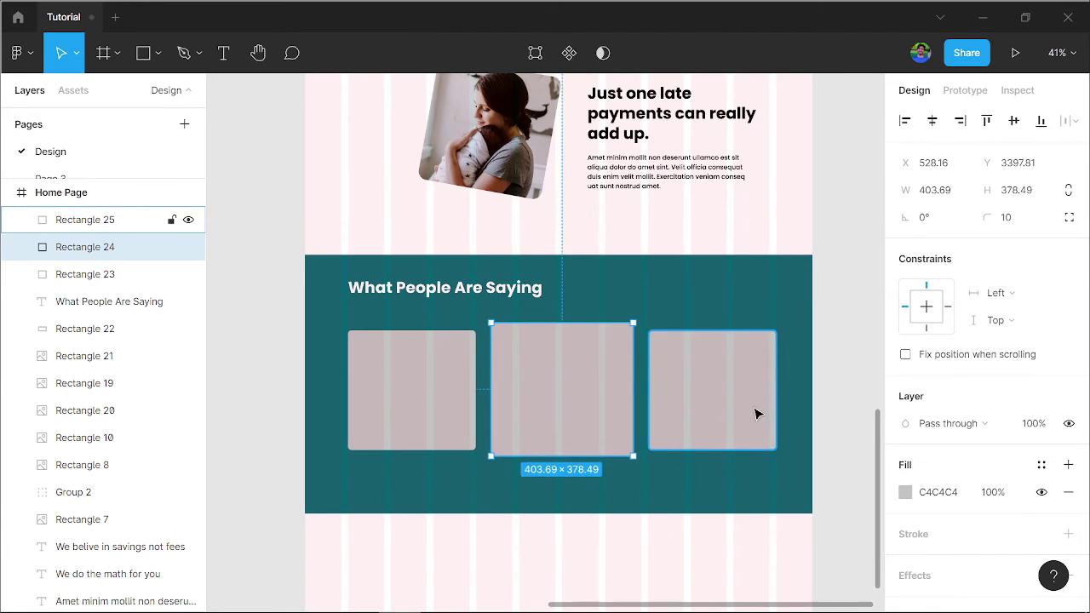
Set the fill of all three cards to white FFFFFF.
left_click(675, 413, "shift")
left_click(426, 397, "shift")
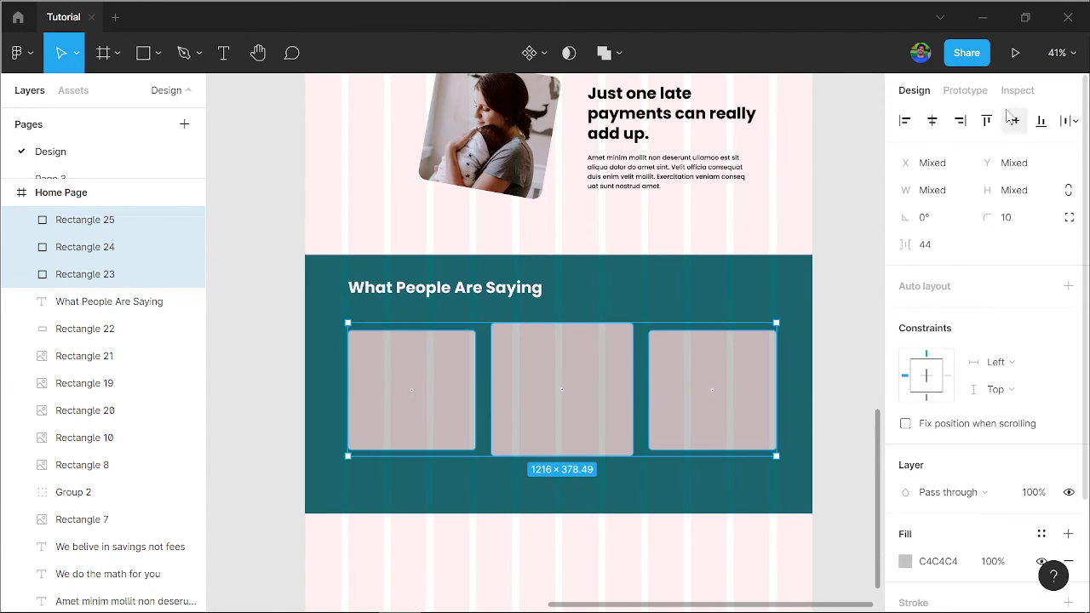
scroll(968, 436, "down", 3)
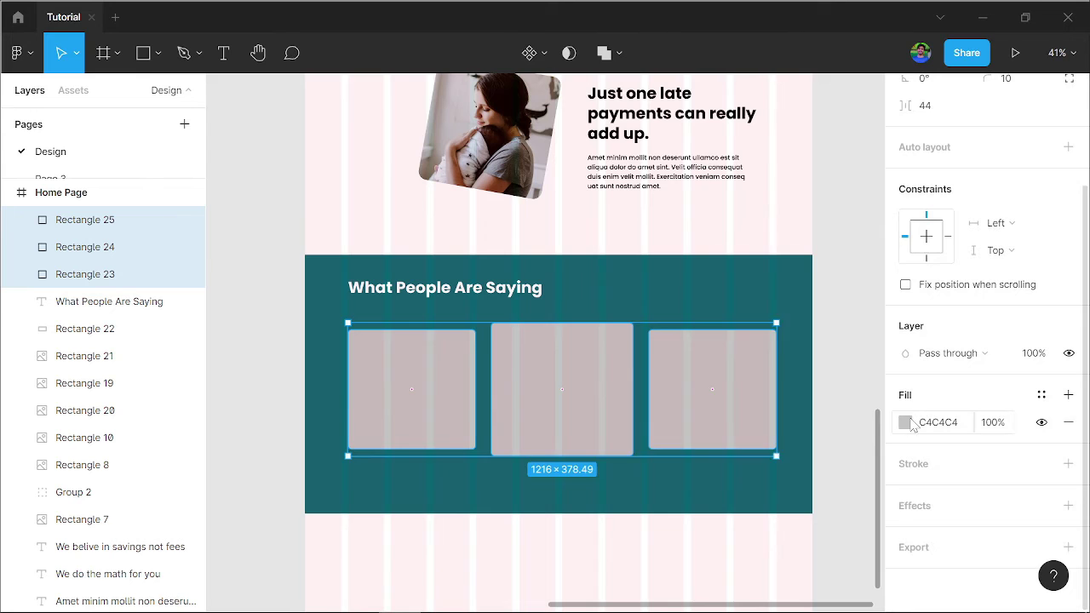
left_click(905, 422)
left_click_drag(798, 246, 681, 186)
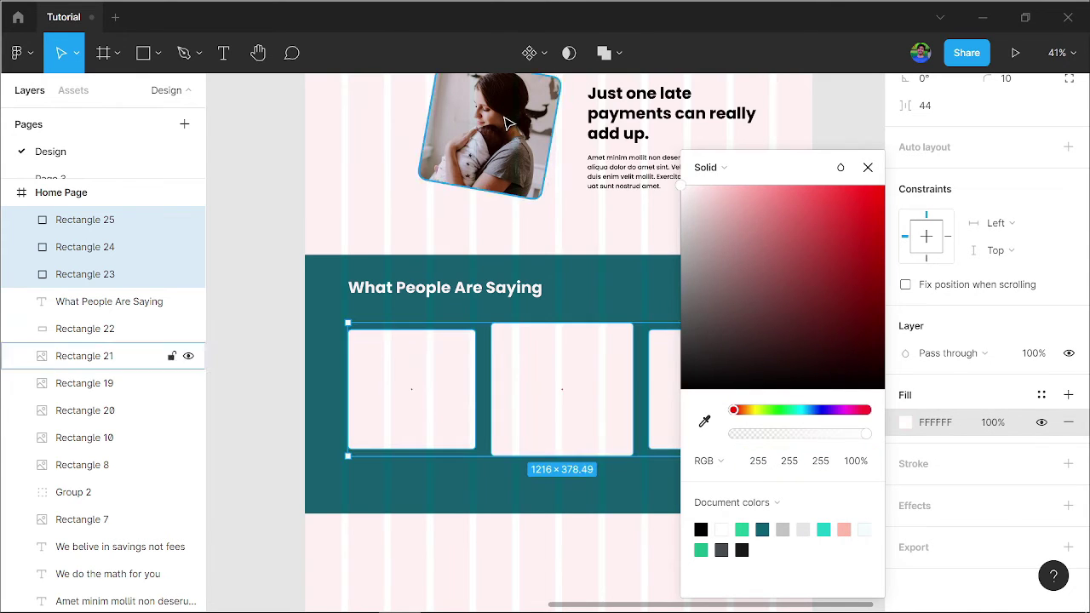
left_click(247, 298)
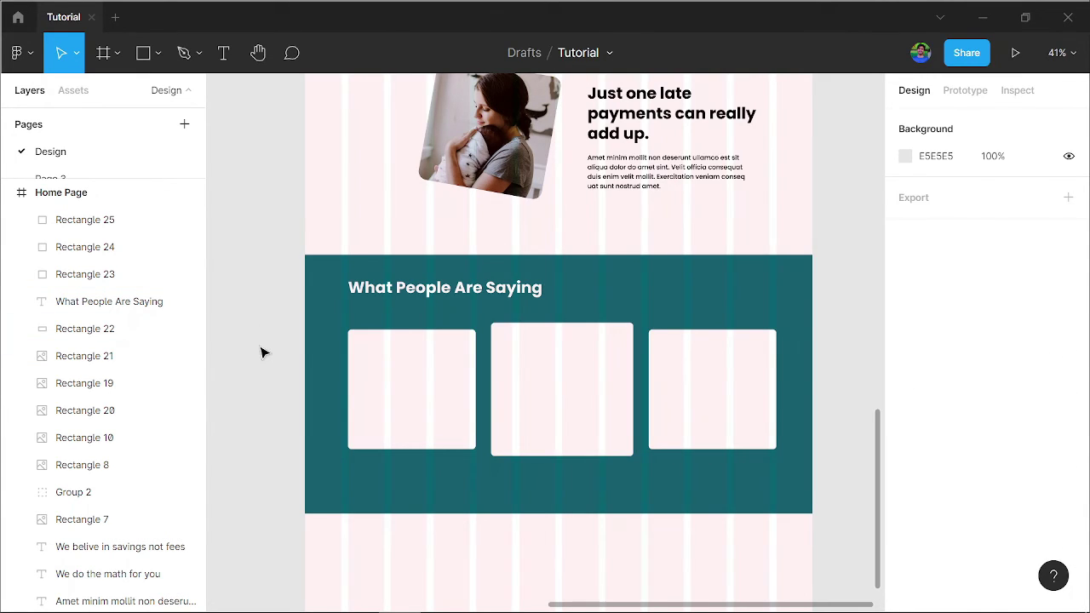
scroll(261, 353, "up", 3)
left_click_drag(482, 397, 480, 422)
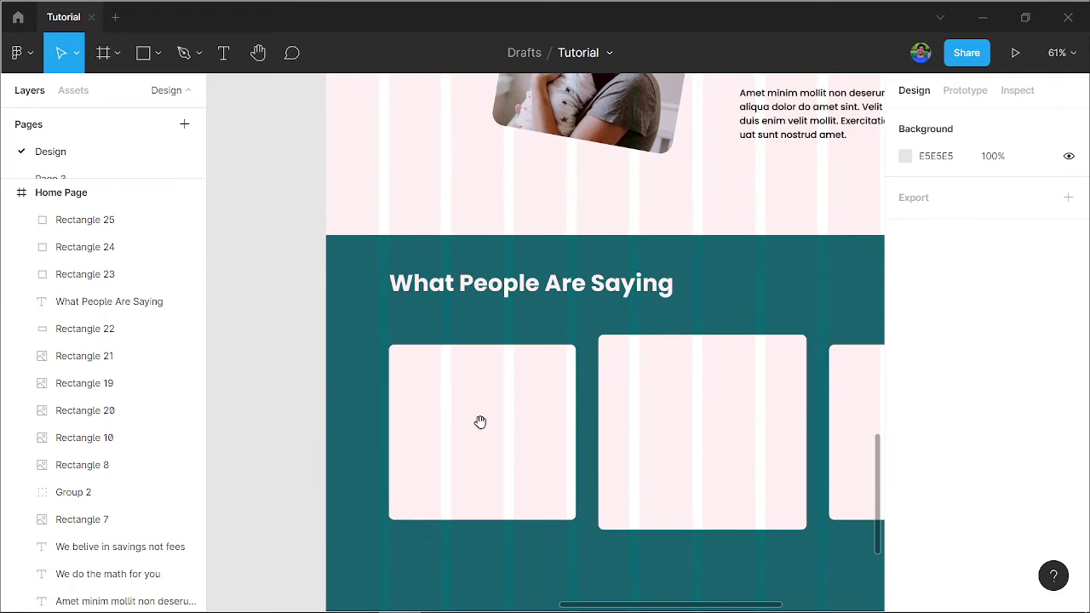
scroll(502, 391, "down", 3)
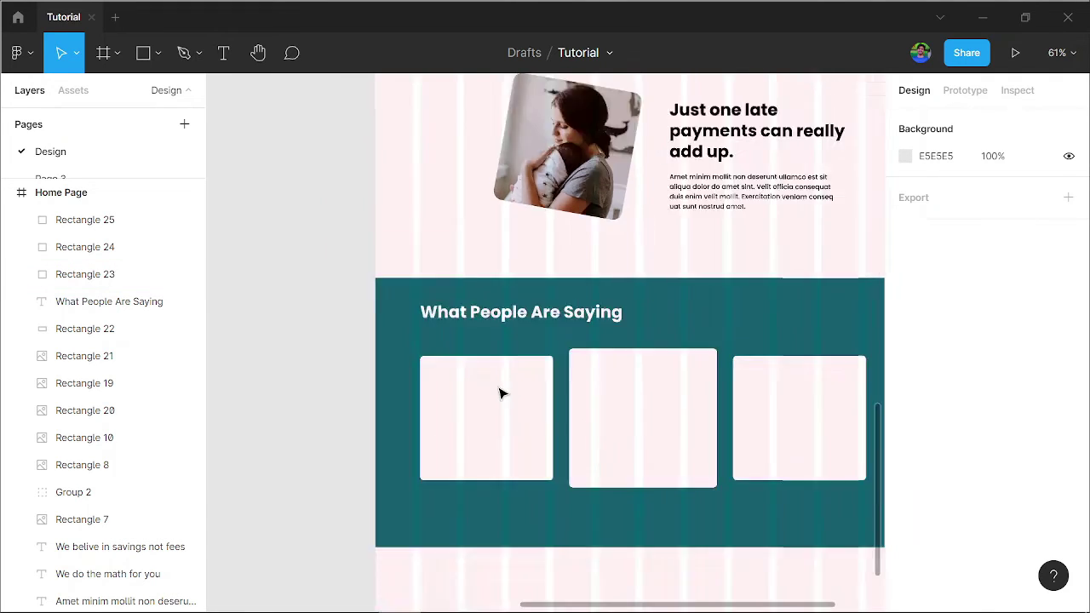
scroll(454, 282, "down", 3)
scroll(487, 177, "up", 5)
scroll(486, 176, "up", 1)
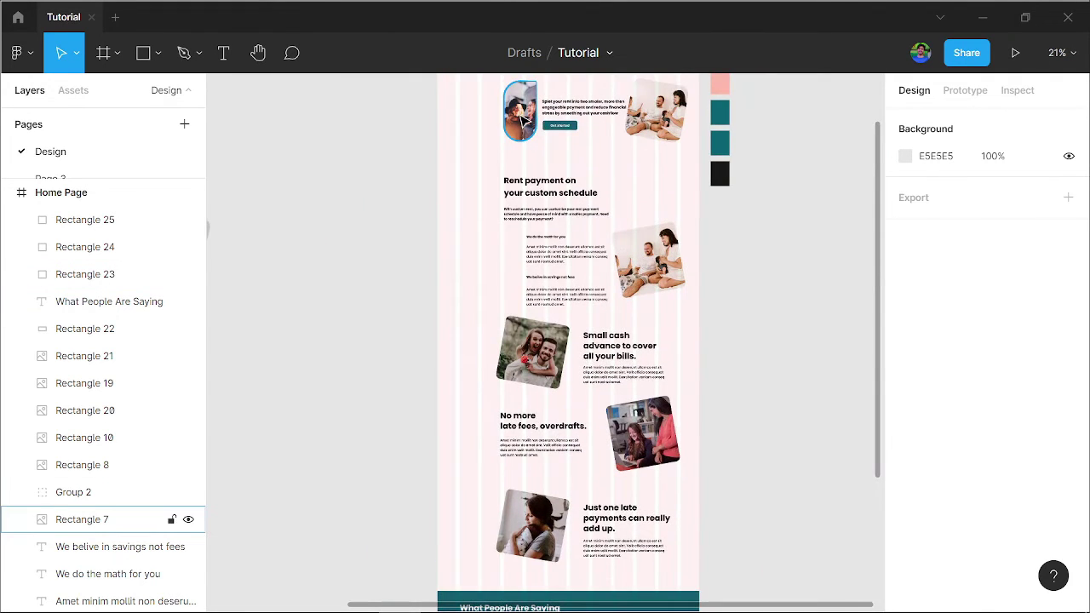
Copy the top photo onto the first testimonial card and bring it to the front.
left_click(515, 120)
mouse_move(515, 120)
left_mouse_down()
mouse_move(506, 85)
mouse_move(479, 440)
mouse_move(553, 446)
left_mouse_up()
scroll(507, 90, "down", 2)
scroll(476, 440, "up", 3)
scroll(477, 440, "up", 3)
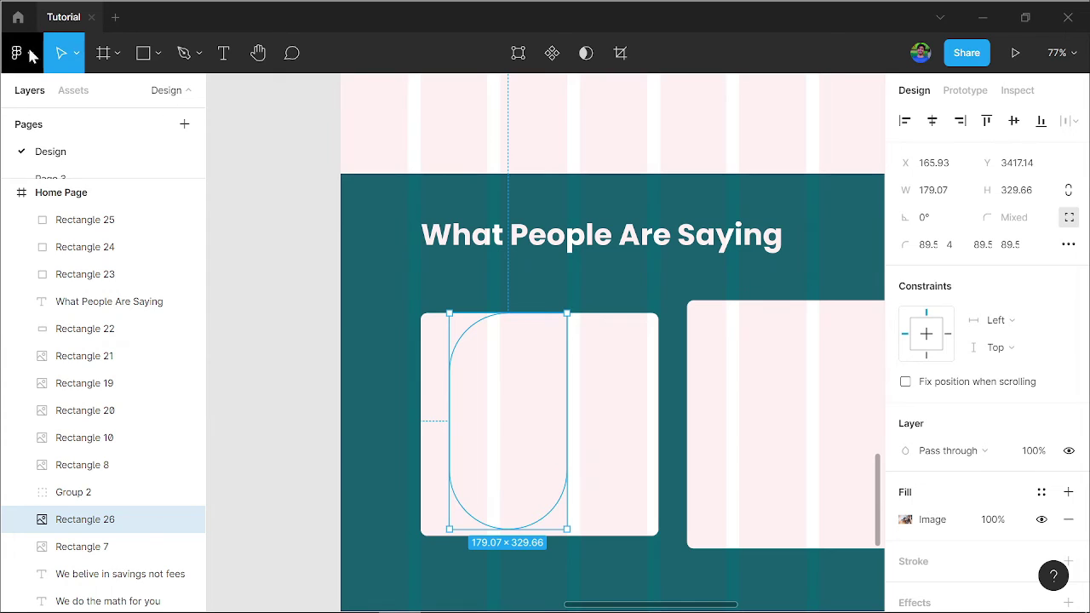
left_click(19, 53)
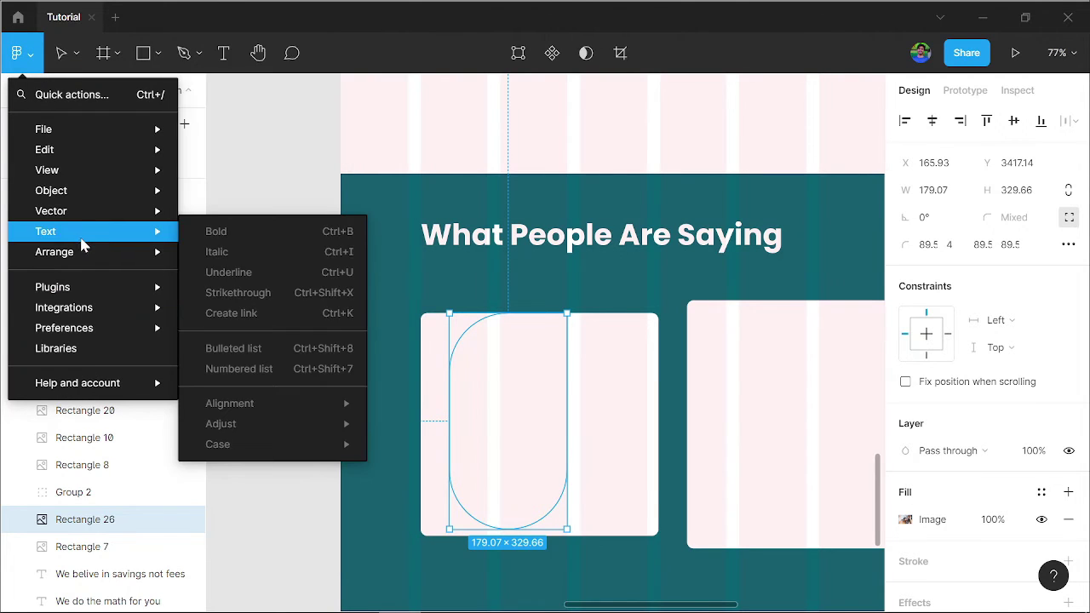
mouse_move(85, 251)
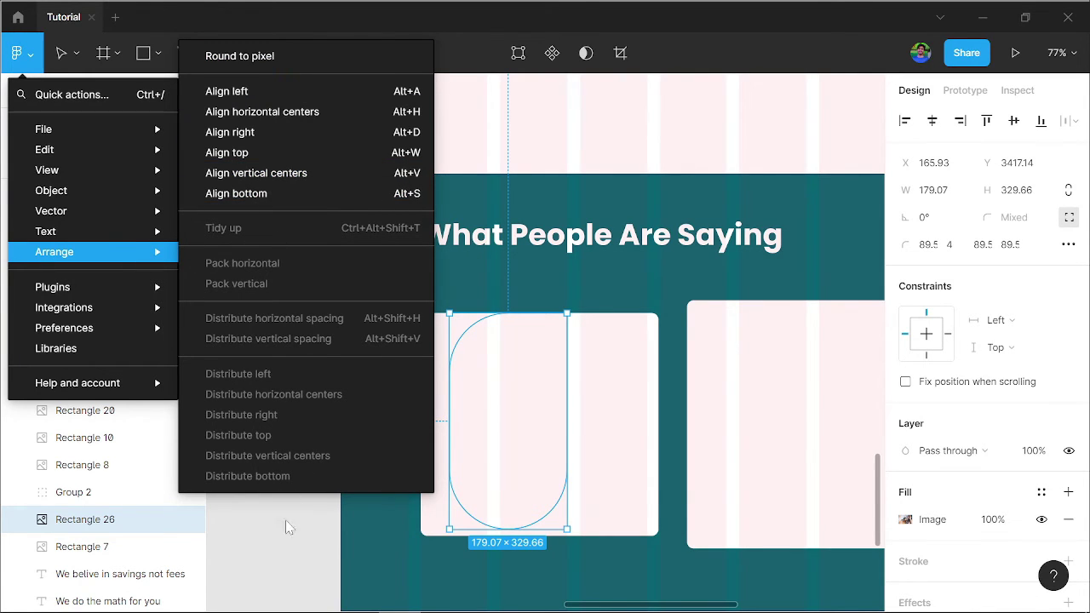
left_click(273, 550)
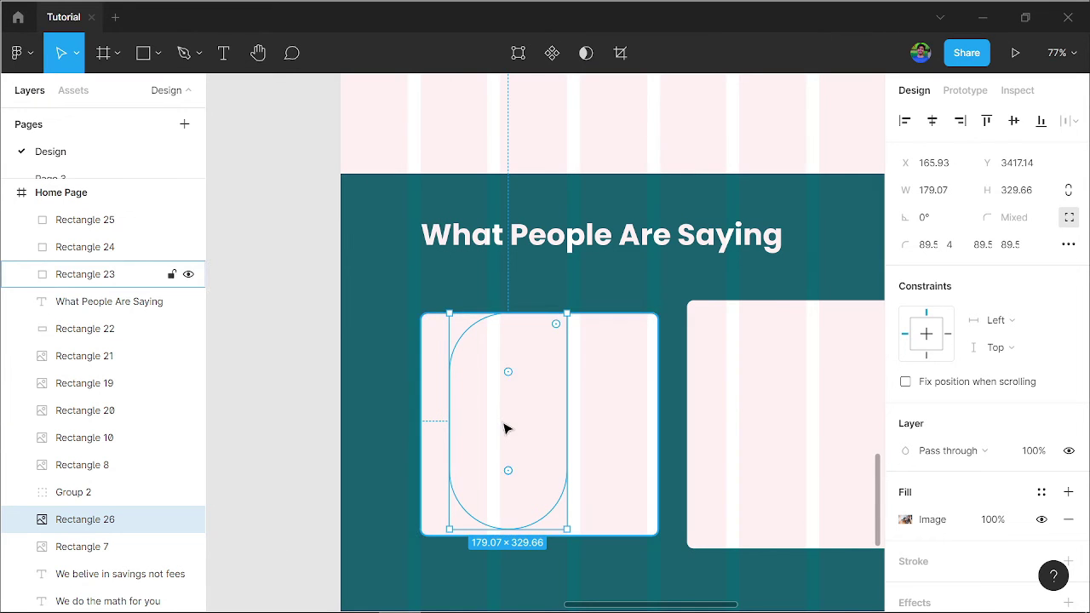
key("ctrl+shift+bracketright")
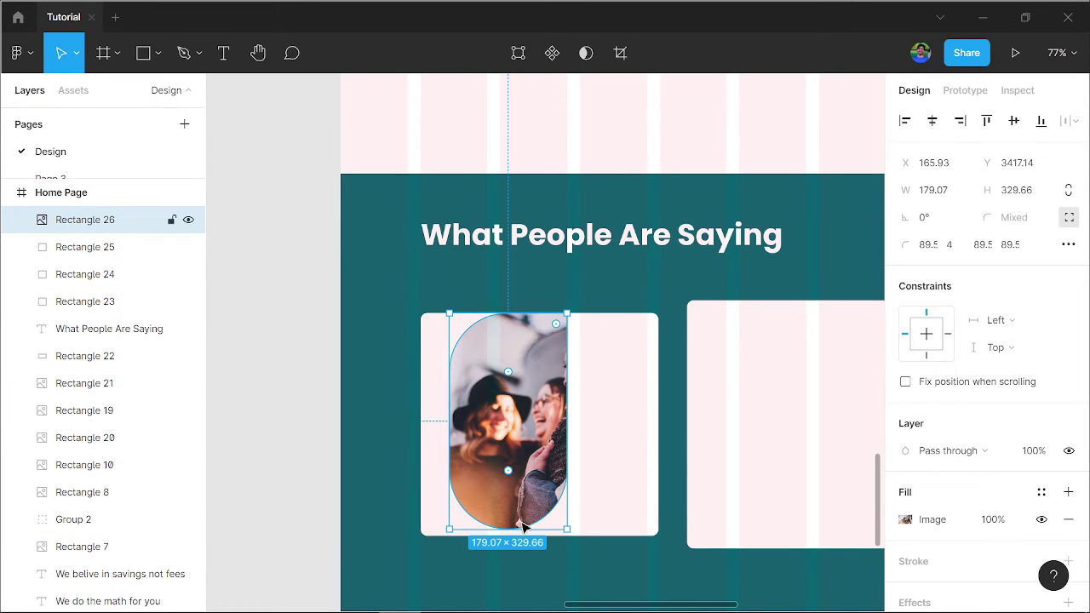
Shrink the pill photo and position it at the first card's top centre.
left_click_drag(520, 526, 527, 420)
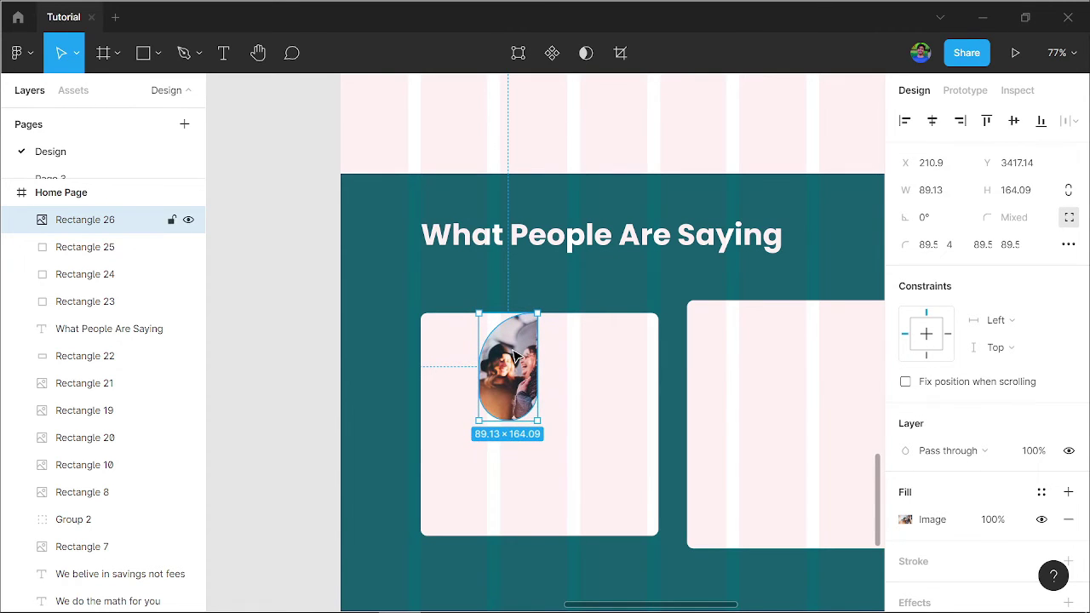
scroll(514, 356, "up", 5)
mouse_move(503, 341)
left_mouse_down()
mouse_move(518, 343)
mouse_move(487, 320)
left_mouse_up()
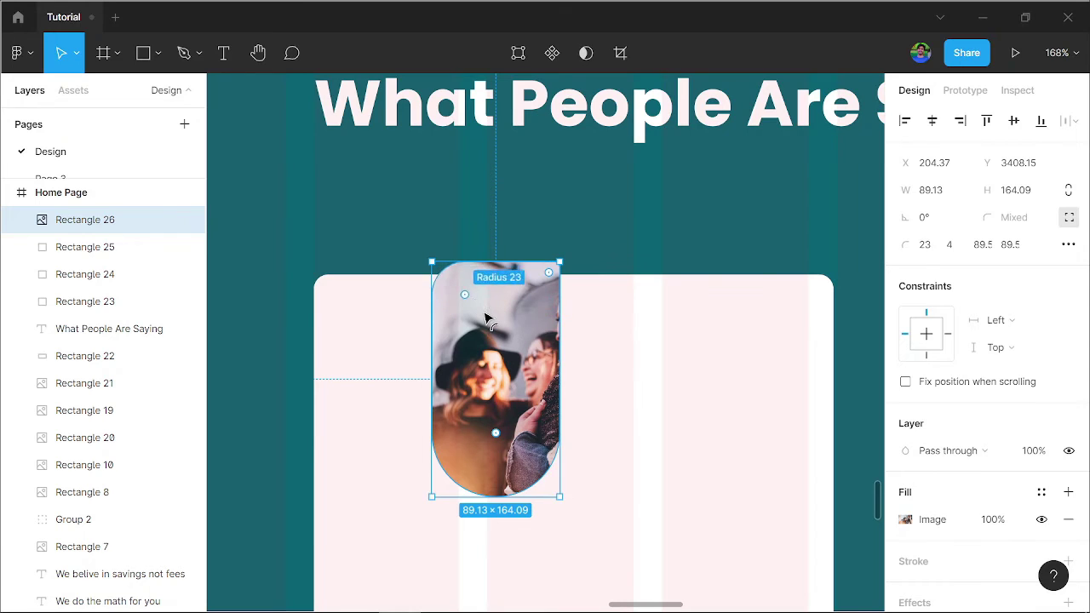
left_click_drag(516, 495, 516, 435)
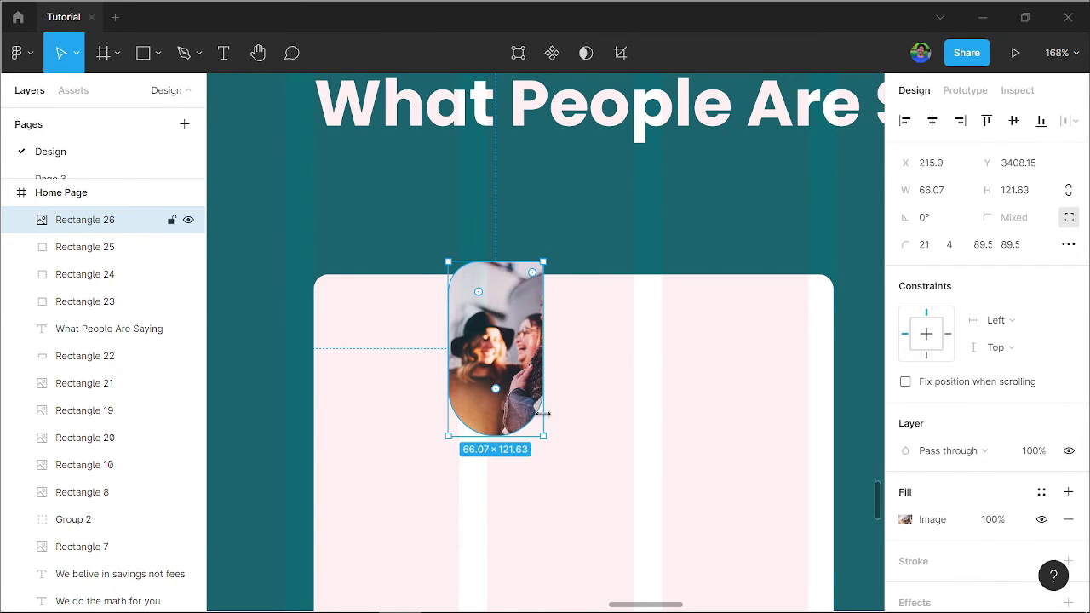
mouse_move(527, 435)
left_mouse_down()
mouse_move(527, 407)
mouse_move(588, 415)
left_mouse_up()
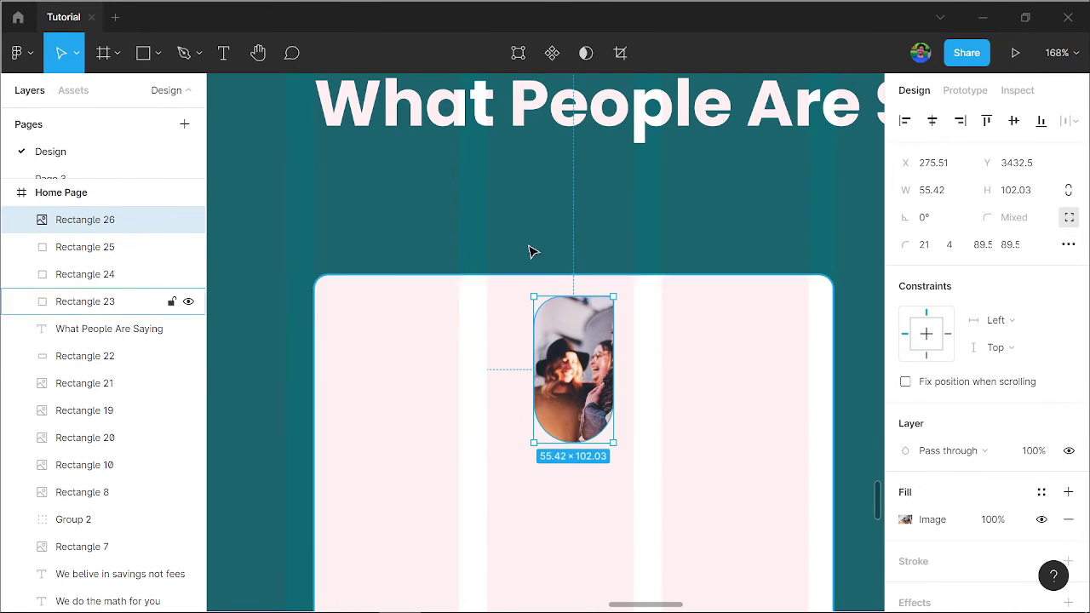
Lock the teal background band (Rectangle 22) and reselect the pill photo.
left_click(387, 213)
scroll(387, 212, "down", 5)
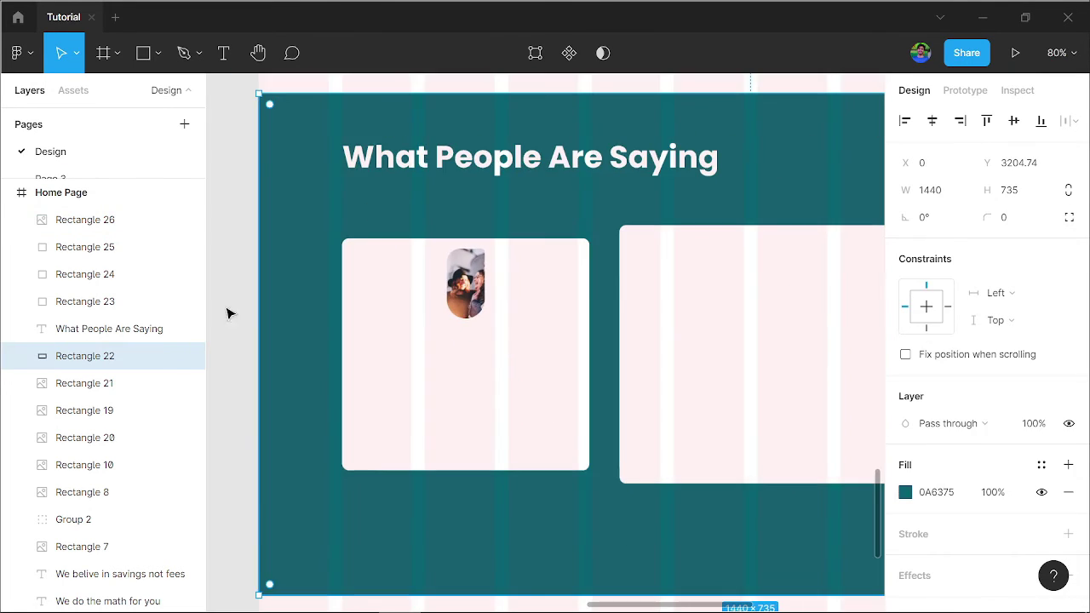
left_click(171, 358)
left_click(466, 284)
Duplicate the pill-shaped photo into the second and third testimonial cards.
left_click_drag(465, 283, 665, 285)
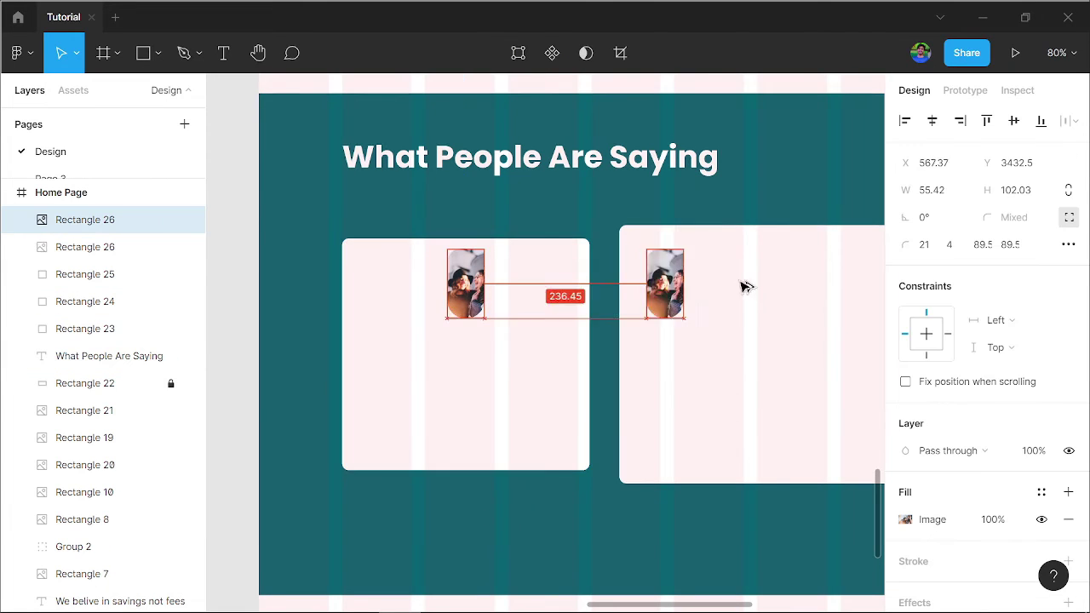
left_click_drag(744, 287, 794, 285)
left_click_drag(664, 438, 414, 458)
left_click_drag(558, 332, 829, 348)
left_click(723, 482)
scroll(723, 554, "down", 3)
left_click(723, 554)
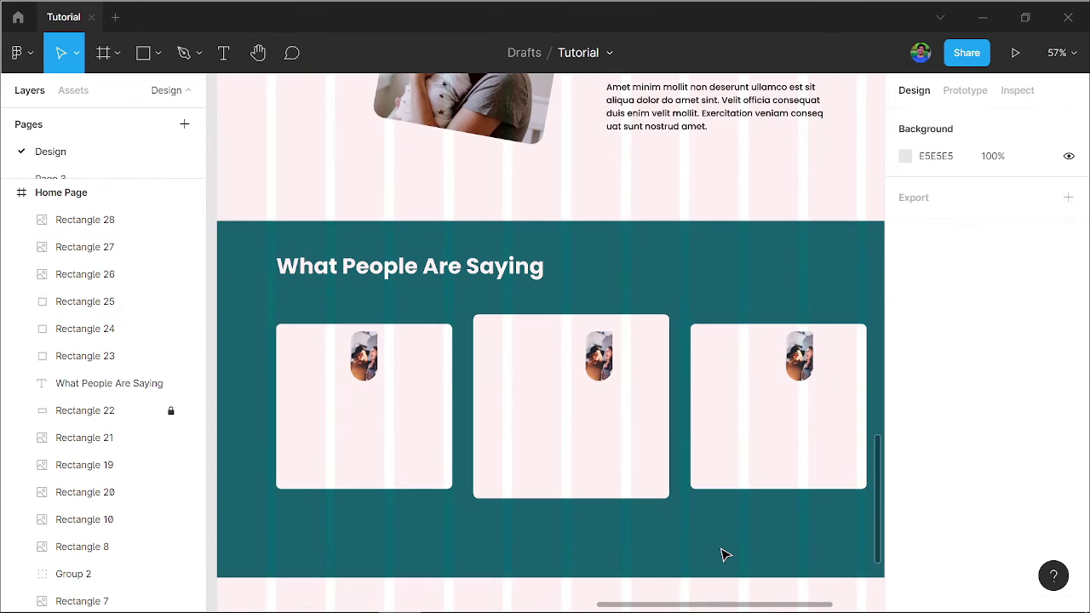
Undo an accidental heading move, then centre the photo horizontally on the middle card.
left_click_drag(546, 293, 597, 360)
key("ctrl+z")
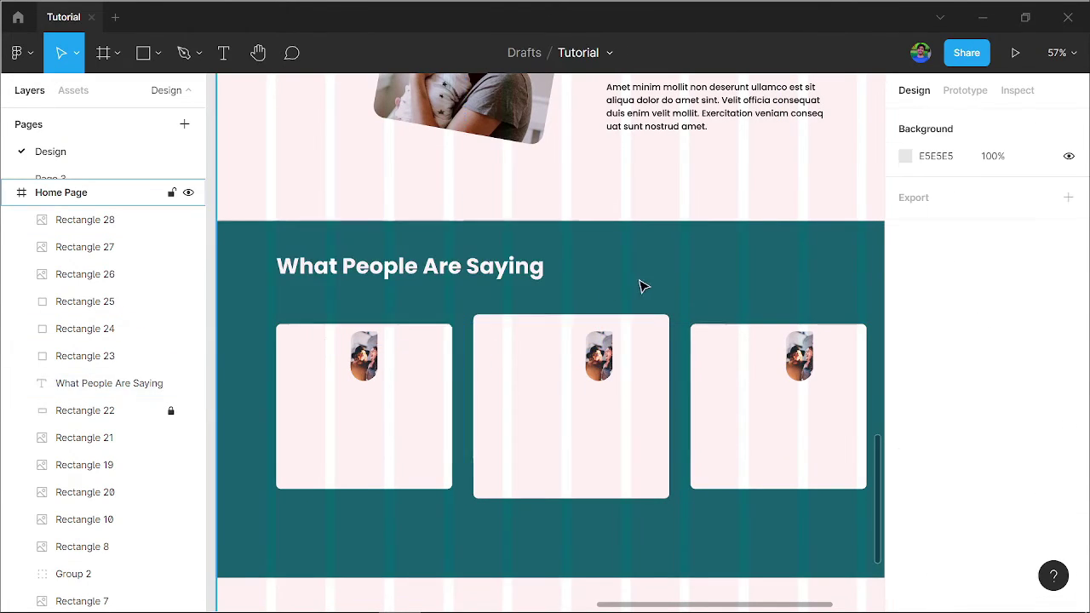
left_click(599, 375)
left_click(655, 357, "shift")
left_click(929, 117)
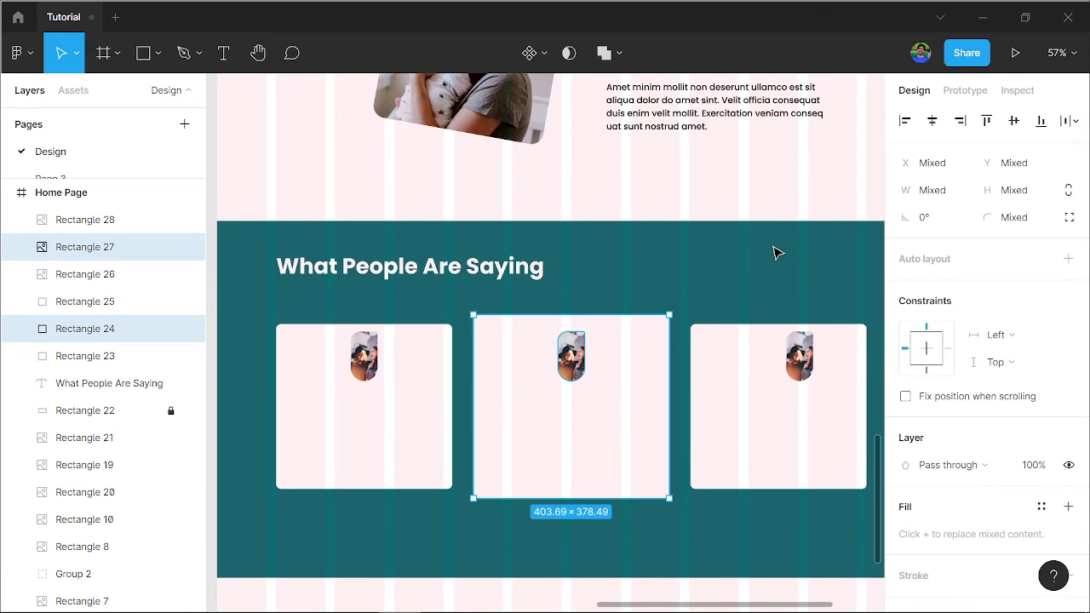
Select the right and left cards with their photos, undoing an accidental left-card move.
left_click_drag(764, 250, 830, 368)
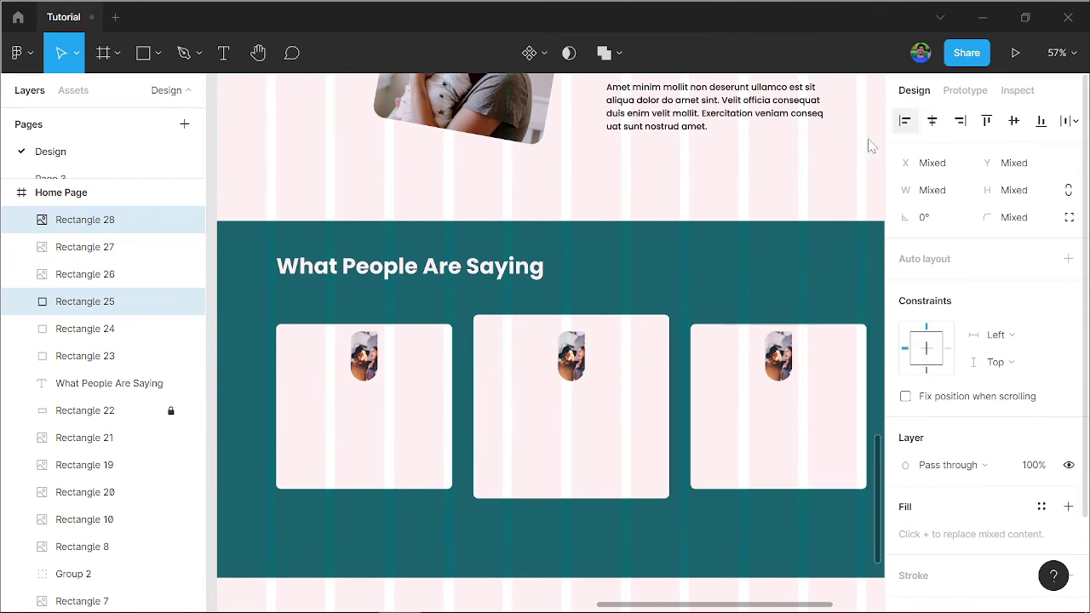
left_click(266, 336)
left_click(404, 379)
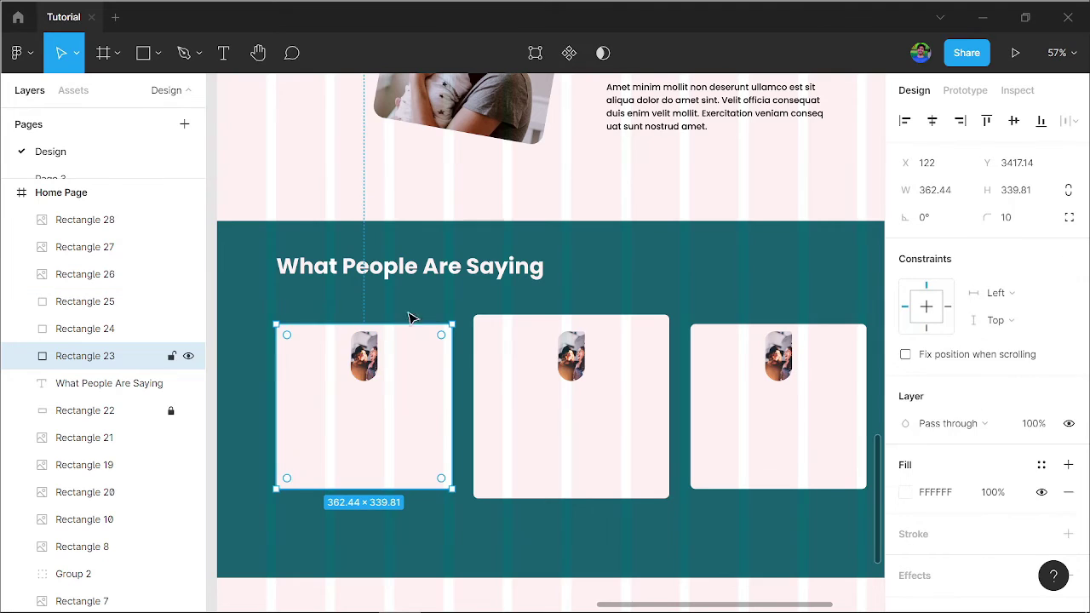
left_click(905, 121)
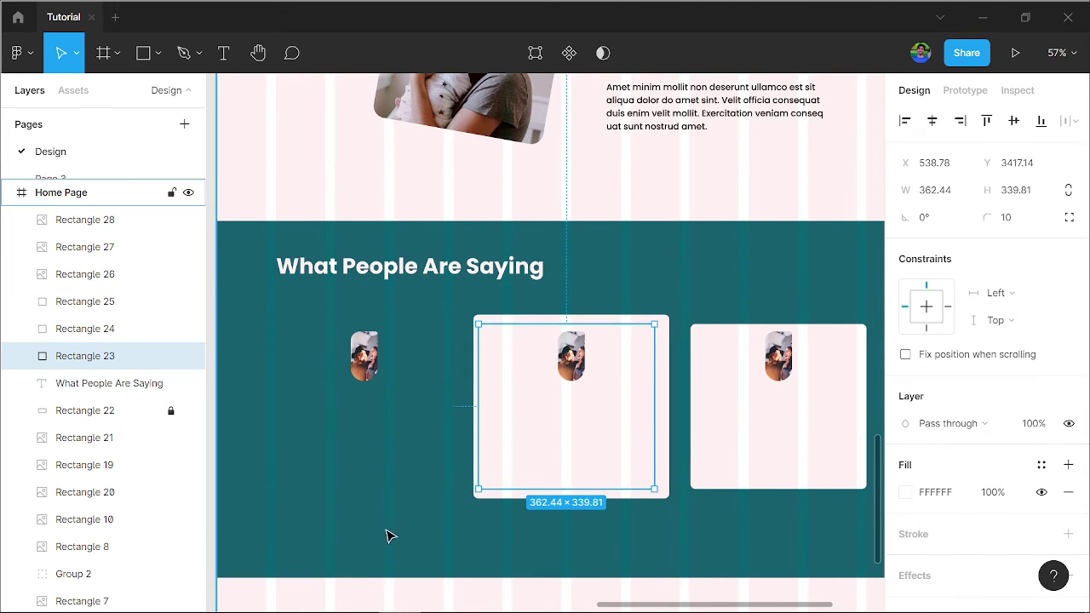
key("ctrl+z")
left_click(237, 332)
left_click_drag(234, 321, 431, 423)
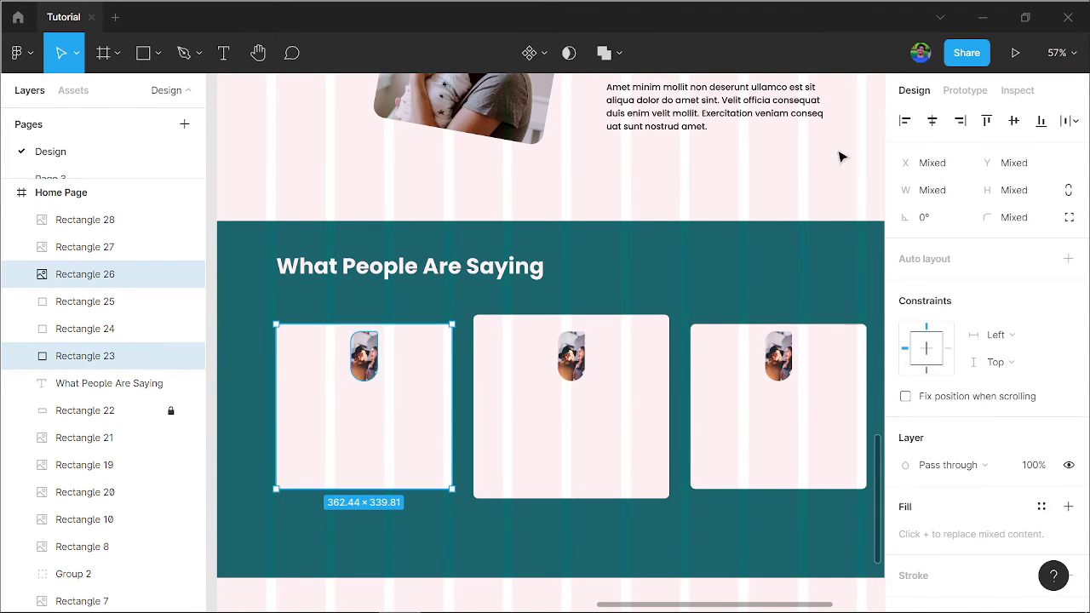
left_click(705, 271)
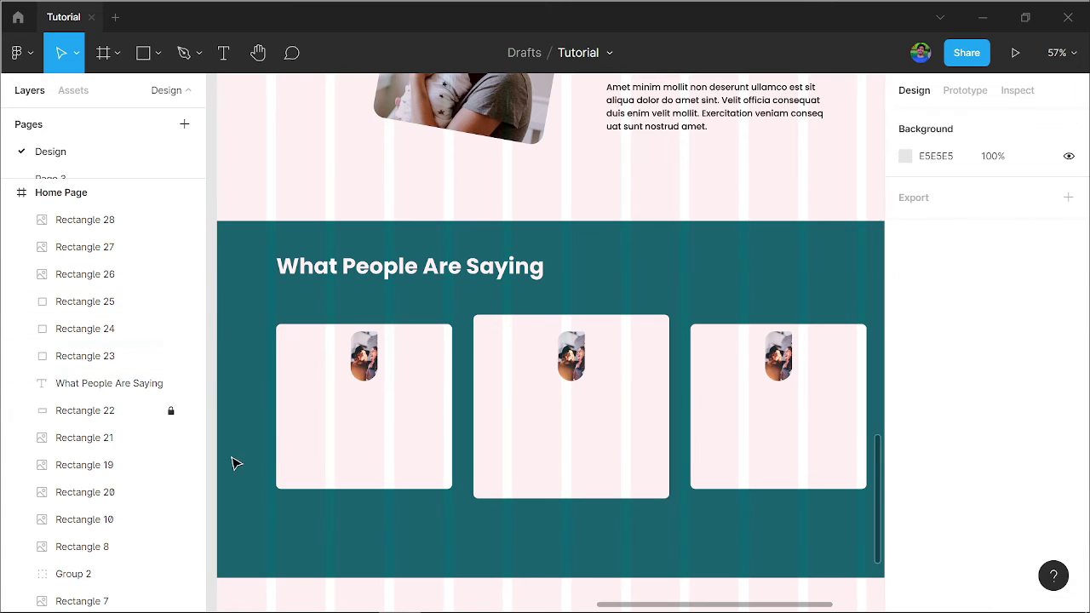
scroll(511, 324, "down", 1)
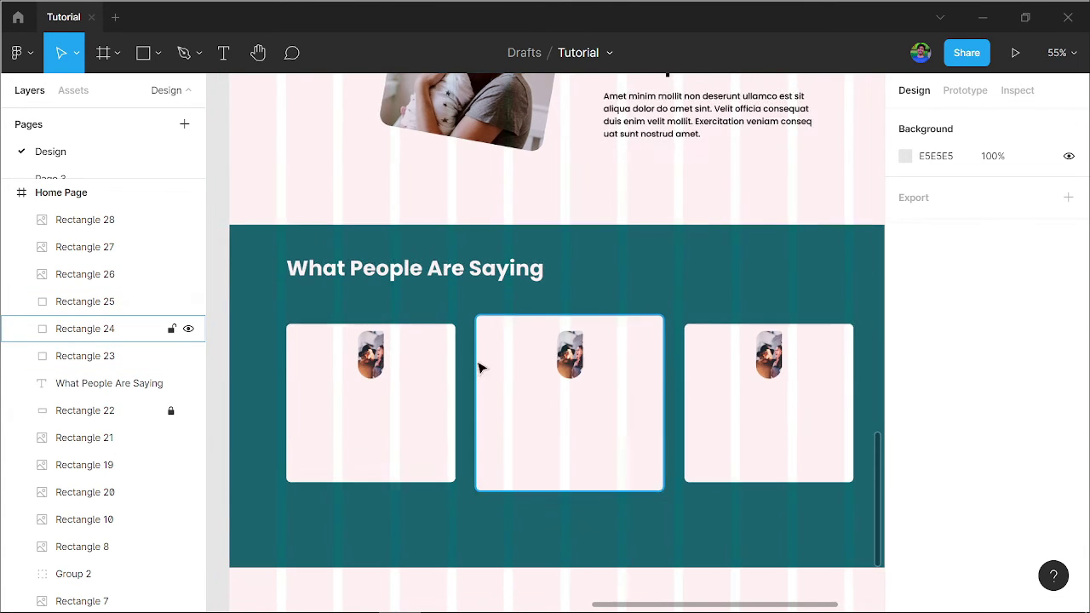
left_click(292, 439)
scroll(292, 438, "up", 3)
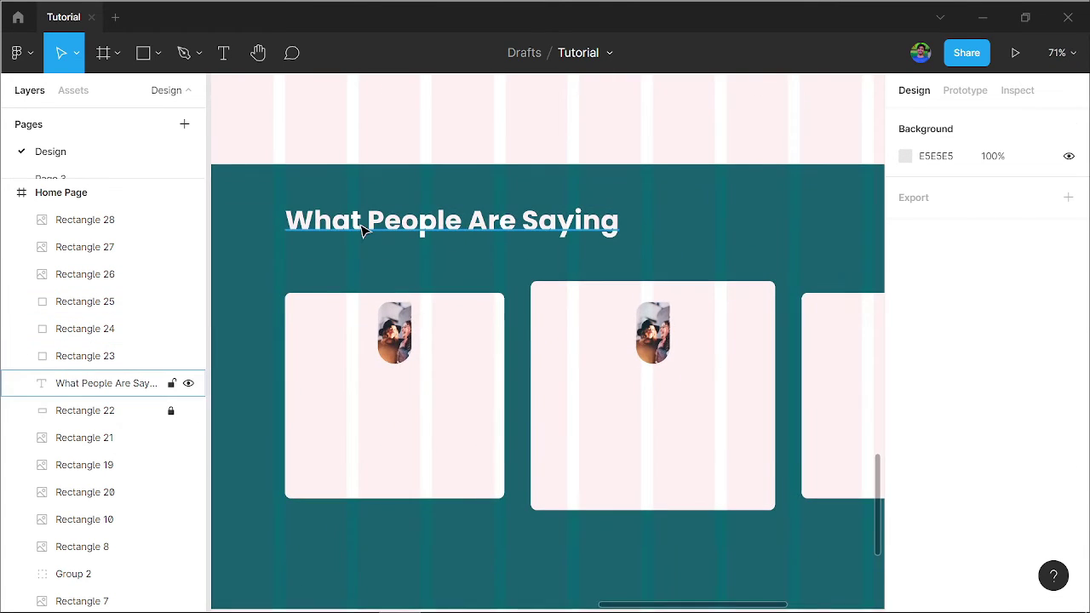
Copy the heading onto the left card, bring it to front, black fill, size 18.
left_click_drag(364, 230, 358, 393)
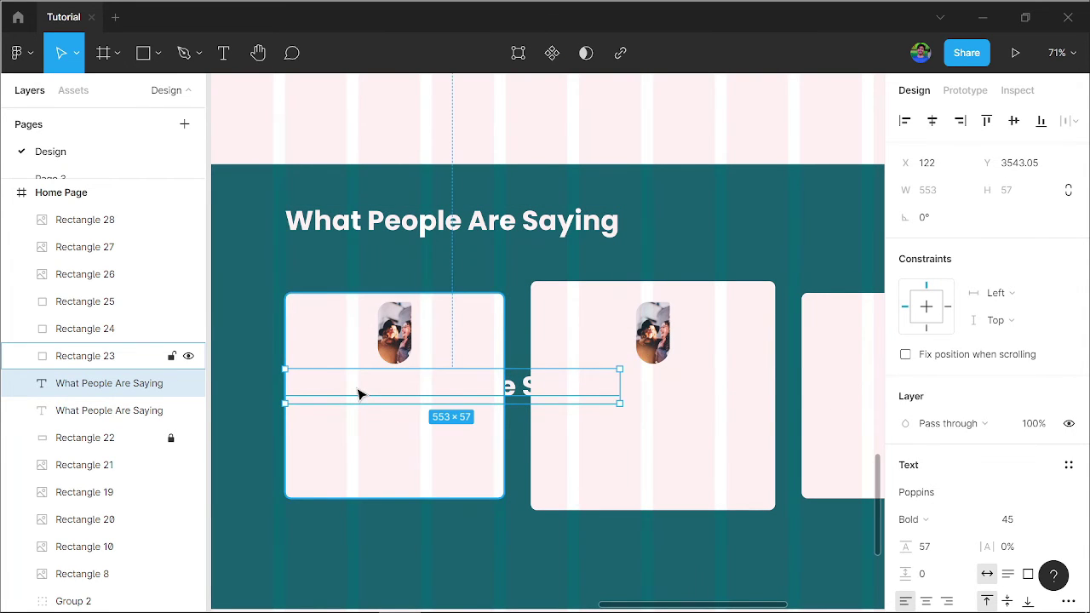
key("ctrl+shift+bracketright")
scroll(953, 488, "down", 3)
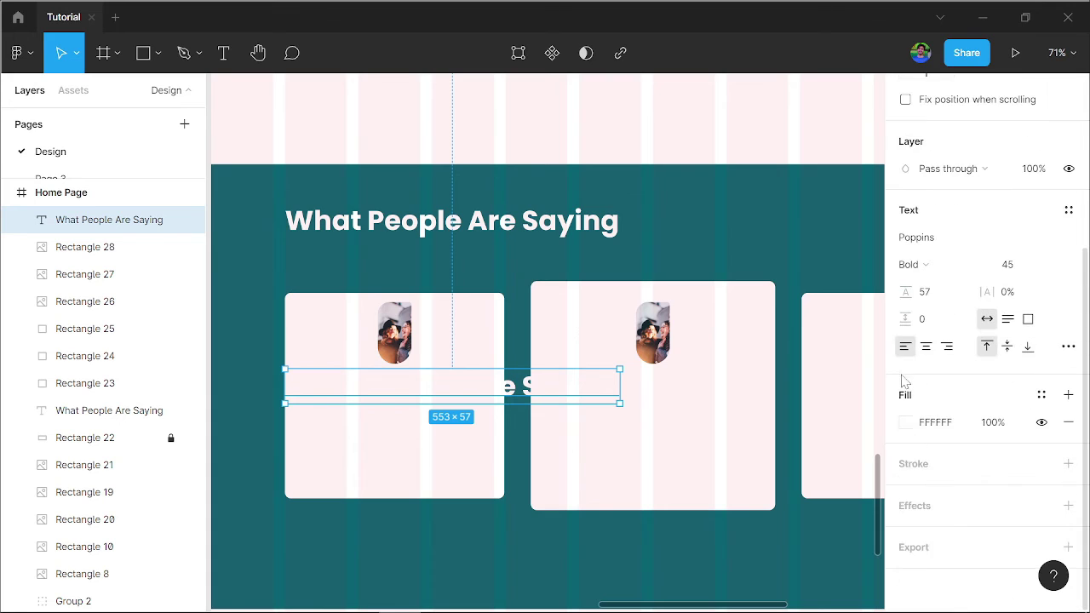
left_click(906, 423)
left_click(883, 387)
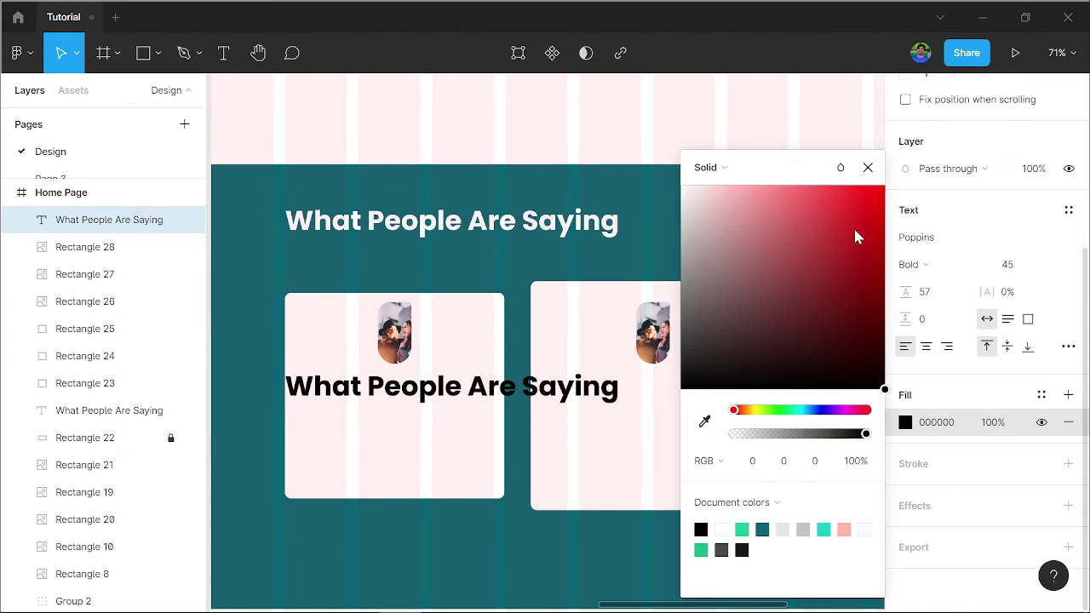
left_click(869, 169)
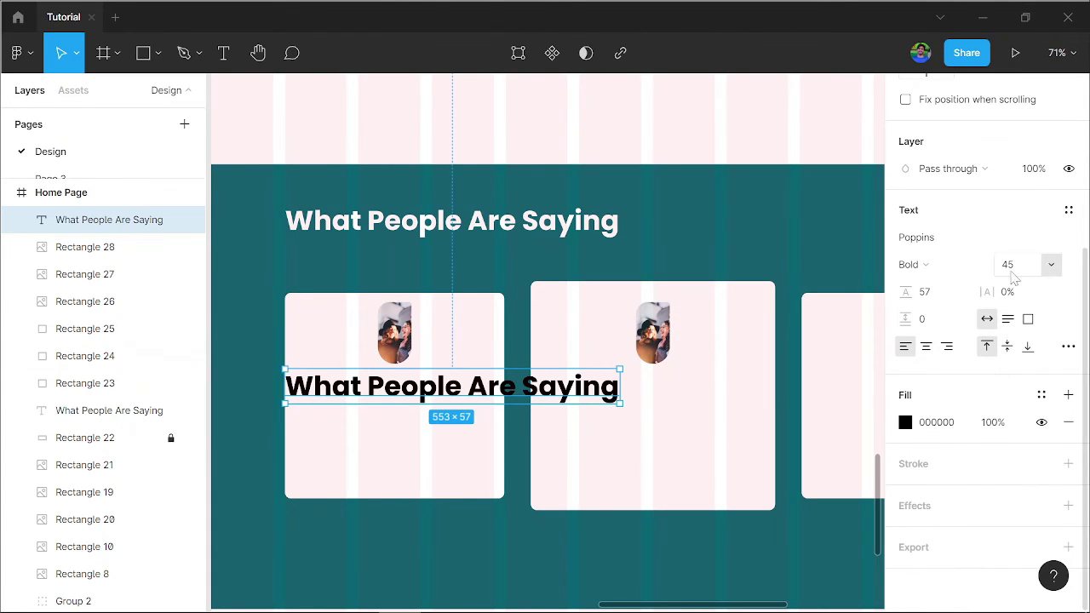
left_click(1017, 265)
type("18")
key("Return")
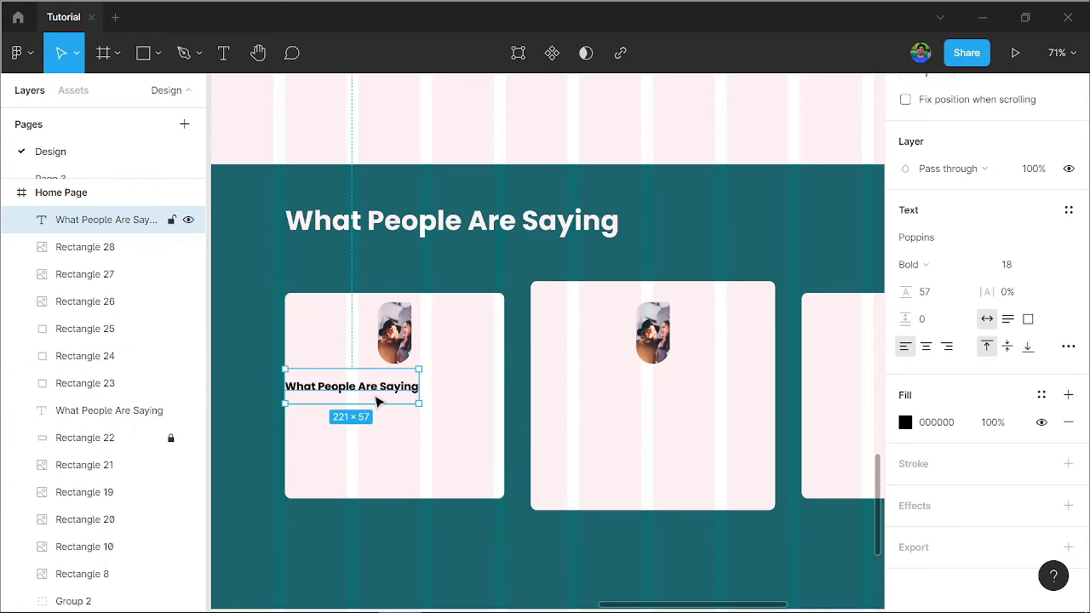
left_click_drag(382, 398, 428, 384)
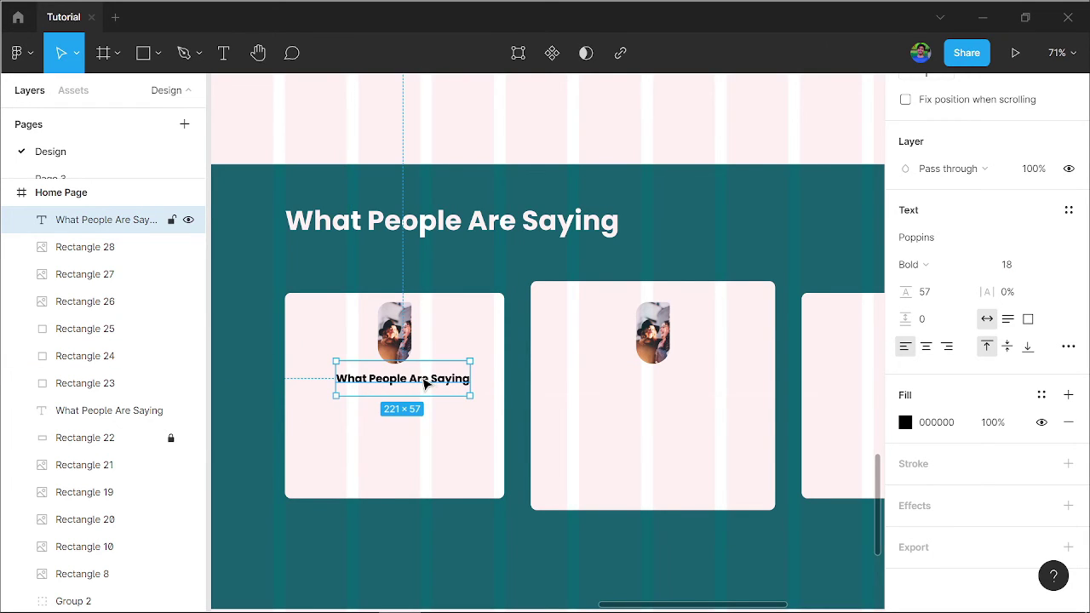
Cut the text to 'What People', set auto height, and centre it under the photo.
double_click(426, 385)
key("BackSpace")
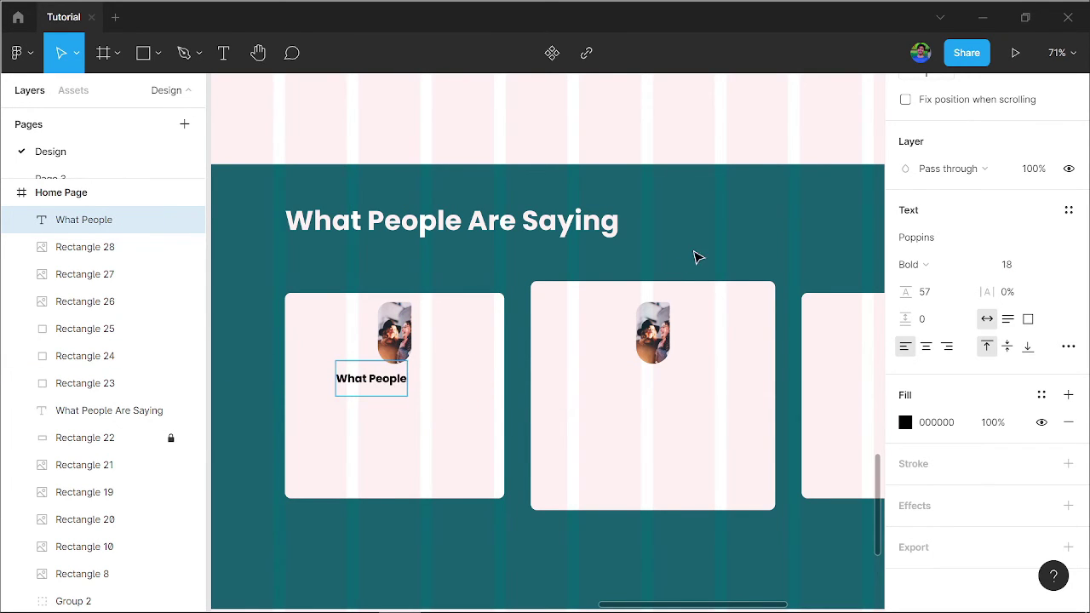
key("Escape")
left_click(1007, 320)
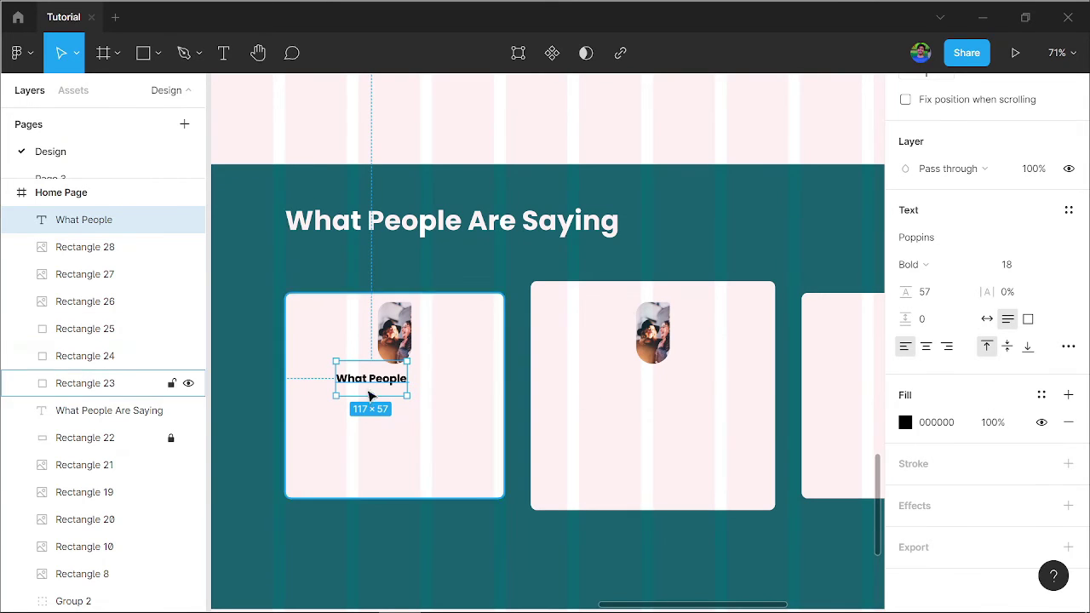
mouse_move(389, 380)
left_mouse_down()
mouse_move(668, 396)
mouse_move(642, 390)
mouse_move(653, 386)
left_mouse_up()
Place copies of the 'What People' name in the second and third cards.
left_click(689, 210)
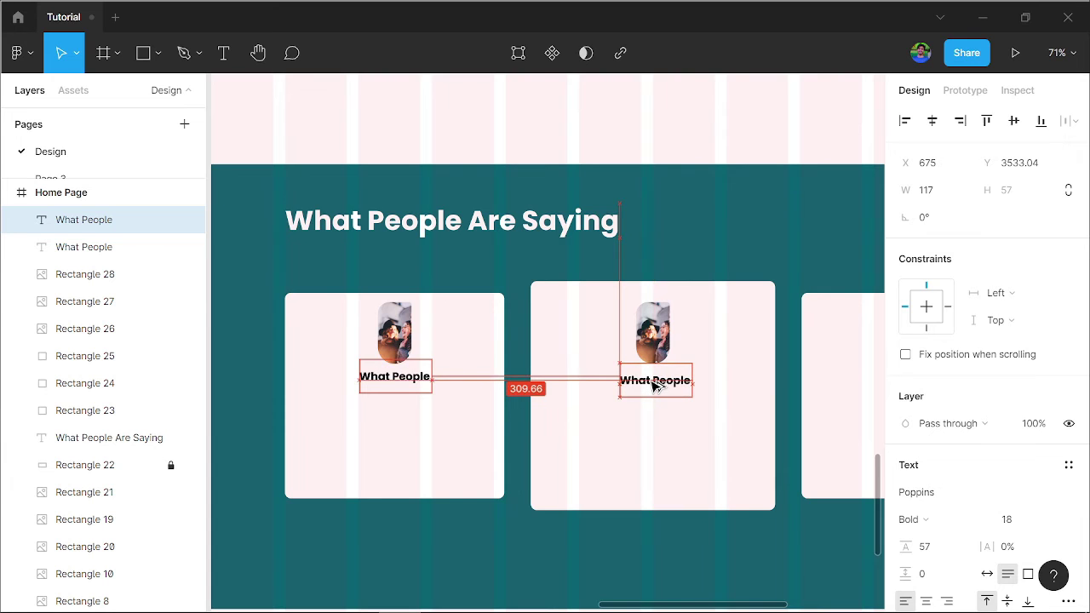
mouse_move(394, 381)
left_mouse_down()
mouse_move(728, 400)
mouse_move(679, 376)
left_mouse_up()
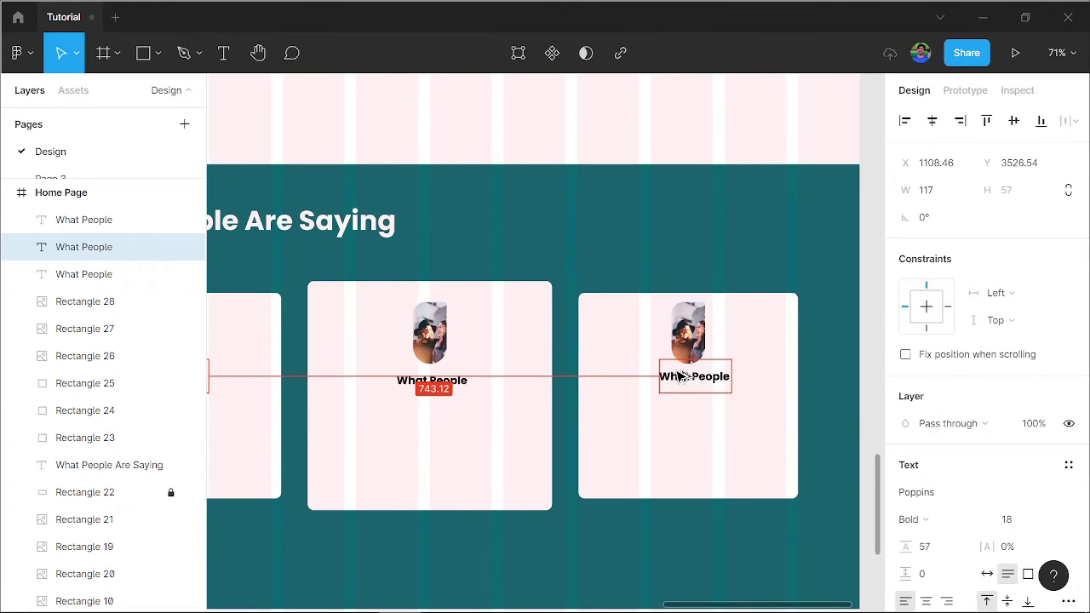
left_click_drag(680, 377, 690, 376)
left_click(860, 409)
scroll(860, 409, "down", 2)
Duplicate the first card's name just below itself and nudge it closer.
scroll(860, 409, "down", 2)
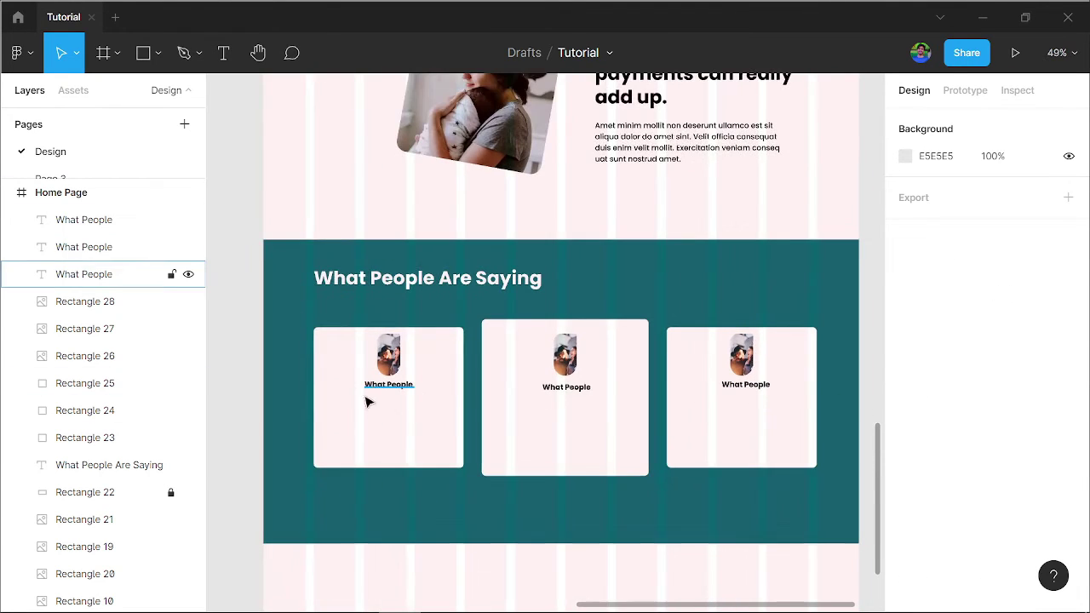
left_click(375, 391)
left_click_drag(388, 385, 388, 403, "alt")
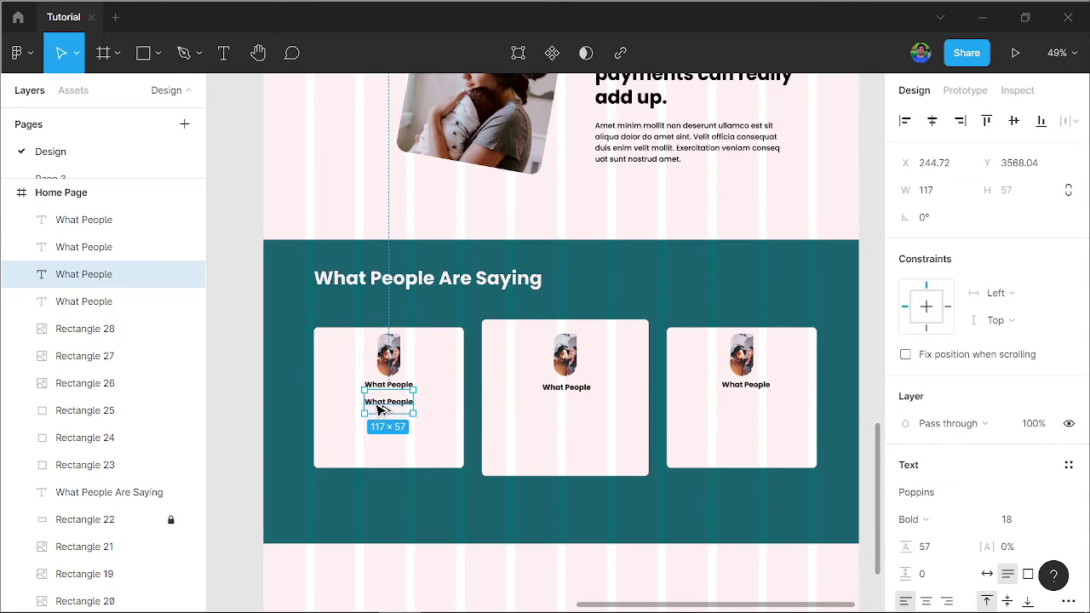
key("Escape")
scroll(389, 404, "up", 5)
left_click(377, 407)
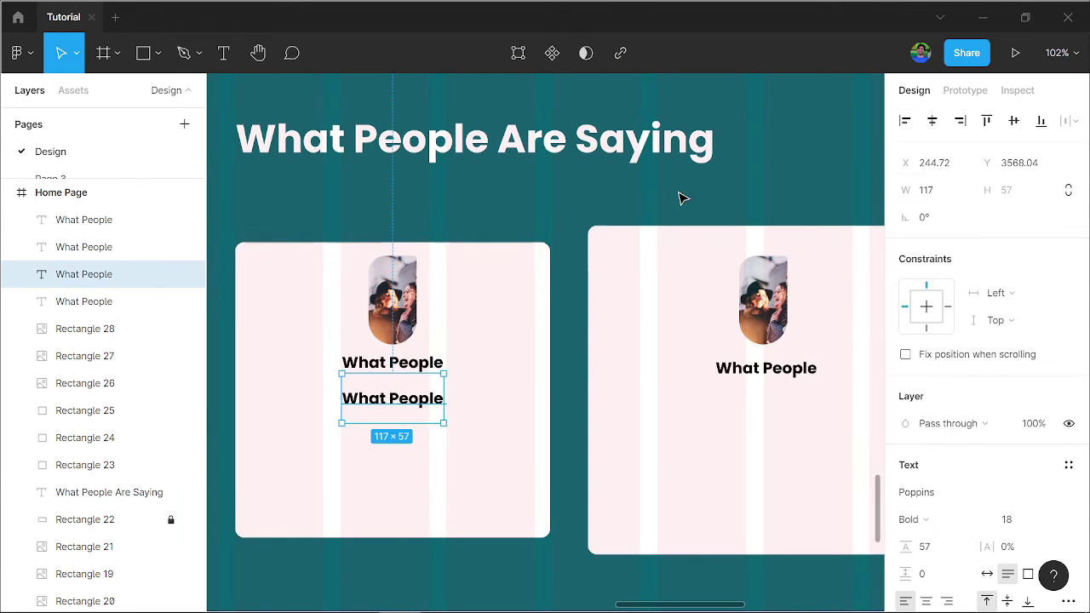
key("Up")
key("Up")
key("Up")
key("Up")
key("Up")
key("Up")
key("Up")
key("Up")
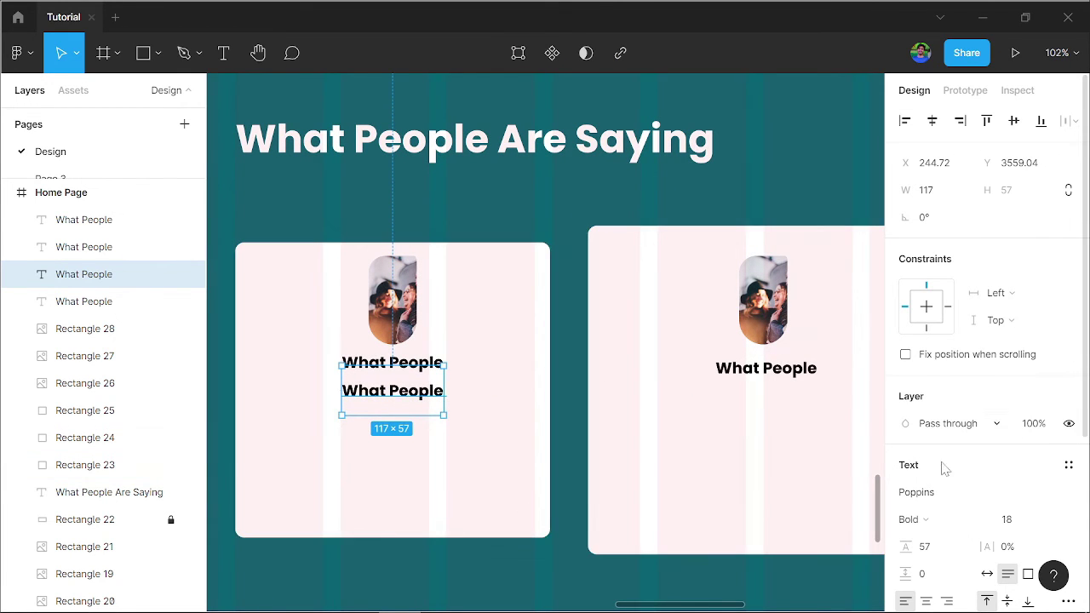
Make the copy a Regular, size 12, auto-width subtitle centred under the name.
left_click(939, 523)
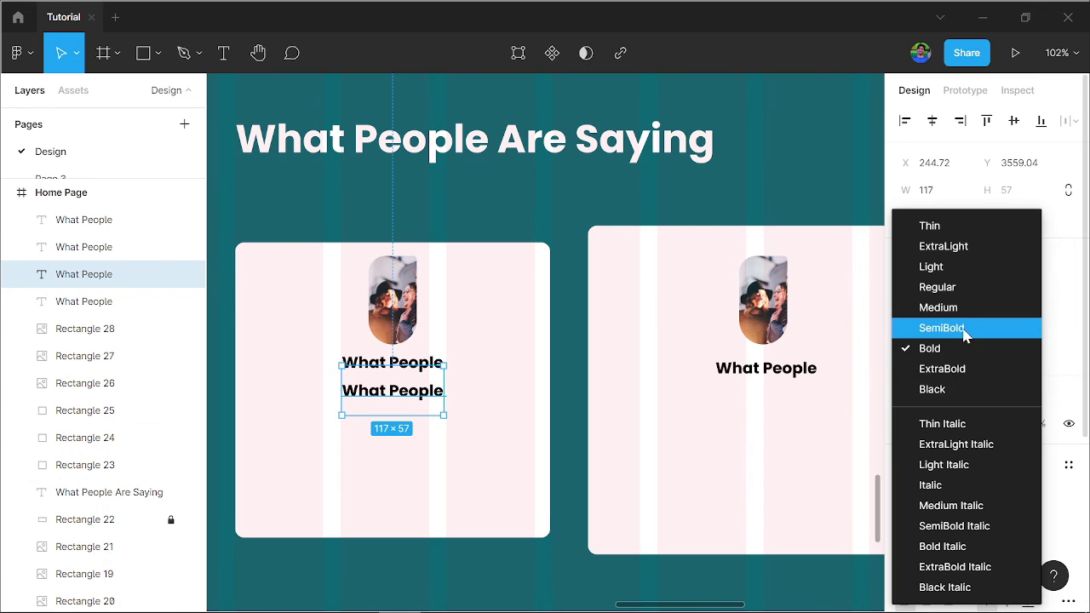
left_click(938, 307)
left_click(936, 521)
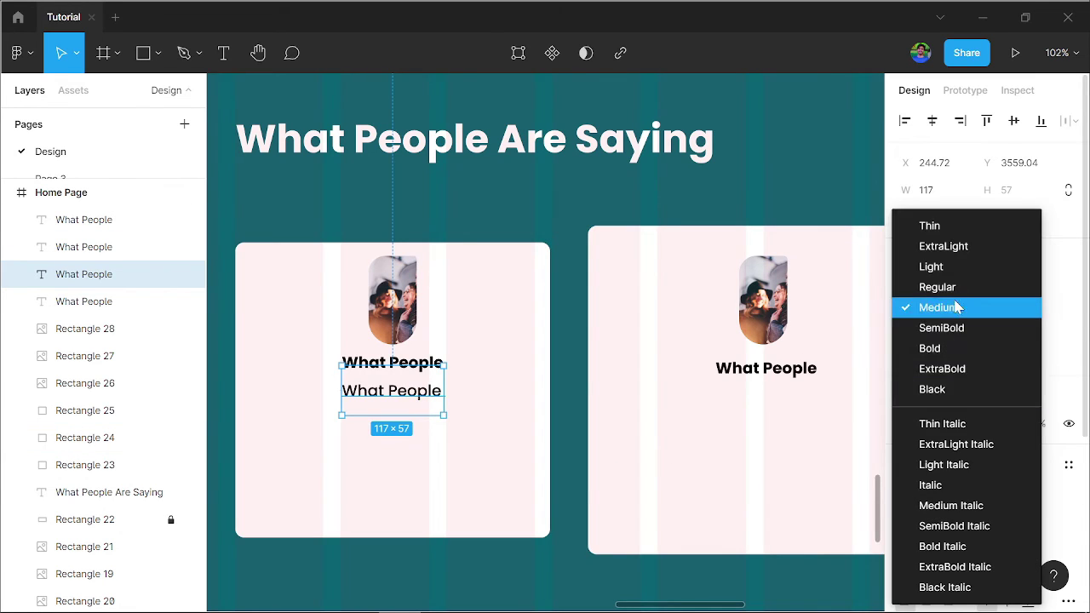
left_click(937, 284)
left_click(1005, 527)
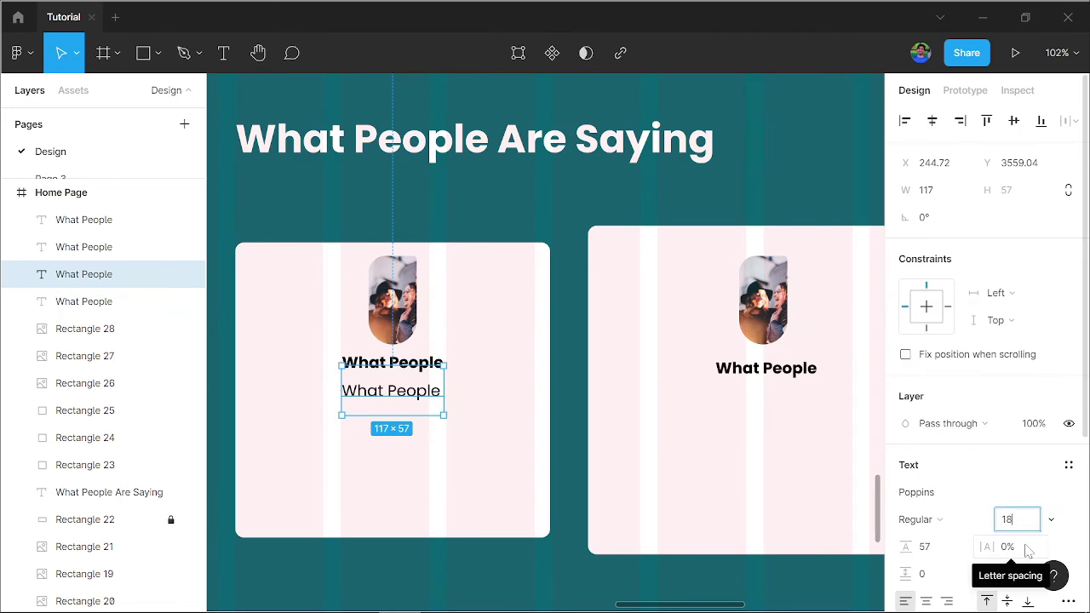
double_click(1028, 526)
type("12")
key("Return")
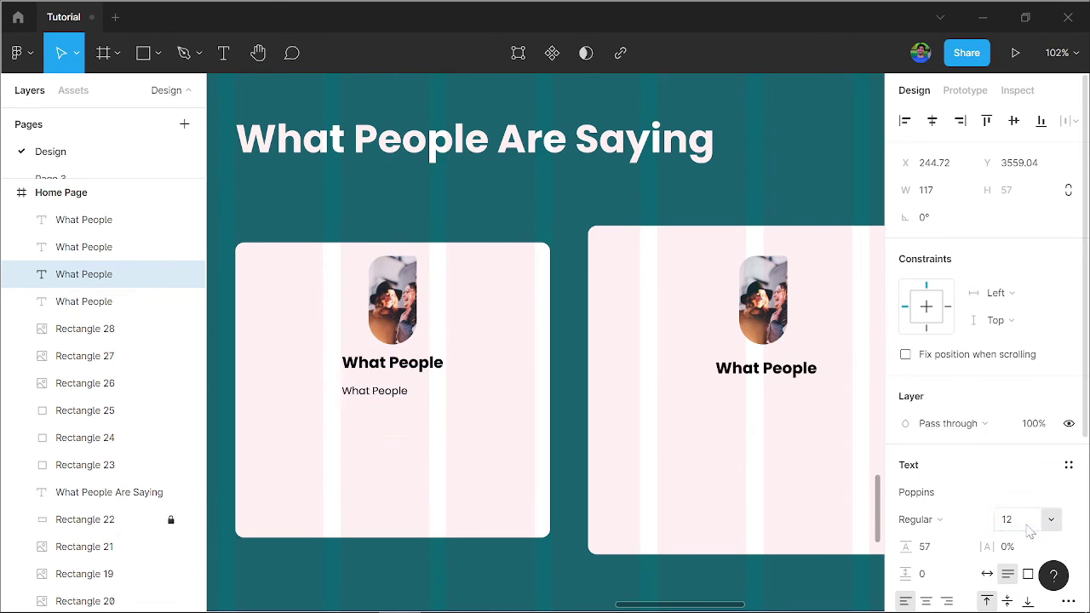
scroll(1006, 498, "down", 2)
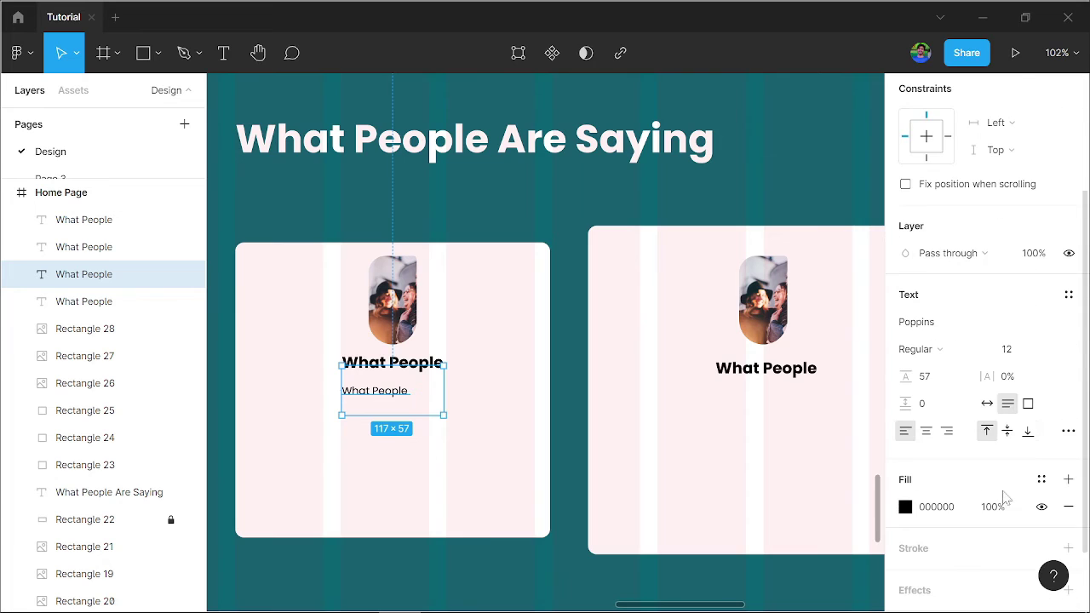
left_click(988, 404)
left_click_drag(369, 390, 403, 387)
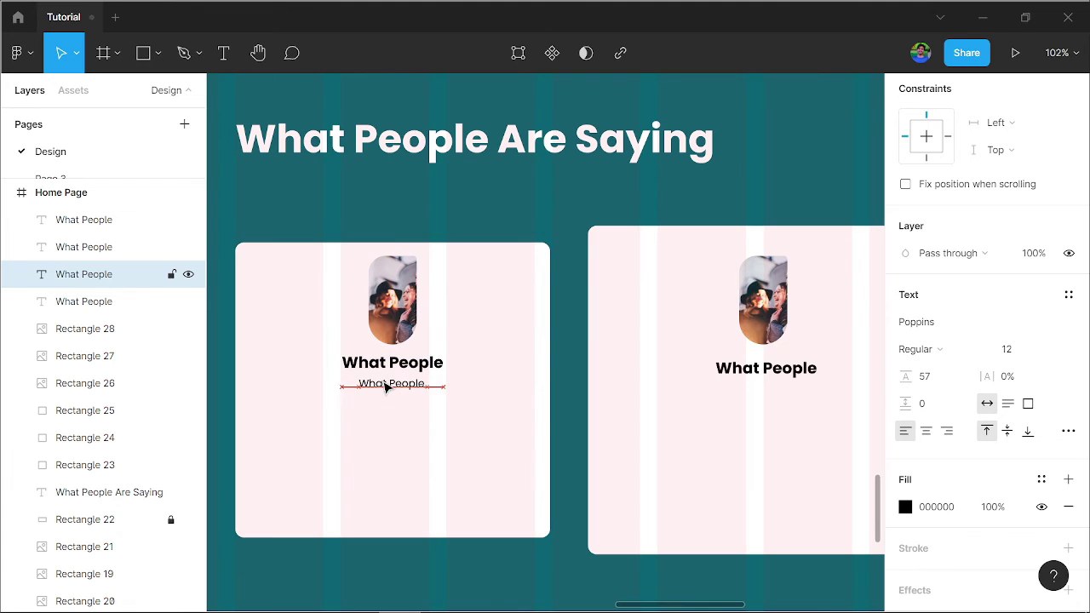
Copy the subtitle into the second and third cards, centred under their names.
left_click_drag(386, 388, 761, 391)
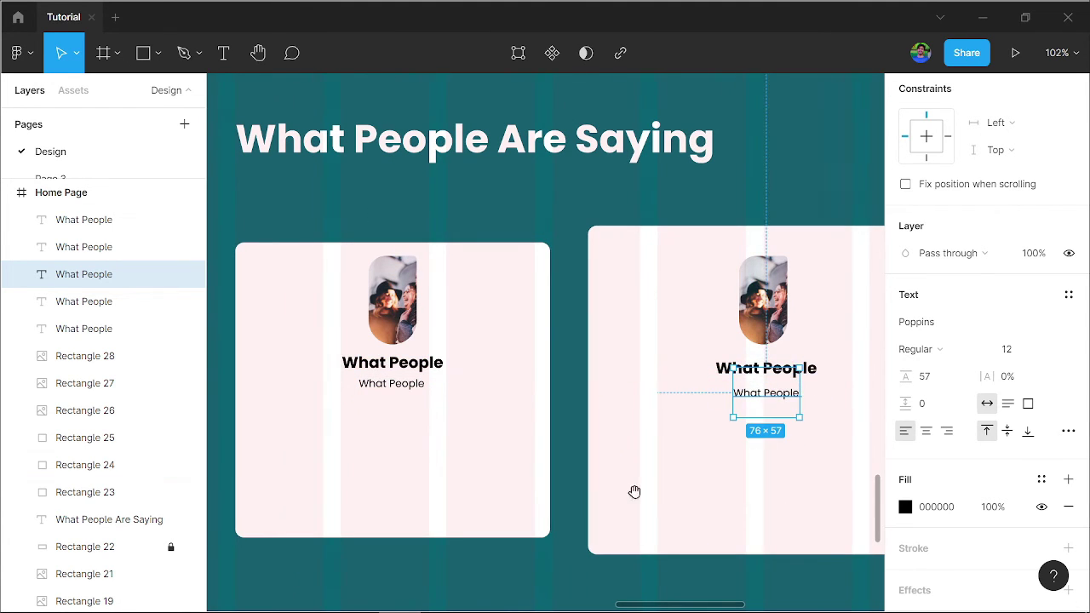
left_click_drag(634, 489, 407, 465)
left_click(513, 366)
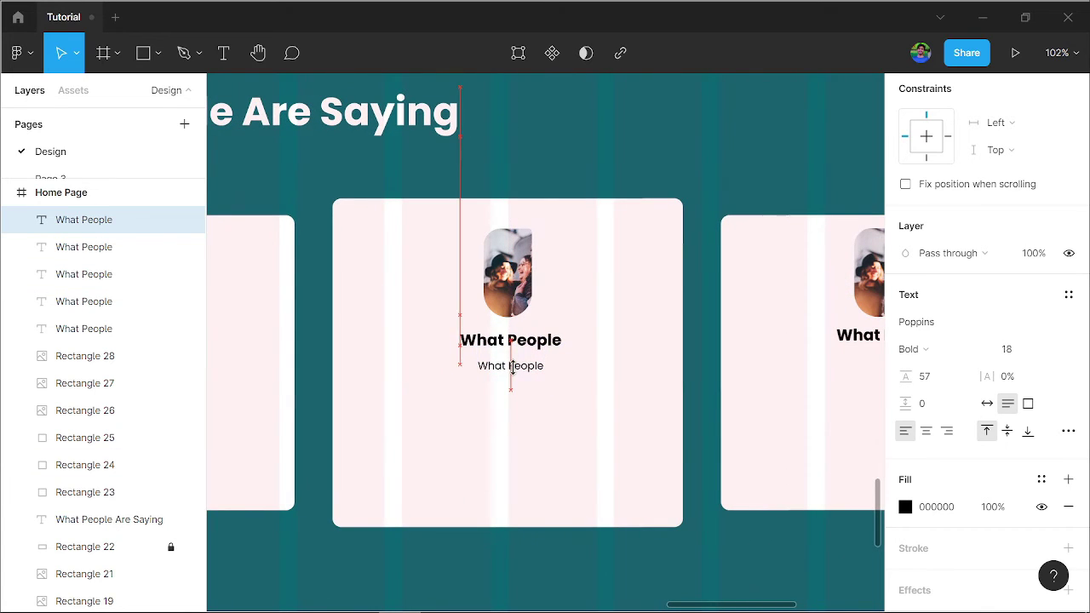
left_click(515, 367)
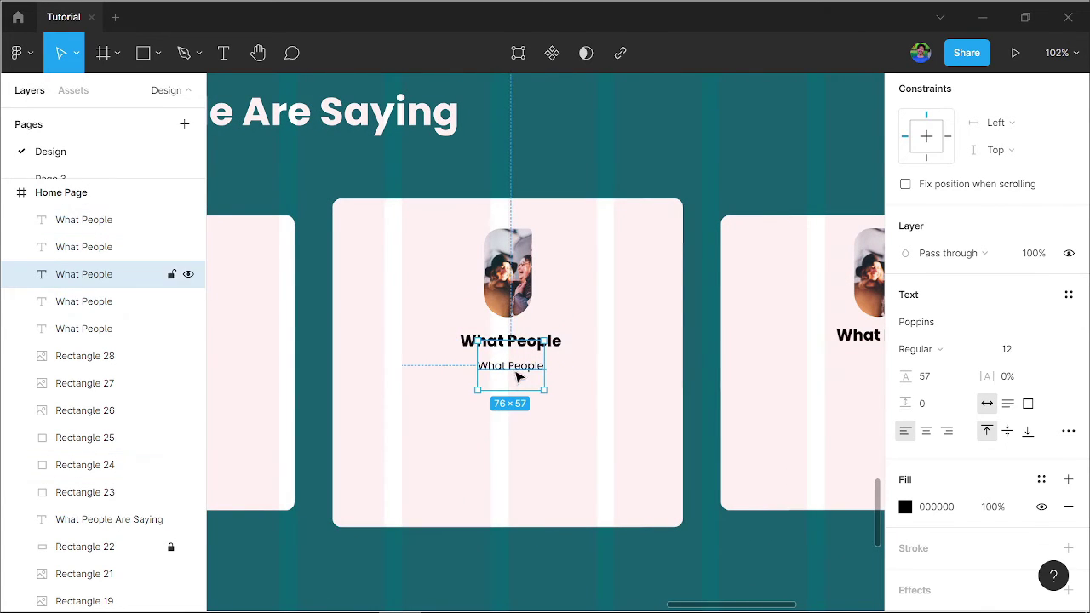
left_click_drag(516, 366, 660, 388)
left_click_drag(783, 398, 812, 372)
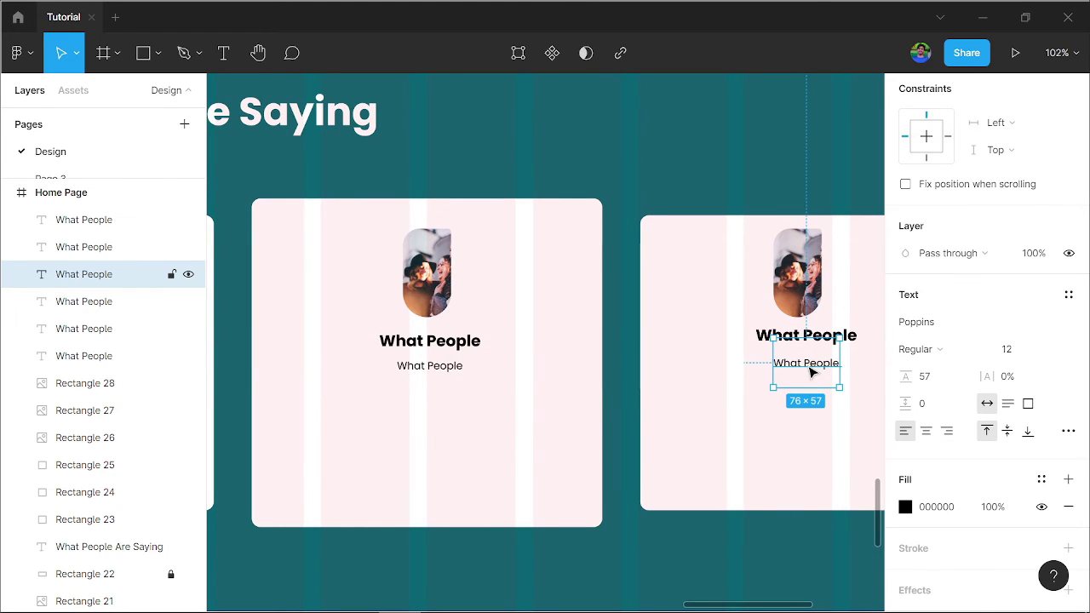
scroll(706, 537, "down", 2)
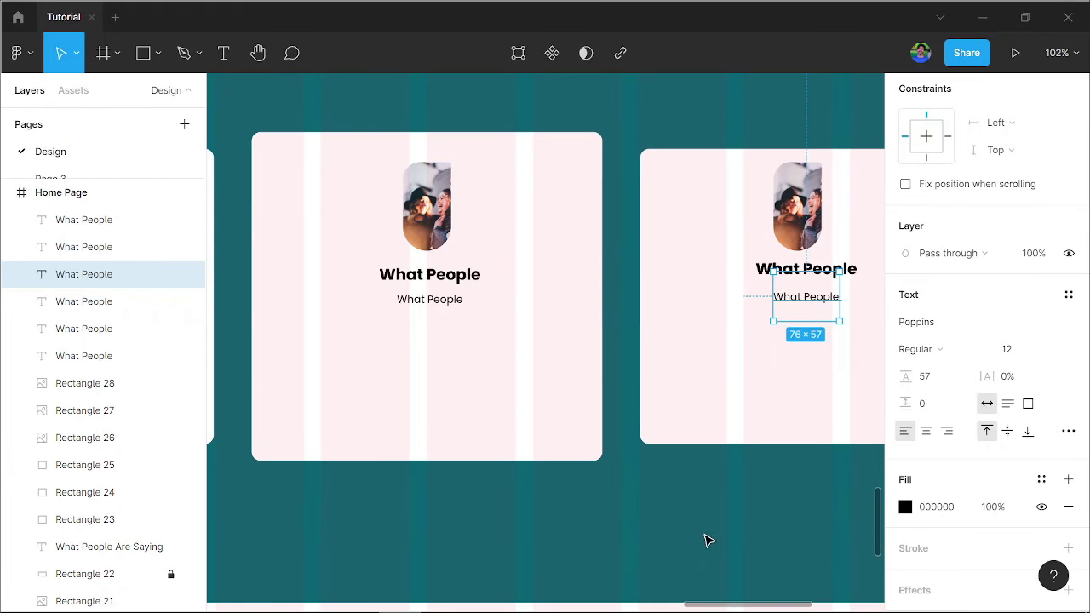
left_click(704, 521)
scroll(443, 511, "right", 5)
scroll(443, 511, "down", 1)
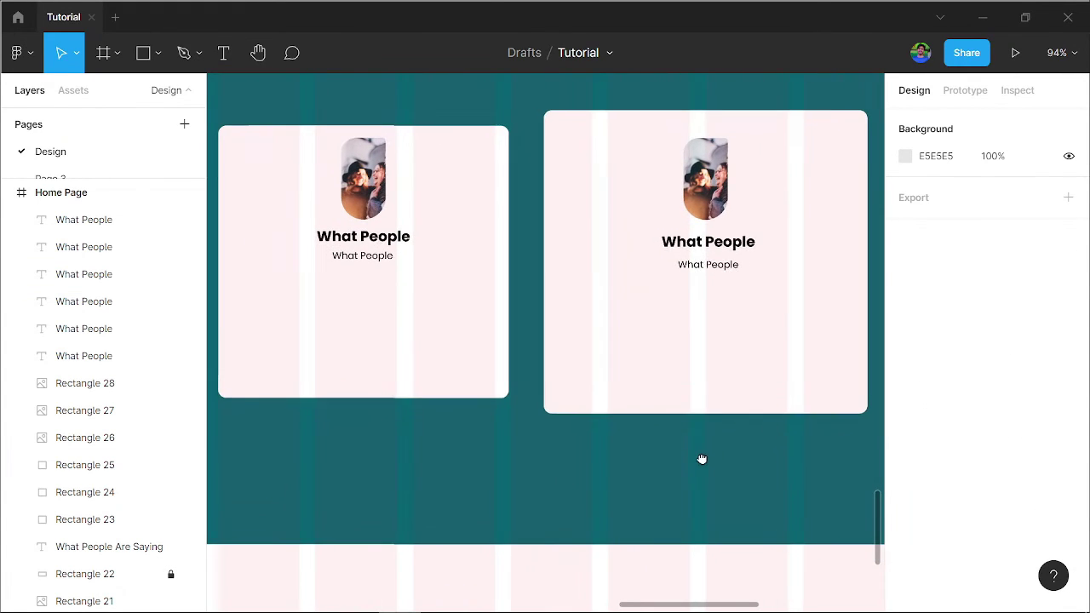
Delete a stray subtitle copy and launch the Content Reel plugin from the context menu.
left_click_drag(360, 258, 324, 298, "alt")
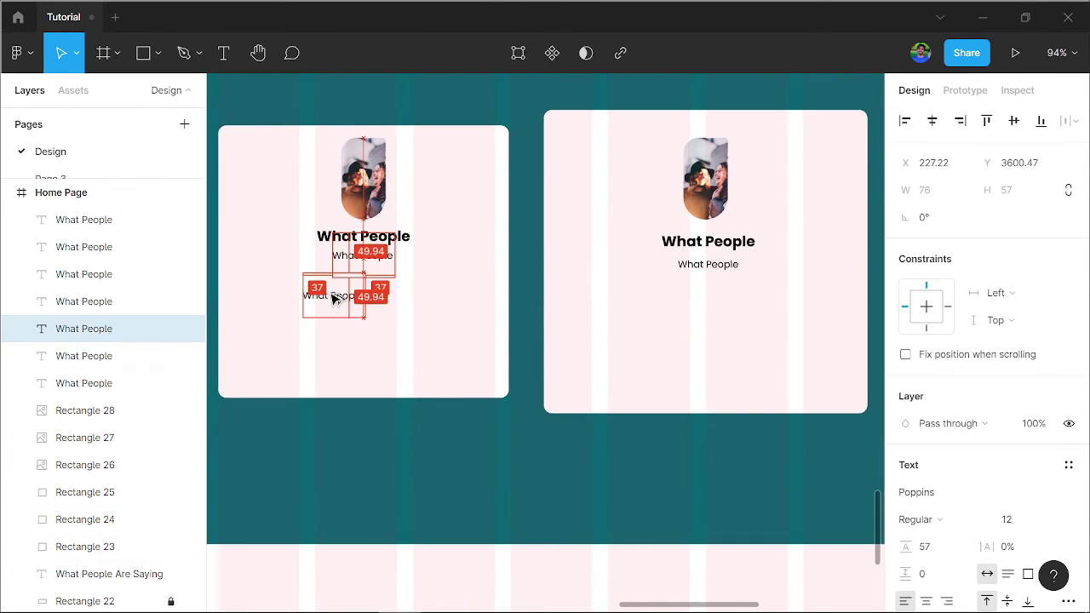
left_click(410, 505)
left_click(343, 289)
key("Delete")
scroll(372, 513, "down", 5)
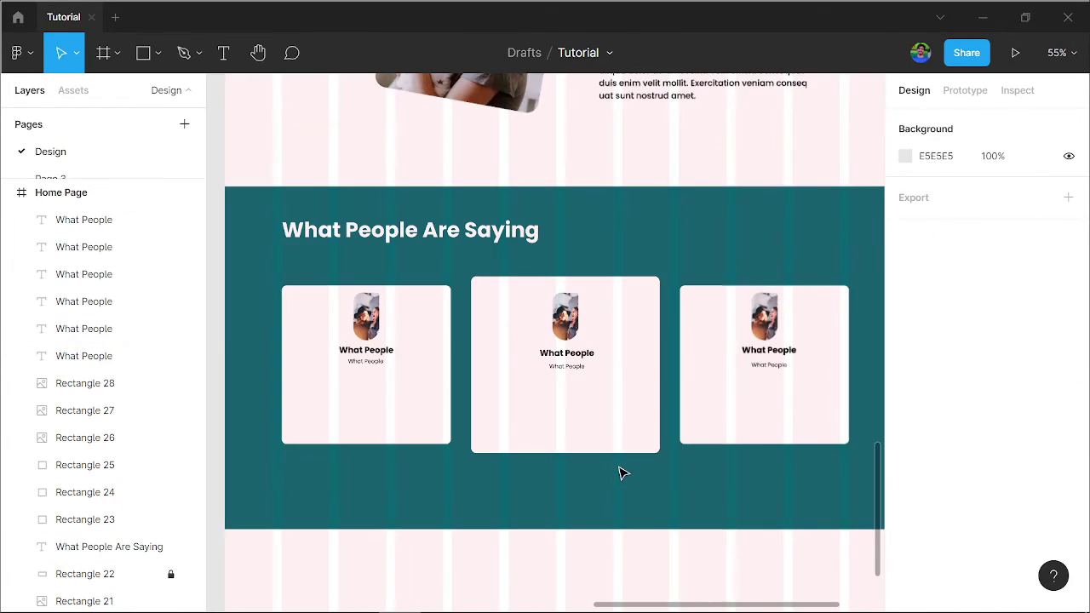
left_click_drag(619, 473, 481, 384)
right_click(868, 260)
mouse_move(899, 371)
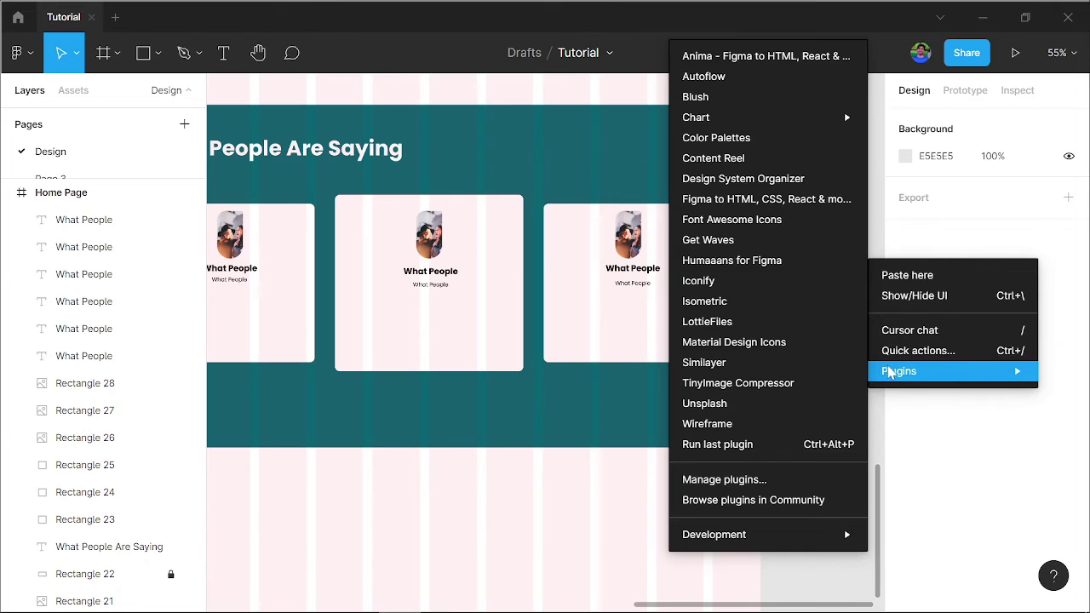
left_click(714, 157)
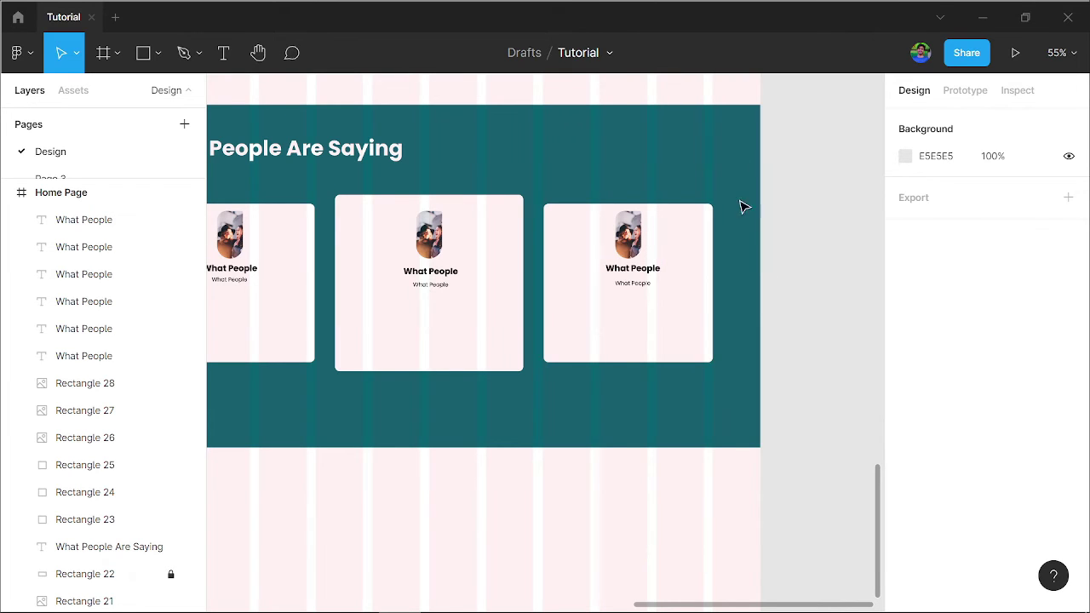
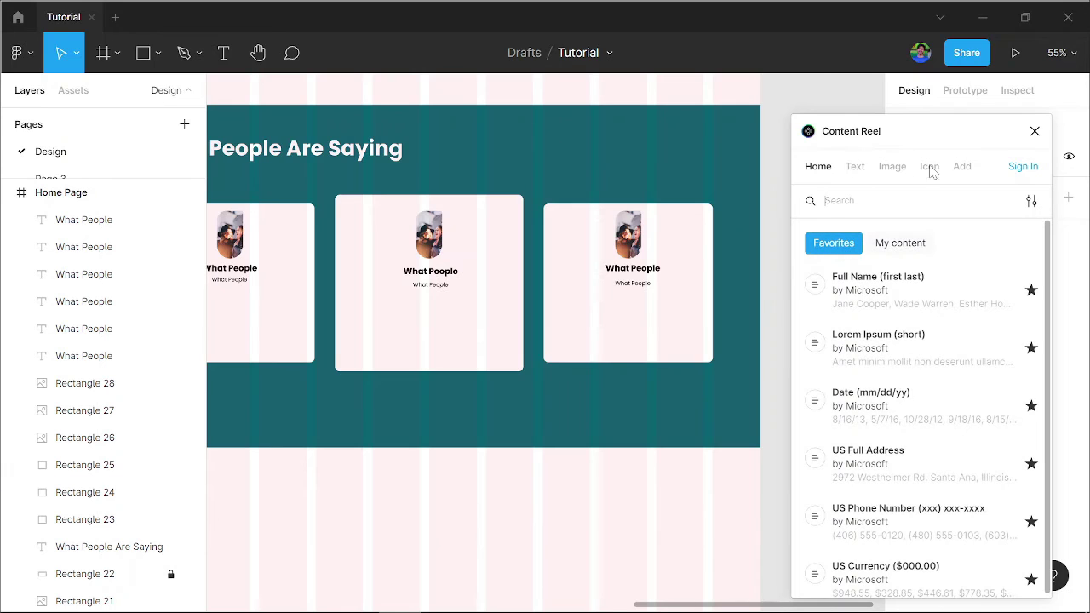
With Content Reel's text generators showing, select the three testimonial card headings.
left_click(854, 166)
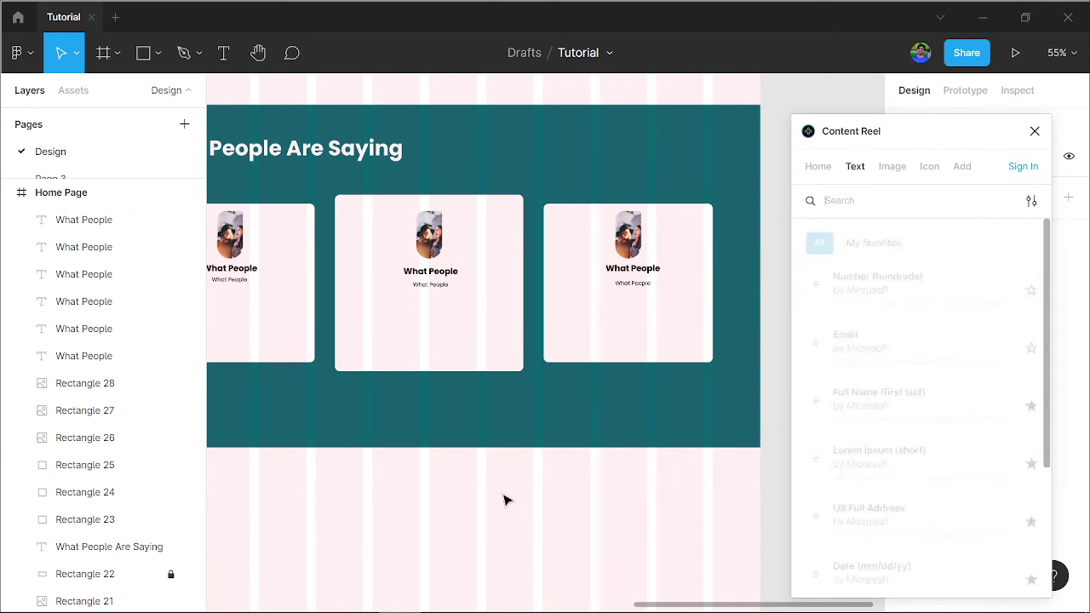
scroll(441, 499, "left", 2)
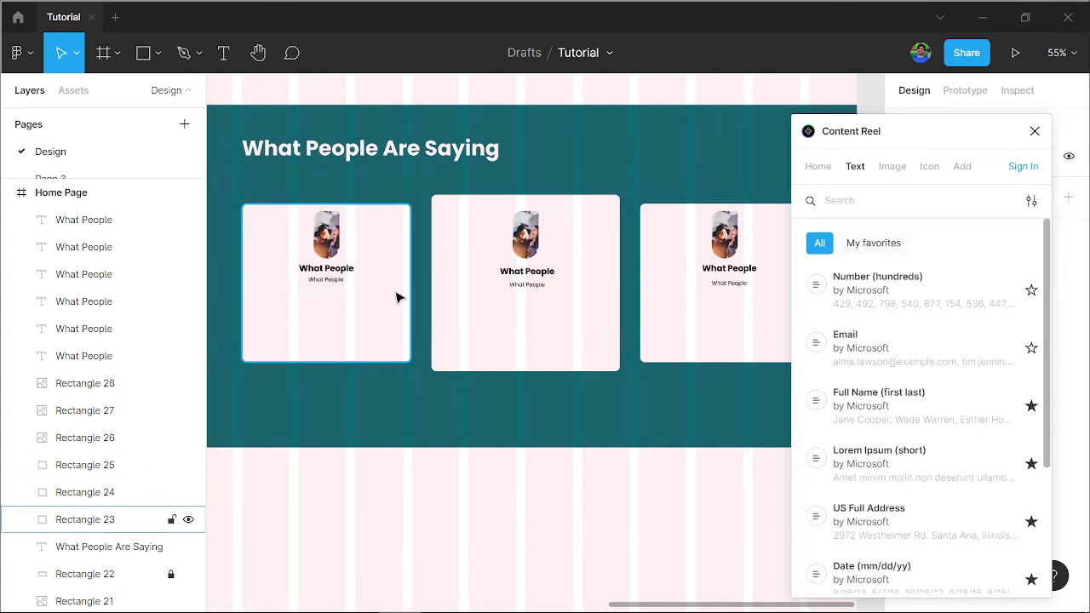
left_click(326, 269)
left_click(535, 272, "shift")
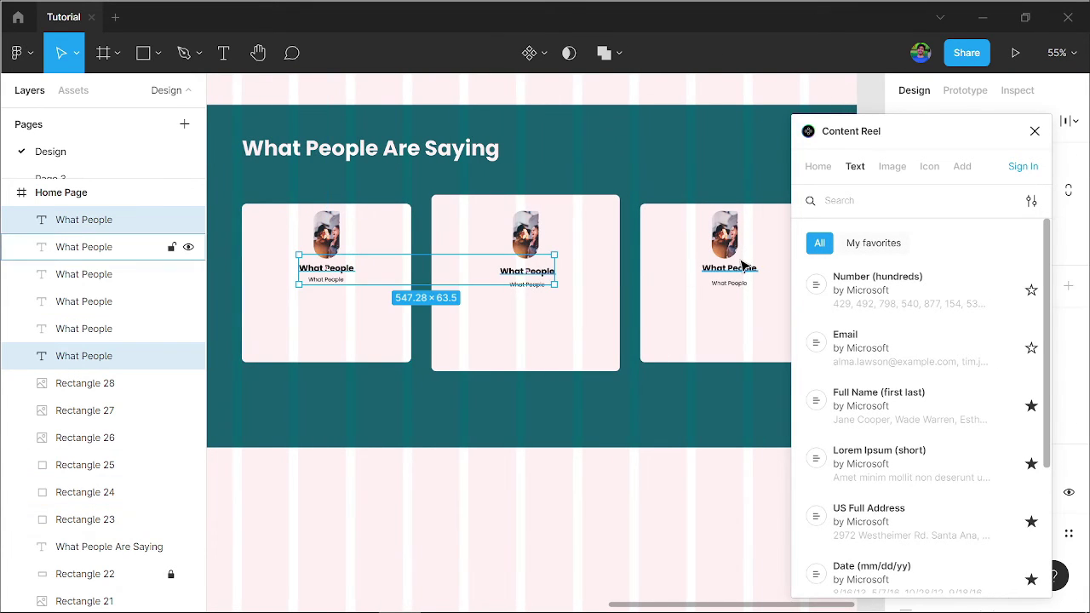
left_click(732, 271, "shift")
Fill the selected headings with Content Reel 'Full Name (first last)' sample names.
scroll(920, 438, "down", 2)
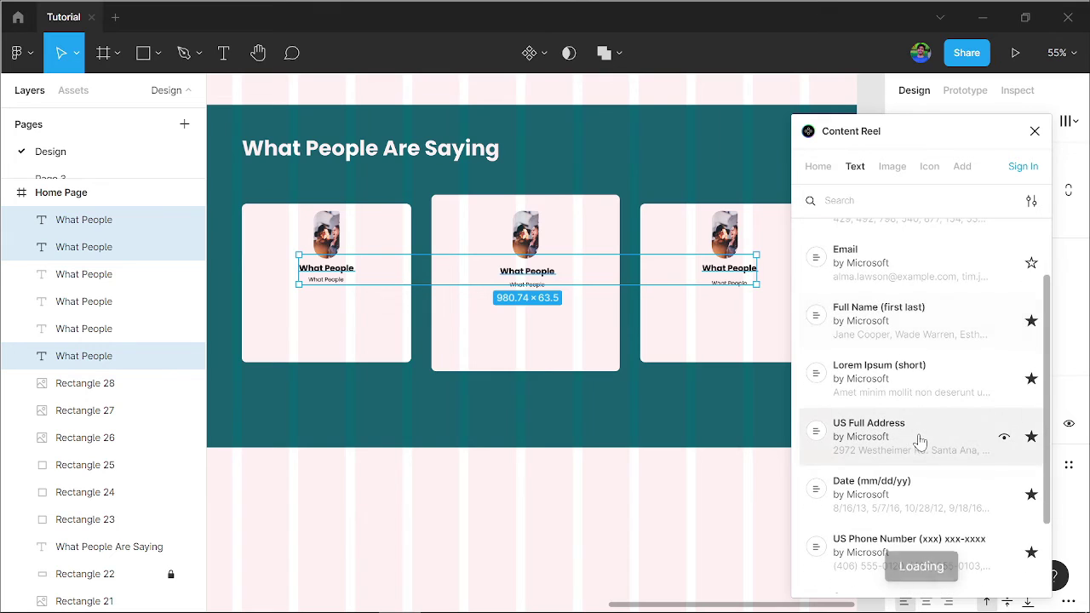
scroll(920, 438, "down", 2)
scroll(919, 438, "down", 2)
scroll(920, 440, "down", 2)
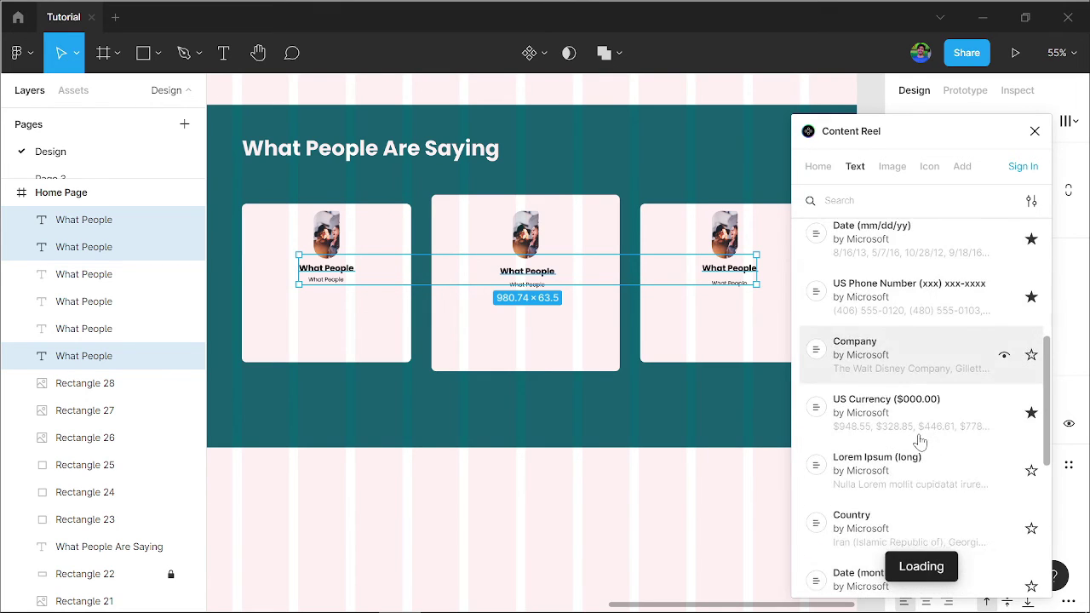
scroll(919, 440, "down", 2)
scroll(920, 440, "down", 2)
scroll(920, 441, "down", 2)
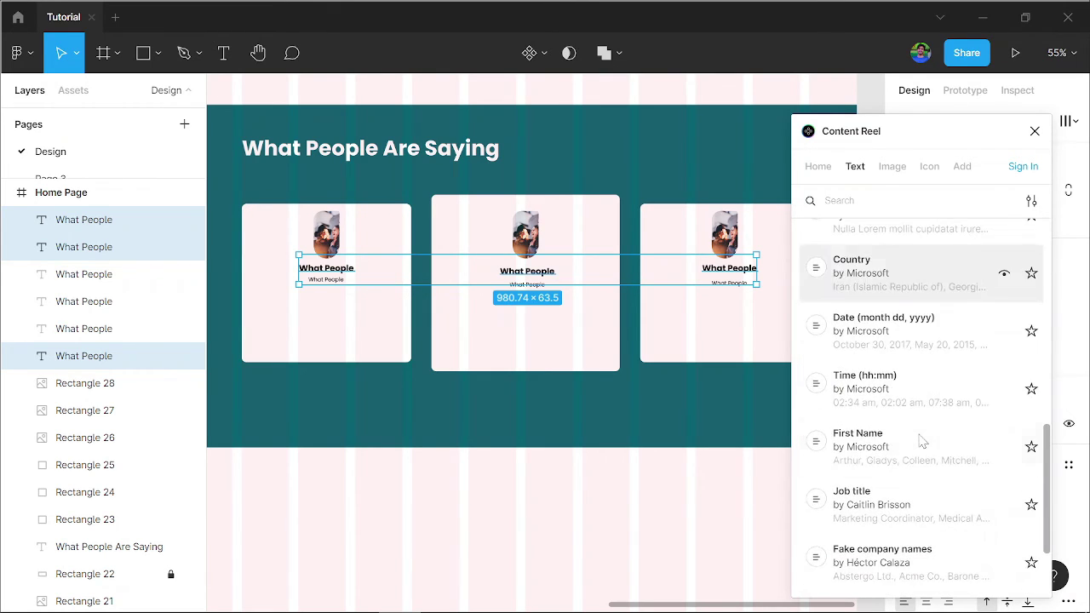
scroll(894, 506, "down", 3)
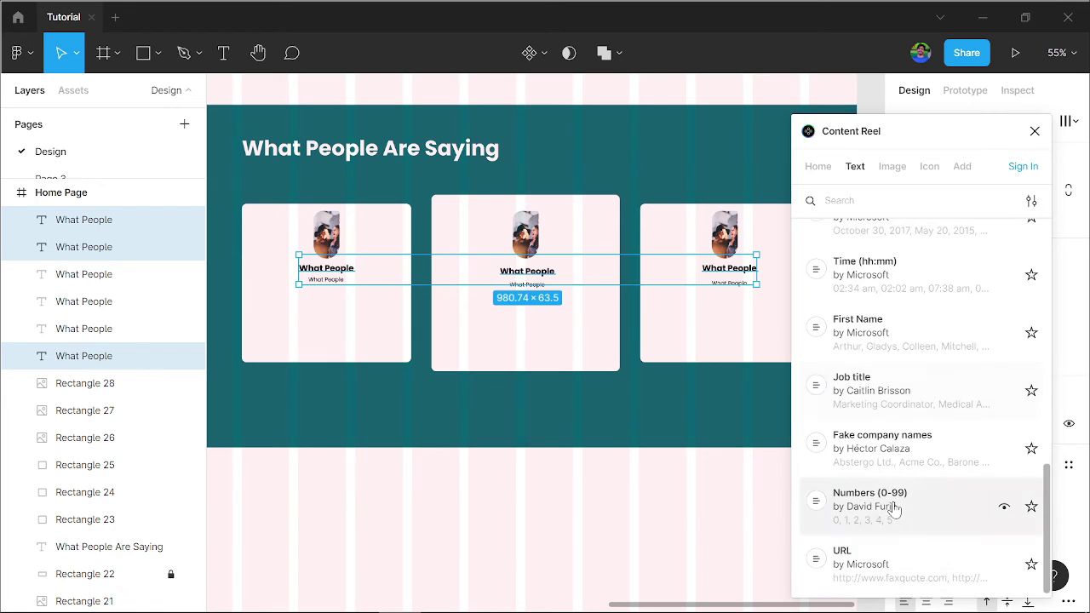
scroll(890, 443, "up", 10)
scroll(885, 396, "up", 5)
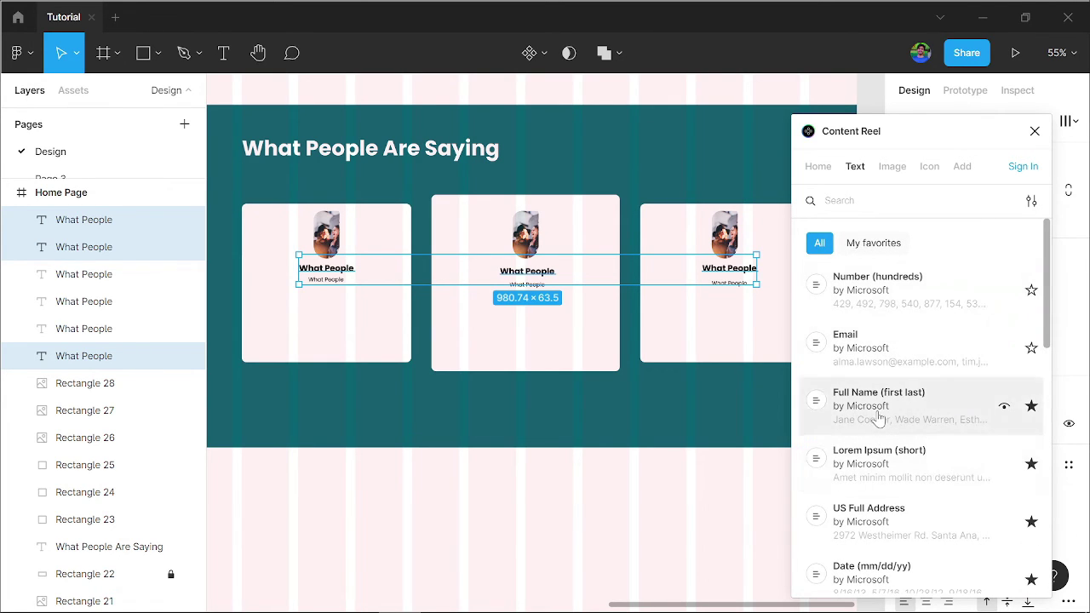
left_click(878, 417)
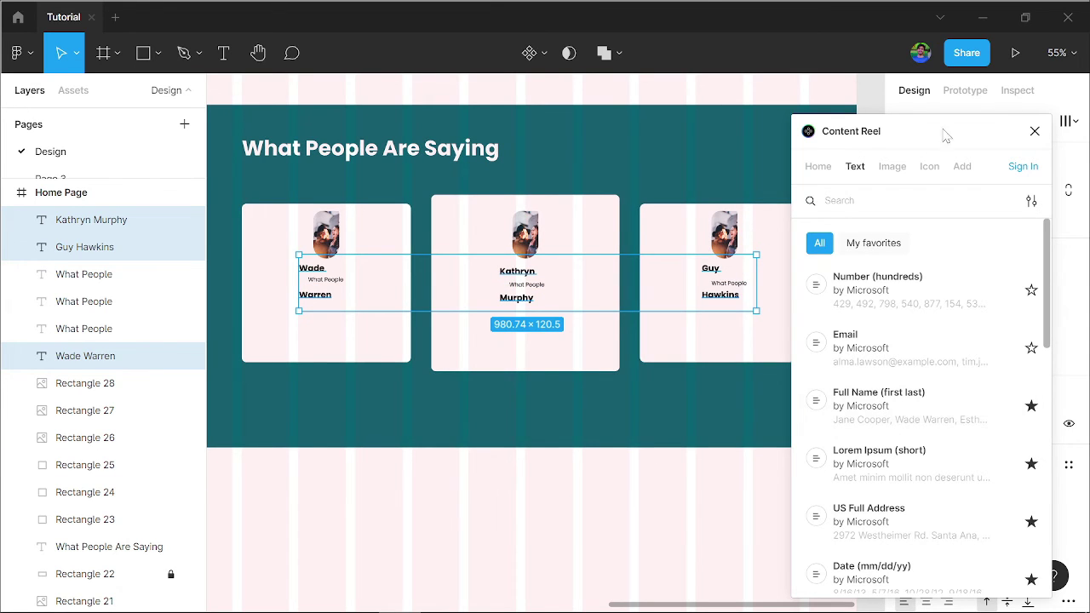
left_click_drag(868, 132, 136, 119)
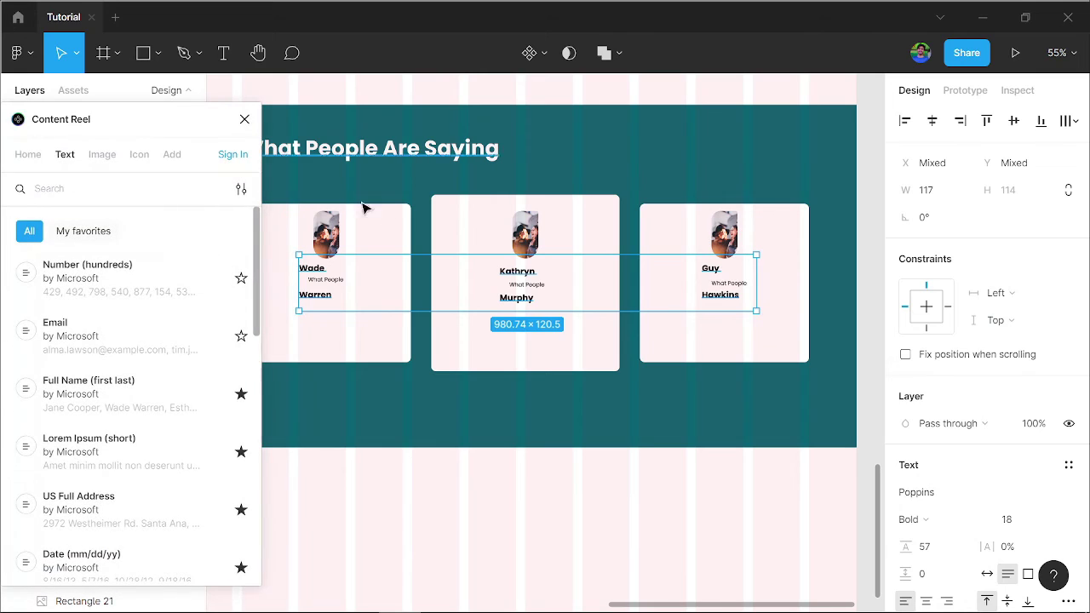
Set the three name texts to auto width so each fits on one line.
left_click(988, 575)
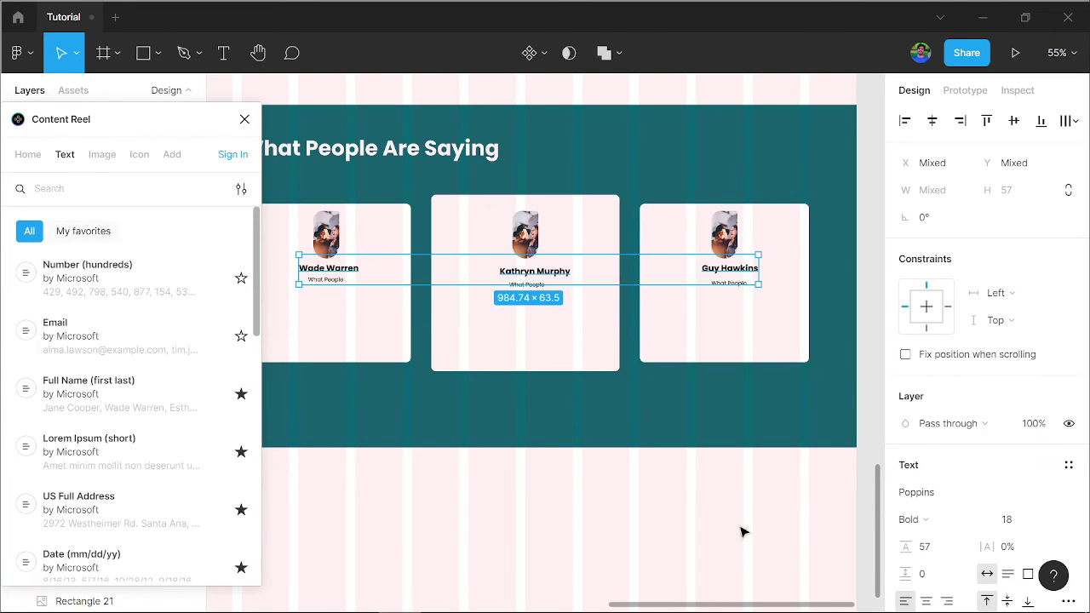
left_click(528, 511)
left_click(330, 299)
left_click(547, 286, "shift")
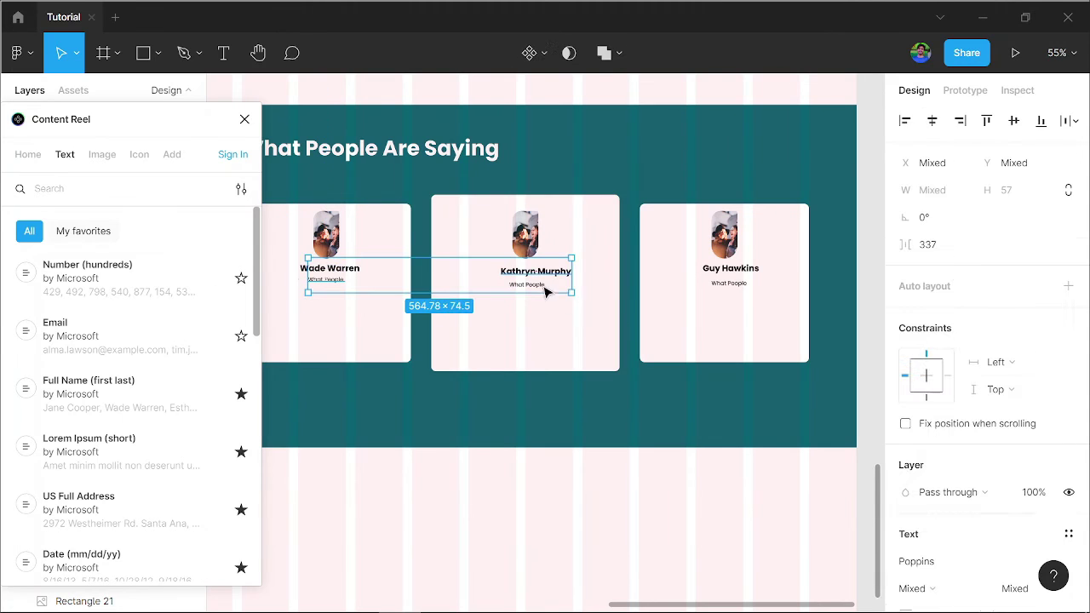
key("Escape")
scroll(294, 284, "up", 5, "ctrl")
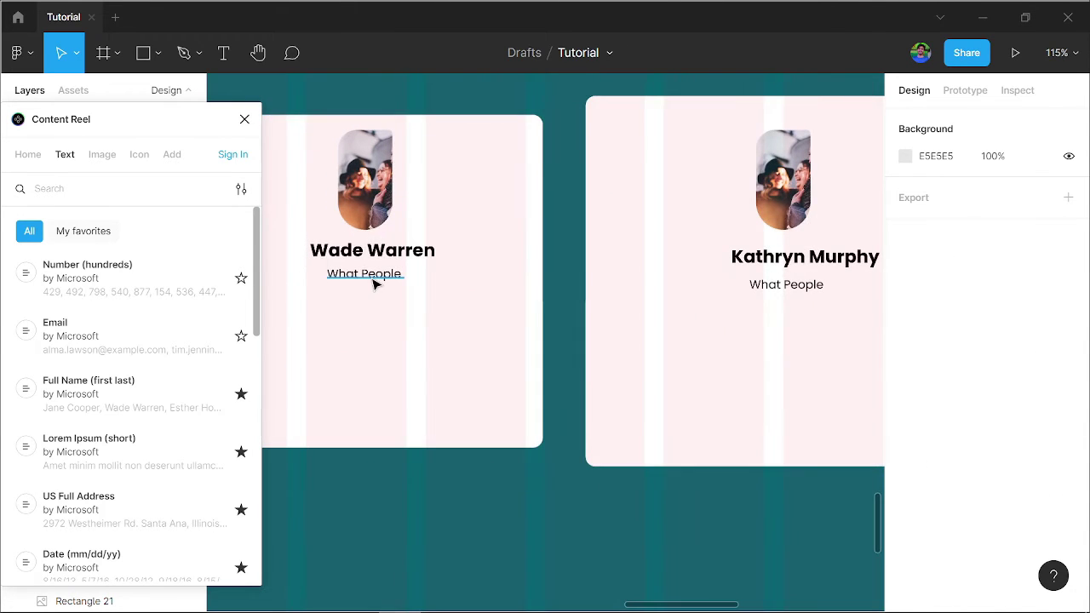
Fill the three card subtitles with Content Reel Company names like L'Oréal and Starbucks.
left_click(374, 282)
left_click(808, 300, "shift")
scroll(693, 384, "down", 1, "ctrl")
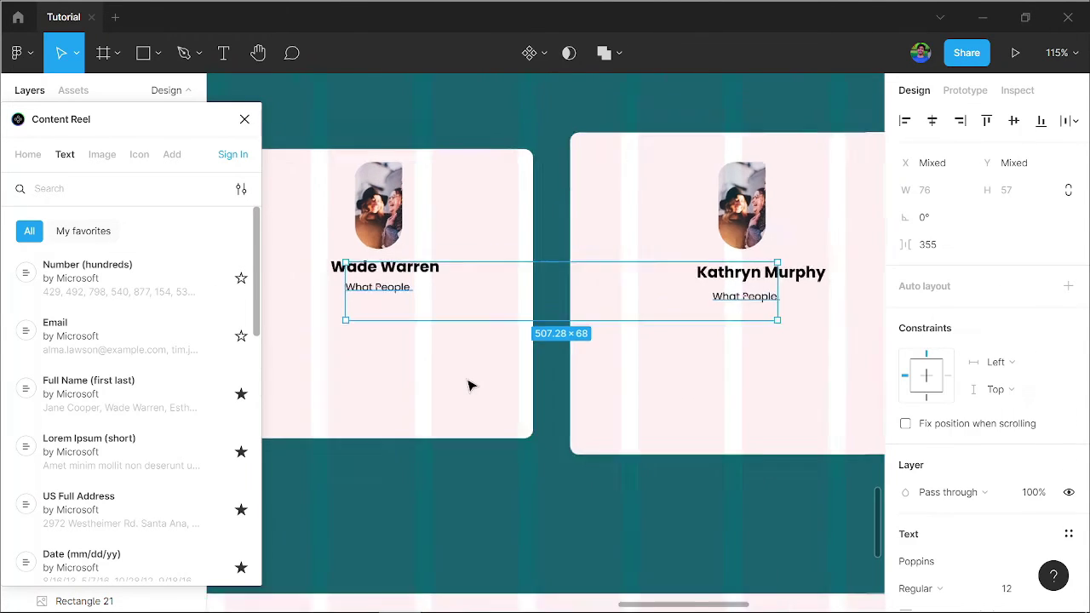
scroll(469, 384, "down", 4, "ctrl")
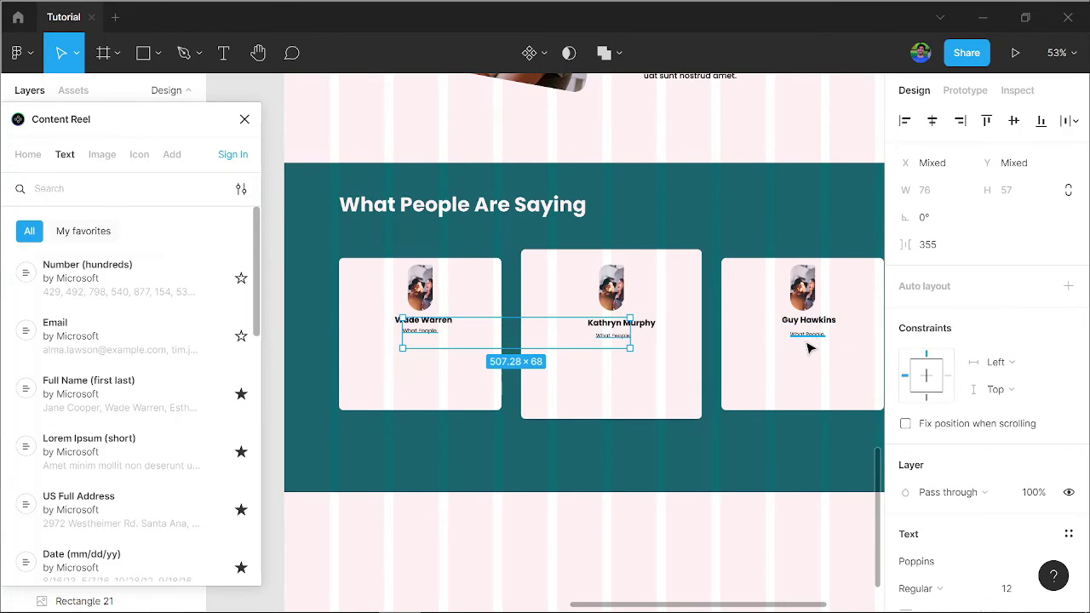
left_click(809, 344, "shift")
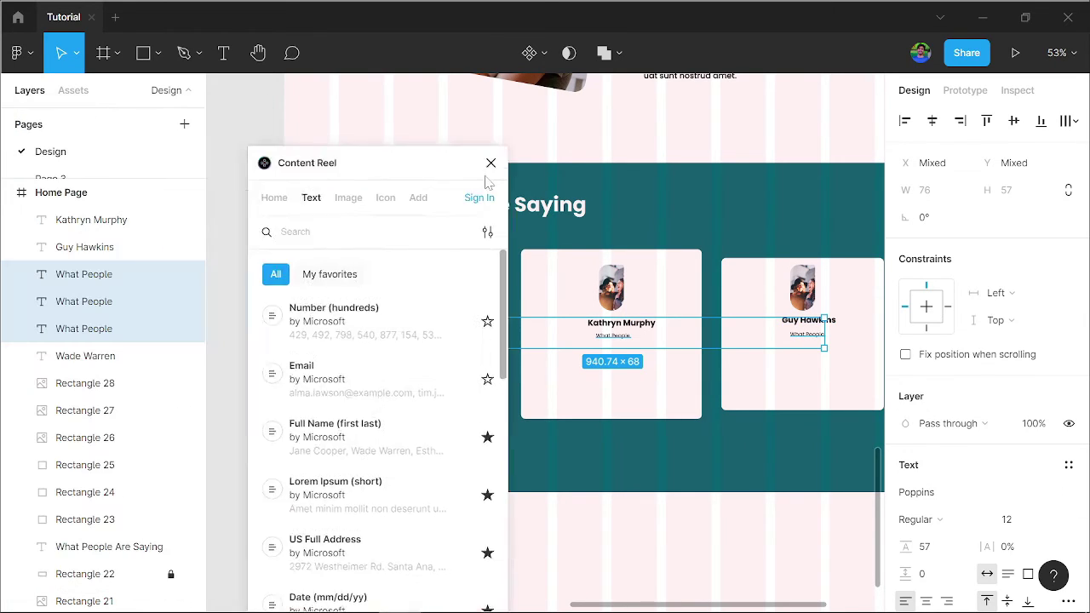
left_click_drag(160, 130, 448, 141)
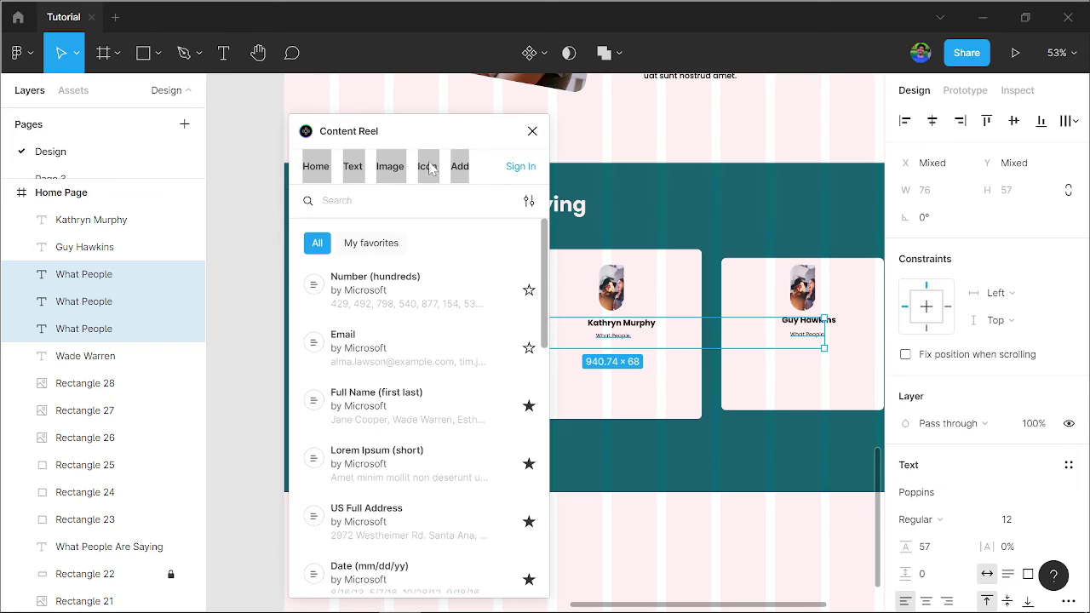
scroll(384, 401, "down", 3)
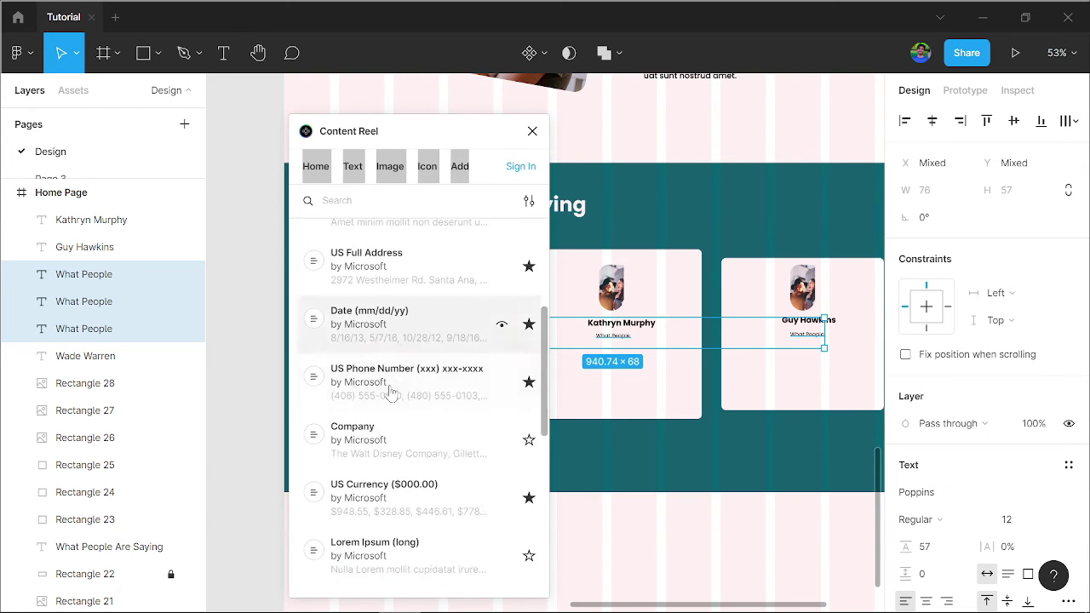
left_click(388, 444)
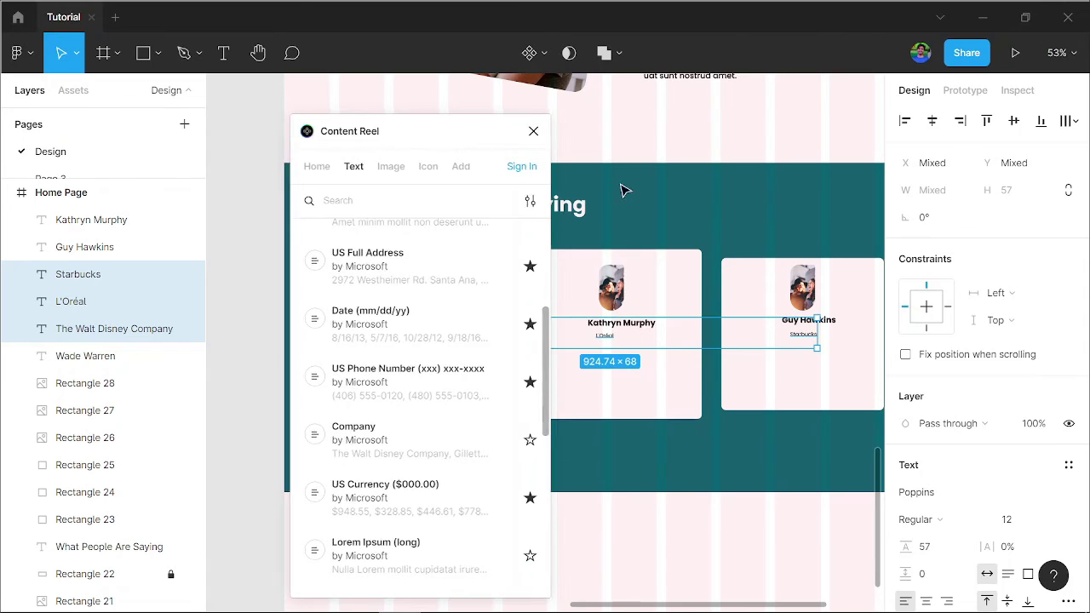
left_click_drag(468, 149, 921, 149)
Try copying the company name text lower in the first card as a body placeholder.
left_click(469, 544)
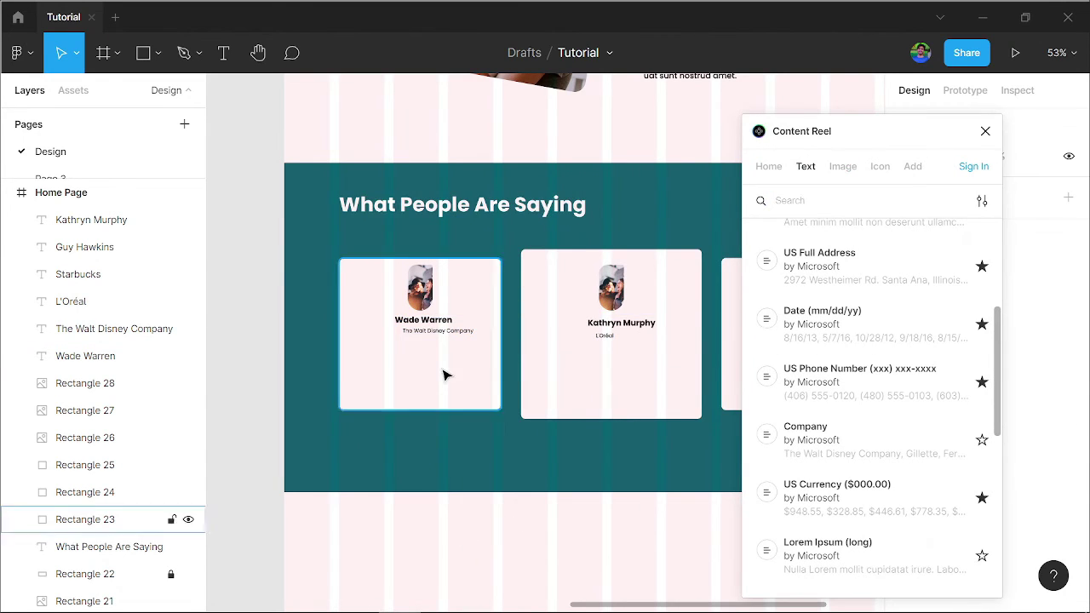
scroll(443, 373, "up", 5)
left_click(445, 314)
double_click(475, 317)
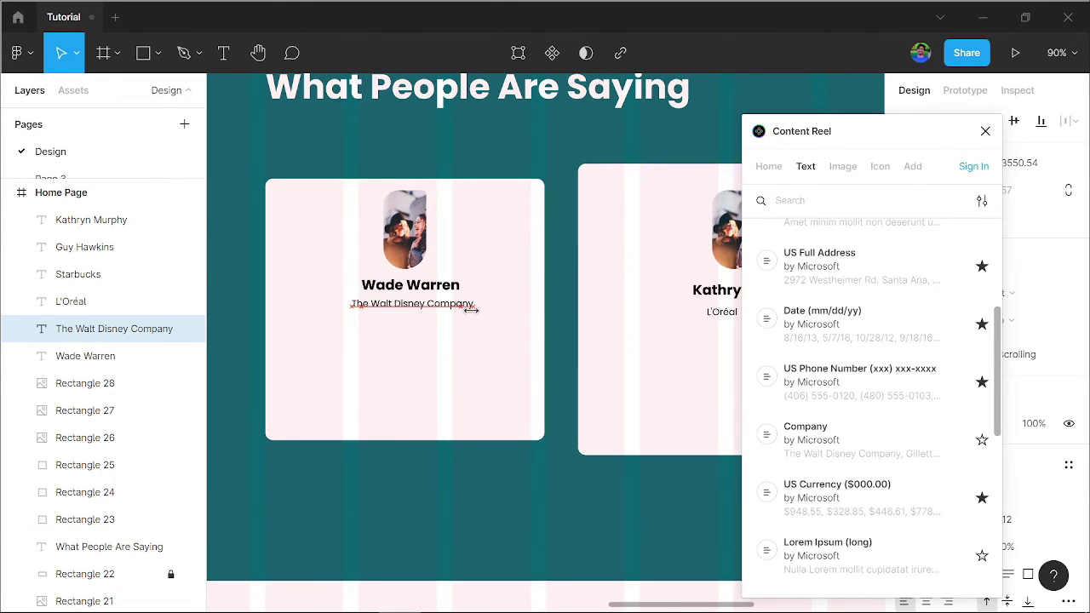
key("Escape")
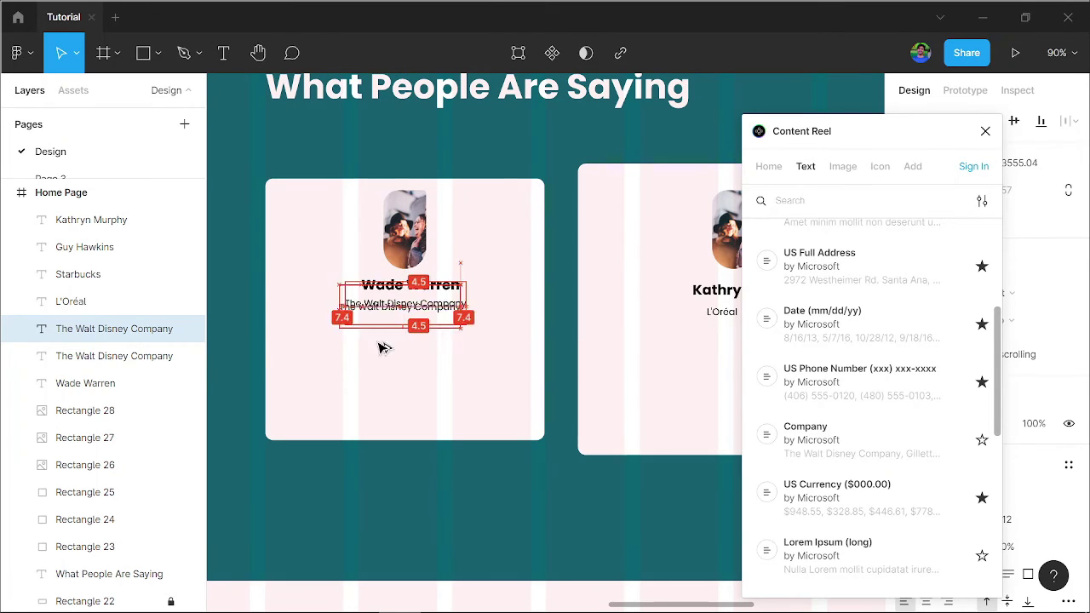
left_click_drag(425, 308, 363, 352)
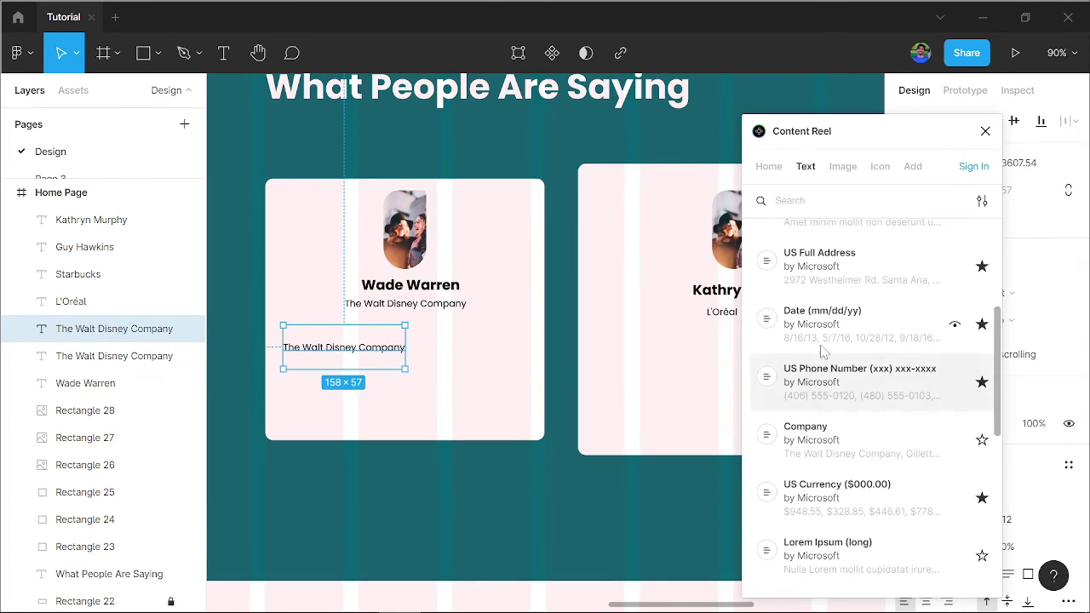
mouse_move(860, 497)
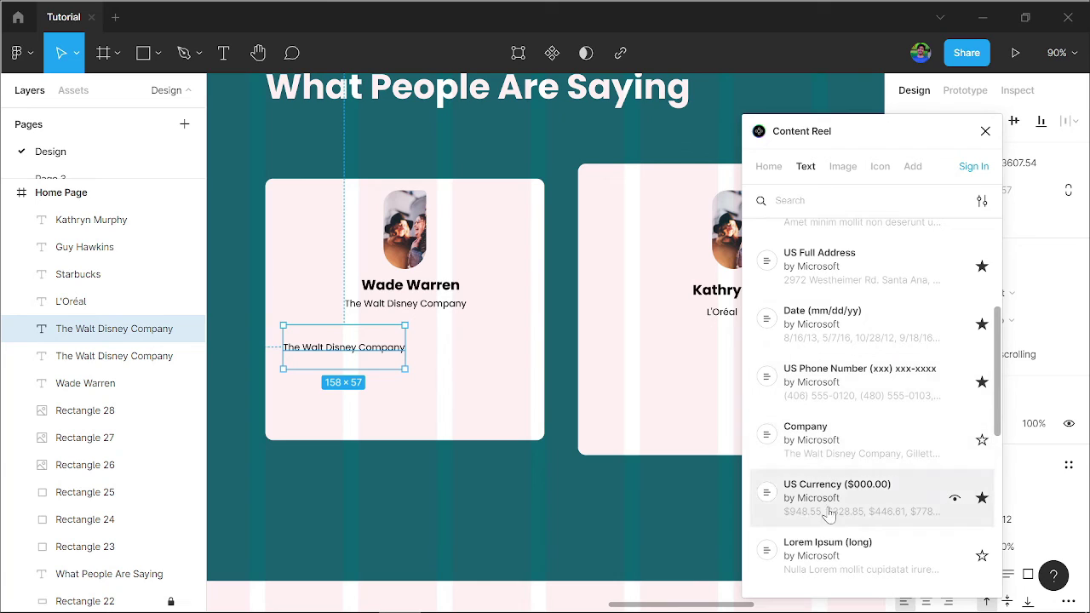
left_click(826, 544)
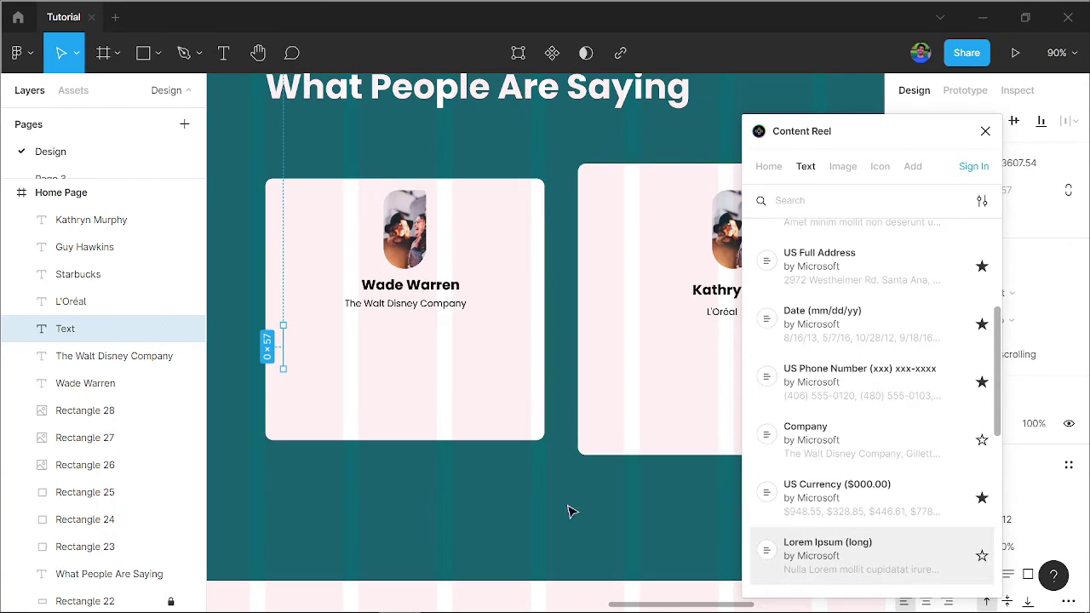
left_click(341, 492)
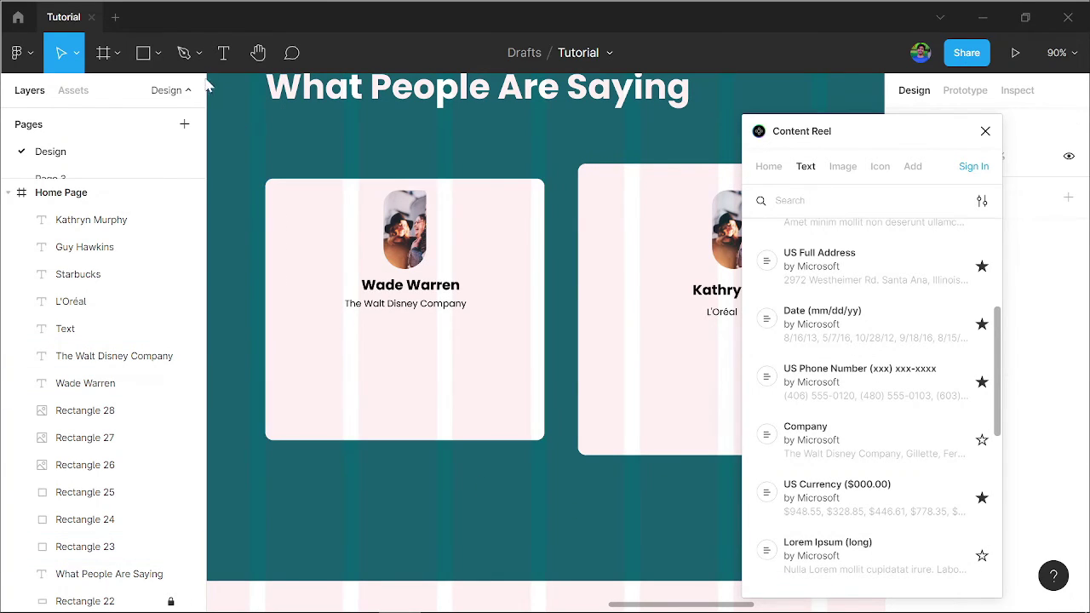
Draw a text box in the first card's lower half filled with long Lorem Ipsum.
left_click(223, 54)
left_click_drag(299, 332, 531, 416)
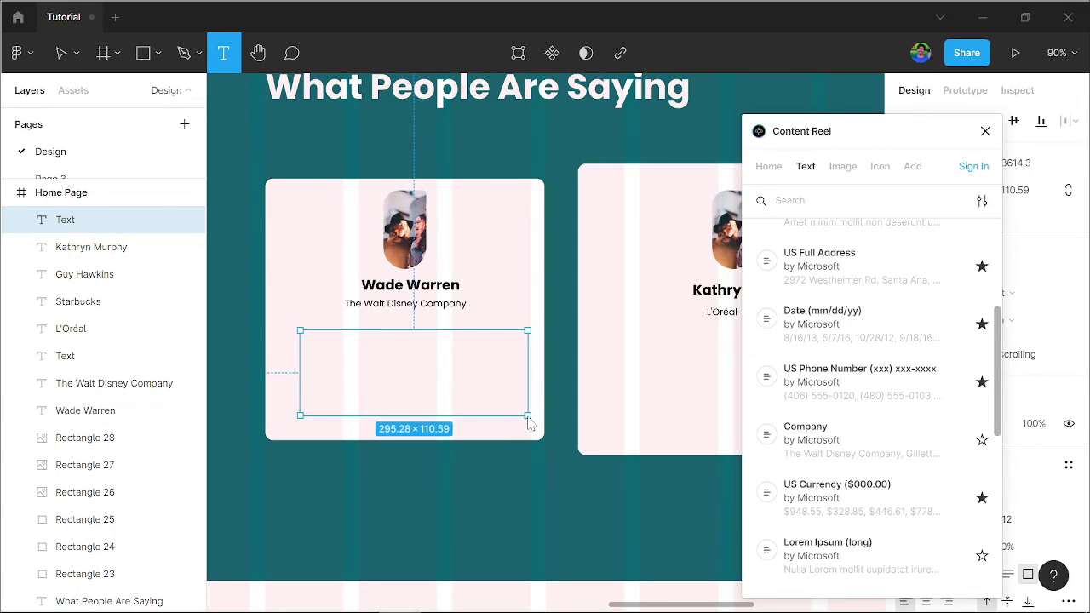
scroll(855, 521, "down", 1)
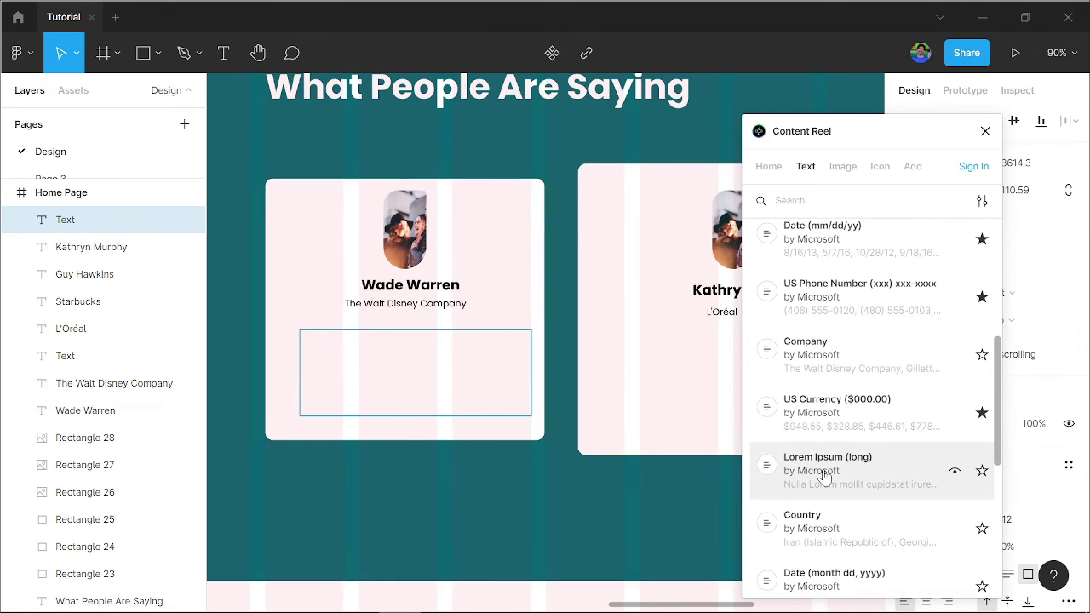
left_click(825, 470)
Give the first card's Lorem Ipsum paragraph a 23 line height and centre alignment.
left_click(985, 131)
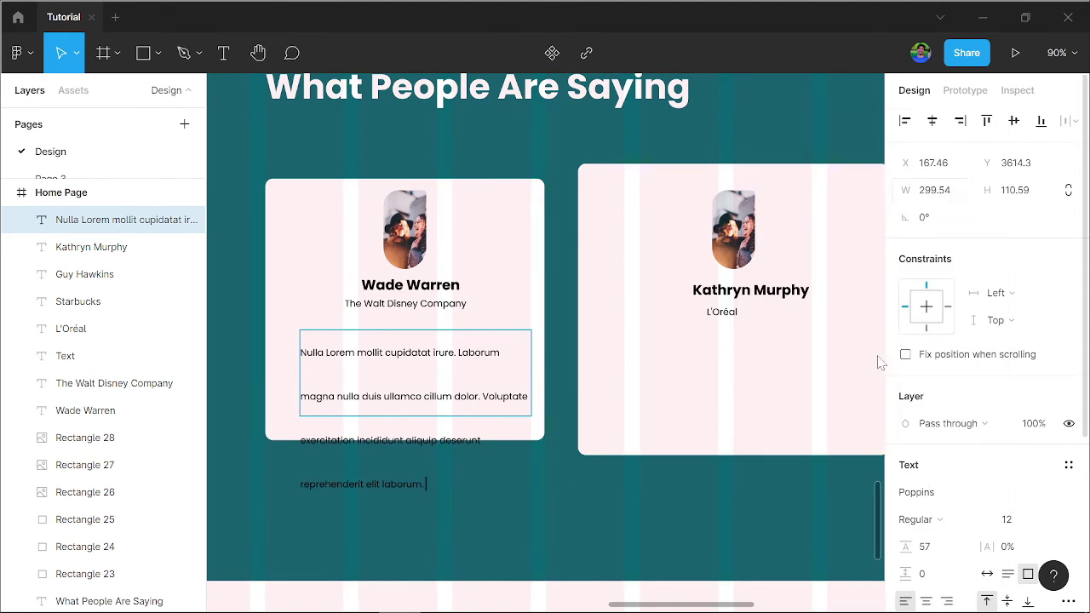
scroll(1004, 443, "down", 2)
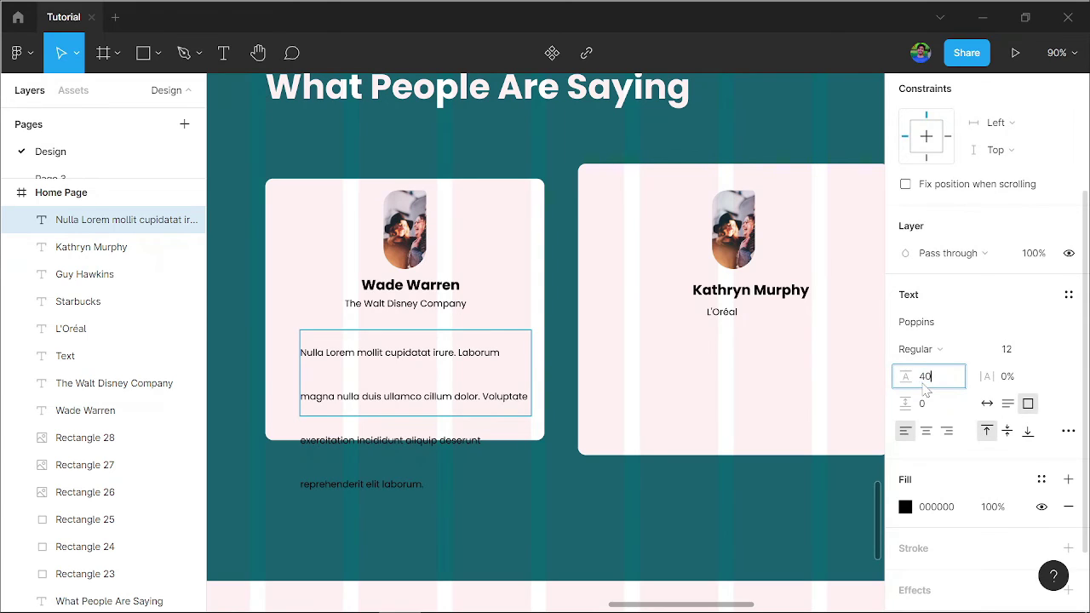
key("Escape")
type("12")
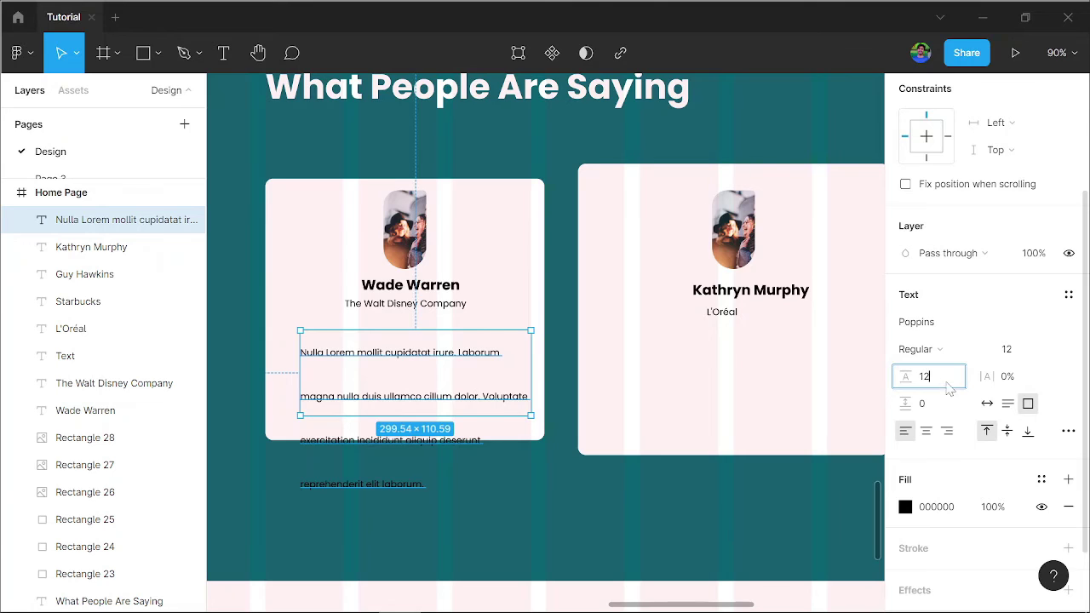
key("Return")
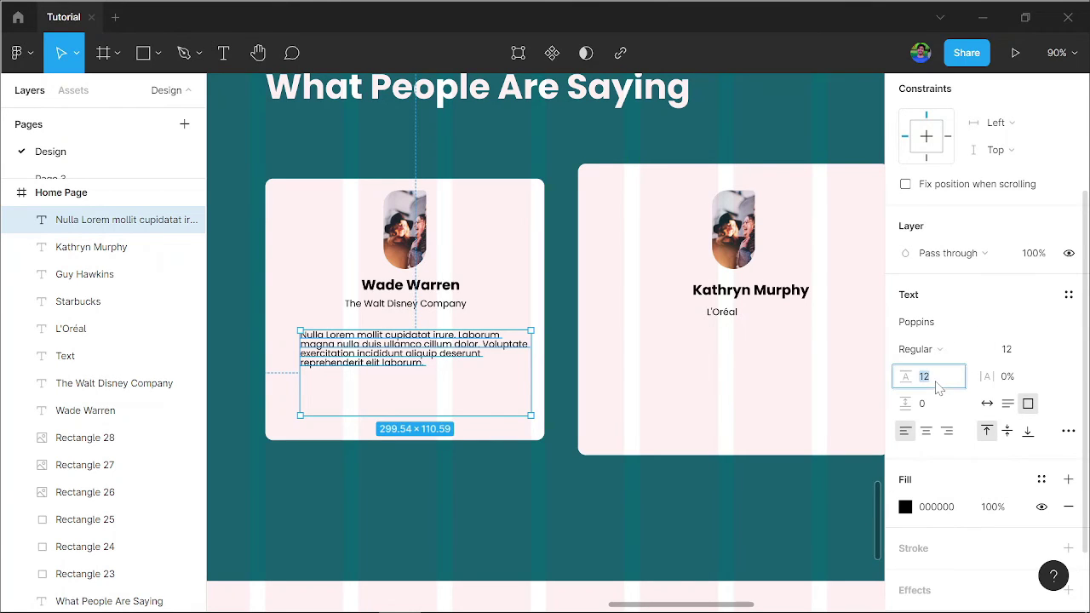
type("45")
key("Return")
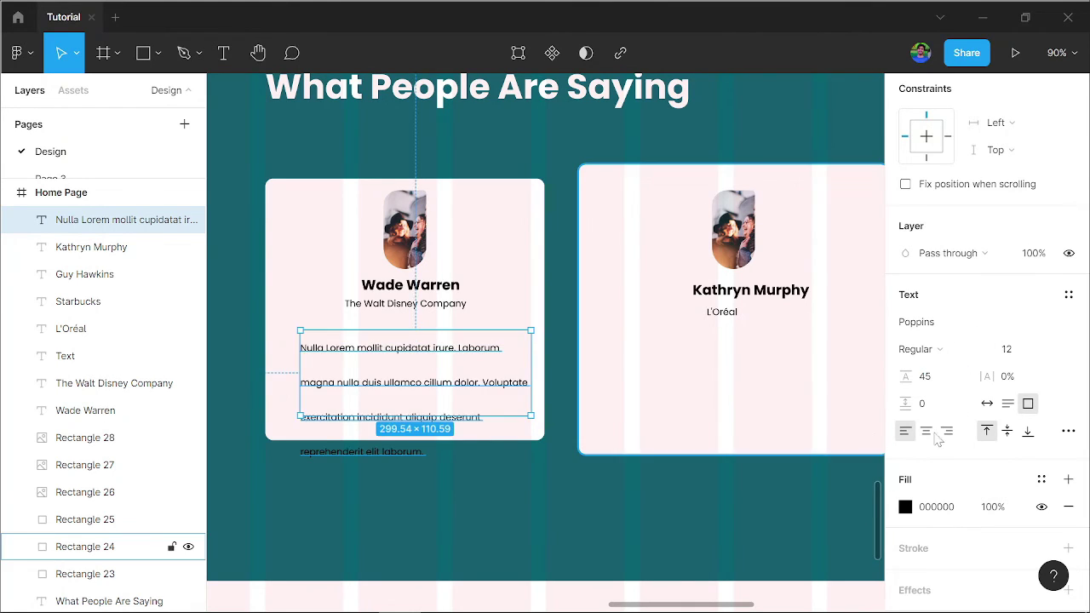
key("Down")
key("Down")
key("Down")
key("Down")
key("Down")
key("Down")
key("Down")
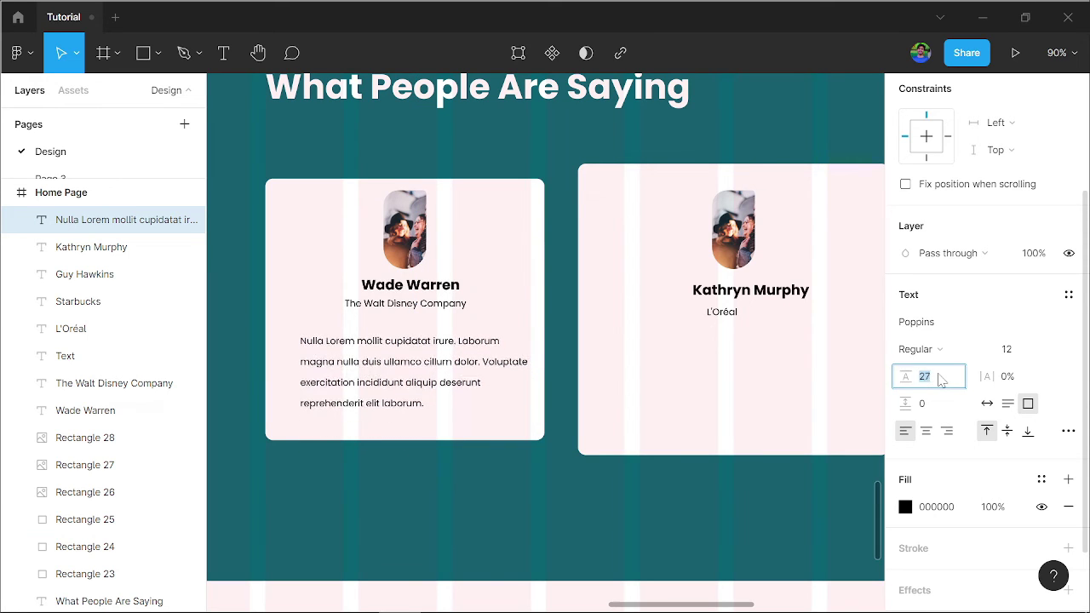
key("Down")
key("Down")
left_click(924, 431)
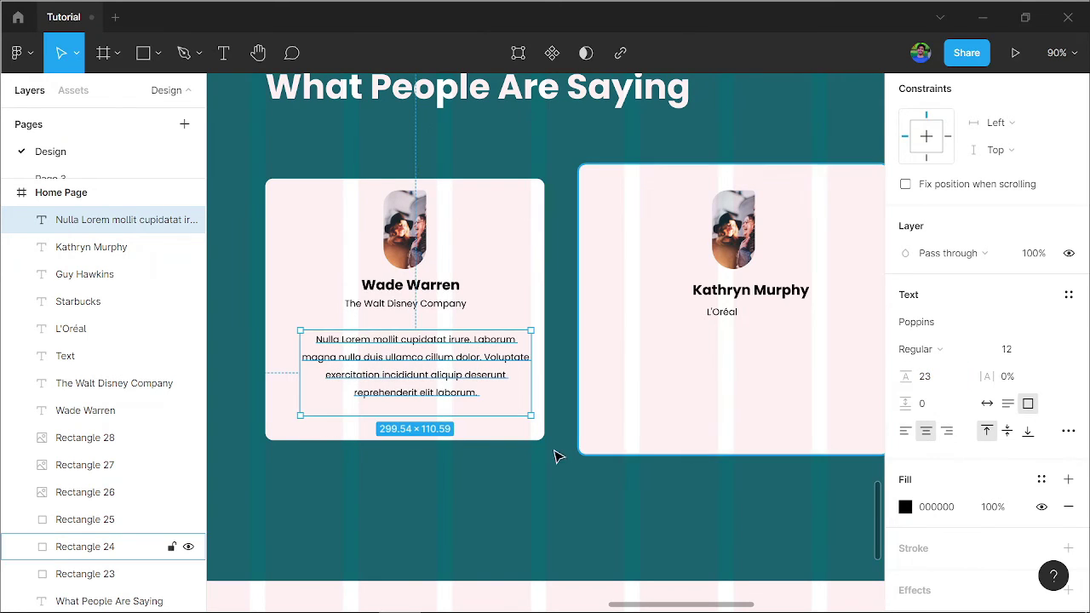
left_click(523, 495)
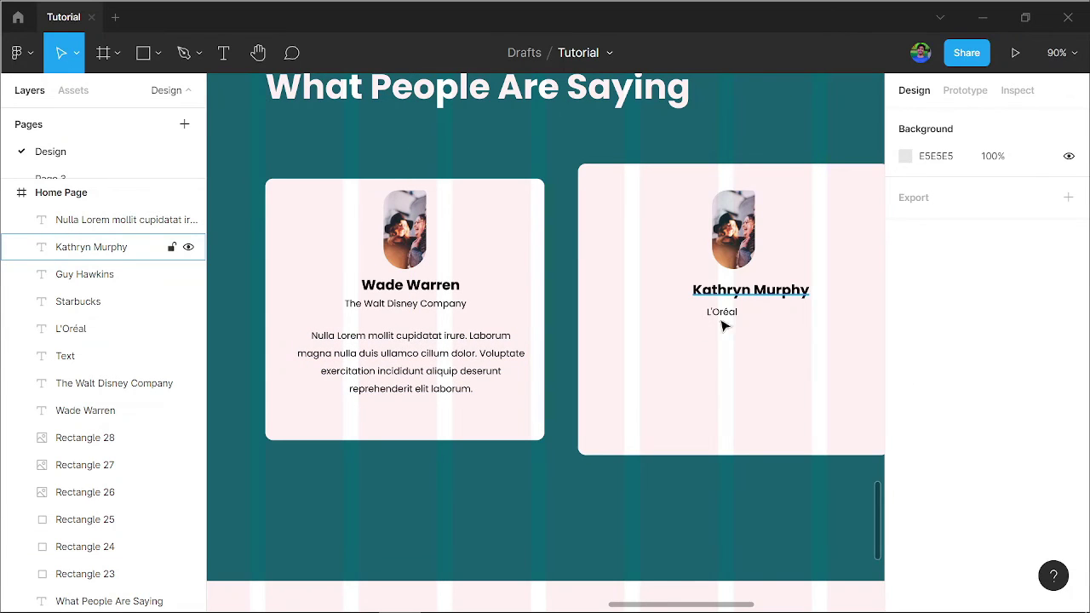
Horizontally centre the Wade Warren card's contents within the card.
left_click(722, 325)
scroll(511, 438, "down", 3, "ctrl")
scroll(557, 448, "right", 2)
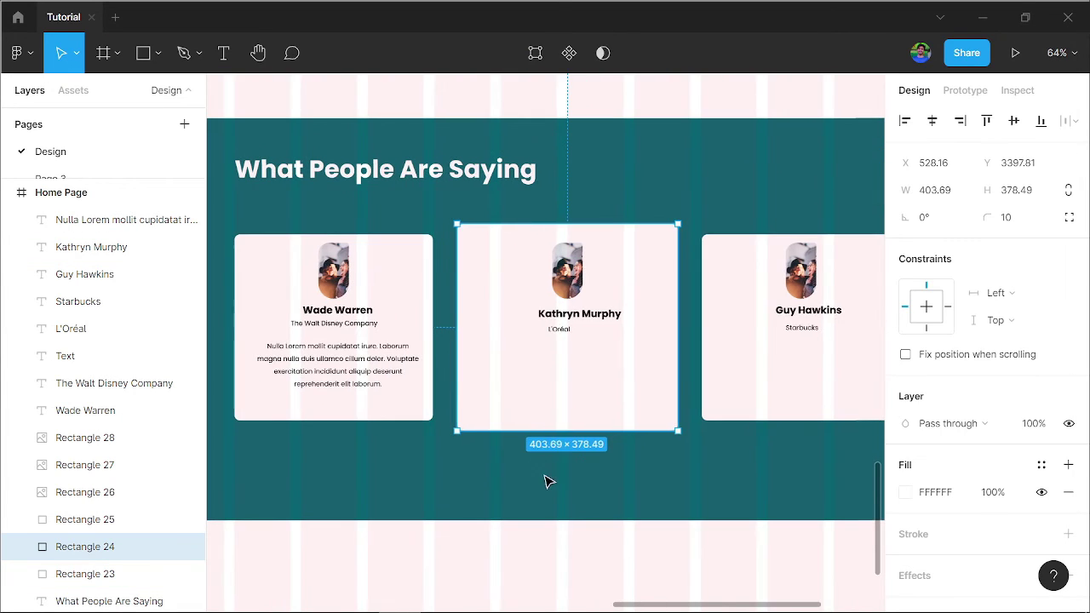
left_click_drag(547, 474, 587, 247)
left_click_drag(333, 483, 362, 240)
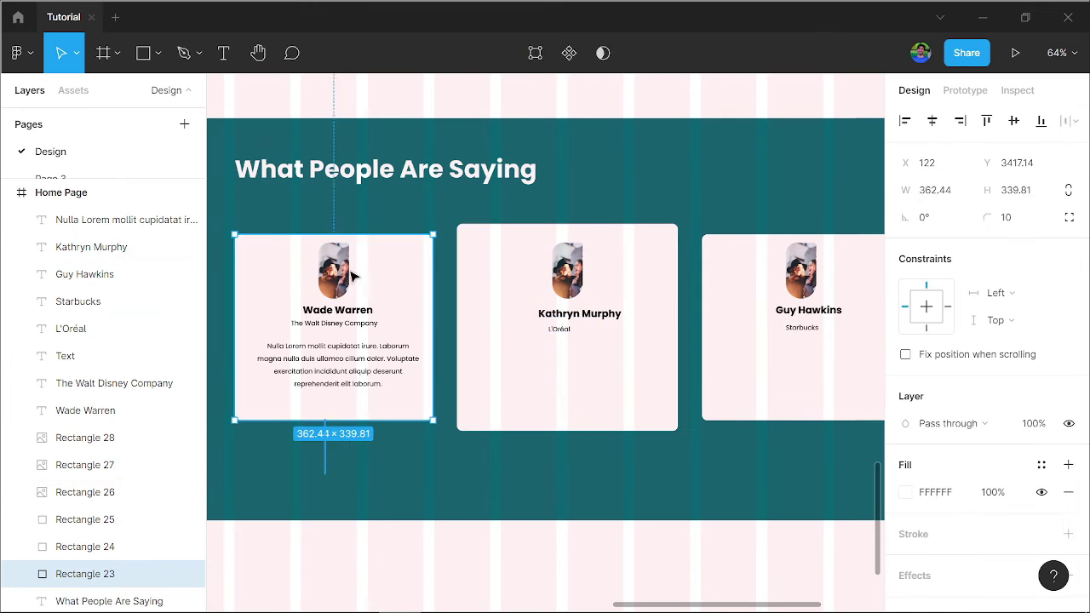
left_click(931, 120)
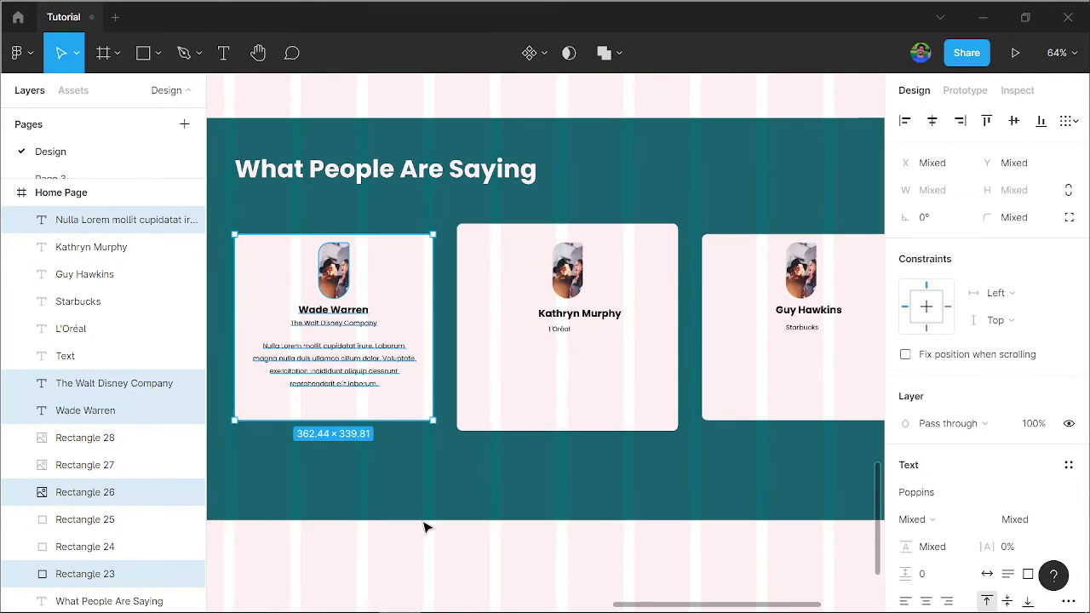
left_click(426, 523)
Copy the paragraph into the Kathryn Murphy card and centre that card's contents.
left_click(374, 385)
left_click_drag(395, 381, 584, 381)
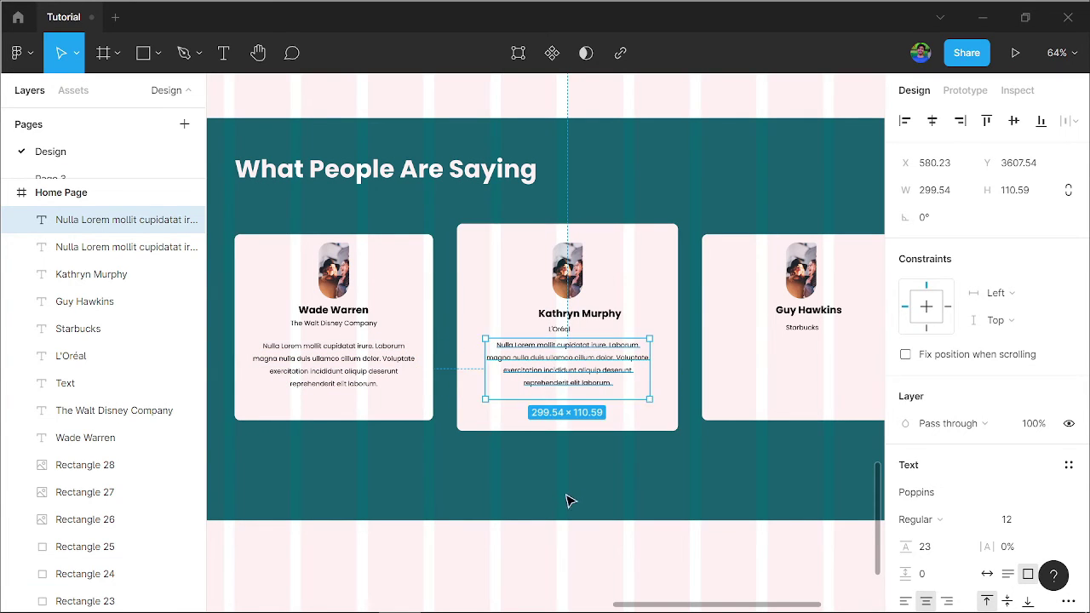
left_click_drag(567, 499, 717, 201)
left_click(932, 120)
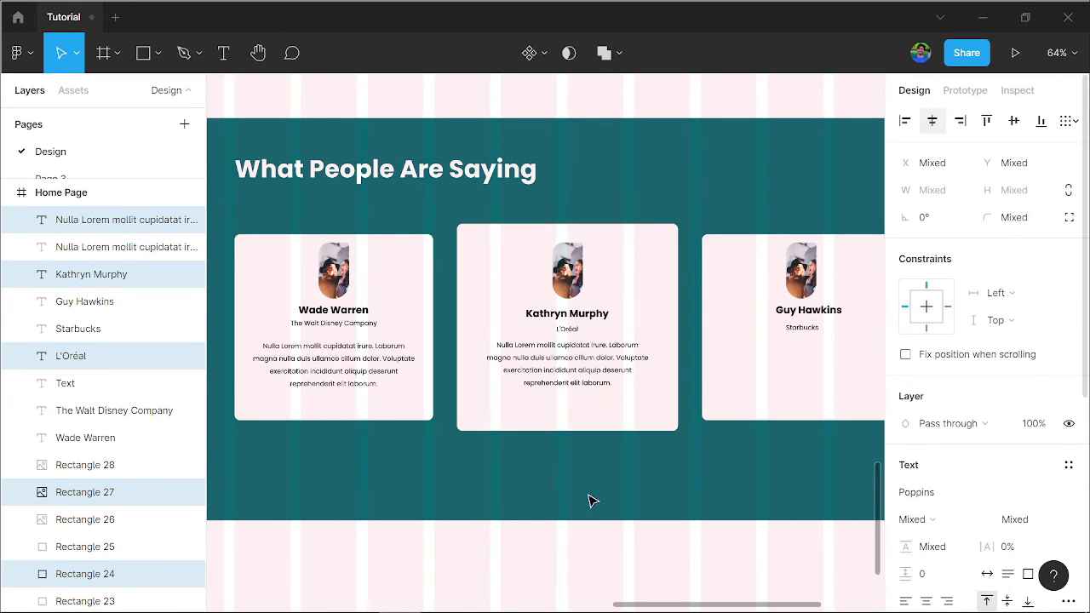
left_click(540, 500)
Copy the paragraph into the Guy Hawkins card and centre that card's contents.
left_click_drag(560, 371, 797, 369)
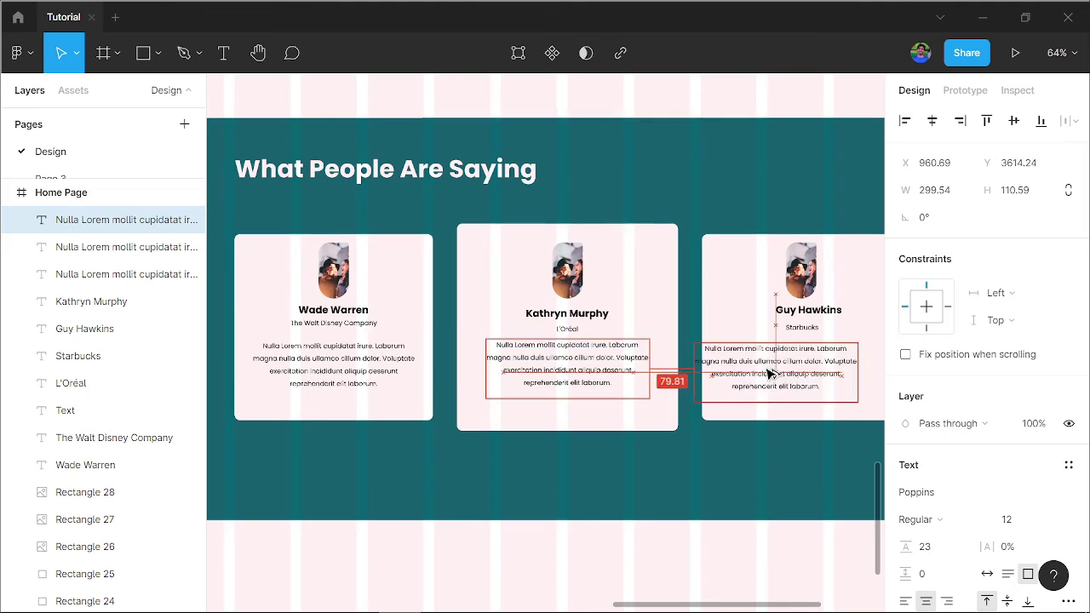
left_click(809, 502)
mouse_move(810, 501)
left_mouse_down()
mouse_move(644, 487)
mouse_move(739, 213)
left_mouse_up()
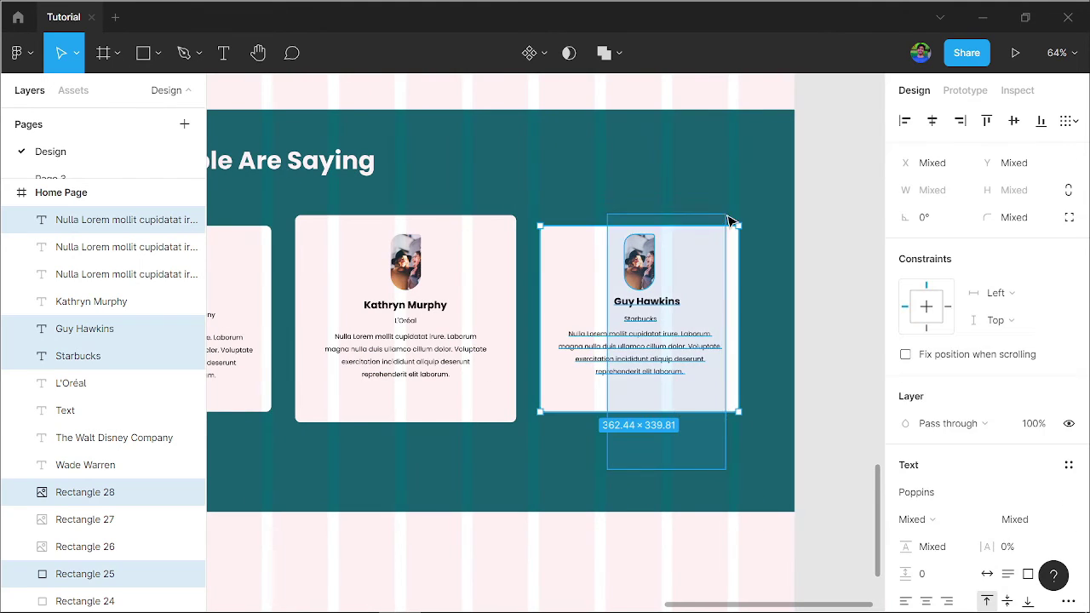
left_click(942, 125)
left_click(820, 441)
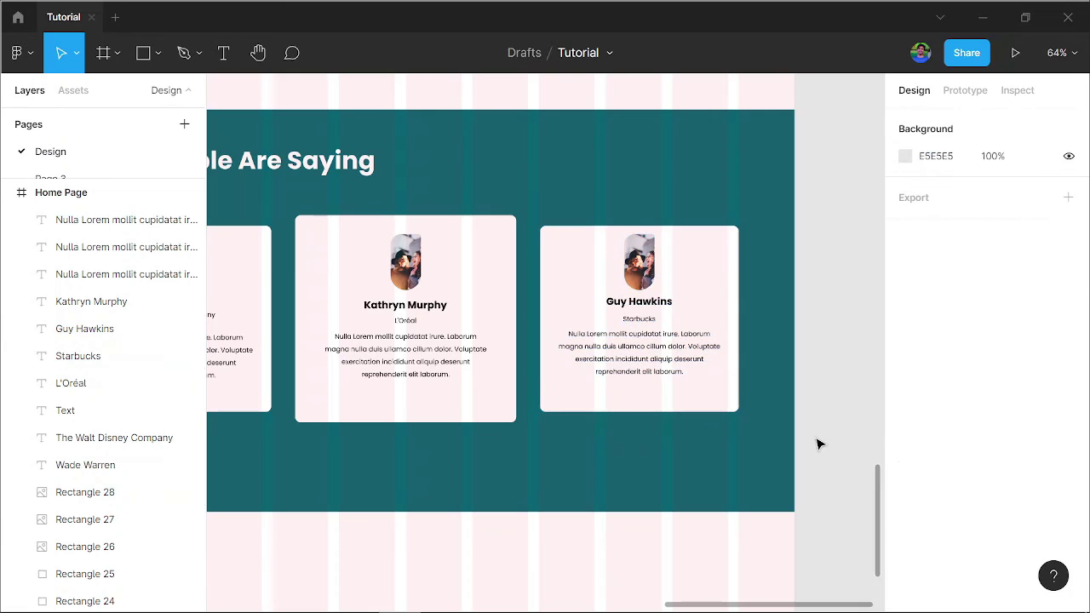
left_click(644, 327)
left_click(795, 372)
Nudge the Starbucks subtitle up closer to the name above it.
scroll(630, 341, "up", 3)
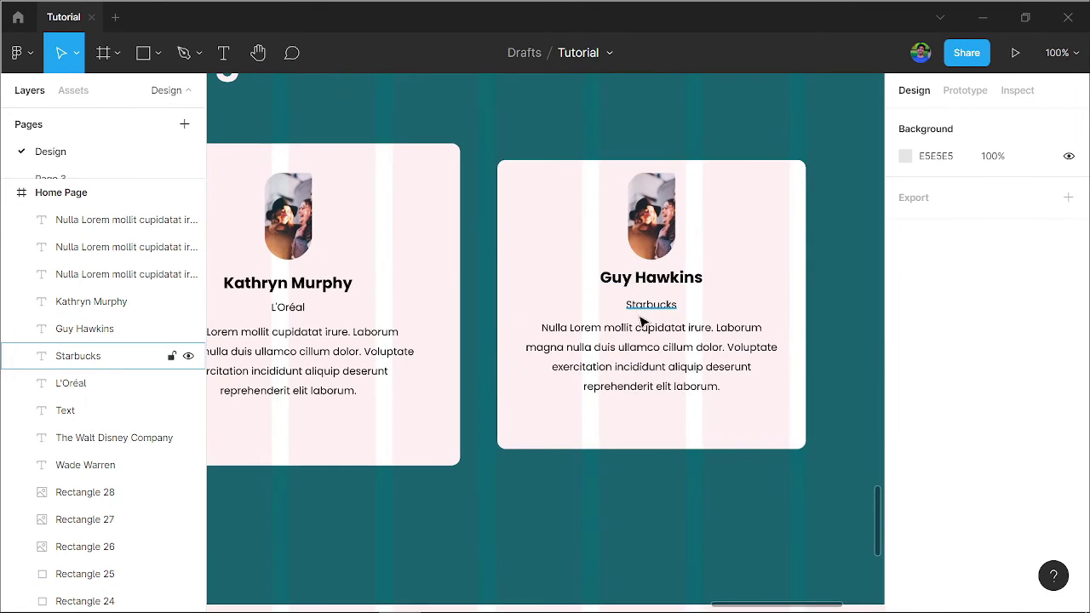
left_click_drag(643, 321, 643, 315)
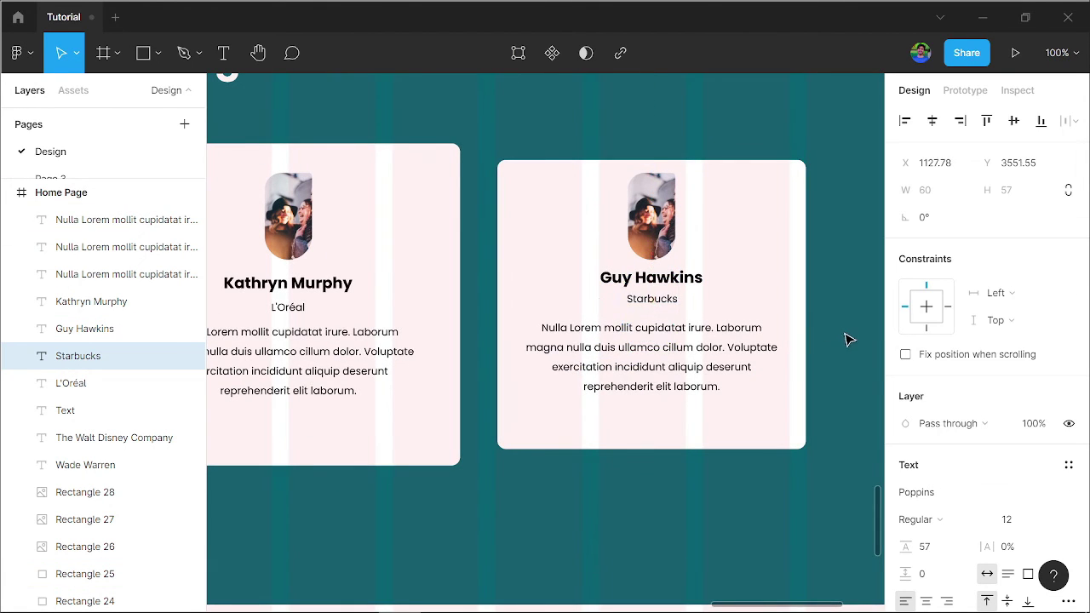
left_click(869, 397)
scroll(869, 396, "down", 2)
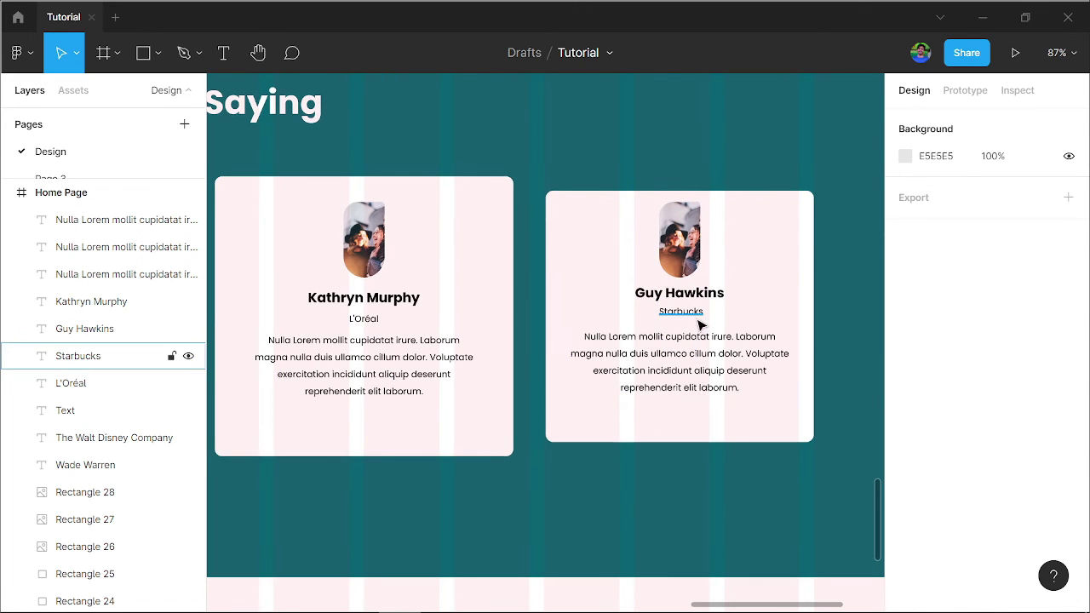
left_click(680, 312)
Switch The Walt Disney Company, L'Oréal and Starbucks subtitles to SemiBold weight.
left_click(364, 319, "shift")
scroll(851, 432, "down", 2)
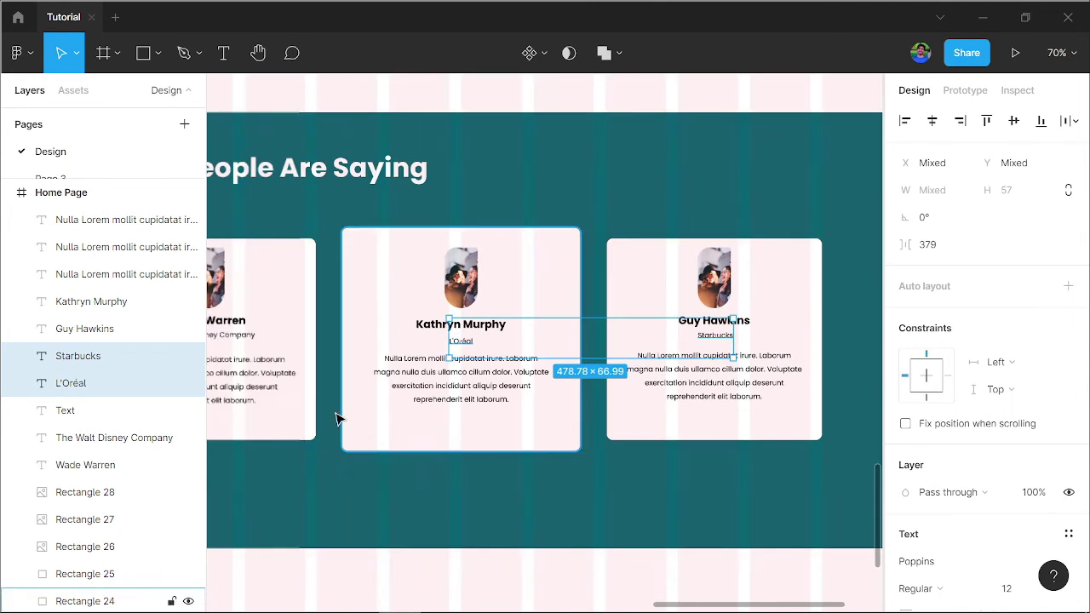
left_click(103, 438, "shift")
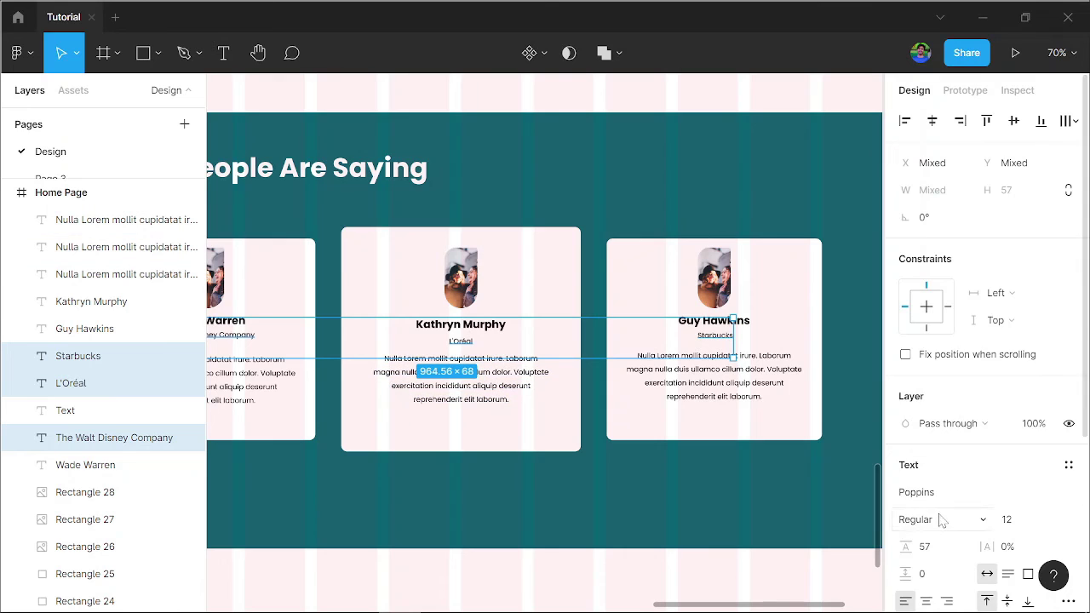
scroll(940, 521, "down", 3)
left_click(941, 351)
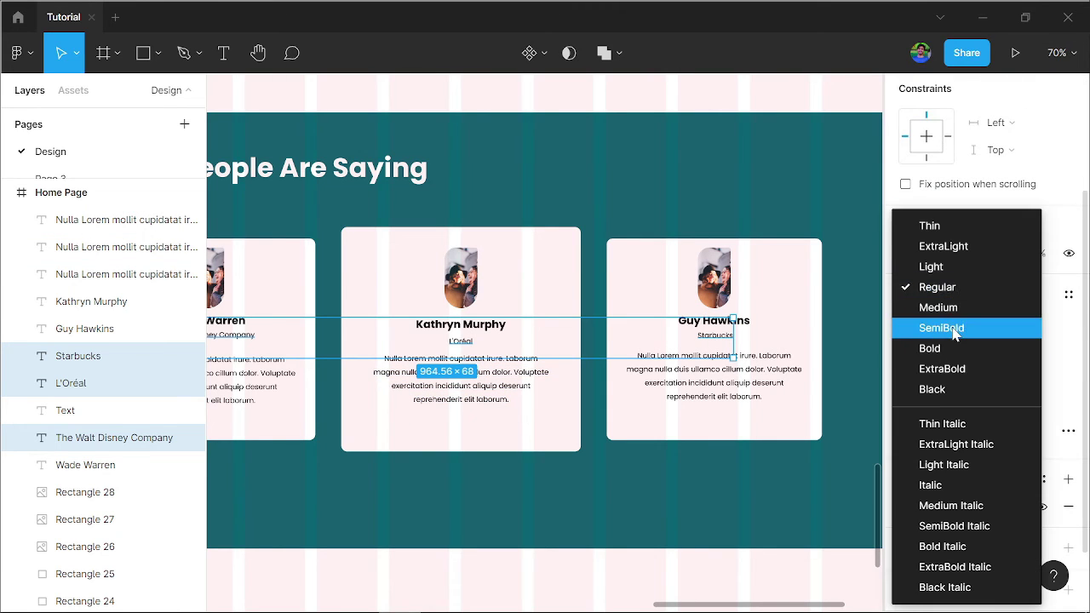
left_click(941, 328)
left_click(713, 501)
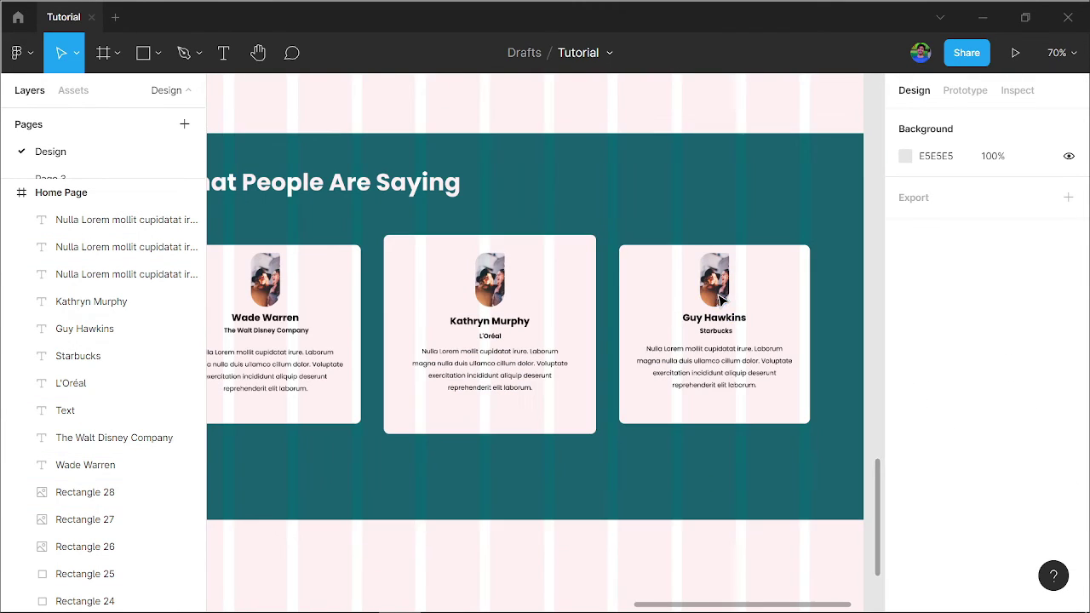
scroll(781, 433, "down", 5)
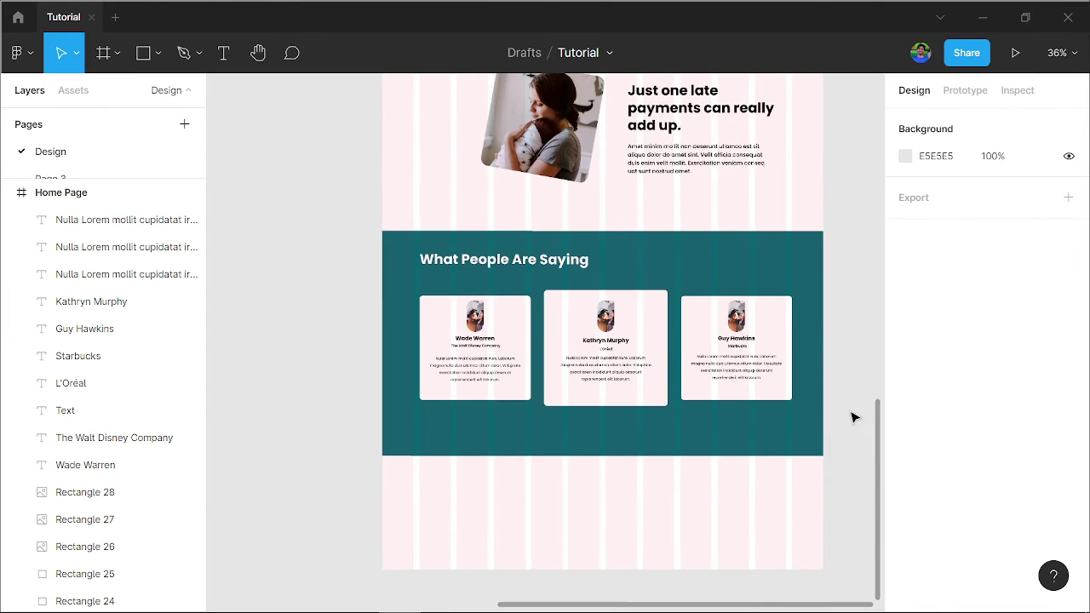
Launch Content Reel from the canvas Plugins menu and go to its Image tab.
right_click(839, 346)
mouse_move(902, 456)
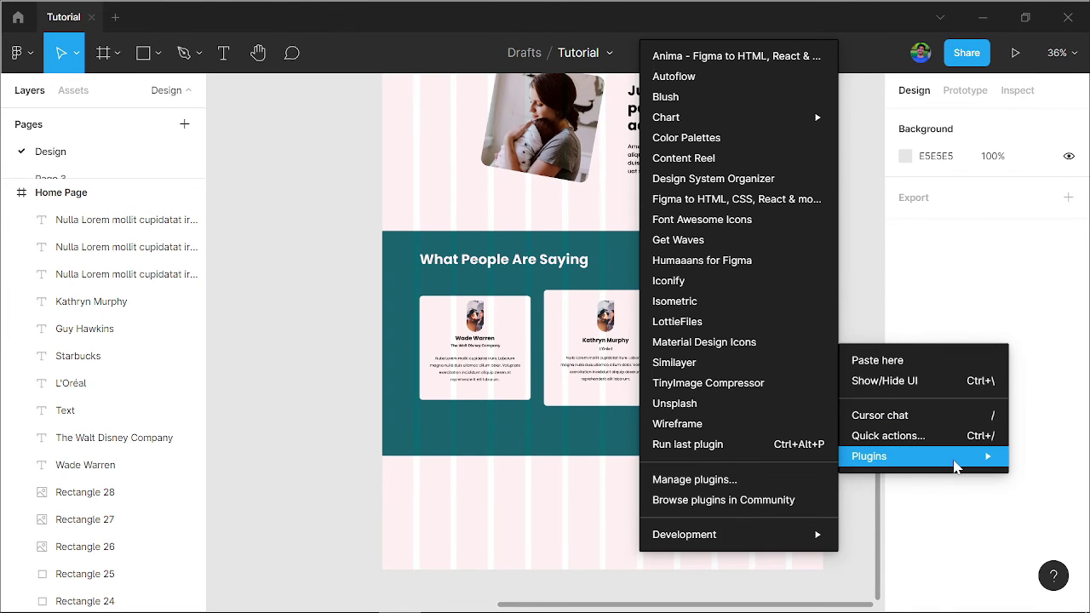
left_click(683, 157)
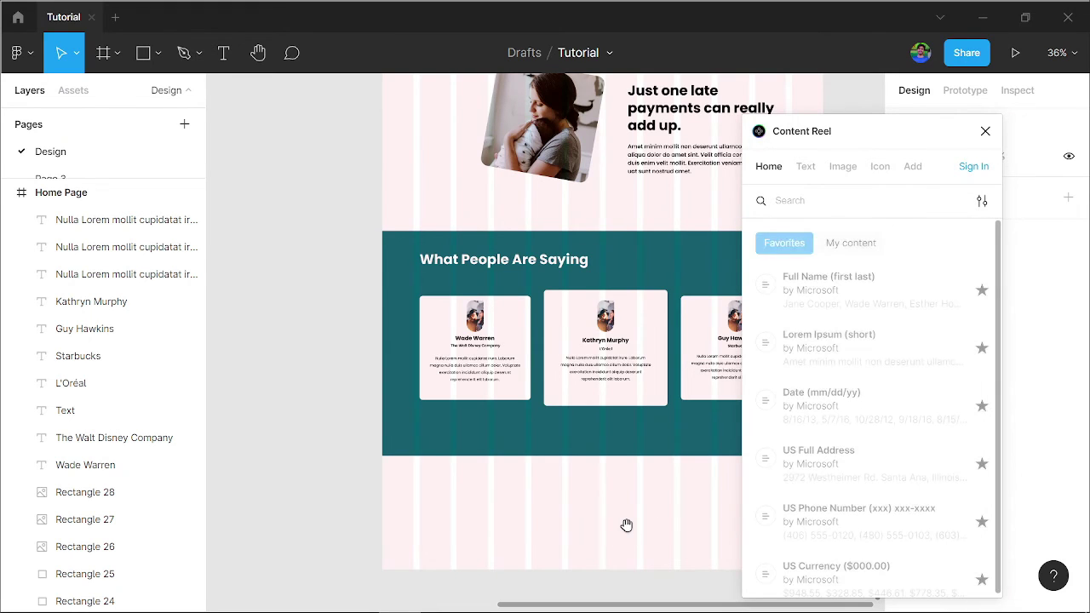
scroll(625, 522, "right", 5)
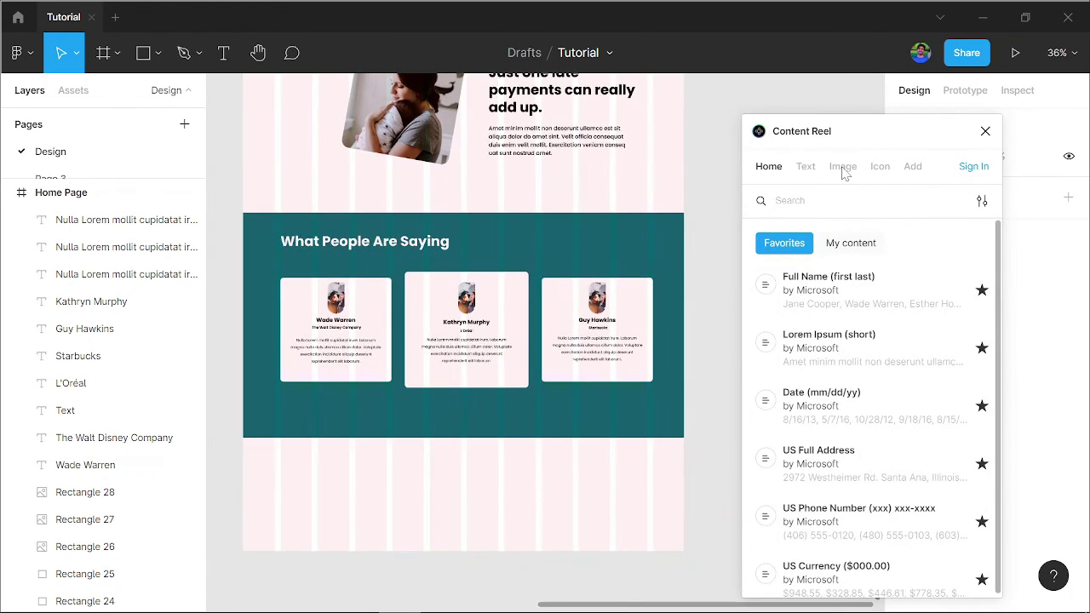
left_click(843, 168)
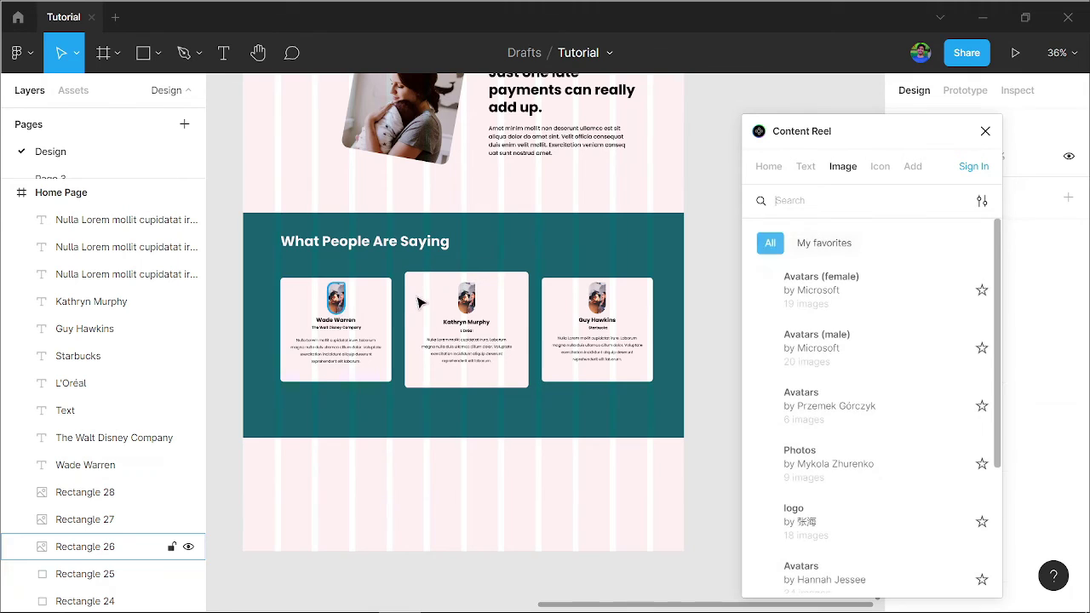
Fill the three card avatars with Avatars (female) images, then close the plugin.
left_click(336, 297)
left_click(467, 298, "shift")
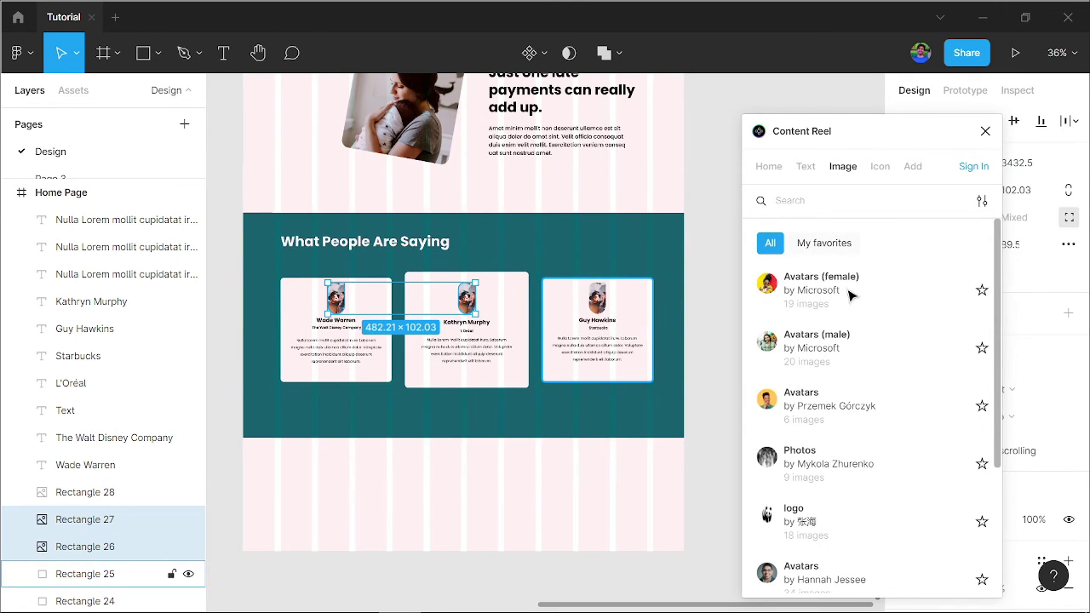
left_click(599, 298, "shift")
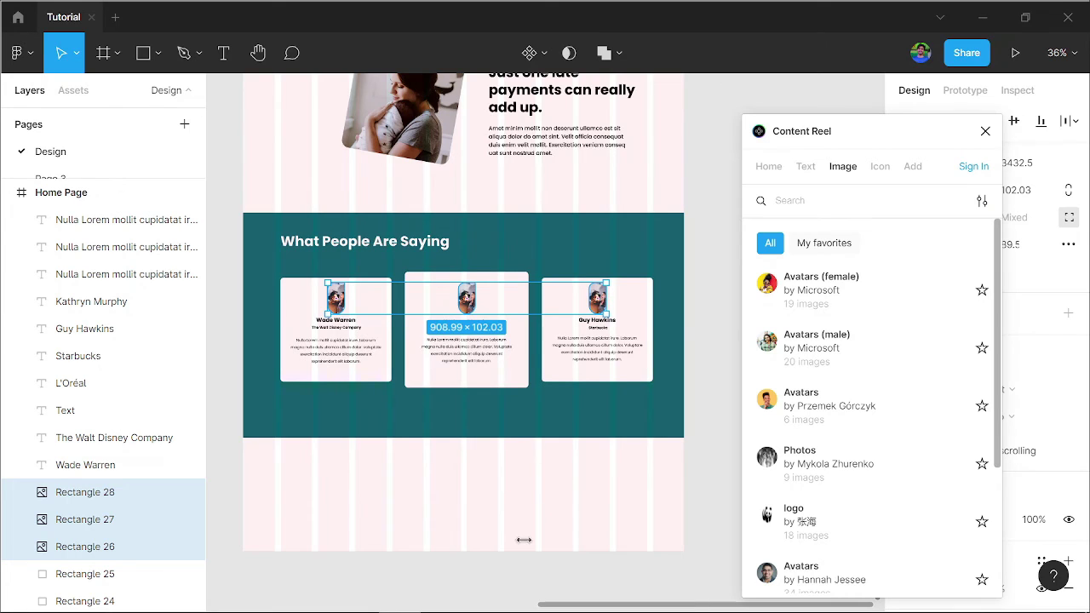
left_click(784, 283)
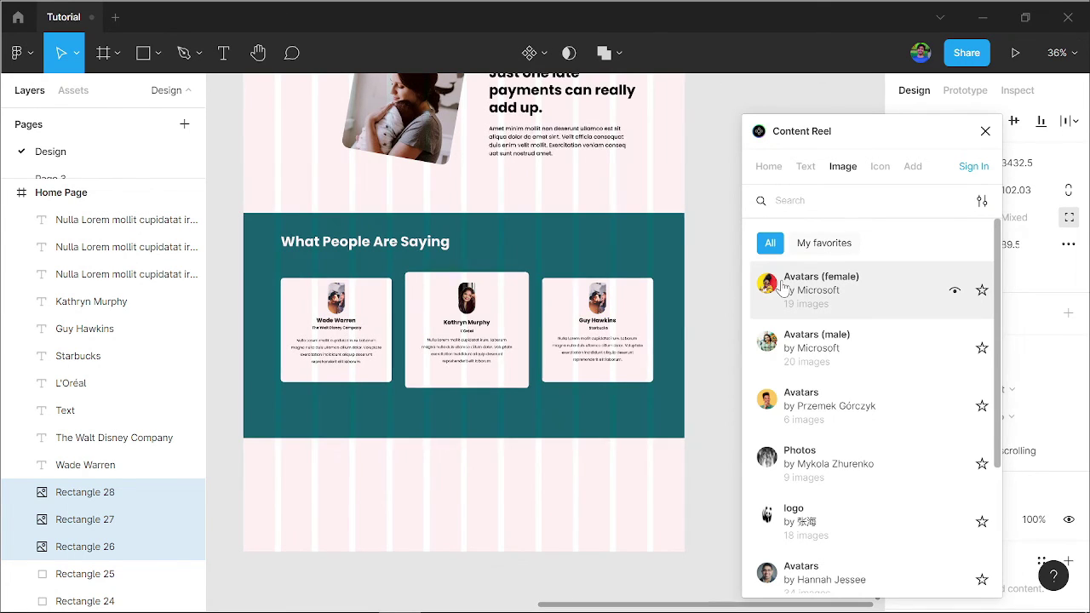
left_click(594, 547)
left_click(985, 130)
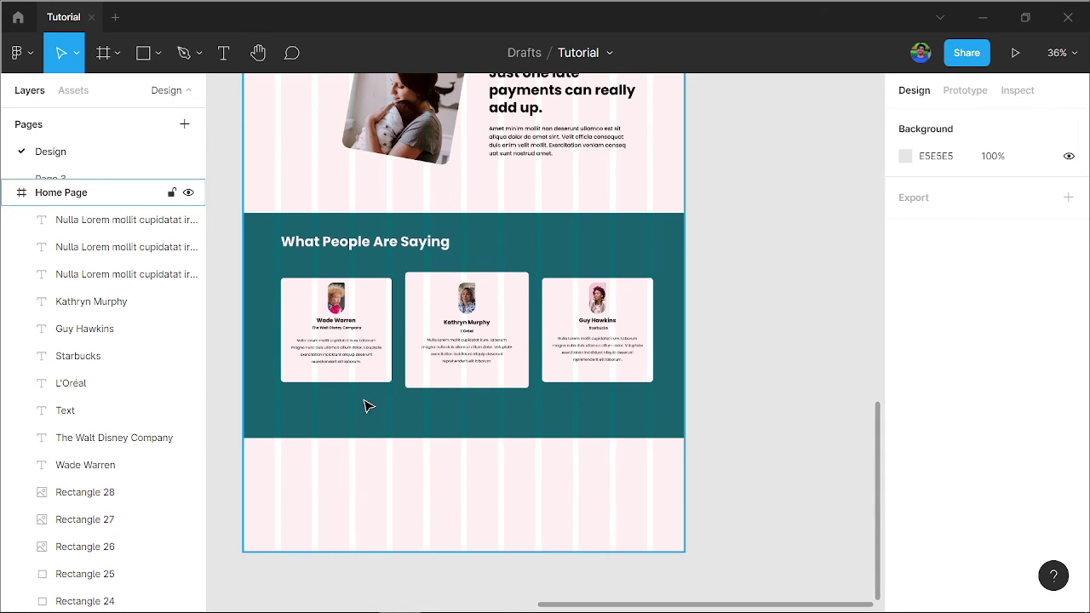
Lengthen the Home Page frame to 1440 × 4576 to make footer room.
scroll(363, 406, "up", 5)
left_click_drag(538, 526, 533, 477)
right_click(474, 415)
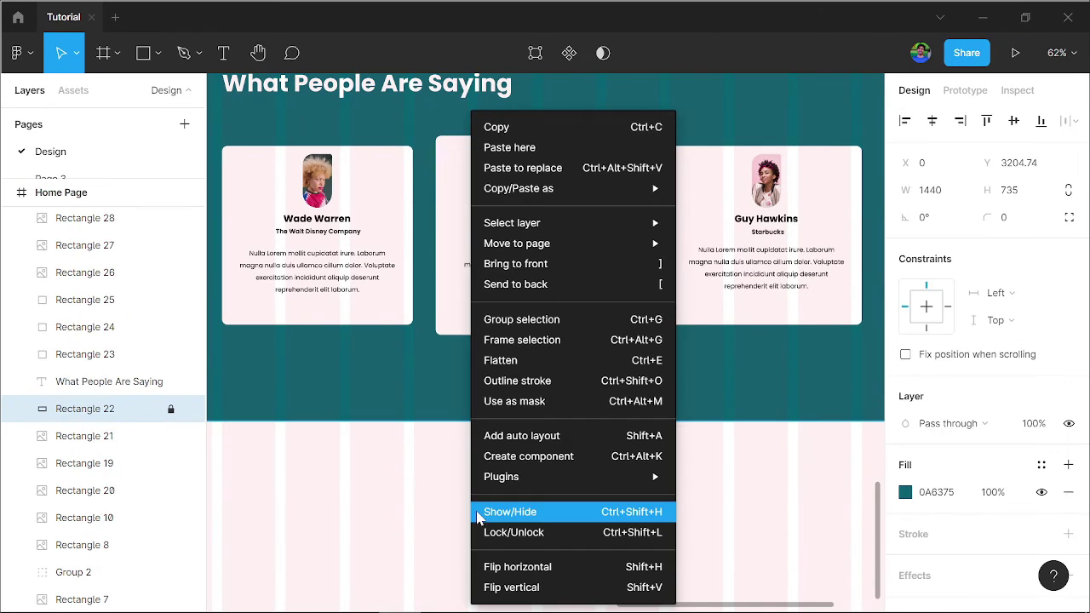
key("Escape")
scroll(662, 533, "down", 5)
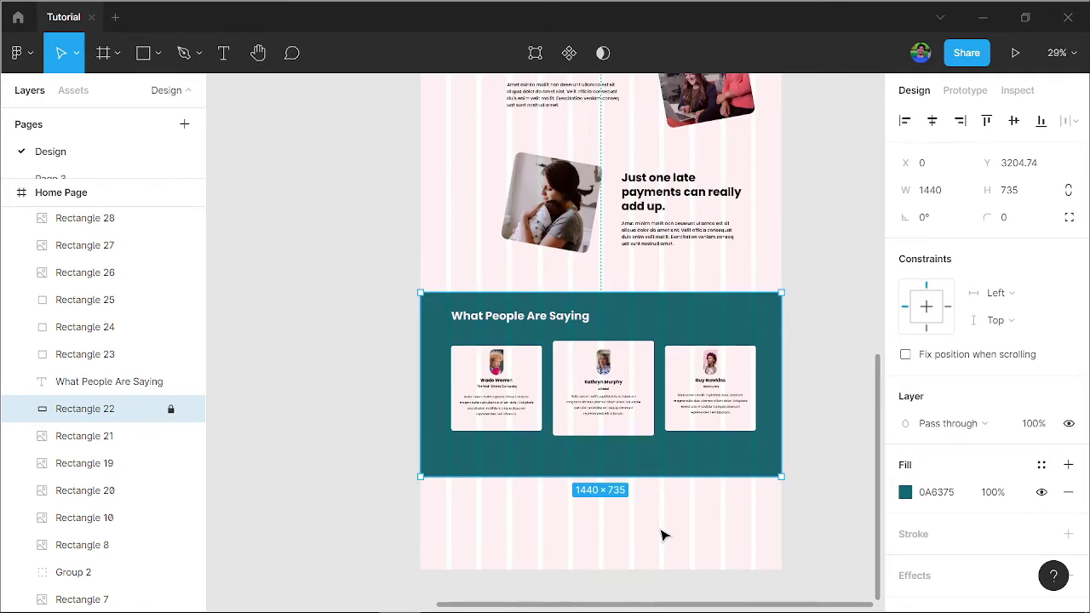
key("Escape")
left_click_drag(686, 545, 664, 452)
right_click(557, 447)
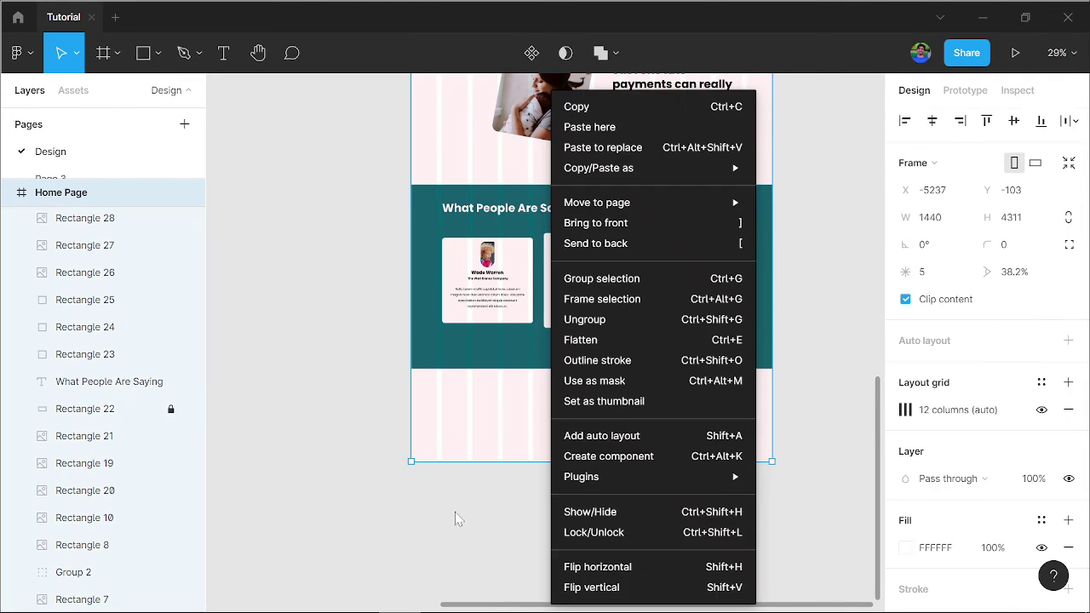
key("Escape")
left_click_drag(473, 462, 471, 528)
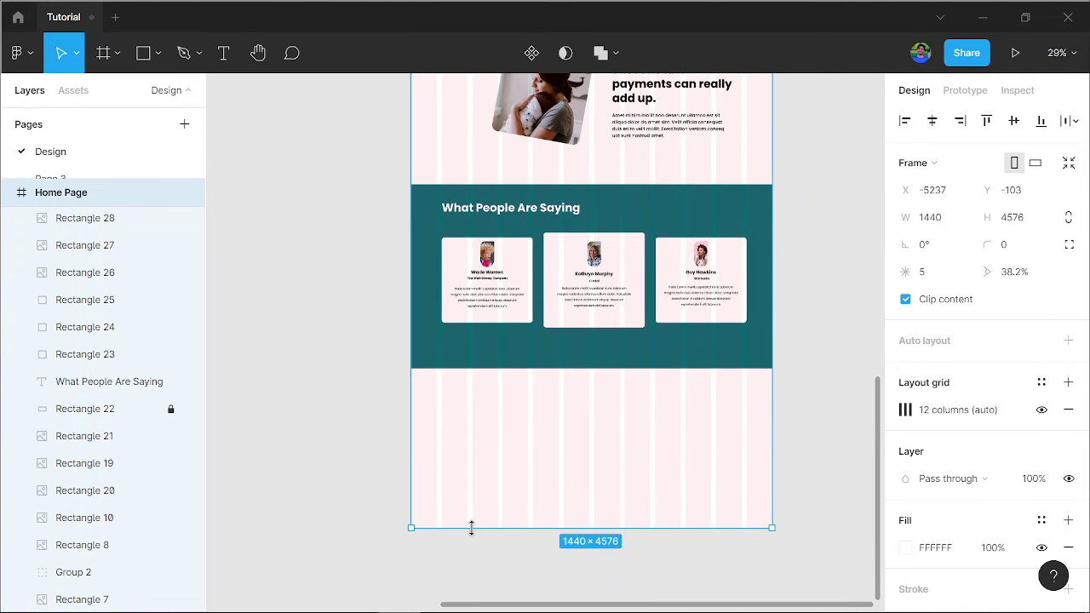
left_click(368, 488)
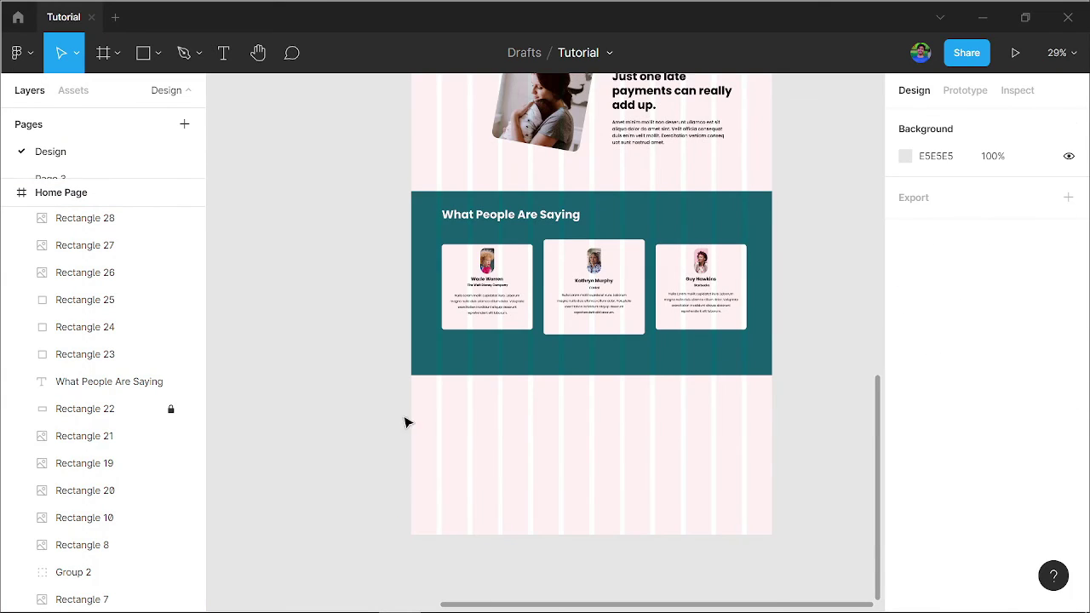
Bring a copy of the logo (Group 1) down below the testimonials section.
scroll(404, 421, "up", 5)
scroll(499, 212, "up", 5)
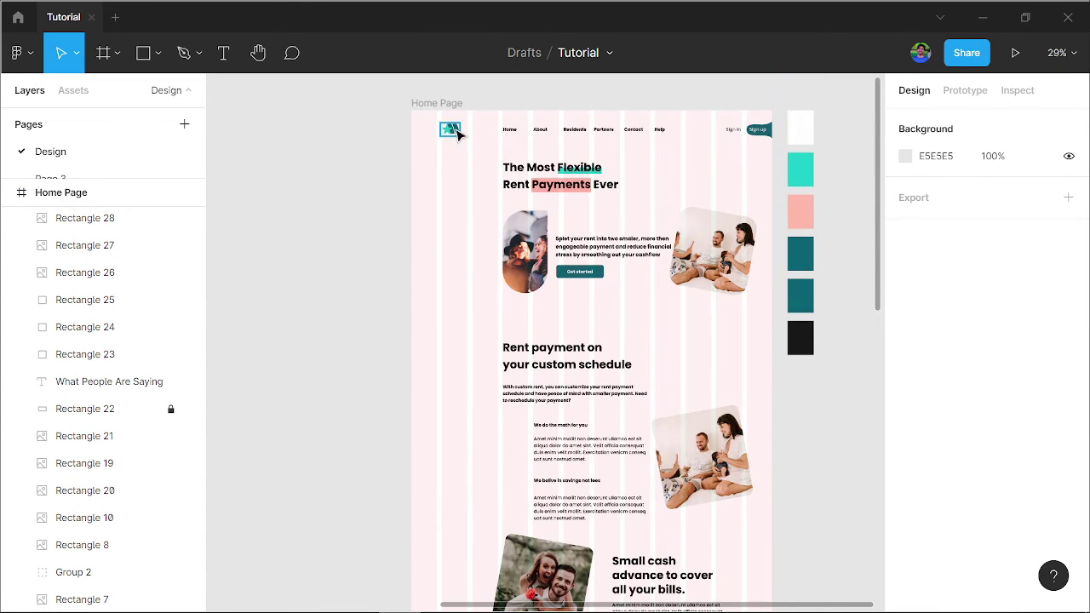
mouse_move(457, 135)
left_mouse_down()
mouse_move(464, 572)
mouse_move(479, 507)
left_mouse_up()
left_click(369, 598)
scroll(437, 525, "up", 5)
scroll(731, 515, "up", 3)
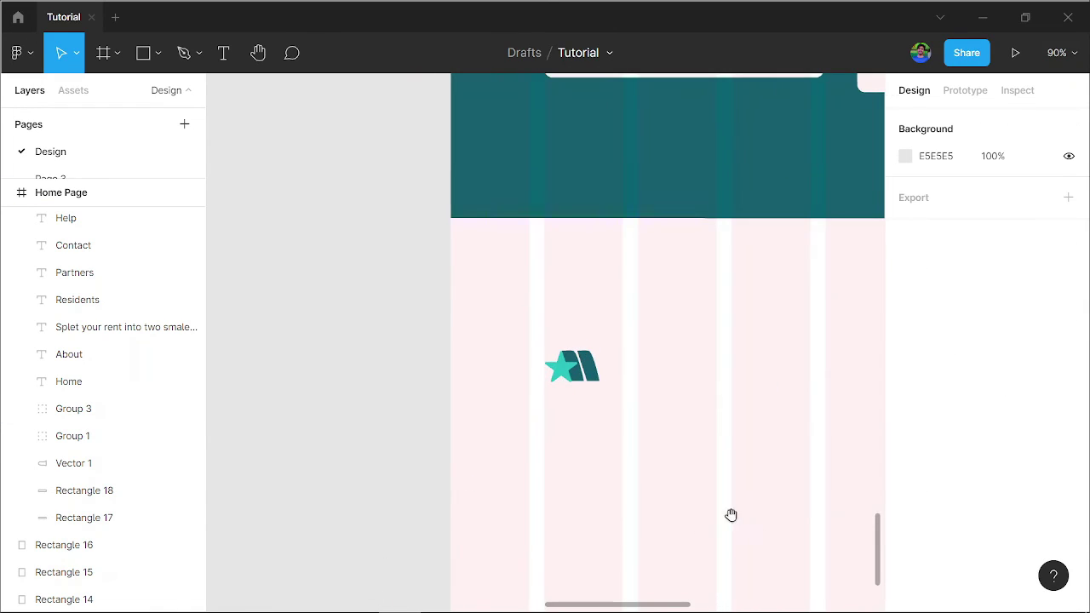
left_click_drag(731, 515, 606, 494)
scroll(547, 360, "up", 3)
Copy the Wade Warren paragraph beneath the footer logo and left-align it.
left_click(547, 178)
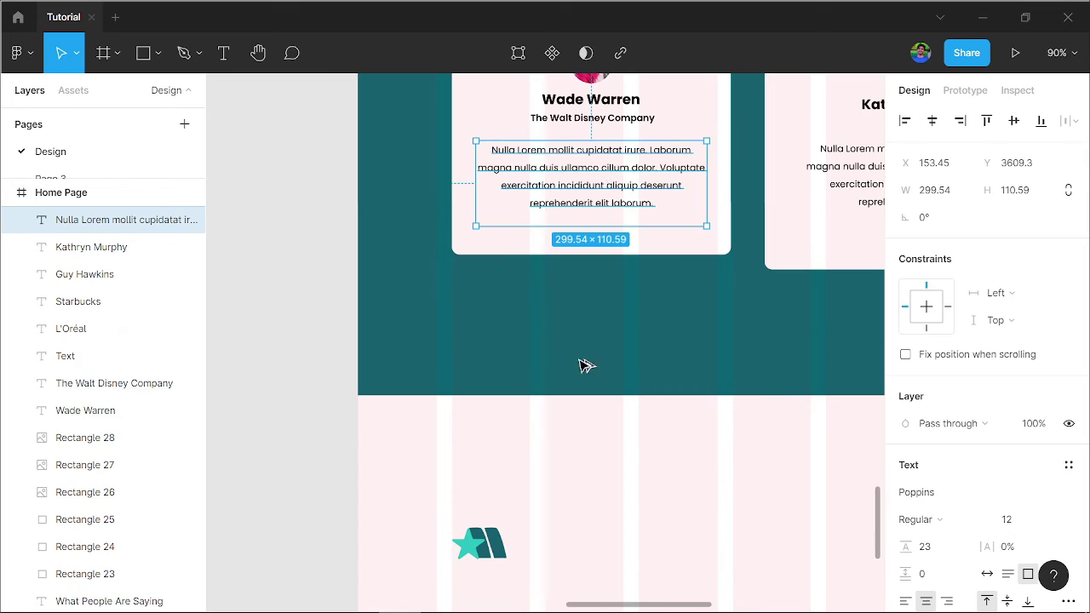
left_click_drag(606, 172, 590, 445)
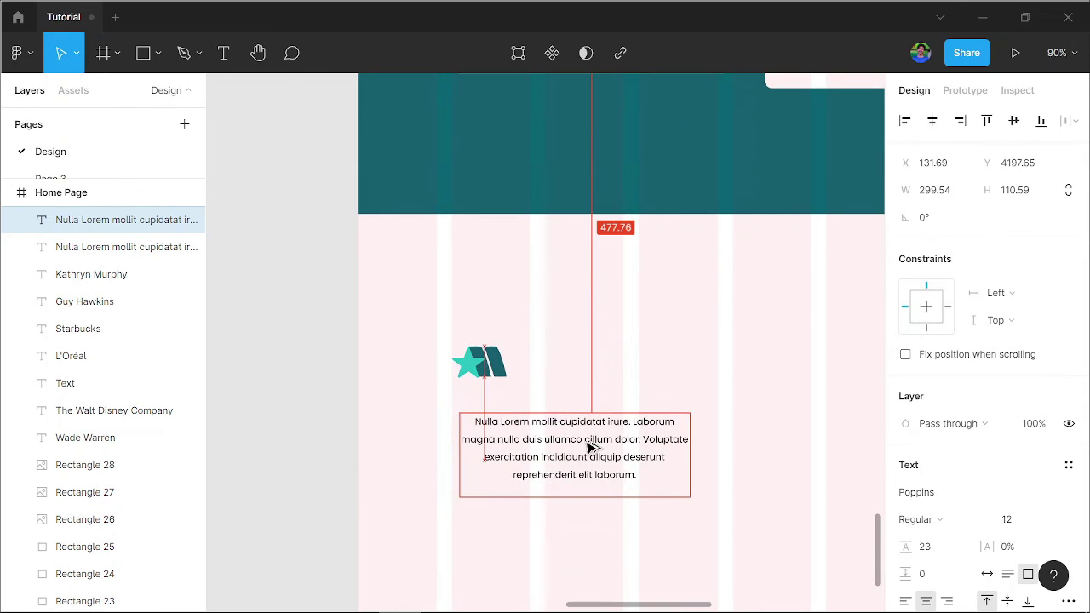
left_click_drag(590, 444, 582, 443)
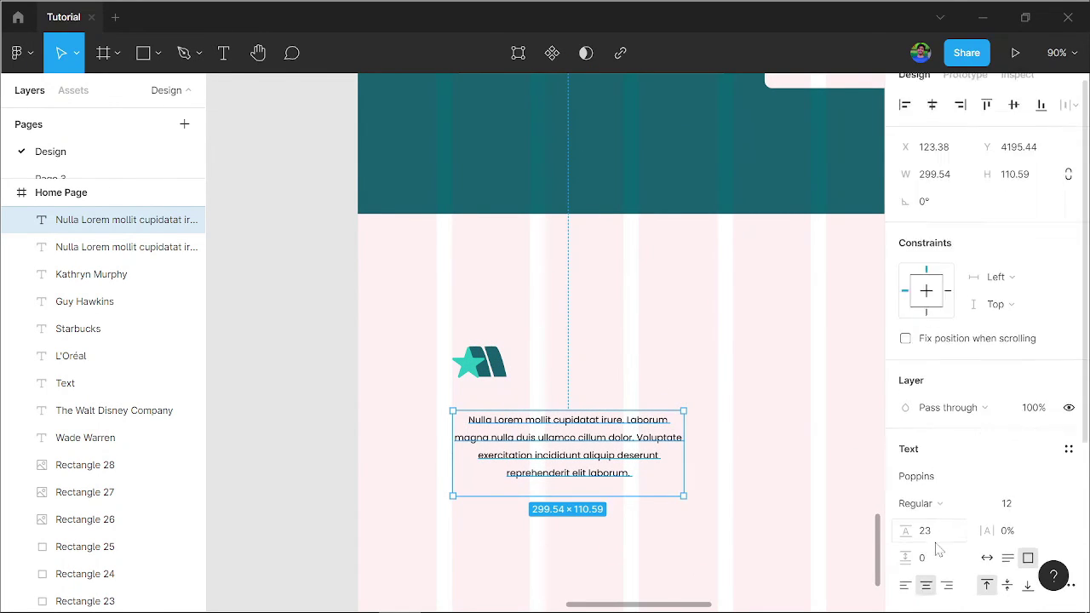
scroll(924, 452, "down", 5)
left_click(904, 431)
left_click(554, 584)
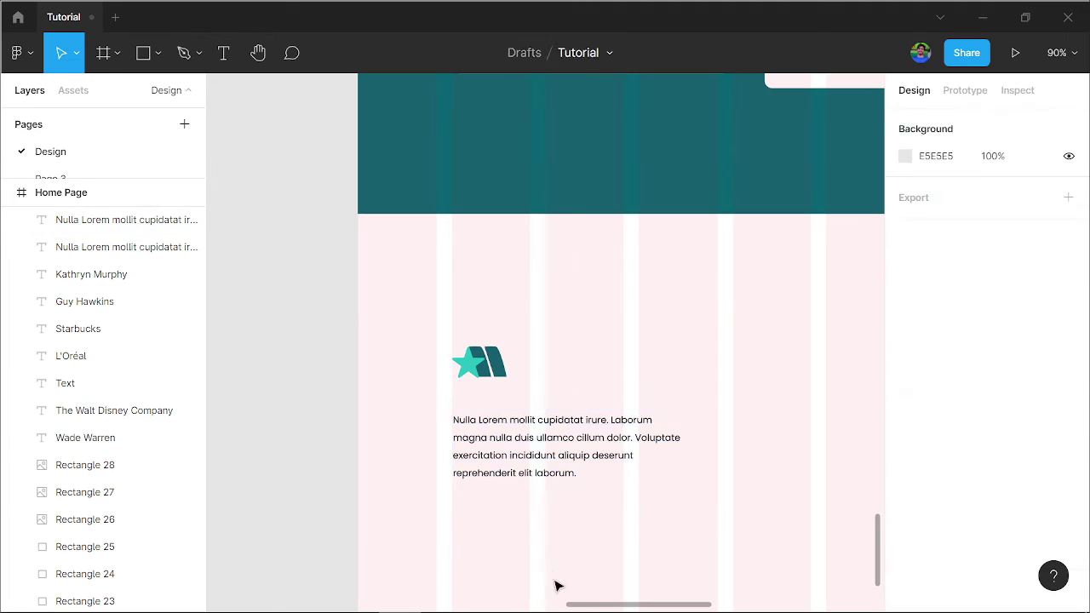
left_click(542, 451)
left_click_drag(543, 451, 584, 437)
Trim the blurb to end at 'exercitation i' and set its box to auto height.
key("Return")
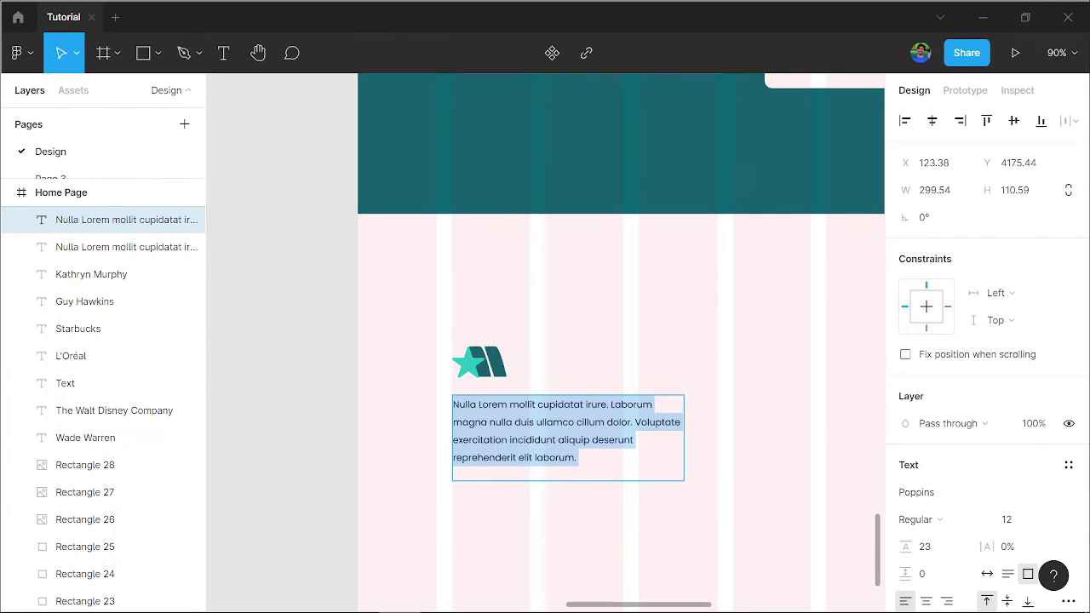
left_click_drag(512, 439, 687, 566)
key("BackSpace")
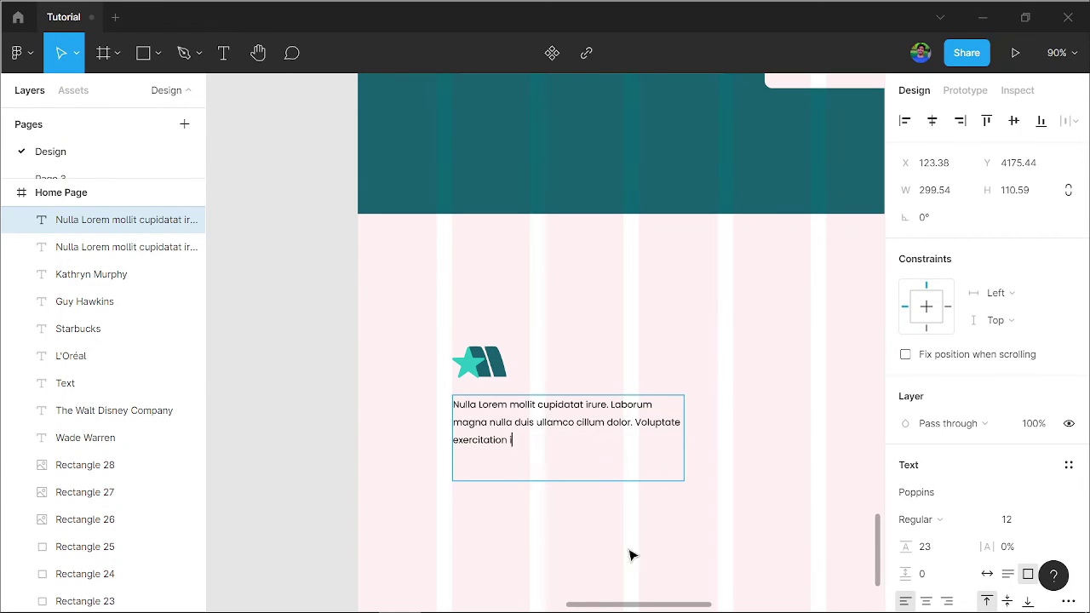
key("Escape")
left_click(1007, 574)
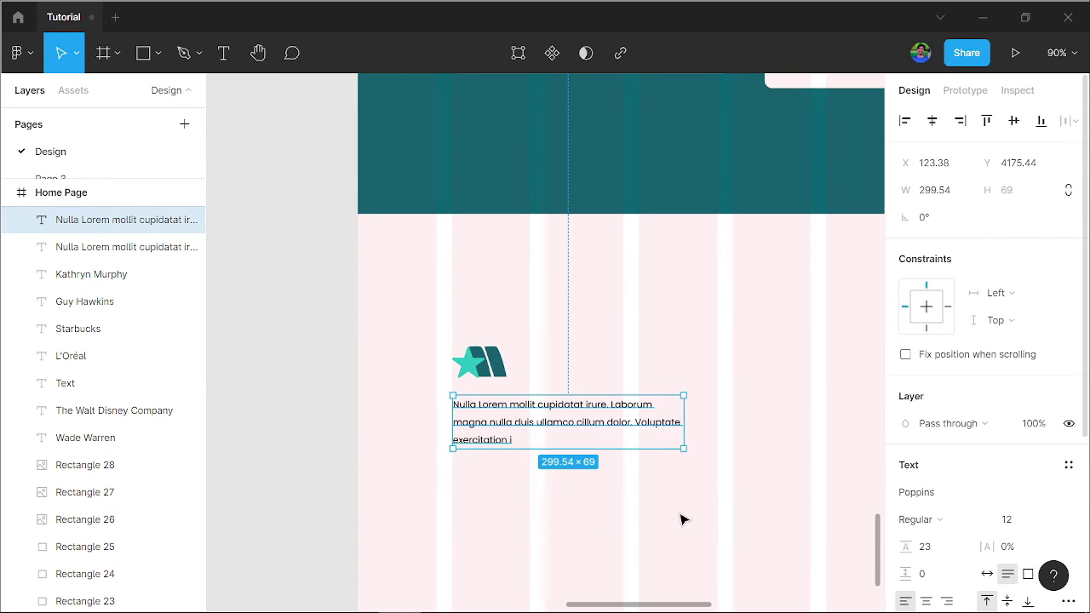
left_click(538, 509)
scroll(532, 505, "up", 2)
scroll(562, 464, "down", 3, "ctrl")
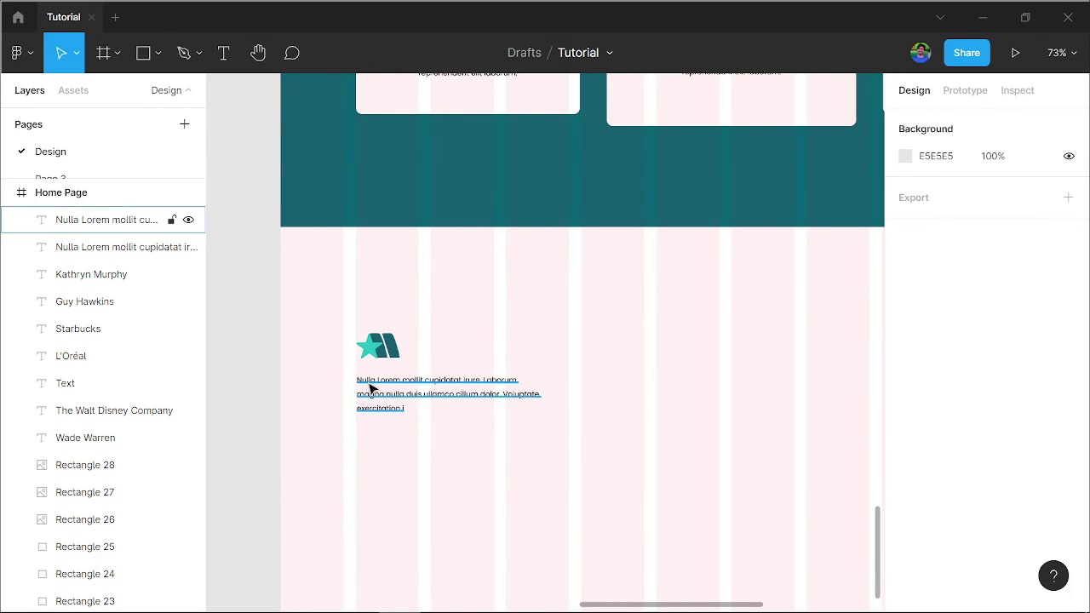
Copy the footer description to the right and retype it as 'Quick Links'.
left_click_drag(385, 392, 684, 349, "alt")
left_click(682, 414)
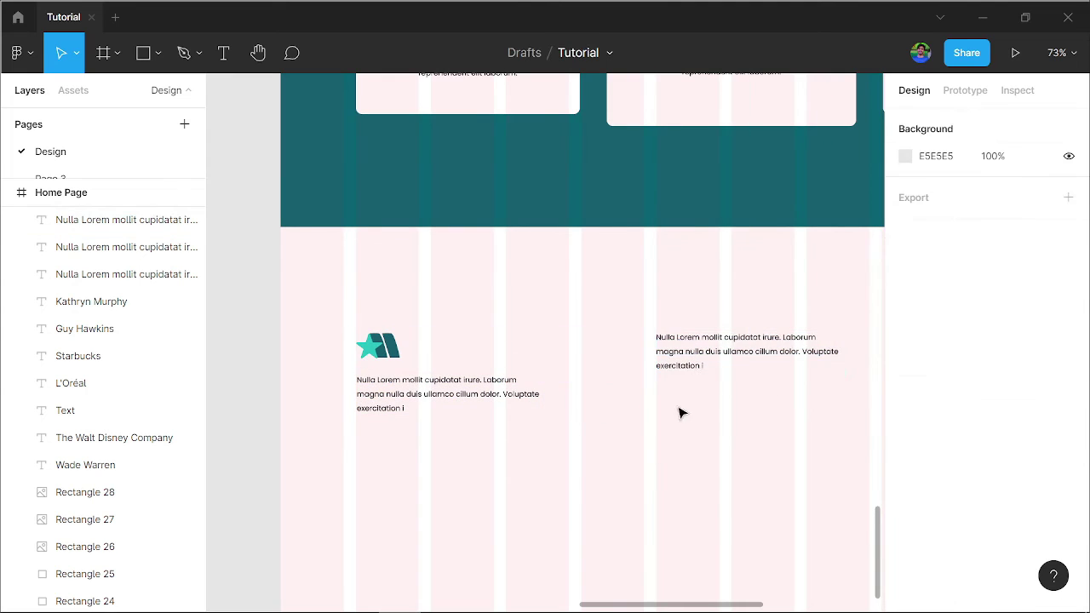
double_click(688, 349)
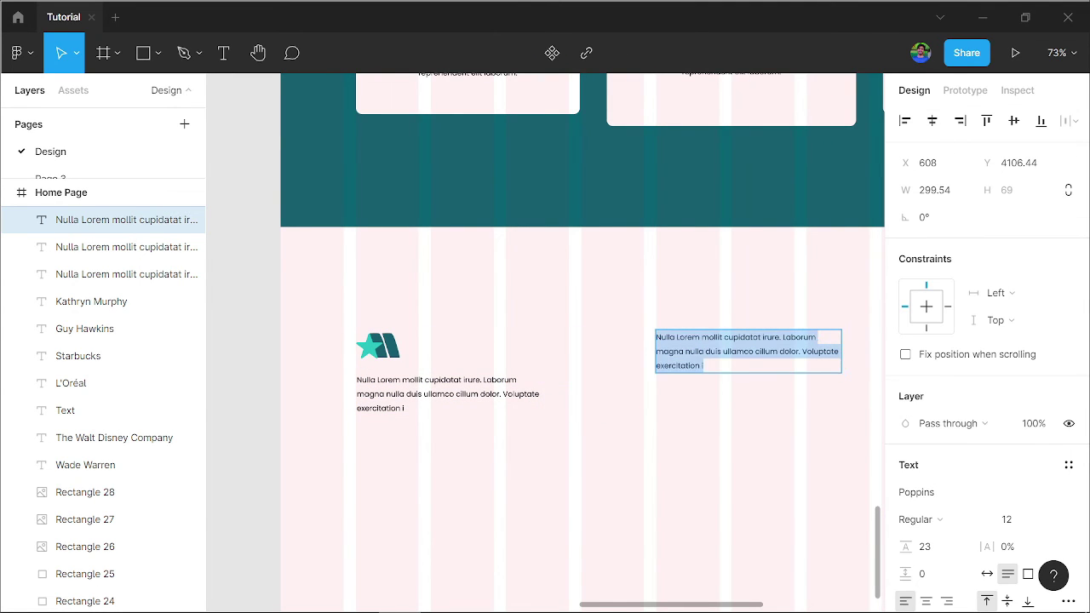
type("Quick Links")
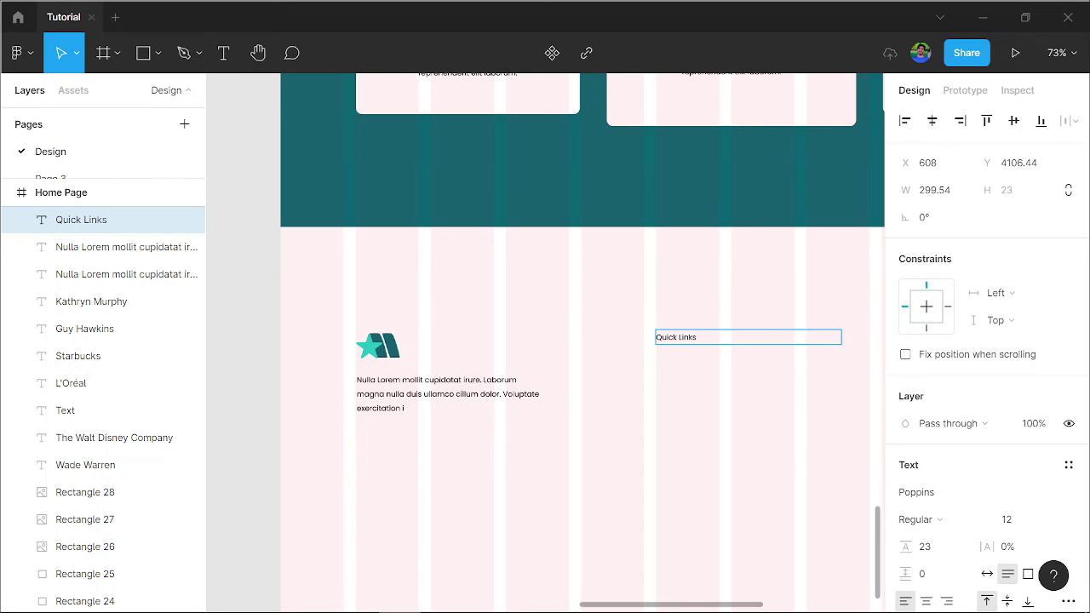
key("Escape")
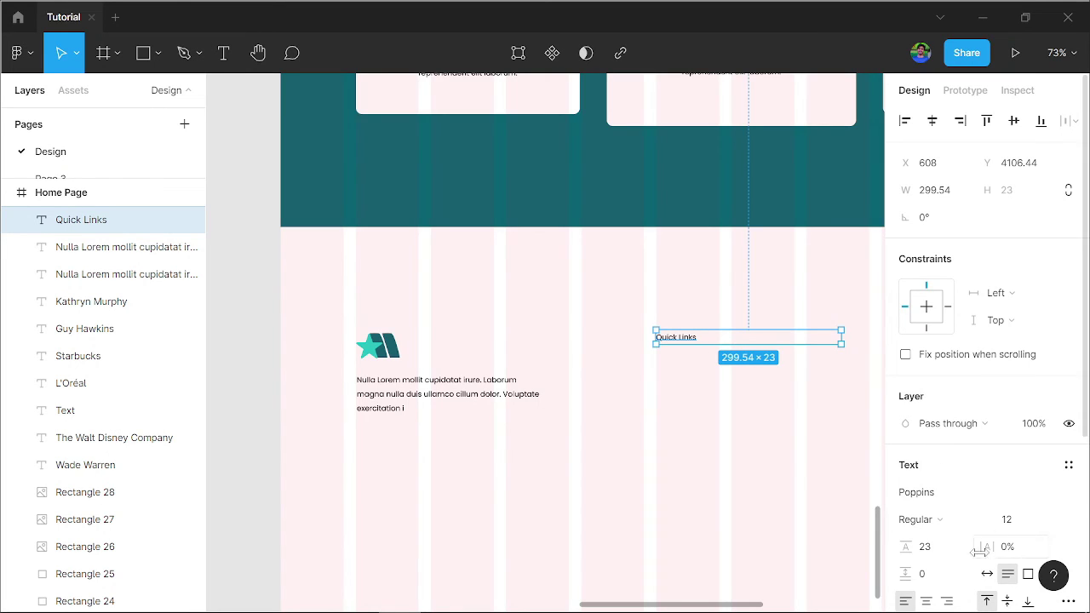
Make the Quick Links heading auto width, Poppins SemiBold 18, and nudge it down.
left_click(991, 574)
left_click(1014, 526)
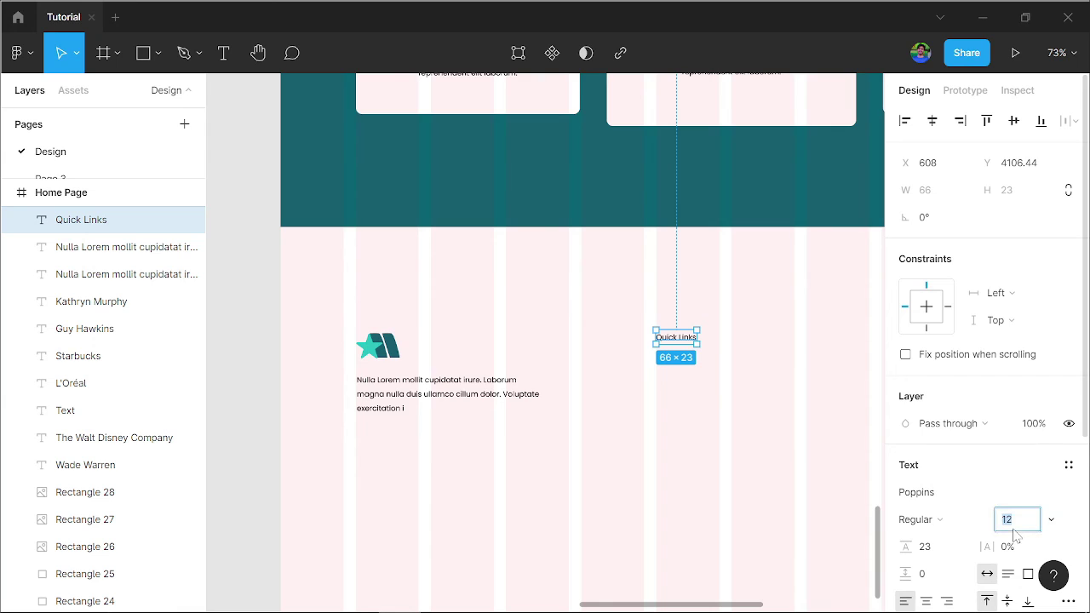
type("16")
left_click(936, 519)
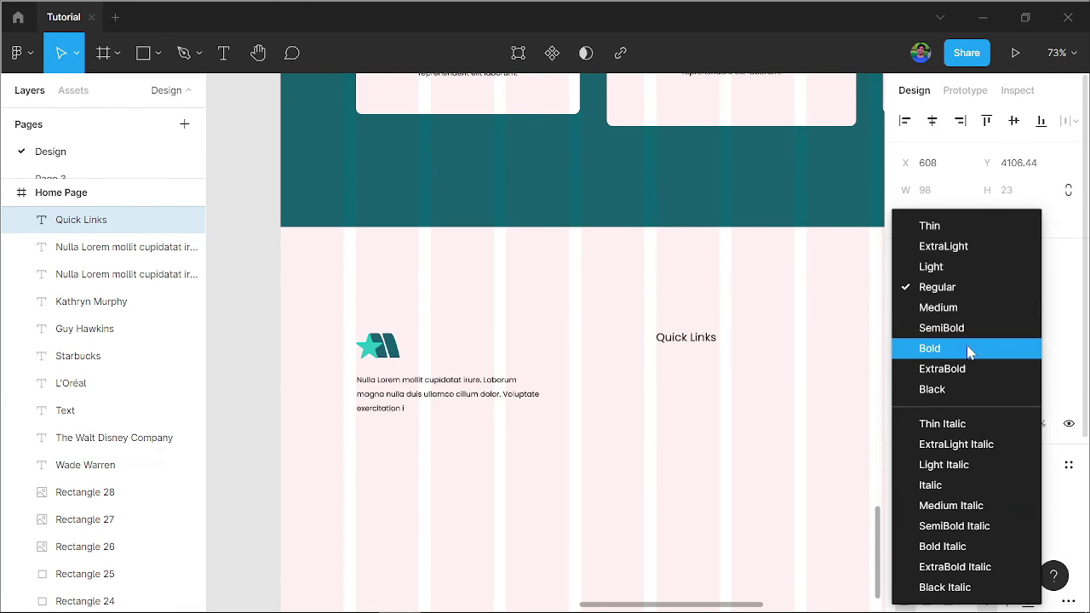
left_click(968, 335)
key("Down")
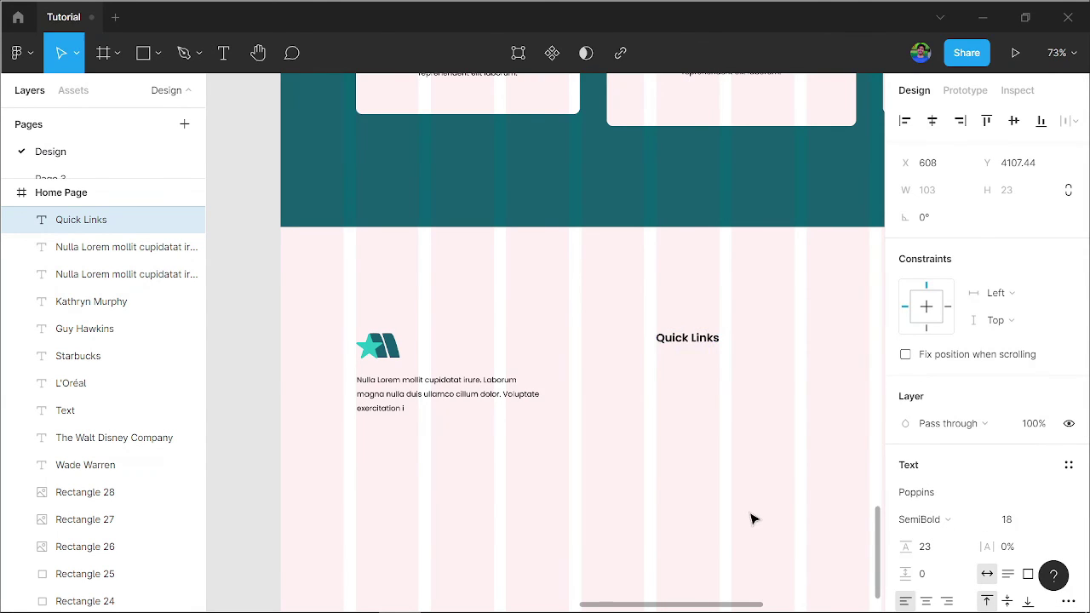
key("Down")
key("Down")
key("Down")
key("Down")
key("Down")
key("Down")
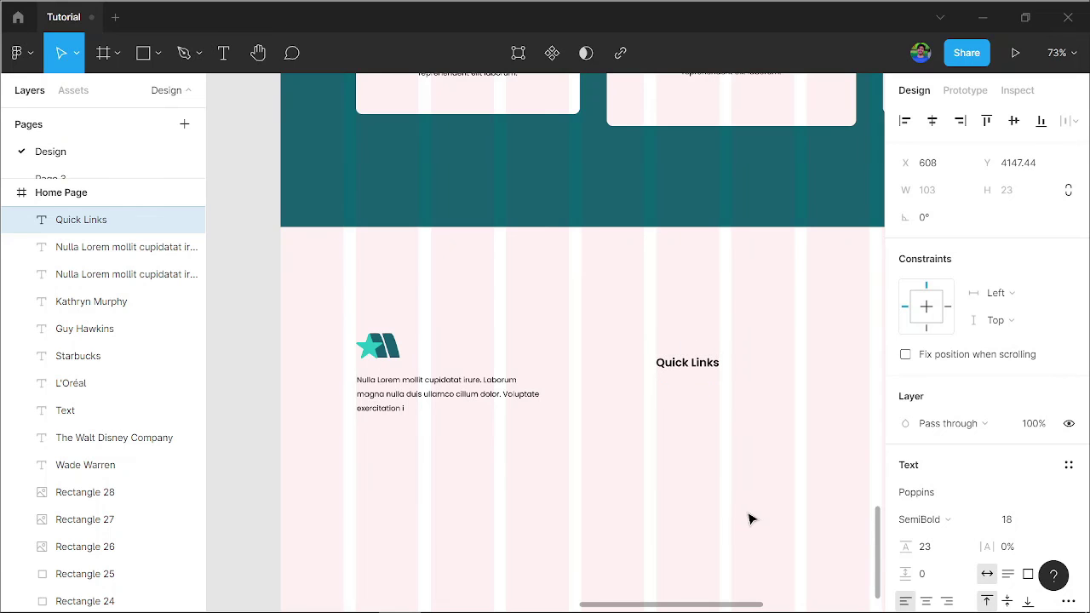
left_click(753, 516)
left_click_drag(759, 498, 577, 430)
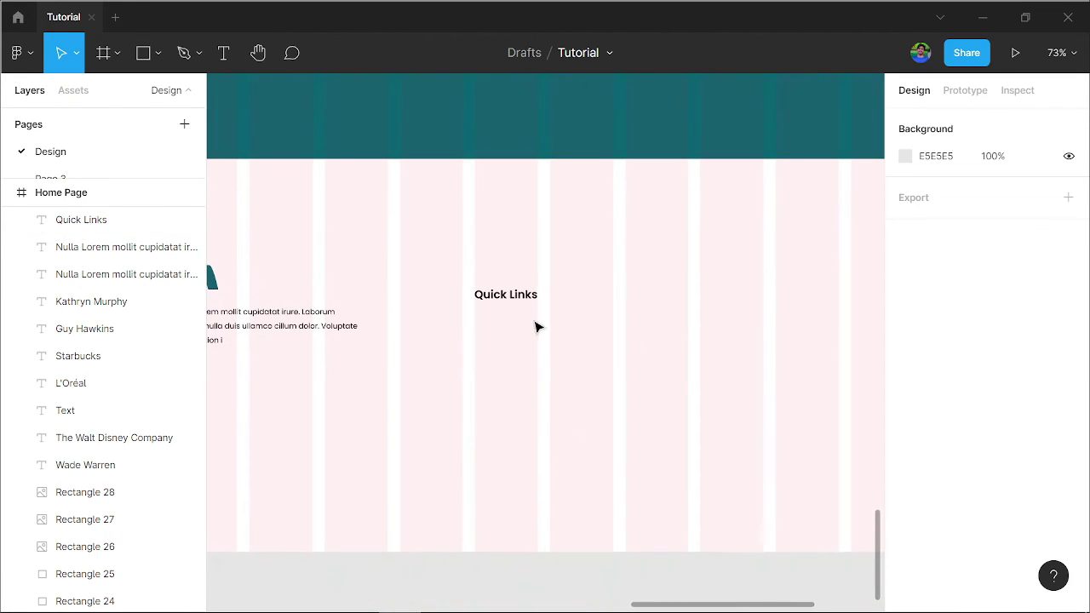
Copy Quick Links into the next column and rename it 'Support'.
left_click_drag(510, 298, 665, 306, "alt")
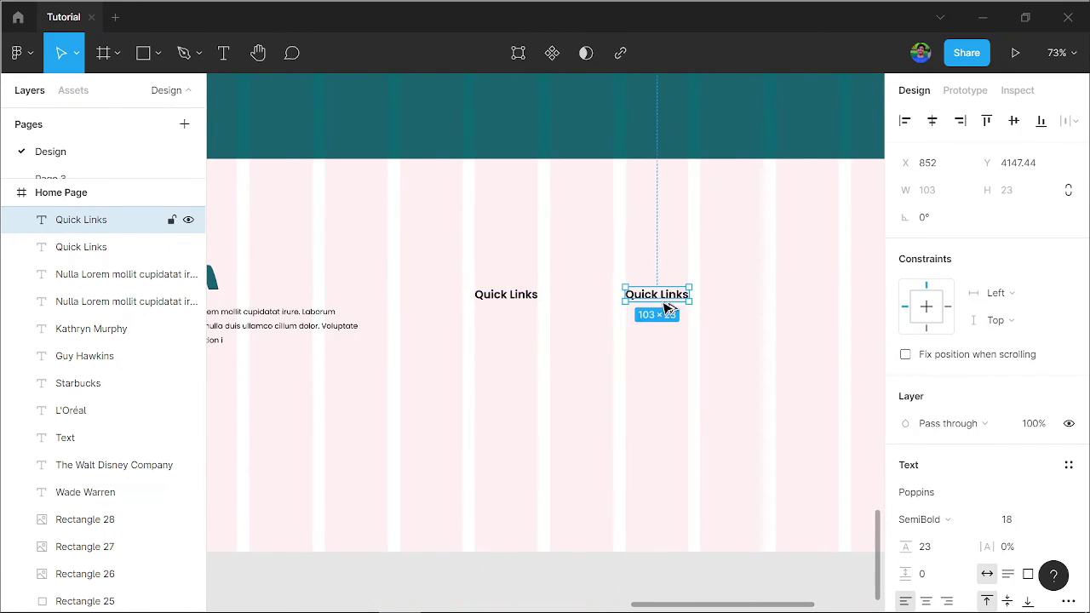
double_click(672, 307)
type("Support")
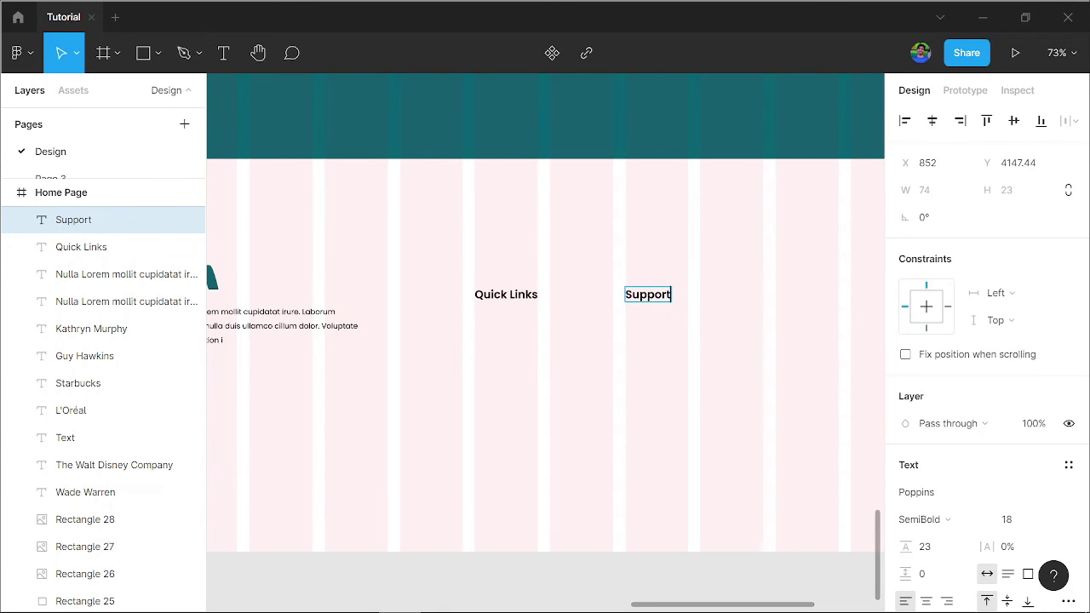
key("Escape")
Copy Support into a third column renamed 'Contact', then reselect Quick Links.
left_click_drag(667, 297, 816, 315)
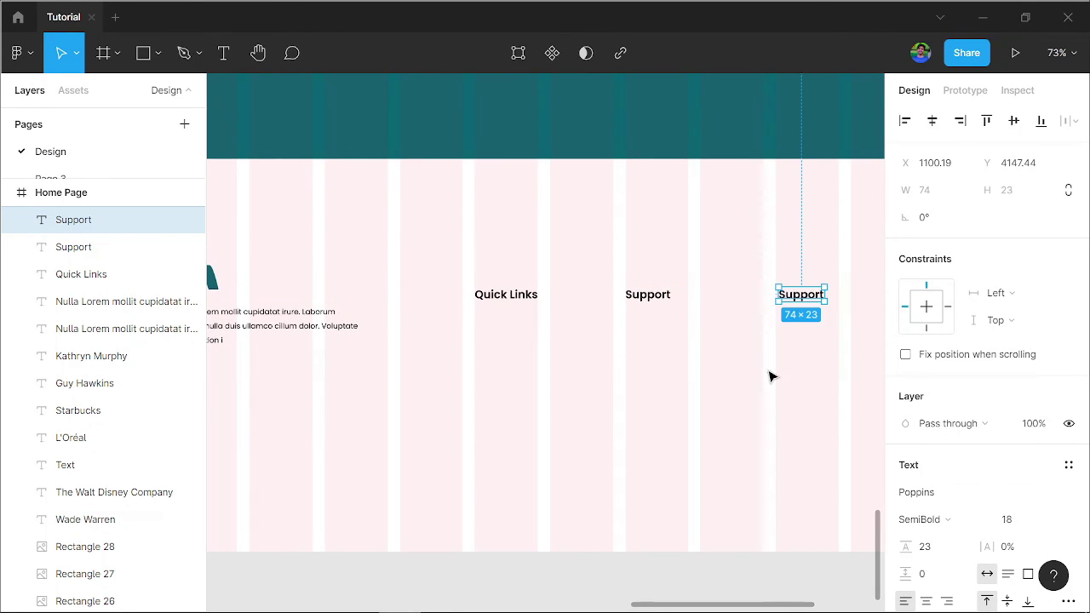
double_click(802, 298)
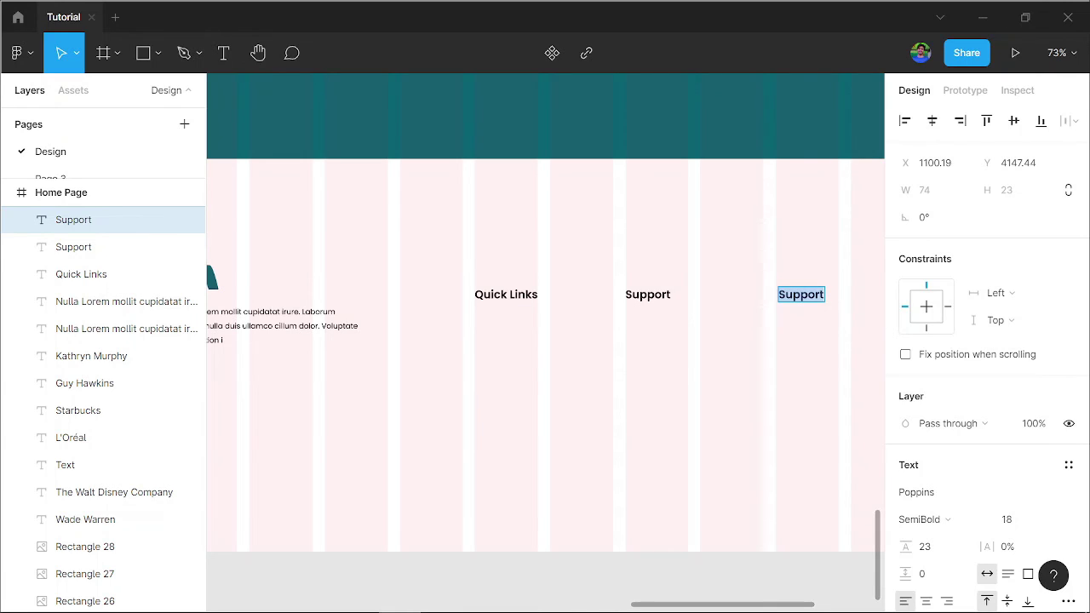
type("Contact")
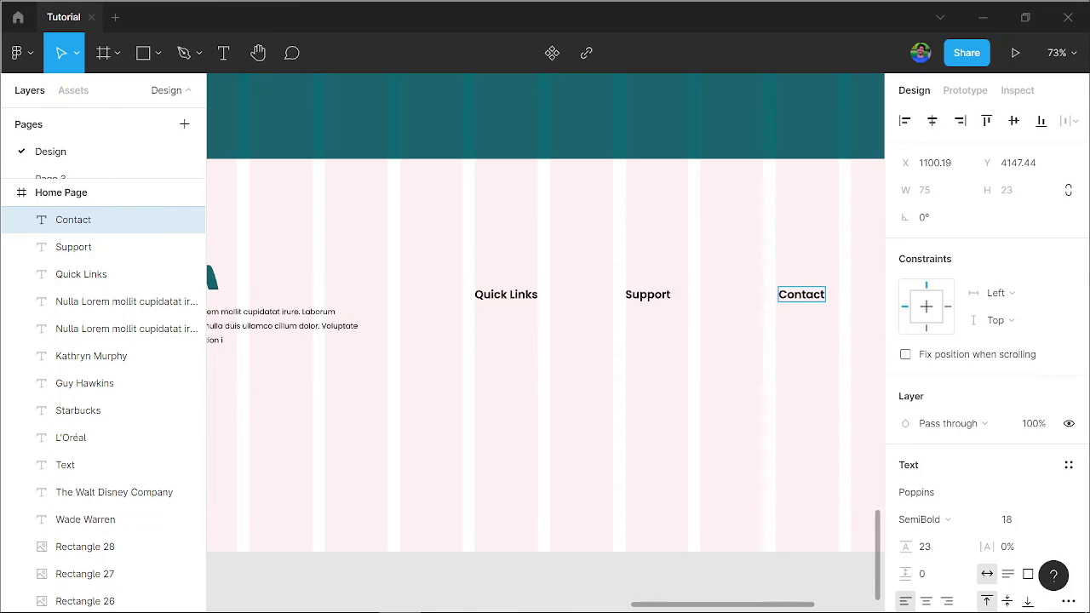
key("Escape")
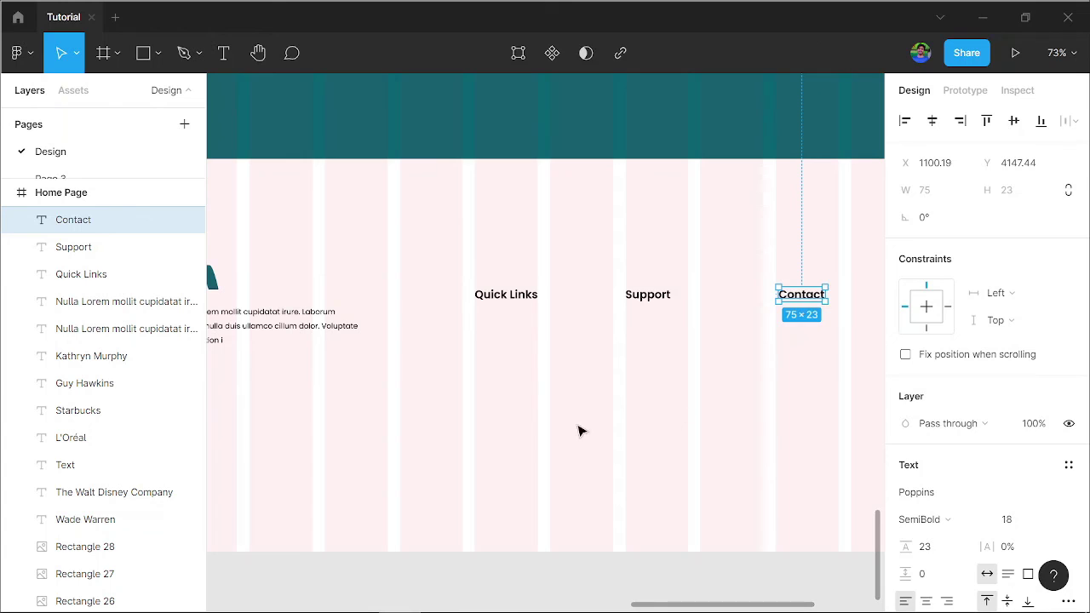
left_click(579, 430)
left_click(521, 298)
Duplicate Quick Links below the heading, remove the extra copy, and retype it 'Lorem Ipsum'.
key("ctrl+d")
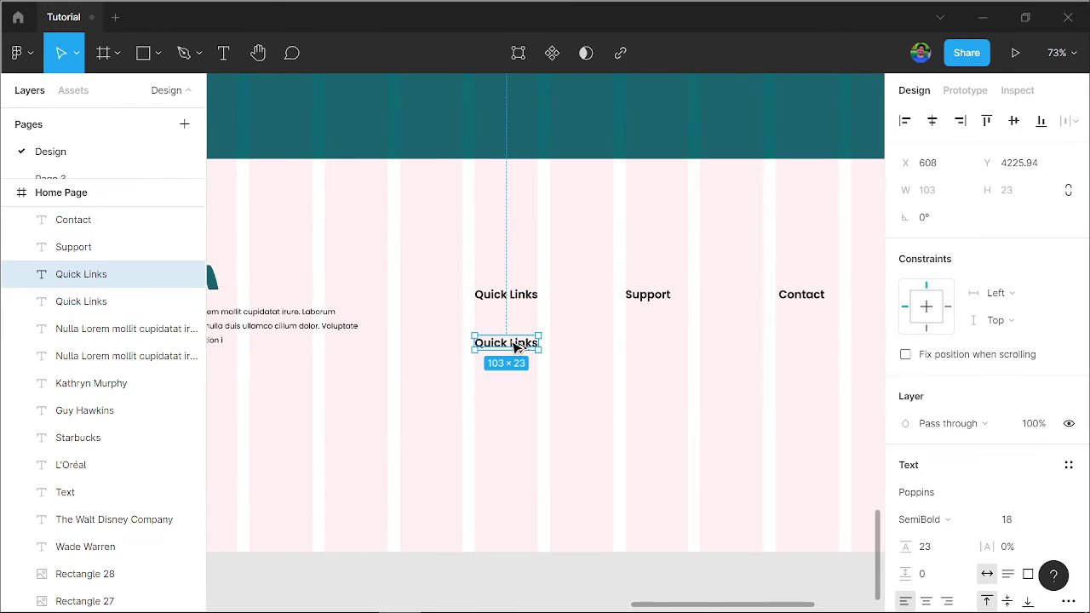
key("ctrl+d")
left_click(528, 424)
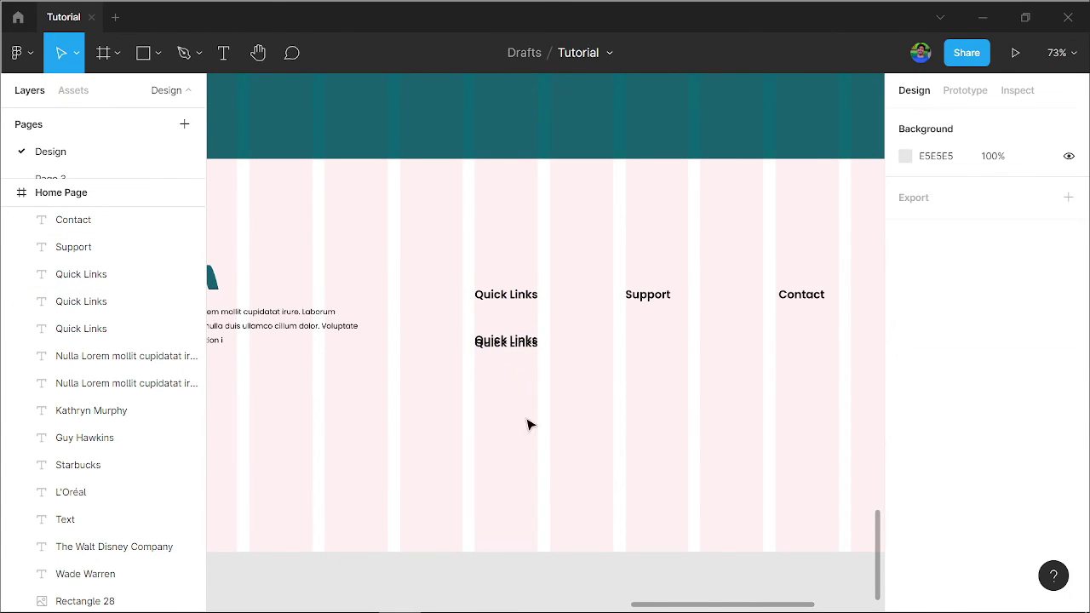
double_click(523, 345)
key("BackSpace")
key("Escape")
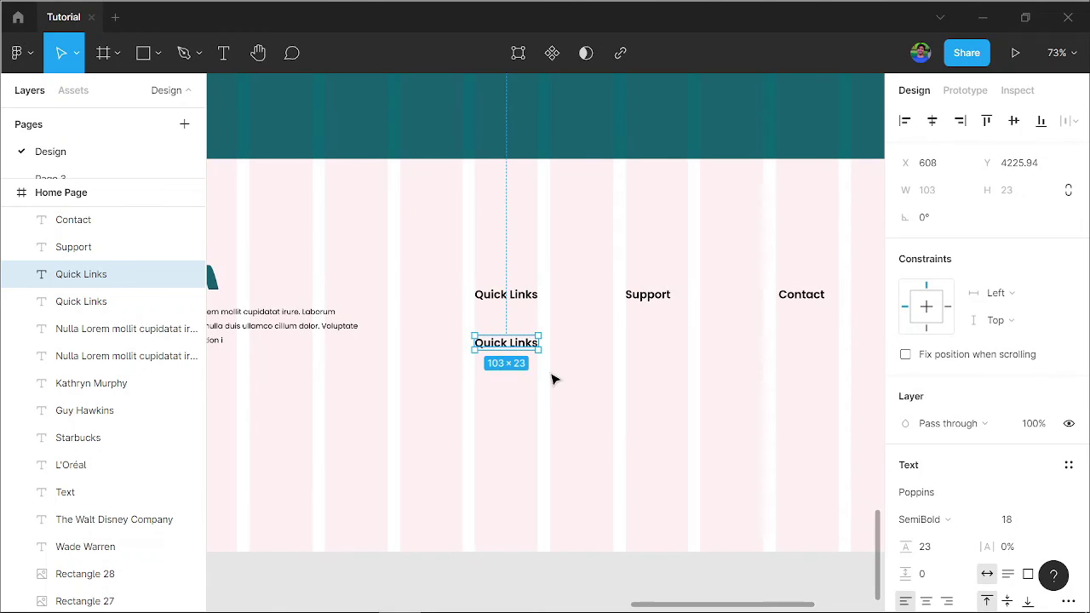
key("Up")
key("Up")
key("Up")
key("Up")
key("Up")
key("Up")
key("Up")
key("Up")
key("Up")
key("Up")
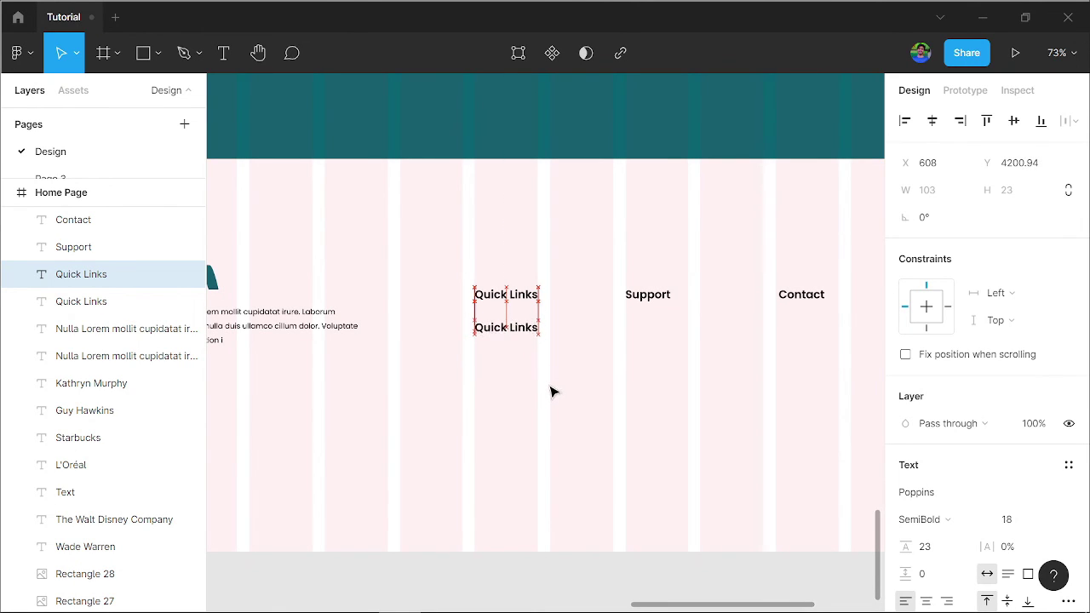
double_click(511, 338)
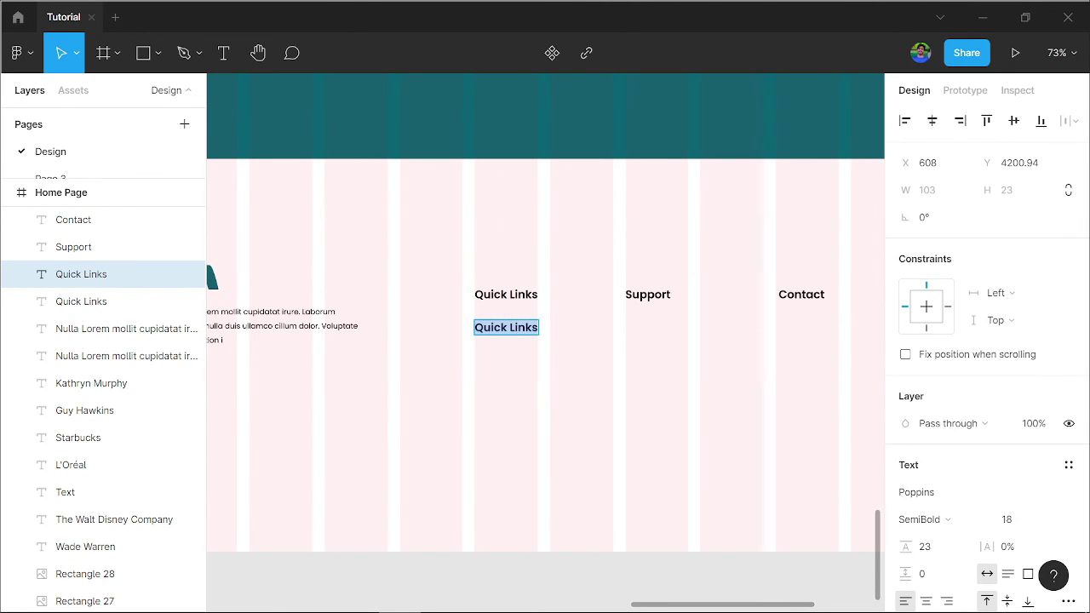
type("Lorem Ipsum")
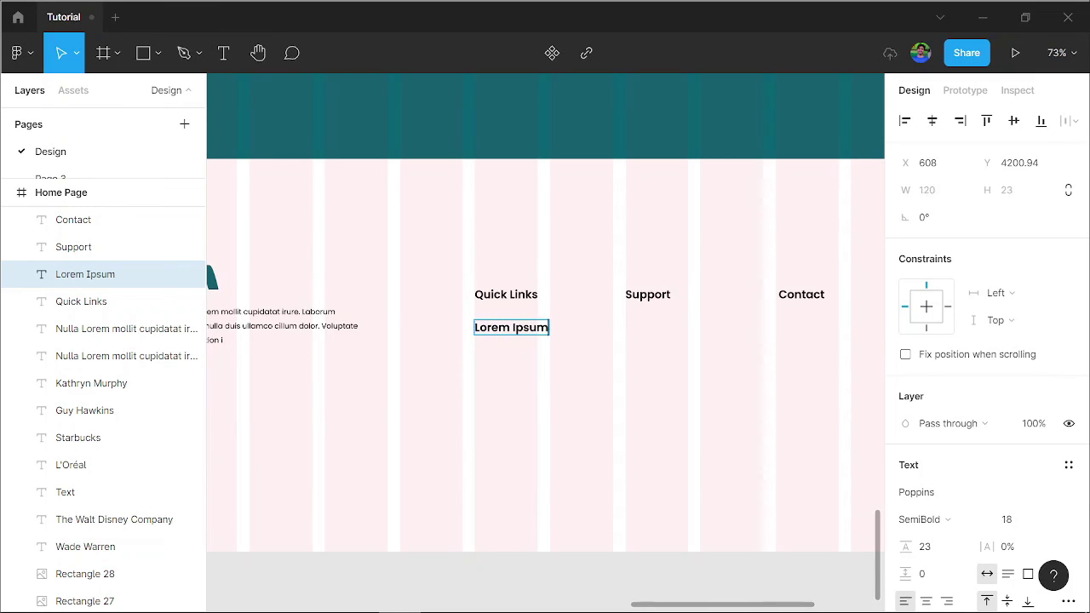
key("Escape")
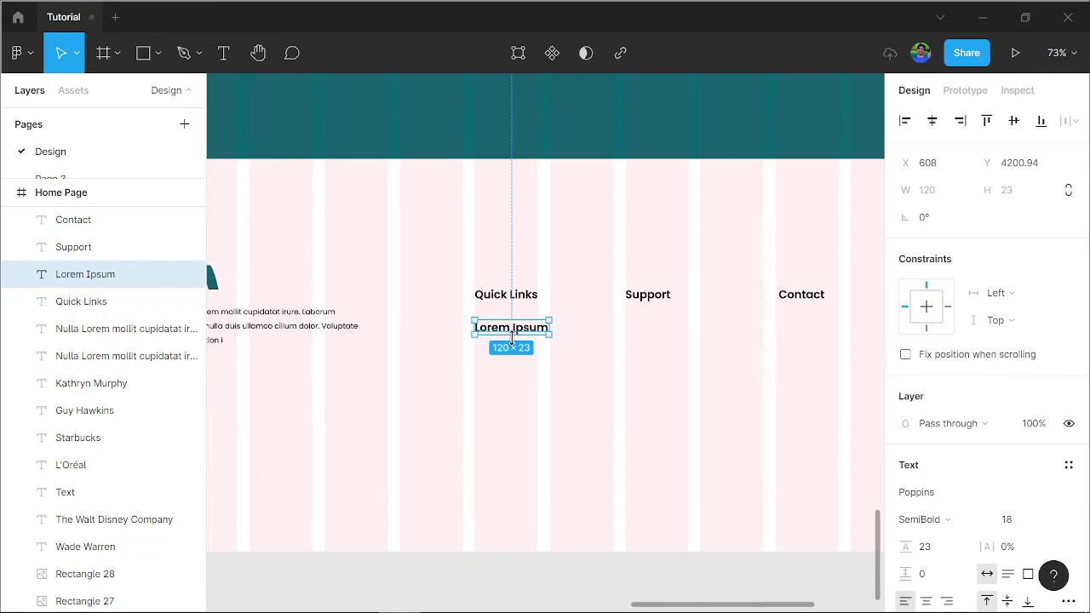
Set the Lorem Ipsum link to Regular weight and duplicate it downward into more links.
left_click(931, 530)
left_click(925, 307)
left_click(590, 431)
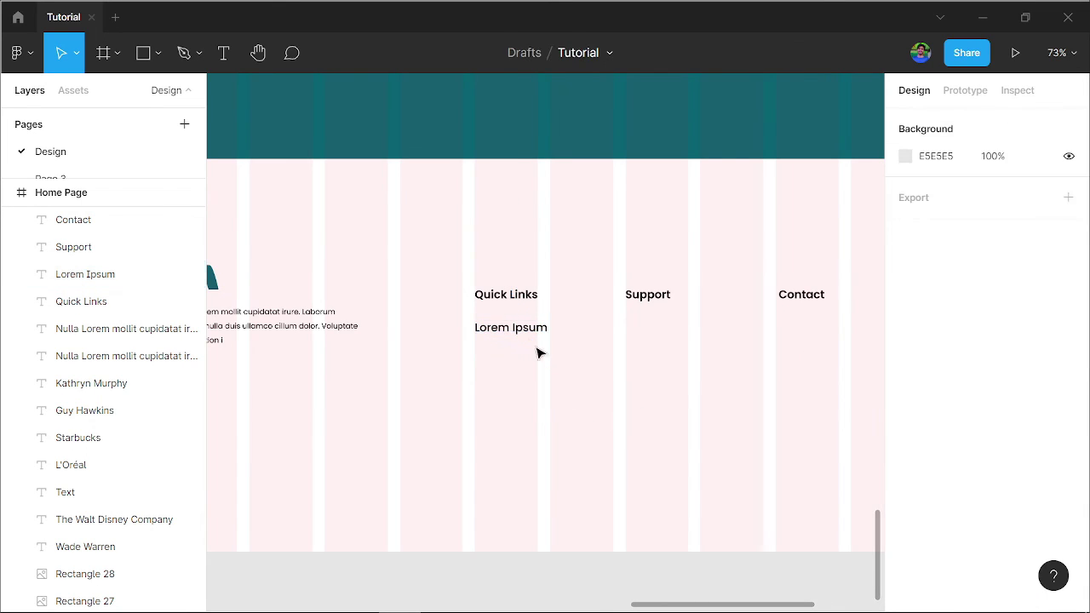
left_click_drag(533, 332, 531, 329)
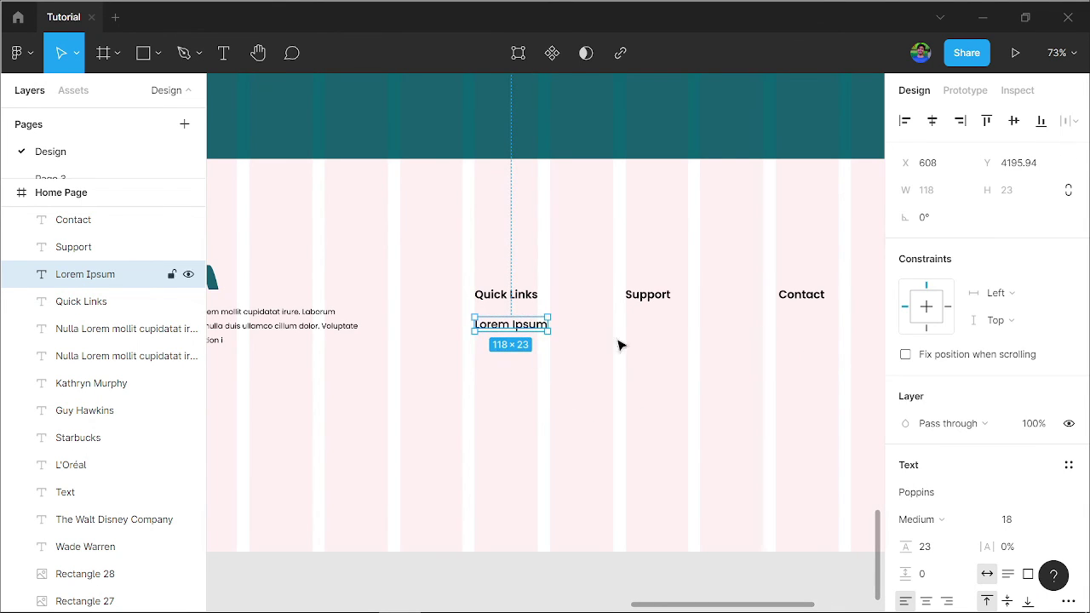
left_click(920, 519)
left_click(924, 285)
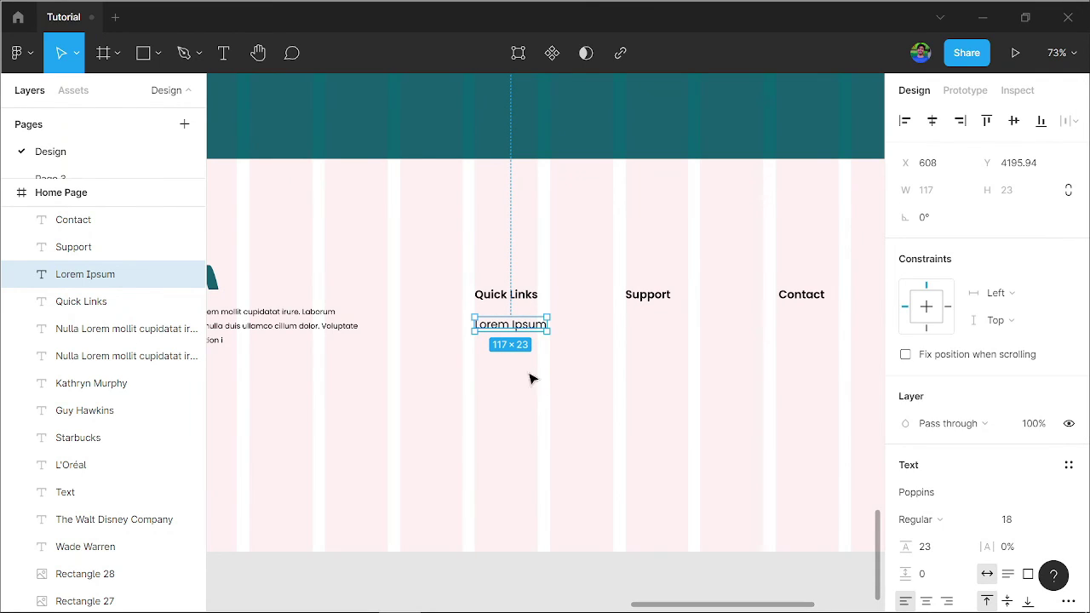
left_click_drag(508, 329, 511, 358)
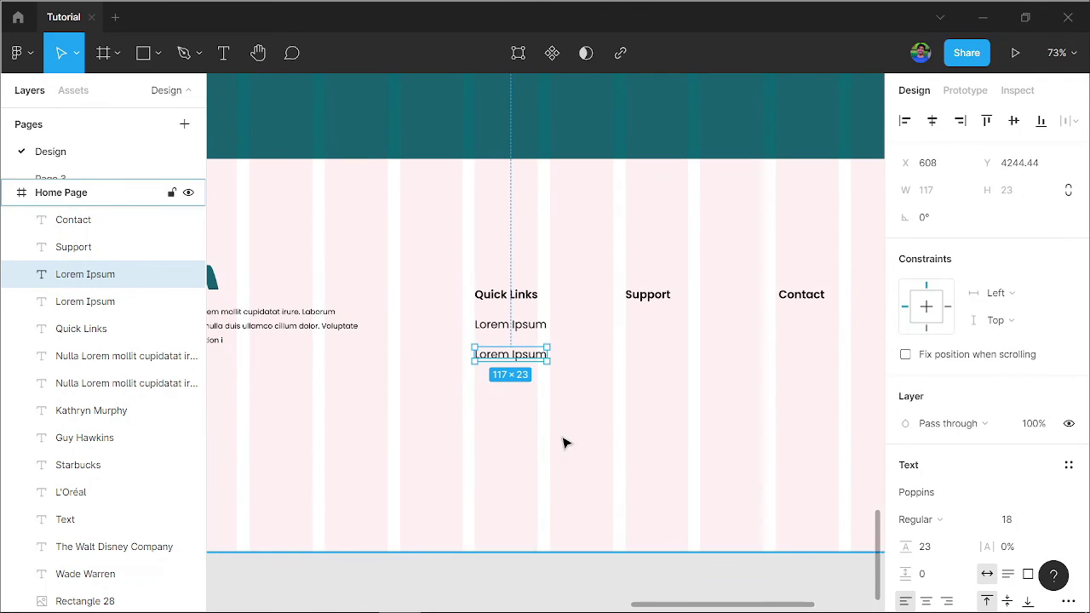
key("ctrl+d")
key("ctrl+d")
Tighten the five Lorem Ipsum links to 11 spacing and copy the stack under Support.
left_click(583, 453)
left_click_drag(491, 509, 562, 317)
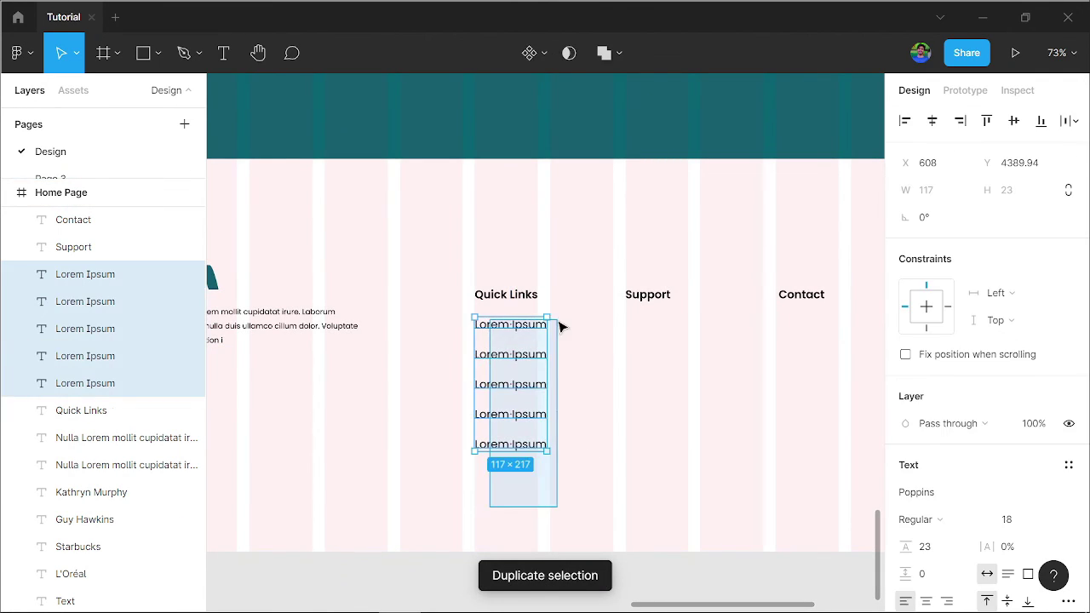
scroll(990, 486, "down", 3)
scroll(961, 268, "up", 3)
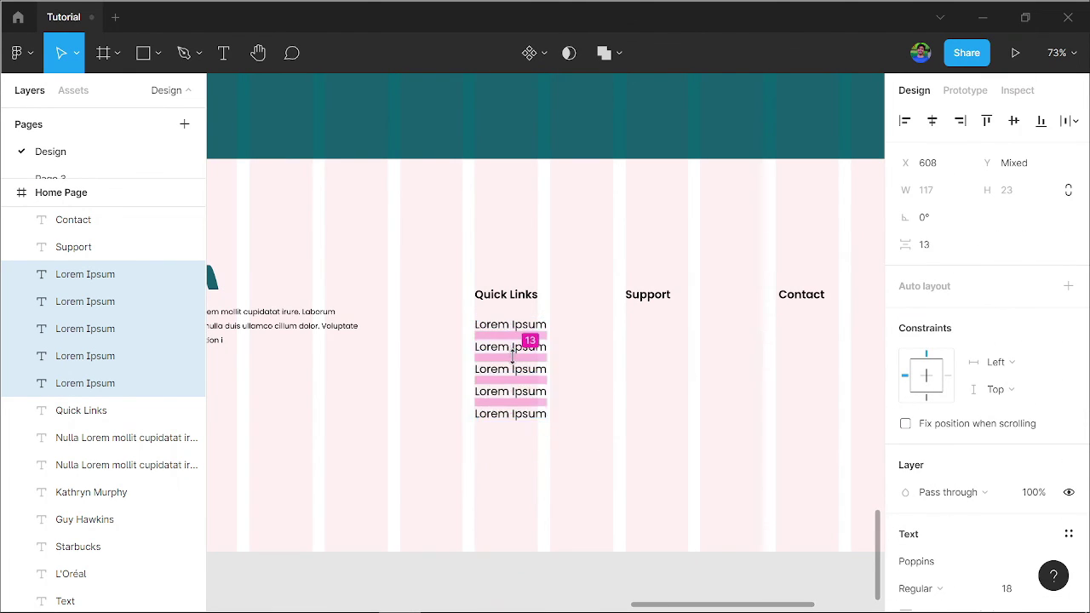
mouse_move(509, 370)
left_mouse_down()
mouse_move(509, 356)
mouse_move(686, 372)
left_mouse_up()
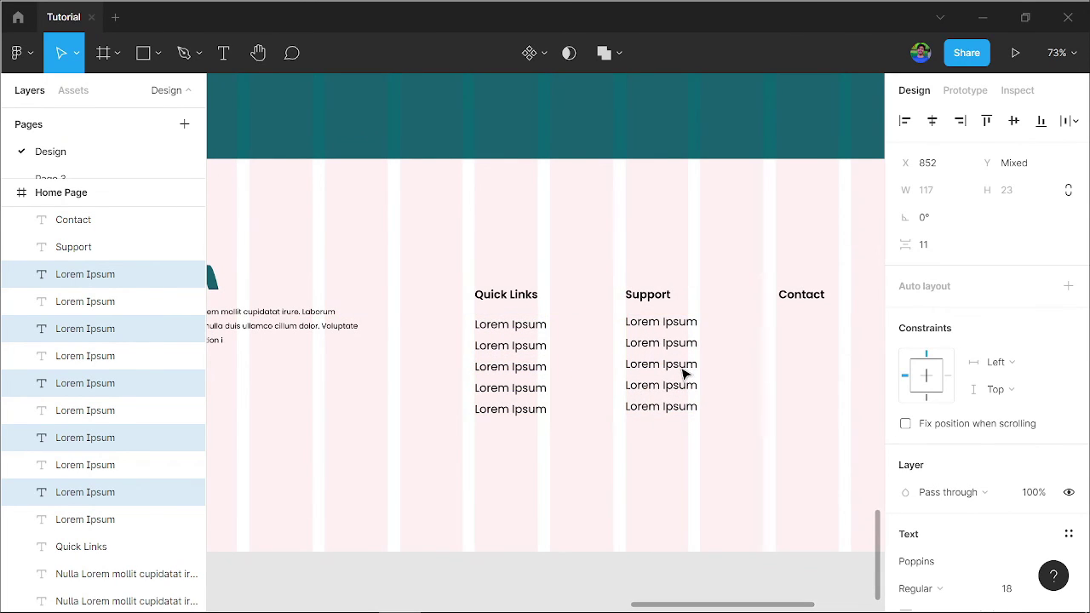
Copy the link stack under Contact and delete three links, leaving two.
left_click_drag(687, 373, 841, 374, "alt")
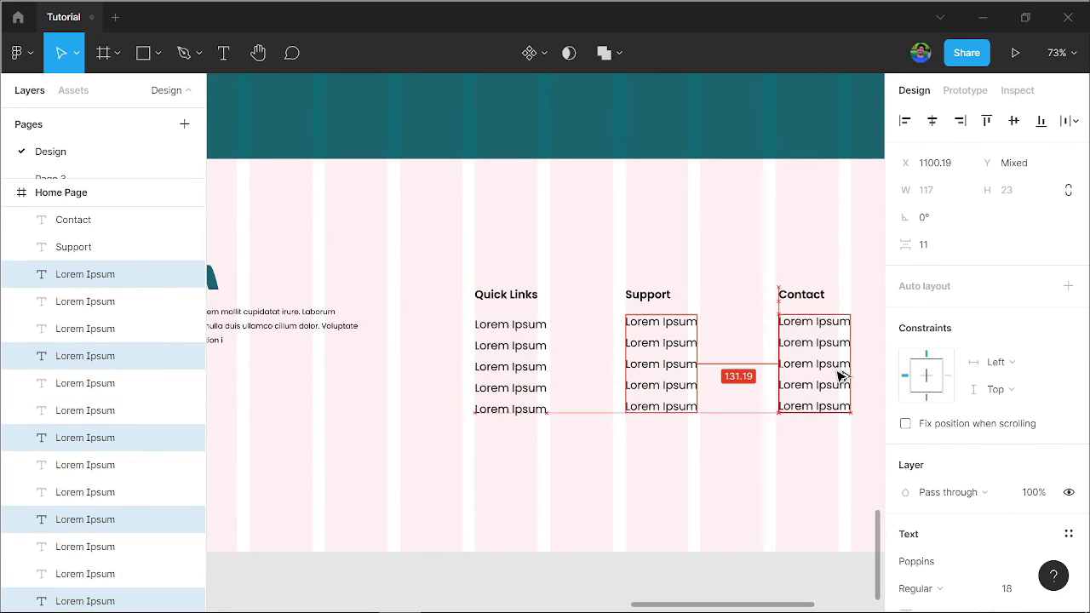
left_click_drag(815, 470, 802, 362)
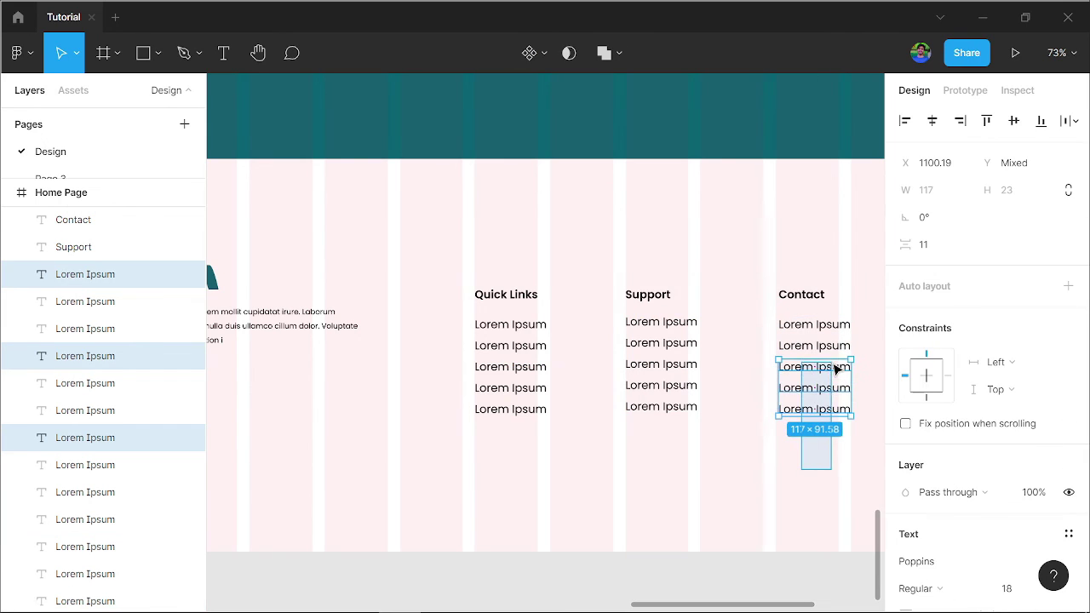
key("Delete")
scroll(440, 455, "right", 5)
With Content Reel, fill the first Contact line with a number and add a sample address line.
scroll(761, 331, "right", 3)
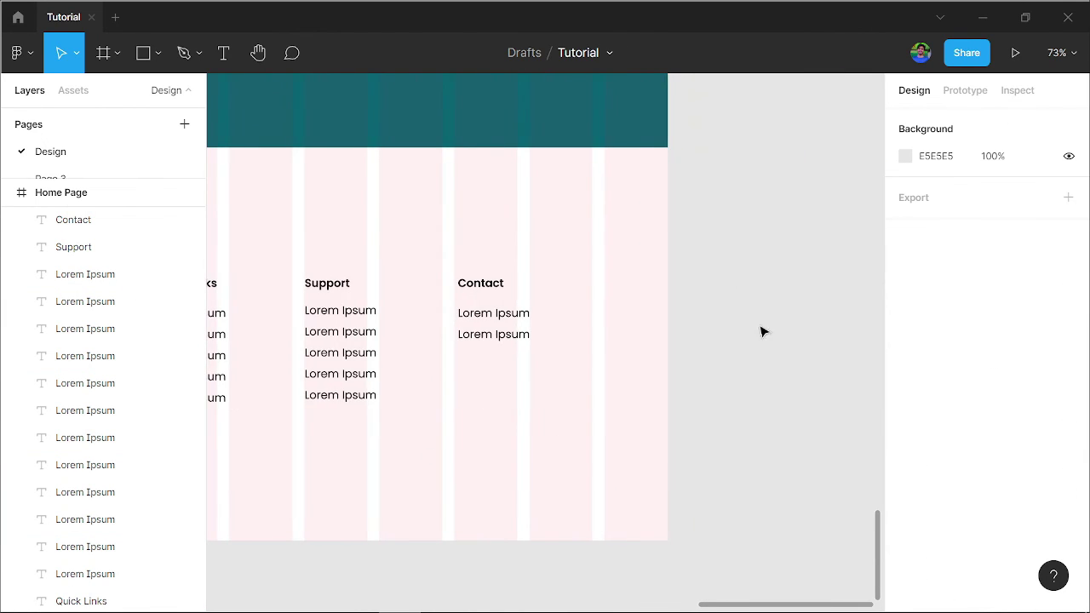
right_click(741, 274)
mouse_move(822, 385)
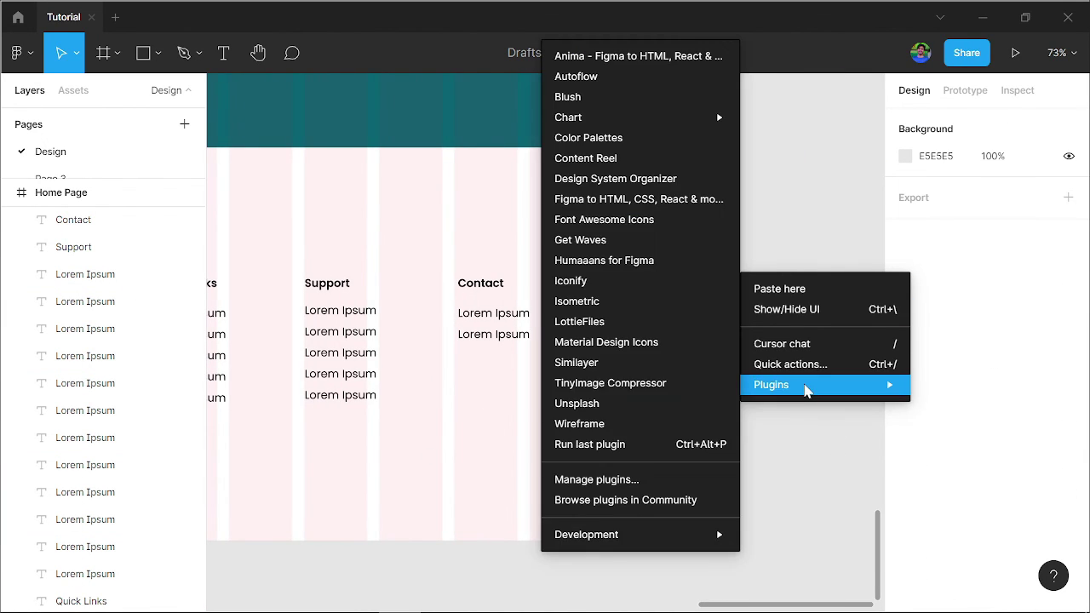
left_click(596, 157)
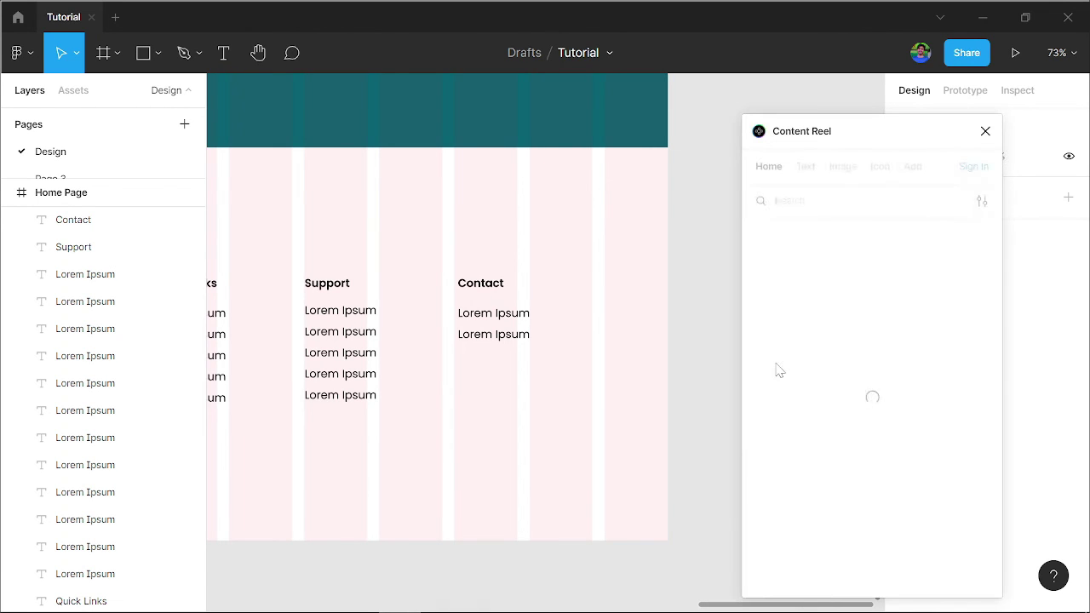
left_click(807, 167)
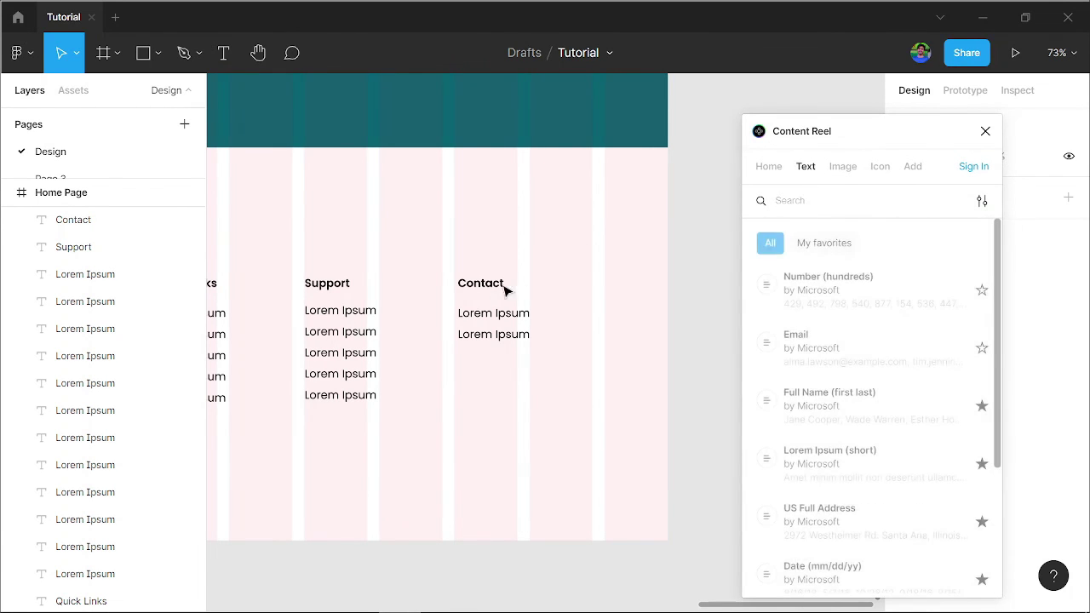
left_click(502, 313)
key("Escape")
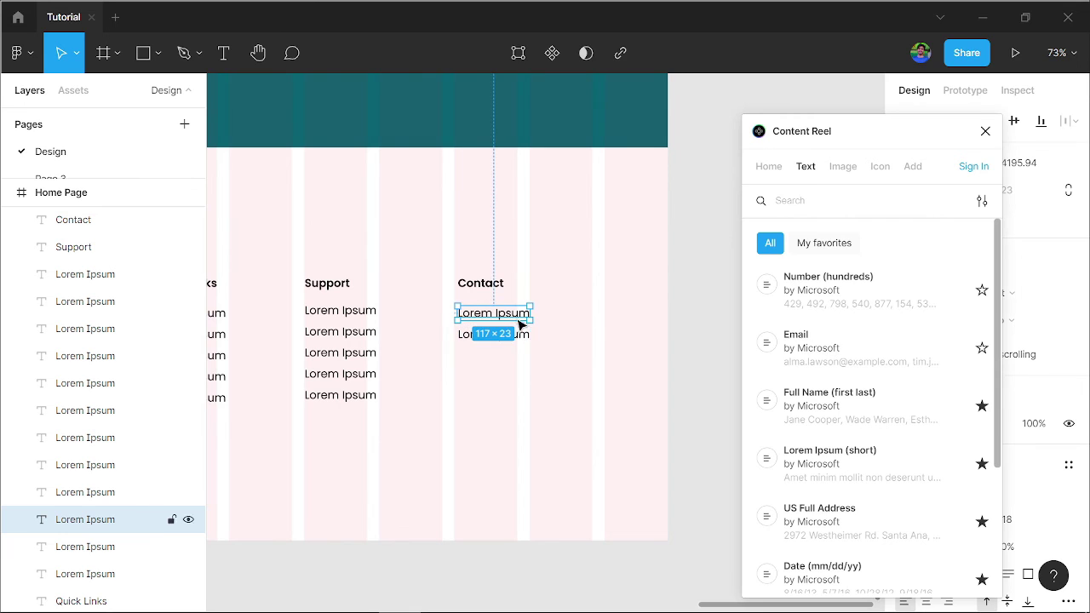
left_click(824, 305)
scroll(861, 396, "down", 2)
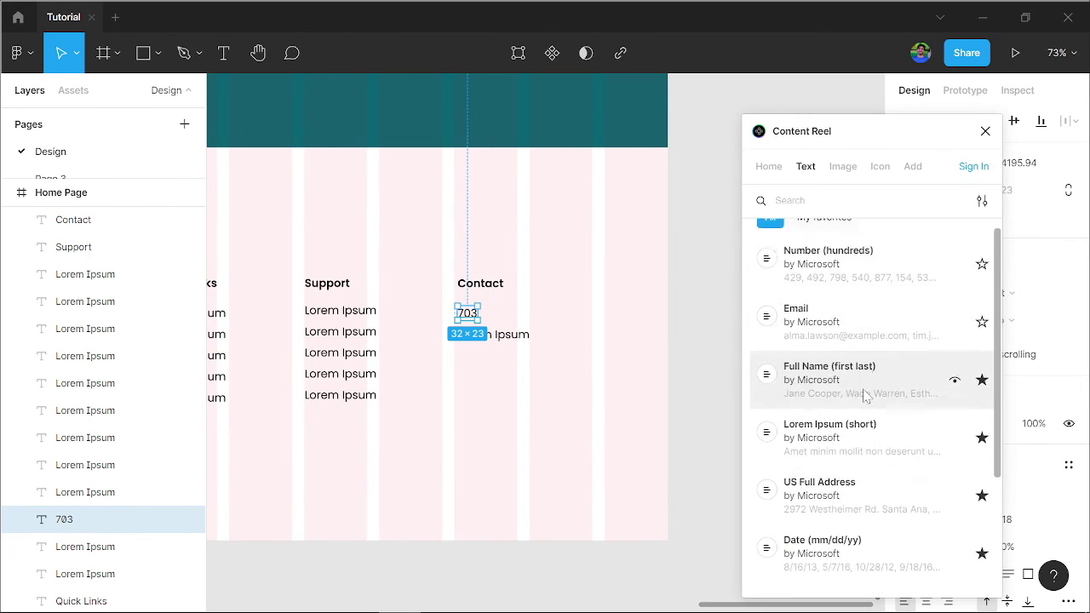
left_click(505, 337)
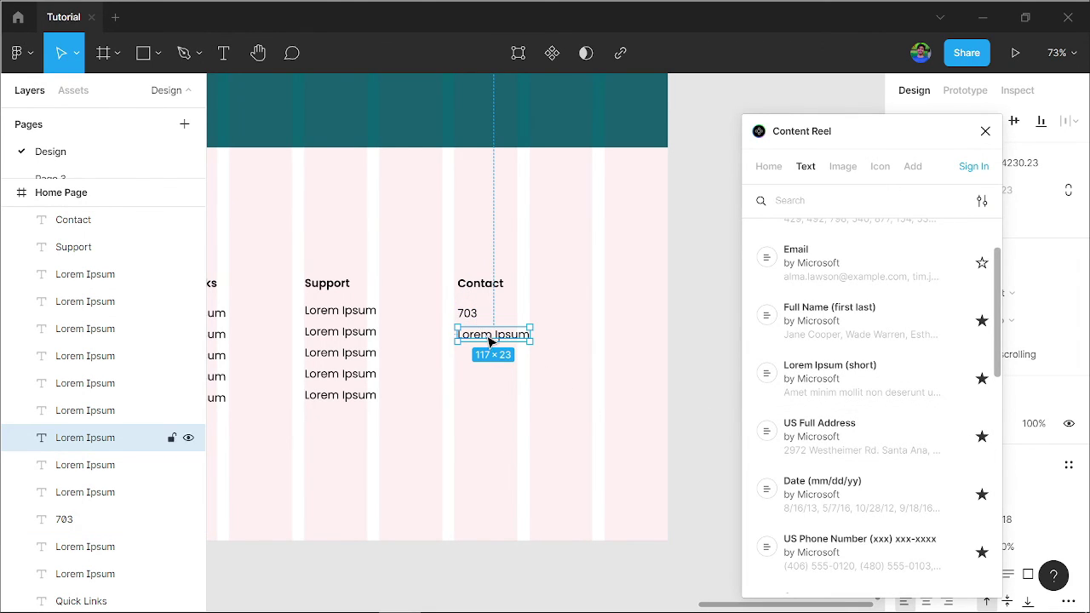
left_click_drag(490, 340, 492, 370)
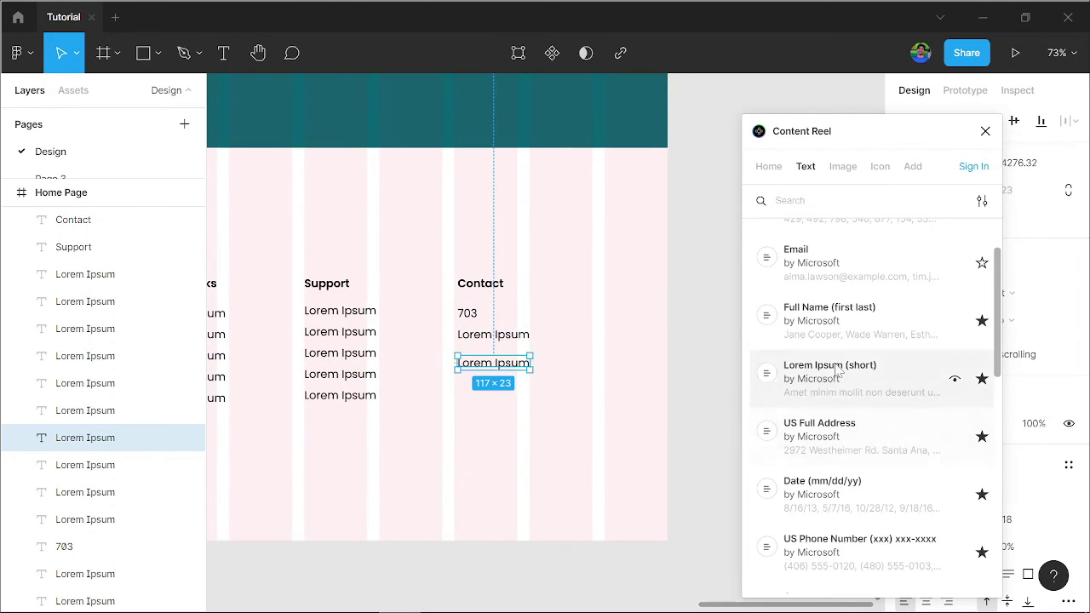
left_click(817, 426)
Fill the second Contact line with a sample e-mail address from Content Reel.
left_click(520, 464)
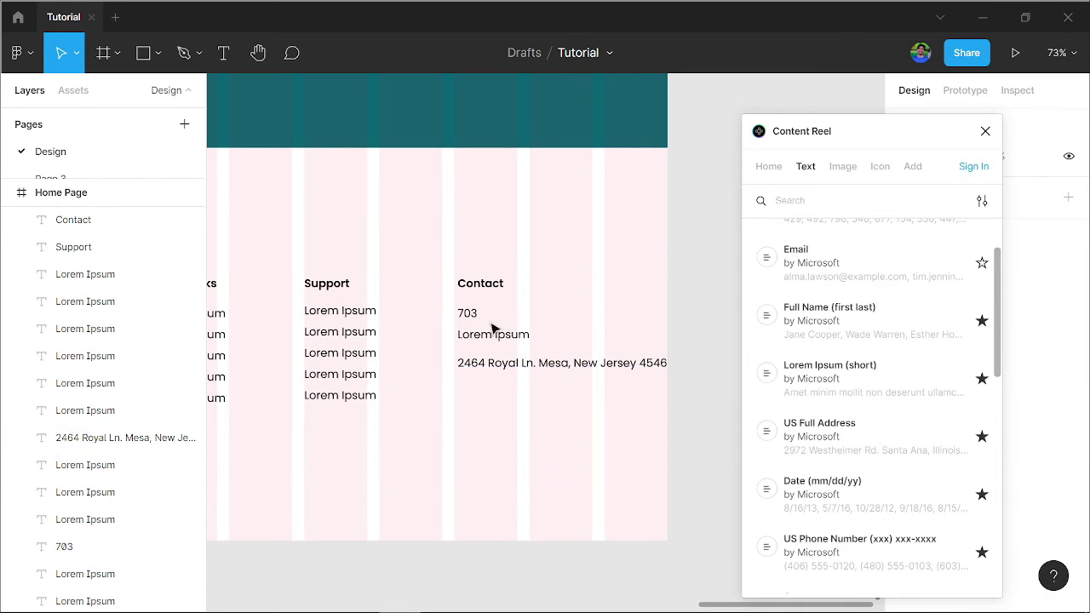
left_click(492, 330)
scroll(835, 434, "down", 2)
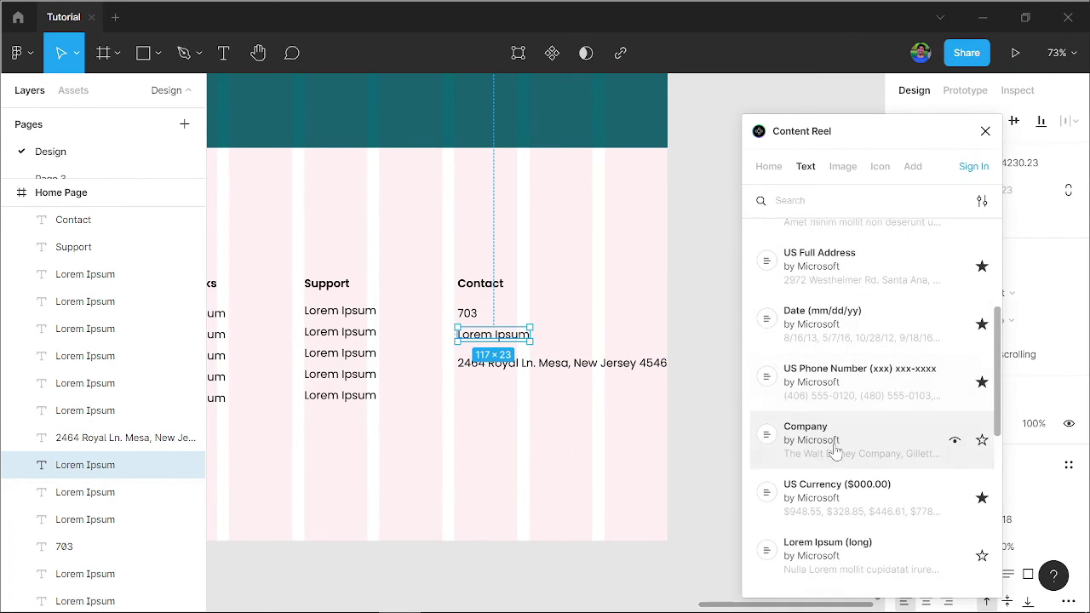
left_click(834, 458)
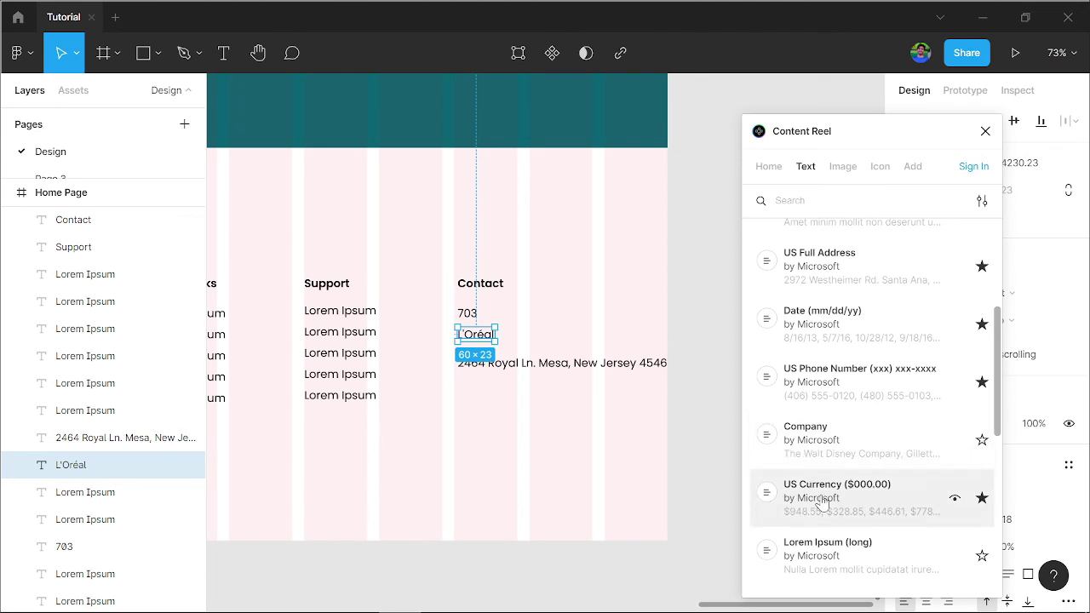
scroll(834, 476, "down", 2)
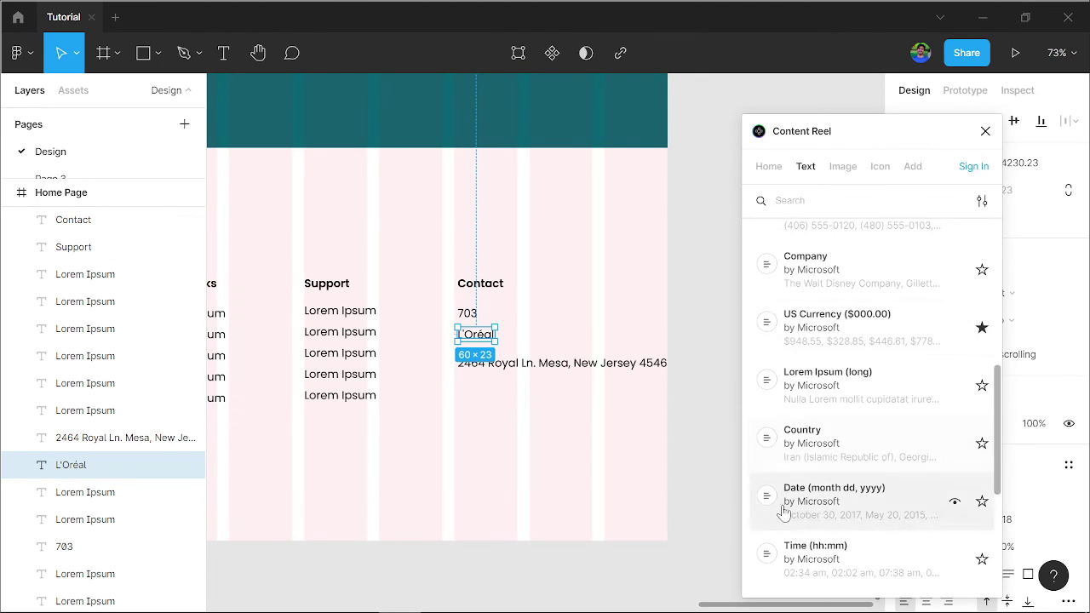
scroll(953, 450, "up", 2)
scroll(954, 341, "up", 3)
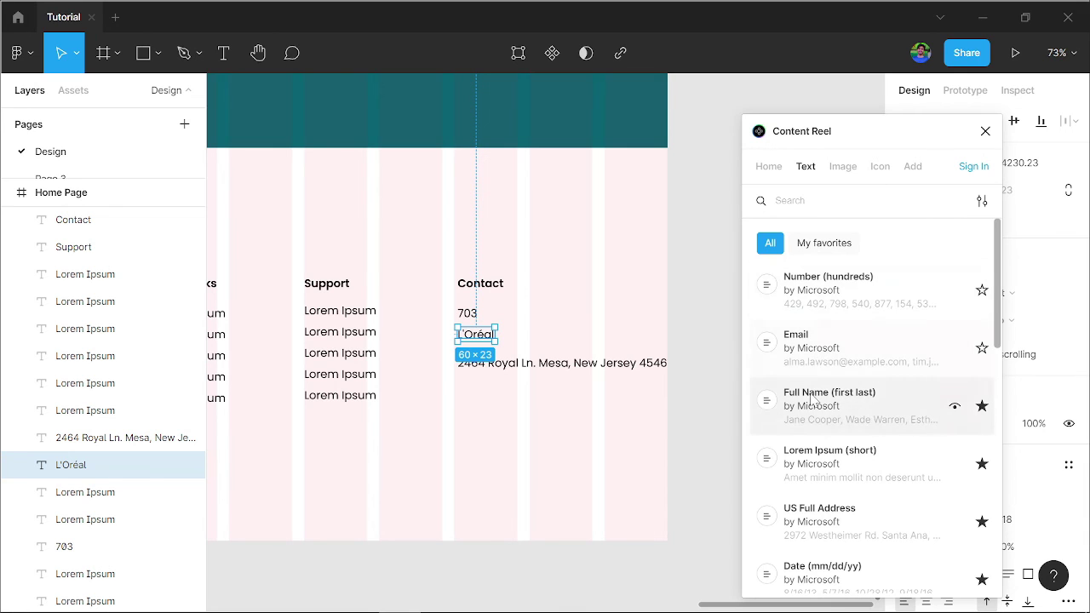
left_click_drag(844, 351, 485, 334)
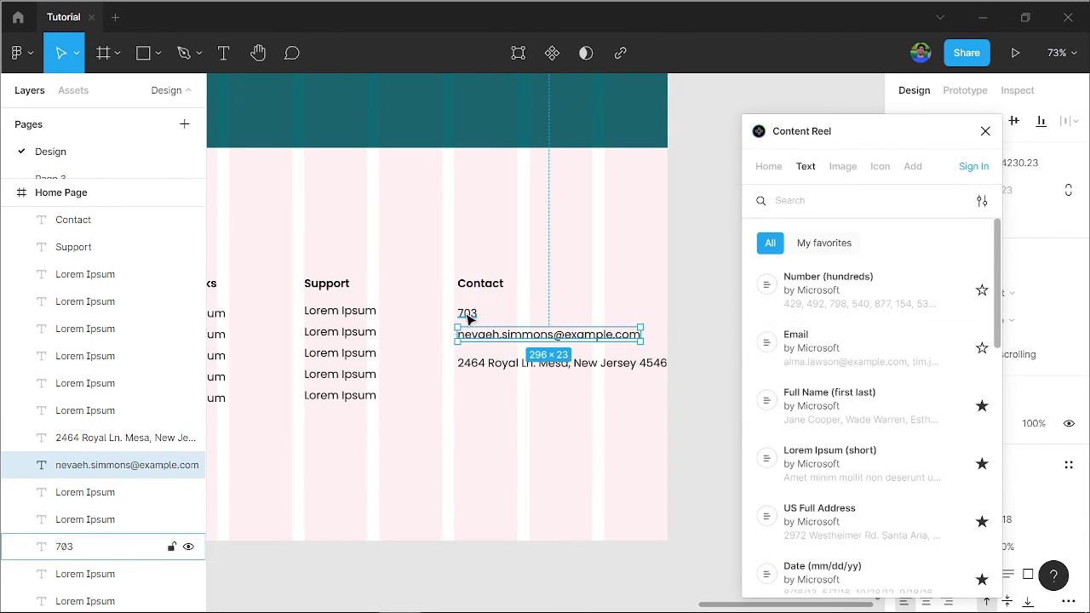
Replace the first Contact line with a US sample phone number and close Content Reel.
left_click(466, 314)
scroll(814, 487, "down", 5)
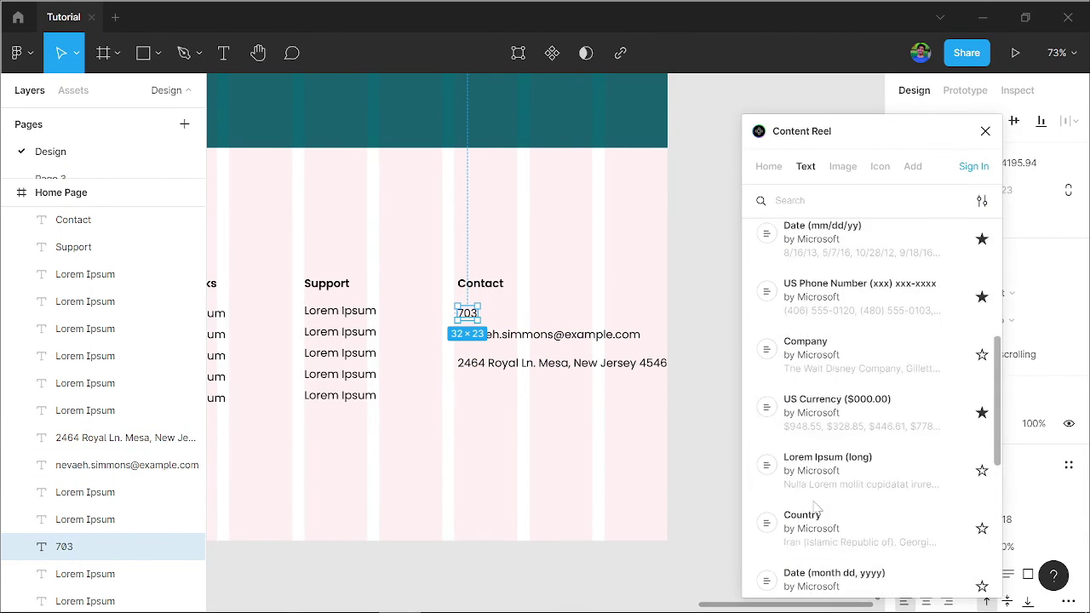
scroll(842, 472, "down", 2)
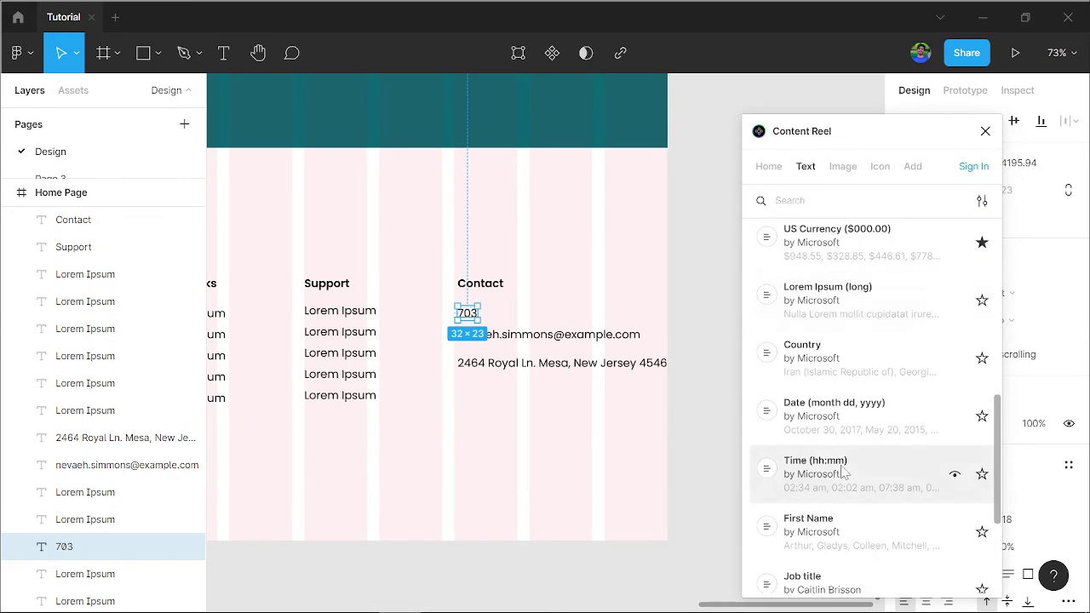
scroll(841, 473, "down", 2)
scroll(842, 472, "down", 1)
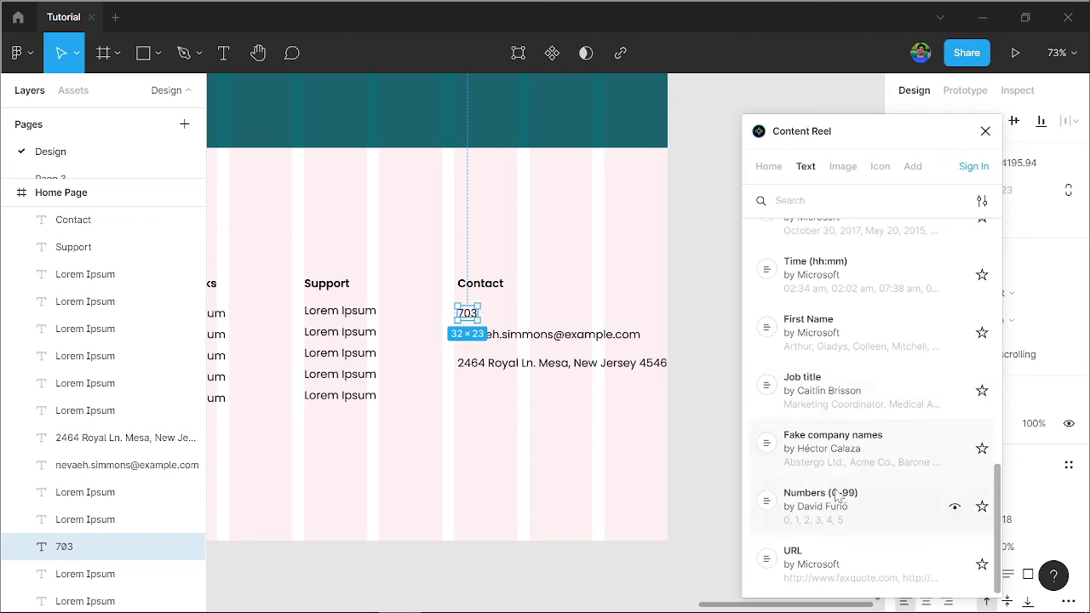
scroll(848, 442, "up", 2)
scroll(845, 413, "up", 2)
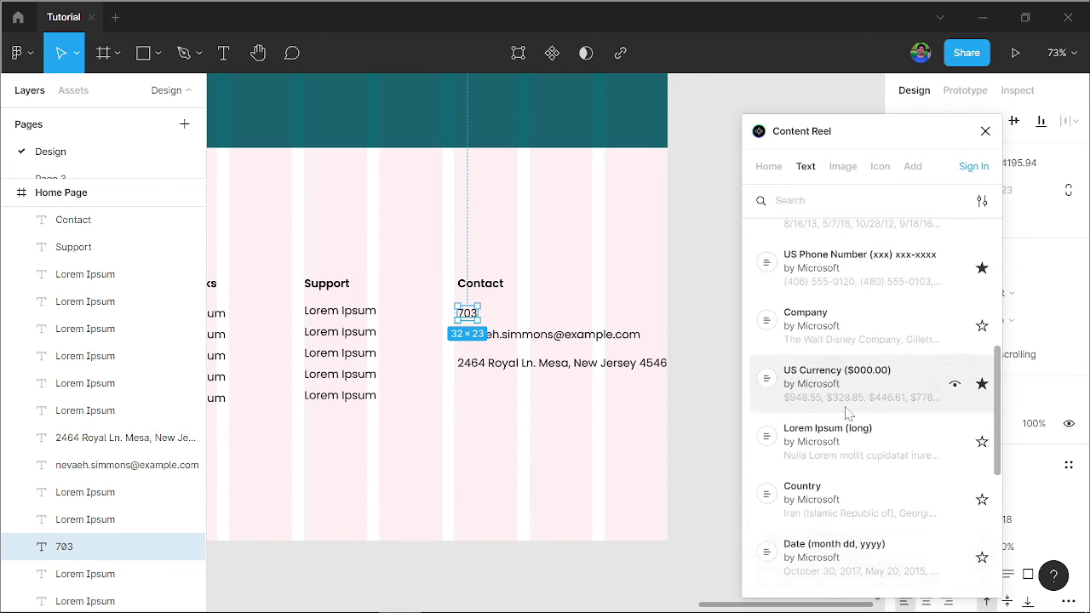
scroll(845, 413, "up", 3)
scroll(847, 413, "up", 1)
scroll(847, 413, "up", 1)
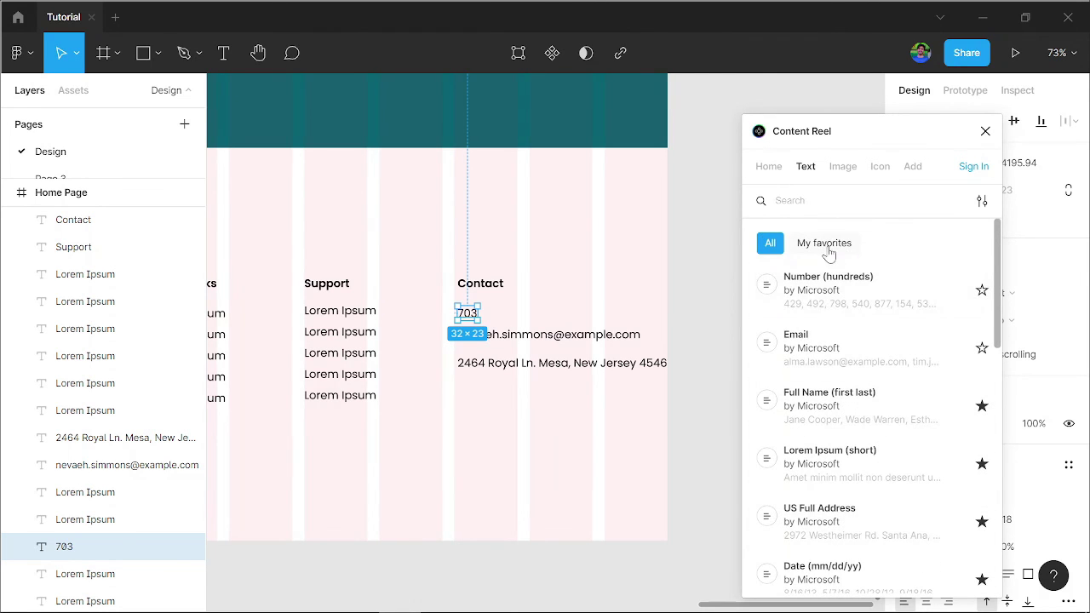
left_click(779, 170)
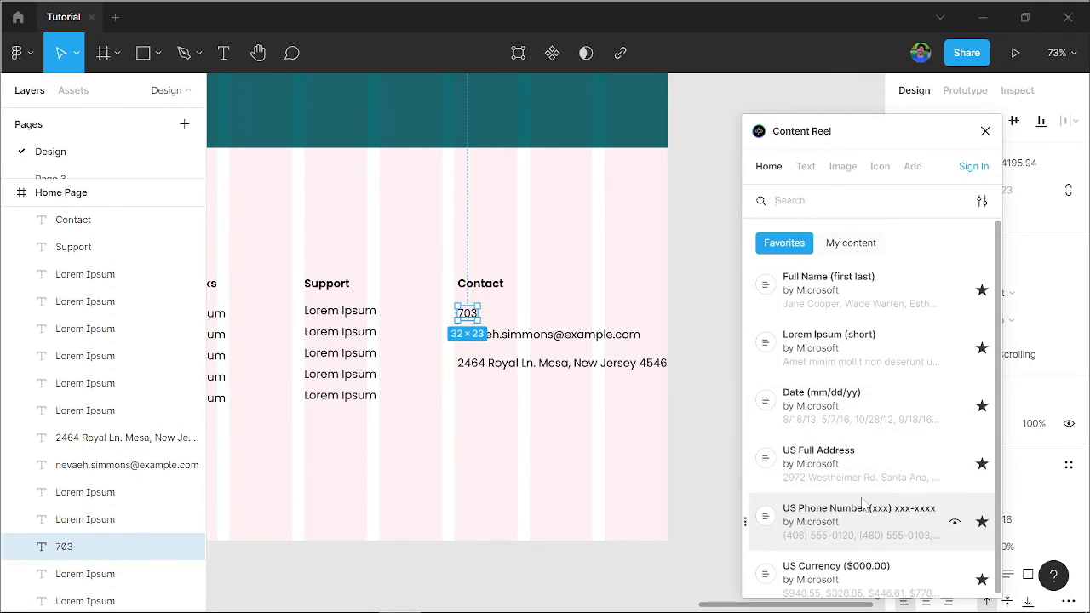
left_click(862, 503)
left_click(985, 131)
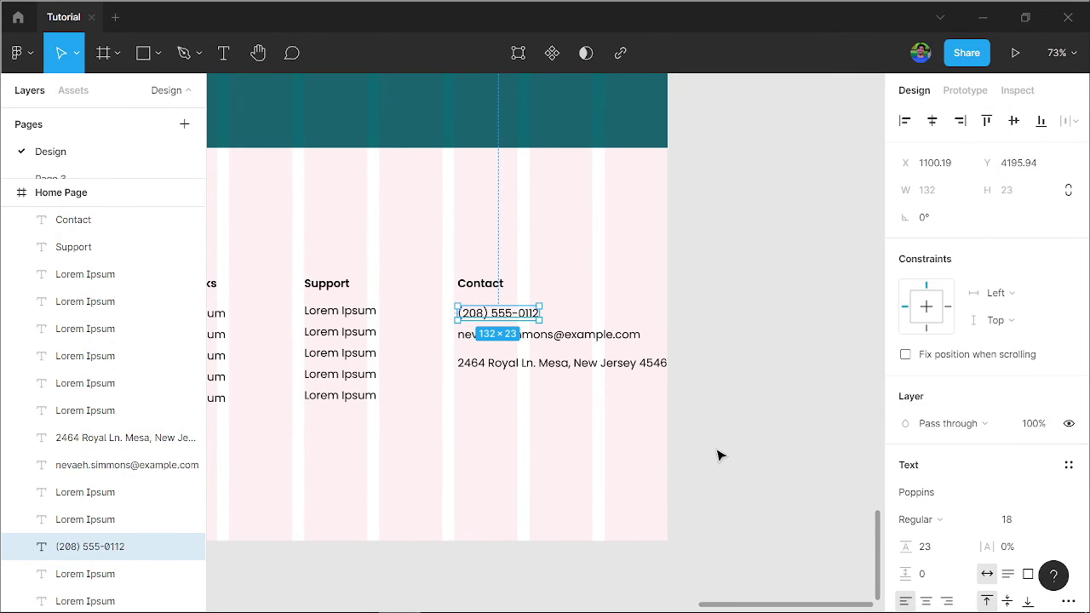
left_click(721, 452)
left_click(631, 371)
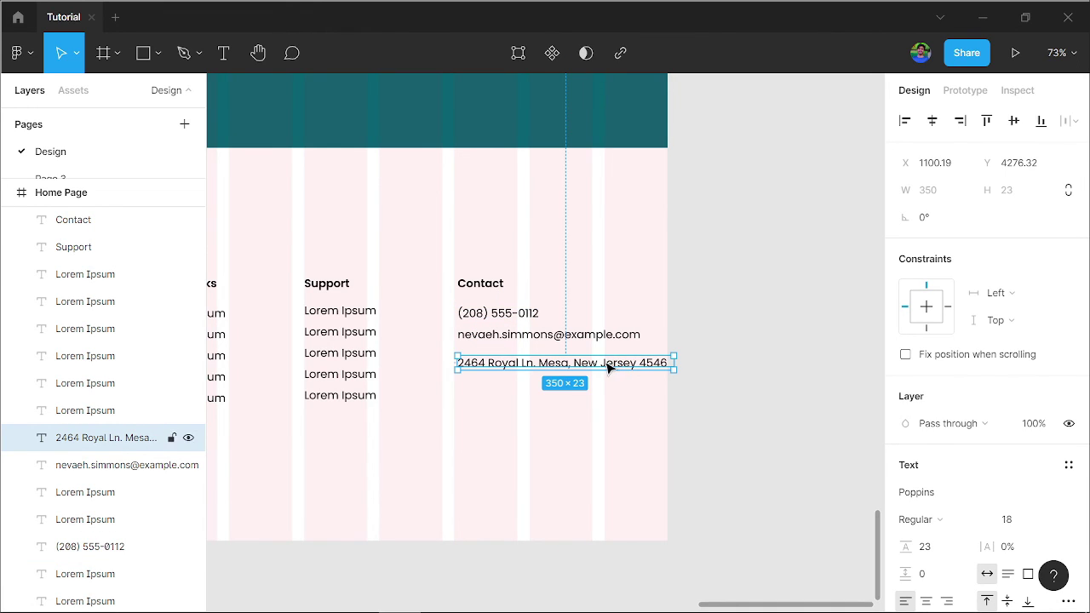
Rewrap the Contact street address onto two lines in a 232-wide text box.
double_click(610, 366)
left_click(605, 363)
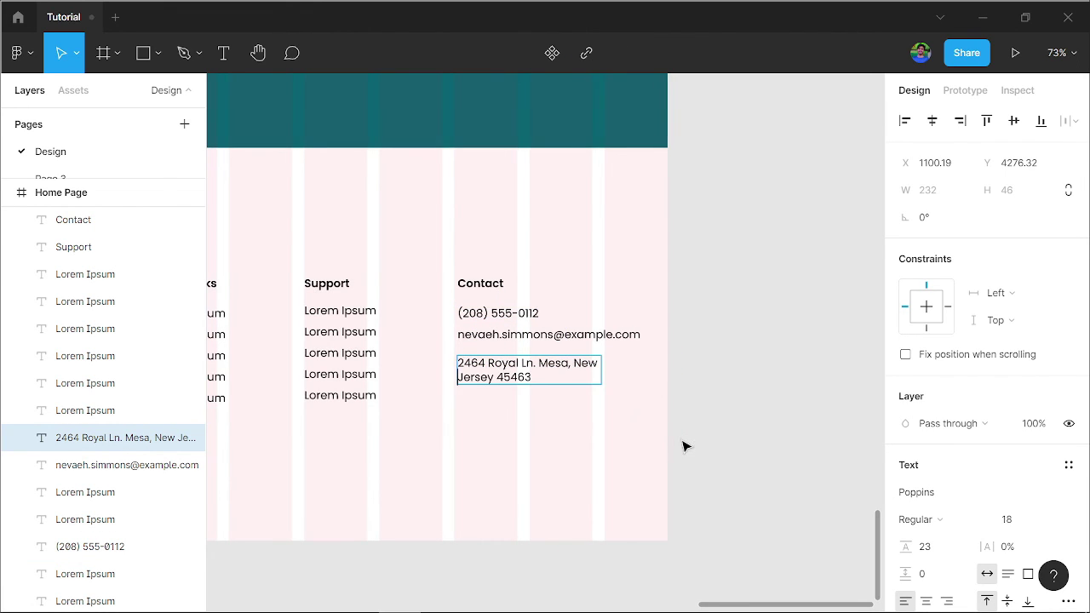
key("Escape")
left_click(793, 440)
scroll(794, 440, "down", 3, "ctrl")
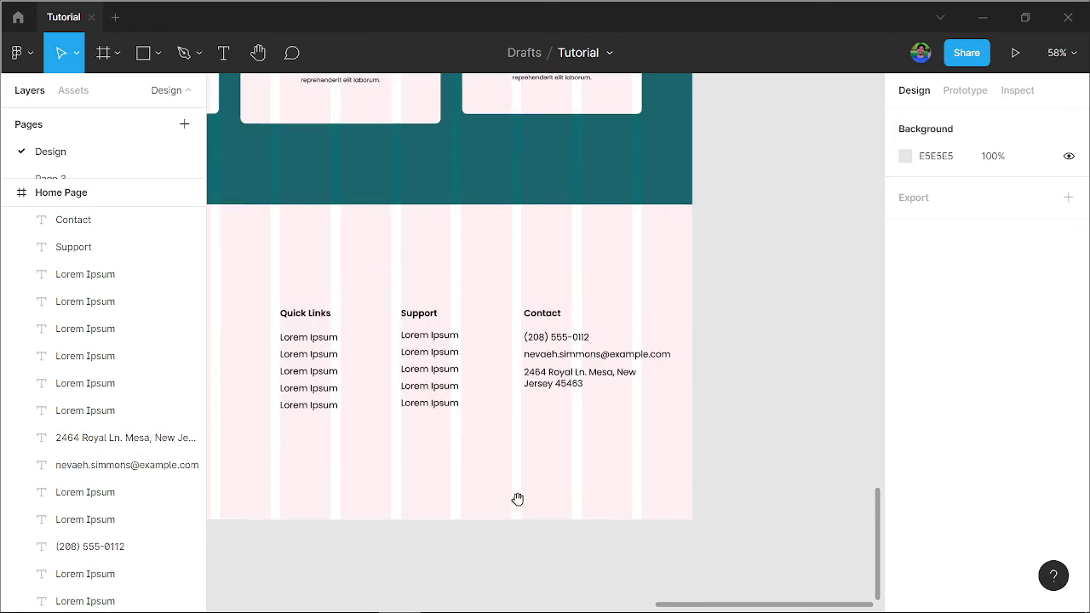
scroll(517, 499, "down", 3)
scroll(517, 499, "left", 5)
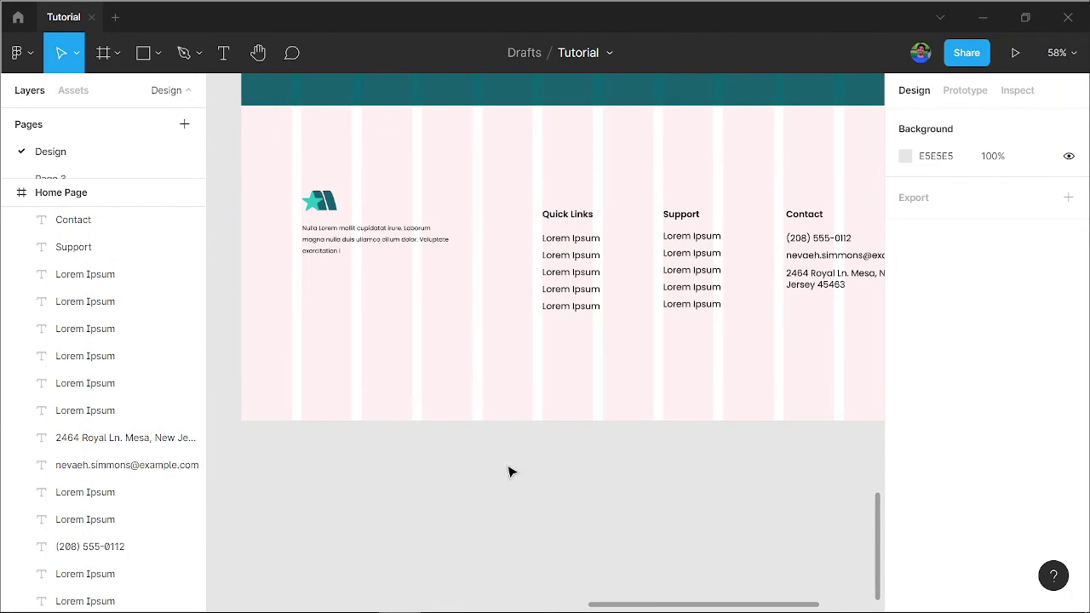
Duplicate Quick Links to the footer bottom, retyped as the 'All right researved' line.
left_click_drag(567, 213, 638, 404)
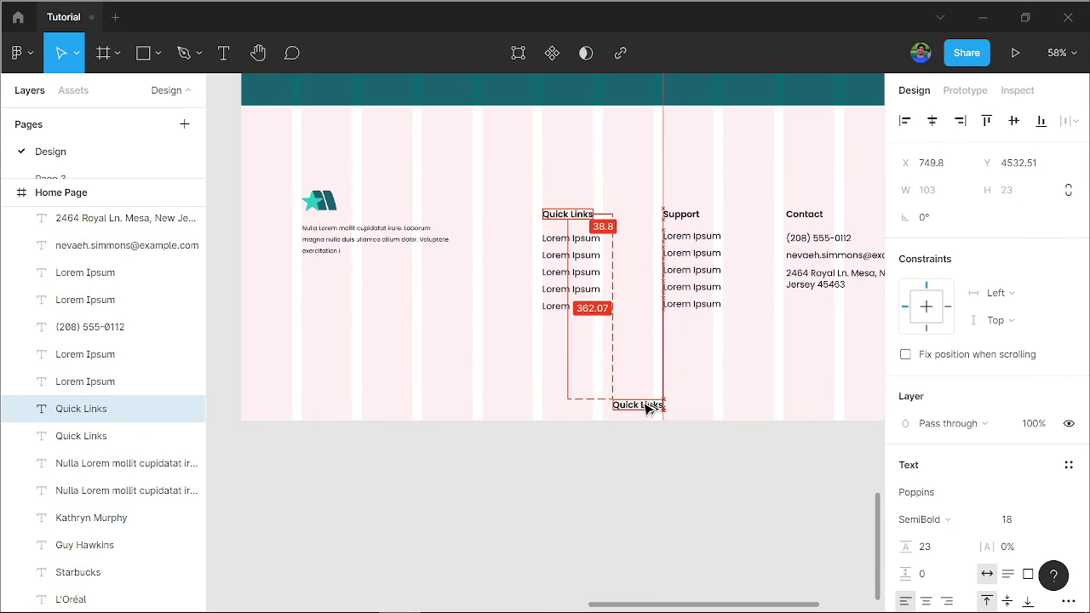
type("All right")
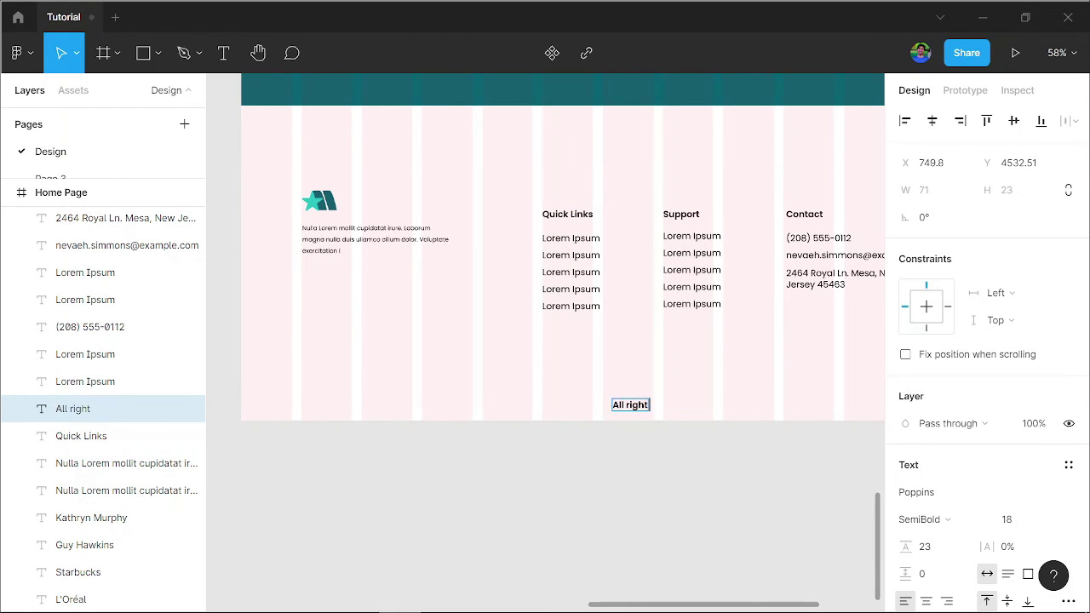
right_click(631, 406)
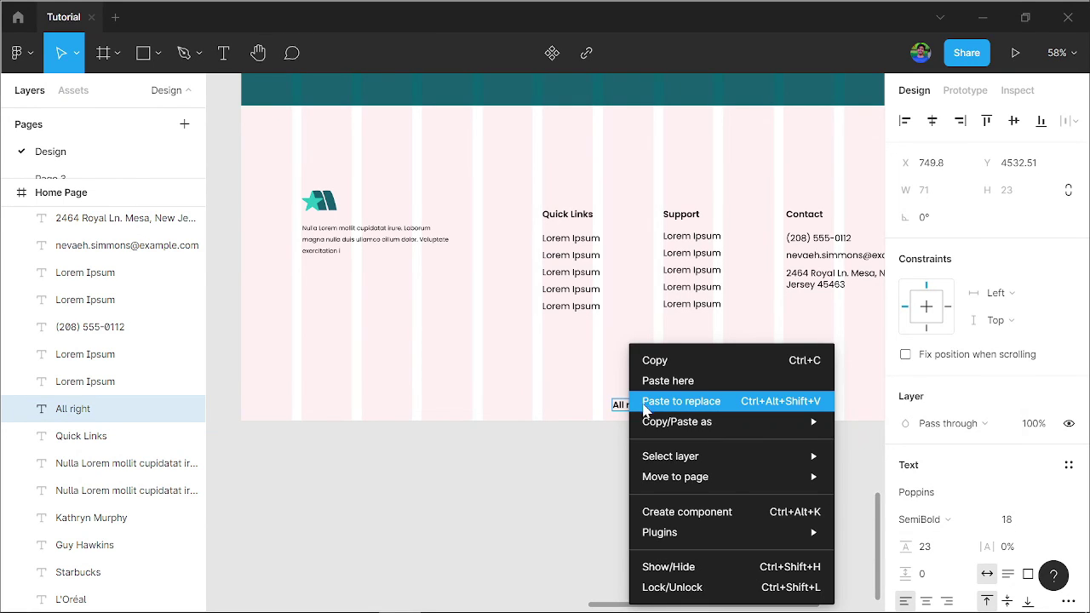
left_click(571, 455)
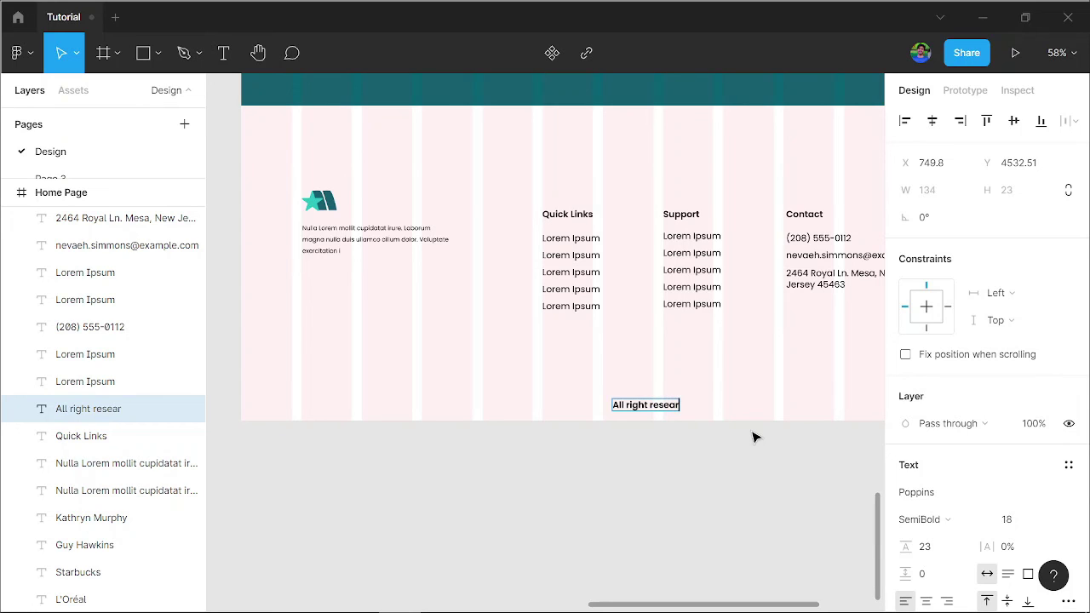
key("Escape")
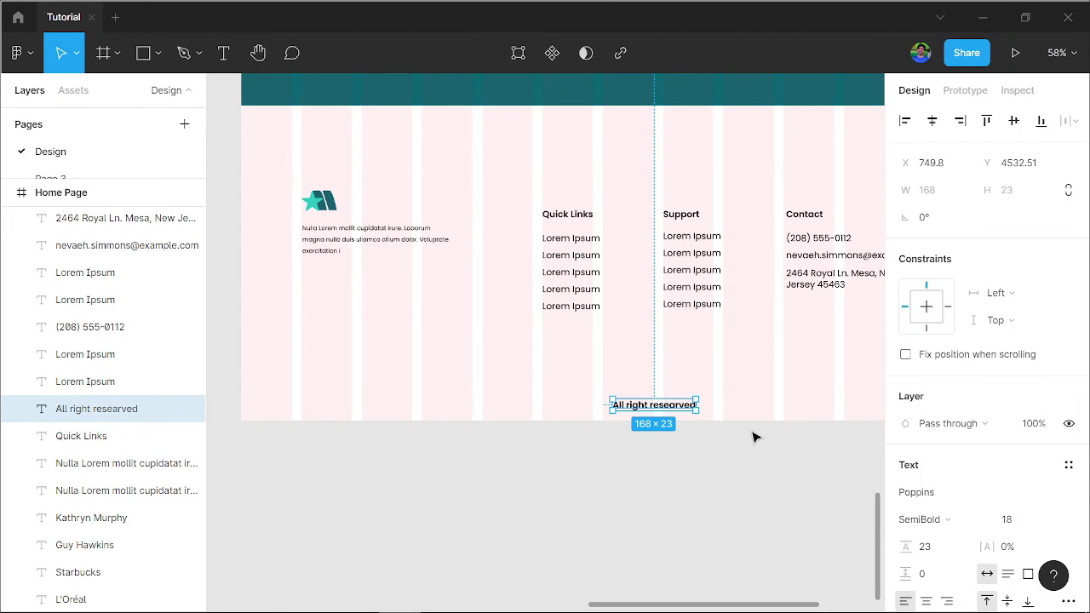
Centre the copyright line horizontally on the page and nudge it up slightly.
key("Right")
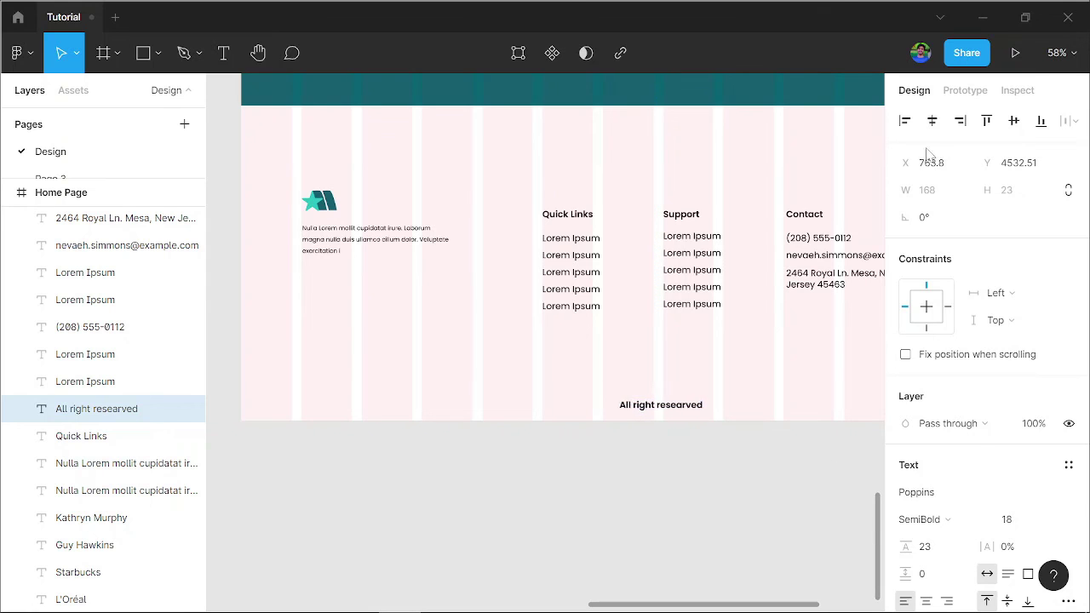
left_click(932, 120)
scroll(609, 521, "down", 5)
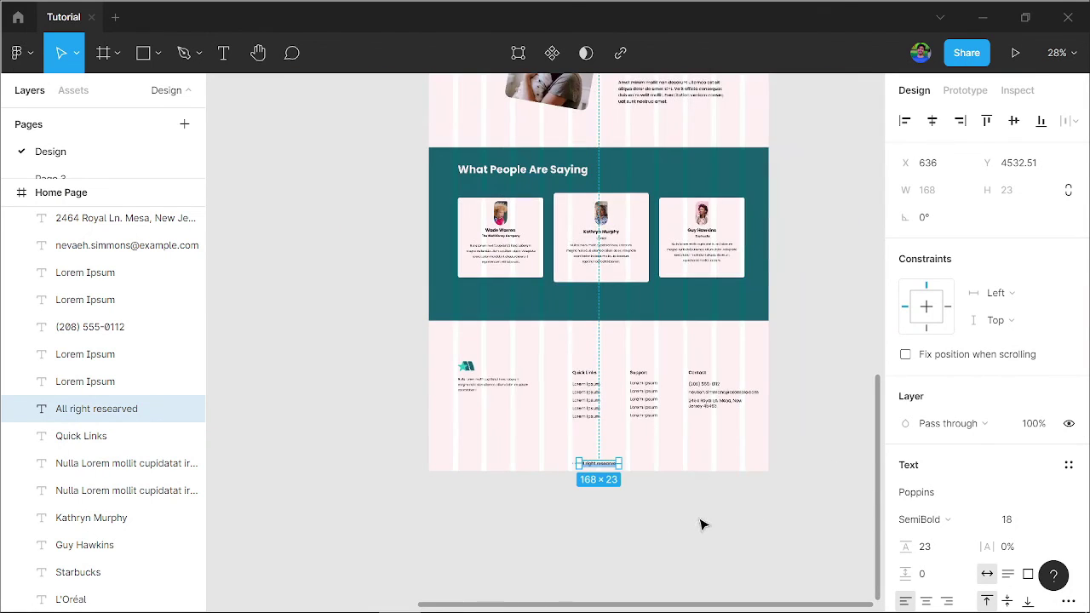
key("shift+Up")
key("shift+Up")
key("shift+Up")
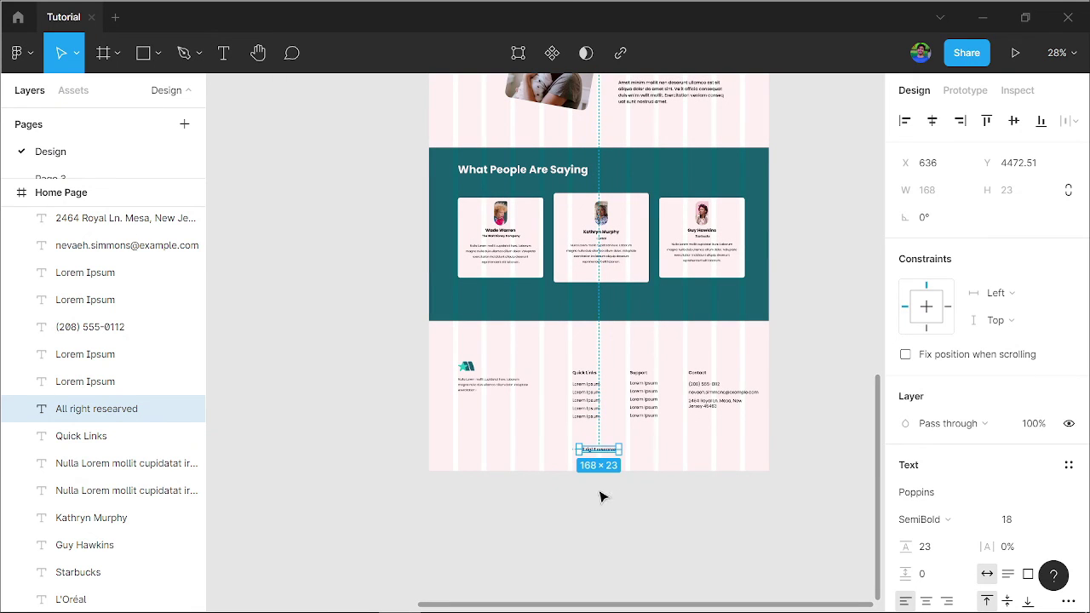
Trim the Home Page frame's bottom to 1440 × 4562, just below the copyright.
left_click(580, 523)
scroll(580, 511, "up", 5)
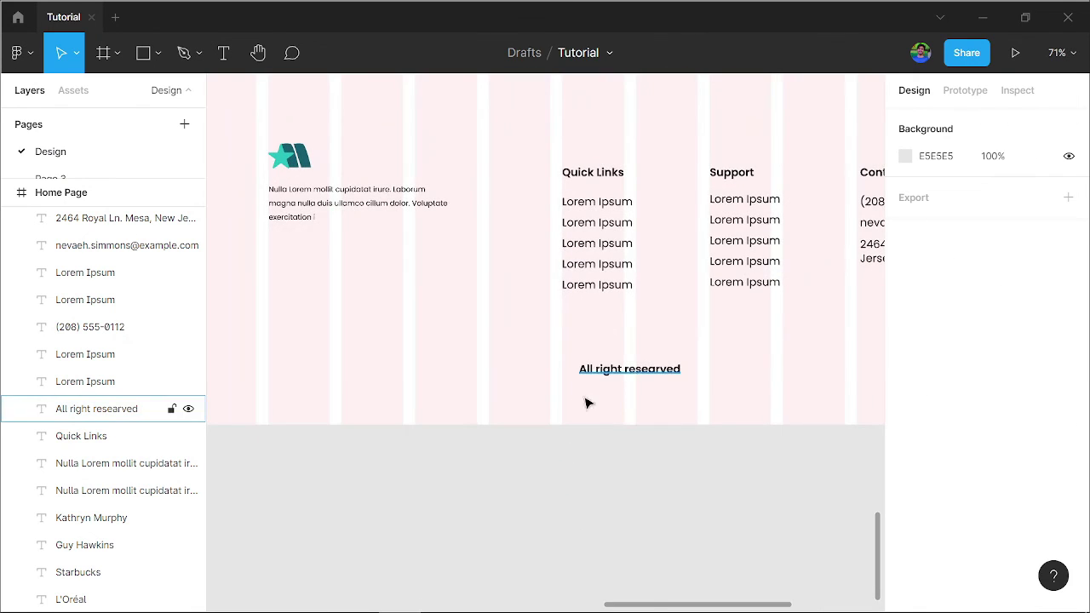
right_click(478, 474)
left_click_drag(503, 423, 508, 390)
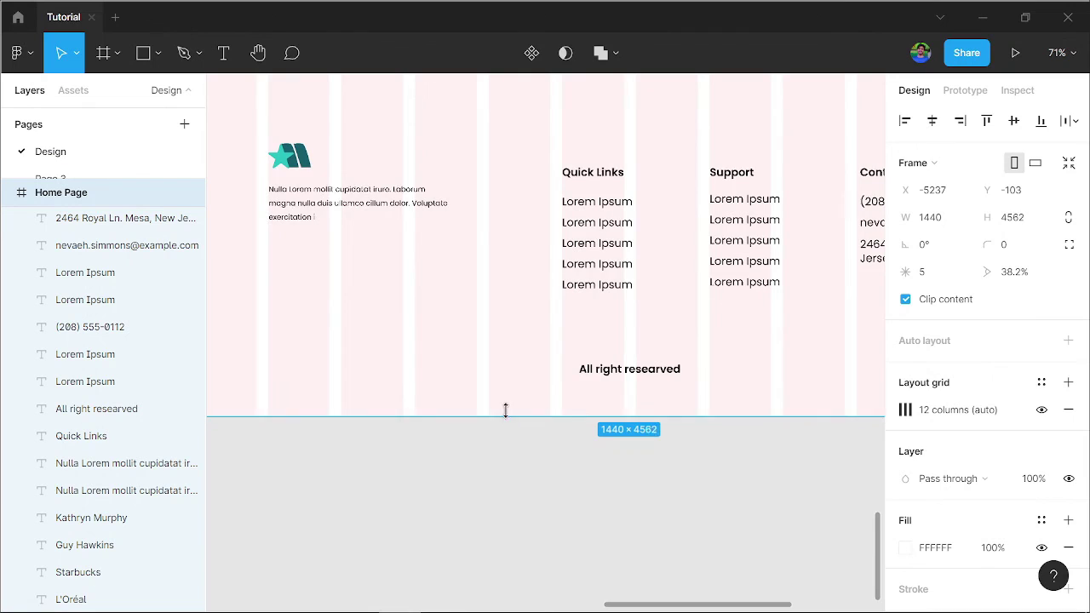
Prefix the copyright line with 2022 so it reads '2022 All right researved'.
left_click(594, 474)
left_click(606, 371)
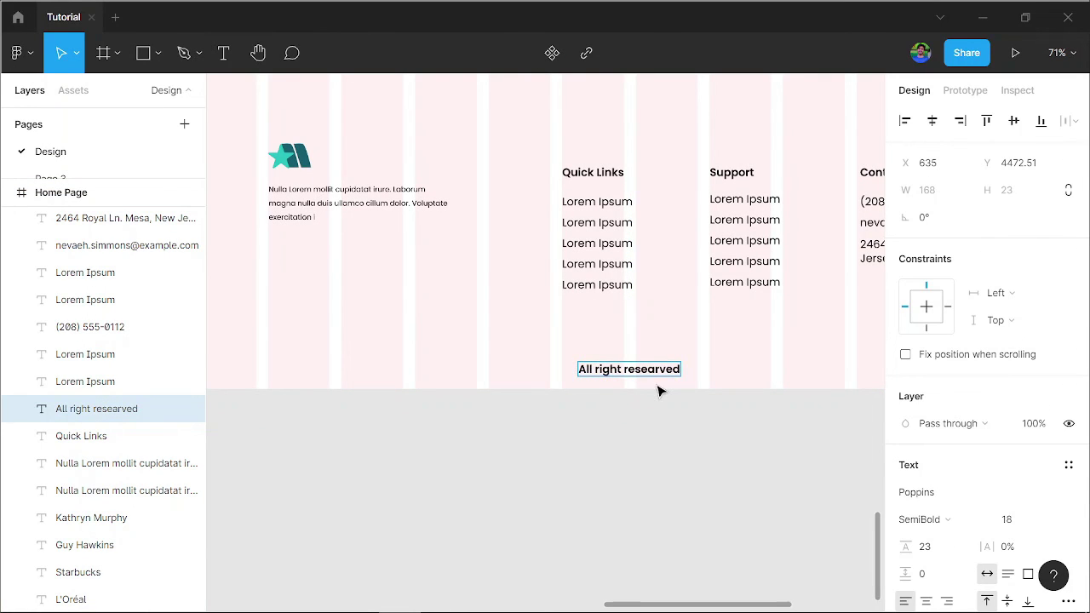
type("2022")
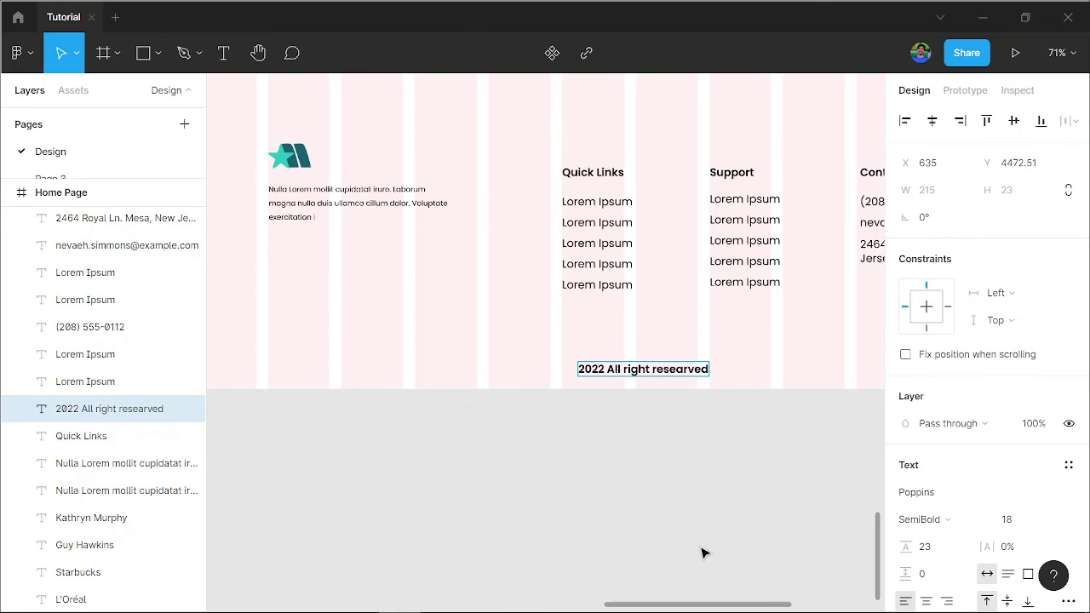
key("Escape")
key("Escape")
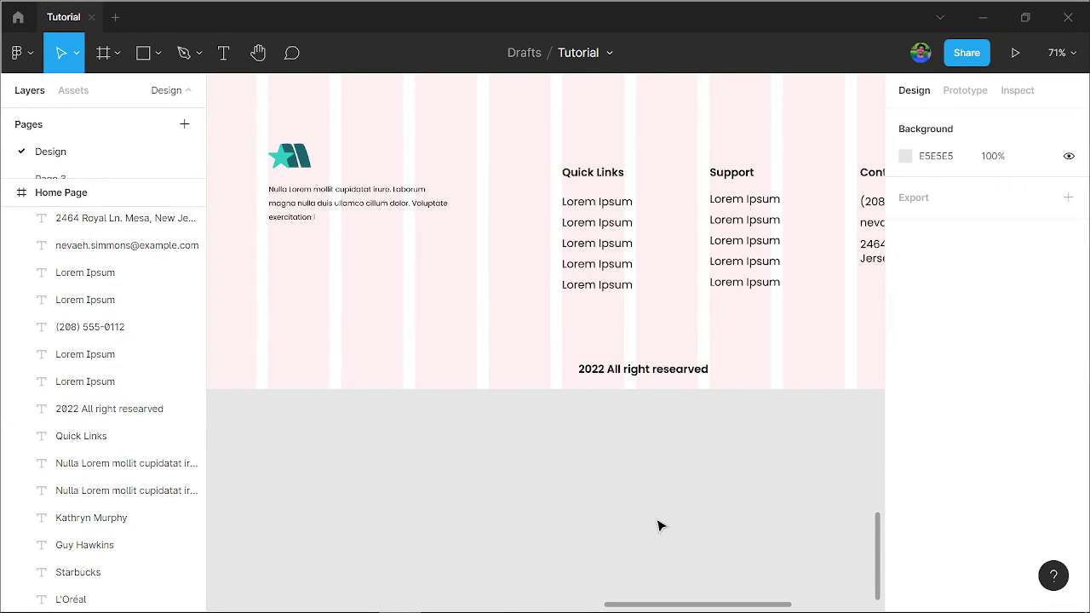
scroll(659, 525, "down", 3)
Remove the column layout grid from the Home Page frame.
scroll(660, 525, "down", 2)
scroll(778, 451, "up", 2)
scroll(671, 511, "down", 3)
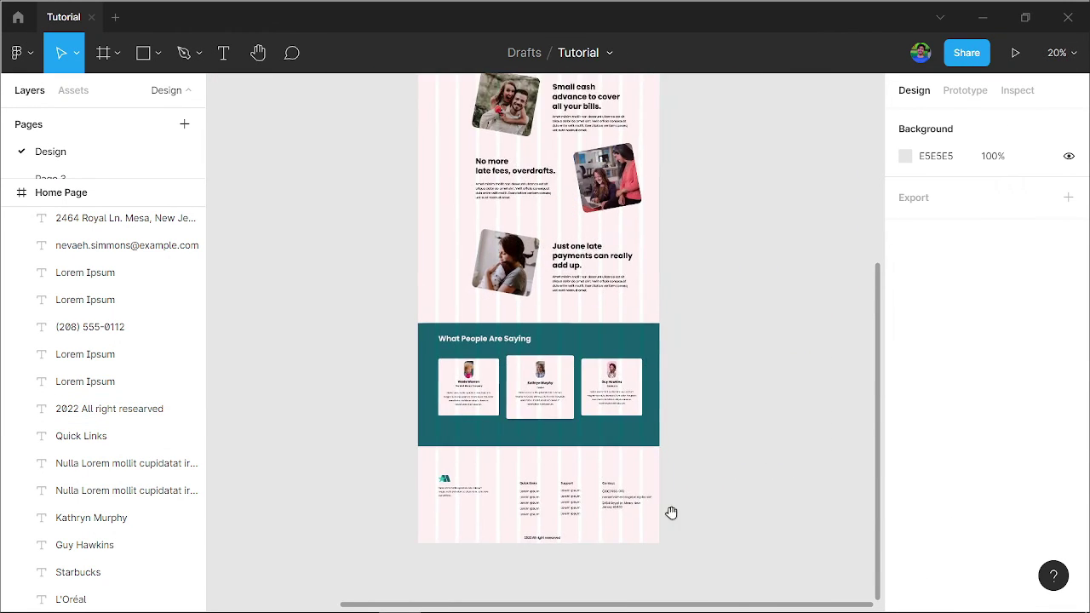
scroll(742, 469, "up", 3)
scroll(742, 470, "up", 5)
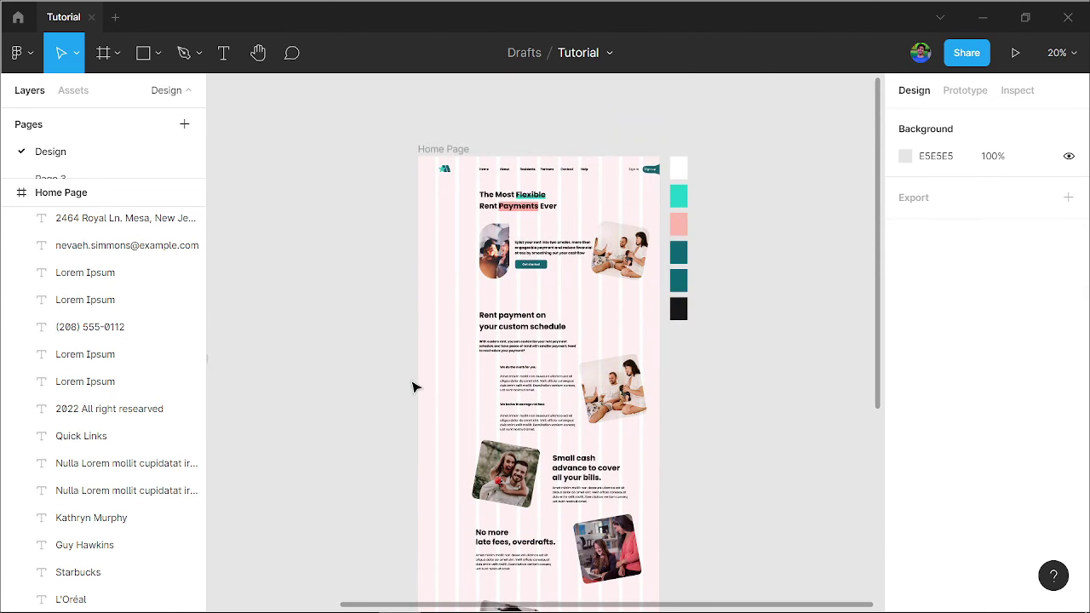
scroll(412, 387, "up", 2)
scroll(777, 460, "down", 3)
mouse_move(773, 468)
left_mouse_down()
mouse_move(592, 364)
mouse_move(578, 339)
left_mouse_up()
left_click(424, 115)
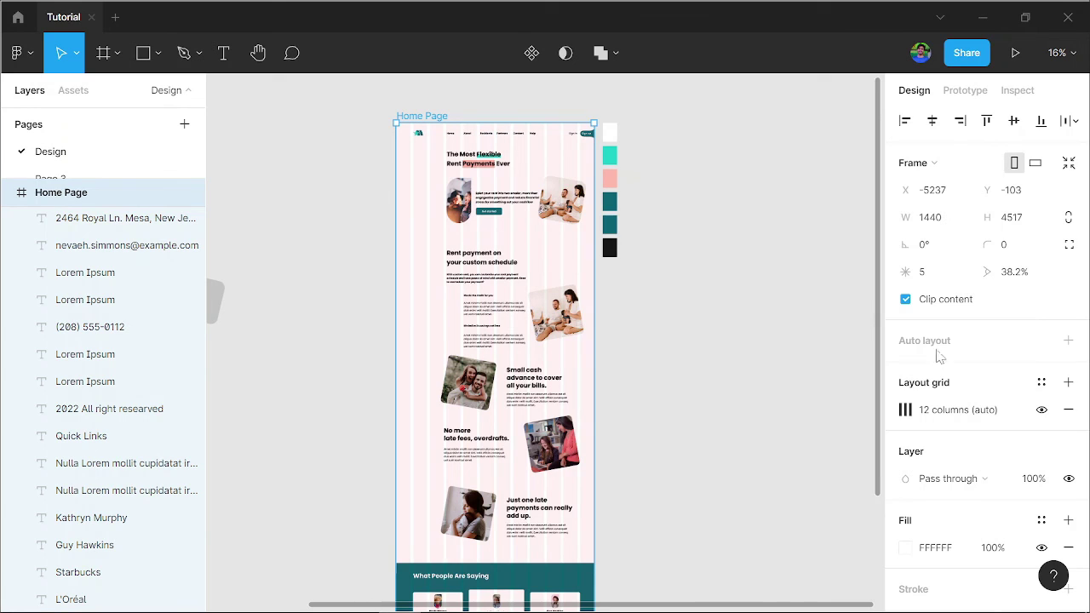
left_click(1067, 410)
left_click(696, 394)
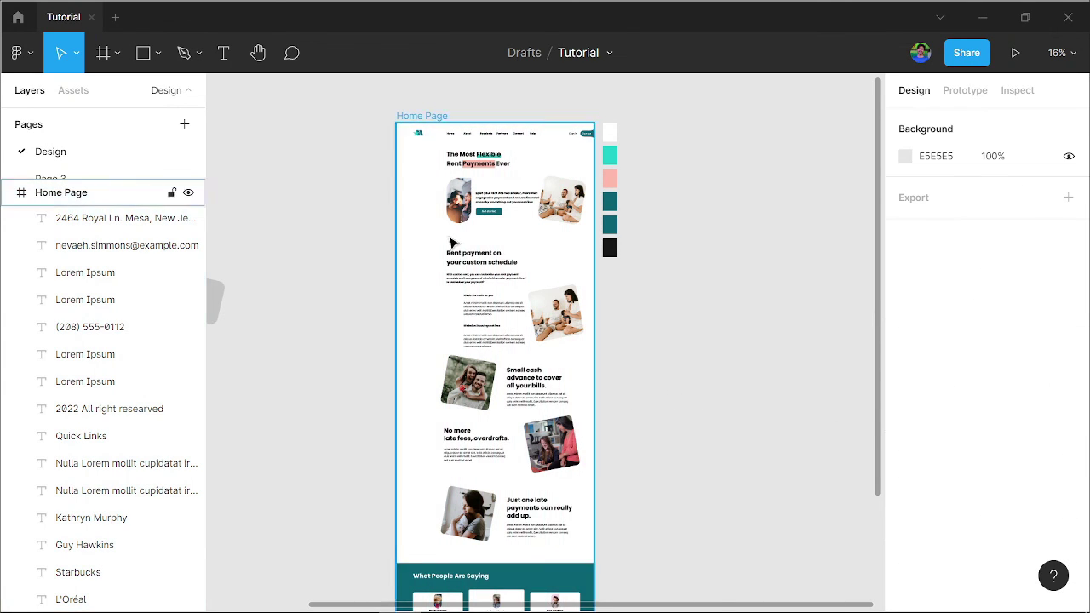
Move the misplaced body paragraph up beneath the 'We do the math for you' heading.
scroll(453, 243, "up", 3)
left_click(535, 434)
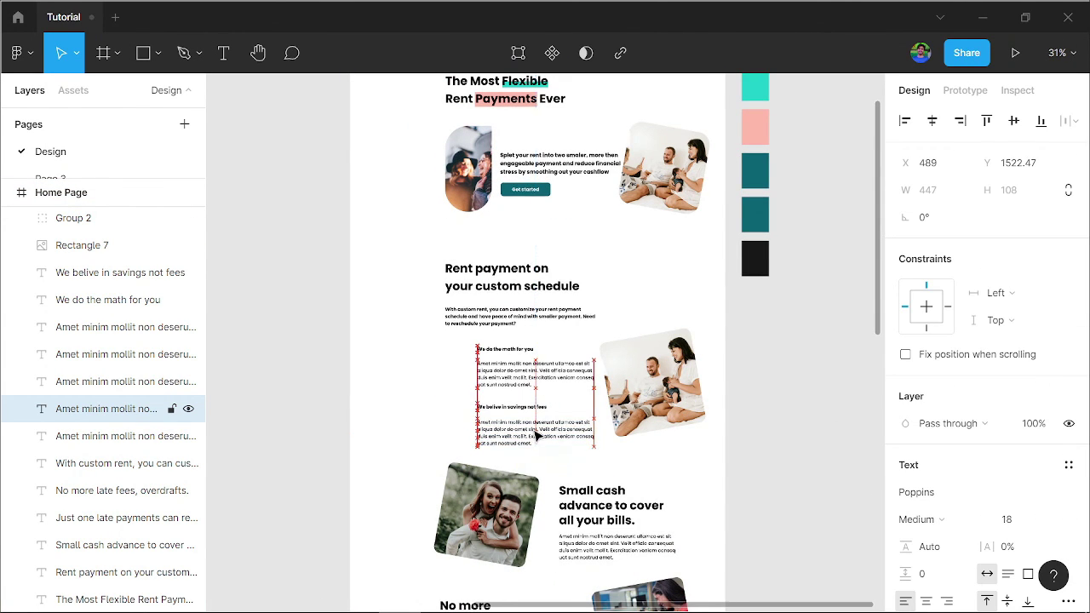
left_click_drag(535, 434, 535, 375)
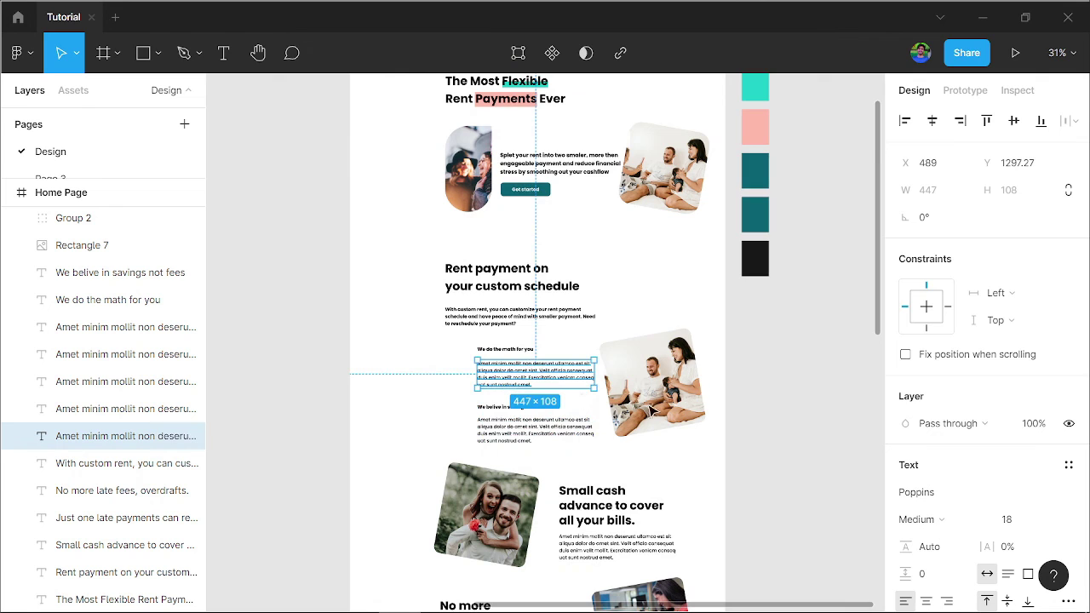
left_click(816, 467)
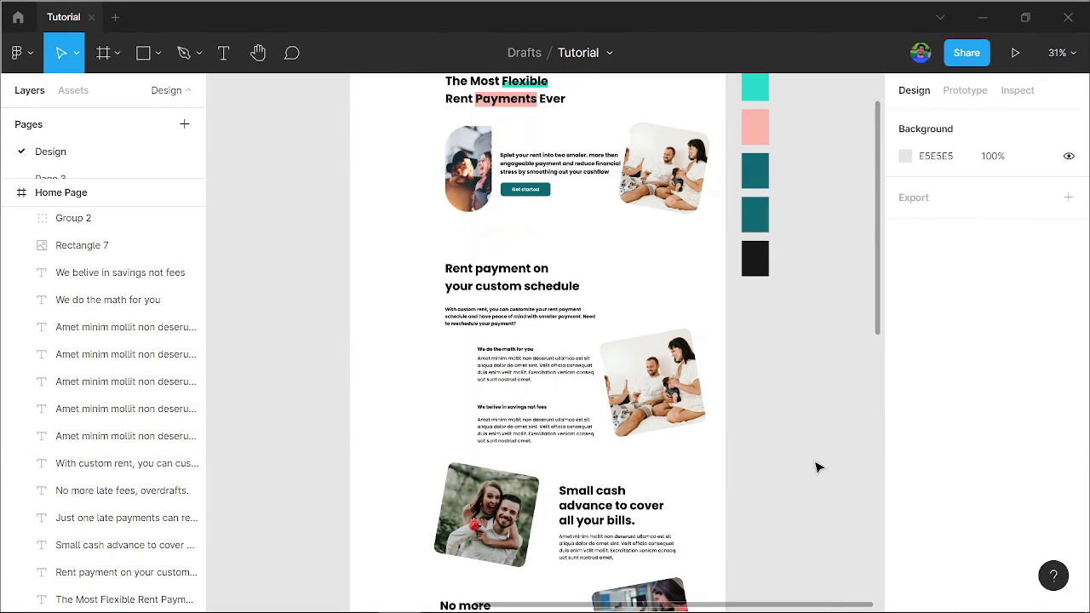
Scroll through the full Home Page, from hero and features down to the footer copyright.
scroll(816, 467, "down", 2)
scroll(715, 494, "down", 2)
scroll(744, 491, "down", 2)
scroll(743, 492, "down", 5)
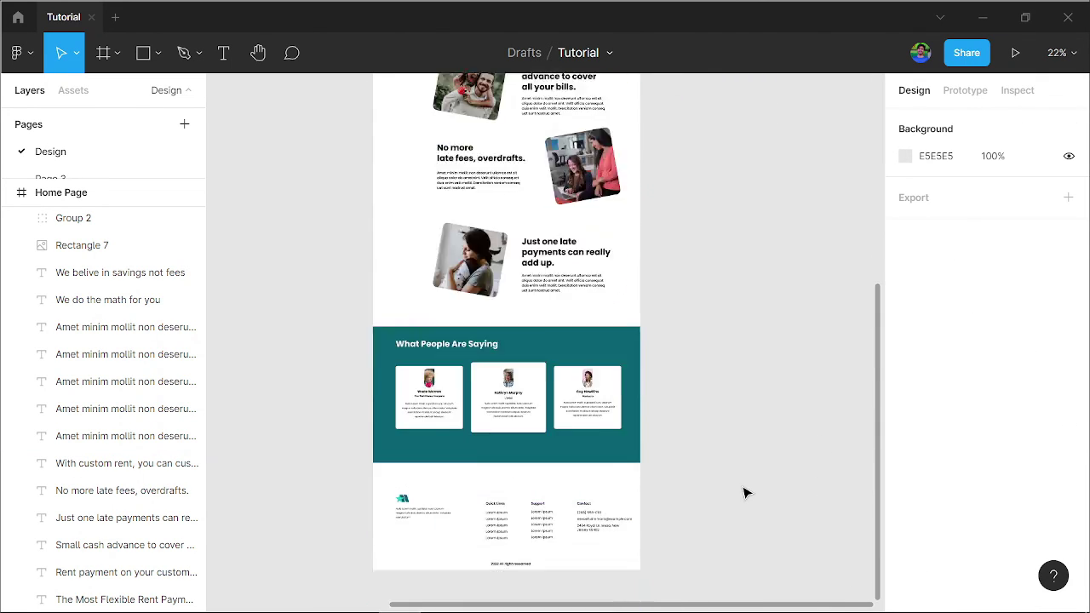
scroll(743, 492, "down", 5)
scroll(495, 191, "up", 5)
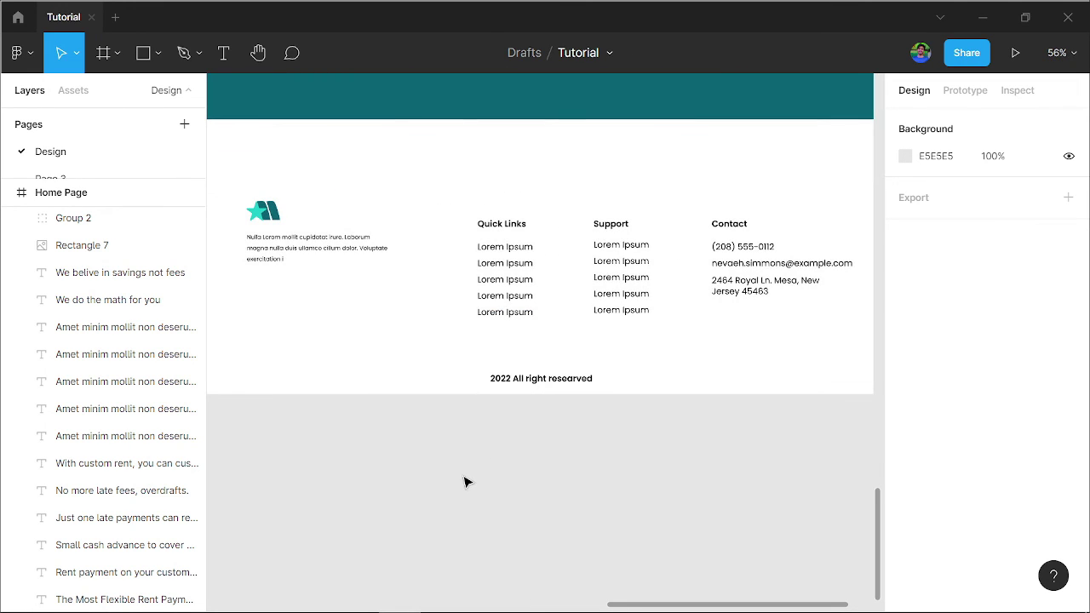
scroll(464, 482, "down", 2)
scroll(464, 479, "up", 2)
scroll(537, 355, "up", 3)
scroll(537, 350, "up", 3)
scroll(537, 352, "up", 4)
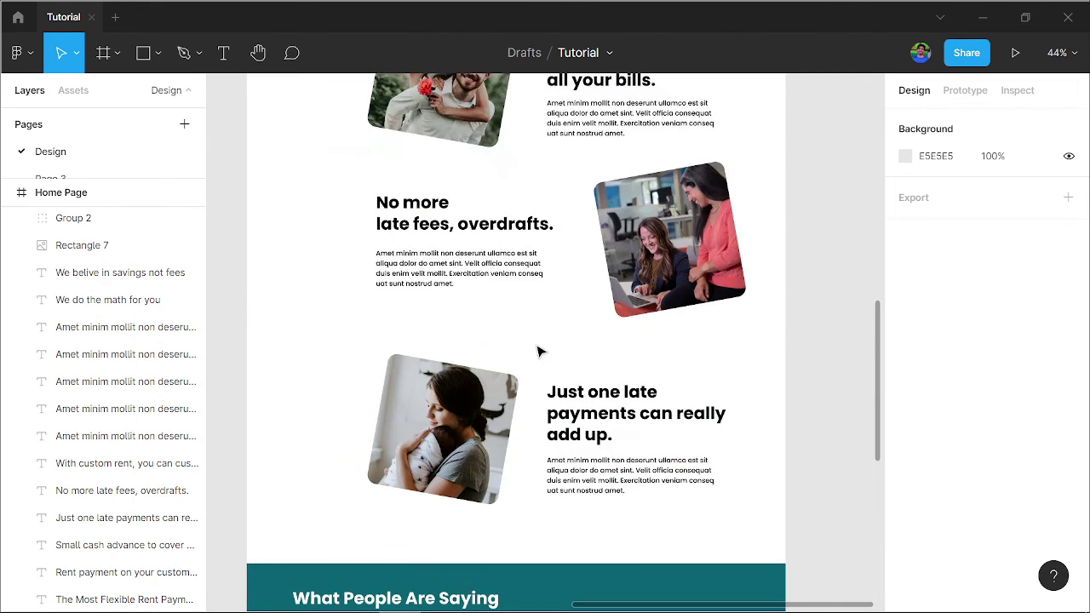
scroll(538, 350, "up", 3)
scroll(537, 351, "up", 3)
scroll(537, 350, "up", 1)
scroll(538, 351, "up", 1)
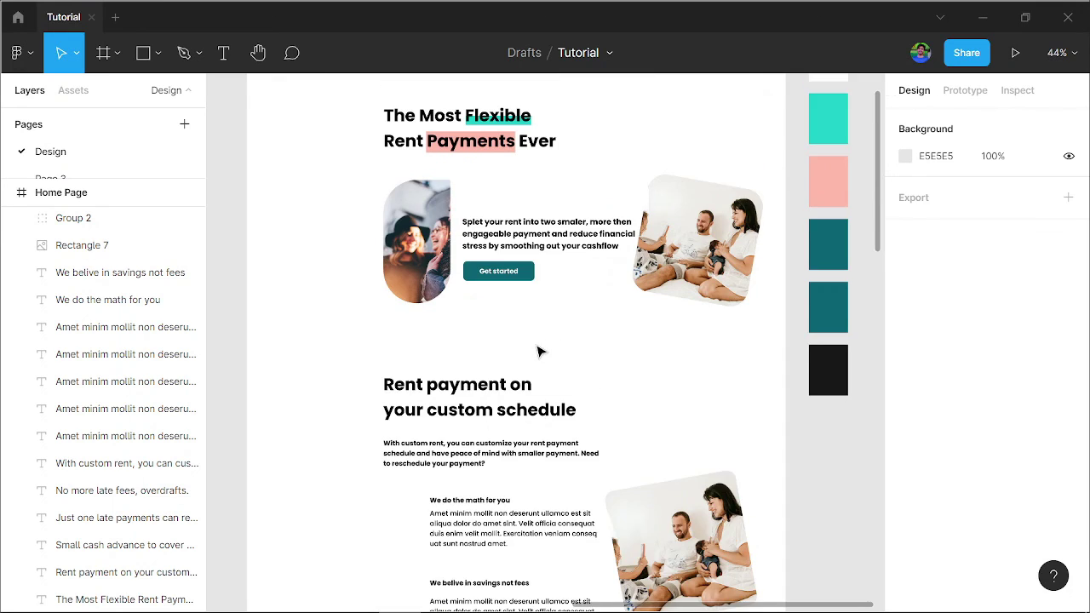
scroll(511, 349, "up", 3)
scroll(660, 251, "up", 1)
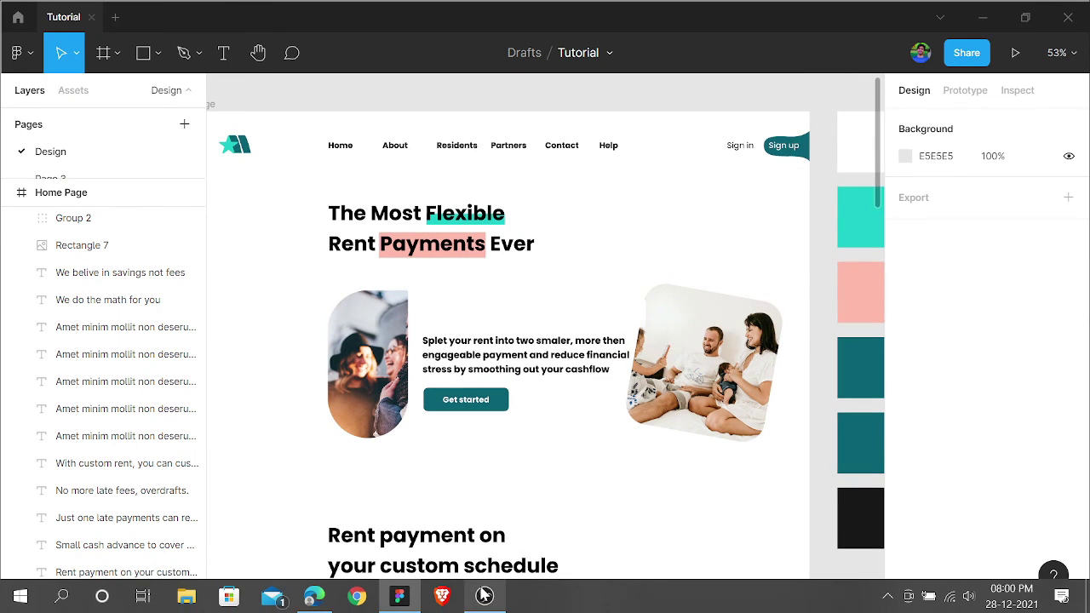
scroll(577, 102, "down", 3)
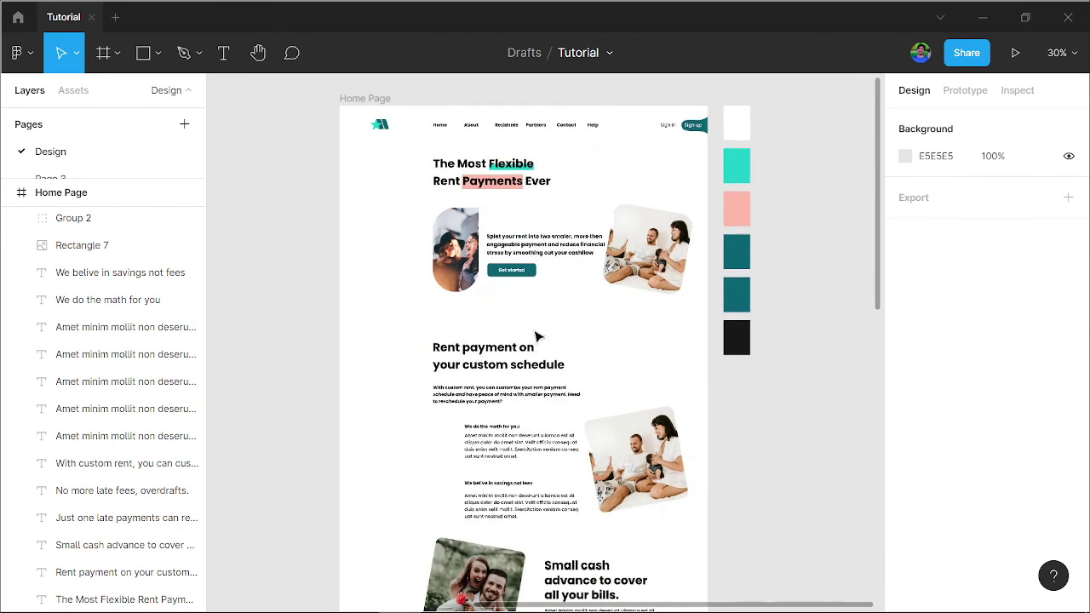